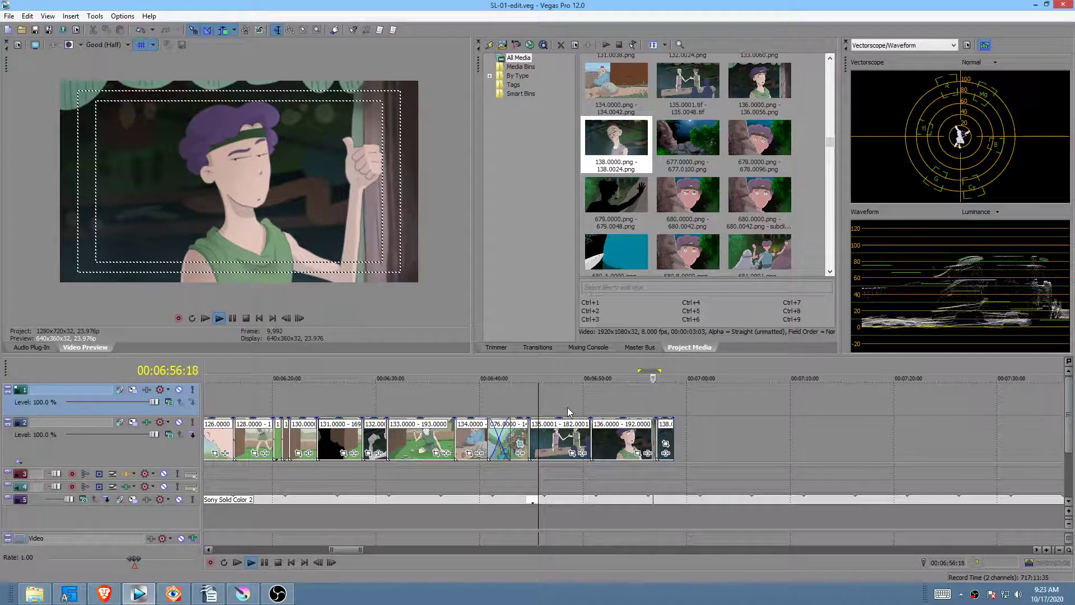
# Step: Review the end of the edited sequence by replaying the cut from the 136 clip to the 138 clip
pyautogui.press('space')
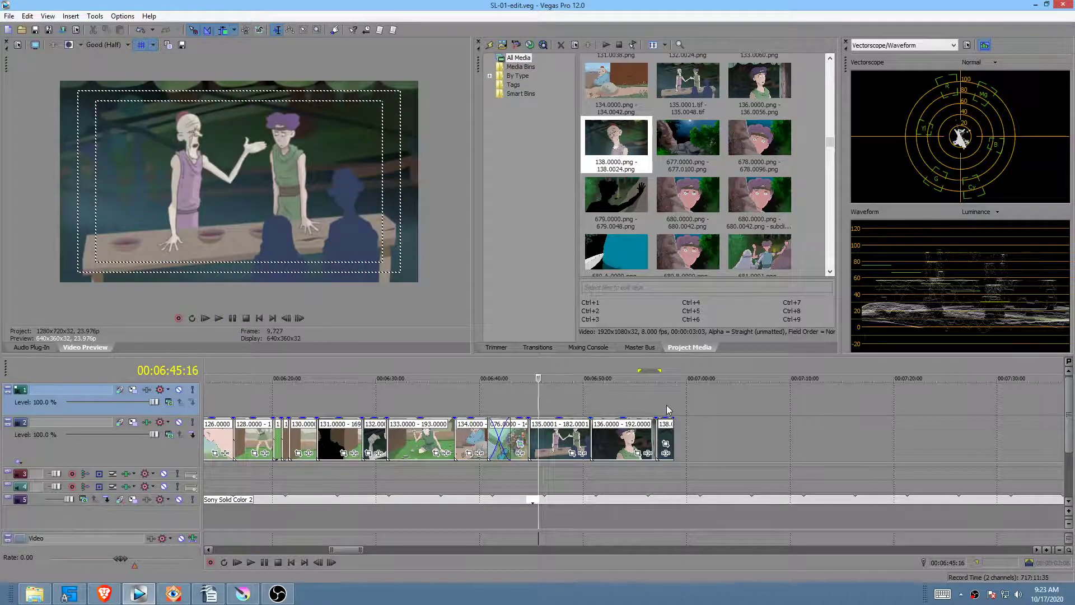
pyautogui.click(666, 404)
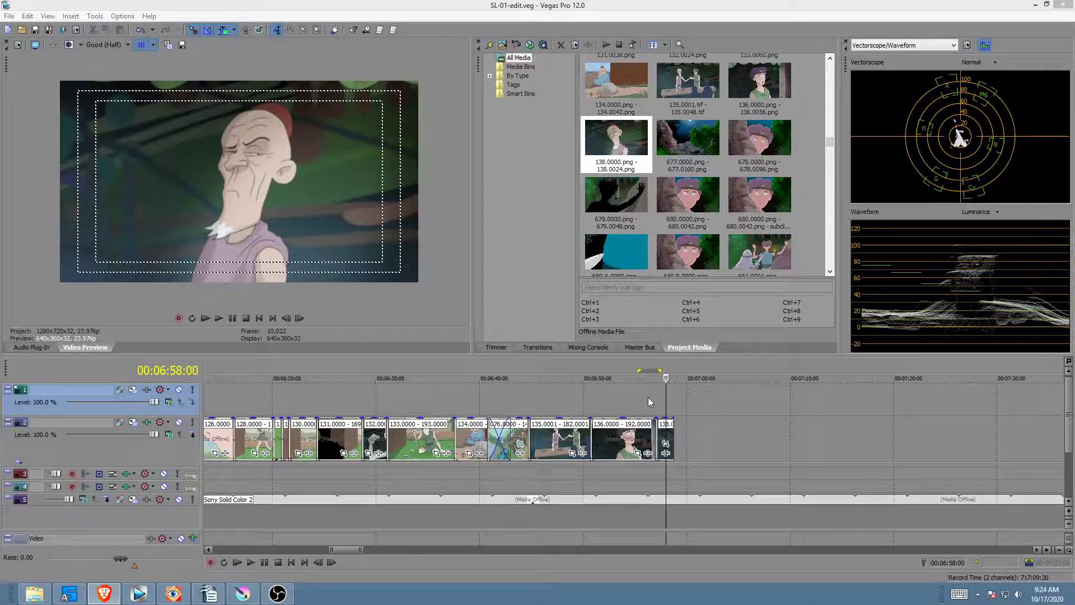
pyautogui.click(648, 400)
pyautogui.scroll(3, 664, 402)
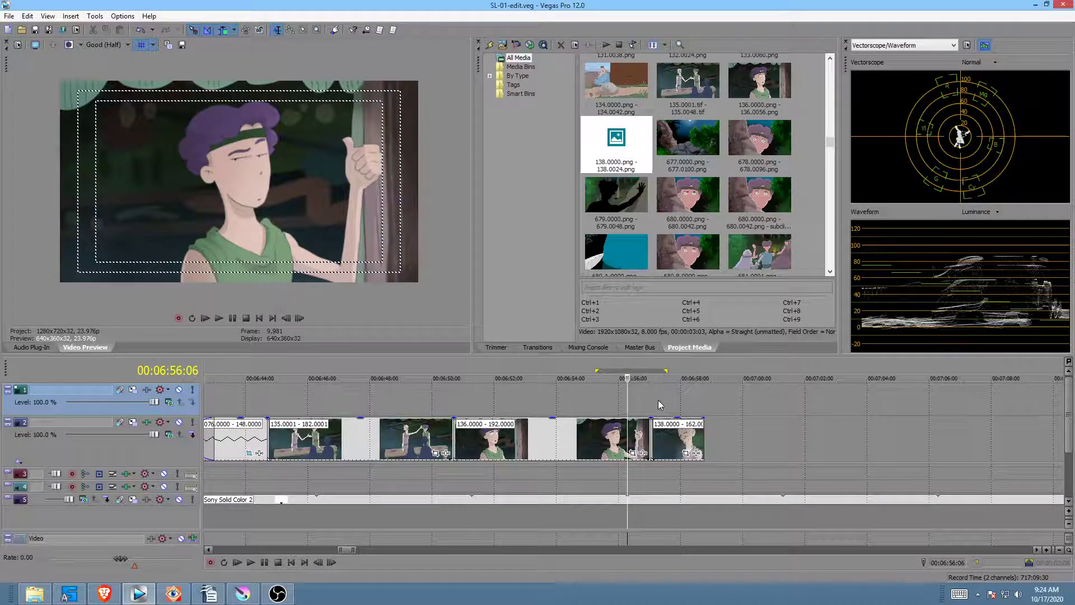
pyautogui.click(658, 400)
pyautogui.press('space')
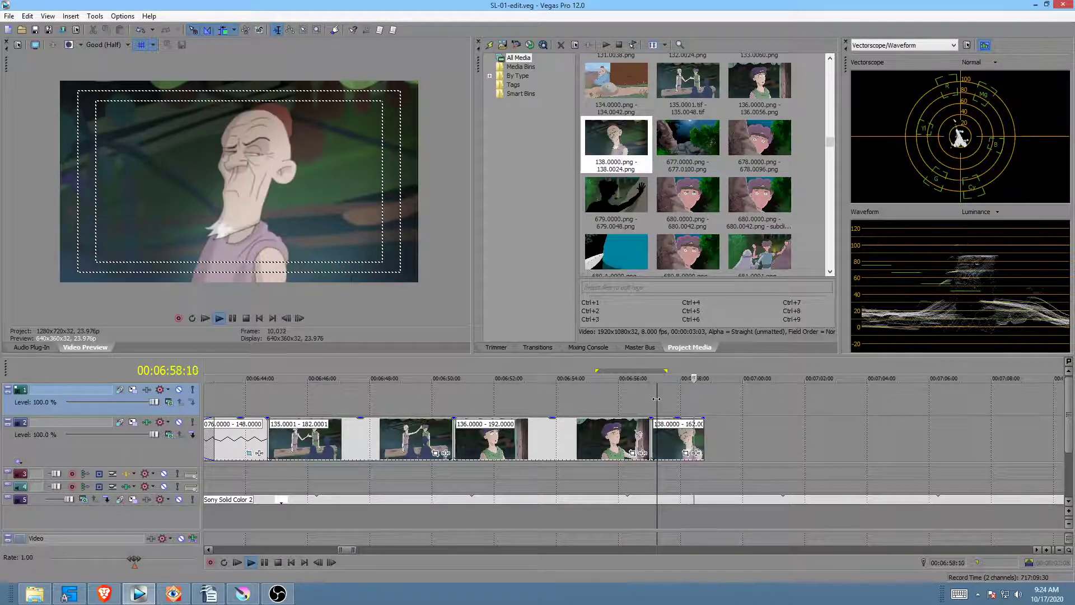
pyautogui.press('space')
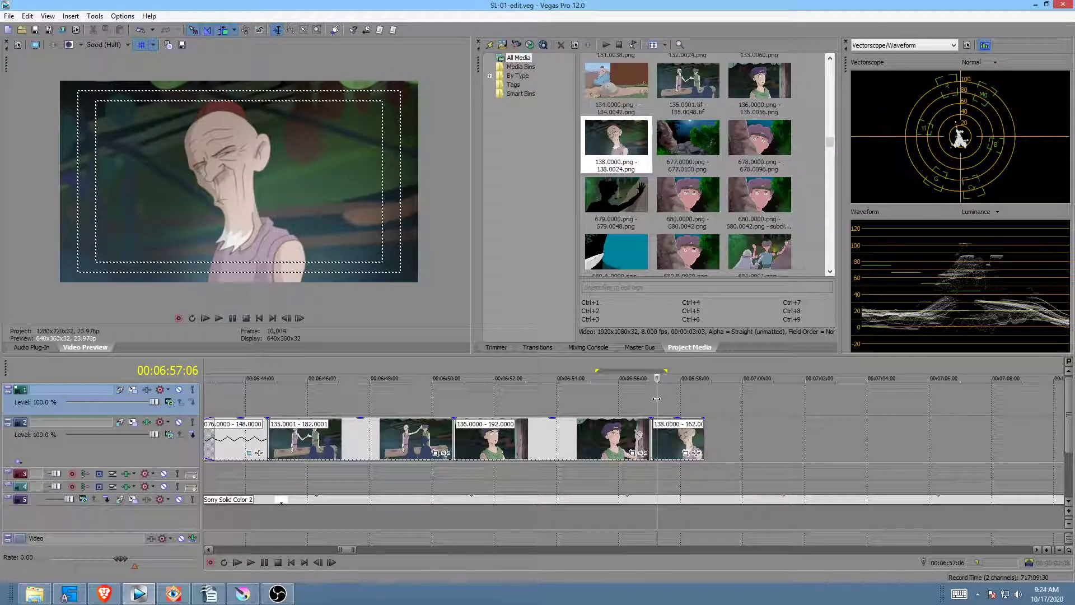
pyautogui.click(650, 398)
pyautogui.press('space')
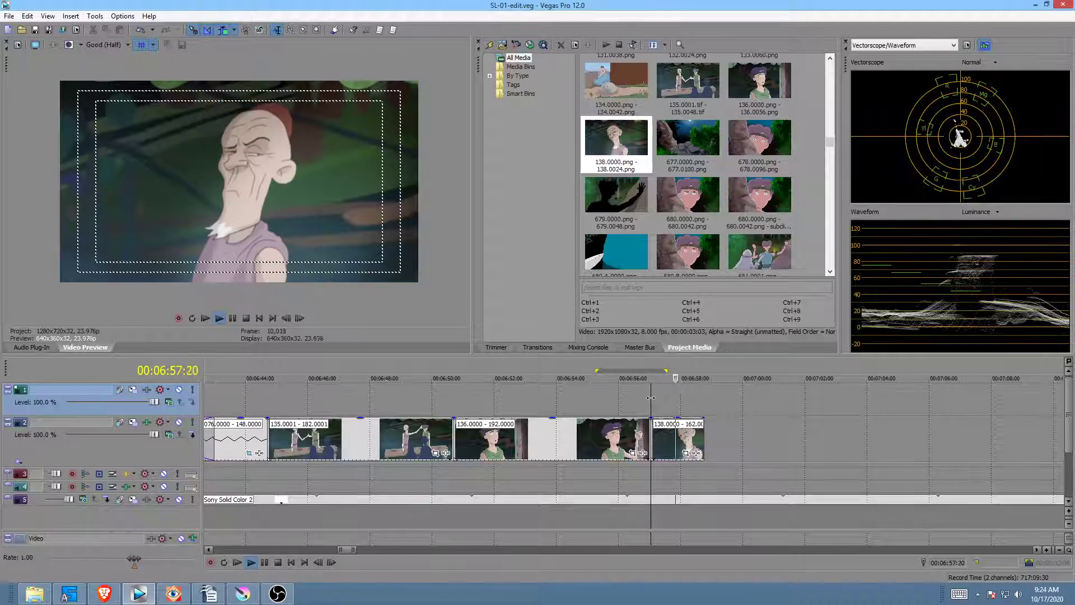
pyautogui.press('space')
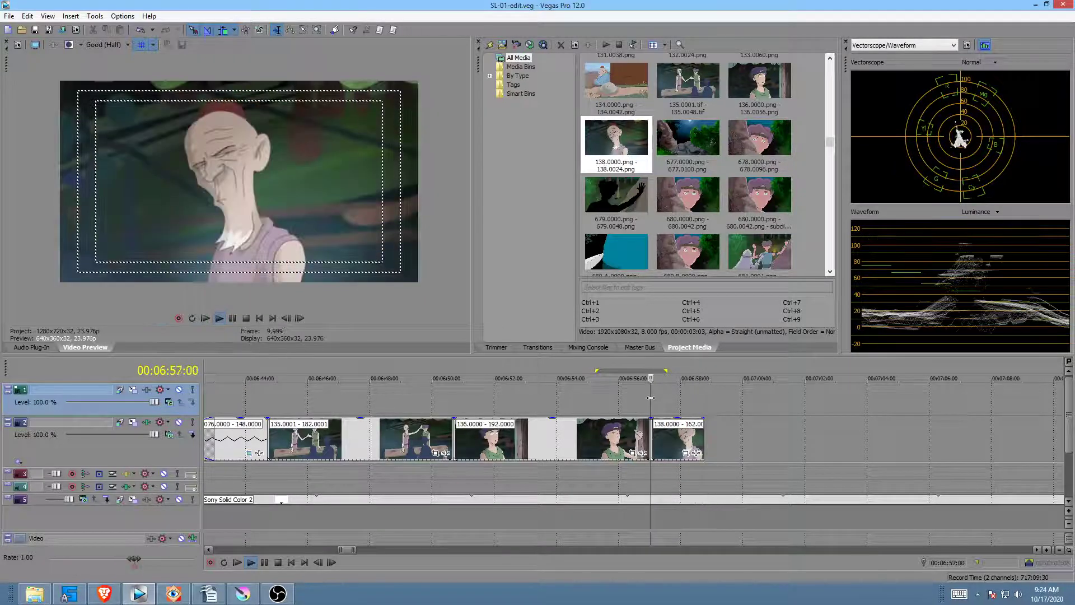
pyautogui.press('space')
pyautogui.press('space')
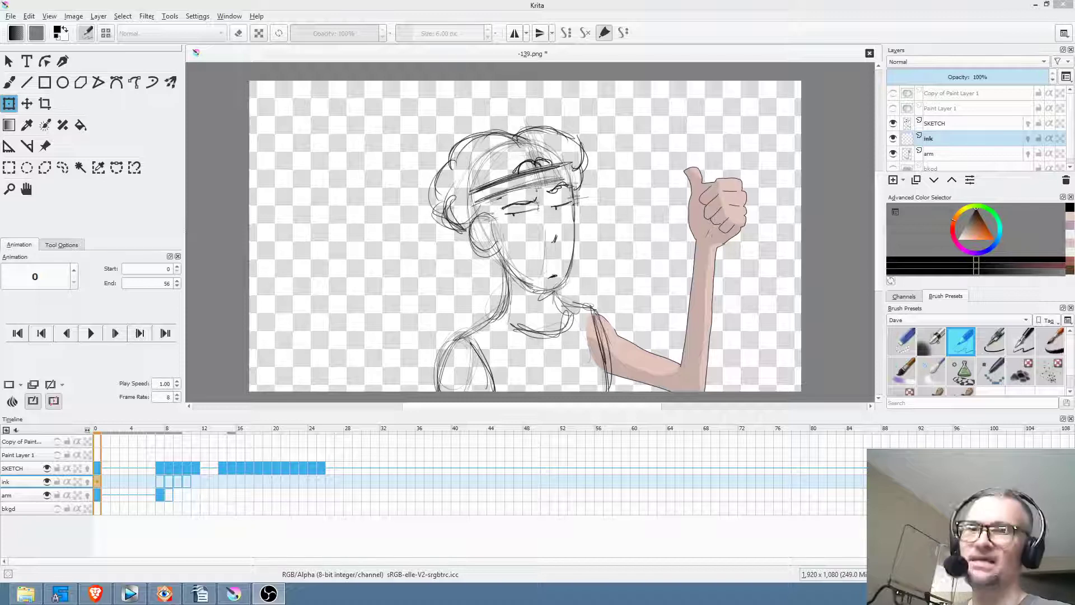
# Step: Switch to Krita, play the -139.png rough sketch animation from frame 0, and scrub through its opening frames up to frame 8
pyautogui.click(99, 442)
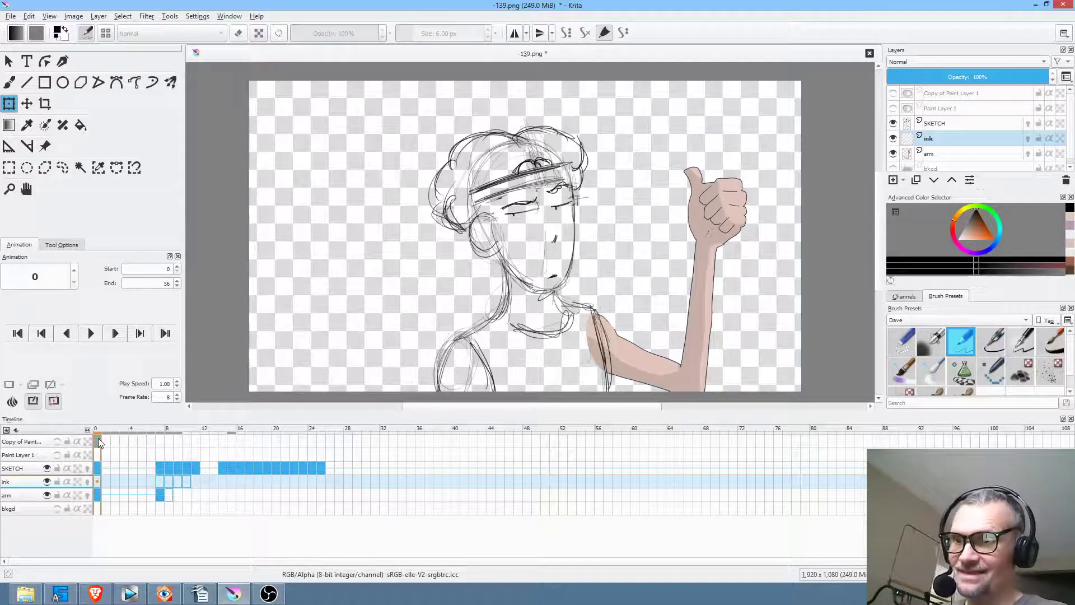
pyautogui.press('space')
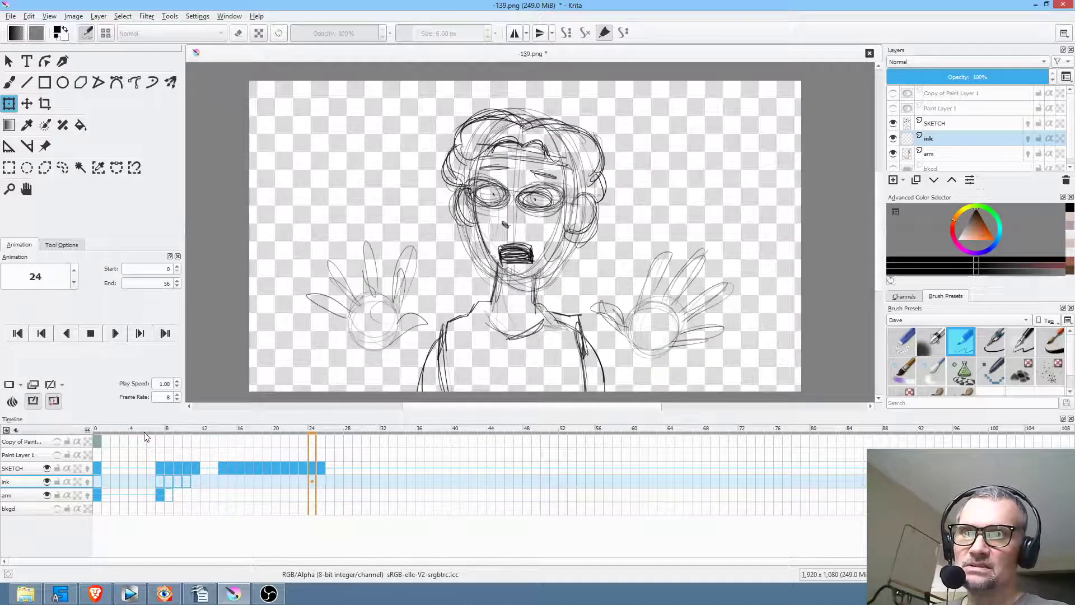
pyautogui.press('space')
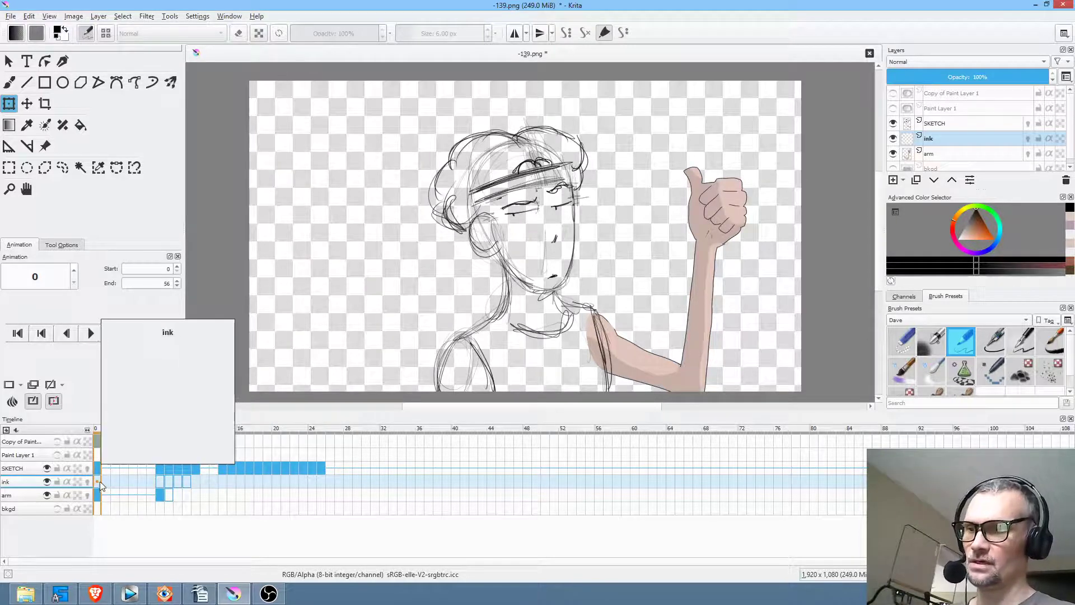
pyautogui.moveTo(109, 435)
pyautogui.mouseDown()
pyautogui.moveTo(302, 458)
pyautogui.moveTo(97, 436)
pyautogui.mouseUp()
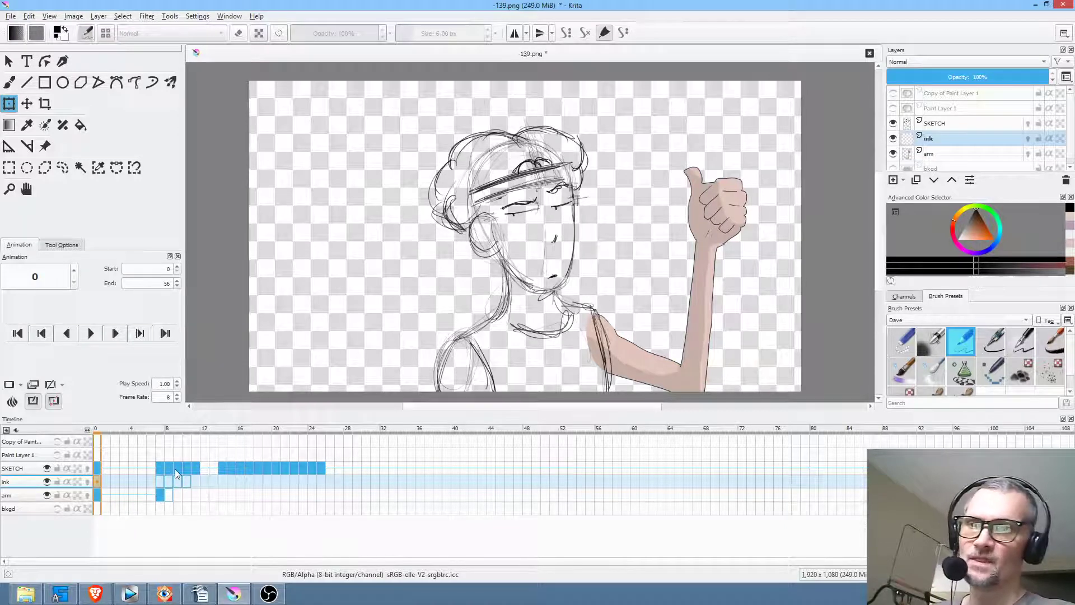
pyautogui.click(156, 432)
pyautogui.moveTo(160, 431)
pyautogui.mouseDown()
pyautogui.moveTo(203, 444)
pyautogui.moveTo(167, 432)
pyautogui.mouseUp()
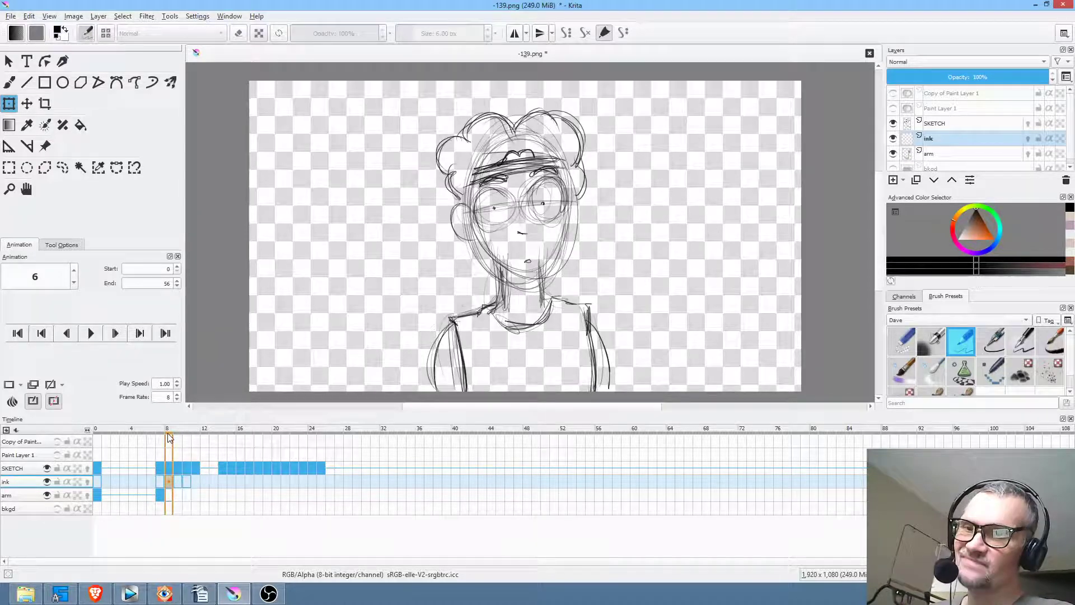
# Step: Compare the sketch drawings at the ink layer's frames 9 and 10
pyautogui.click(187, 479)
pyautogui.click(177, 482)
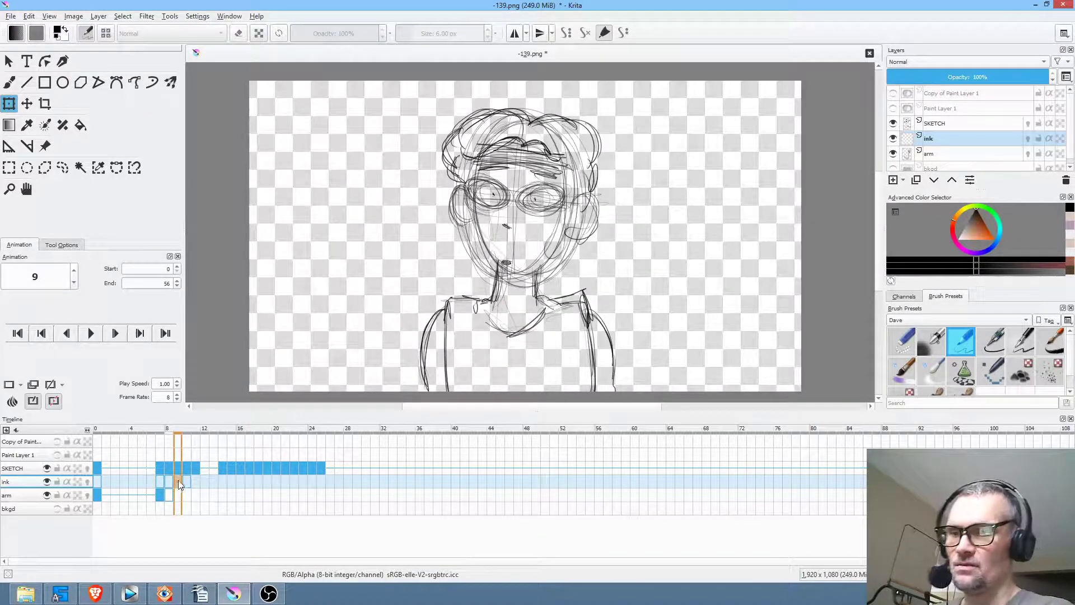
pyautogui.click(186, 480)
pyautogui.click(176, 480)
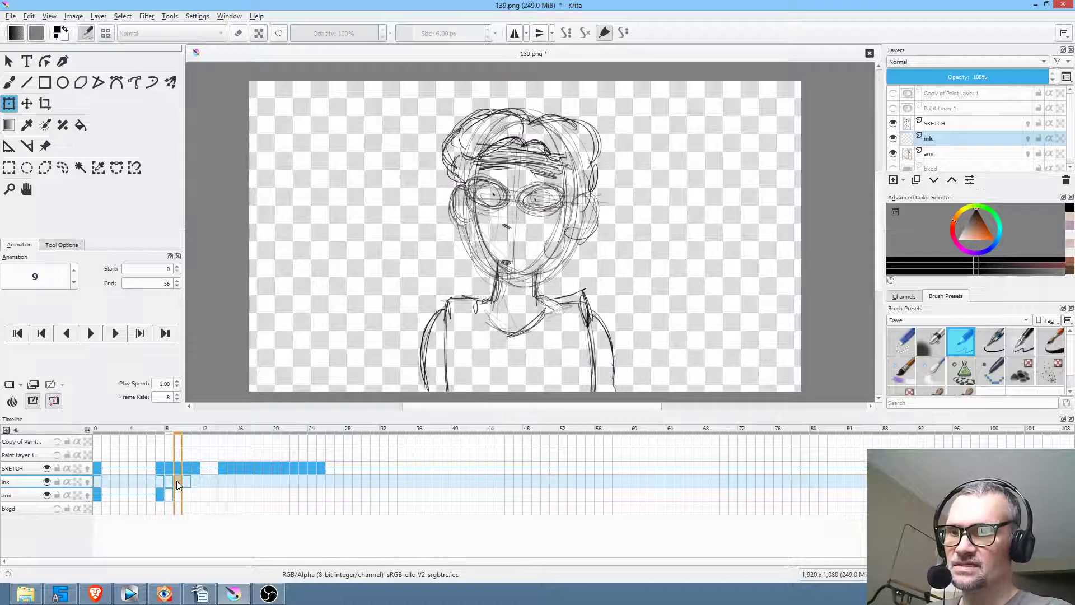
pyautogui.click(186, 481)
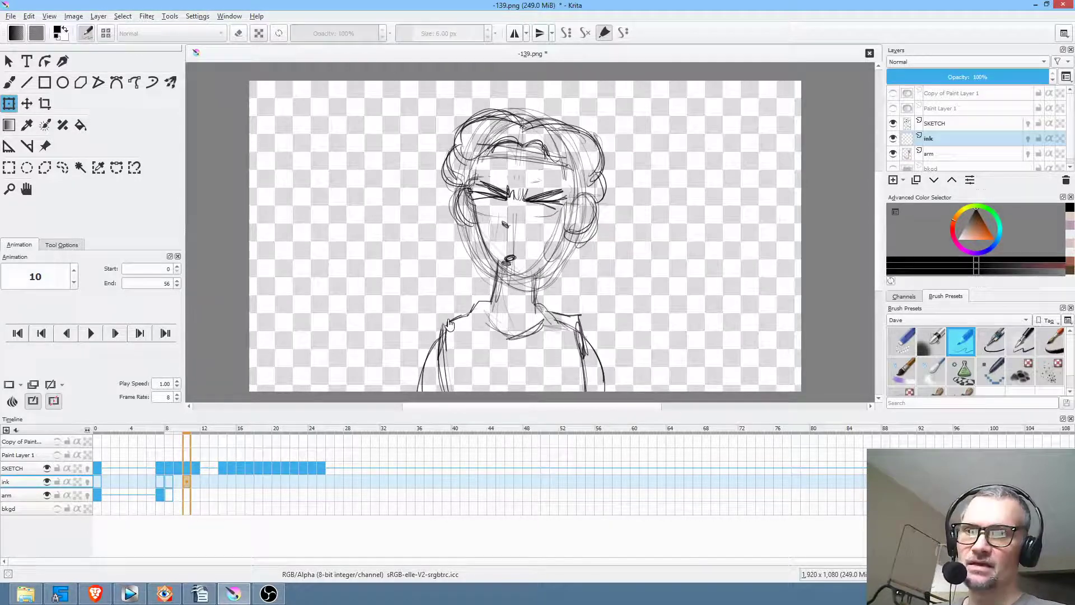
pyautogui.click(176, 477)
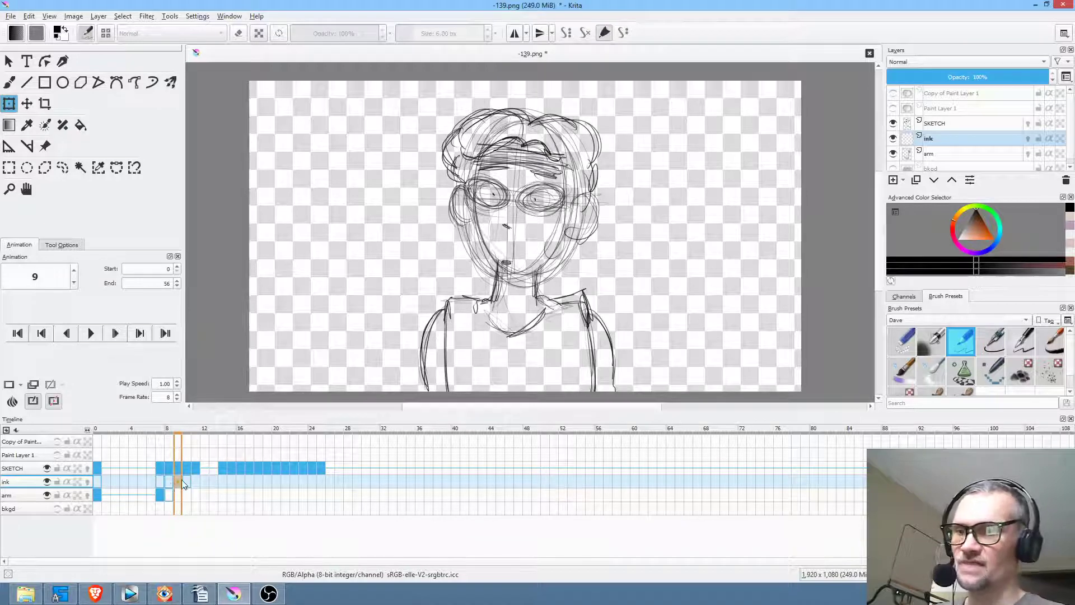
# Step: Replay the rough sketch animation from frame 0 and again from frame 16 to check the hand gestures
pyautogui.click(98, 481)
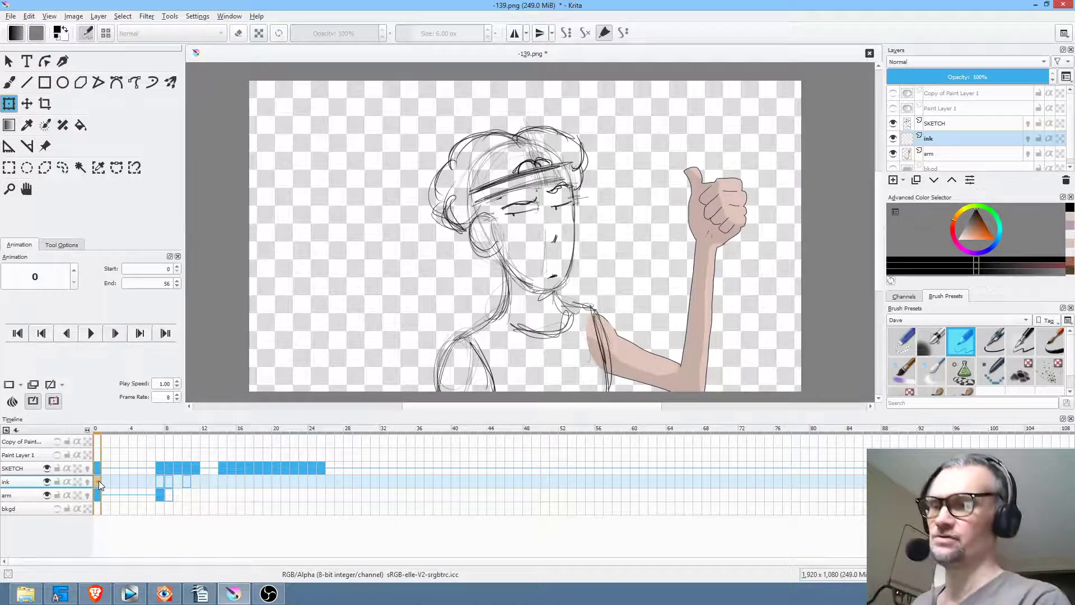
pyautogui.press('space')
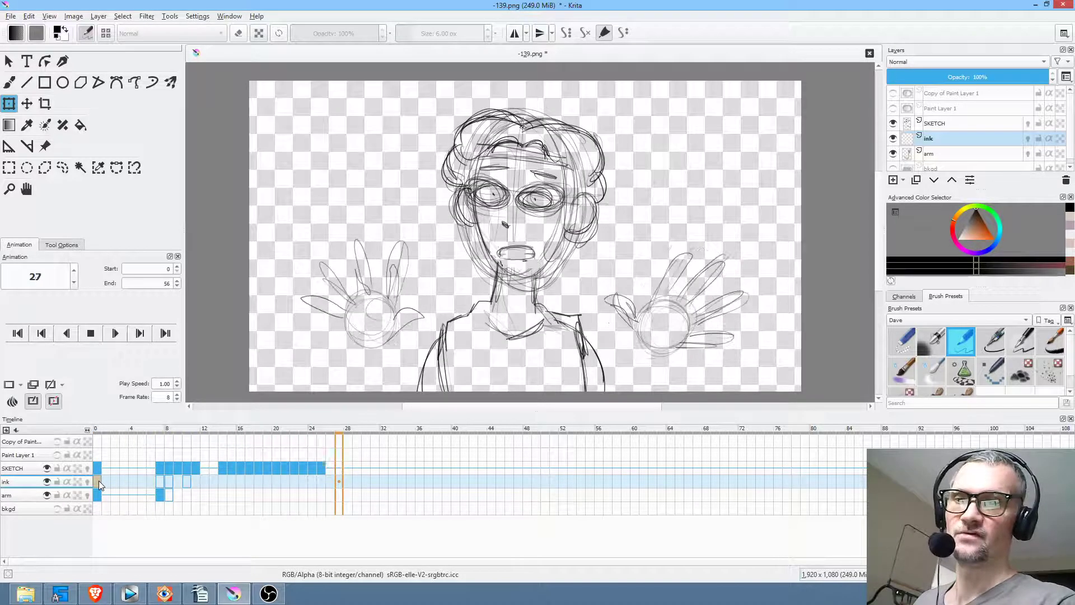
pyautogui.press('space')
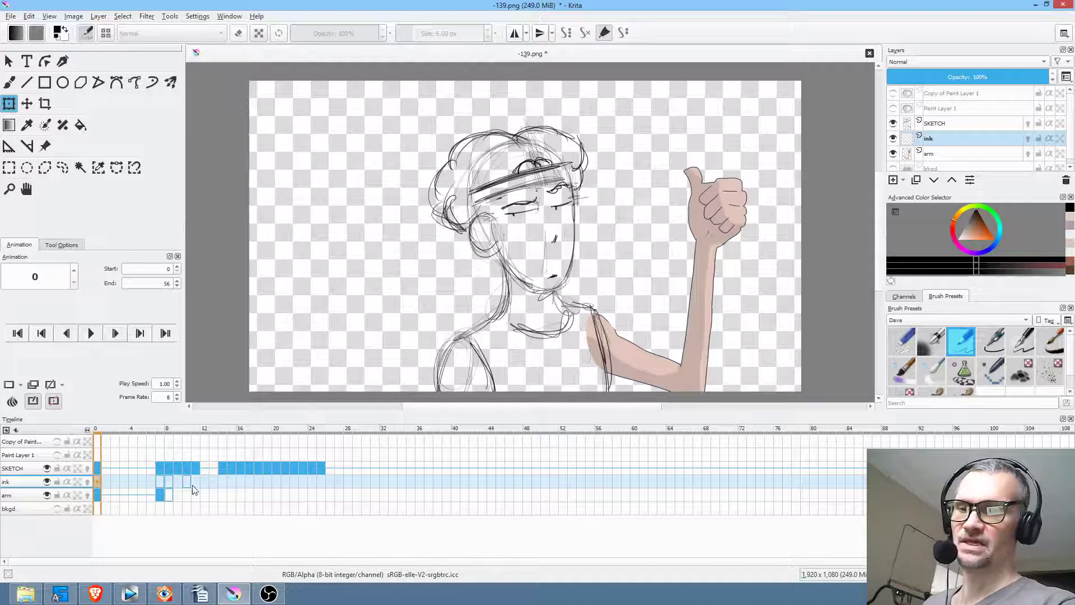
pyautogui.click(240, 454)
pyautogui.press('space')
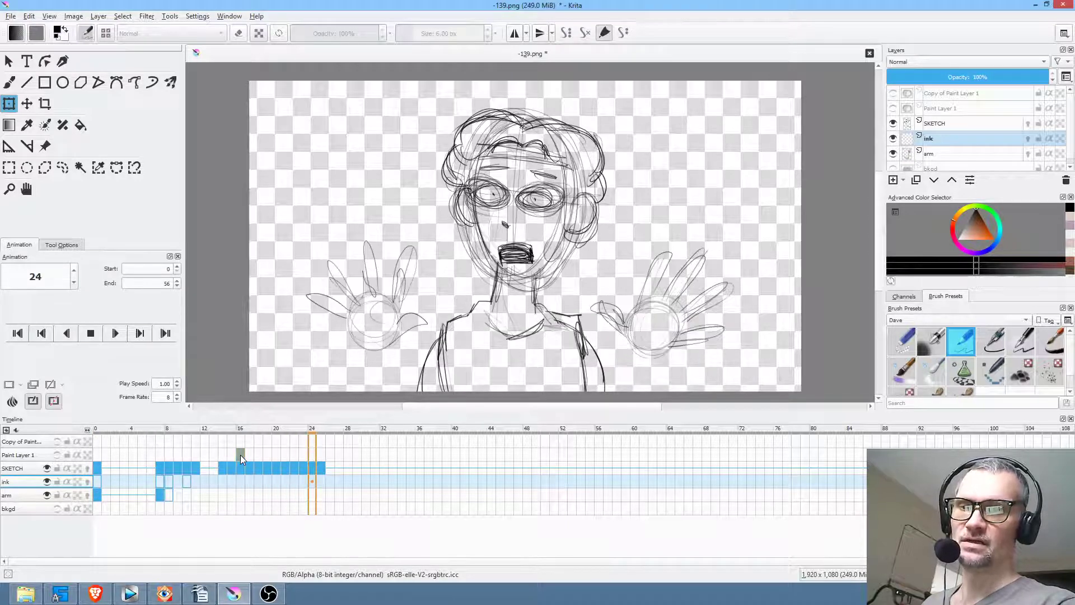
pyautogui.press('space')
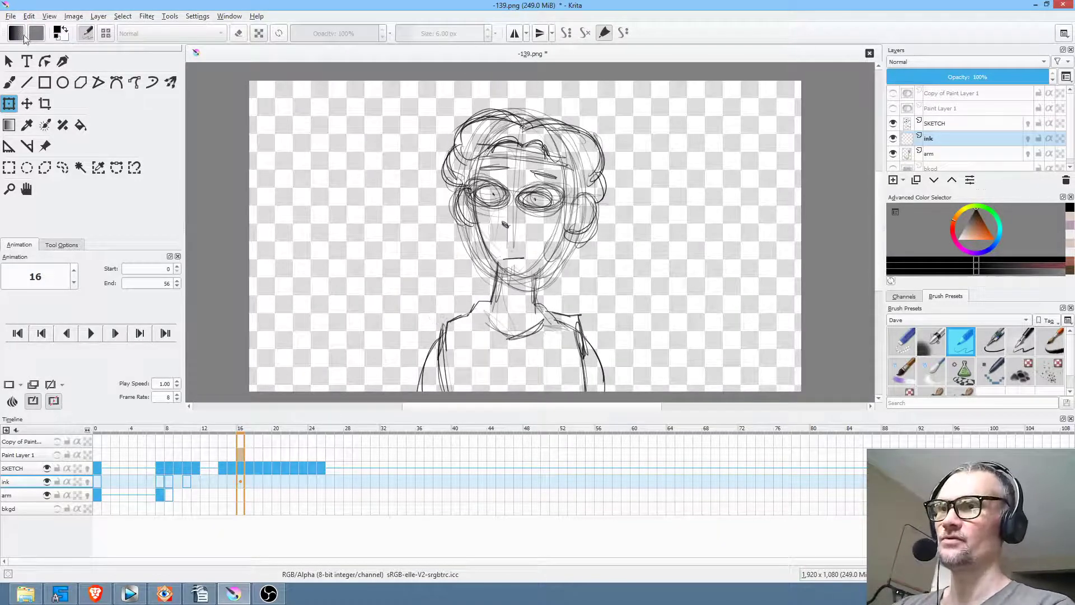
# Step: Open the earlier scene file -136.png.kra from the scenes folder
pyautogui.click(11, 17)
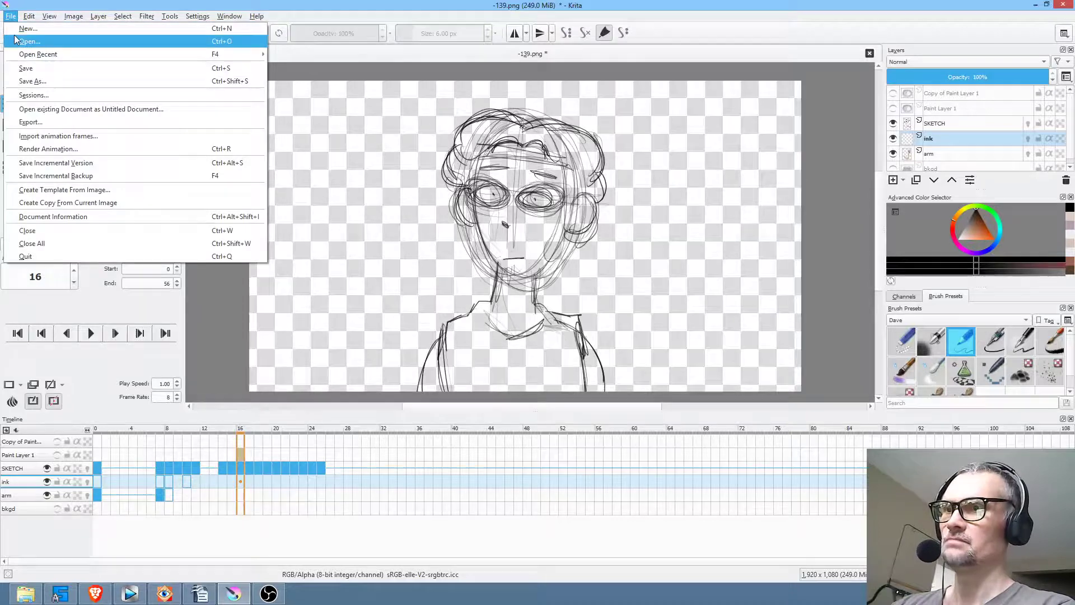
pyautogui.click(22, 41)
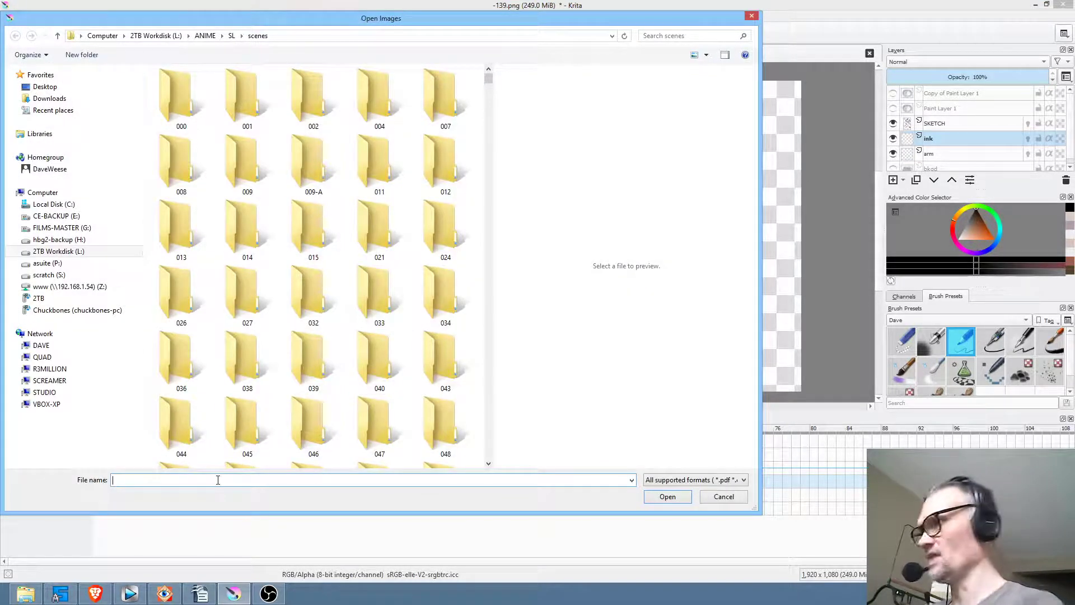
pyautogui.write('-10')
pyautogui.press('BackSpace')
pyautogui.write('36')
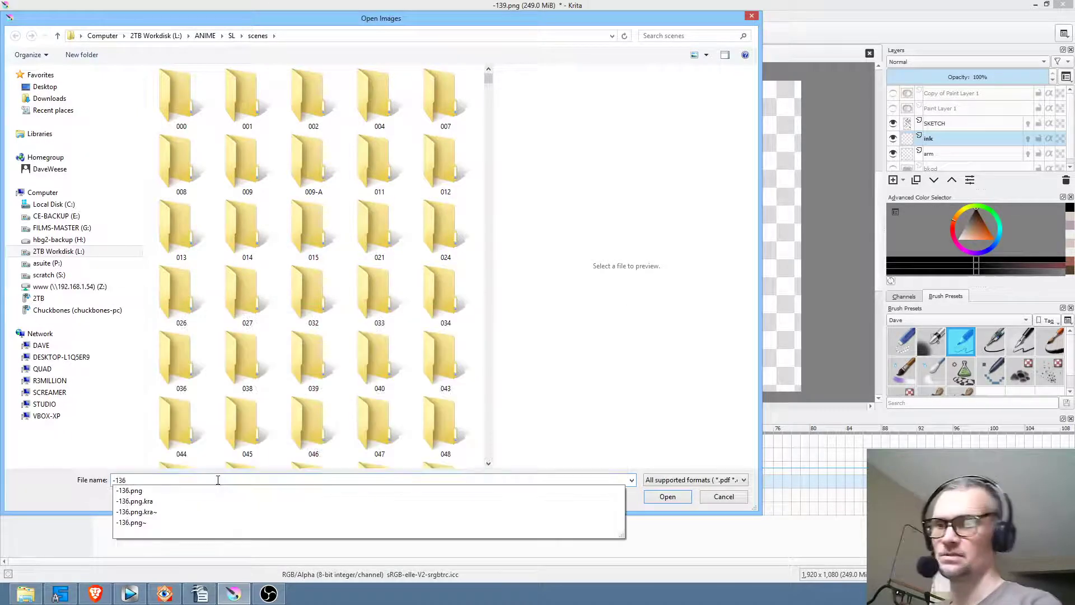
pyautogui.click(166, 502)
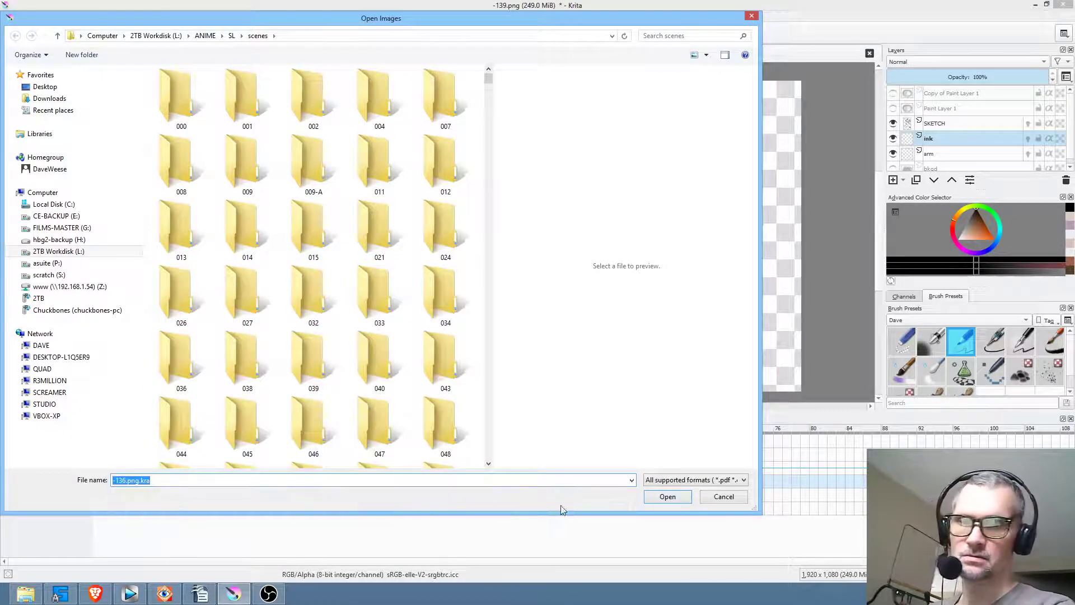
pyautogui.click(670, 497)
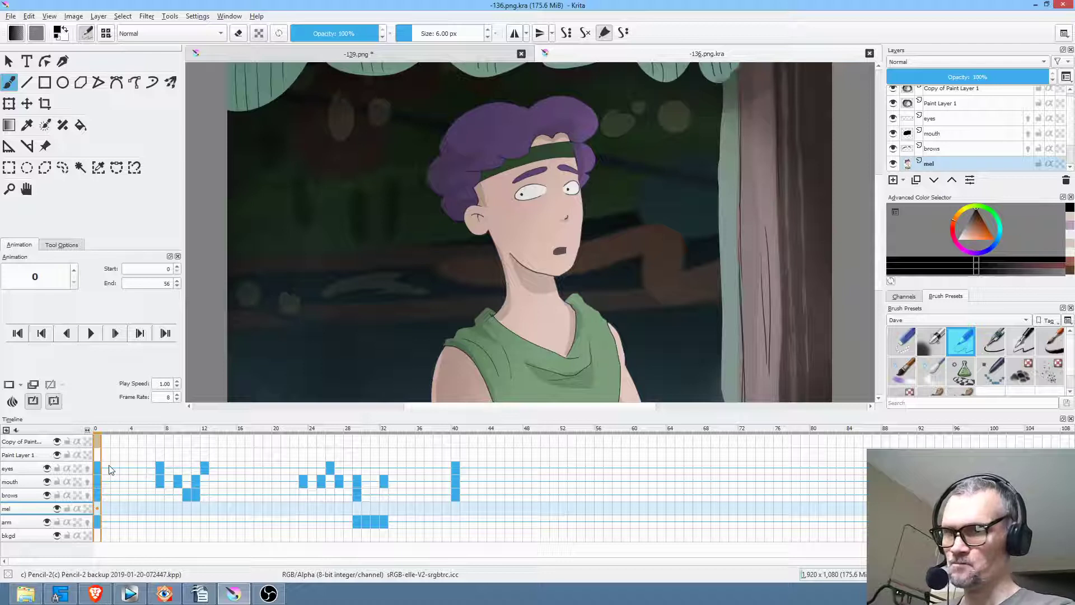
# Step: Group the eyes, mouth, brows, mel and arm layers of the -136.png.kra scene
pyautogui.moveTo(96, 472)
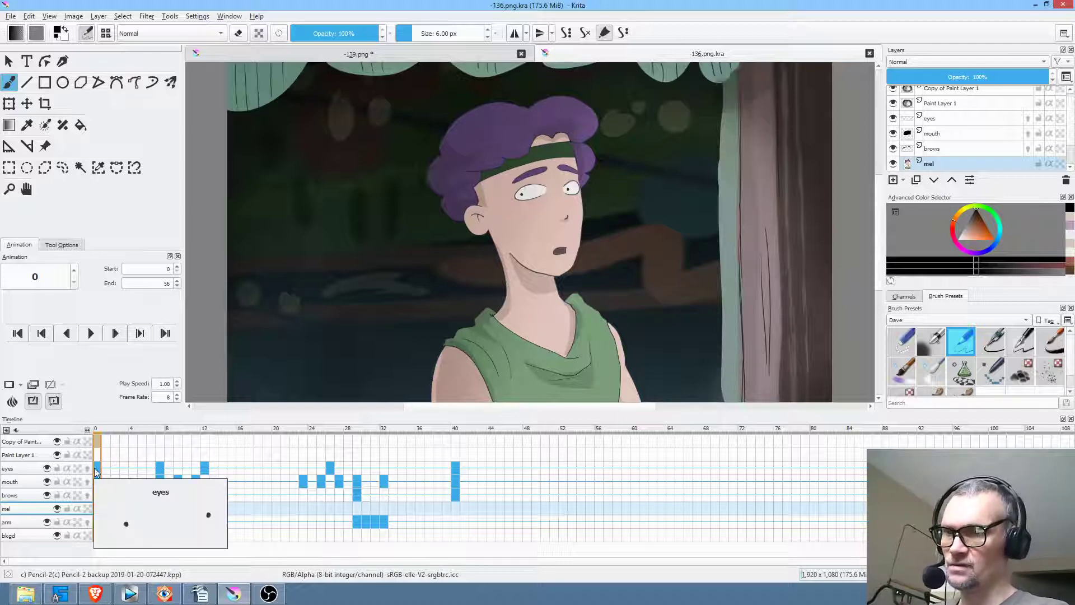
pyautogui.rightClick(952, 165)
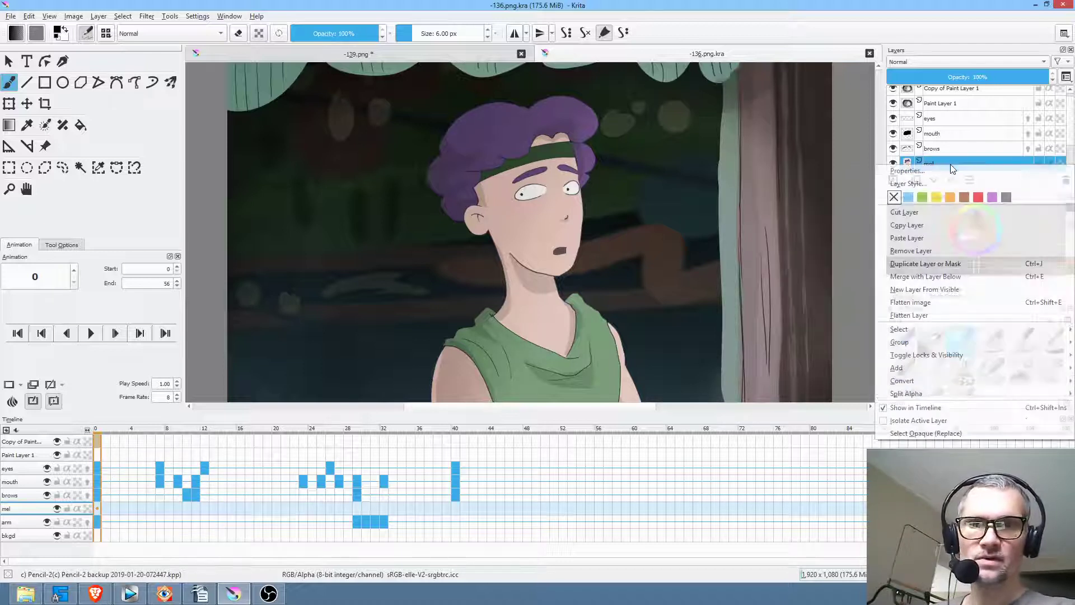
pyautogui.press('Escape')
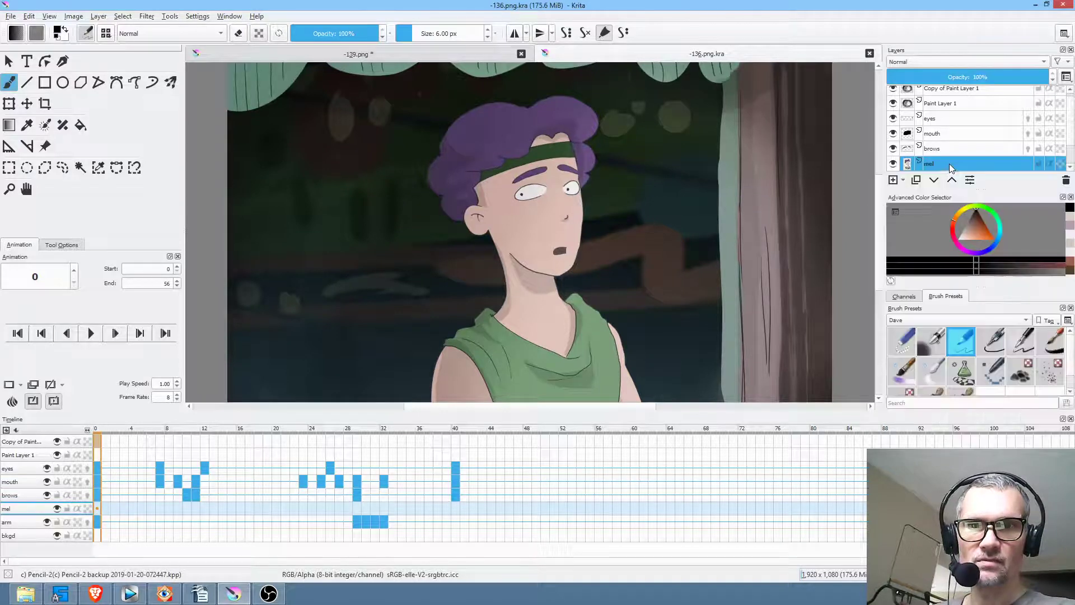
pyautogui.scroll(-1, 946, 149)
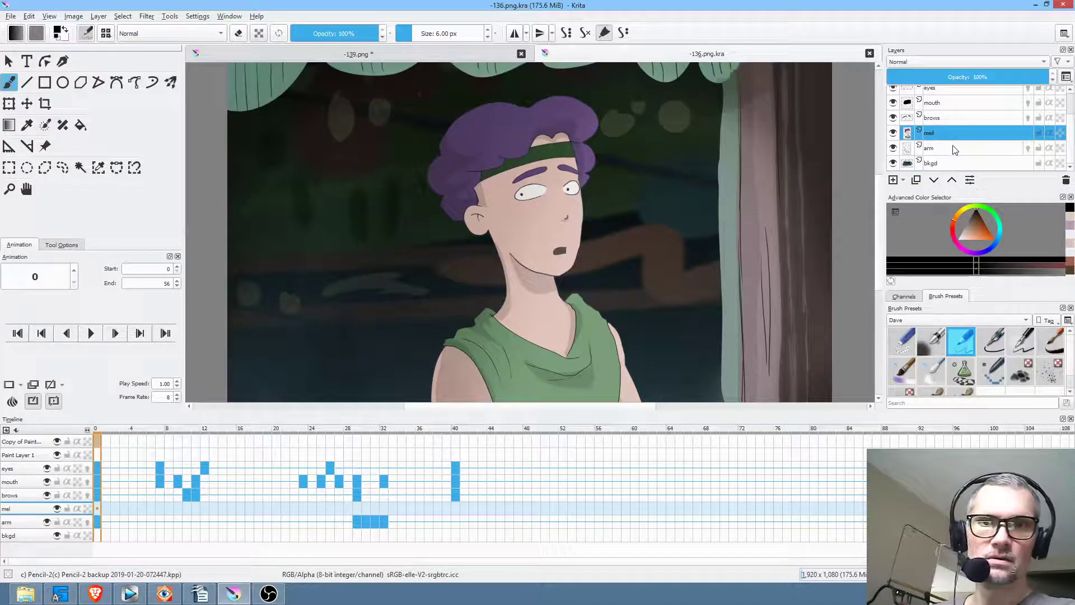
pyautogui.scroll(1, 958, 115)
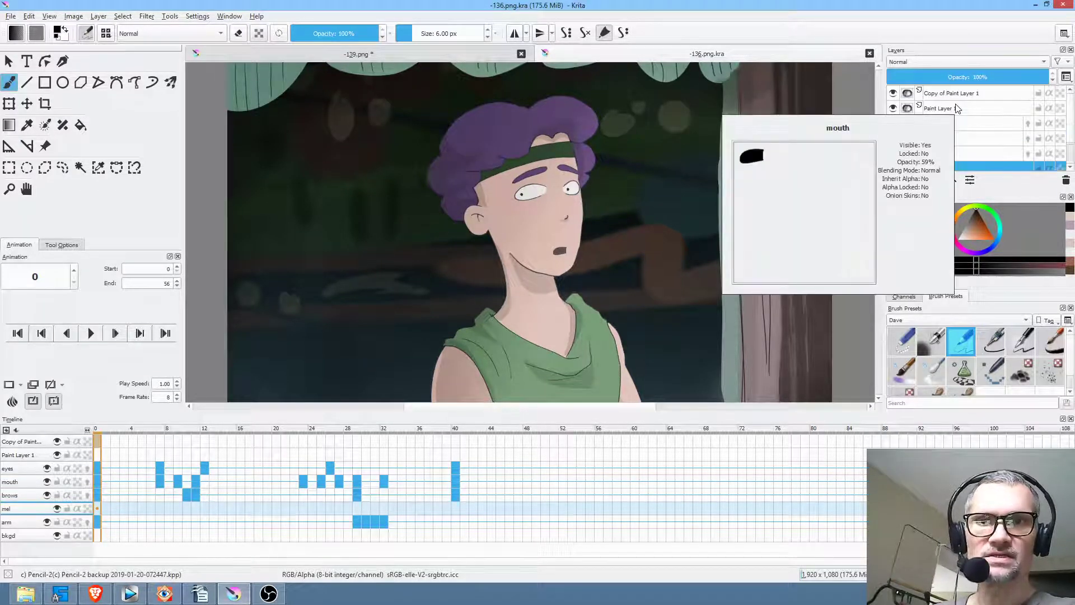
pyautogui.click(956, 124)
pyautogui.scroll(-1, 955, 122)
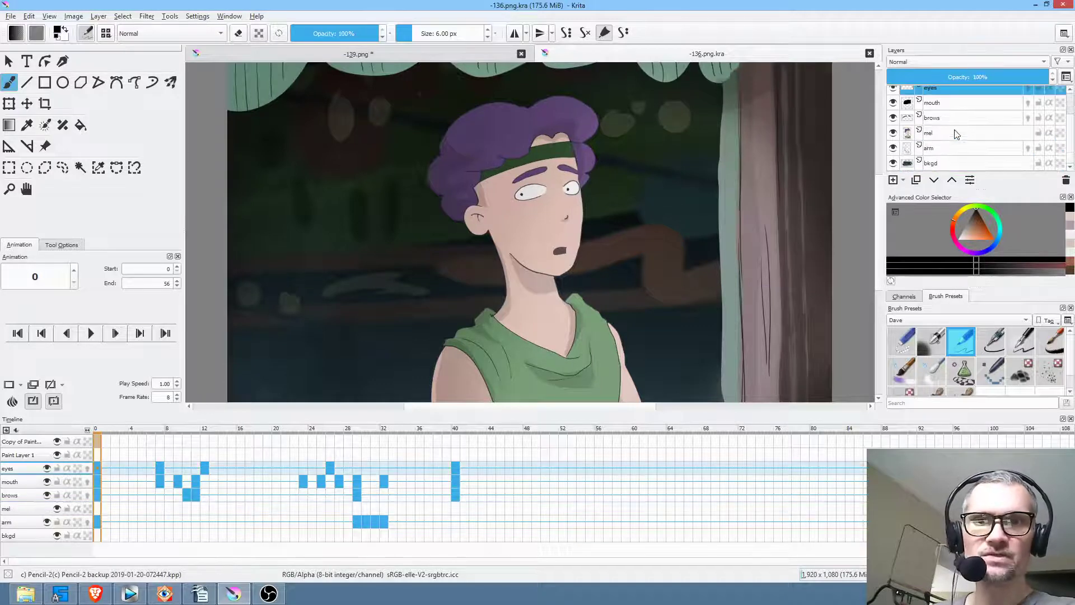
pyautogui.keyDown('shift'); pyautogui.click(955, 147); pyautogui.keyUp('shift')
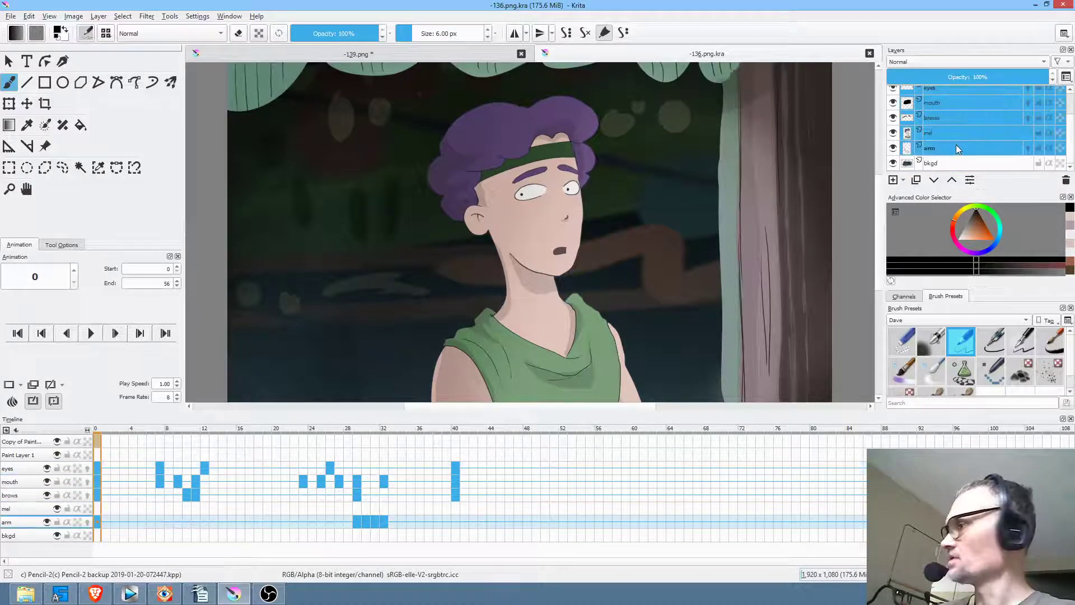
pyautogui.hotkey('ctrl', 'g')
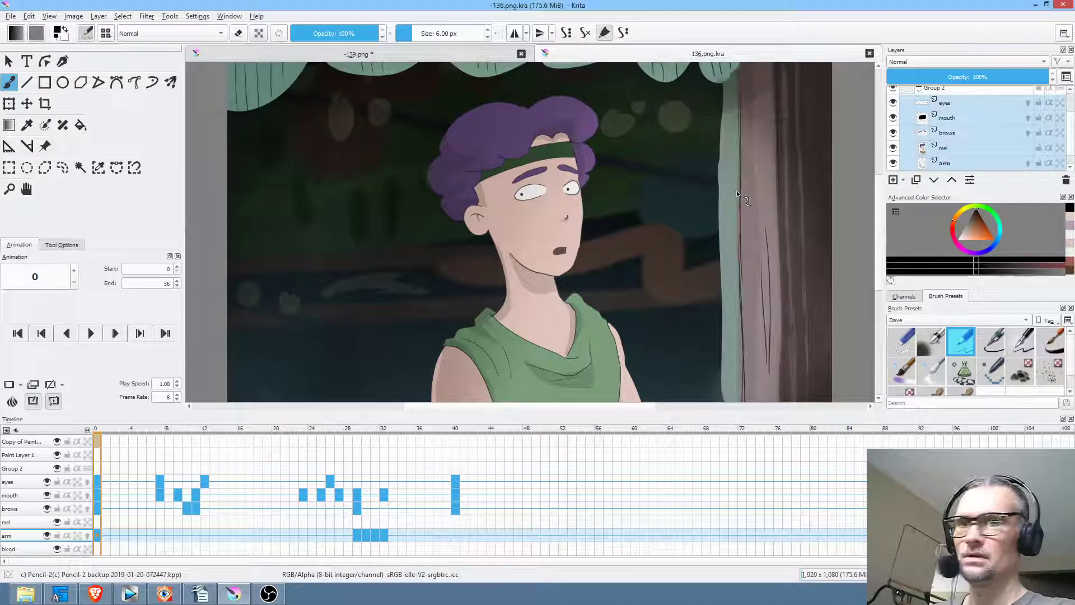
# Step: Merge Group 2 into a single animated layer and isolate that layer
pyautogui.scroll(1, 941, 147)
pyautogui.click(949, 123)
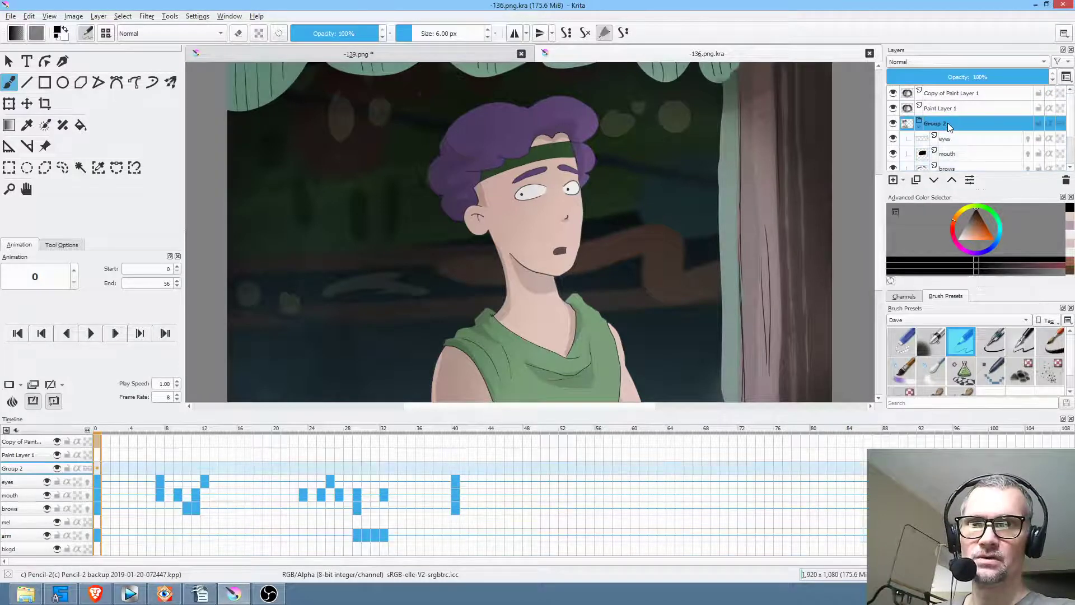
pyautogui.rightClick(949, 124)
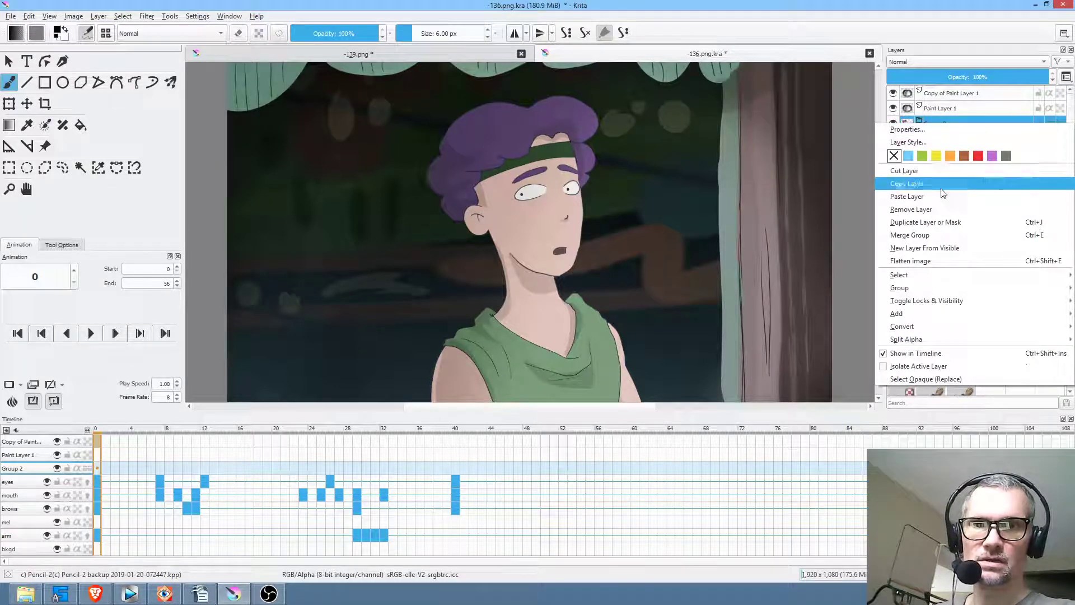
pyautogui.click(910, 235)
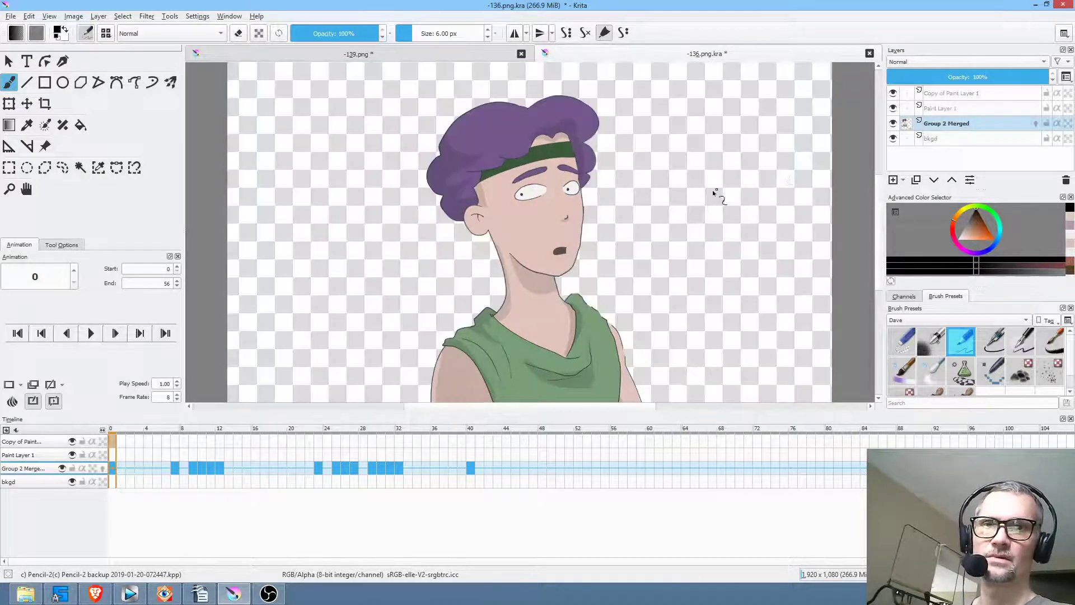
pyautogui.keyDown('alt'); pyautogui.click(916, 129); pyautogui.keyUp('alt')
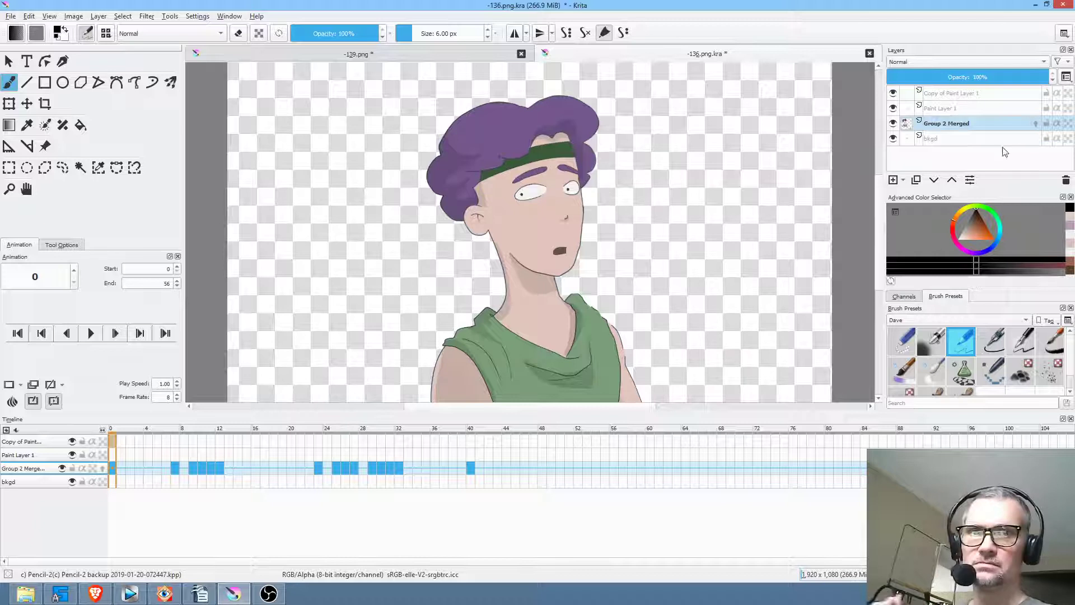
# Step: Copy the whole thumbs-up drawing at frame 40 of the merged Group 2 layer
pyautogui.moveTo(131, 441)
pyautogui.mouseDown()
pyautogui.moveTo(482, 453)
pyautogui.moveTo(469, 471)
pyautogui.mouseUp()
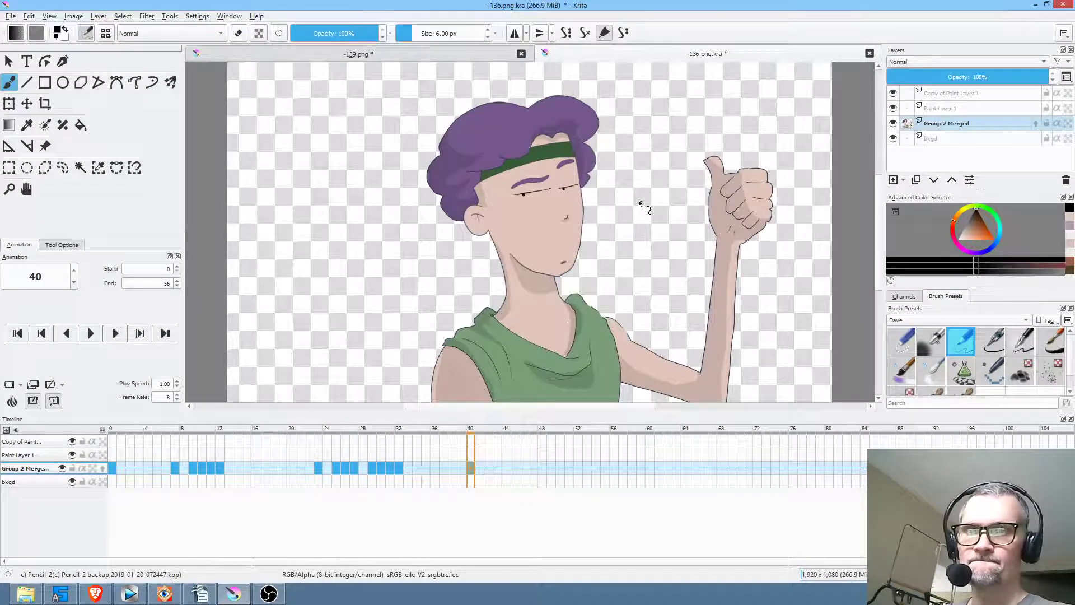
pyautogui.scroll(-2, 638, 203)
pyautogui.scroll(3, 627, 198)
pyautogui.scroll(-2, 757, 174)
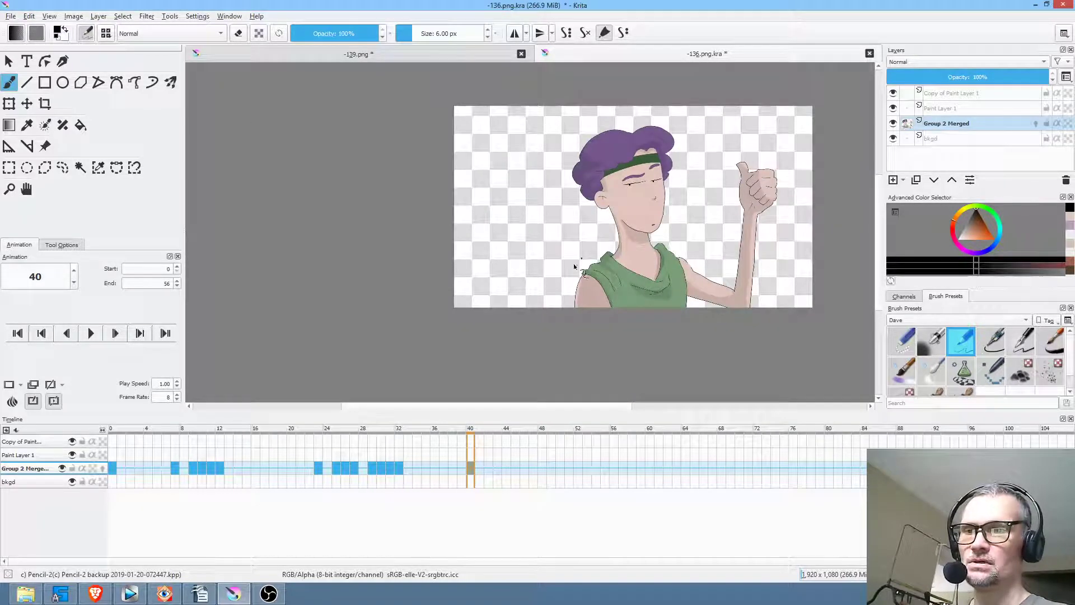
pyautogui.moveTo(471, 431); pyautogui.dragTo(475, 453)
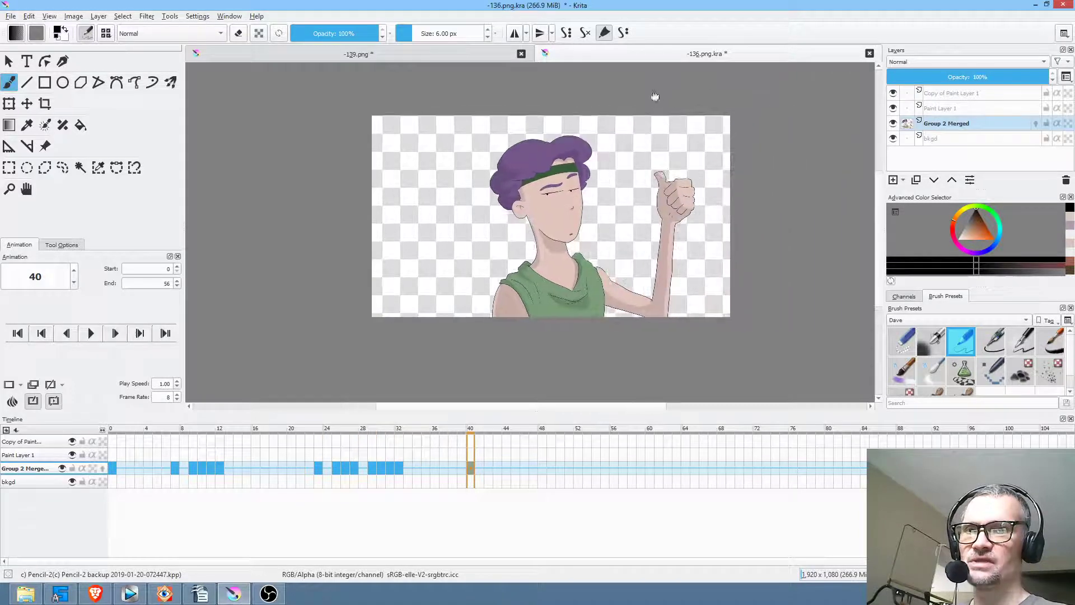
pyautogui.hotkey('ctrl', 'a')
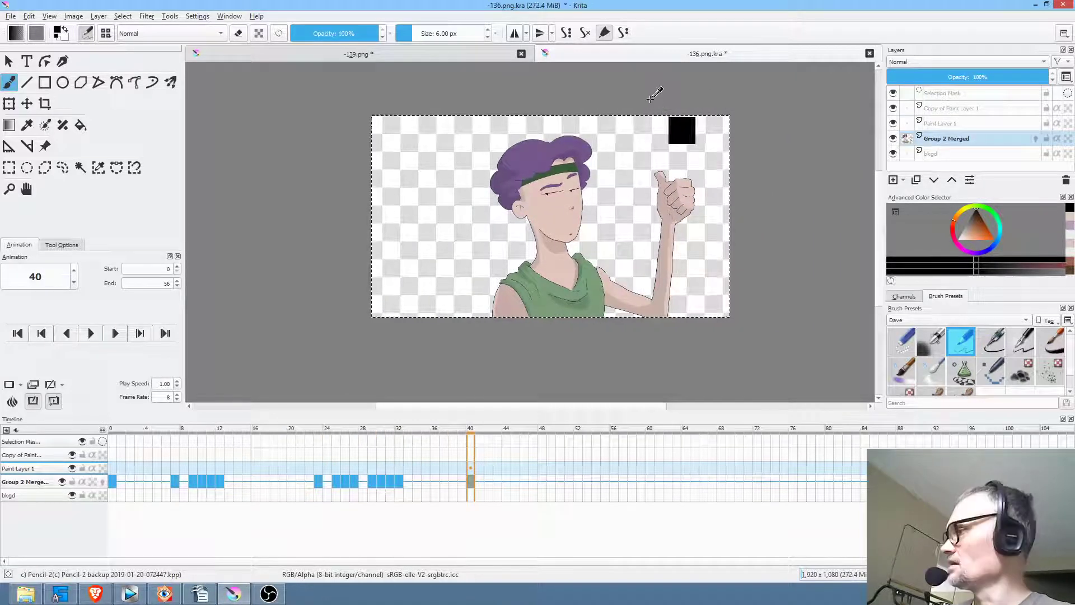
# Step: Switch to the -139.png document and save it as a PNG together with a Krita file
pyautogui.click(442, 55)
pyautogui.hotkey('ctrl', 't')
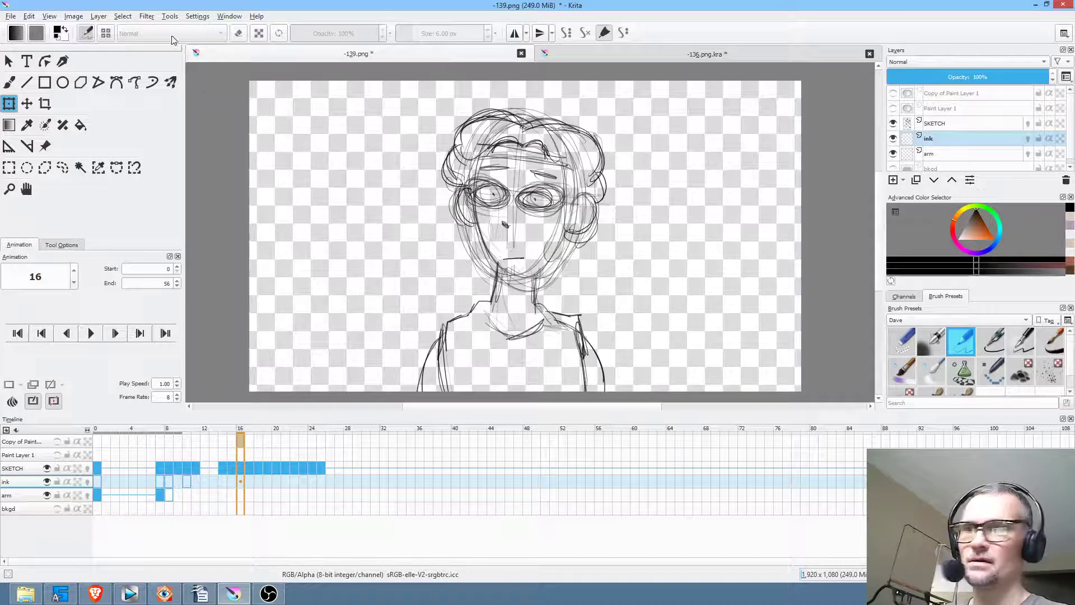
pyautogui.hotkey('ctrl', 's')
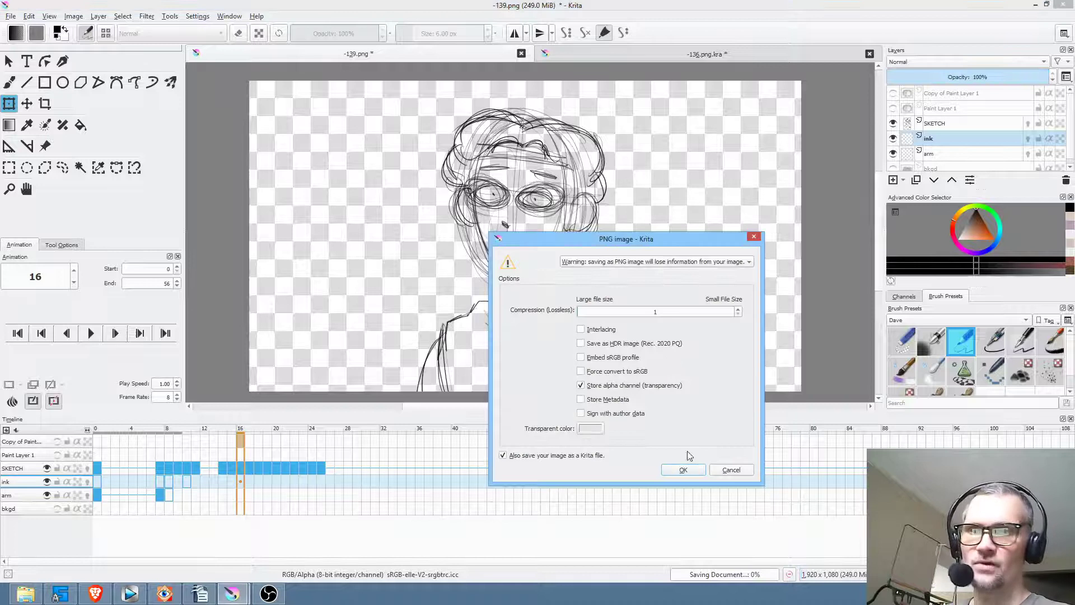
pyautogui.click(688, 470)
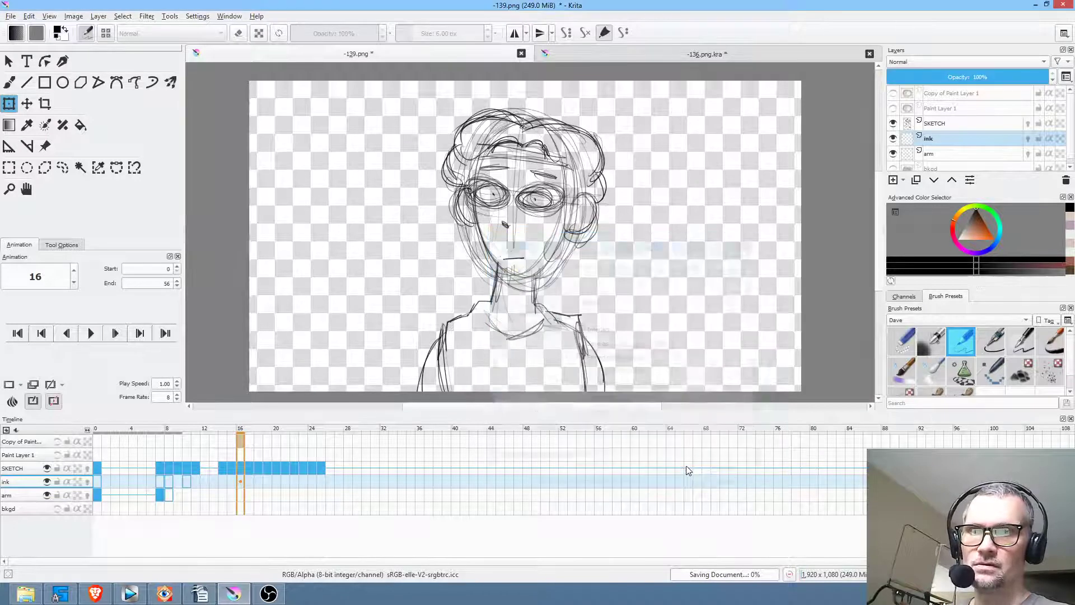
# Step: Paste the copied drawing above the ink layer and move its keyframe from frame 40 to frame 0
pyautogui.click(955, 143)
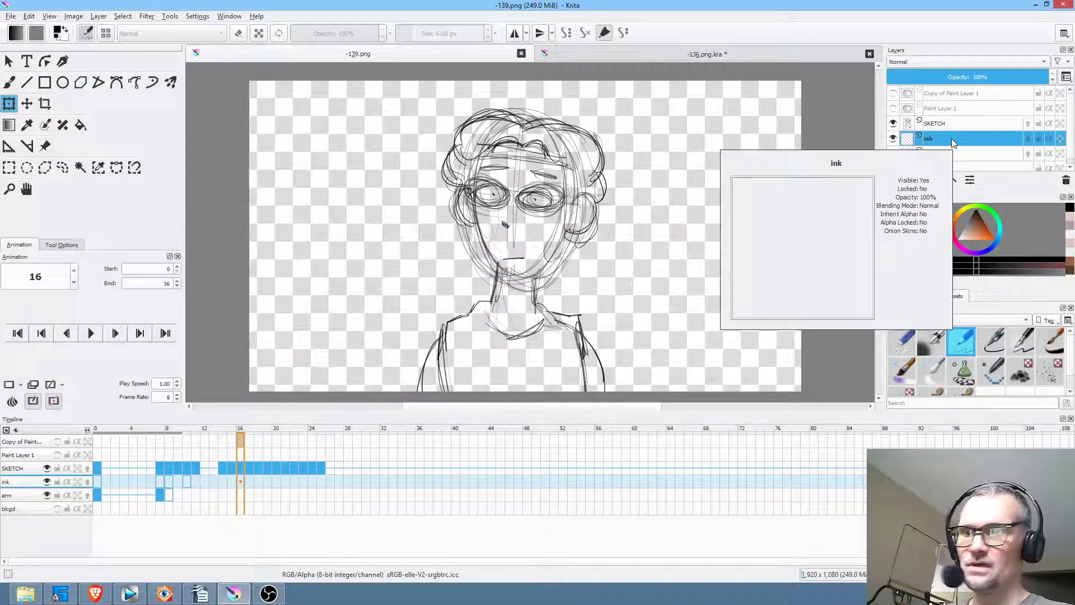
pyautogui.moveTo(948, 140)
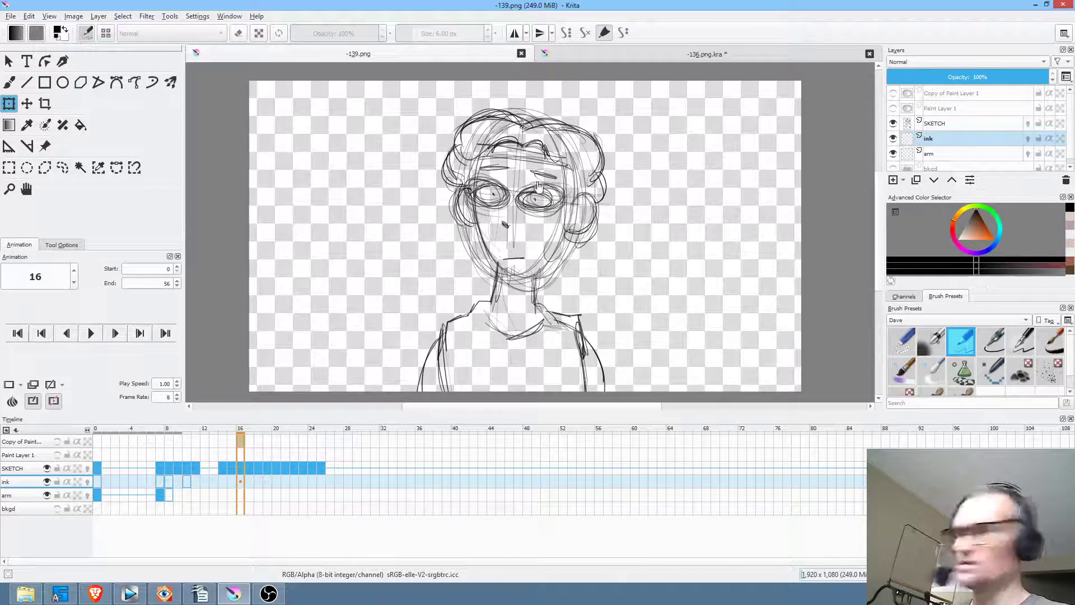
pyautogui.hotkey('ctrl', 'v')
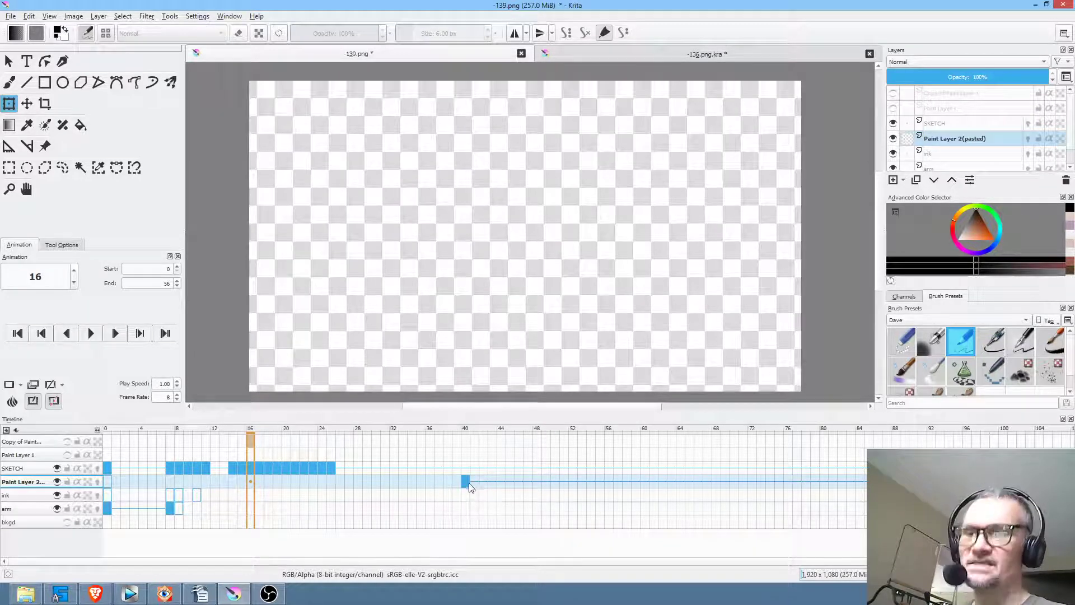
pyautogui.moveTo(465, 481)
pyautogui.mouseDown()
pyautogui.moveTo(132, 493)
pyautogui.moveTo(109, 482)
pyautogui.mouseUp()
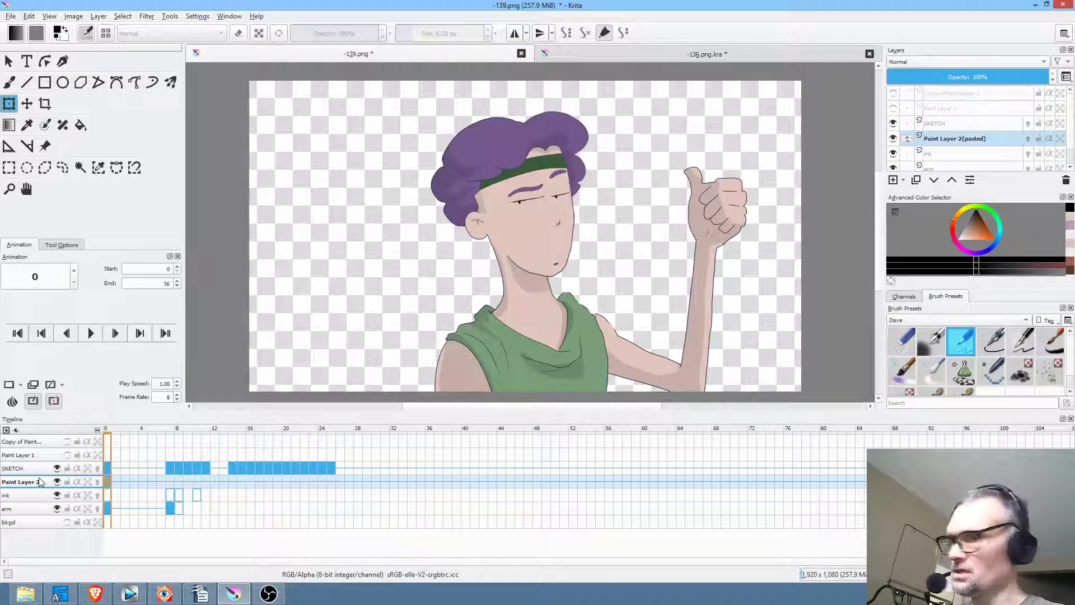
# Step: Merge the pasted drawing down into the ink layer and save the -139.png document
pyautogui.hotkey('ctrl', 'e')
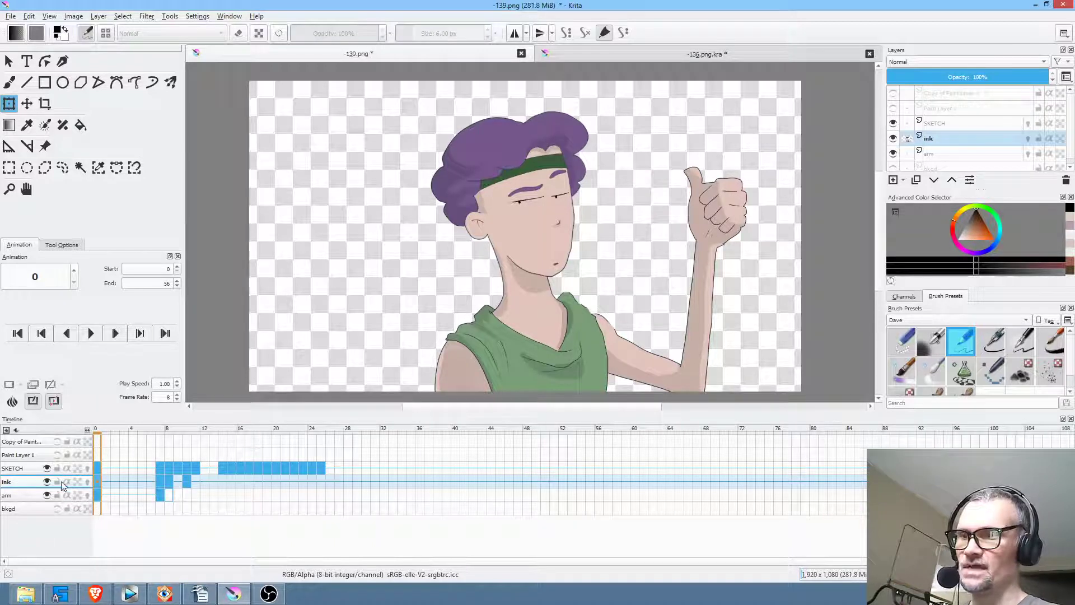
pyautogui.hotkey('ctrl', 's')
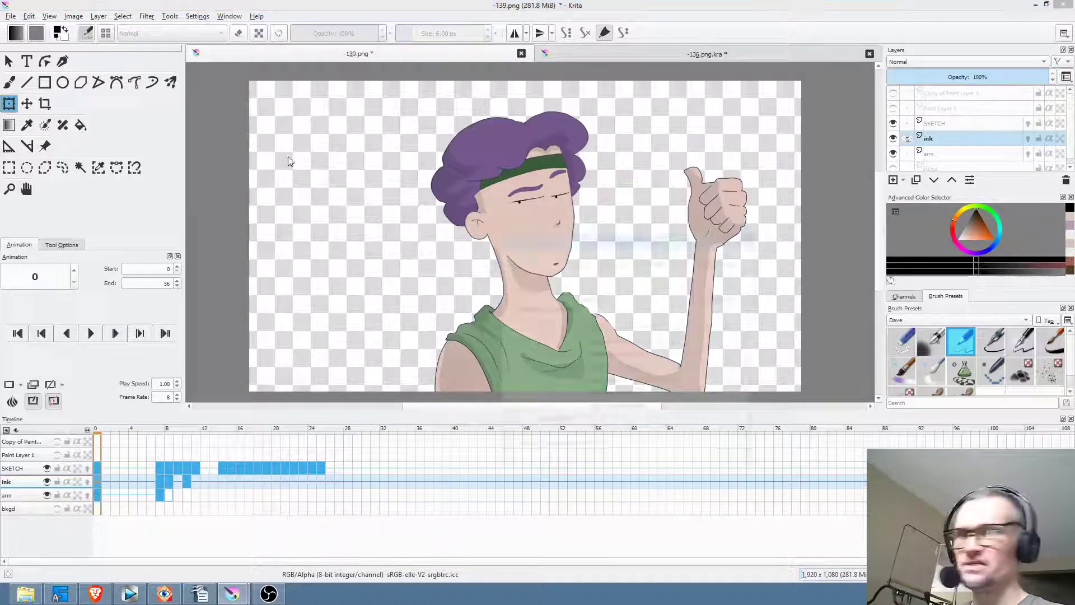
pyautogui.click(677, 472)
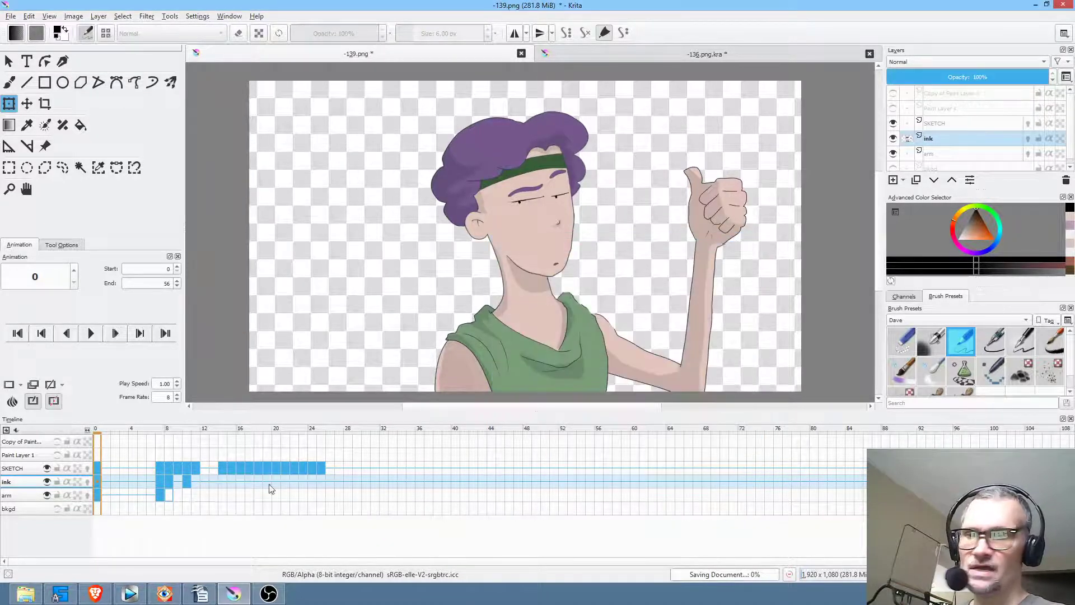
# Step: Check the ink layer at frames 7 and 0, and undo the merge of the pasted drawing
pyautogui.moveTo(106, 435); pyautogui.dragTo(54, 471)
pyautogui.click(159, 480)
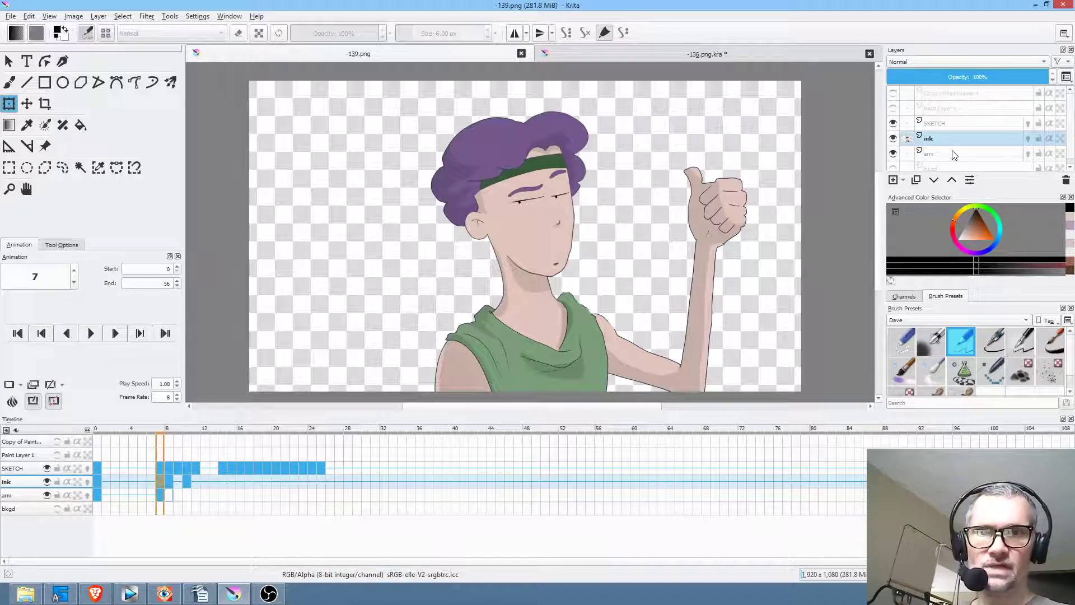
pyautogui.click(96, 480)
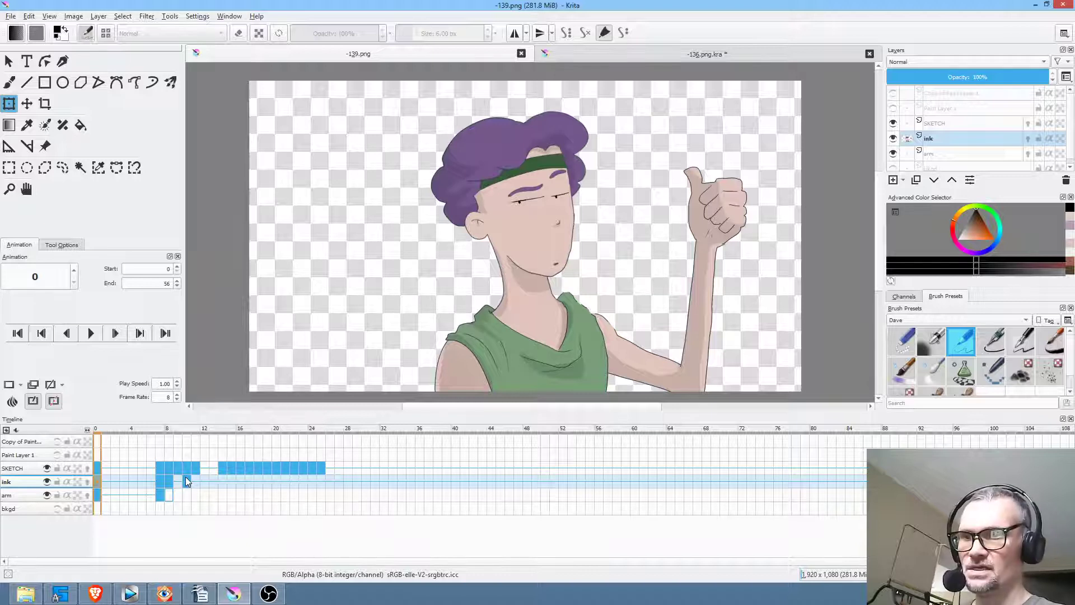
pyautogui.hotkey('ctrl', 'v')
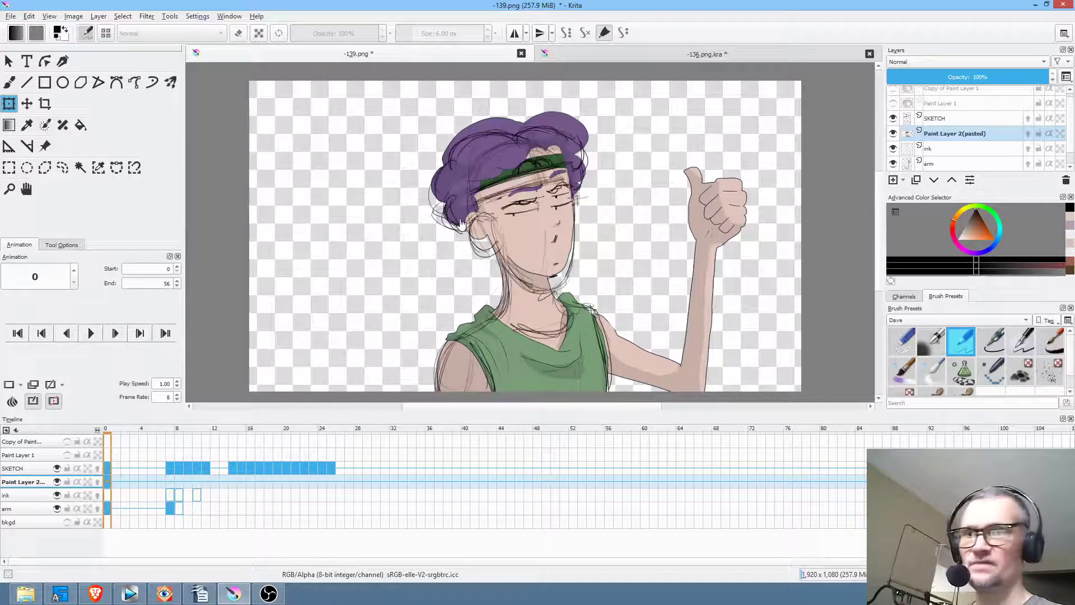
# Step: Try again to merge the pasted layer into the ink layer, and undo that merge after scrubbing the first frames
pyautogui.click(955, 135)
pyautogui.hotkey('shift', 'Delete')
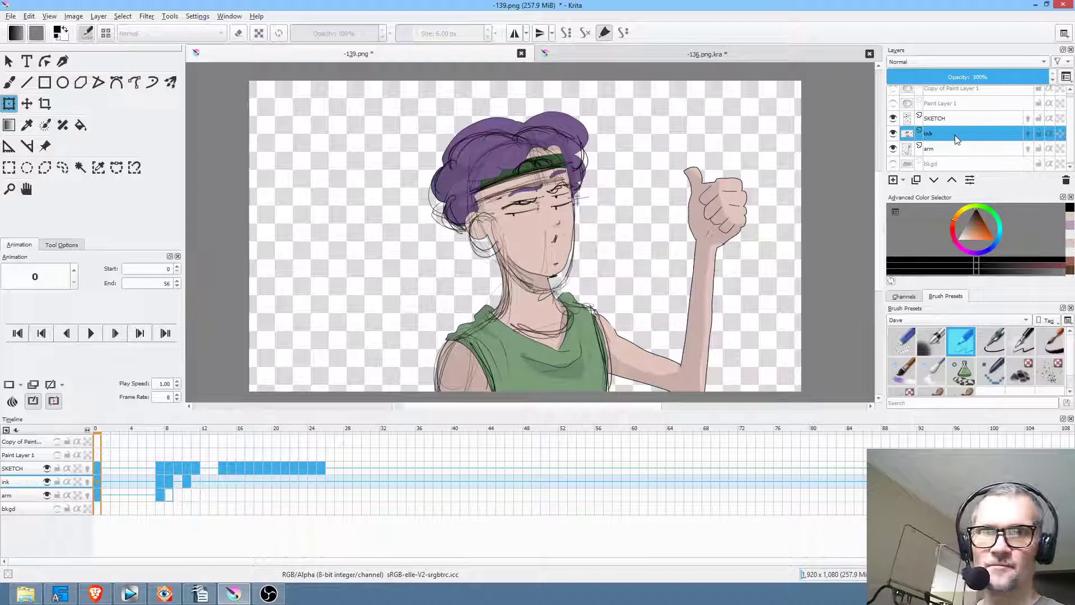
pyautogui.moveTo(132, 431); pyautogui.dragTo(102, 466)
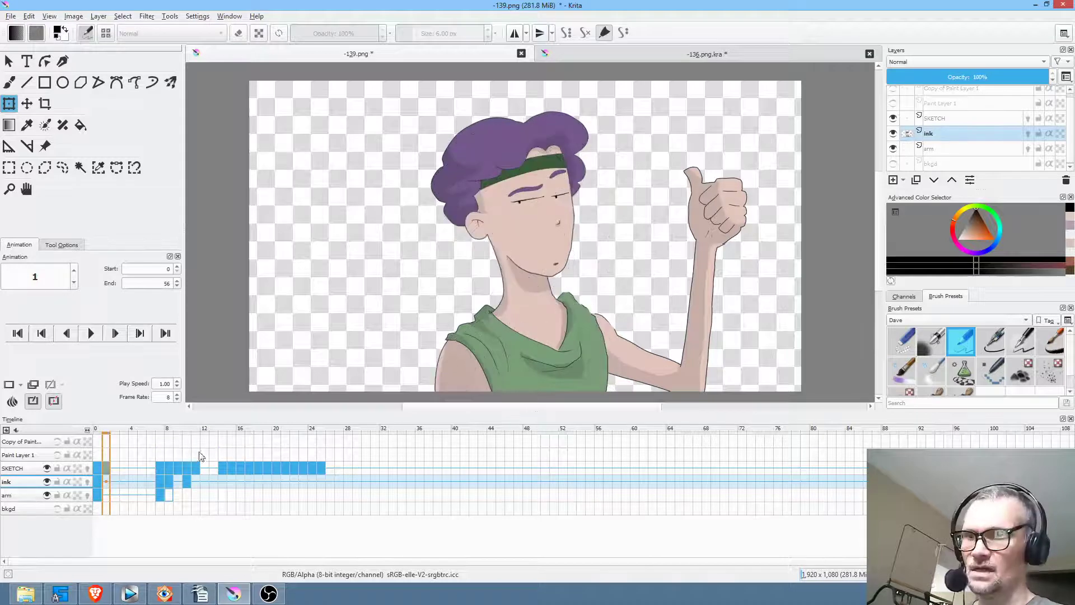
pyautogui.moveTo(107, 431); pyautogui.dragTo(64, 428)
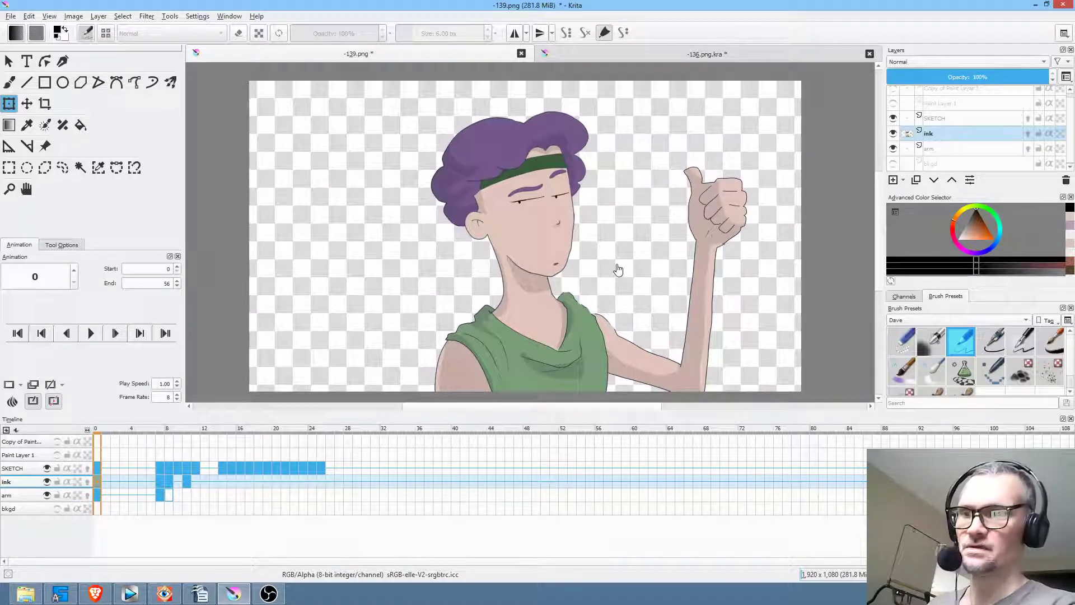
pyautogui.hotkey('ctrl', 'v')
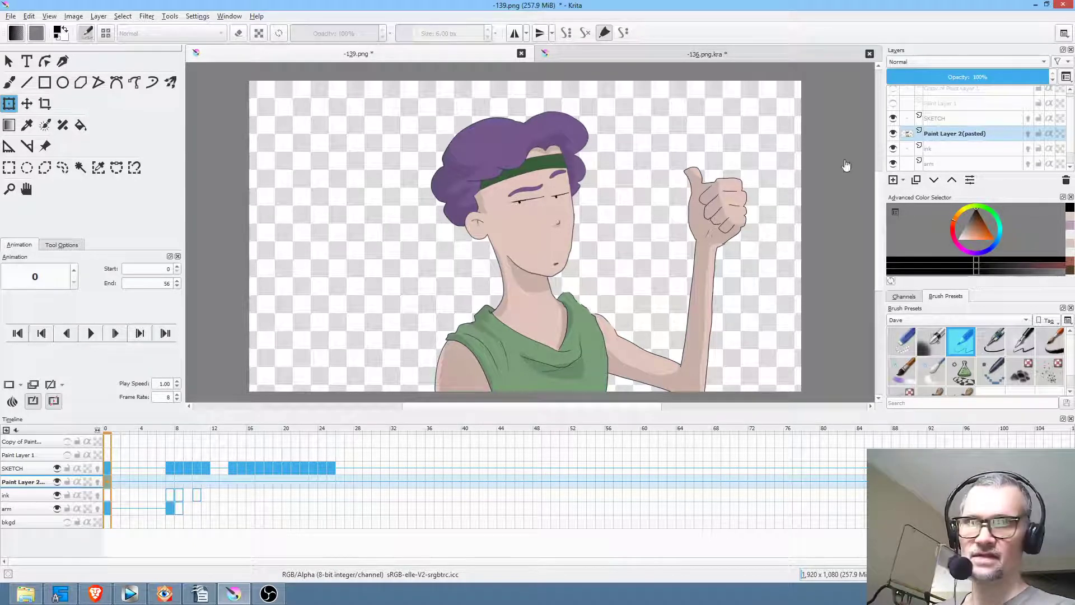
# Step: Add a blank keyframe at frame 7 of the pasted layer so its drawing ends there
pyautogui.moveTo(110, 432); pyautogui.dragTo(219, 447)
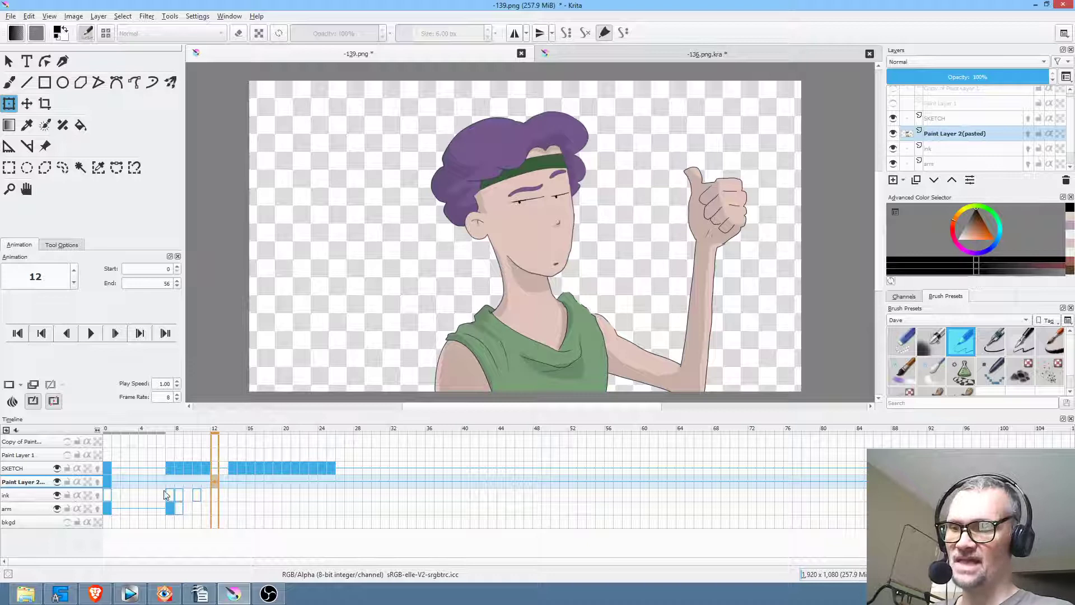
pyautogui.click(106, 493)
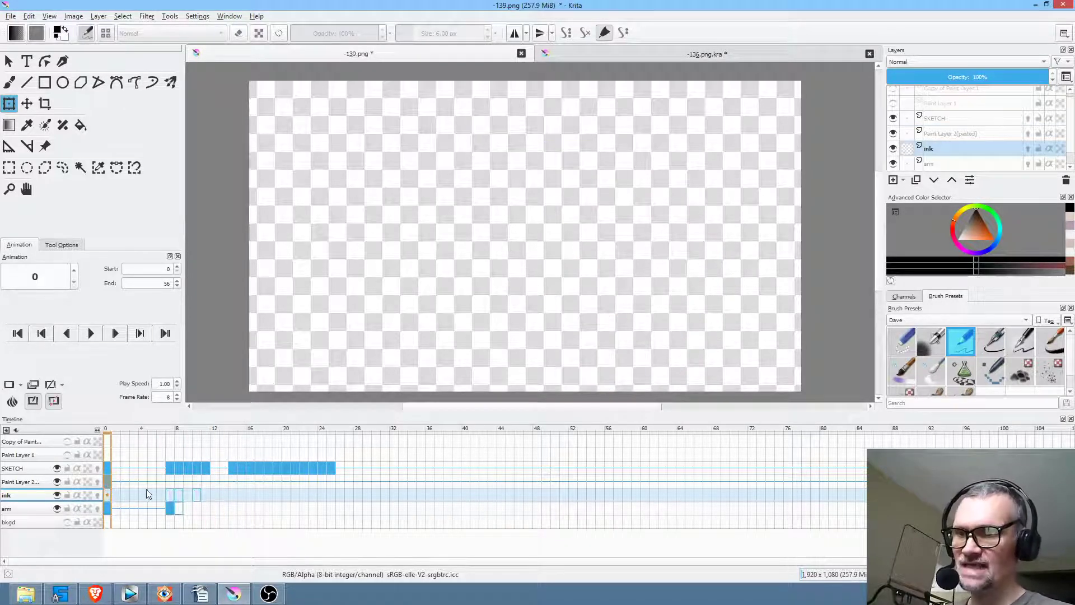
pyautogui.click(170, 485)
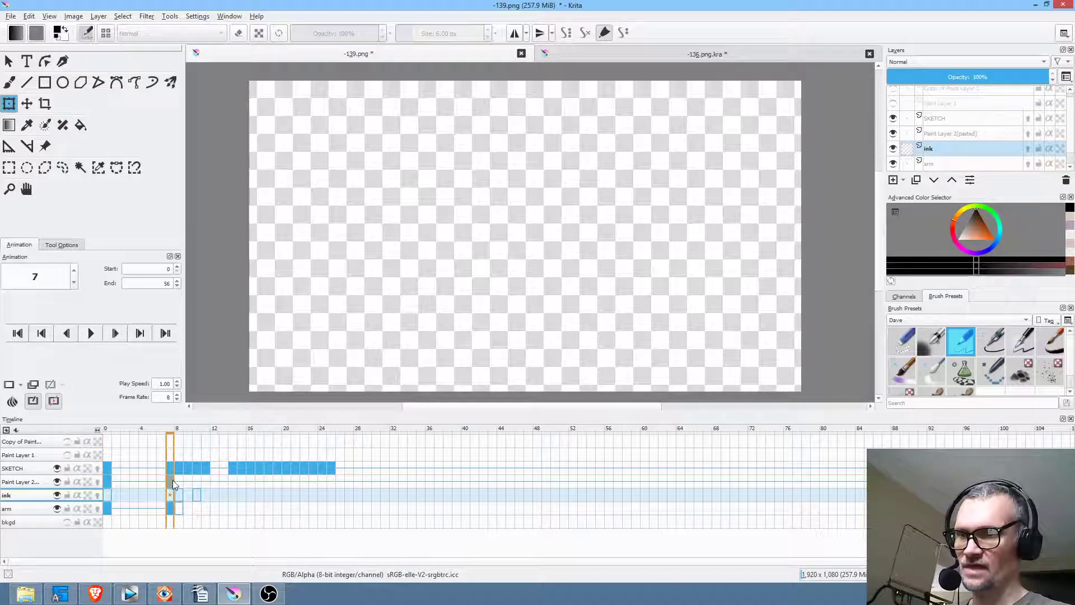
pyautogui.click(108, 480)
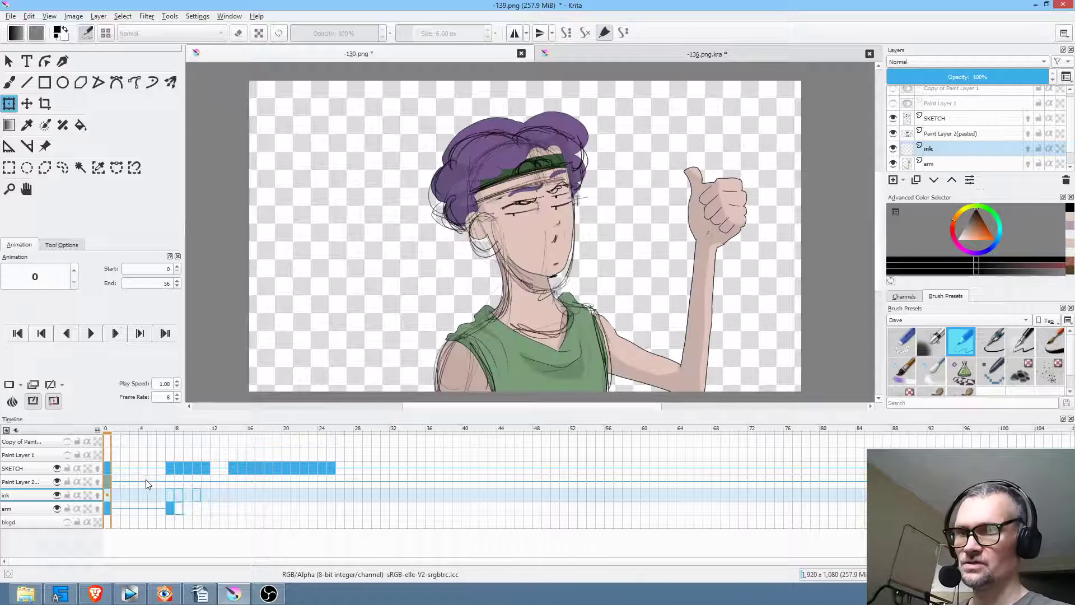
pyautogui.click(169, 479)
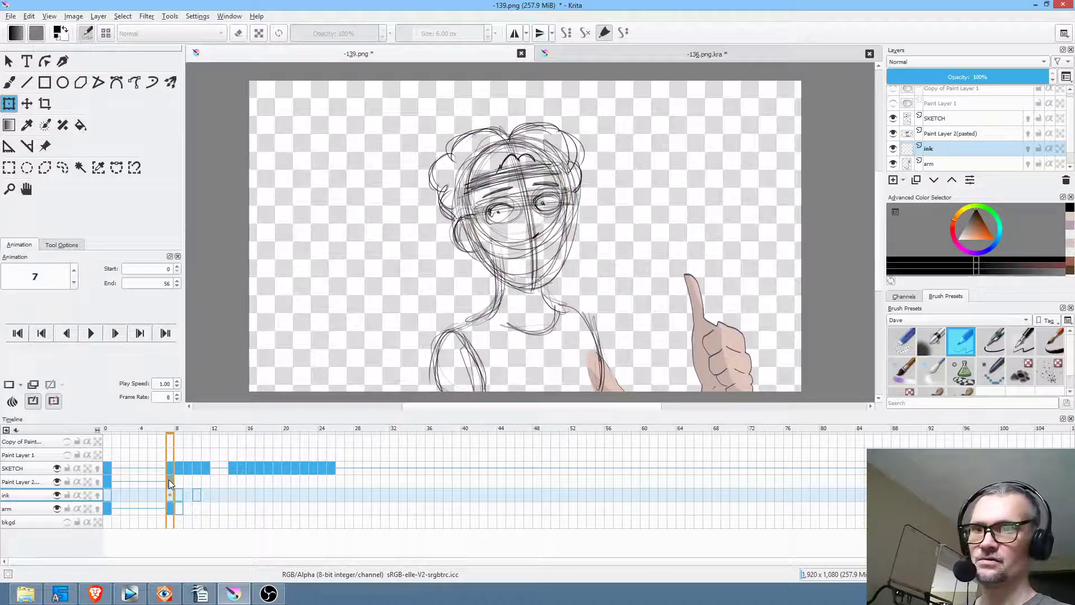
# Step: Merge the pasted layer with its blank keyframe down into the ink layer
pyautogui.click(109, 480)
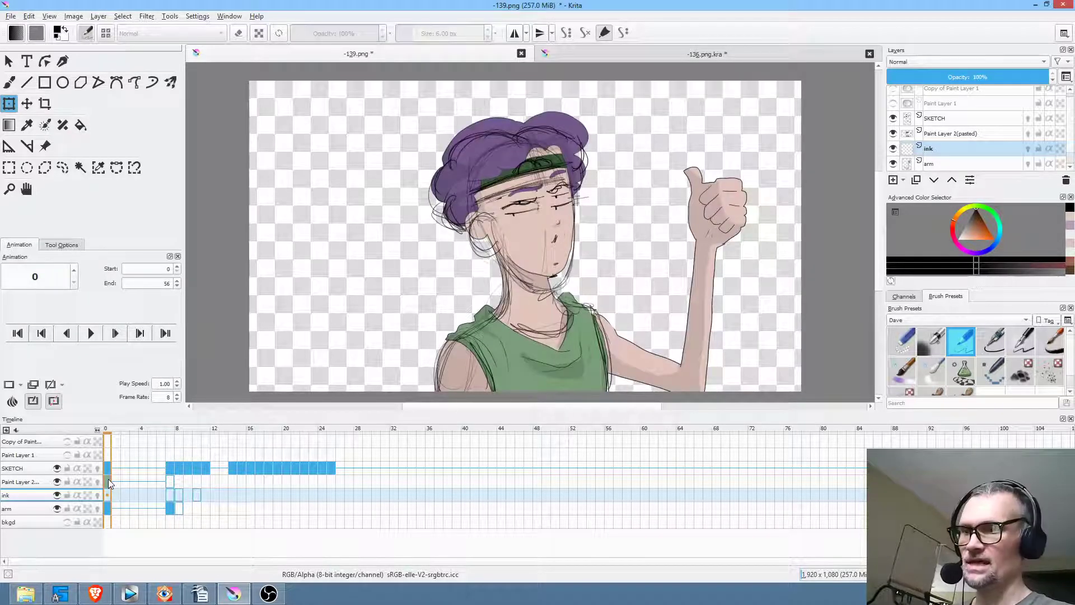
pyautogui.click(25, 483)
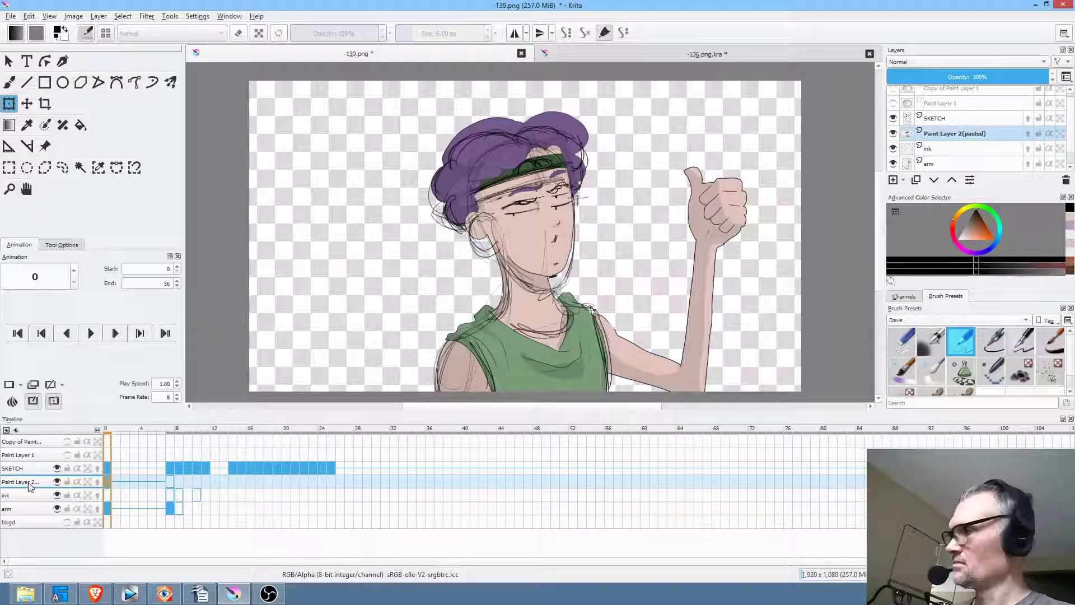
pyautogui.hotkey('shift', 'Delete')
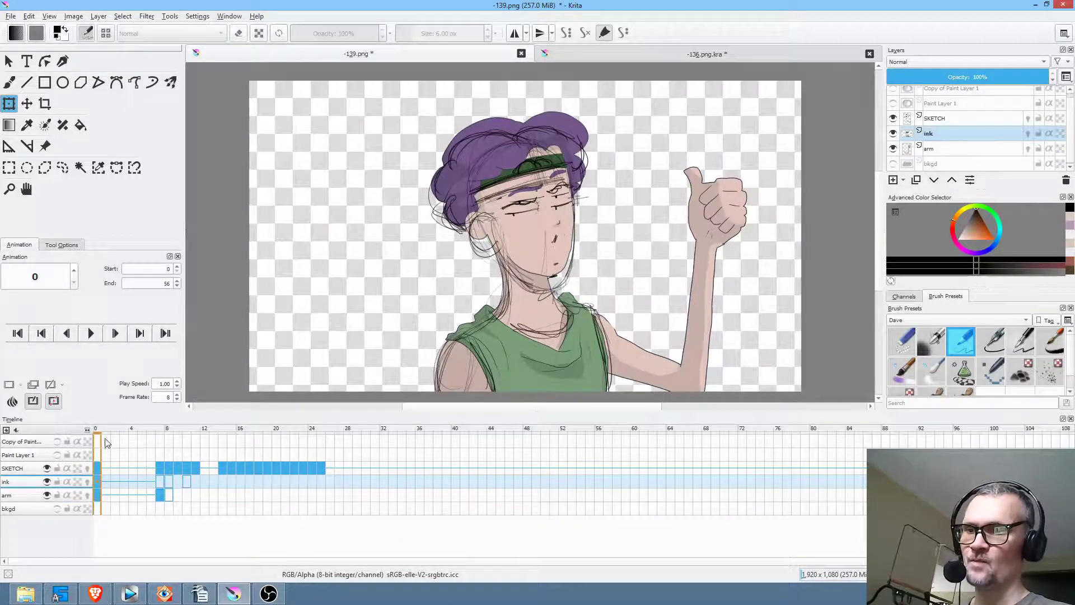
# Step: Save the -139.png animation document with the merged drawing in place at frame 0
pyautogui.moveTo(106, 434)
pyautogui.mouseDown()
pyautogui.moveTo(184, 437)
pyautogui.moveTo(96, 435)
pyautogui.mouseUp()
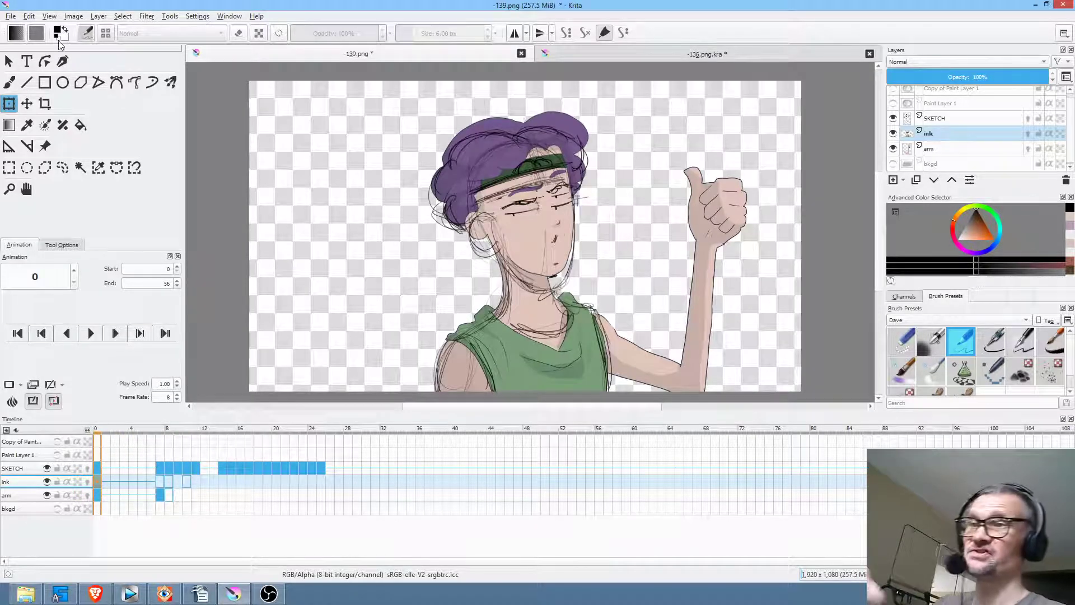
pyautogui.click(17, 17)
pyautogui.click(19, 53)
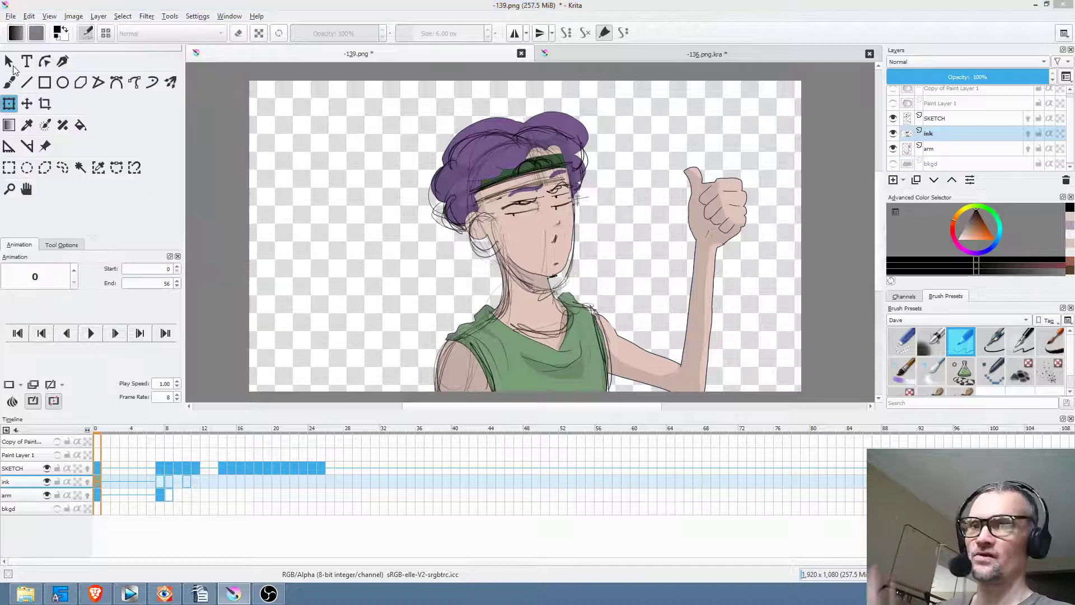
pyautogui.click(681, 470)
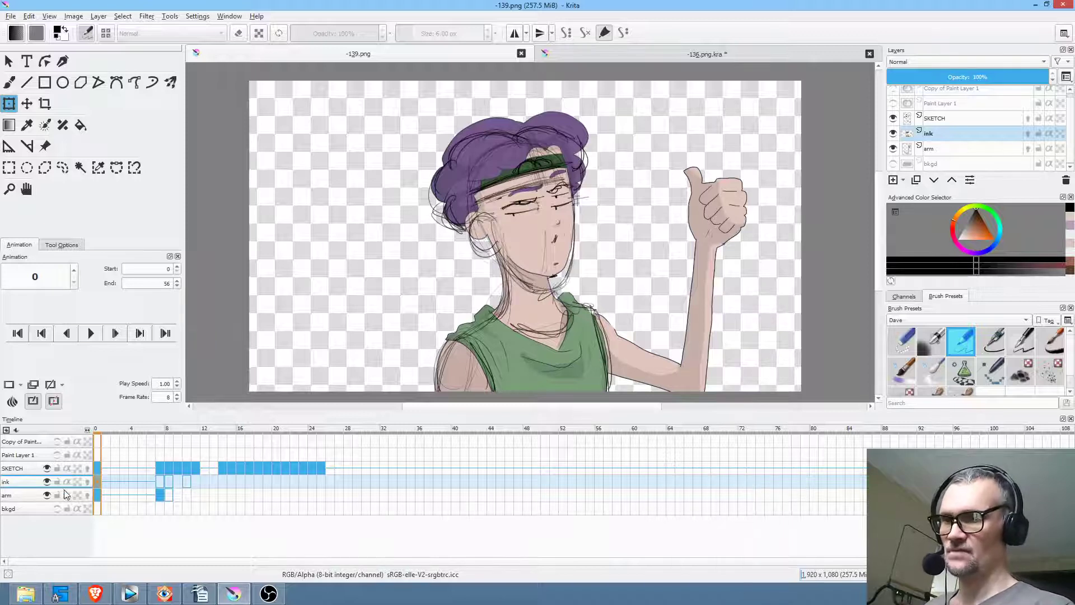
# Step: Erase the rough sketch at frame 0 of the SKETCH layer with the Eraser Small preset enlarged to about 285 px
pyautogui.click(47, 482)
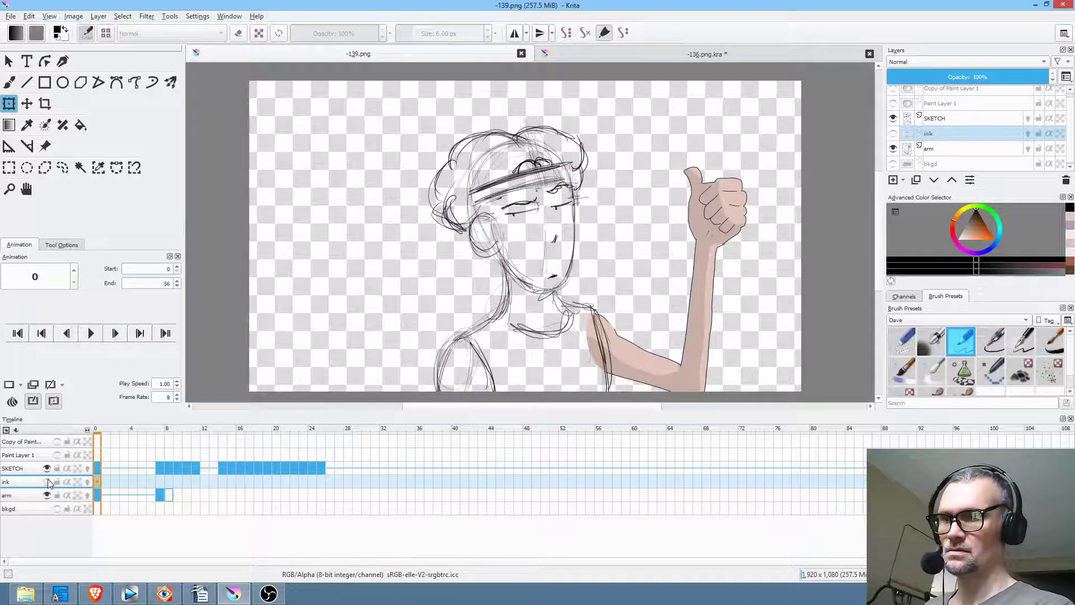
pyautogui.click(47, 482)
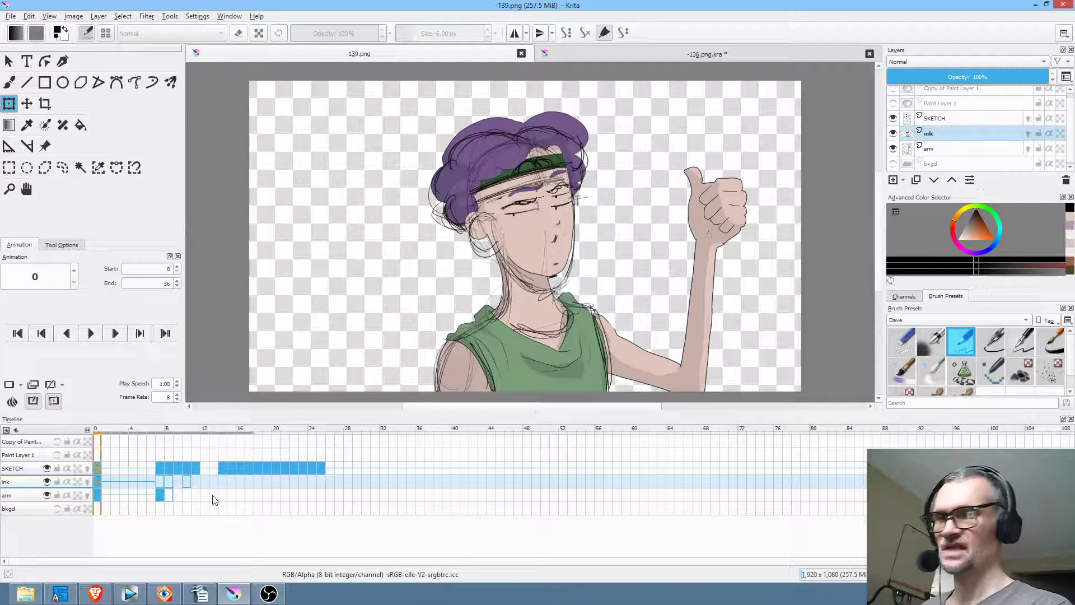
pyautogui.click(901, 341)
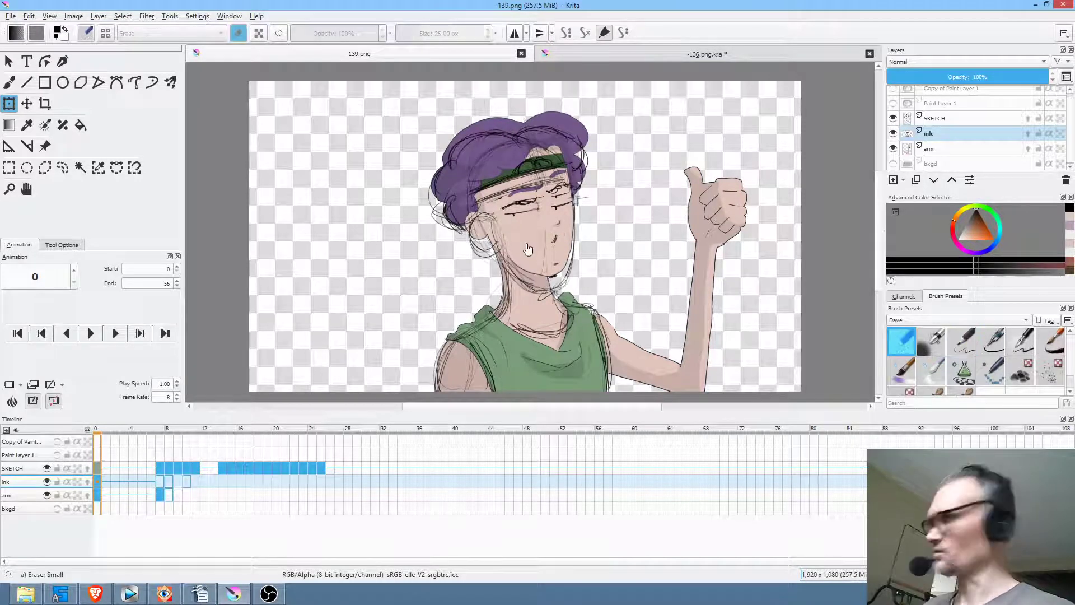
pyautogui.press('b')
pyautogui.scroll(2, 529, 247)
pyautogui.moveTo(518, 289); pyautogui.dragTo(464, 305)
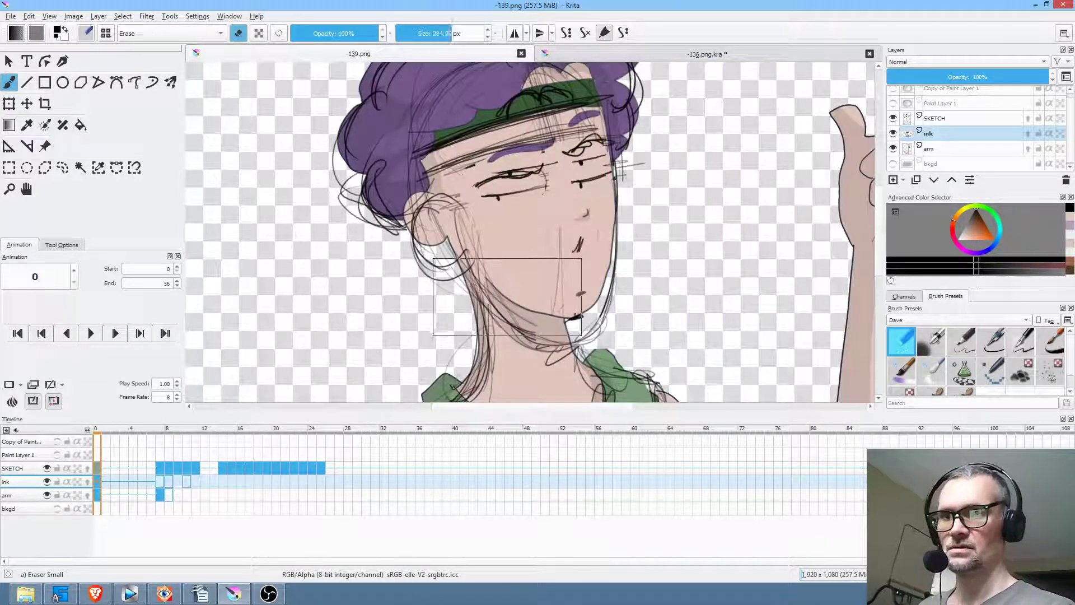
pyautogui.scroll(-3, 700, 268)
pyautogui.moveTo(649, 323)
pyautogui.mouseDown()
pyautogui.moveTo(529, 398)
pyautogui.moveTo(616, 322)
pyautogui.mouseUp()
pyautogui.hotkey('ctrl', 'z')
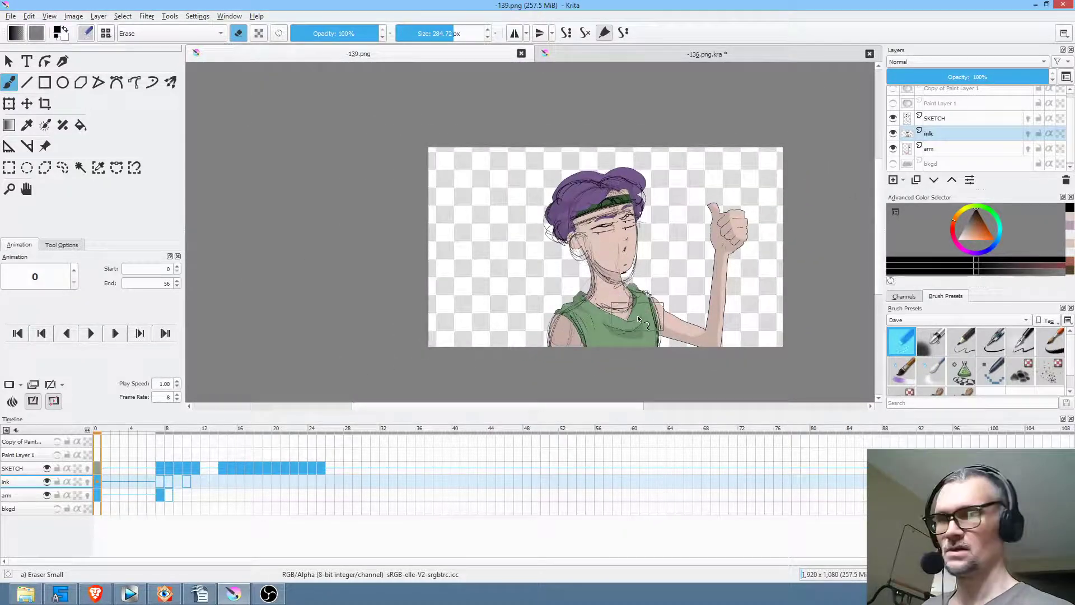
pyautogui.click(22, 472)
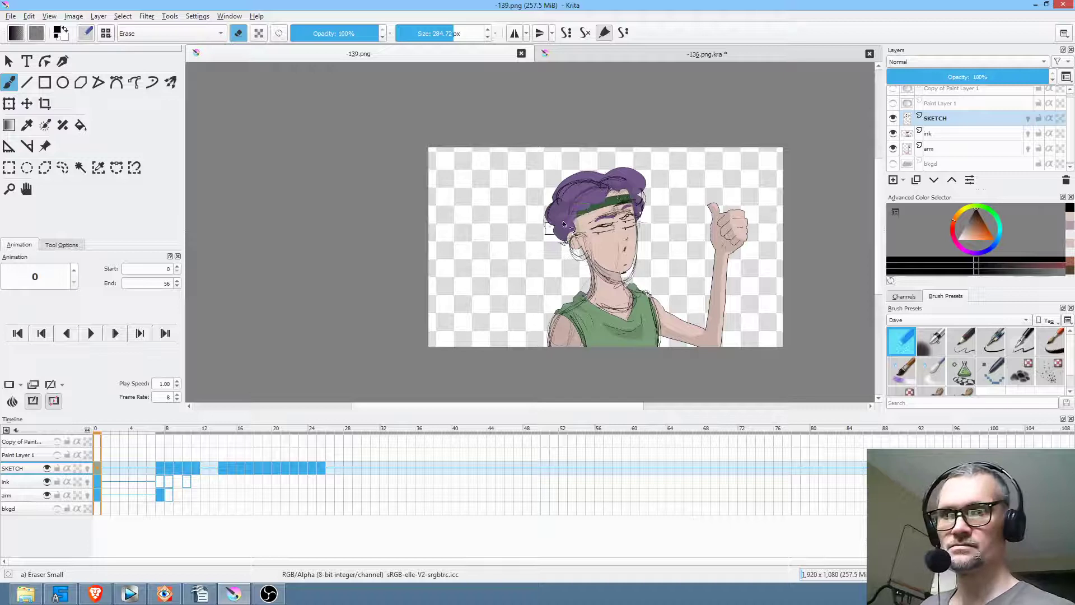
pyautogui.moveTo(553, 299)
pyautogui.mouseDown()
pyautogui.moveTo(674, 280)
pyautogui.moveTo(744, 295)
pyautogui.mouseUp()
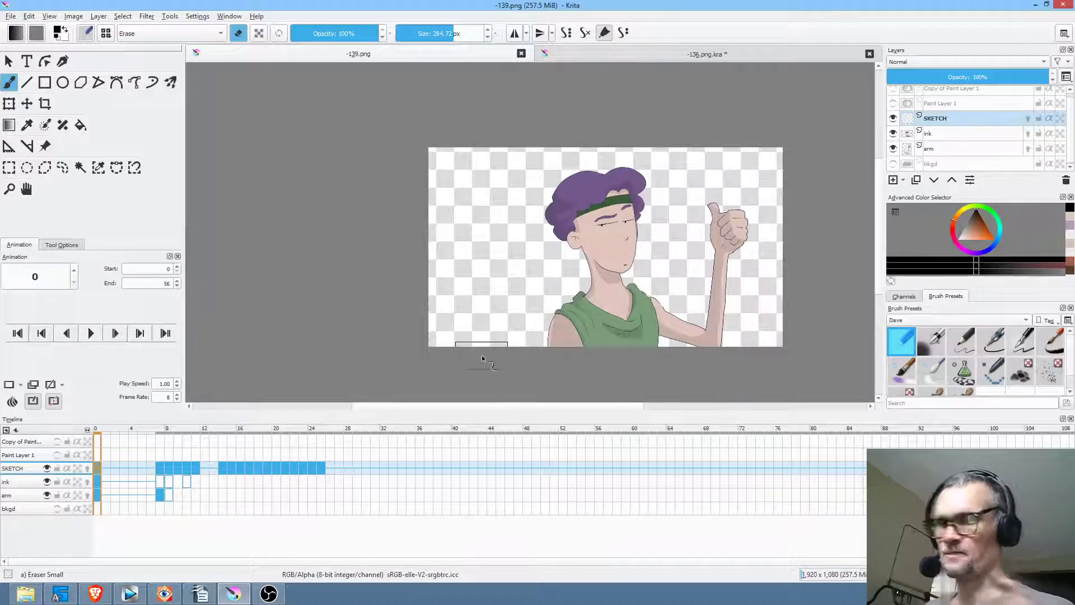
# Step: Save the -139.png document again with the cleaned-up starting frame
pyautogui.click(11, 15)
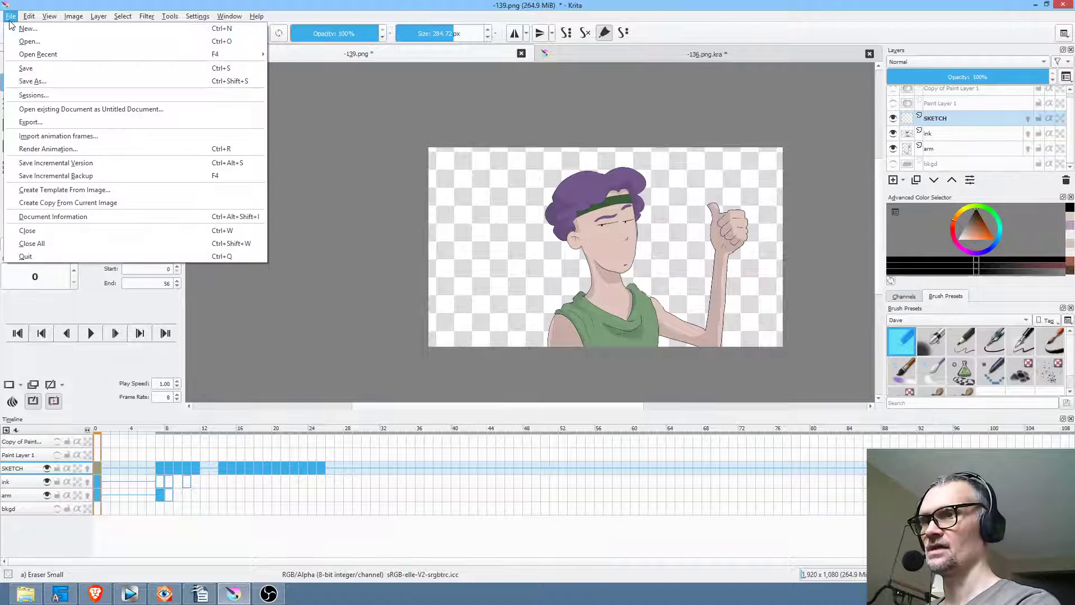
pyautogui.click(25, 72)
pyautogui.click(683, 469)
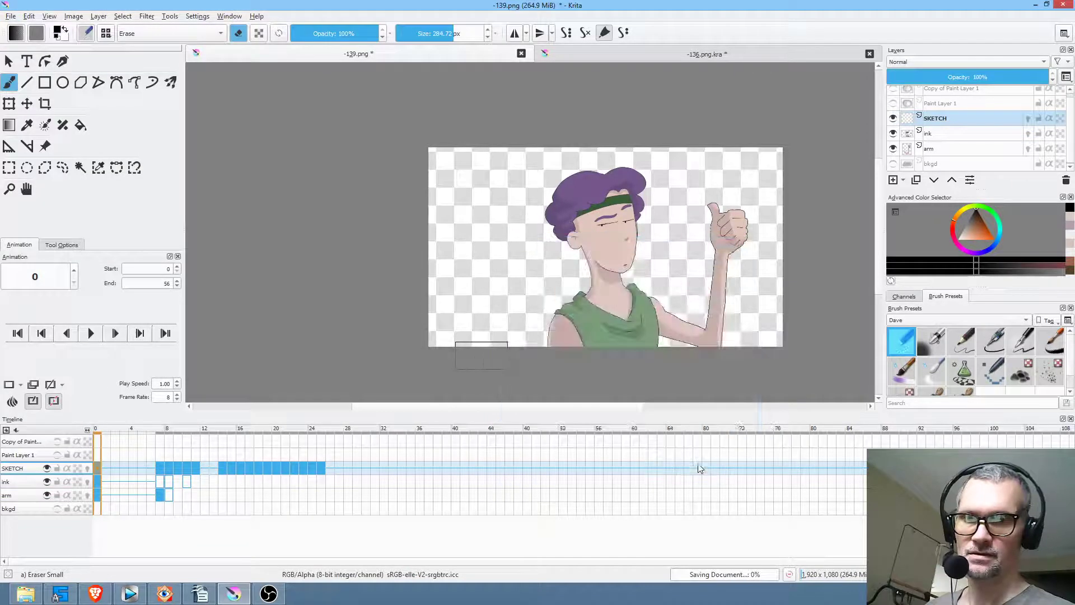
# Step: Check the drawings at frames 7 and 0, and lower the SKETCH layer's opacity to 32%
pyautogui.click(160, 490)
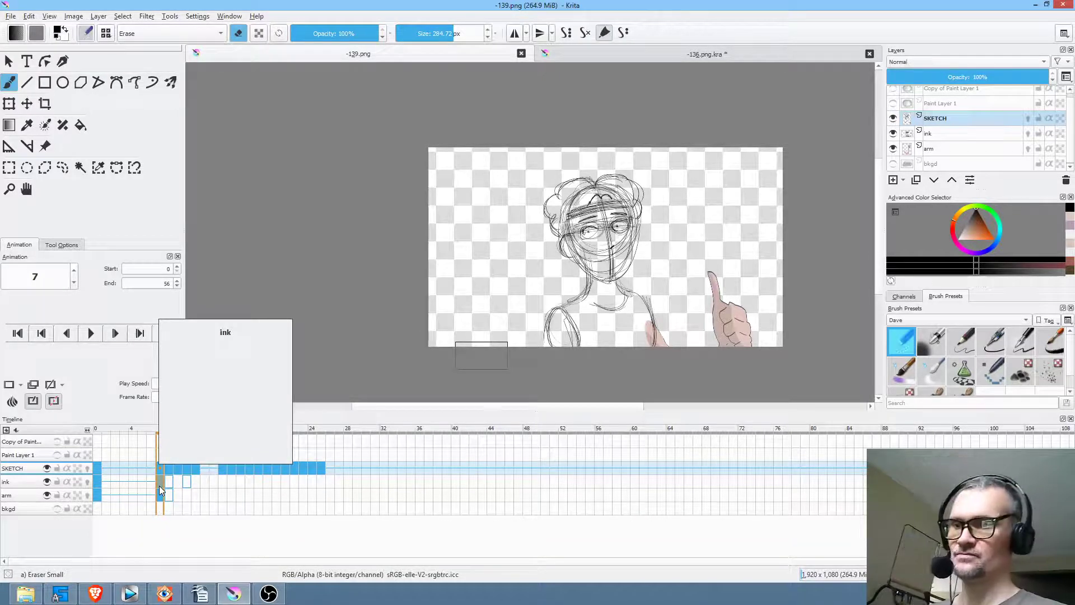
pyautogui.click(95, 483)
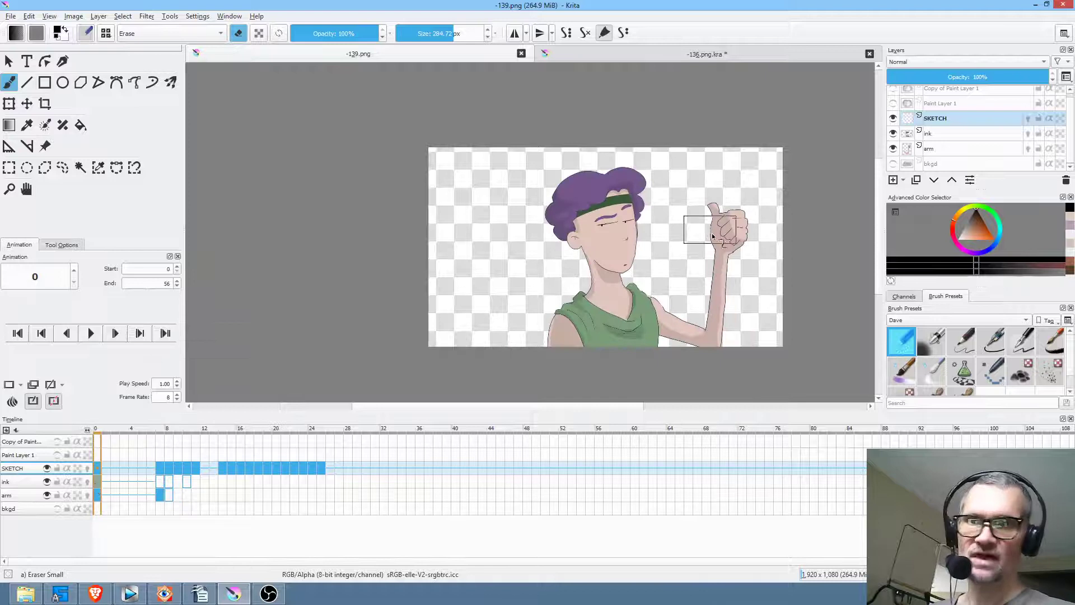
pyautogui.click(963, 342)
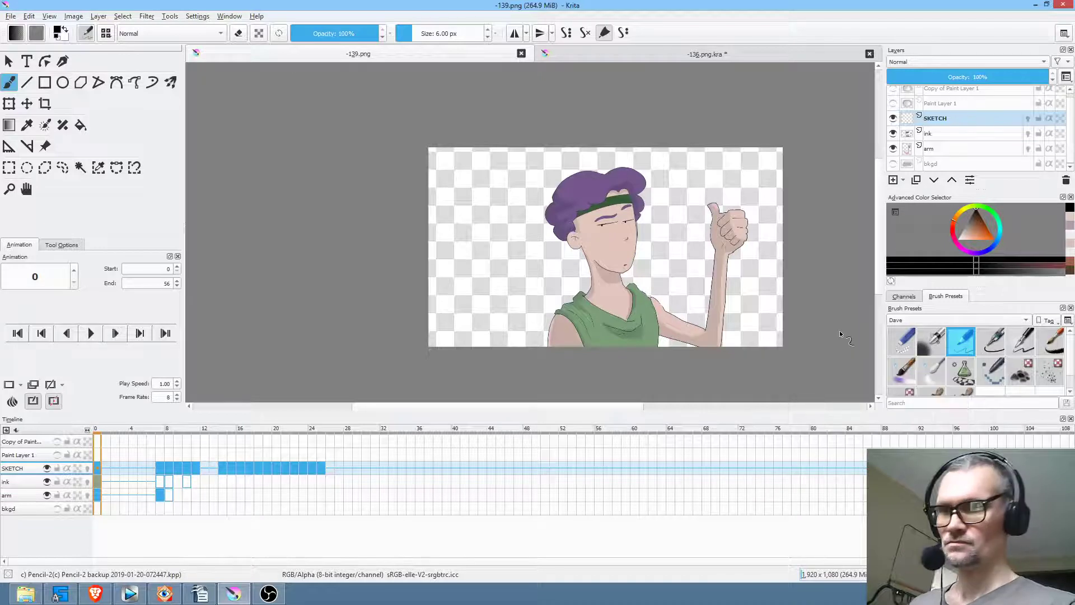
pyautogui.moveTo(1012, 78)
pyautogui.mouseDown()
pyautogui.moveTo(869, 81)
pyautogui.moveTo(953, 79)
pyautogui.moveTo(938, 79)
pyautogui.mouseUp()
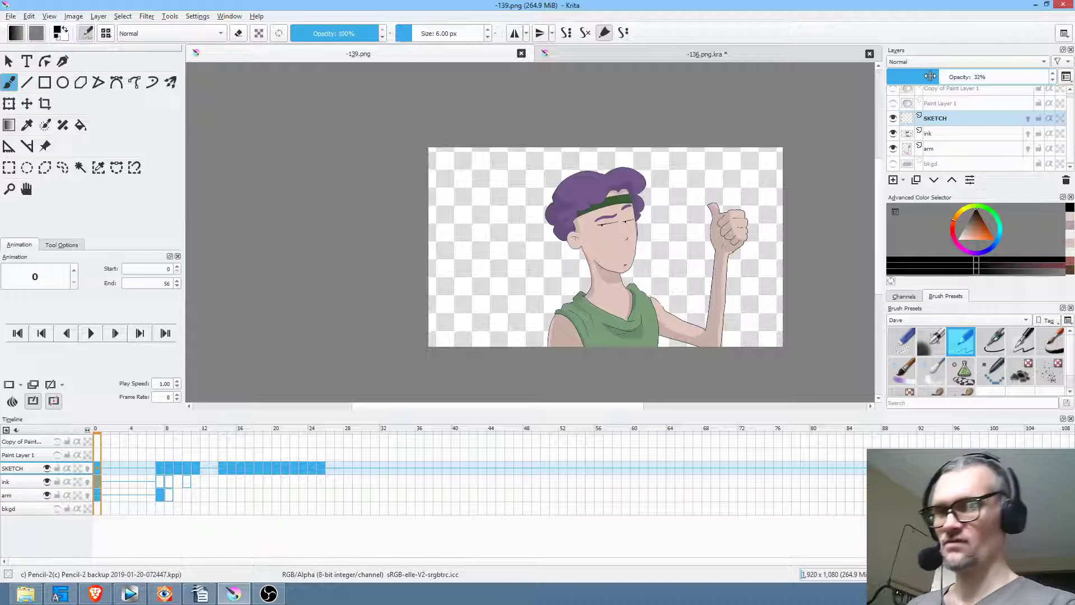
# Step: Make the ink layer active at frame 7 and choose the Ink-2 Fineliner brush preset
pyautogui.click(161, 482)
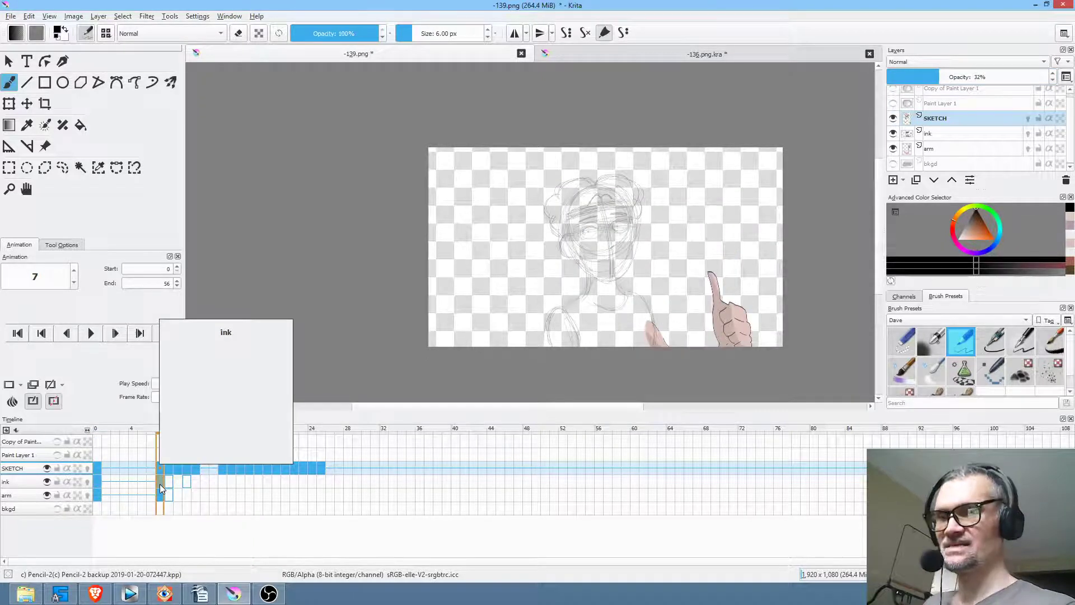
pyautogui.click(23, 483)
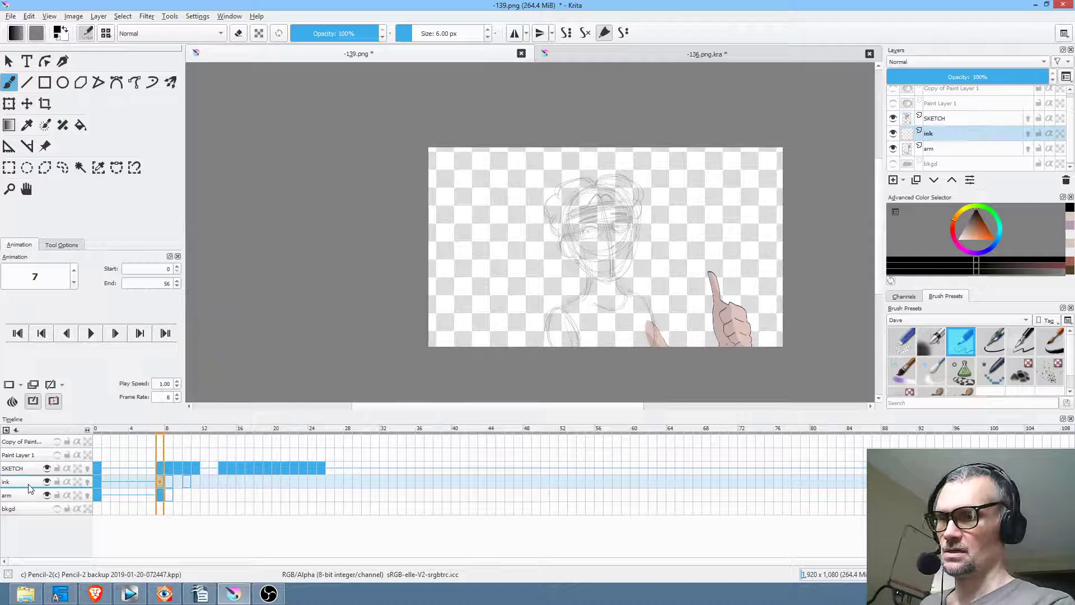
pyautogui.click(997, 341)
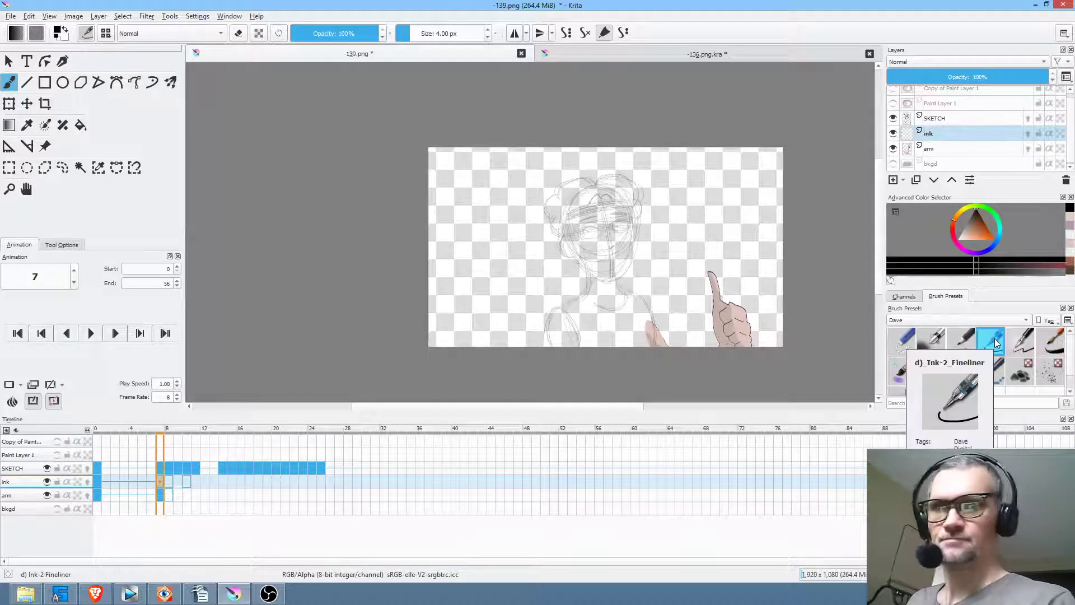
pyautogui.moveTo(976, 223); pyautogui.dragTo(978, 205)
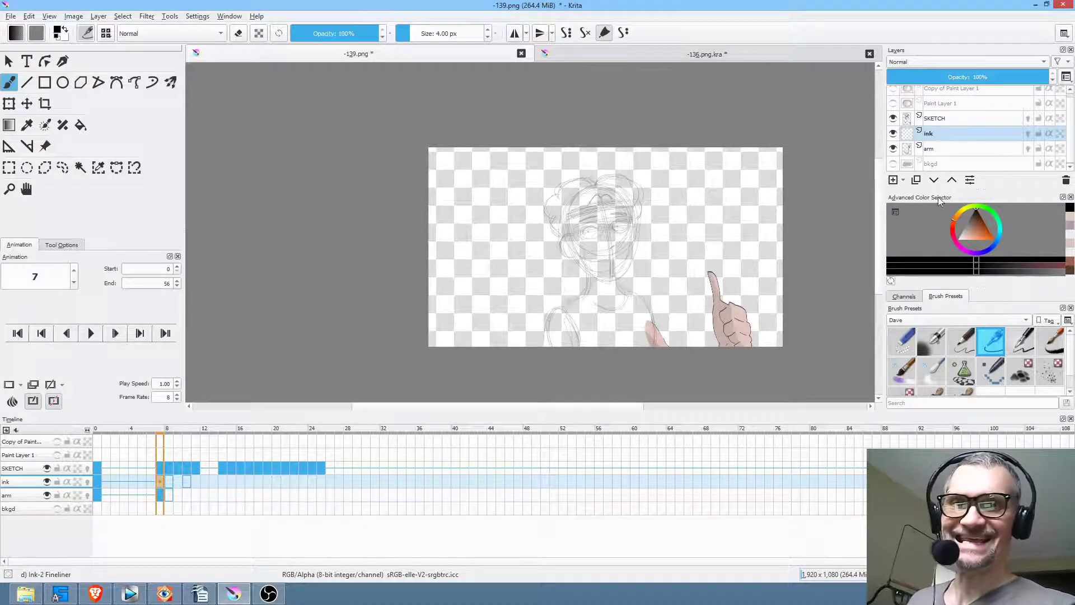
# Step: Compare the coloured character at frame 0 with the rough sketch at frame 7
pyautogui.click(101, 485)
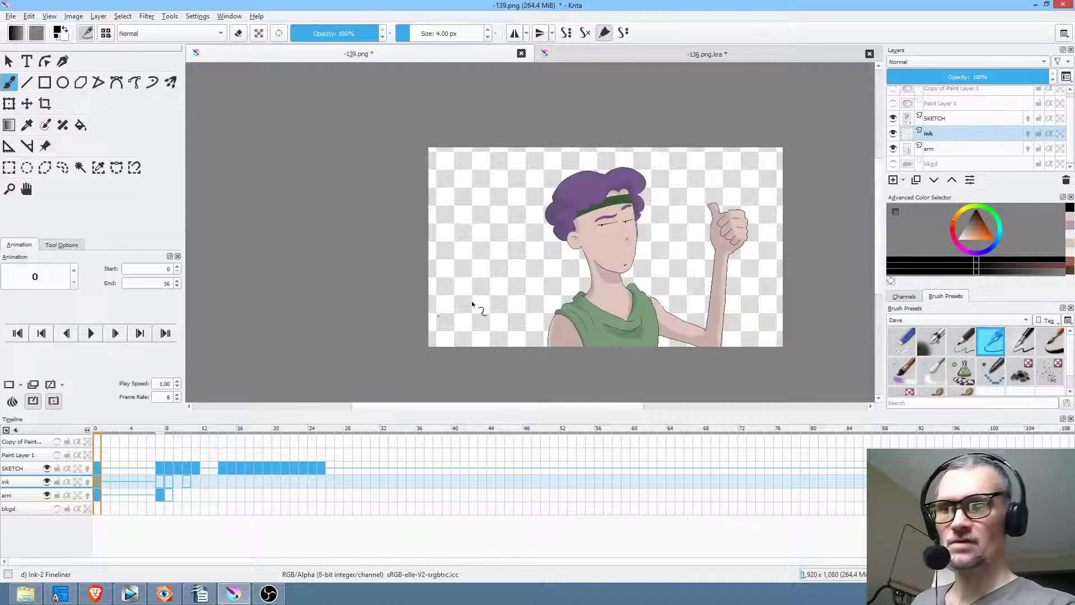
pyautogui.scroll(6, 475, 304)
pyautogui.moveTo(492, 302); pyautogui.dragTo(494, 379)
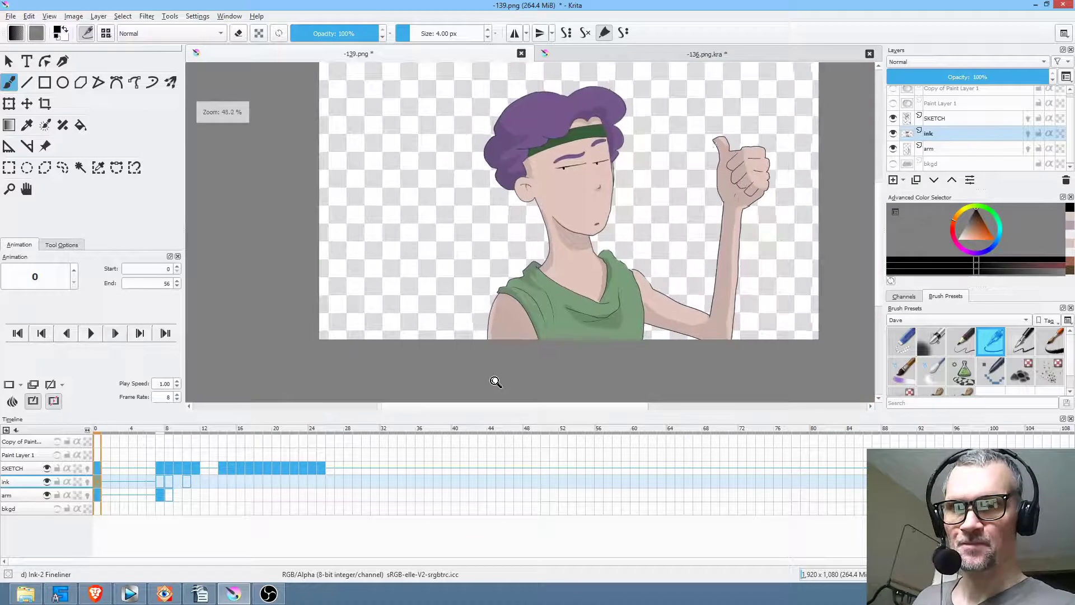
pyautogui.click(158, 484)
pyautogui.moveTo(980, 231)
pyautogui.mouseDown()
pyautogui.moveTo(978, 200)
pyautogui.moveTo(977, 218)
pyautogui.moveTo(993, 224)
pyautogui.mouseUp()
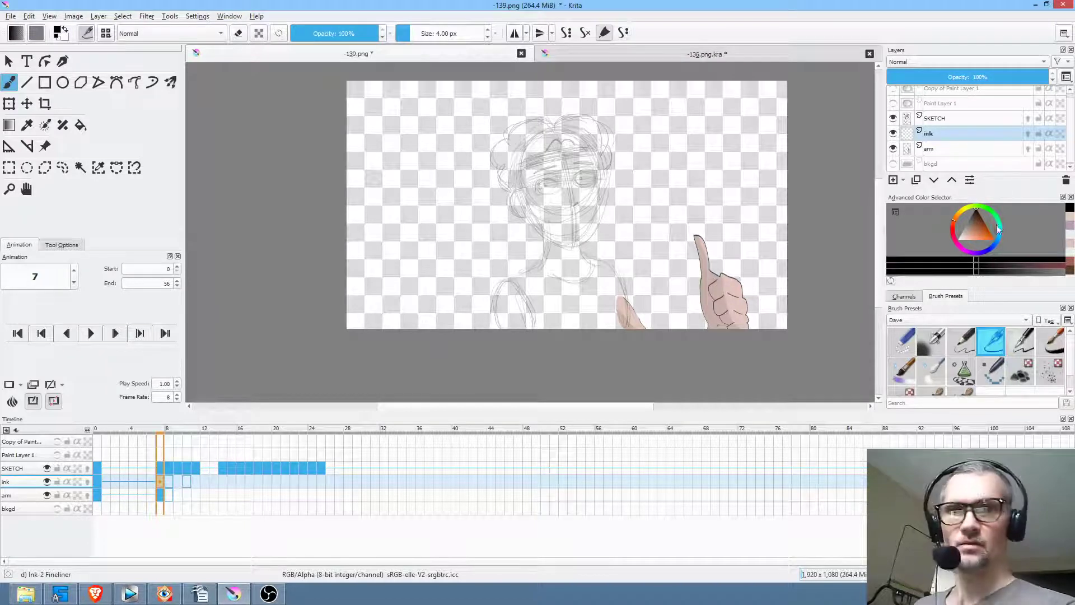
pyautogui.press(',')
pyautogui.press('.')
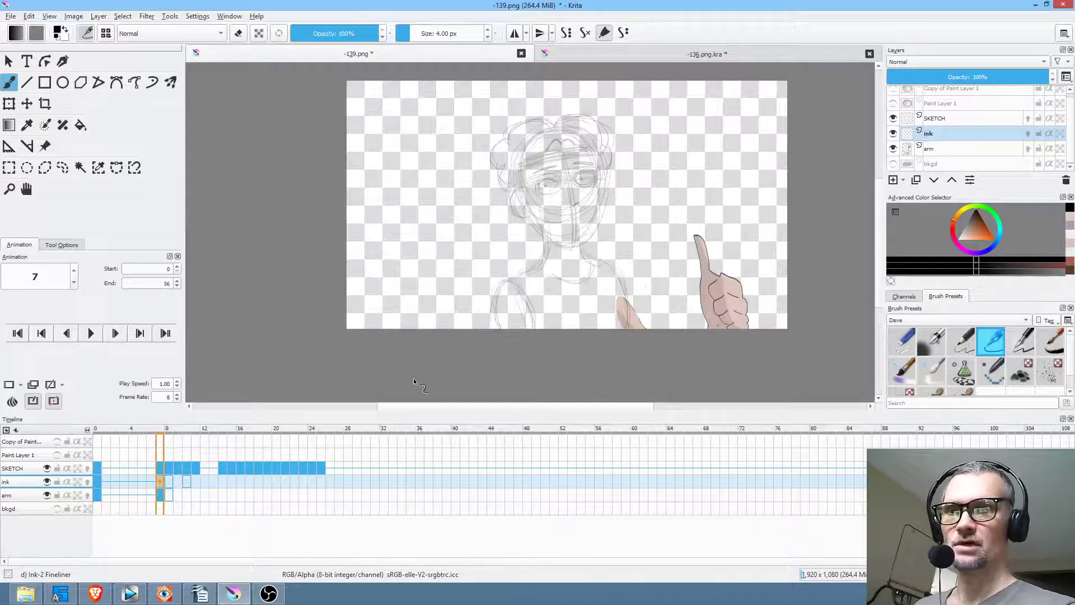
# Step: Step through the sketch frames around frame 7 to examine the head movement, ending back on frame 7
pyautogui.scroll(-1, 553, 243)
pyautogui.scroll(3, 593, 202)
pyautogui.scroll(-2, 593, 201)
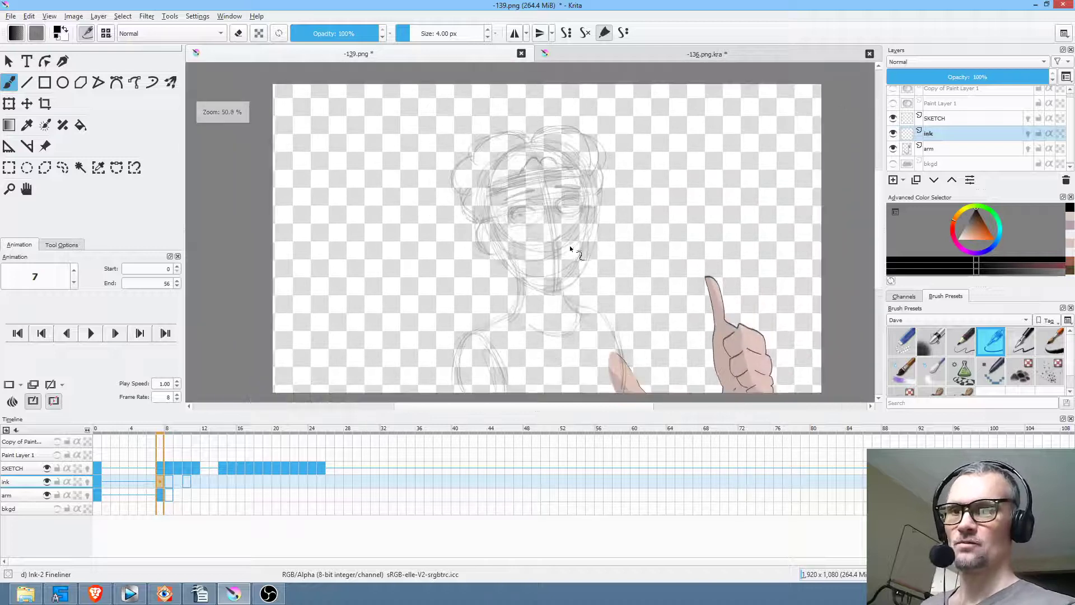
pyautogui.press(',')
pyautogui.press('.')
pyautogui.press('.')
pyautogui.press('.')
pyautogui.press('.')
pyautogui.press('Home')
pyautogui.click(163, 470)
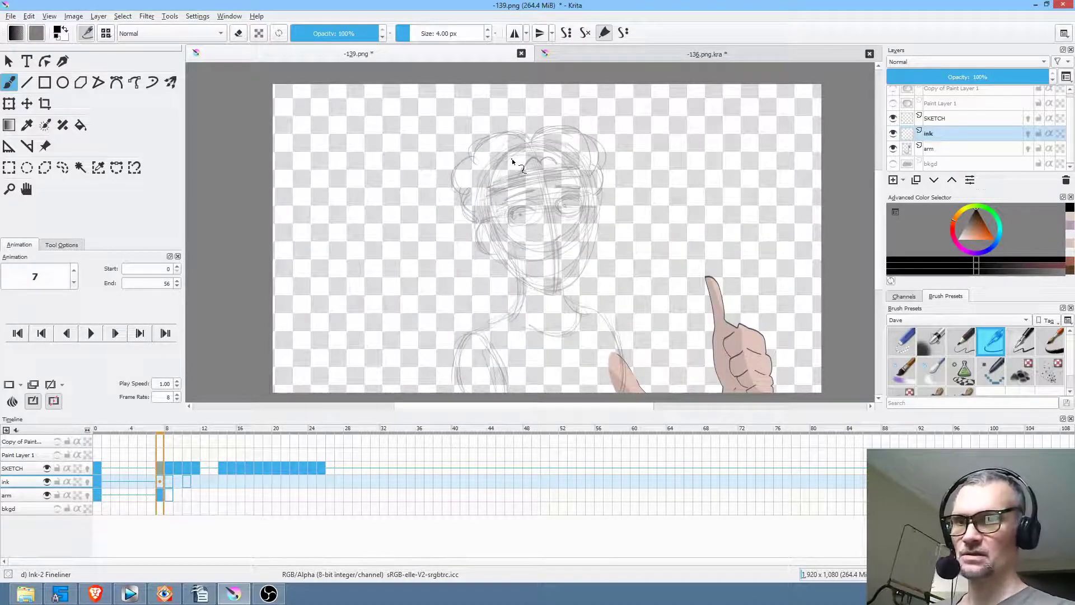
# Step: Reshape the head and hair of the SKETCH layer's frame 7 drawing with the Liquify transform, comparing it with frame 0
pyautogui.hotkey('ctrl', 't')
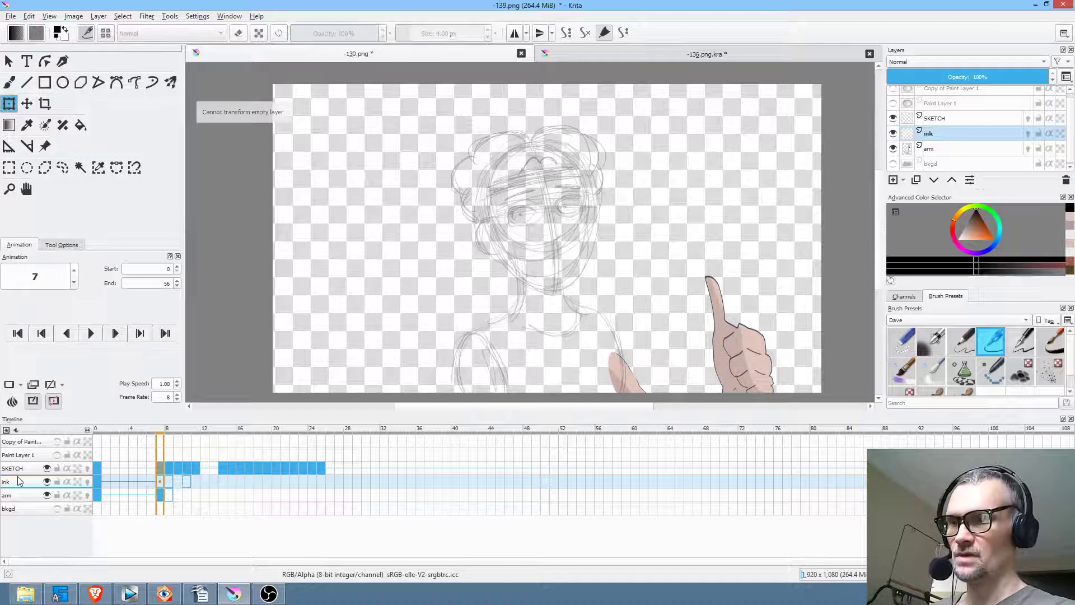
pyautogui.click(16, 468)
pyautogui.rightClick(509, 188)
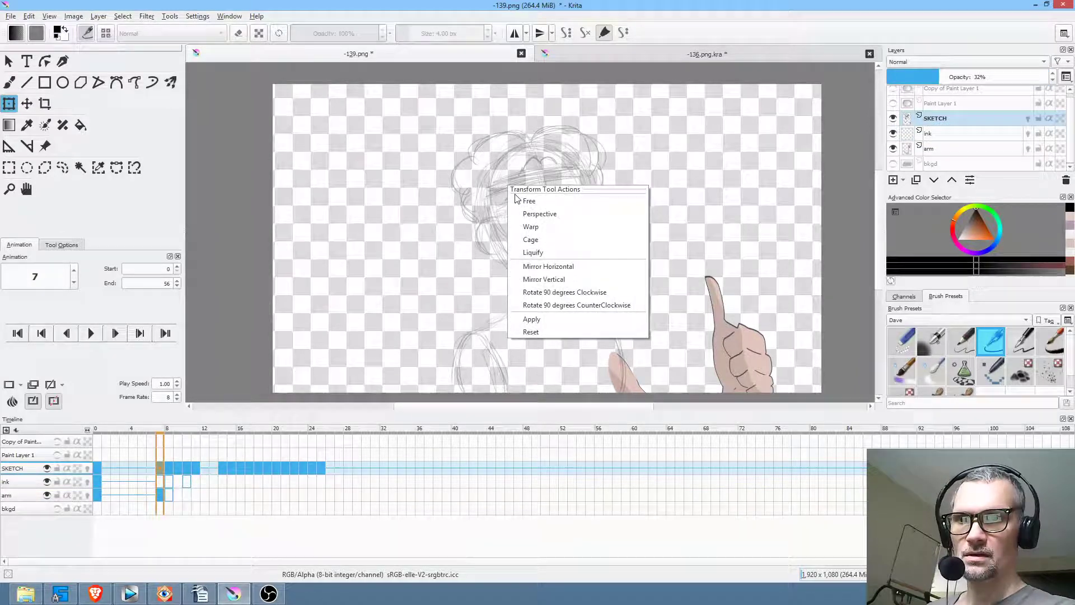
pyautogui.click(530, 239)
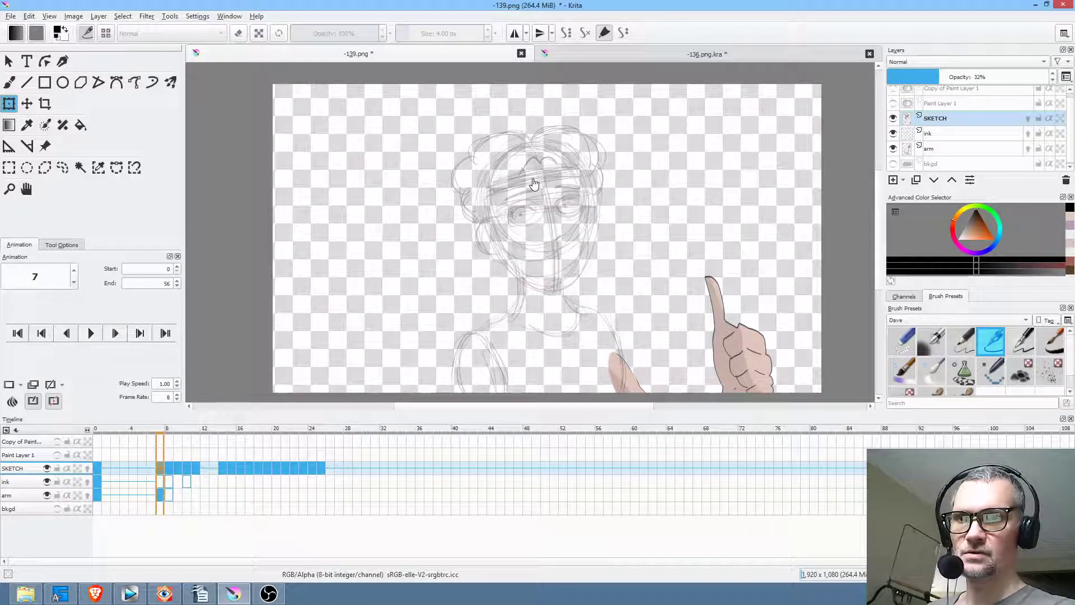
pyautogui.moveTo(526, 168); pyautogui.dragTo(643, 168)
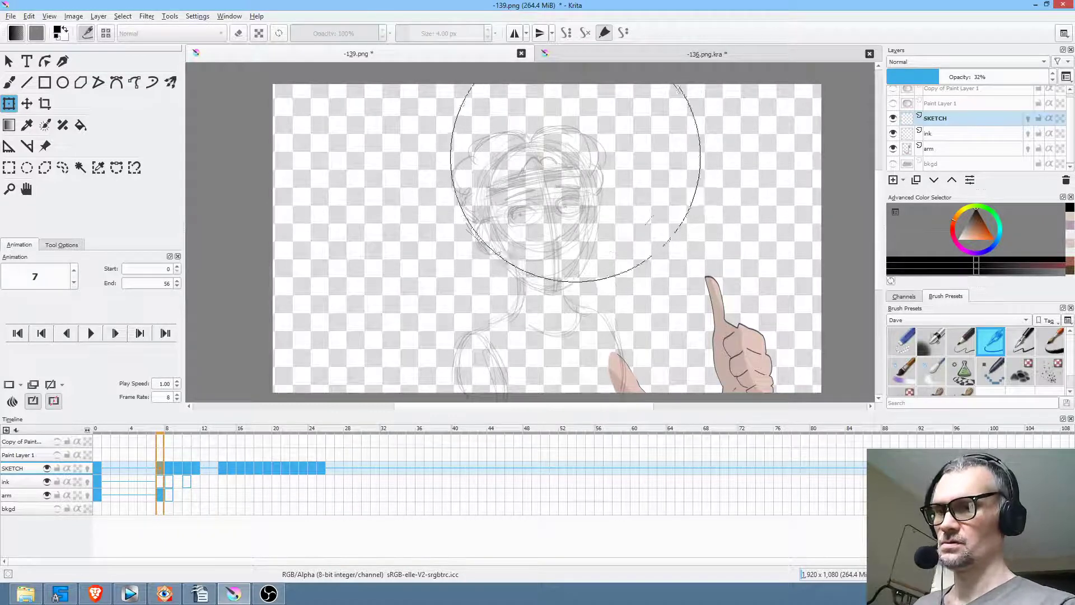
pyautogui.moveTo(542, 113); pyautogui.dragTo(467, 231)
pyautogui.click(99, 477)
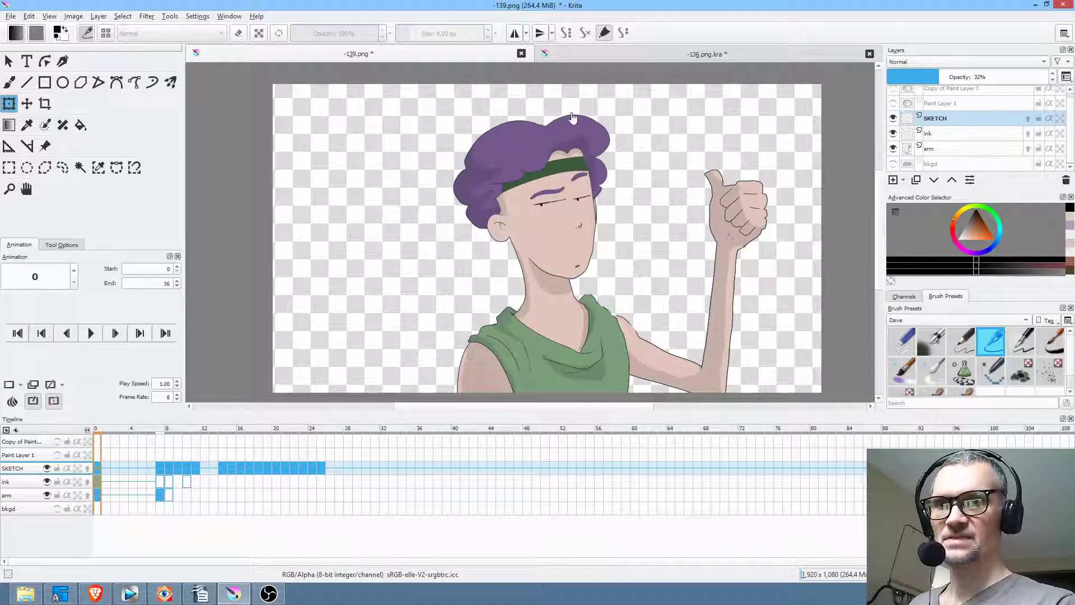
pyautogui.click(160, 469)
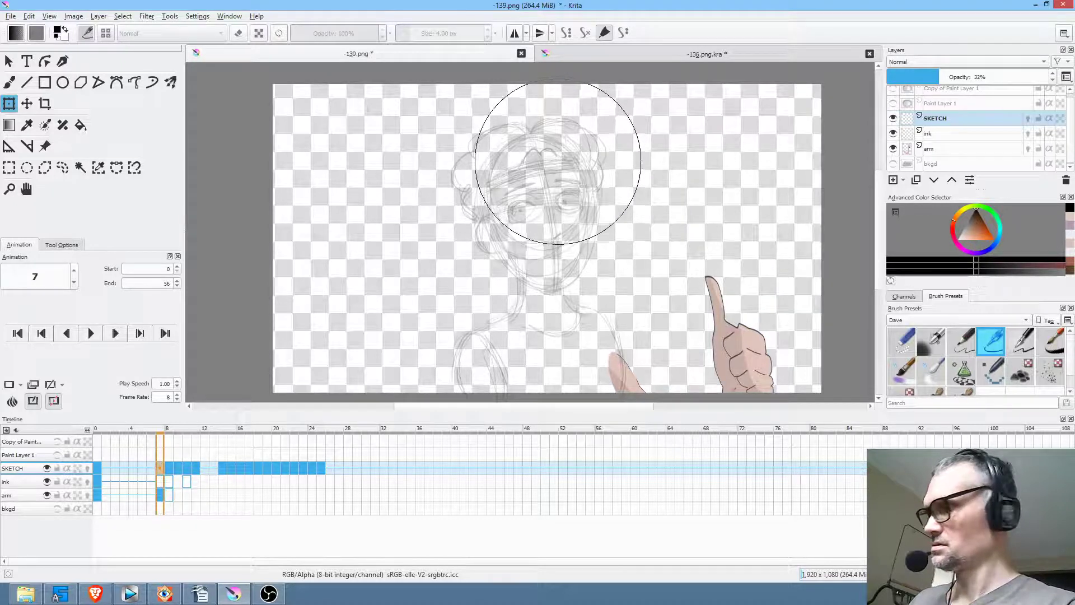
# Step: Step back and forth through the sketch frames after frame 7 to check how the reshaped head flows into them
pyautogui.press('.')
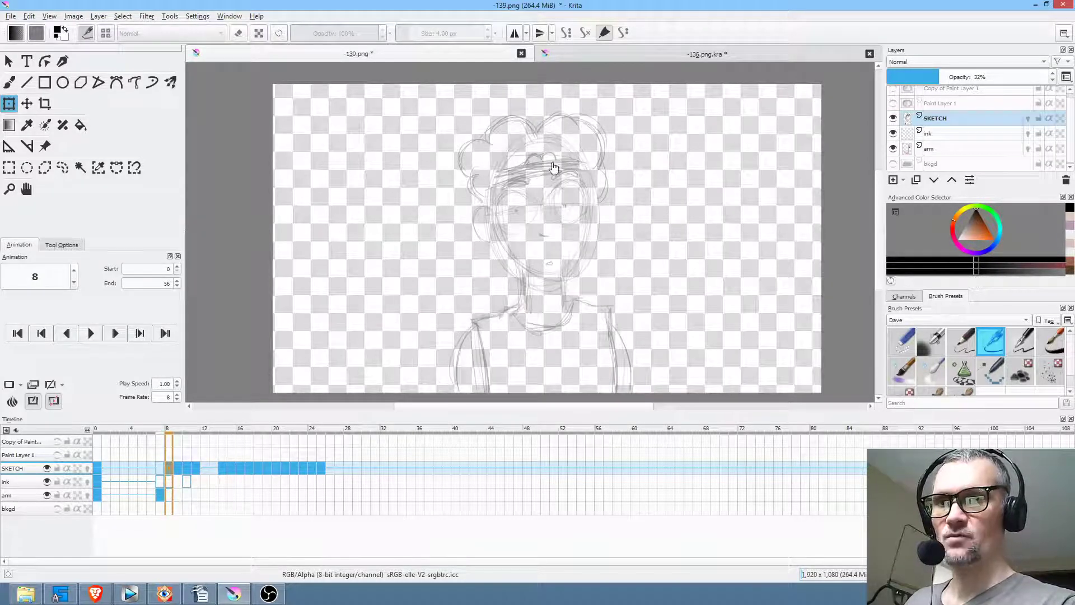
pyautogui.press(',')
pyautogui.press('.')
pyautogui.press('.')
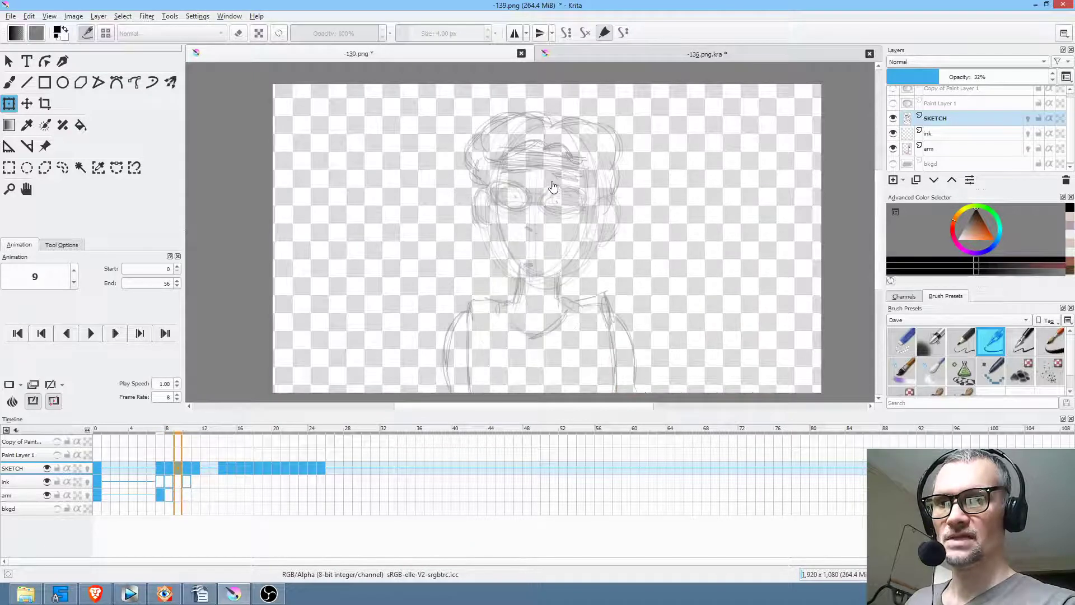
pyautogui.press('.')
pyautogui.press(',')
pyautogui.press(',')
pyautogui.press(',')
pyautogui.press(',')
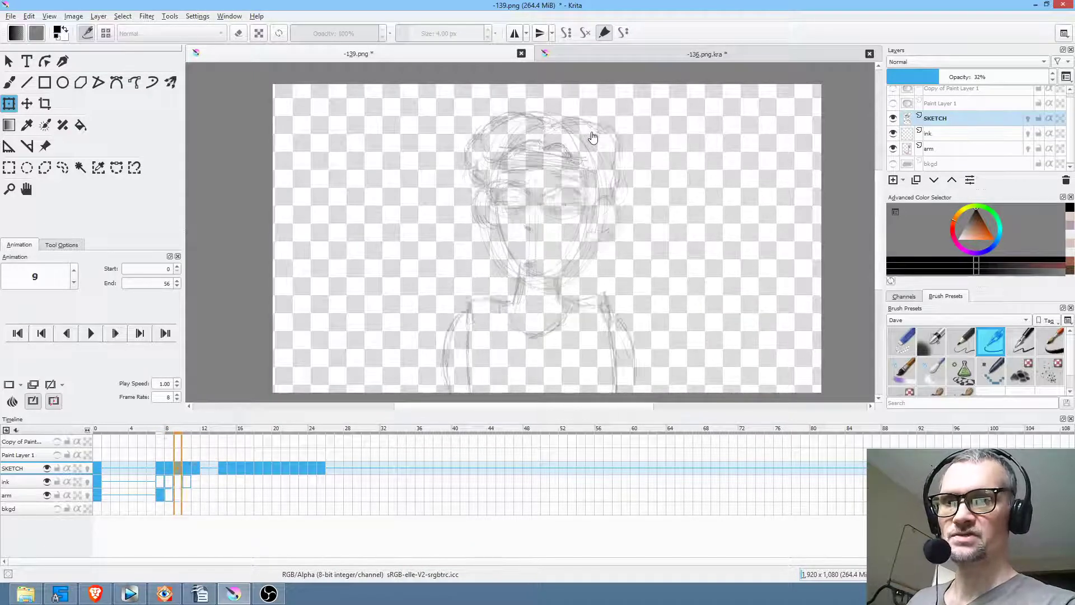
# Step: Step through the sketch frames from frame 7 onward and compare frame 7 with the coloured character at frame 0
pyautogui.press('.')
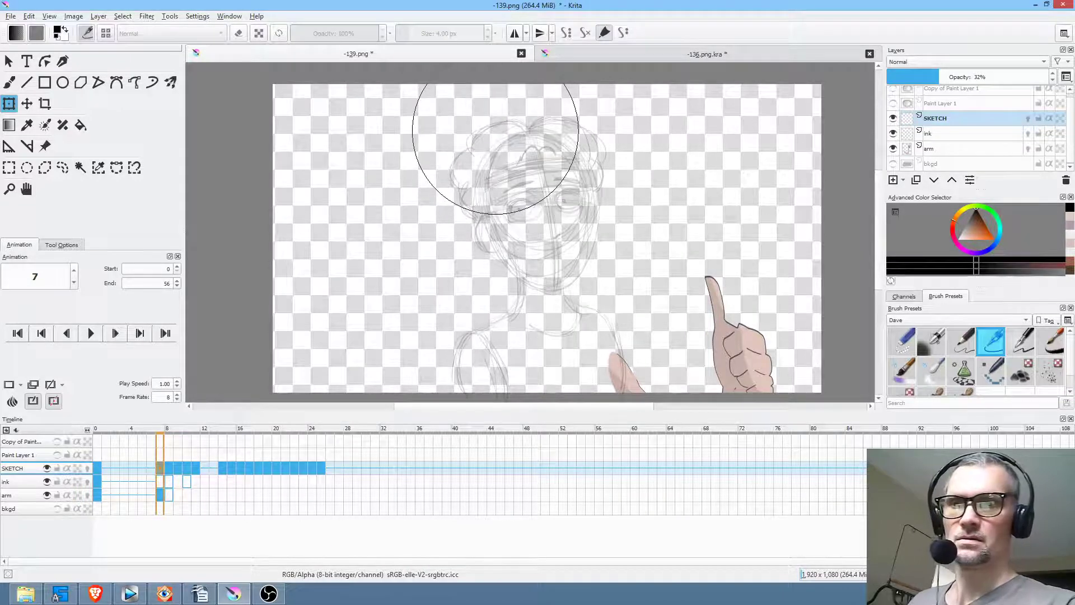
pyautogui.press('.')
pyautogui.press('.')
pyautogui.press('.')
pyautogui.press(',')
pyautogui.press(',')
pyautogui.hotkey('alt', ',')
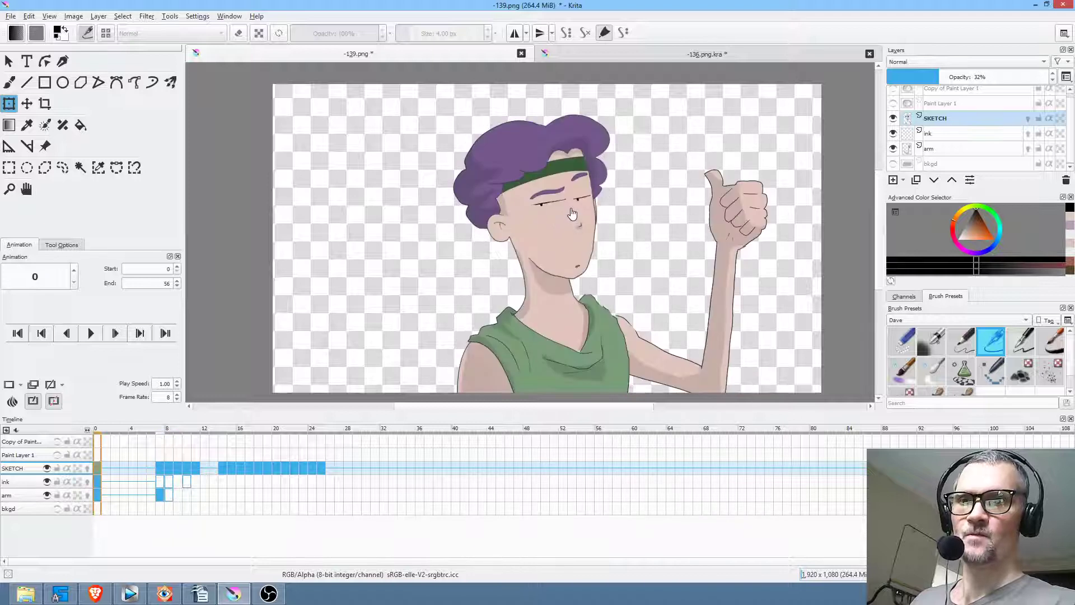
pyautogui.hotkey('alt', '.')
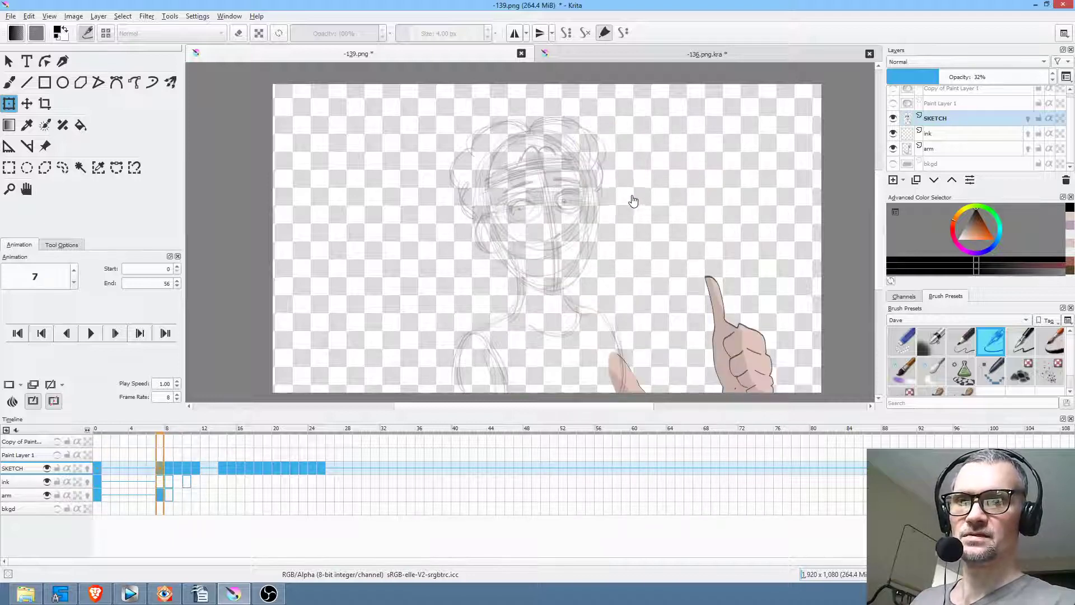
# Step: Step through the sketch frames from 7 to 11 and back to frame 9 to examine the head and blink movement
pyautogui.press('.')
pyautogui.press('.')
pyautogui.press('.')
pyautogui.press('.')
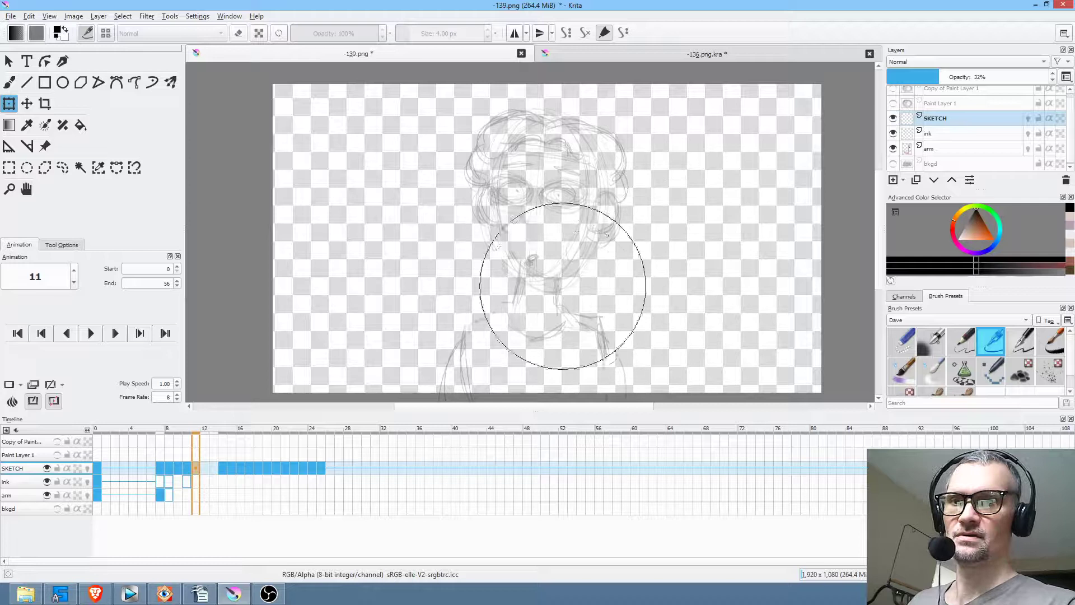
pyautogui.press(',')
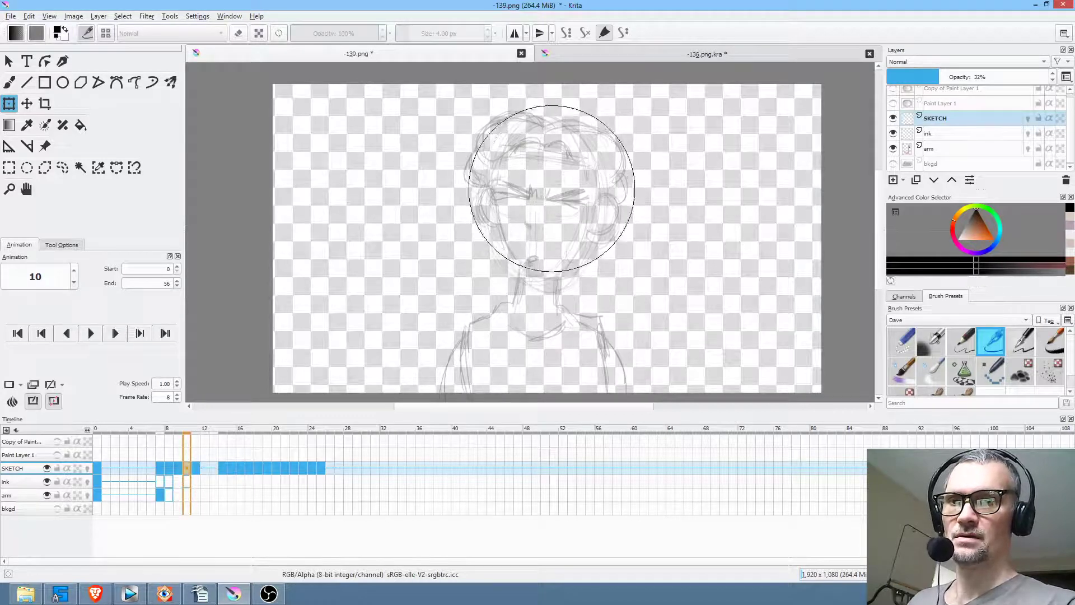
pyautogui.press(',')
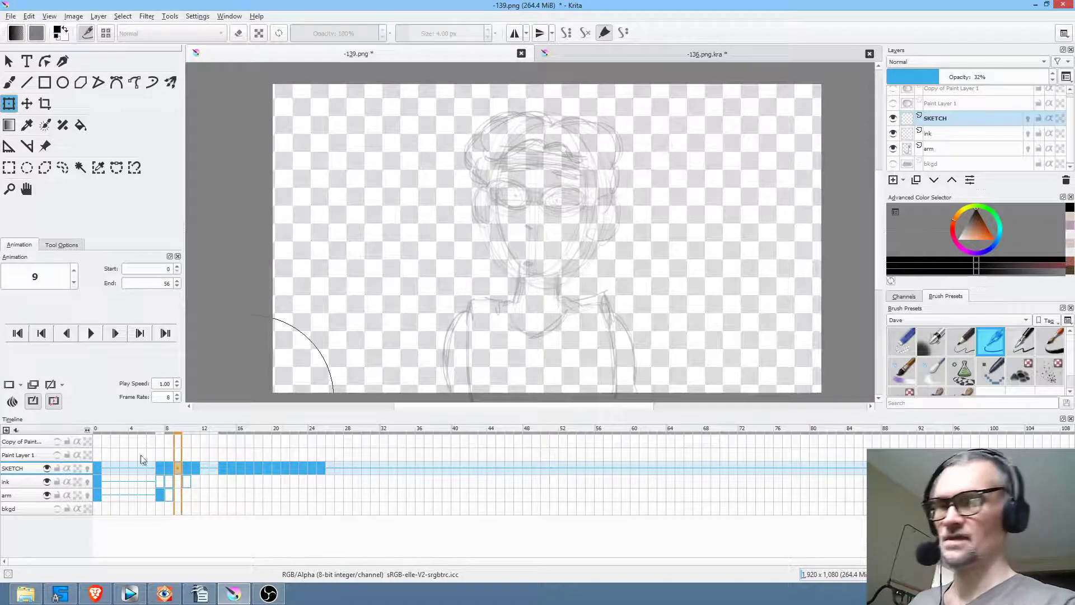
# Step: Select the ink layer at frame 0 and save the document as PNG with compression 1, also saving a Krita file
pyautogui.click(95, 481)
pyautogui.click(13, 481)
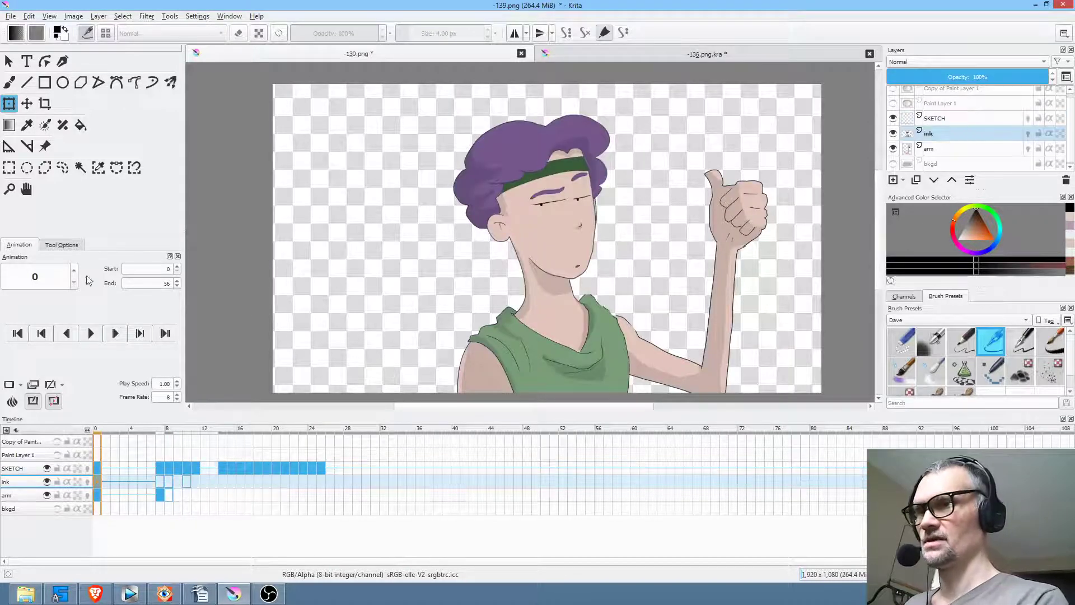
pyautogui.hotkey('ctrl', 's')
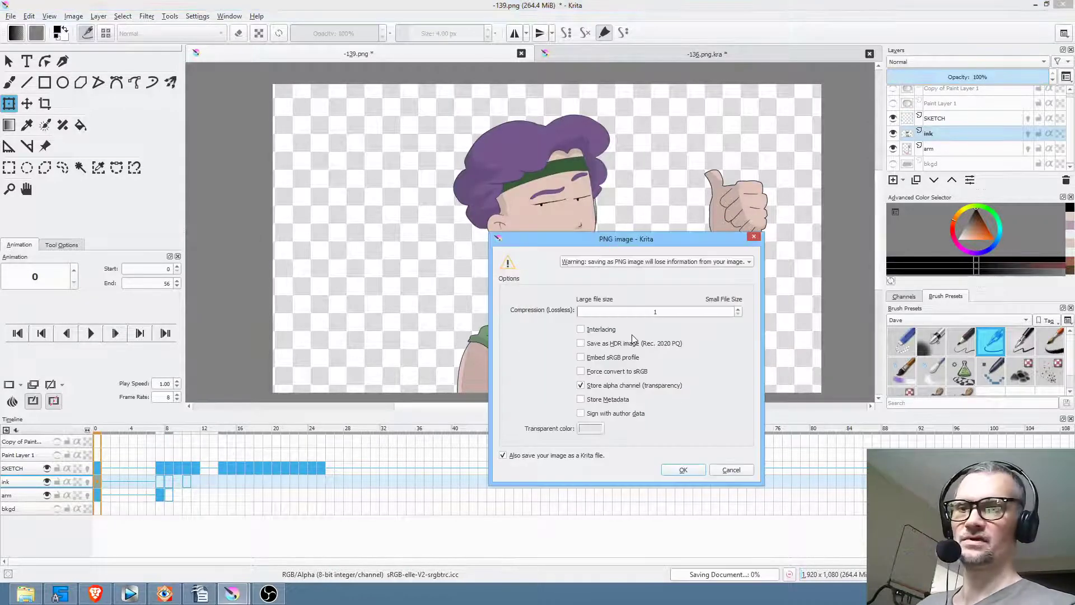
pyautogui.click(690, 468)
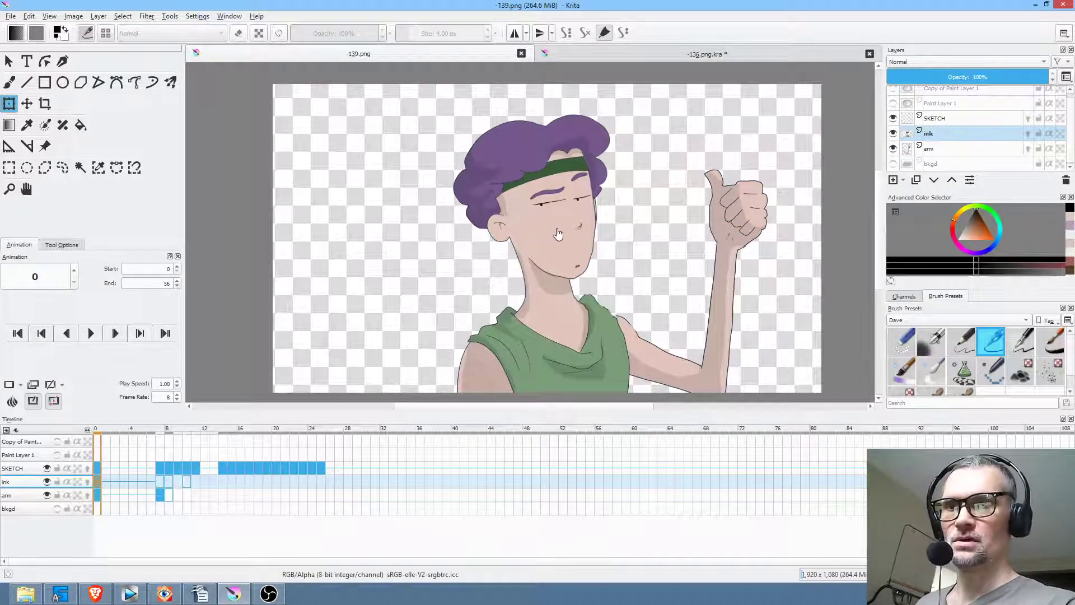
# Step: Ready the Ink-2 Fineliner brush on frame 7 of the ink layer, framing the sketched head
pyautogui.press('b')
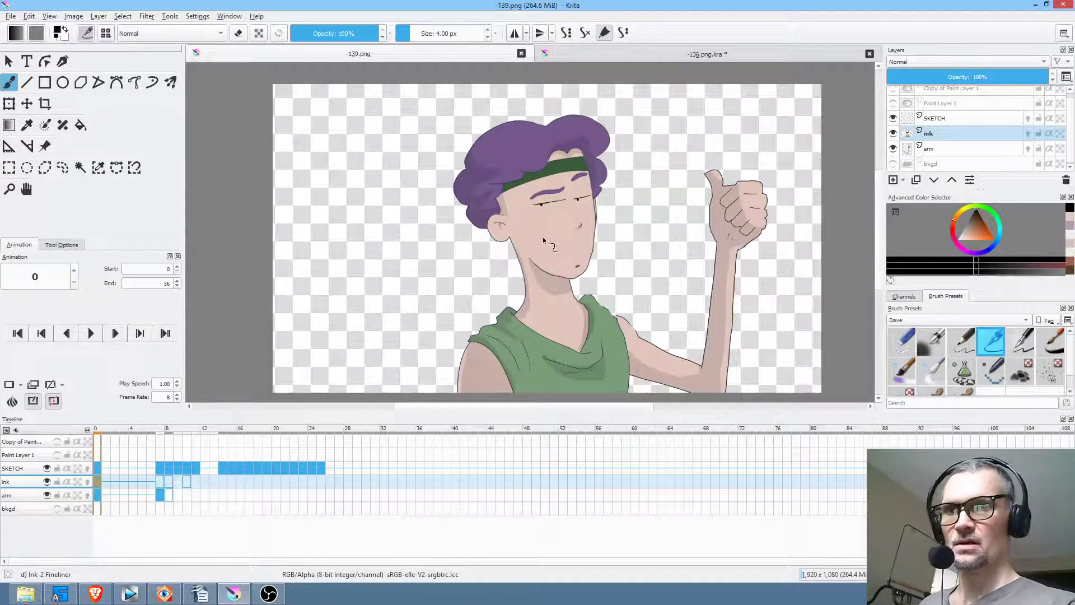
pyautogui.click(162, 481)
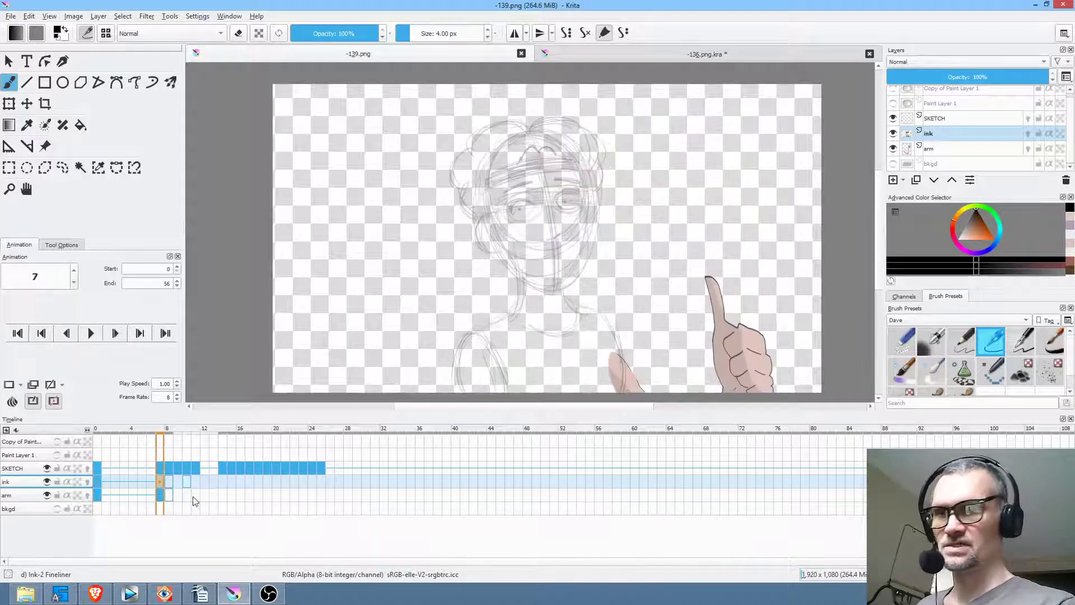
pyautogui.scroll(4, 607, 281)
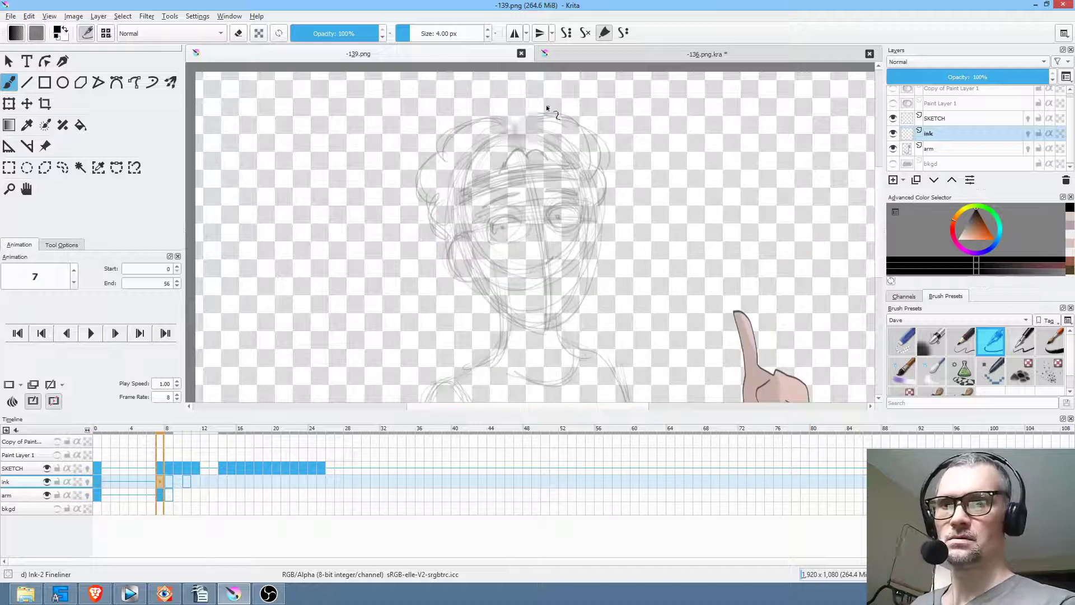
pyautogui.moveTo(467, 124)
pyautogui.mouseDown()
pyautogui.moveTo(420, 170)
pyautogui.moveTo(424, 206)
pyautogui.mouseUp()
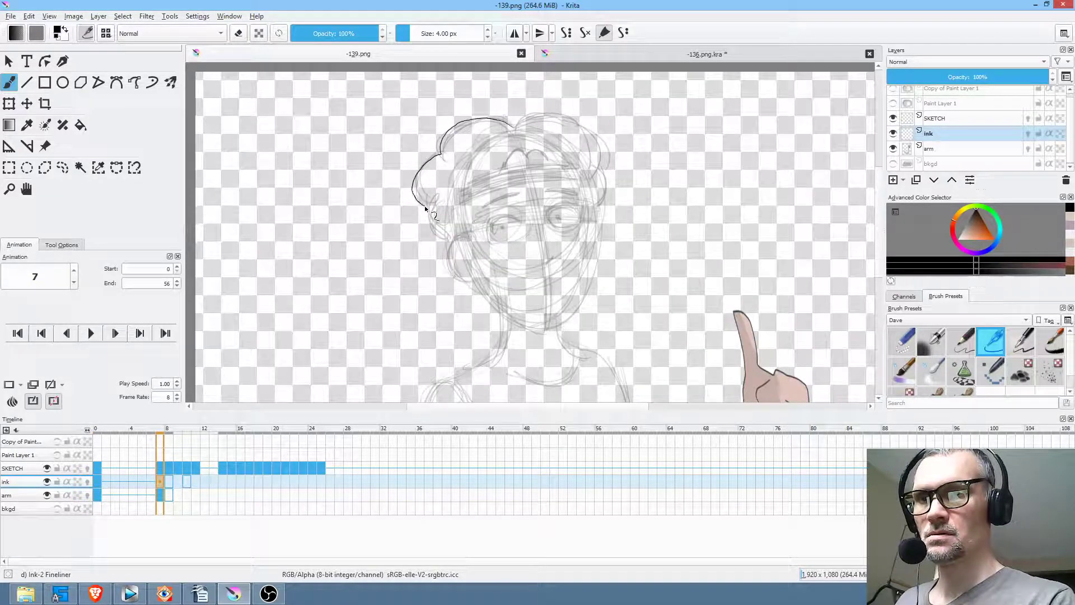
pyautogui.hotkey('ctrl', 'z')
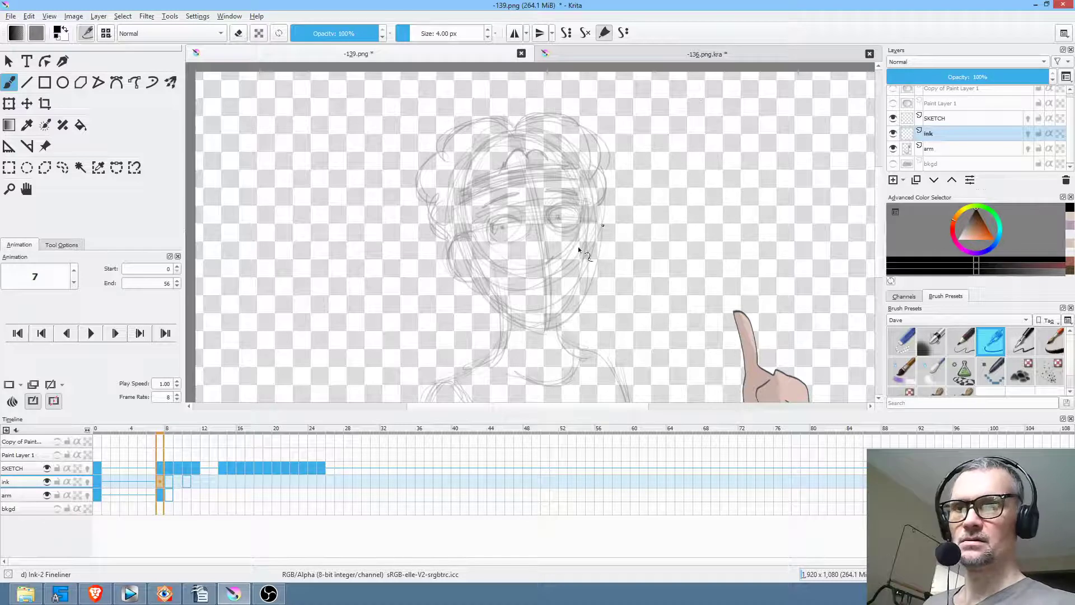
pyautogui.moveTo(637, 269); pyautogui.dragTo(739, 252)
pyautogui.hotkey('ctrl', 'z')
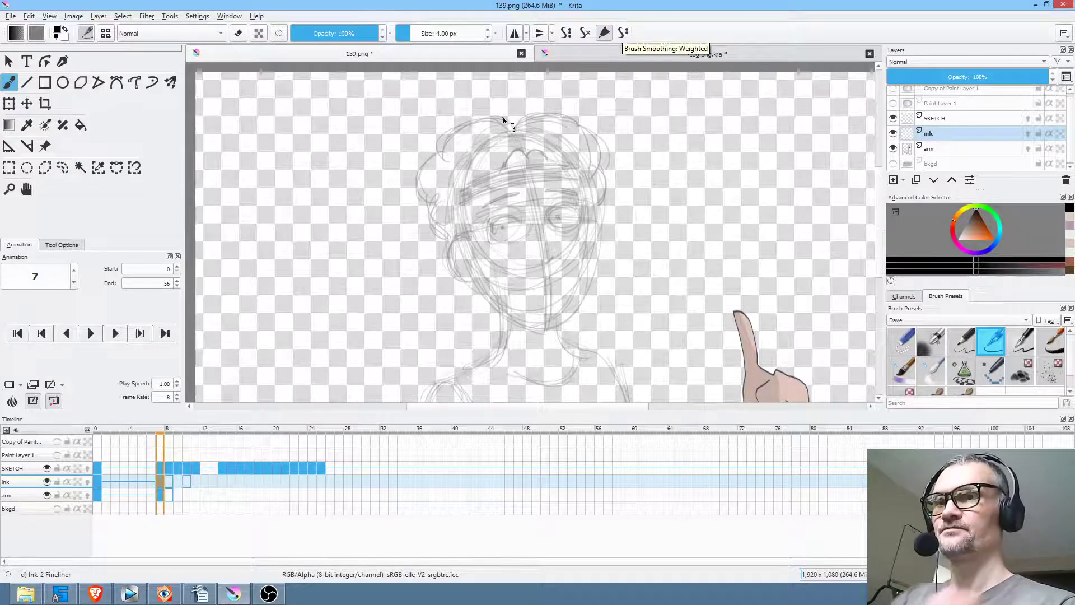
# Step: Ink the left hair outline, left ear, jaw, neck, collar and right face contour over the frame 7 sketch
pyautogui.moveTo(511, 128); pyautogui.dragTo(446, 134)
pyautogui.moveTo(433, 202)
pyautogui.mouseDown()
pyautogui.moveTo(427, 224)
pyautogui.moveTo(448, 241)
pyautogui.mouseUp()
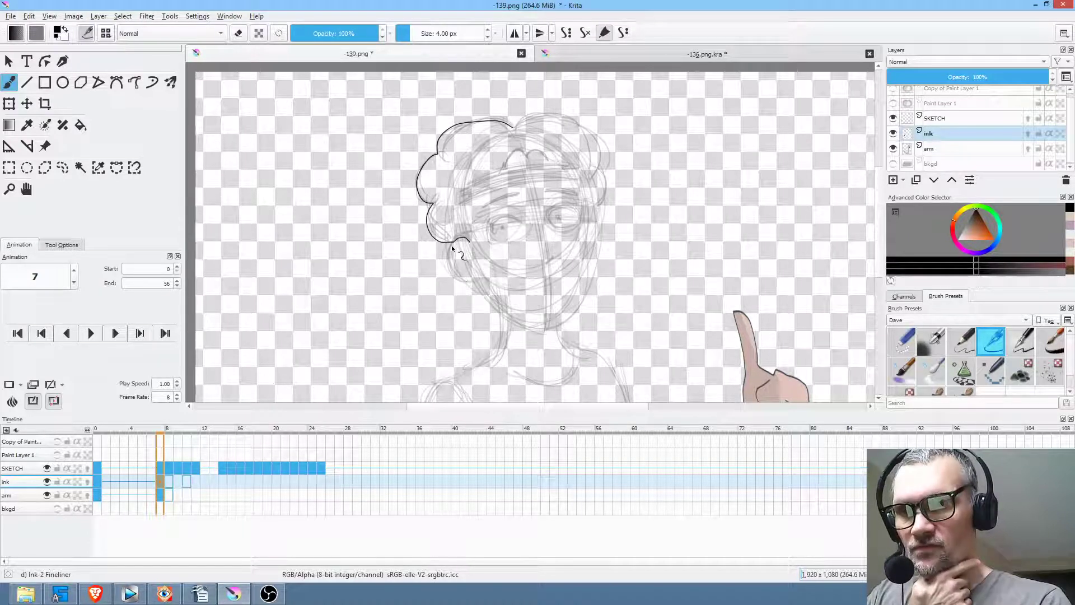
pyautogui.moveTo(478, 277); pyautogui.dragTo(503, 325)
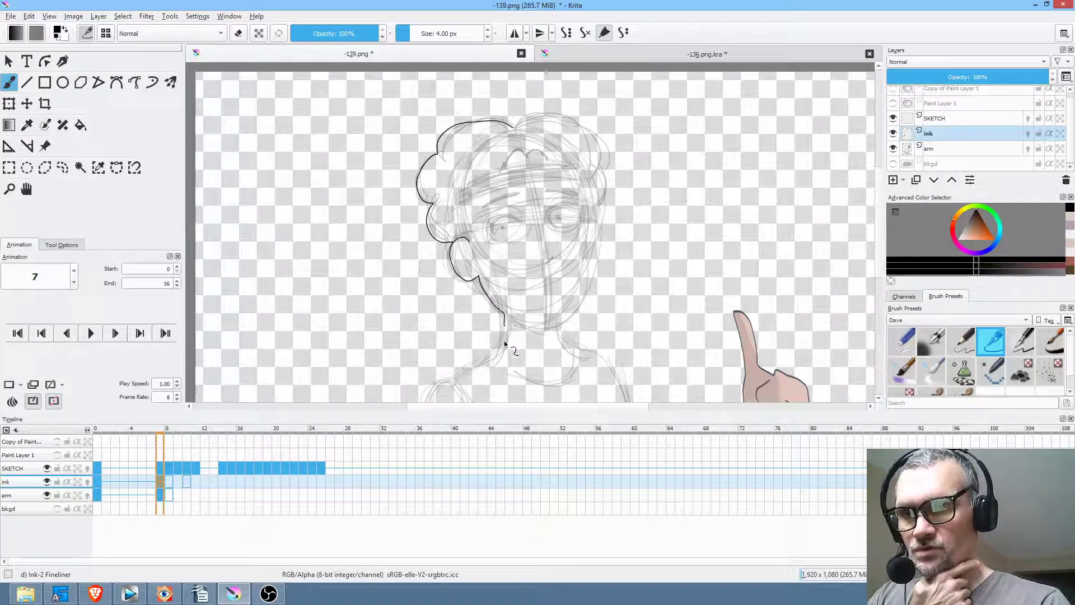
pyautogui.moveTo(558, 387)
pyautogui.mouseDown()
pyautogui.moveTo(576, 354)
pyautogui.moveTo(558, 325)
pyautogui.moveTo(589, 279)
pyautogui.moveTo(593, 210)
pyautogui.mouseUp()
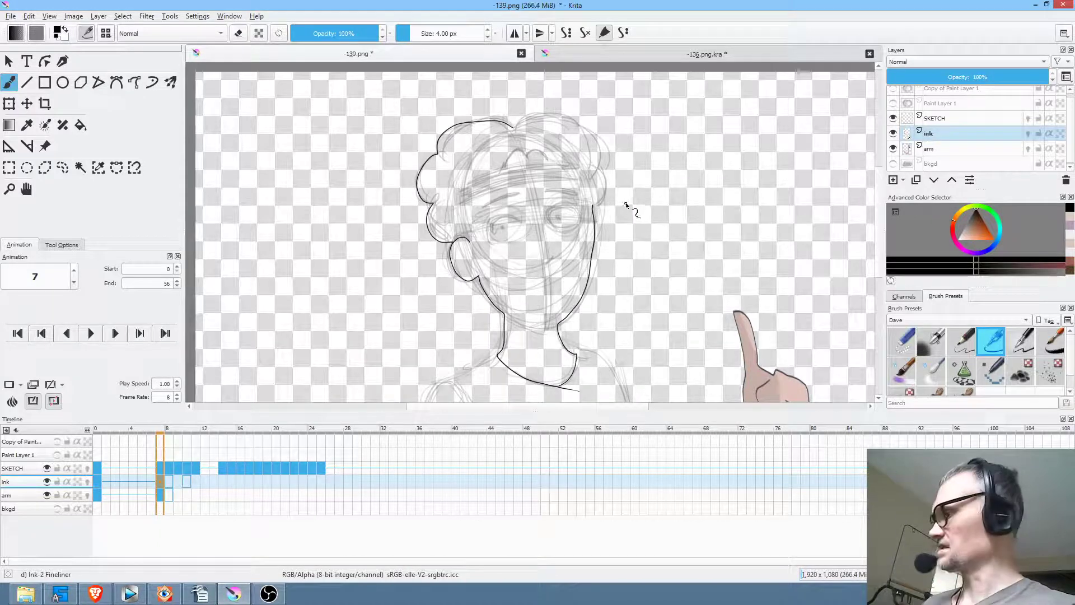
# Step: Erase the inked right face contour using the small eraser enlarged to about 69 px
pyautogui.click(902, 341)
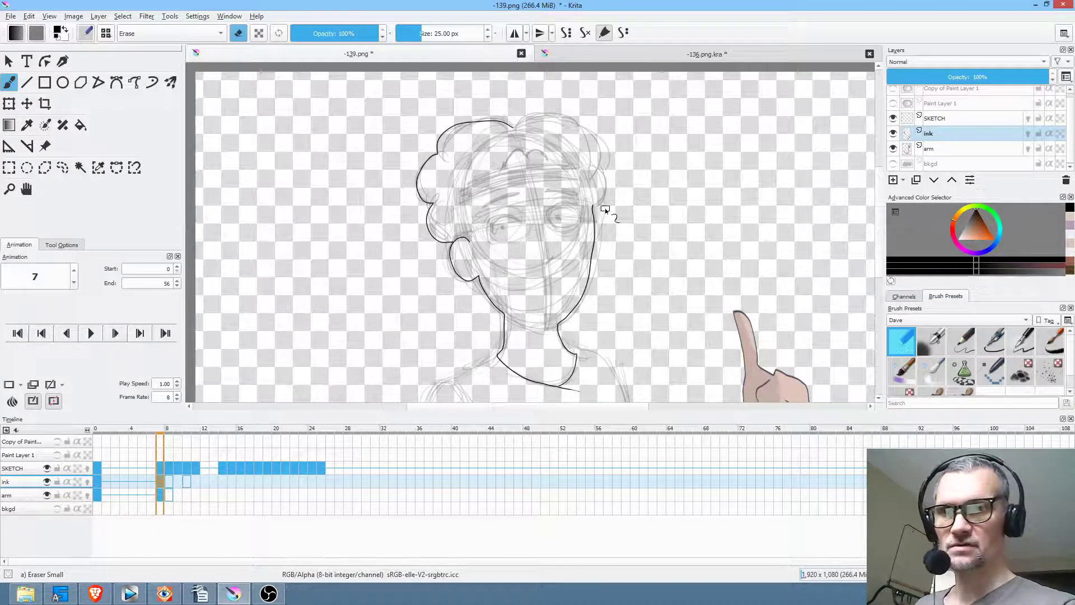
pyautogui.keyDown('shift'); pyautogui.moveTo(626, 276); pyautogui.dragTo(662, 247); pyautogui.keyUp('shift')
pyautogui.moveTo(596, 232)
pyautogui.mouseDown()
pyautogui.moveTo(583, 304)
pyautogui.moveTo(566, 320)
pyautogui.mouseUp()
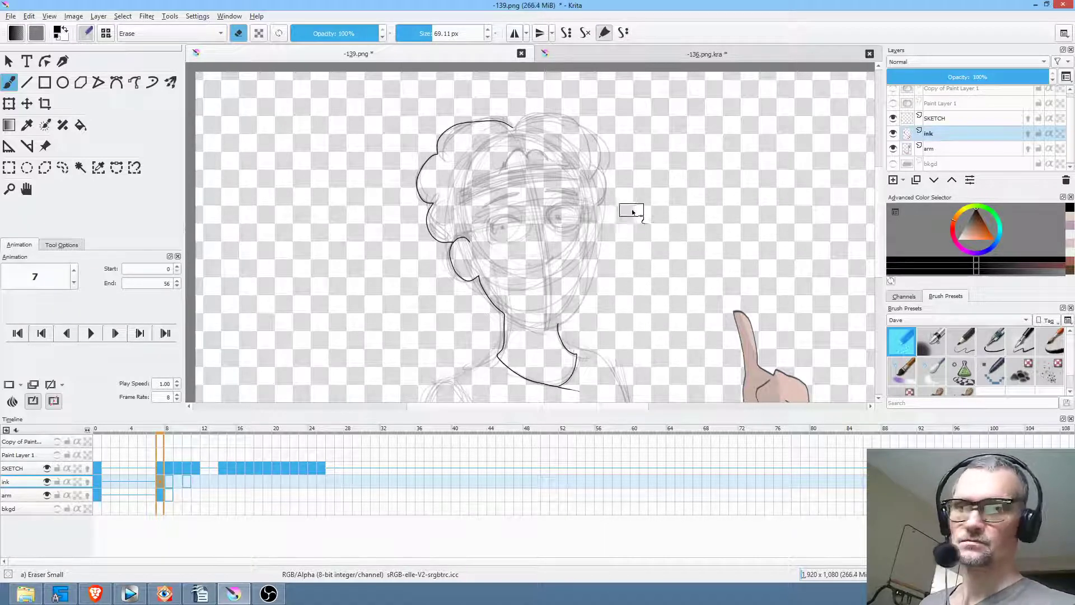
# Step: Redraw the right face contour and chin with the 4 px Fineliner on a mirrored canvas, restoring the normal view when done
pyautogui.press('m')
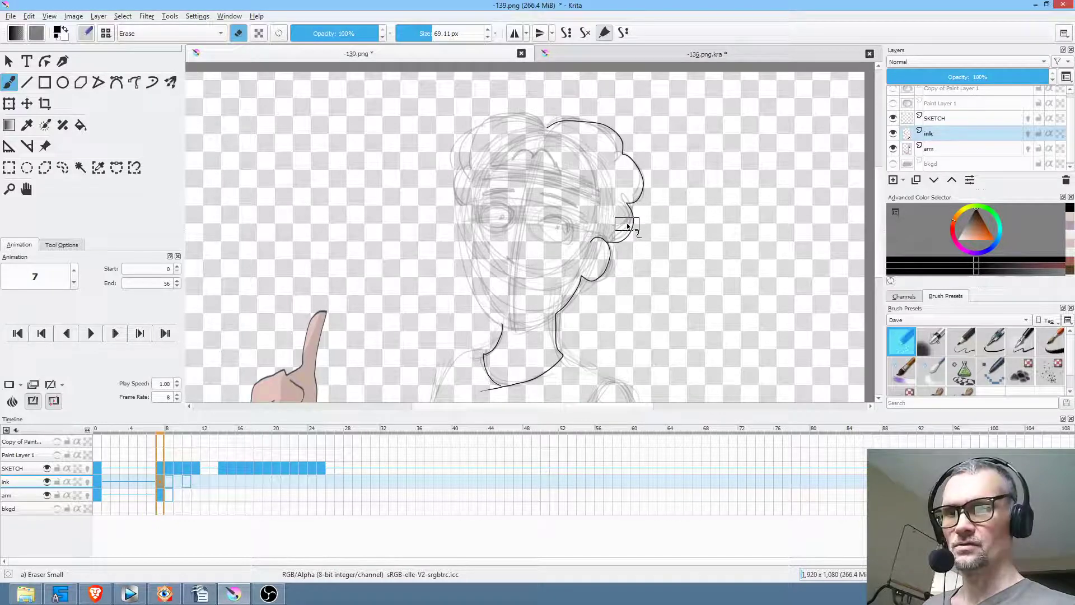
pyautogui.press('/')
pyautogui.scroll(2, 559, 263)
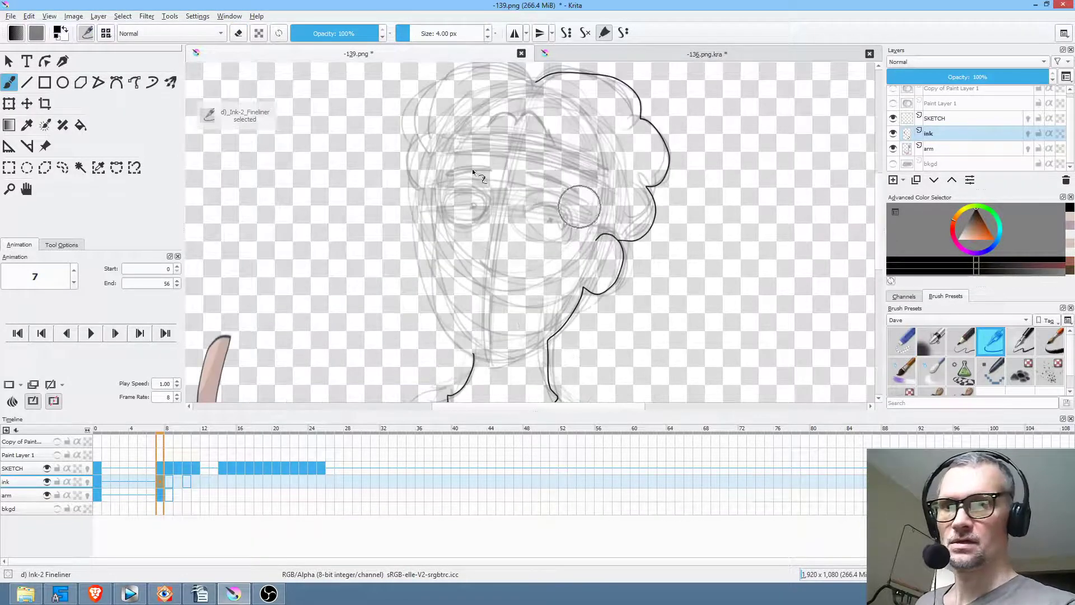
pyautogui.moveTo(439, 268)
pyautogui.mouseDown()
pyautogui.moveTo(462, 342)
pyautogui.moveTo(481, 359)
pyautogui.moveTo(533, 353)
pyautogui.mouseUp()
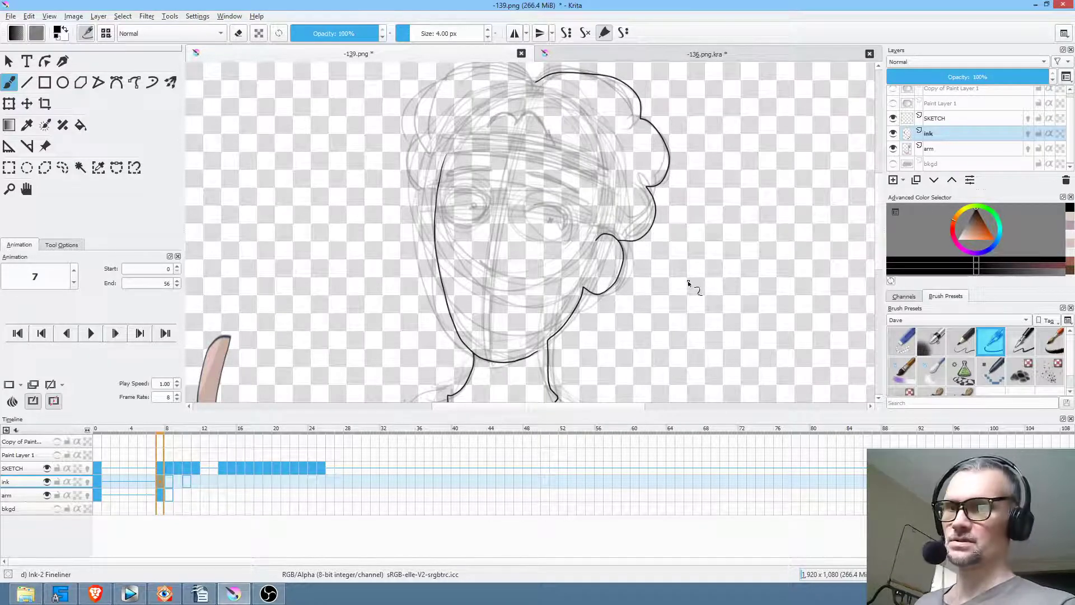
pyautogui.press('m')
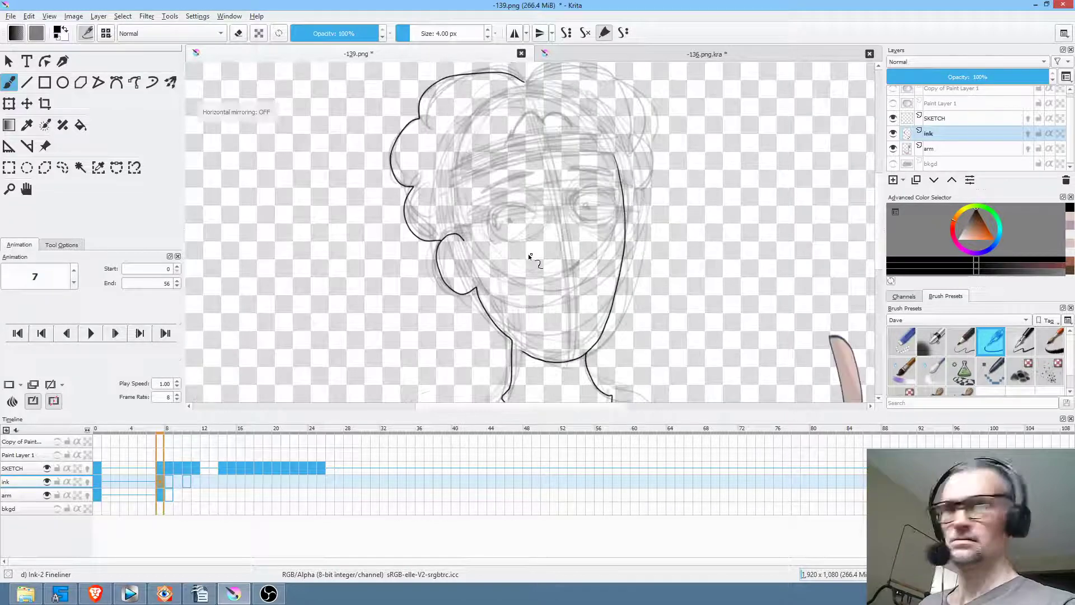
# Step: Ink the nose, the left part of the hairline down to the ear, and the inner fold of the left ear
pyautogui.moveTo(580, 259); pyautogui.dragTo(573, 272)
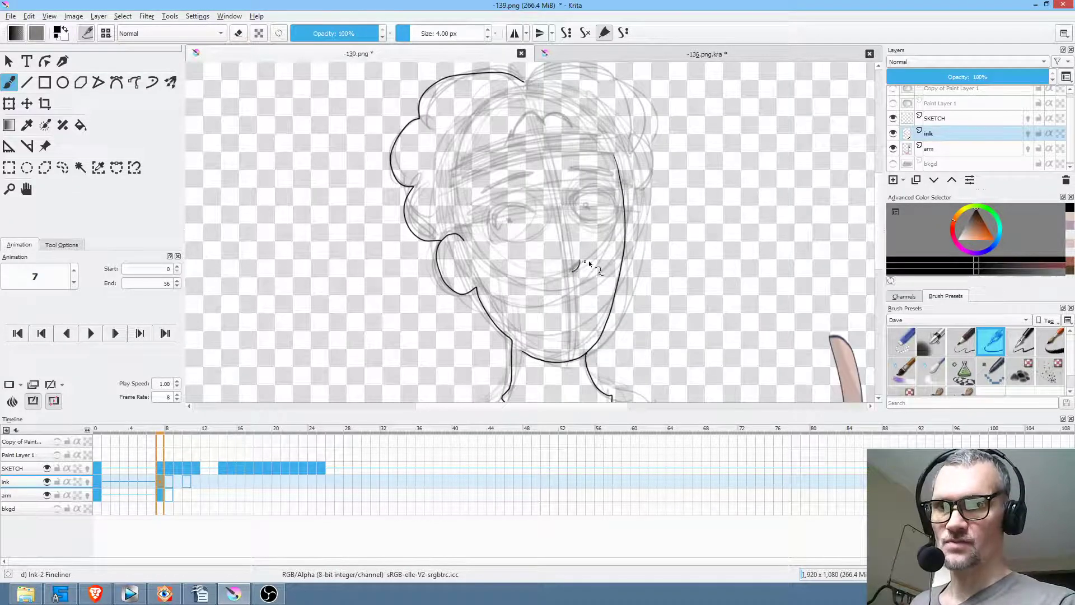
pyautogui.scroll(3, 560, 235)
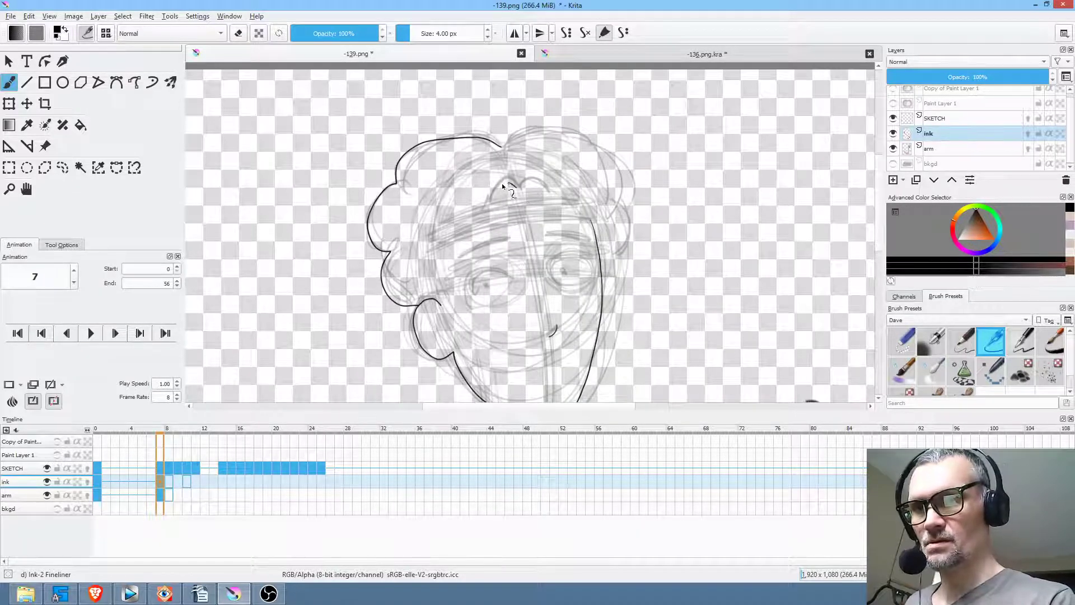
pyautogui.moveTo(485, 209); pyautogui.dragTo(431, 245)
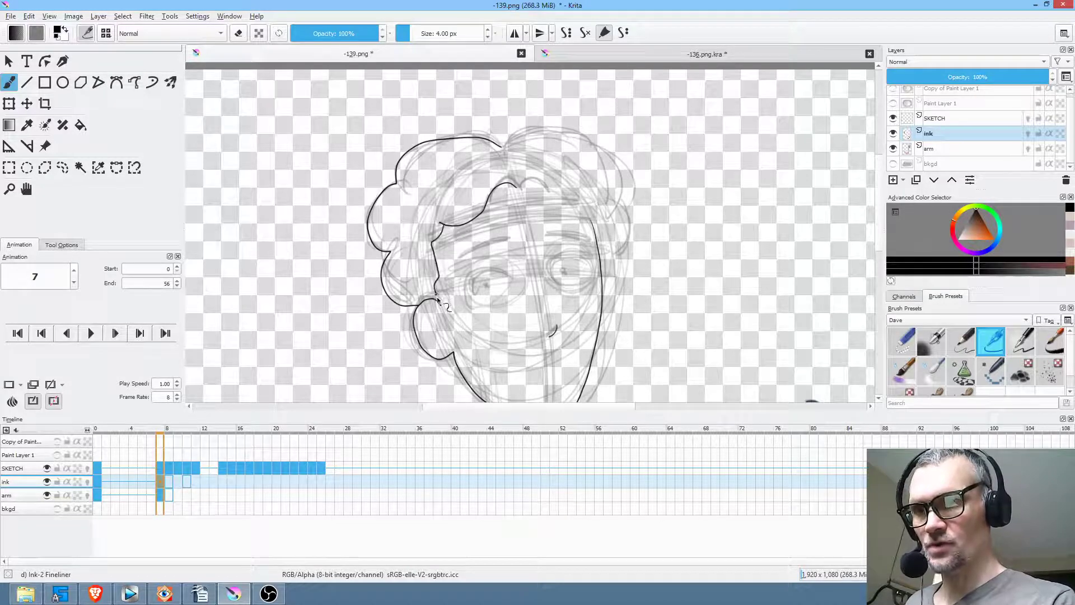
pyautogui.moveTo(424, 319); pyautogui.dragTo(446, 334)
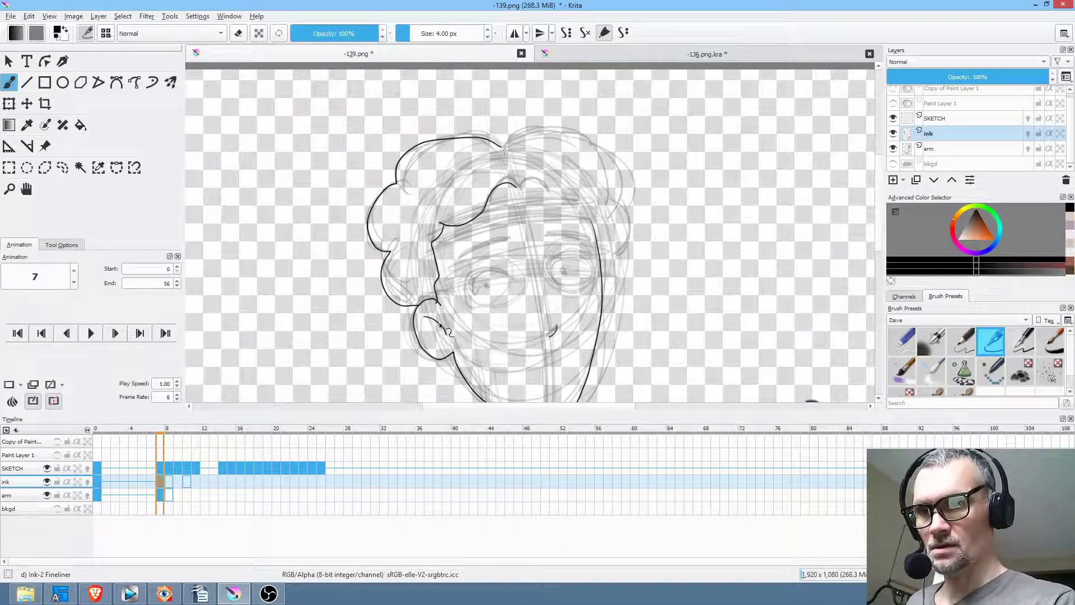
# Step: Ink the right ear and the curly hair outline from the centre parting down to that ear
pyautogui.moveTo(635, 276); pyautogui.dragTo(602, 171)
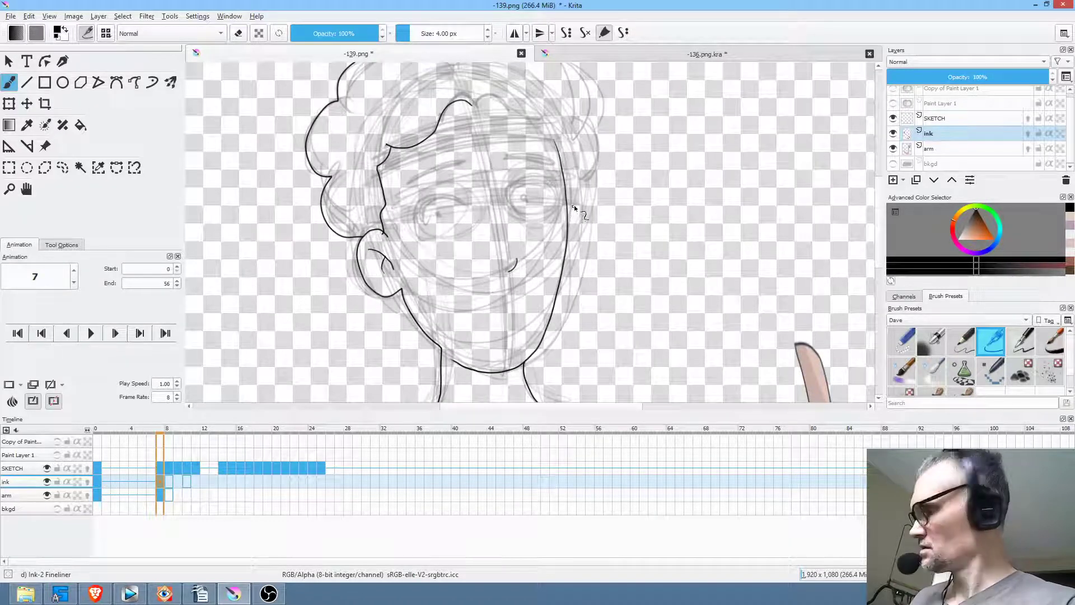
pyautogui.press('m')
pyautogui.press('m')
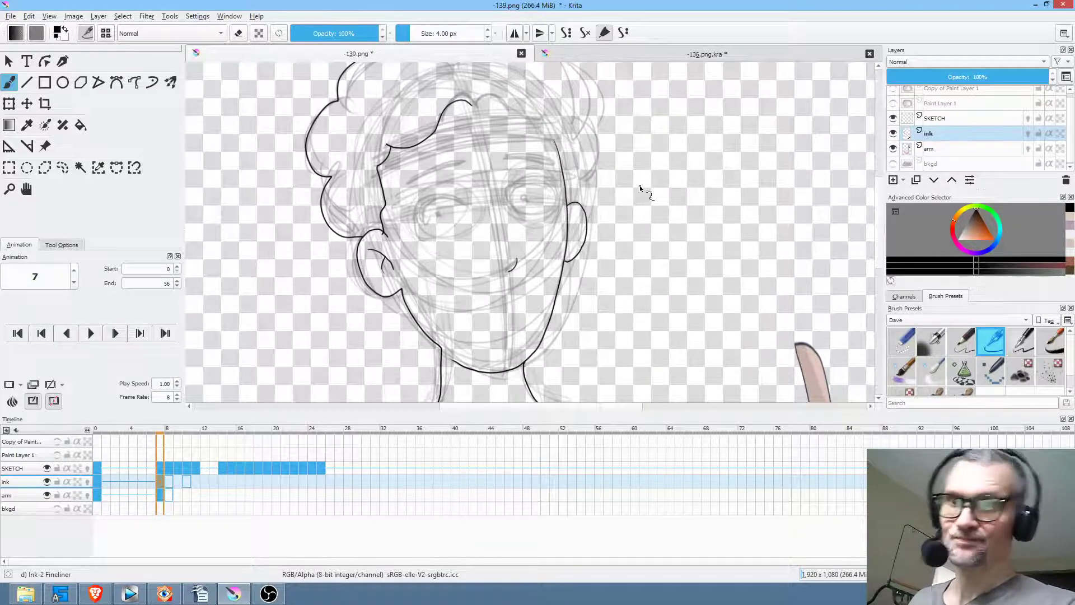
pyautogui.moveTo(644, 190); pyautogui.dragTo(590, 291)
pyautogui.moveTo(428, 144)
pyautogui.mouseDown()
pyautogui.moveTo(492, 128)
pyautogui.moveTo(520, 139)
pyautogui.moveTo(544, 164)
pyautogui.moveTo(543, 193)
pyautogui.mouseUp()
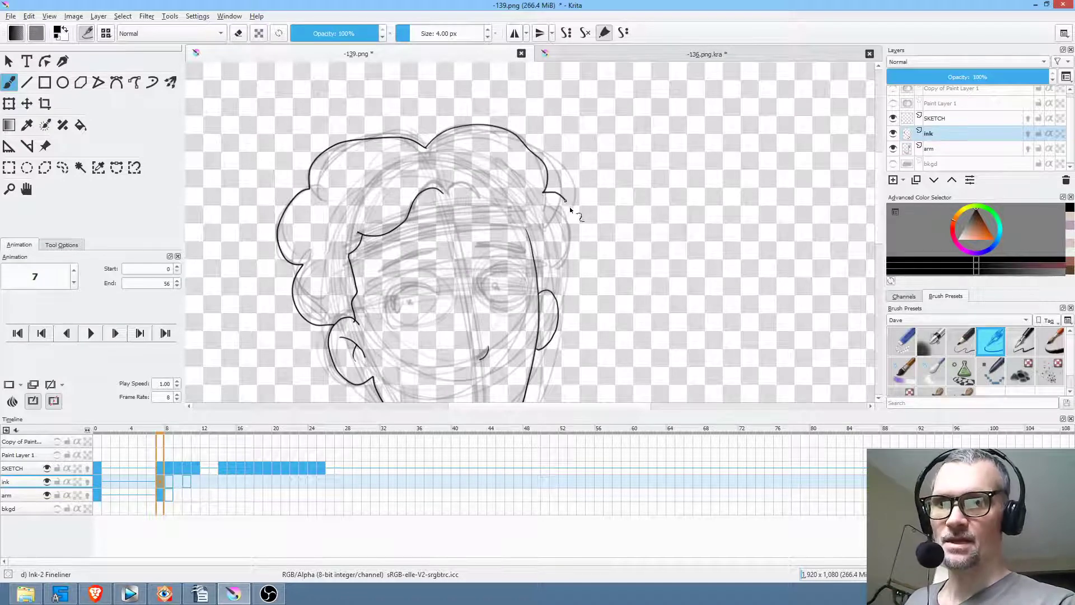
pyautogui.moveTo(571, 241); pyautogui.dragTo(559, 252)
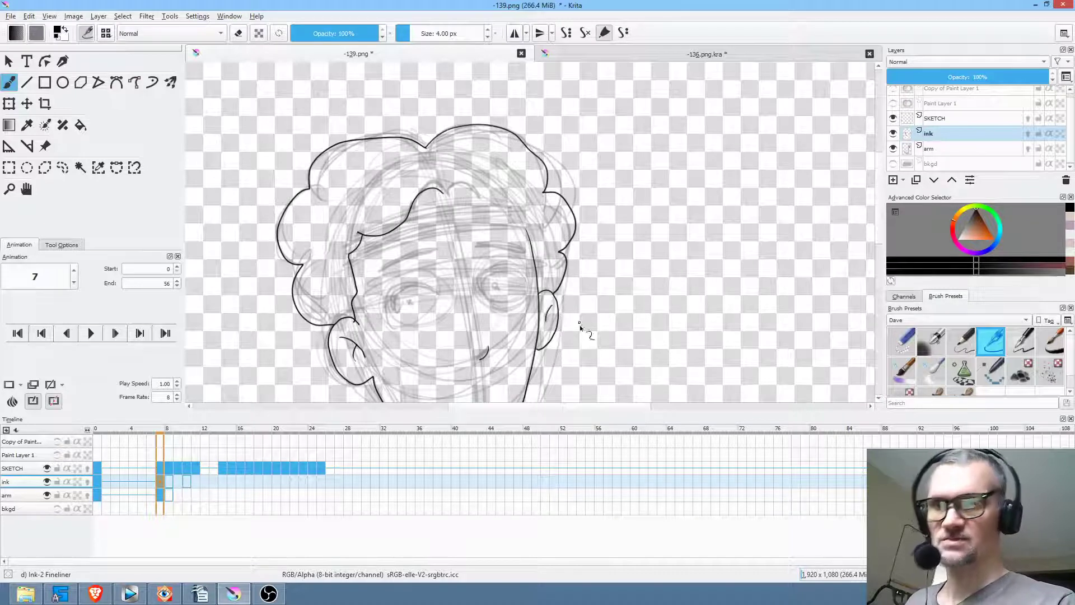
# Step: Ink the headband's edges across the forehead and the right part of the hairline, erasing the overlapping line where they cross
pyautogui.press('/')
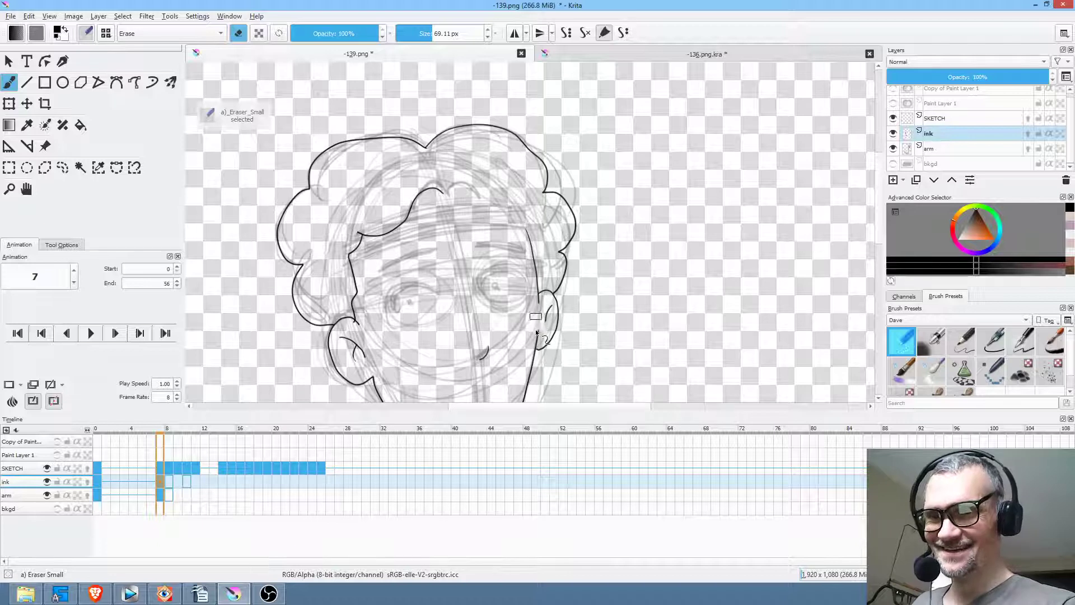
pyautogui.press('/')
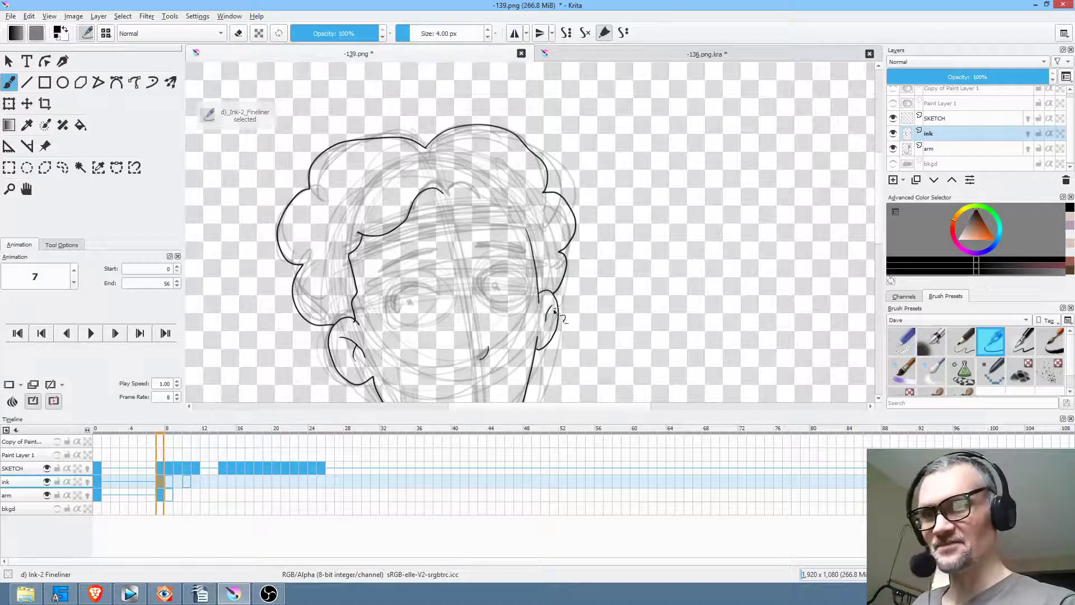
pyautogui.moveTo(548, 307)
pyautogui.mouseDown()
pyautogui.moveTo(599, 295)
pyautogui.moveTo(653, 241)
pyautogui.moveTo(412, 246)
pyautogui.moveTo(532, 232)
pyautogui.mouseUp()
pyautogui.scroll(3, 579, 162)
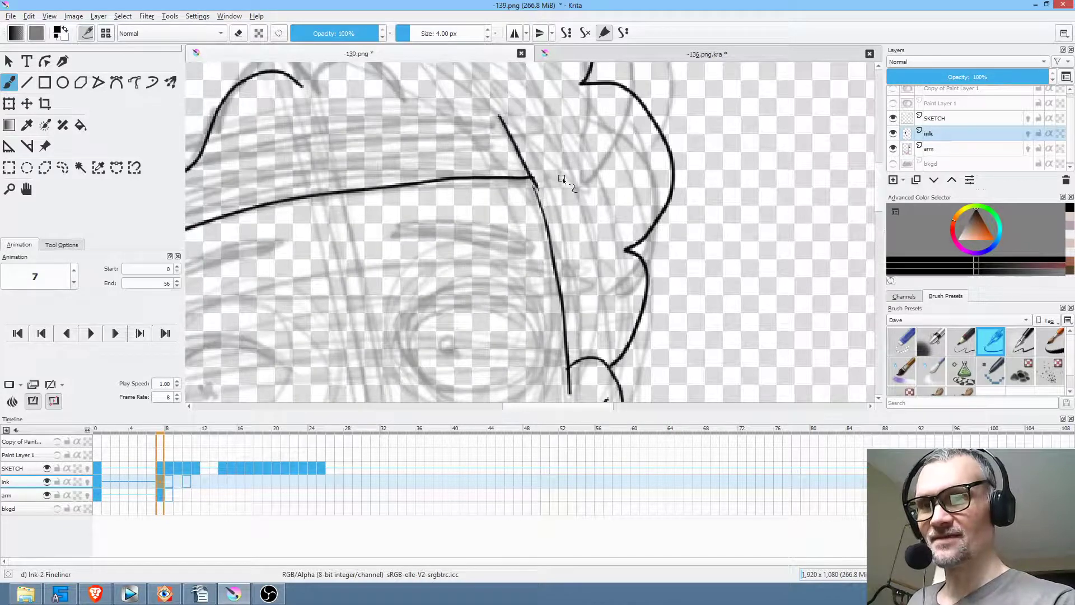
pyautogui.moveTo(553, 179); pyautogui.dragTo(623, 225)
pyautogui.moveTo(272, 202)
pyautogui.mouseDown()
pyautogui.moveTo(410, 173)
pyautogui.moveTo(567, 164)
pyautogui.mouseUp()
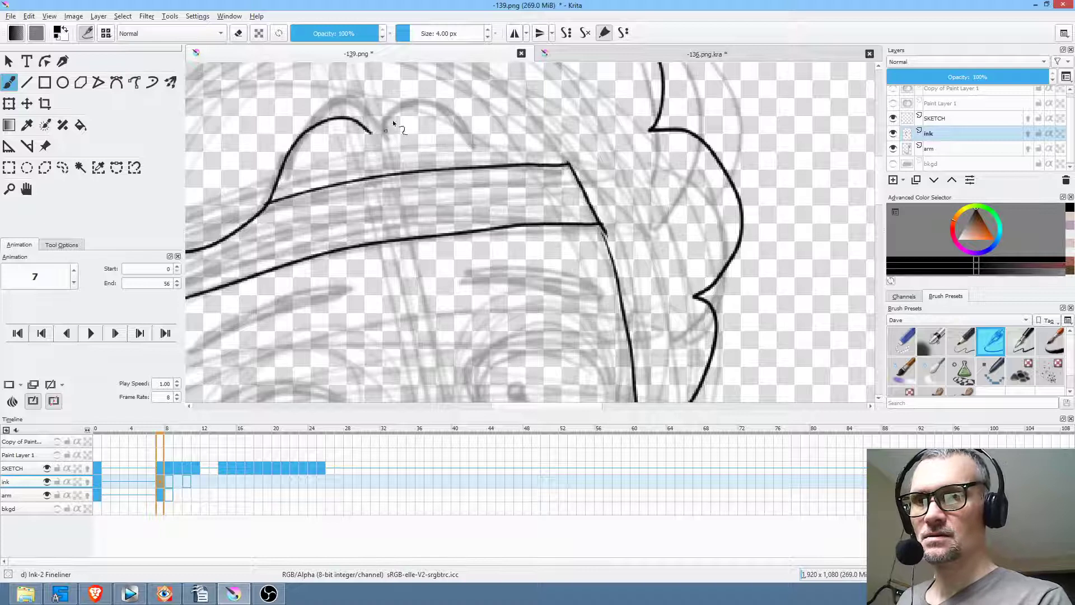
pyautogui.moveTo(510, 155)
pyautogui.mouseDown()
pyautogui.moveTo(560, 173)
pyautogui.moveTo(626, 138)
pyautogui.mouseUp()
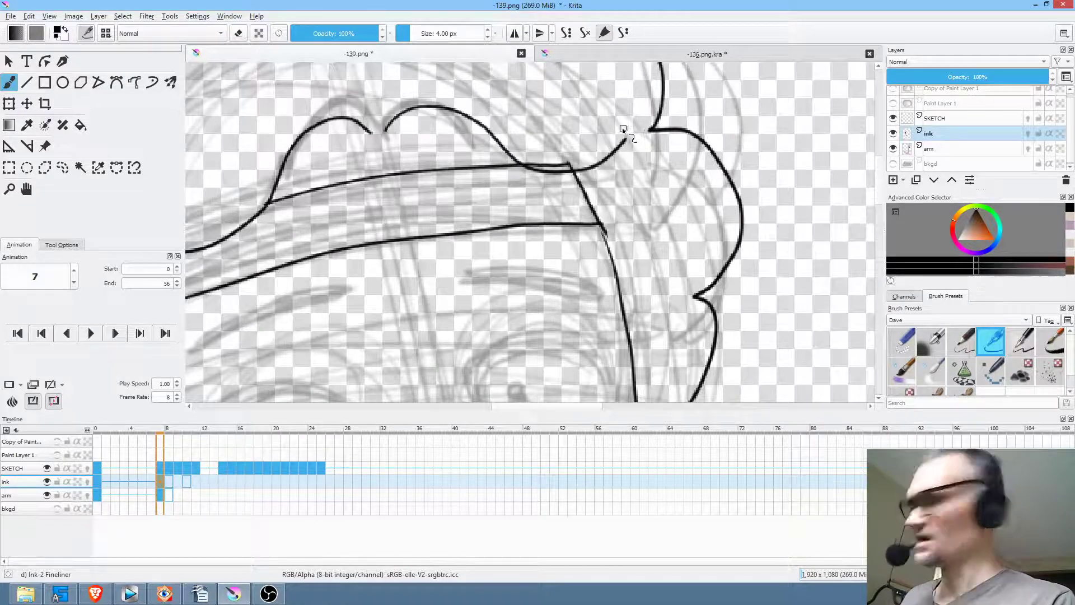
pyautogui.press('/')
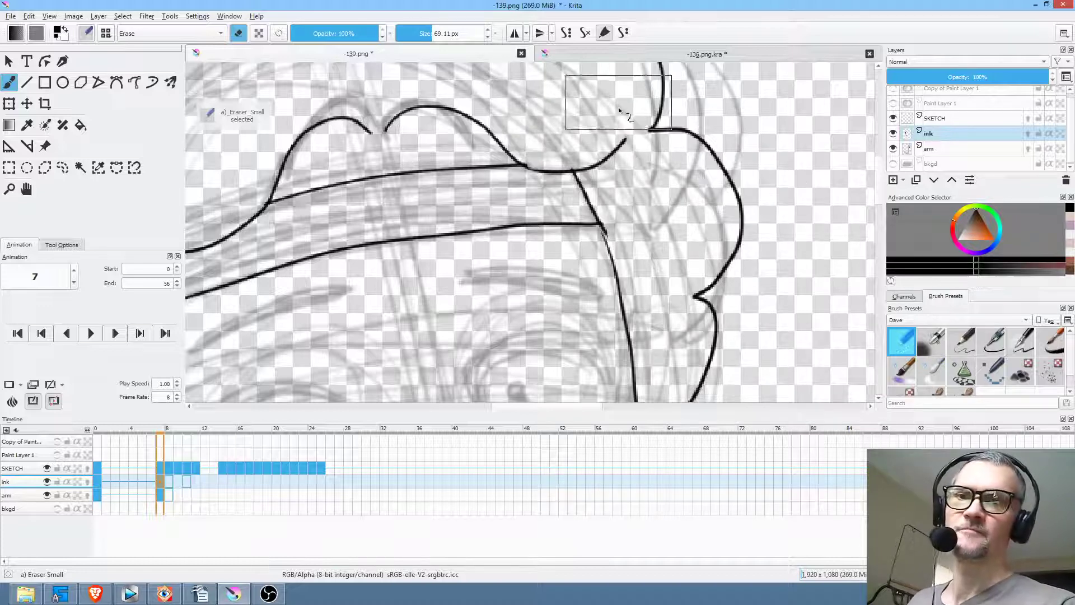
pyautogui.press('/')
# Step: Ink both eye outlines and a small round pupil inside each eye with the 4 px Fineliner
pyautogui.scroll(-8, 655, 295)
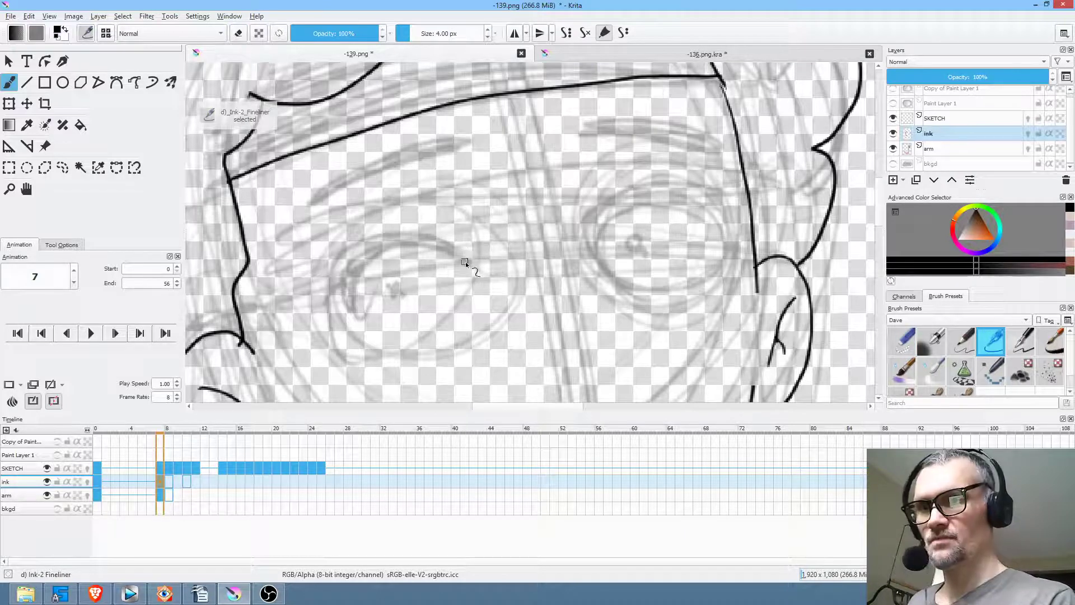
pyautogui.moveTo(470, 260); pyautogui.dragTo(419, 236)
pyautogui.moveTo(347, 280)
pyautogui.mouseDown()
pyautogui.moveTo(398, 336)
pyautogui.moveTo(467, 312)
pyautogui.mouseUp()
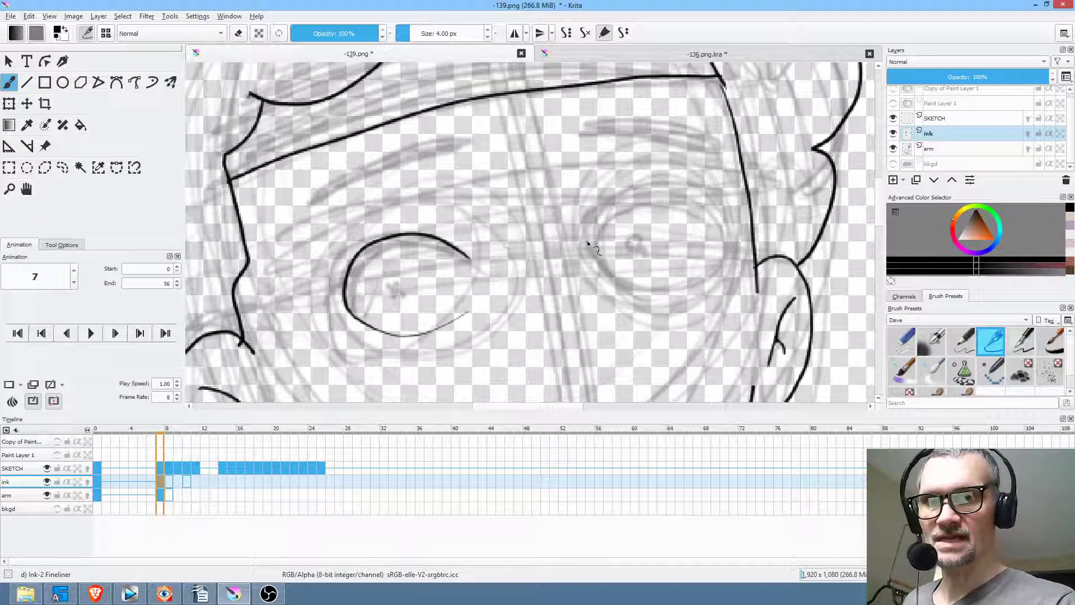
pyautogui.moveTo(648, 191)
pyautogui.mouseDown()
pyautogui.moveTo(715, 208)
pyautogui.moveTo(722, 250)
pyautogui.moveTo(701, 276)
pyautogui.moveTo(656, 289)
pyautogui.moveTo(599, 264)
pyautogui.mouseUp()
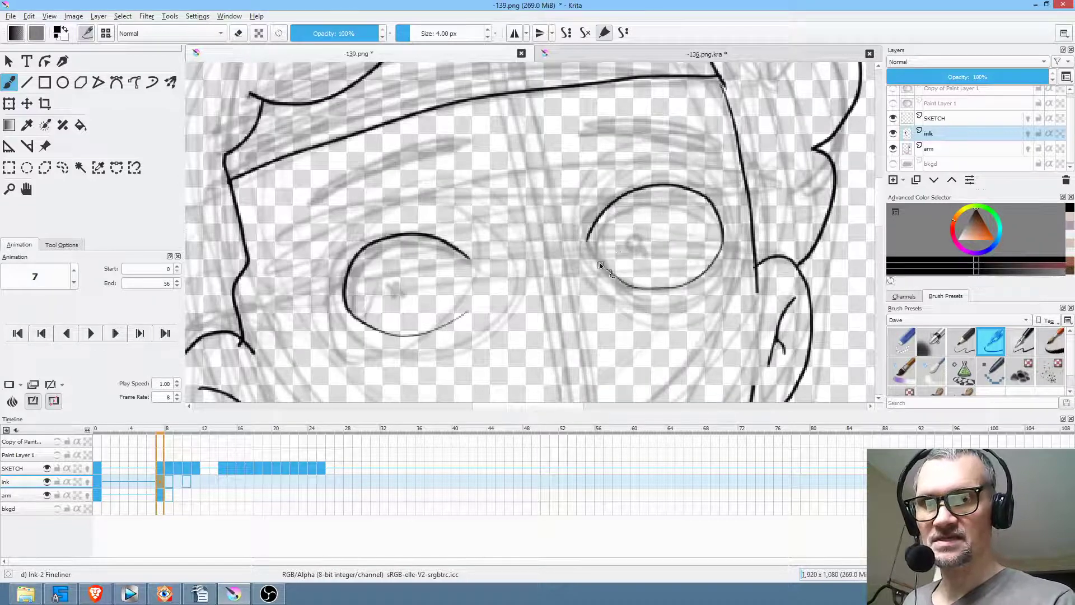
pyautogui.moveTo(388, 287); pyautogui.dragTo(387, 287)
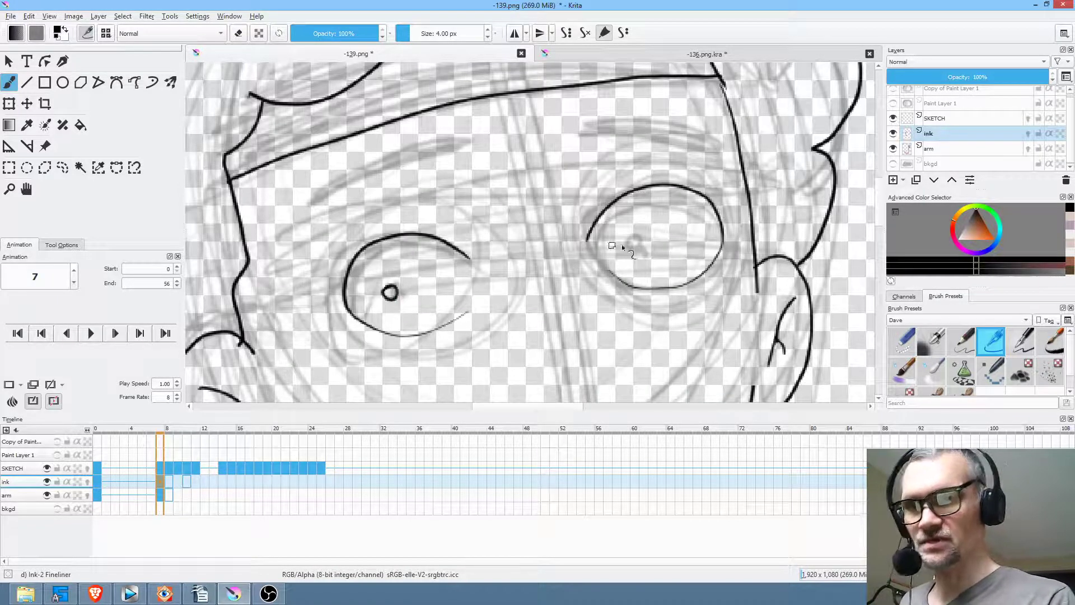
pyautogui.moveTo(638, 253); pyautogui.dragTo(629, 251)
# Step: Ink the left and right eyebrows as closed tapering shapes above the eyes
pyautogui.moveTo(328, 212)
pyautogui.mouseDown()
pyautogui.moveTo(476, 150)
pyautogui.moveTo(471, 131)
pyautogui.moveTo(375, 162)
pyautogui.moveTo(330, 211)
pyautogui.mouseUp()
pyautogui.moveTo(720, 140)
pyautogui.mouseDown()
pyautogui.moveTo(613, 114)
pyautogui.moveTo(588, 120)
pyautogui.moveTo(639, 139)
pyautogui.mouseUp()
pyautogui.moveTo(723, 158); pyautogui.dragTo(722, 137)
# Step: Ink the small mouth, both sides of the neck and the curved neckline of the top at frame 7
pyautogui.scroll(-3, 693, 287)
pyautogui.moveTo(693, 287); pyautogui.dragTo(630, 235)
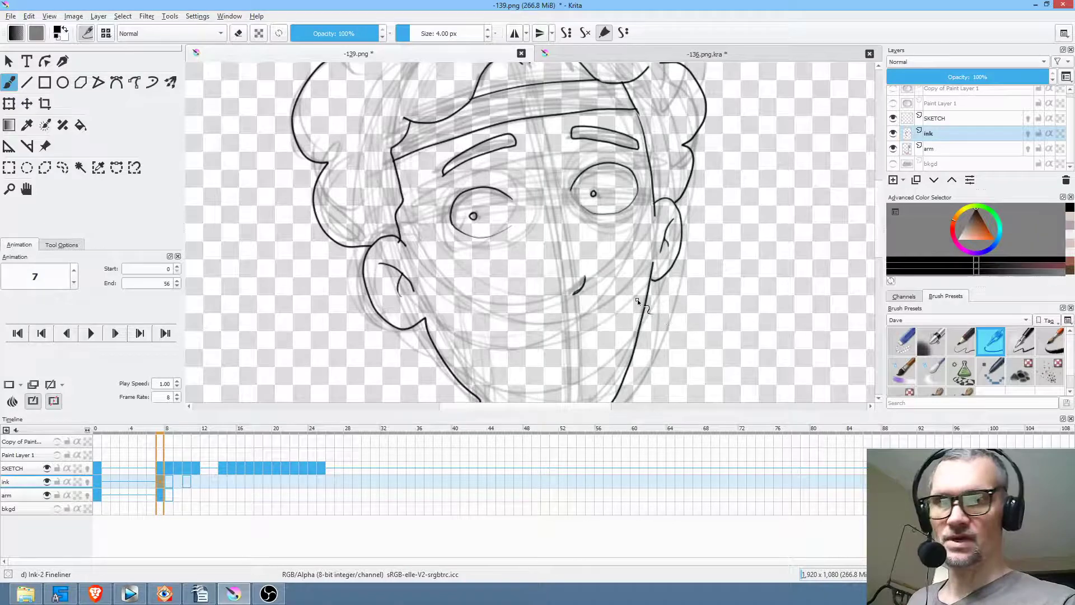
pyautogui.moveTo(628, 320); pyautogui.dragTo(615, 241)
pyautogui.scroll(-6, 566, 301)
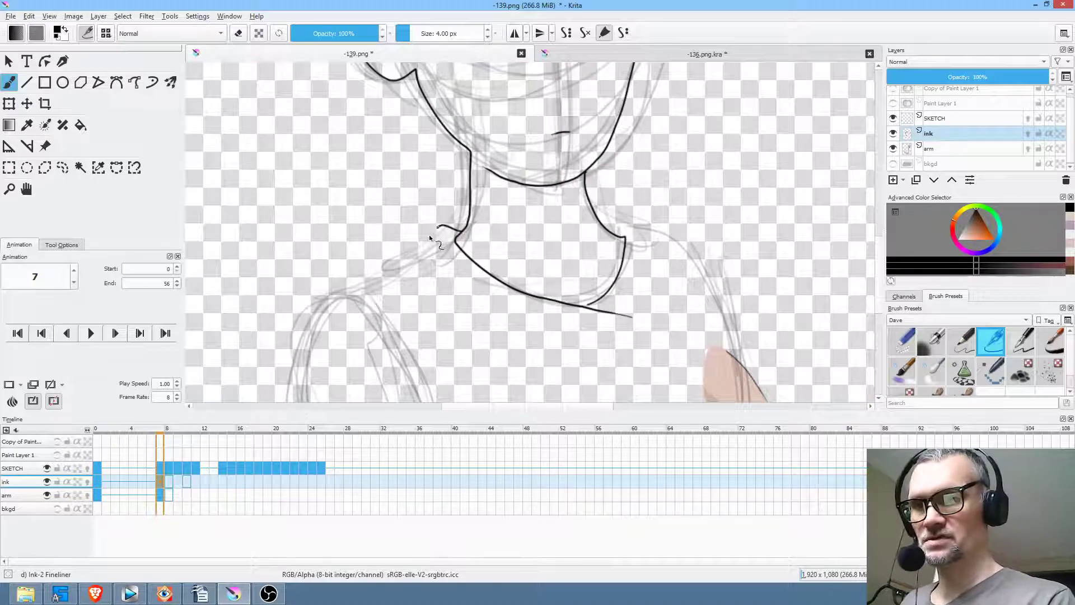
# Step: Ink the wavy left shoulder edge, the left armhole and the outer contour of the left upper arm at frame 7
pyautogui.press('.')
pyautogui.press(',')
pyautogui.moveTo(415, 259)
pyautogui.mouseDown()
pyautogui.moveTo(379, 278)
pyautogui.moveTo(367, 269)
pyautogui.moveTo(335, 295)
pyautogui.moveTo(372, 312)
pyautogui.moveTo(414, 367)
pyautogui.moveTo(552, 255)
pyautogui.moveTo(452, 246)
pyautogui.moveTo(481, 337)
pyautogui.mouseUp()
pyautogui.press('.')
pyautogui.press(',')
pyautogui.moveTo(367, 166); pyautogui.dragTo(337, 322)
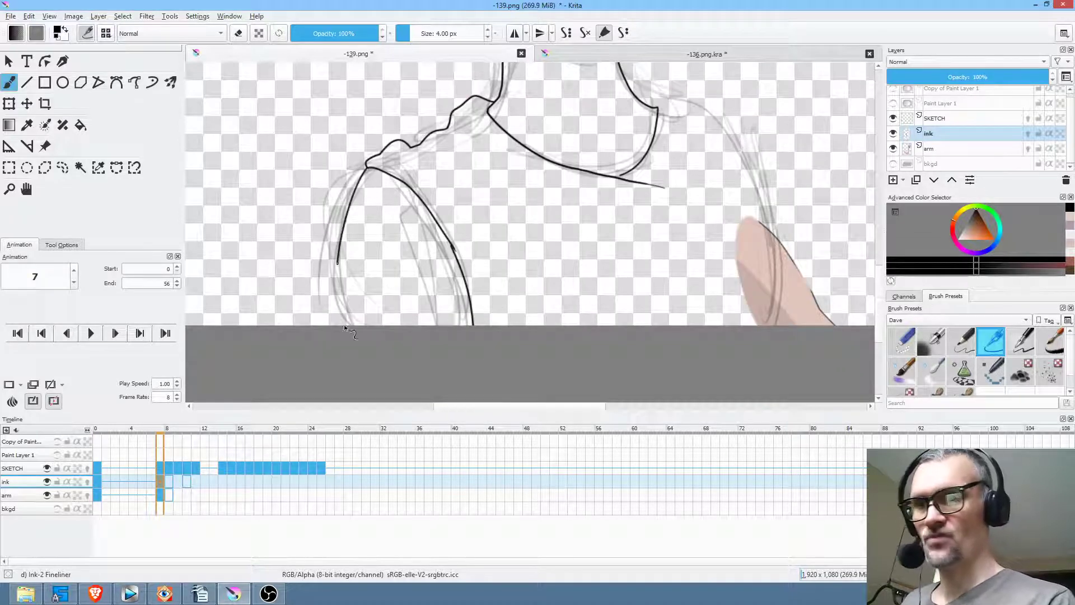
# Step: Ink the left upper arm contour and armhole edge at frame 8, and the outer left arm contour at frame 10
pyautogui.press('.')
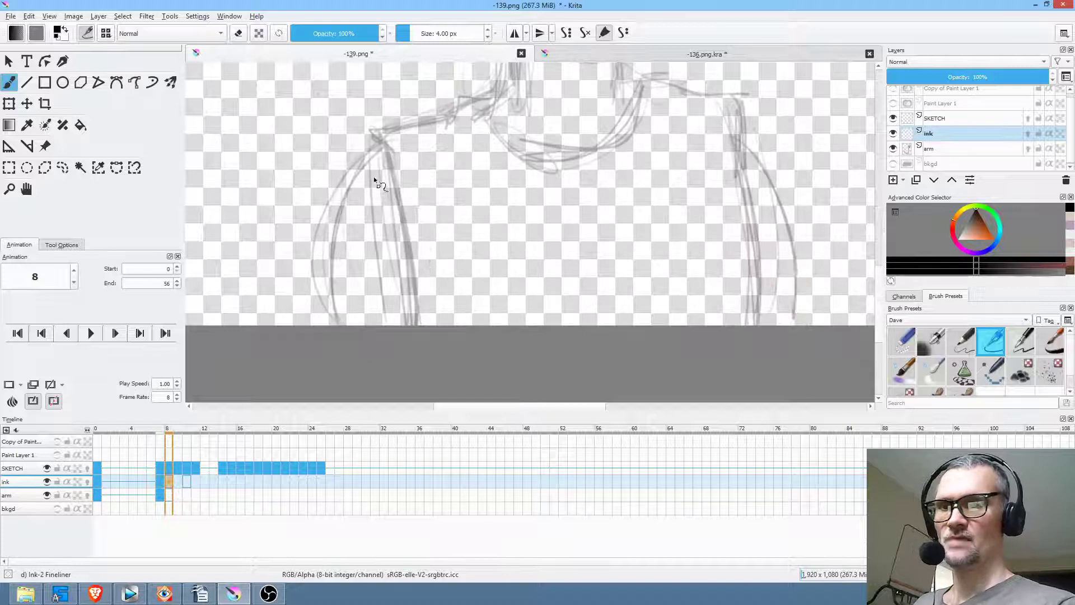
pyautogui.moveTo(381, 144)
pyautogui.mouseDown()
pyautogui.moveTo(339, 219)
pyautogui.moveTo(335, 326)
pyautogui.mouseUp()
pyautogui.press('.')
pyautogui.press('.')
pyautogui.moveTo(357, 177)
pyautogui.mouseDown()
pyautogui.moveTo(307, 268)
pyautogui.moveTo(299, 358)
pyautogui.moveTo(297, 324)
pyautogui.mouseUp()
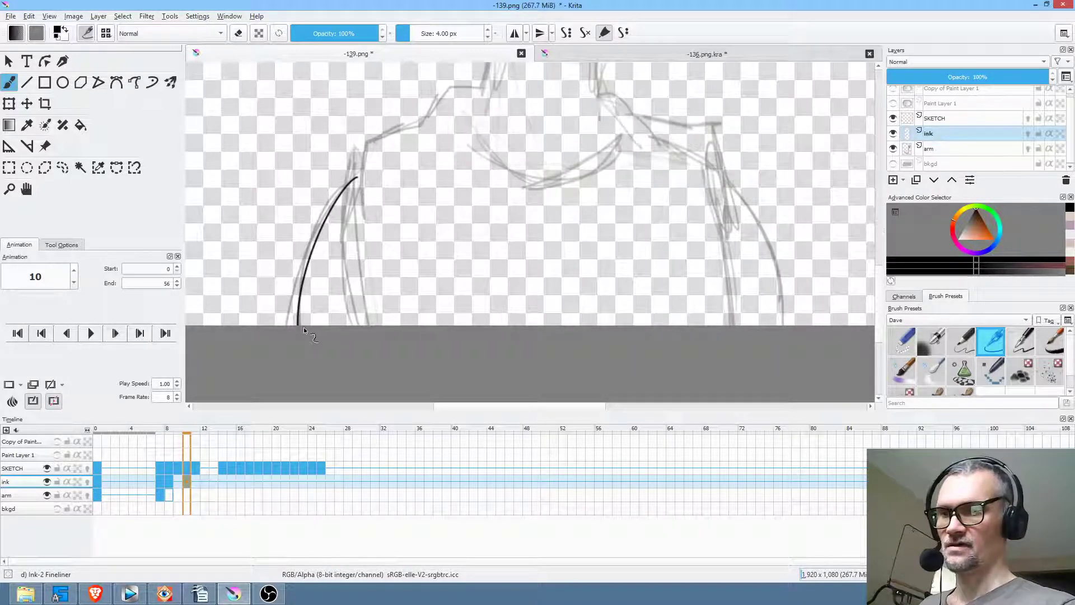
pyautogui.press(',')
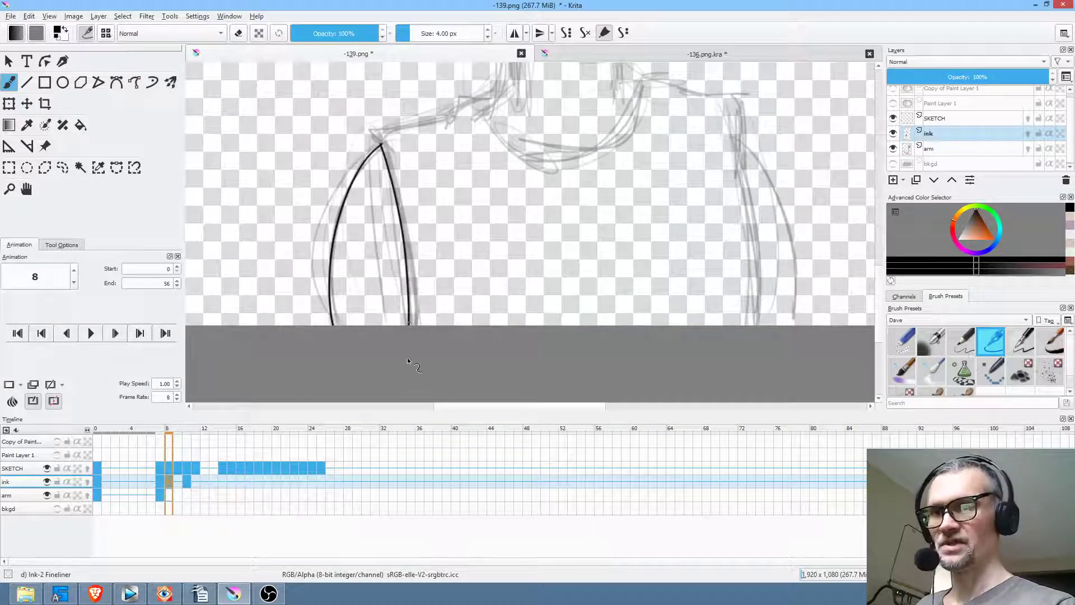
# Step: Ink the wavy left shoulder edge of the top at frame 8, using the coloured drawing at frame 0 as reference
pyautogui.press('Home')
pyautogui.press('.')
pyautogui.press('Home')
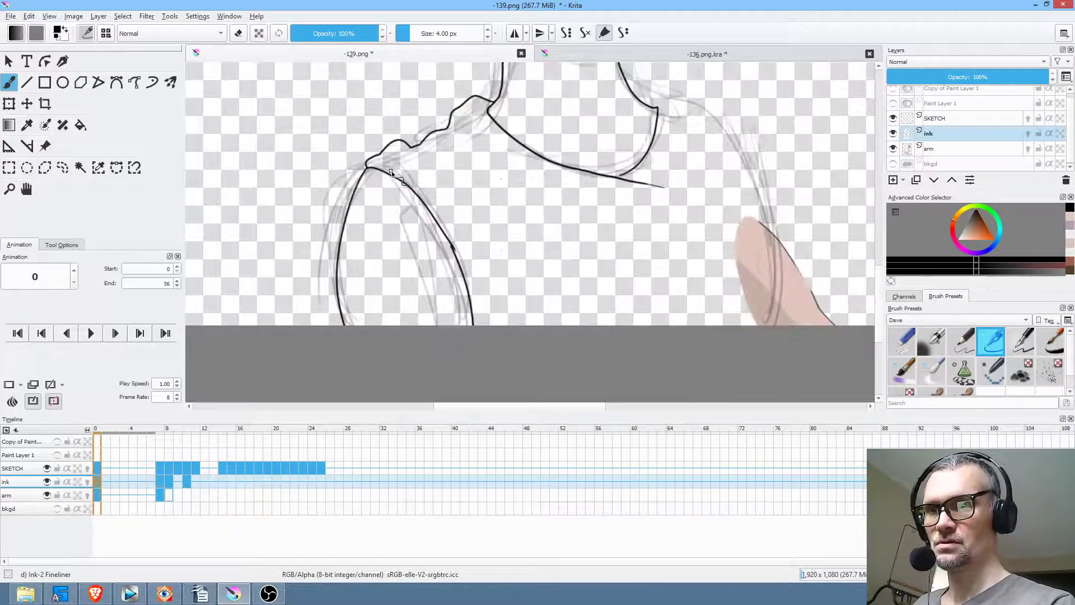
pyautogui.press('.')
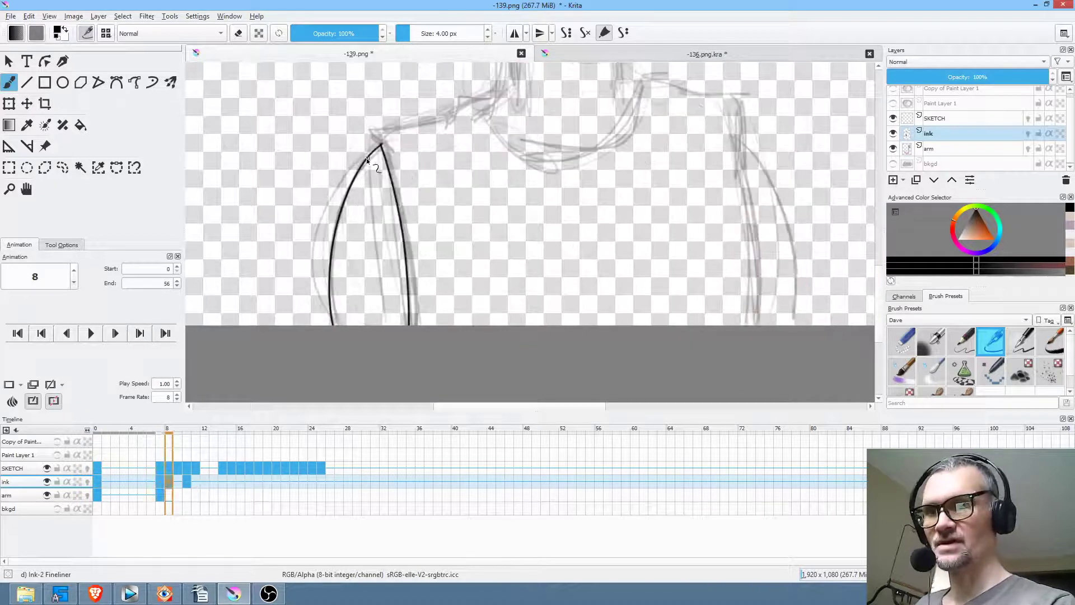
pyautogui.press(',')
pyautogui.press('Home')
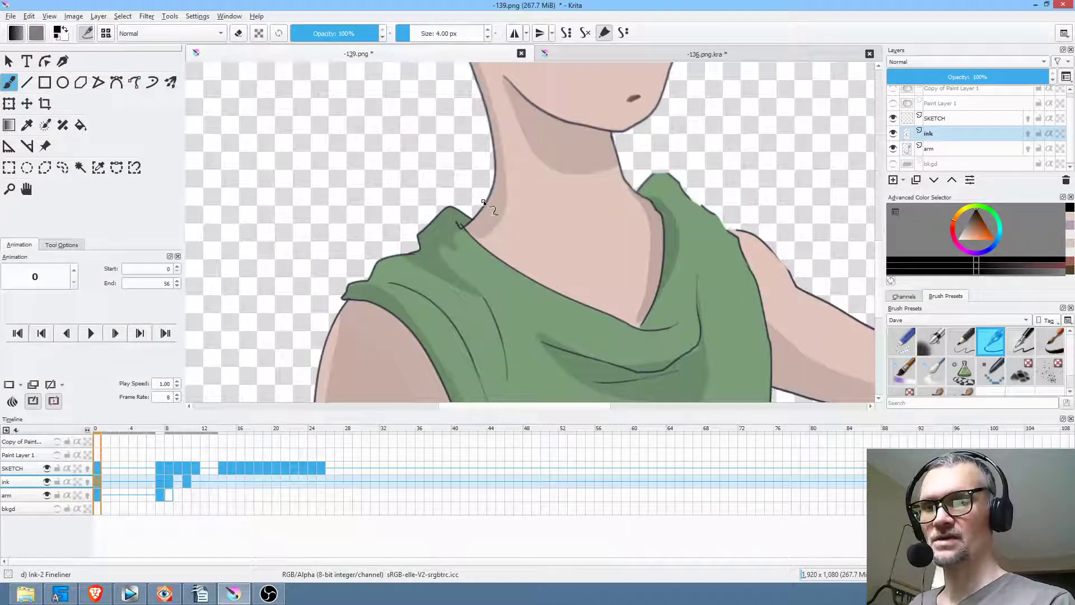
pyautogui.press('.')
pyautogui.press('.')
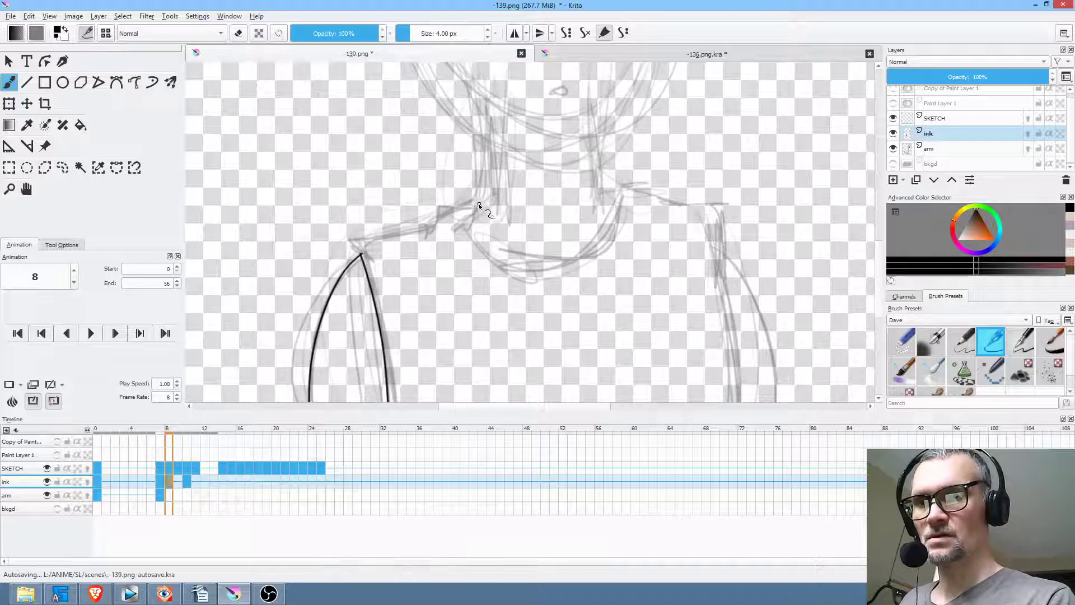
pyautogui.moveTo(475, 203)
pyautogui.mouseDown()
pyautogui.moveTo(442, 204)
pyautogui.moveTo(412, 232)
pyautogui.moveTo(353, 238)
pyautogui.mouseUp()
pyautogui.press(',')
pyautogui.press('.')
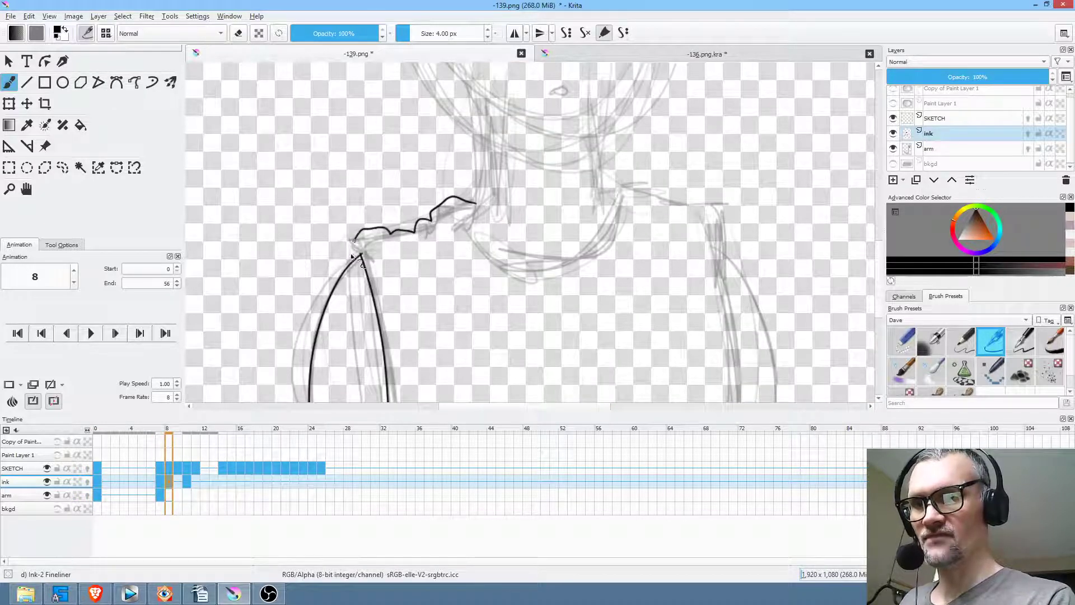
# Step: Ink a cloth fold line beside the left armhole at frames 7, 8 and 10, following the folds in the frame 0 drawing
pyautogui.moveTo(656, 249); pyautogui.dragTo(511, 263)
pyautogui.press(',')
pyautogui.press('.')
pyautogui.press(',')
pyautogui.press('Home')
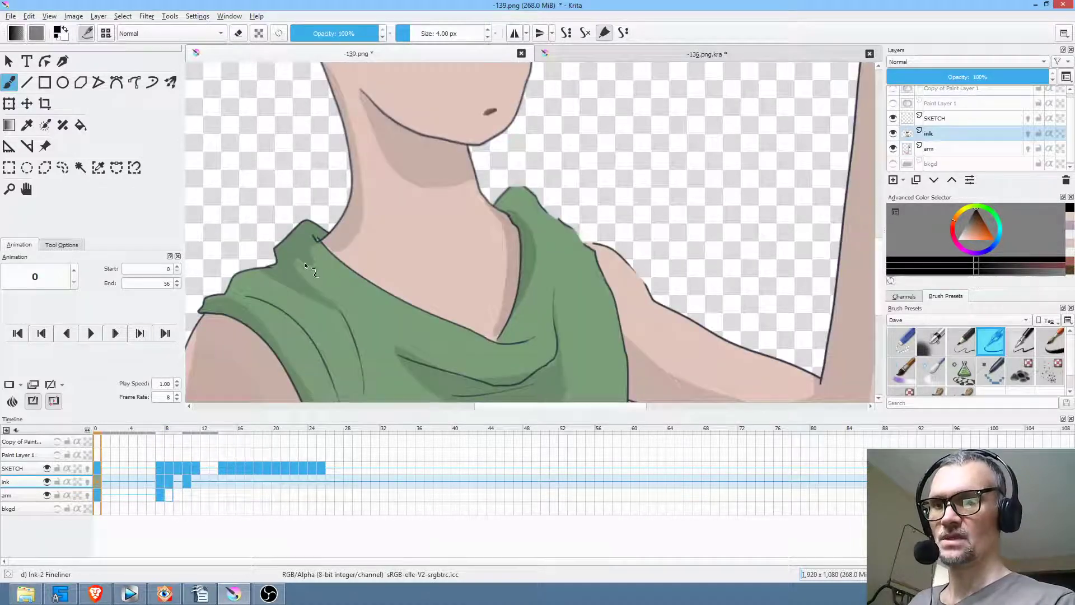
pyautogui.scroll(-5, 358, 212)
pyautogui.hotkey('alt', '.')
pyautogui.moveTo(375, 193)
pyautogui.mouseDown()
pyautogui.moveTo(394, 215)
pyautogui.moveTo(437, 329)
pyautogui.mouseUp()
pyautogui.hotkey('alt', '.')
pyautogui.moveTo(358, 183); pyautogui.dragTo(390, 308)
pyautogui.hotkey('alt', '.')
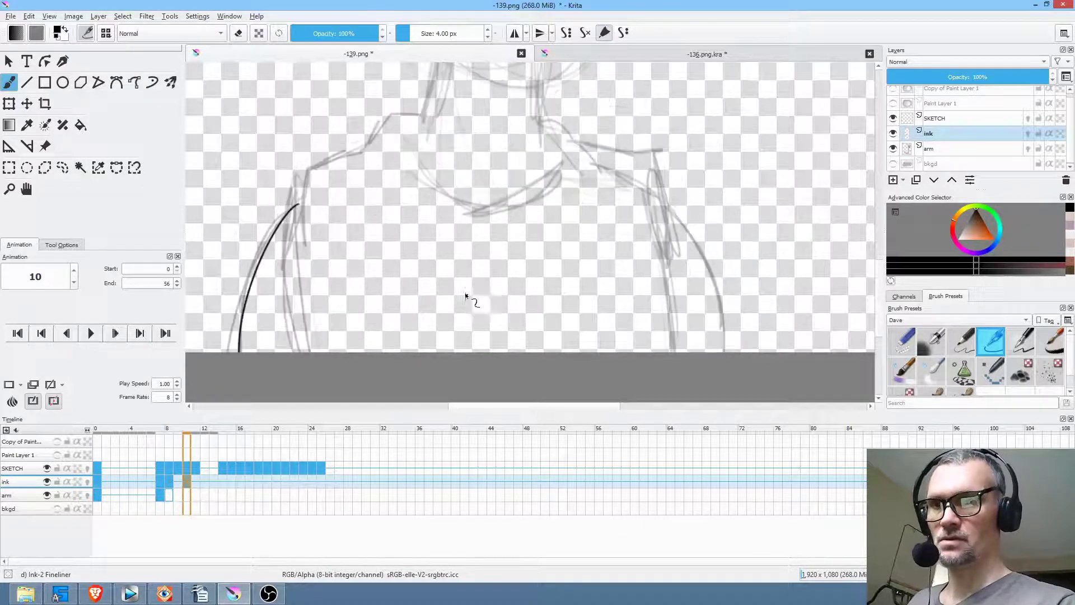
pyautogui.moveTo(330, 202); pyautogui.dragTo(328, 279)
# Step: Ink the left shoulder edge of the top at frame 10, from the armhole up to the neck
pyautogui.hotkey('alt', ',')
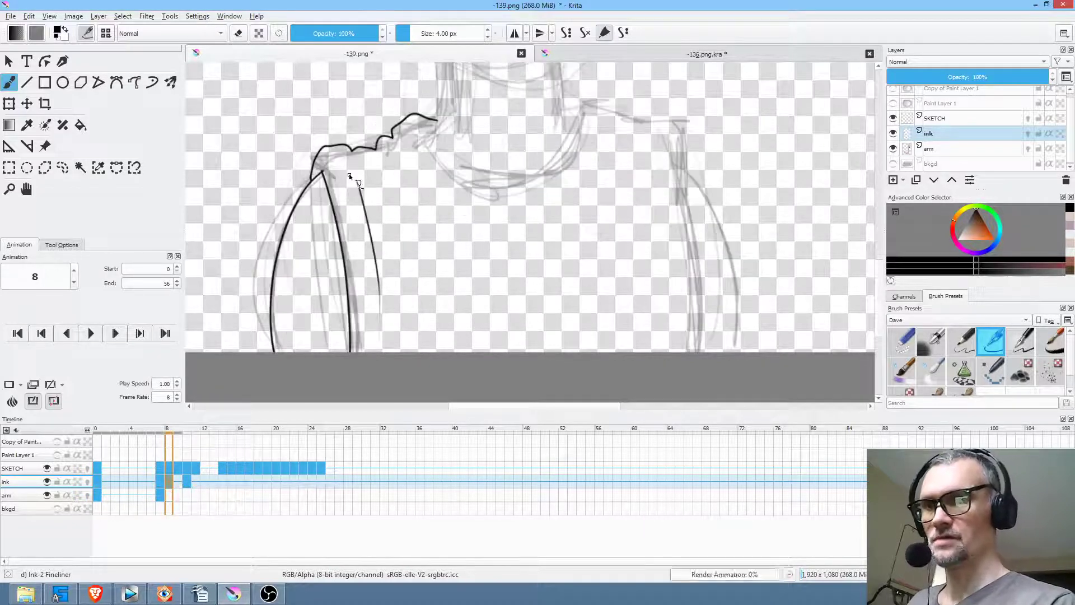
pyautogui.hotkey('alt', '.')
pyautogui.moveTo(300, 213)
pyautogui.mouseDown()
pyautogui.moveTo(295, 193)
pyautogui.moveTo(325, 170)
pyautogui.moveTo(428, 121)
pyautogui.mouseUp()
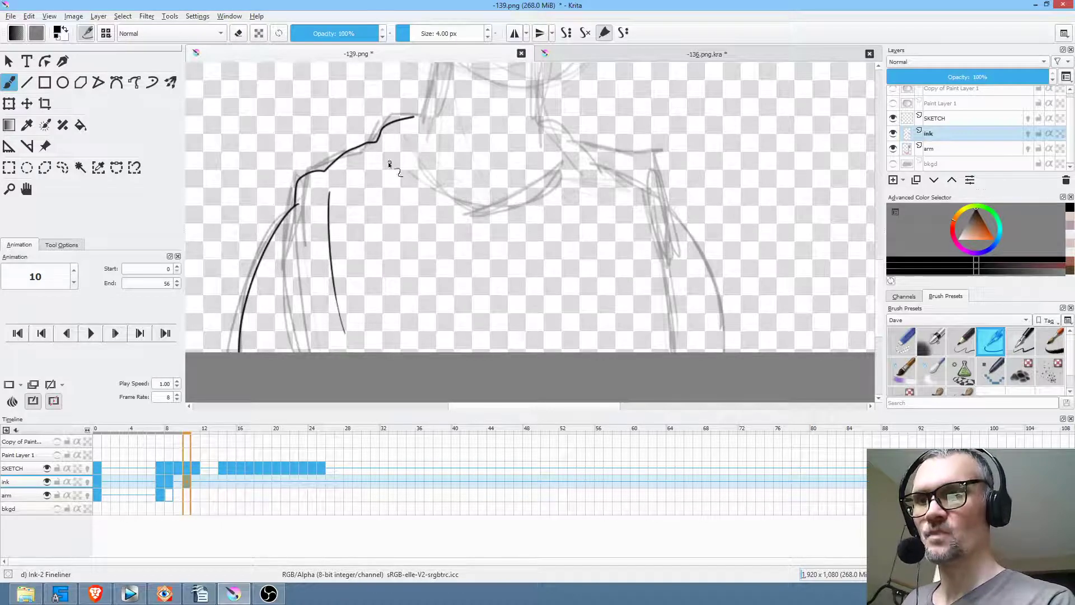
# Step: Add a second, diagonal cloth fold below the left side of the neckline at frame 8
pyautogui.hotkey('alt', ',')
pyautogui.hotkey('alt', ',')
pyautogui.hotkey('alt', ',')
pyautogui.hotkey('alt', '.')
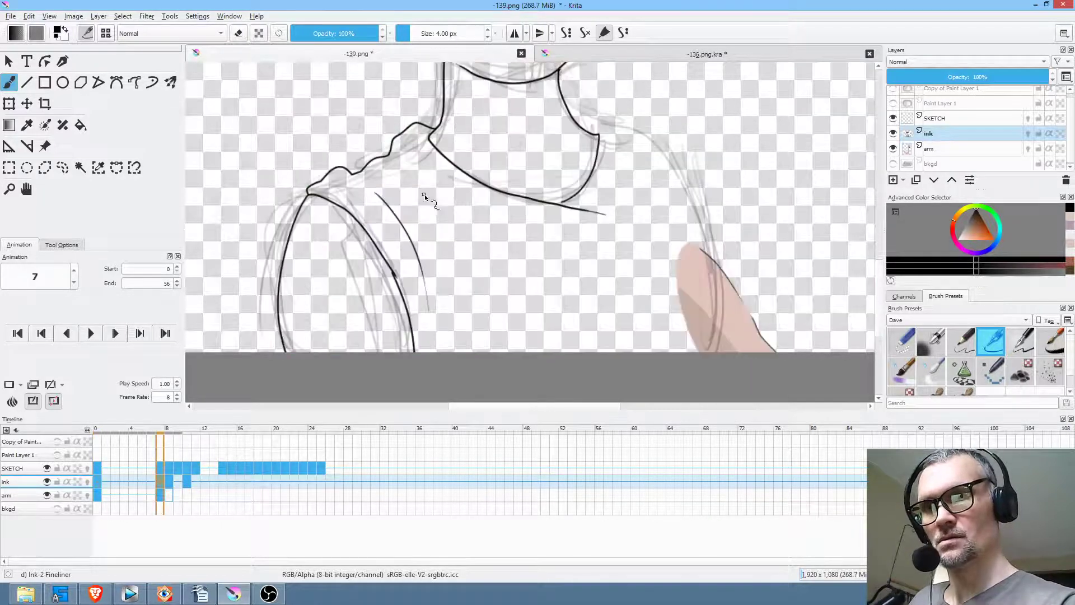
pyautogui.hotkey('alt', '.')
pyautogui.moveTo(402, 174); pyautogui.dragTo(451, 260)
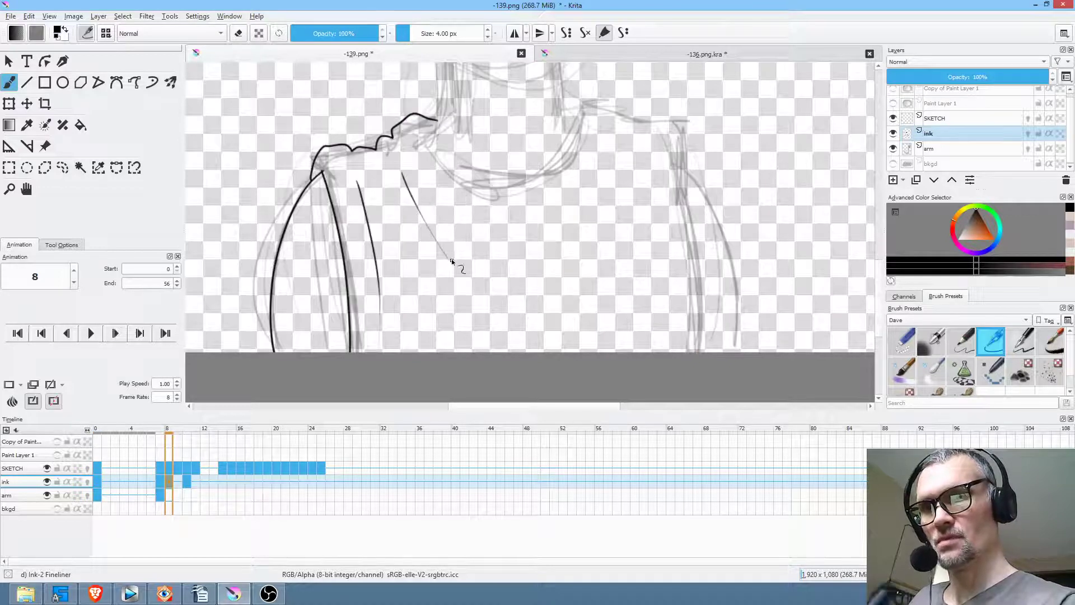
# Step: Ink the left armhole edge at frame 10 from the shoulder down to the canvas border
pyautogui.hotkey('alt', '.')
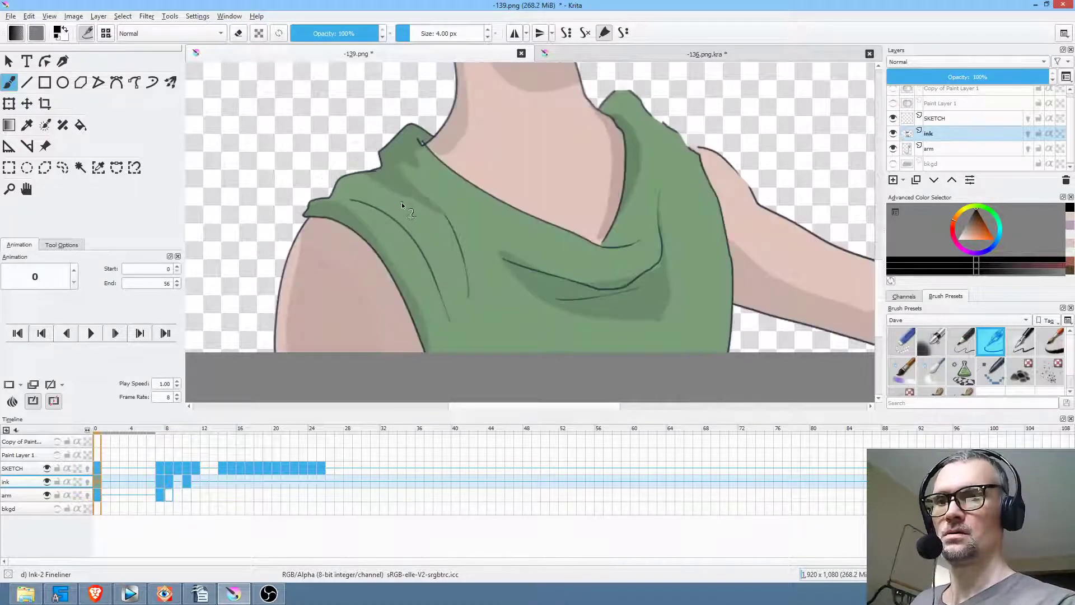
pyautogui.hotkey('alt', '.')
pyautogui.moveTo(296, 206); pyautogui.dragTo(305, 352)
# Step: Ink the stepped right shoulder edge, right armhole edge and outer right arm contour at frame 10
pyautogui.moveTo(542, 121); pyautogui.dragTo(470, 175)
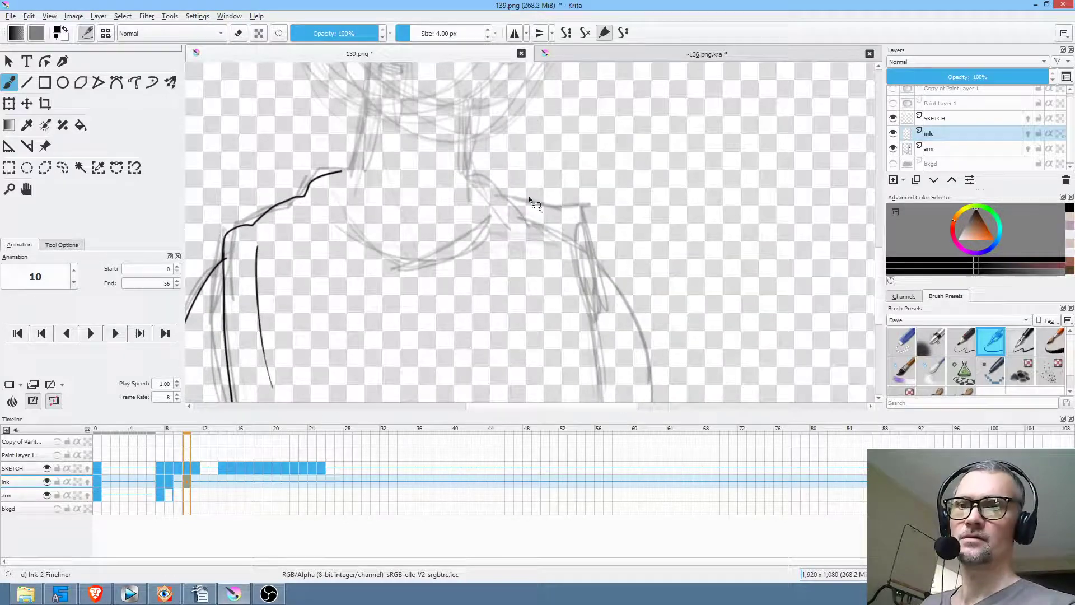
pyautogui.moveTo(507, 200)
pyautogui.mouseDown()
pyautogui.moveTo(548, 214)
pyautogui.moveTo(599, 280)
pyautogui.moveTo(605, 384)
pyautogui.mouseUp()
pyautogui.moveTo(656, 282); pyautogui.dragTo(682, 188)
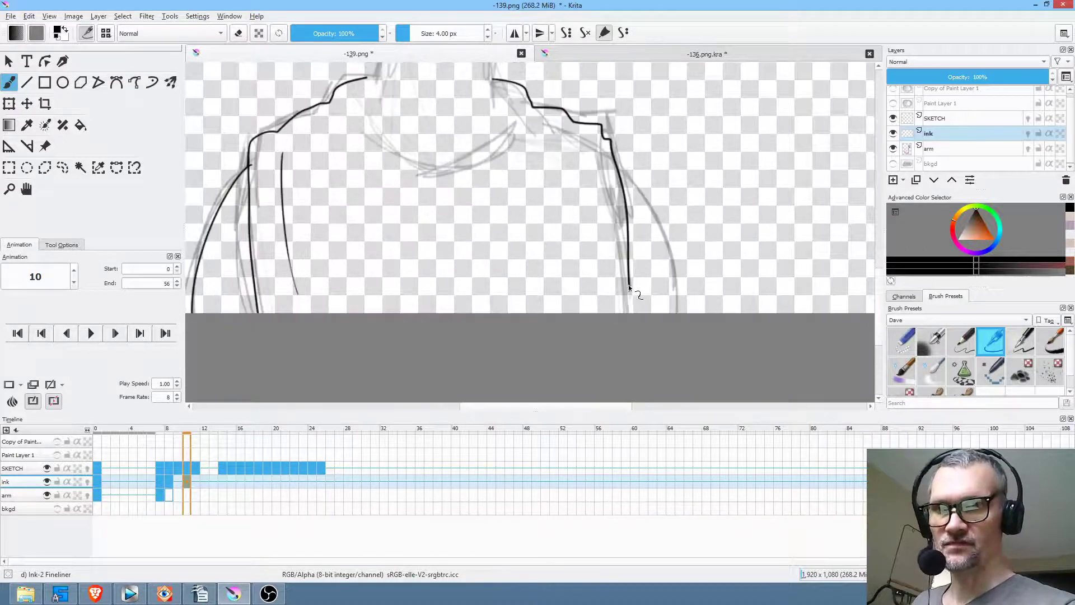
pyautogui.moveTo(615, 164)
pyautogui.mouseDown()
pyautogui.moveTo(669, 263)
pyautogui.moveTo(675, 338)
pyautogui.mouseUp()
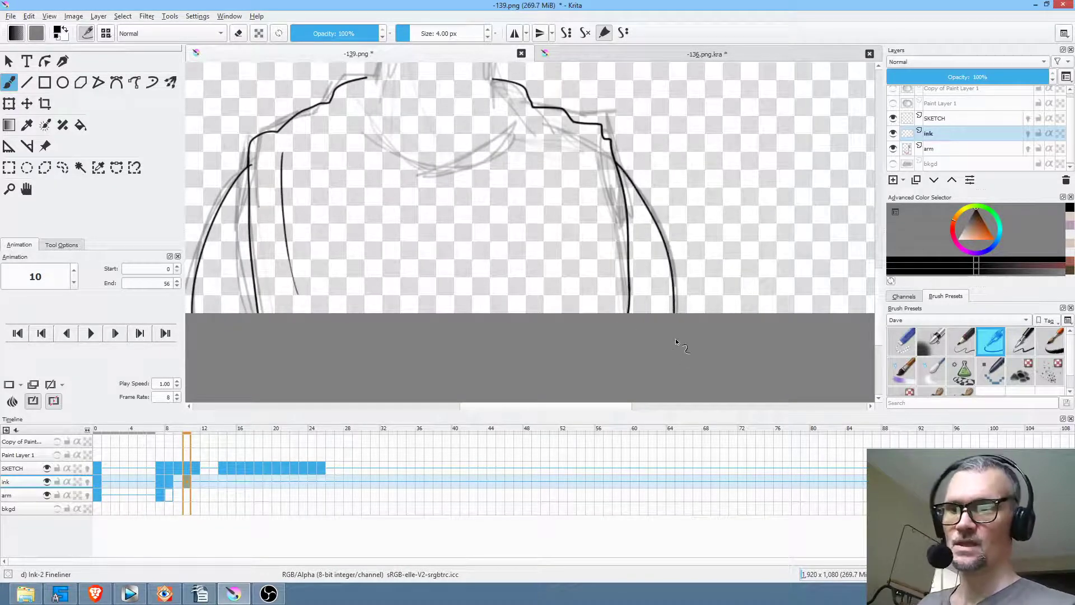
# Step: Ink the first section of the right shoulder edge at frame 8, starting beside the neck, using frames 0 and 10 as reference
pyautogui.press('Left')
pyautogui.press('Left')
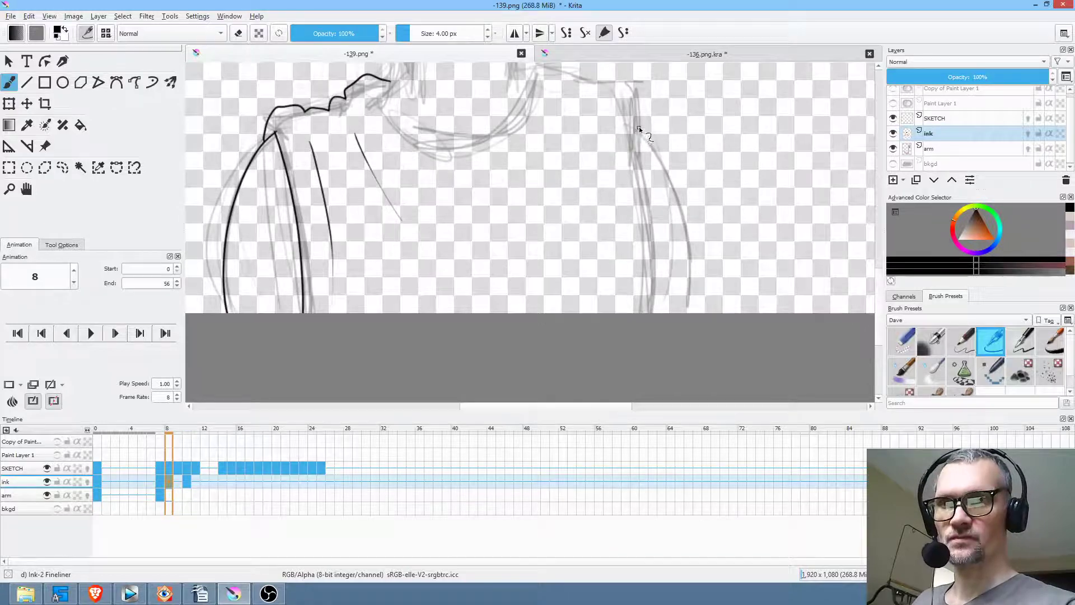
pyautogui.press('Left')
pyautogui.scroll(2, 616, 117)
pyautogui.press('space')
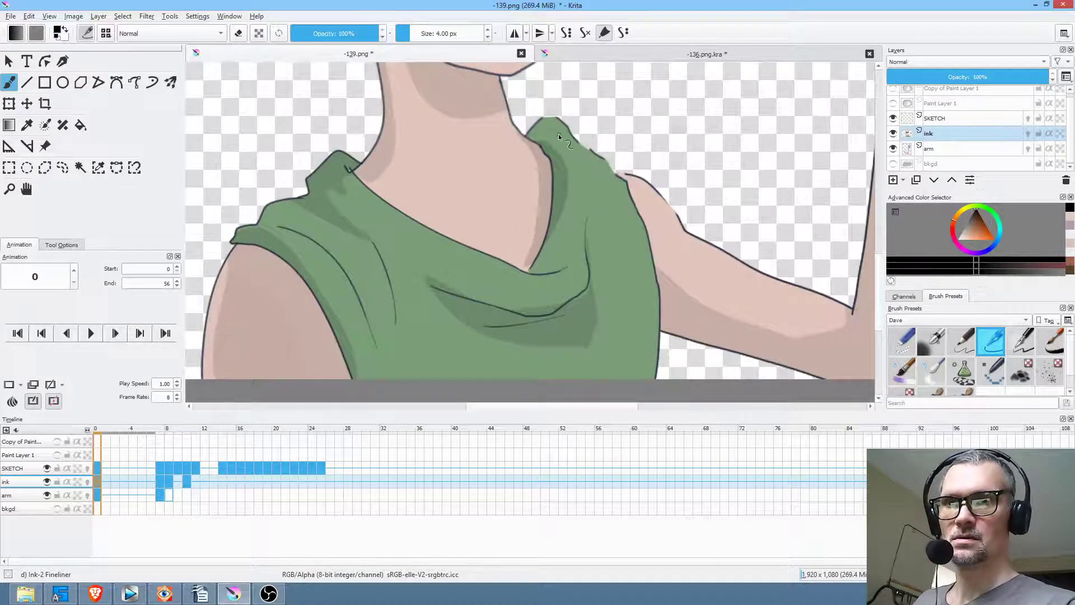
pyautogui.press('space')
pyautogui.press('Right')
pyautogui.press('Right')
pyautogui.press('Right')
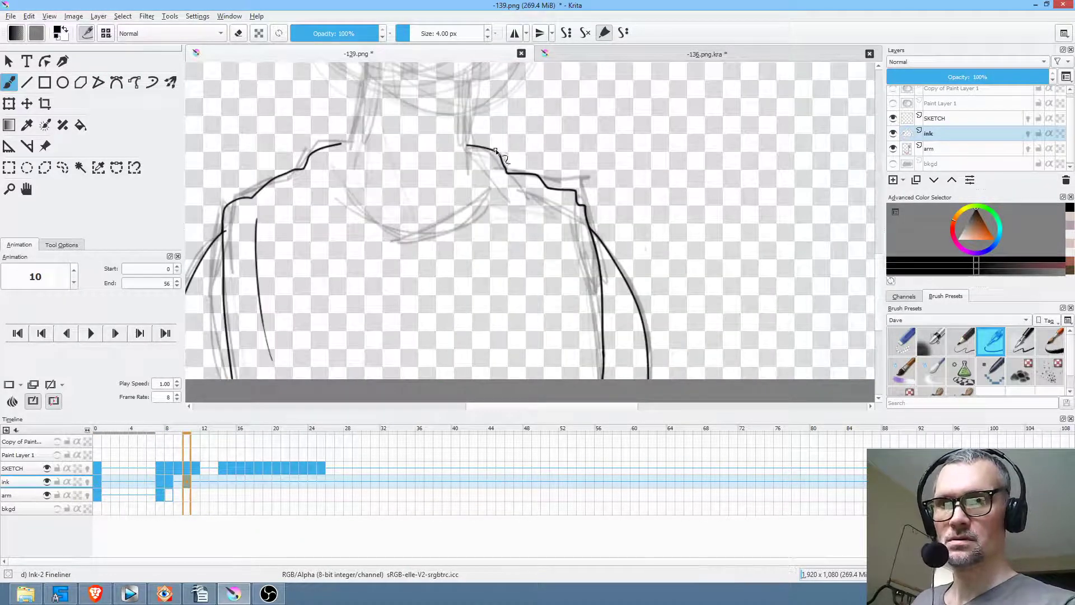
pyautogui.press('Left')
pyautogui.press('Left')
pyautogui.press('Right')
pyautogui.press('Right')
pyautogui.press('Left')
pyautogui.press('Left')
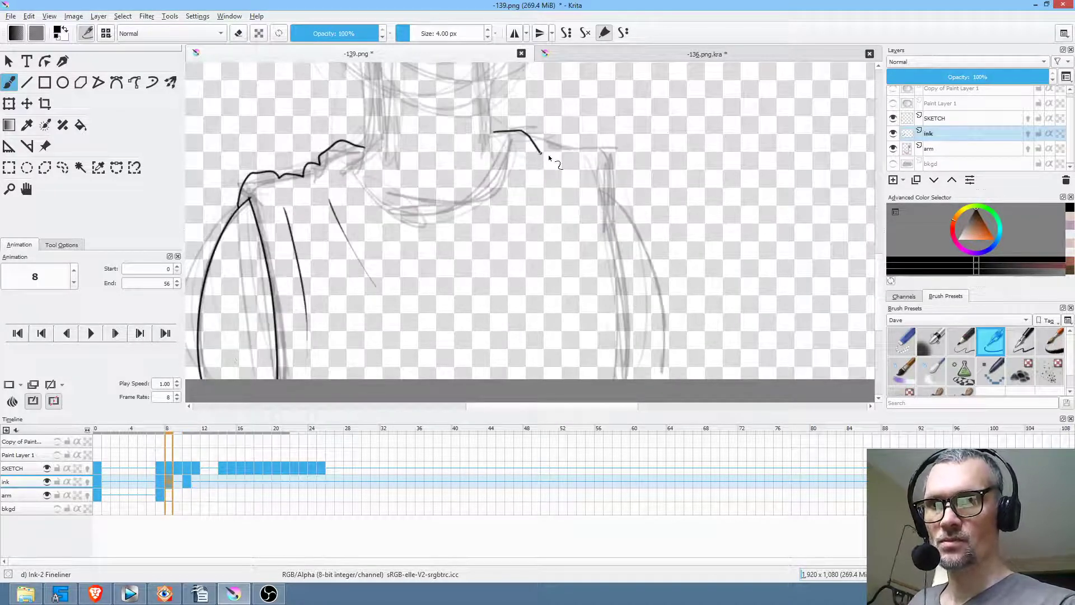
# Step: Continue the right shoulder edge at frame 8 with stepped cloth folds out to the armhole
pyautogui.press('Left')
pyautogui.press('Right')
pyautogui.press('Right')
pyautogui.press('Right')
pyautogui.press('Left')
pyautogui.press('Left')
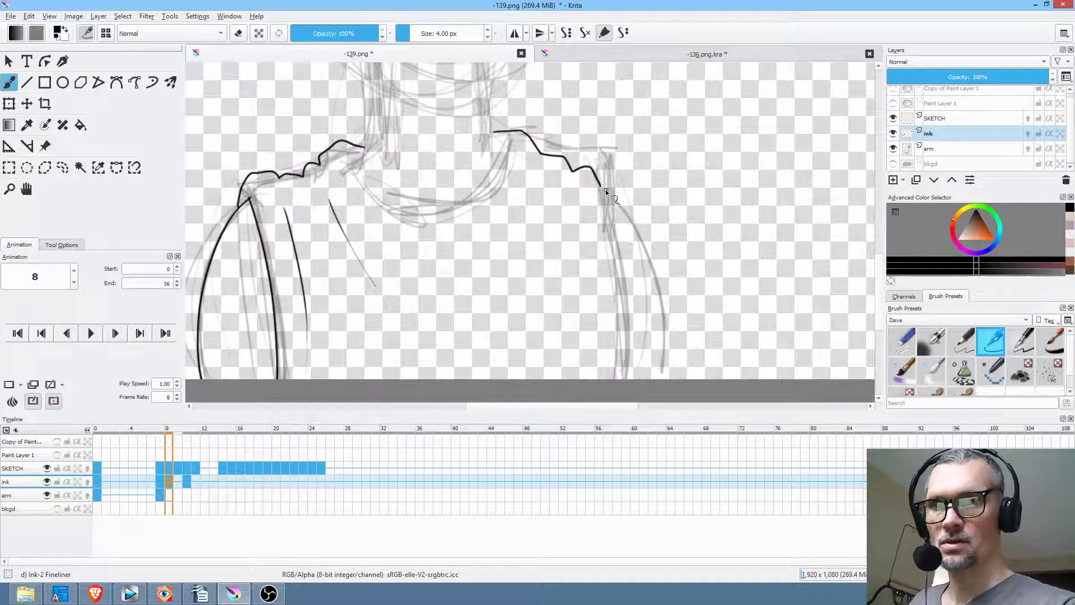
# Step: Ink the right armhole edge and the outer right arm contour at frame 8 down to the canvas border
pyautogui.moveTo(600, 186)
pyautogui.mouseDown()
pyautogui.moveTo(625, 260)
pyautogui.moveTo(625, 402)
pyautogui.mouseUp()
pyautogui.press('Right')
pyautogui.press('Right')
pyautogui.press('Left')
pyautogui.press('Left')
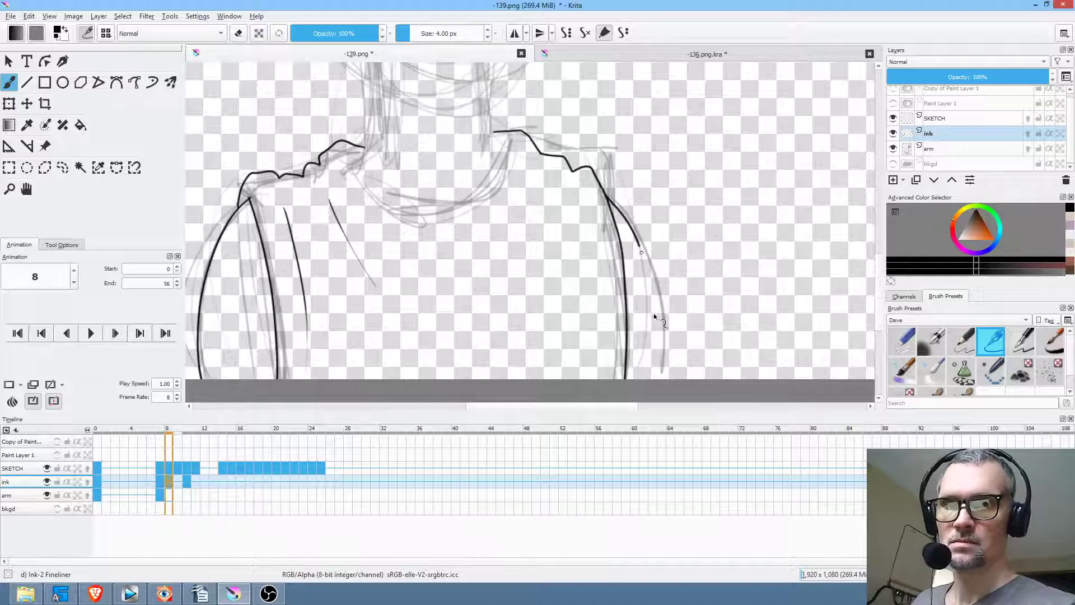
pyautogui.moveTo(651, 295); pyautogui.dragTo(653, 402)
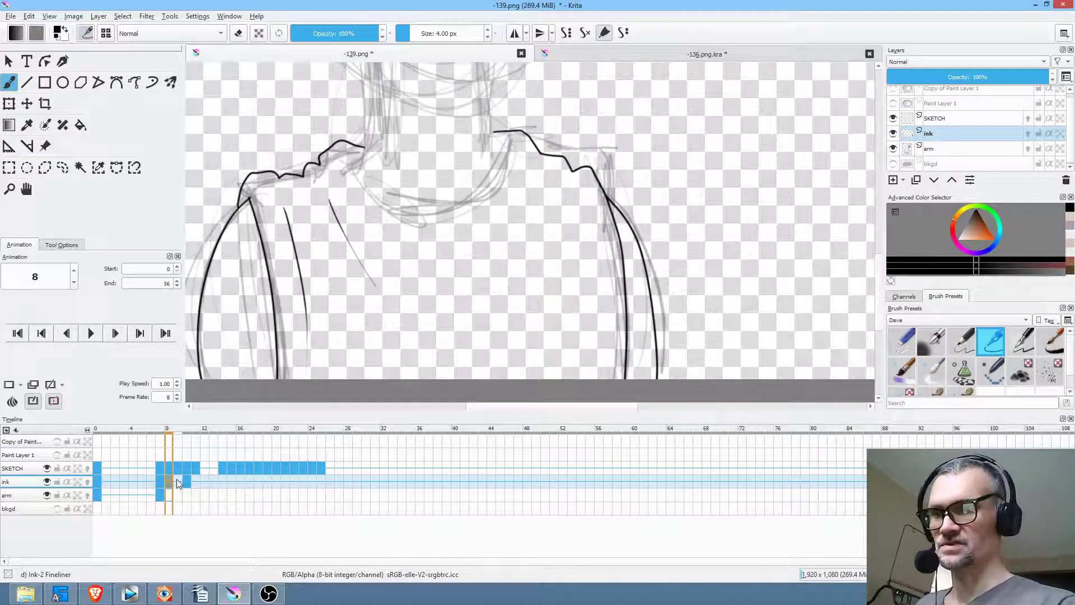
# Step: Ink the stepped right shoulder edge of the top at frame 7, from the neckline outwards, using frame 0 as reference
pyautogui.moveTo(587, 274); pyautogui.dragTo(580, 267)
pyautogui.press('Left')
pyautogui.press('Right')
pyautogui.press('Right')
pyautogui.press('Right')
pyautogui.press('Left')
pyautogui.press('Left')
pyautogui.press('Home')
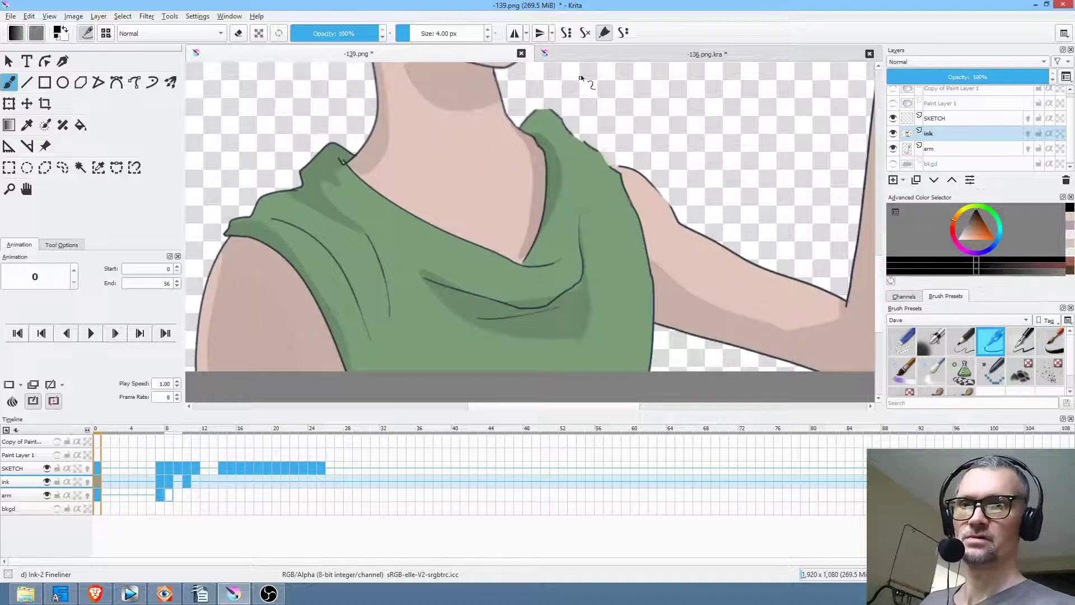
pyautogui.press('.')
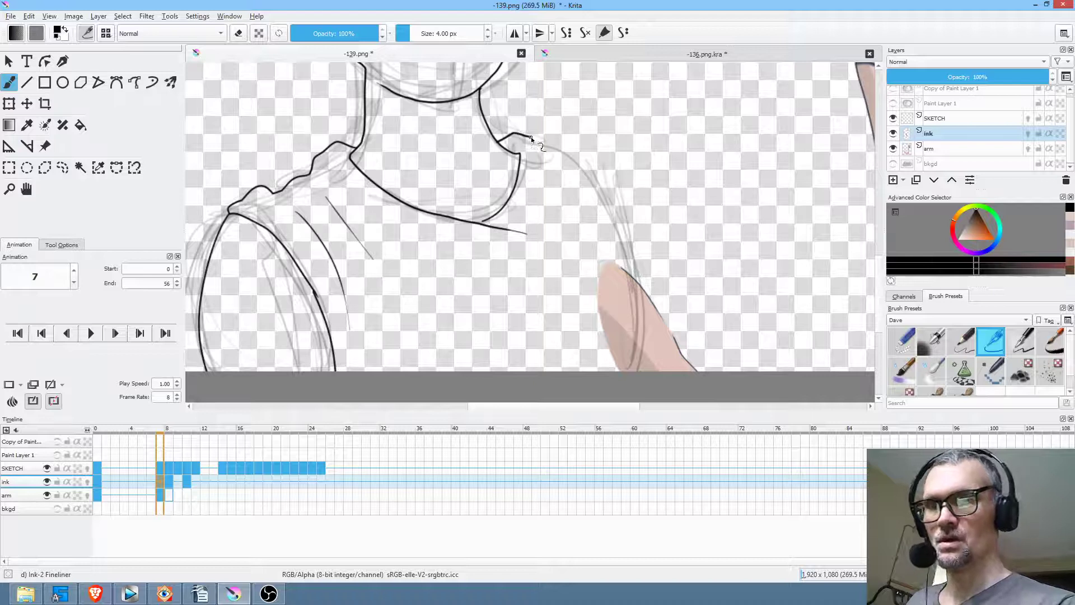
pyautogui.press('Right')
pyautogui.press('Home')
pyautogui.press('.')
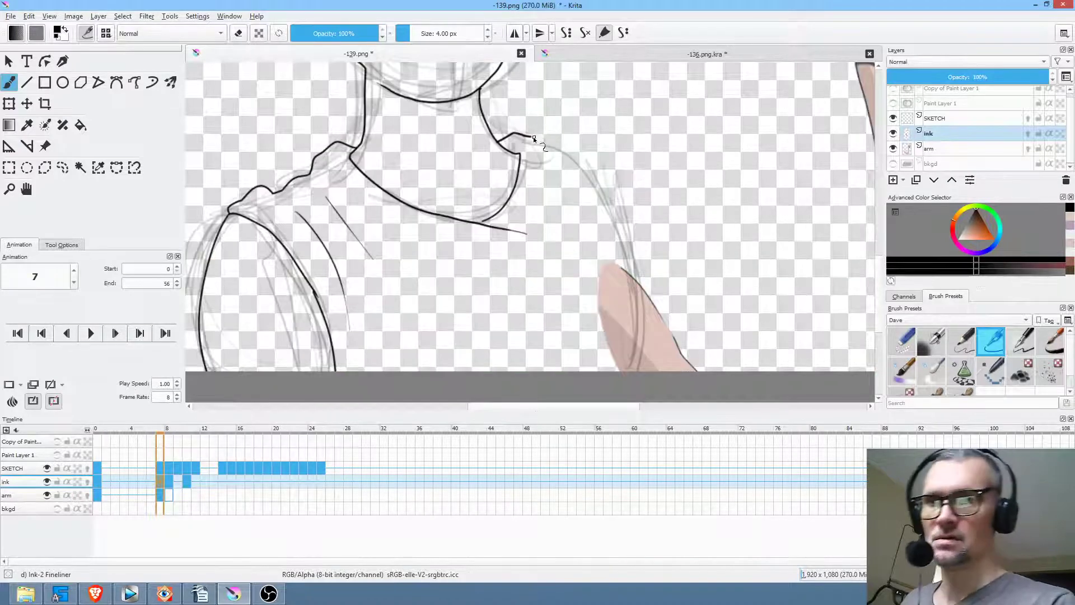
pyautogui.moveTo(559, 151); pyautogui.dragTo(578, 162)
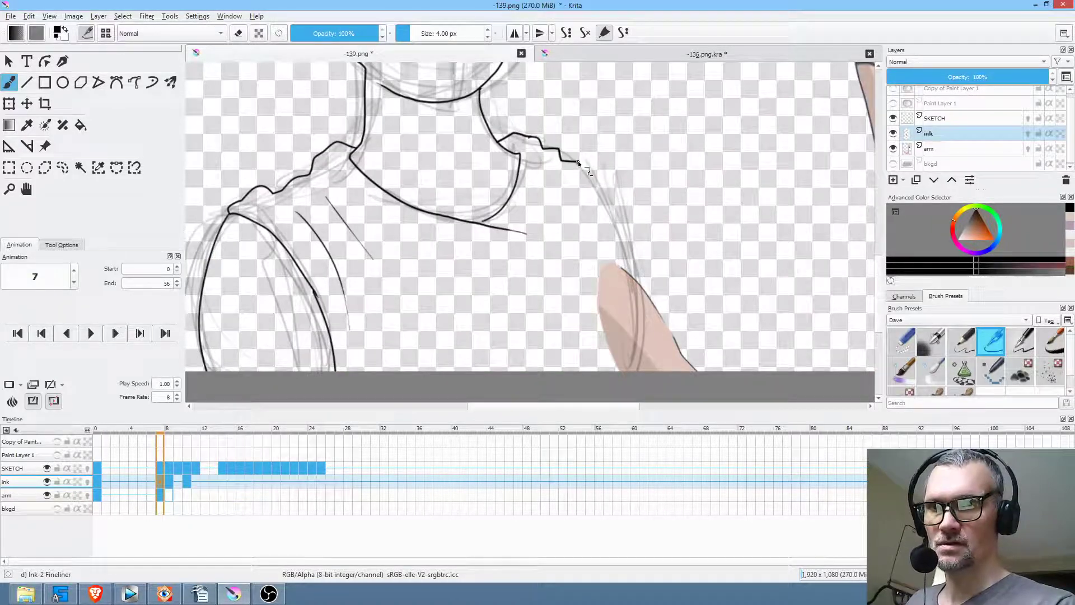
# Step: Ink the right side edge of the top at frame 7 from the shoulder down across the arm to the canvas border
pyautogui.press('Home')
pyautogui.press('.')
pyautogui.moveTo(584, 167)
pyautogui.mouseDown()
pyautogui.moveTo(616, 241)
pyautogui.moveTo(626, 370)
pyautogui.mouseUp()
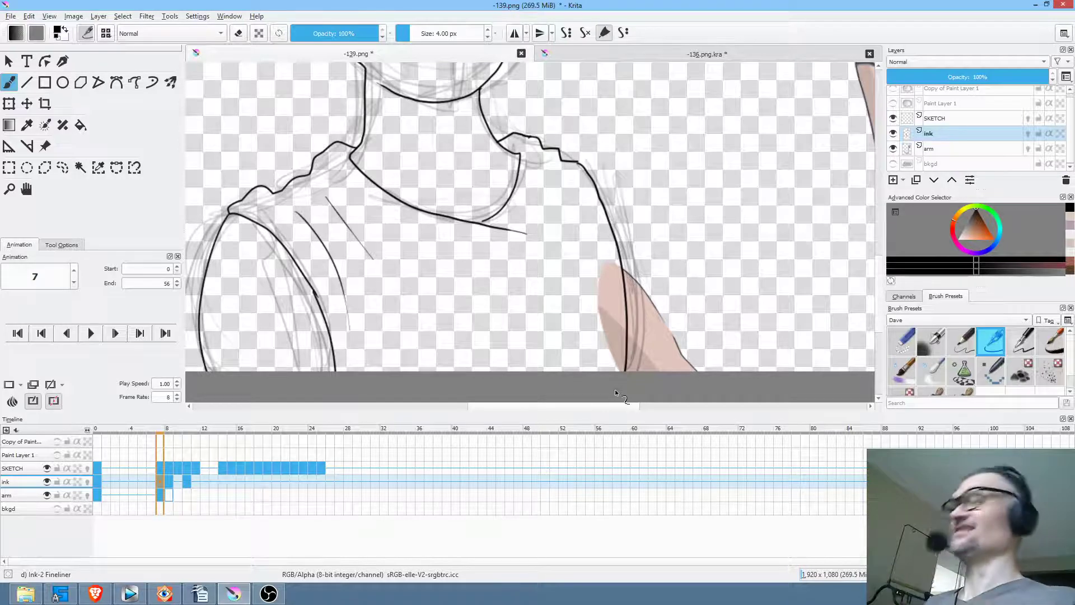
# Step: Ink a curved drape fold below the neckline at frame 7, modelled on the fold at frame 0
pyautogui.press(',')
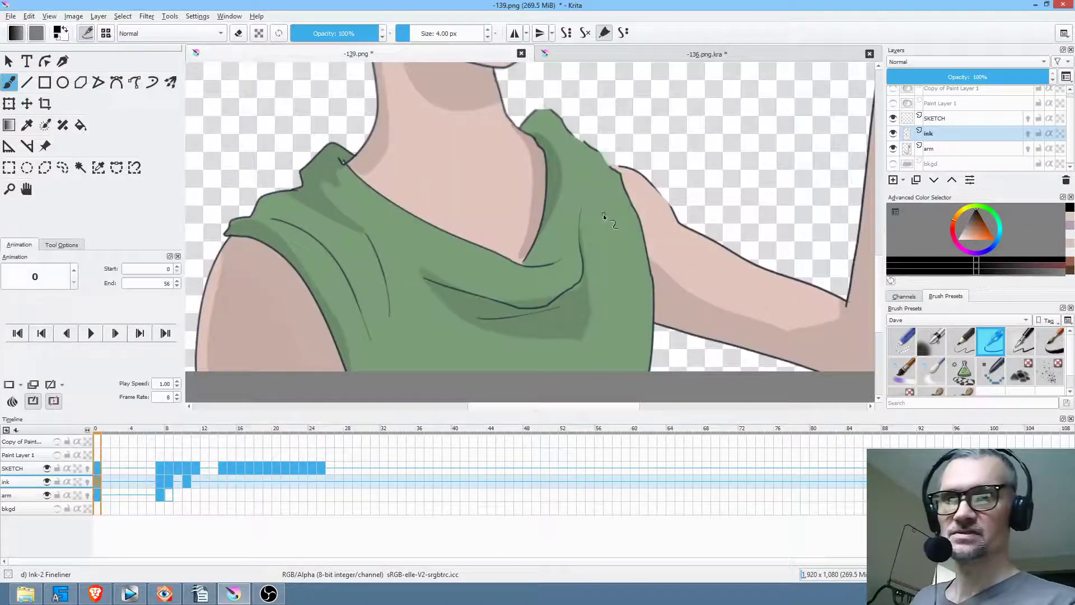
pyautogui.press('.')
pyautogui.press(',')
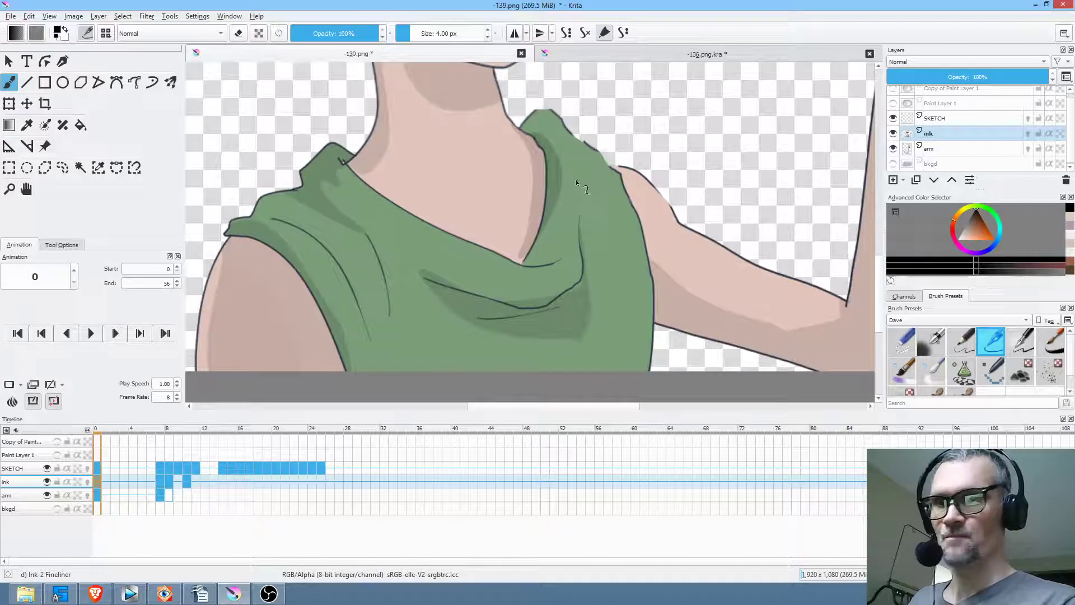
pyautogui.press('.')
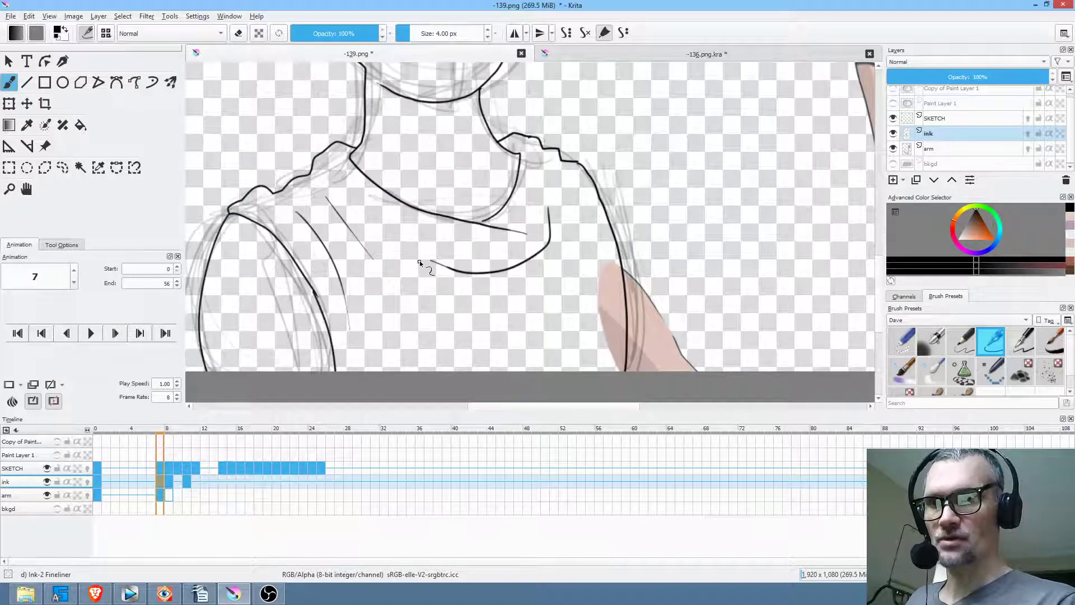
# Step: Ink the matching curved drape fold below the neckline at frames 8 and 10
pyautogui.press('.')
pyautogui.moveTo(521, 225)
pyautogui.mouseDown()
pyautogui.moveTo(475, 267)
pyautogui.moveTo(400, 276)
pyautogui.mouseUp()
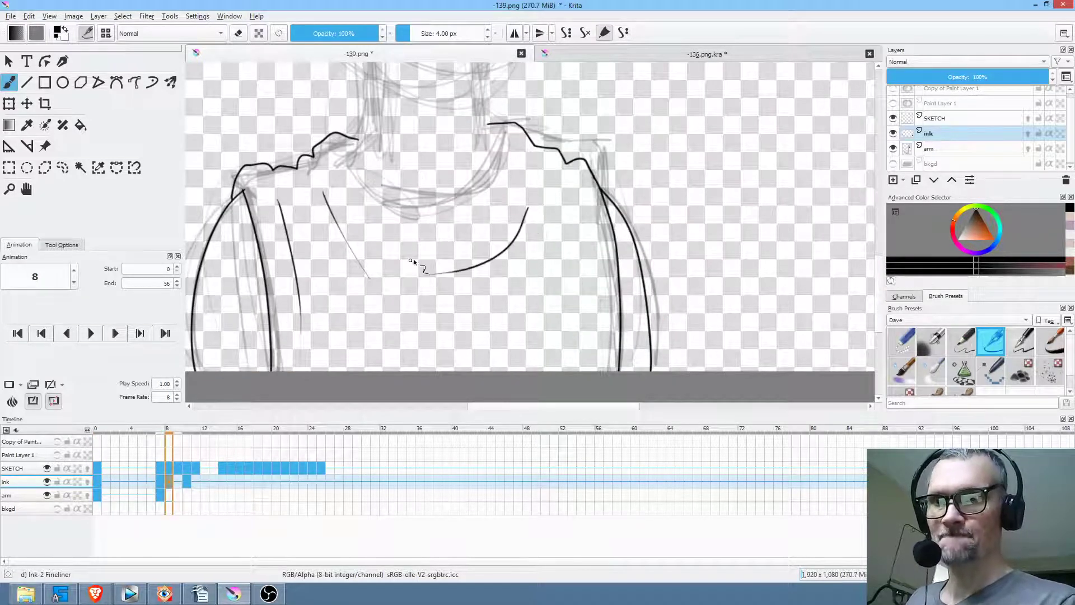
pyautogui.press('.')
pyautogui.moveTo(511, 227); pyautogui.dragTo(419, 298)
pyautogui.press(',')
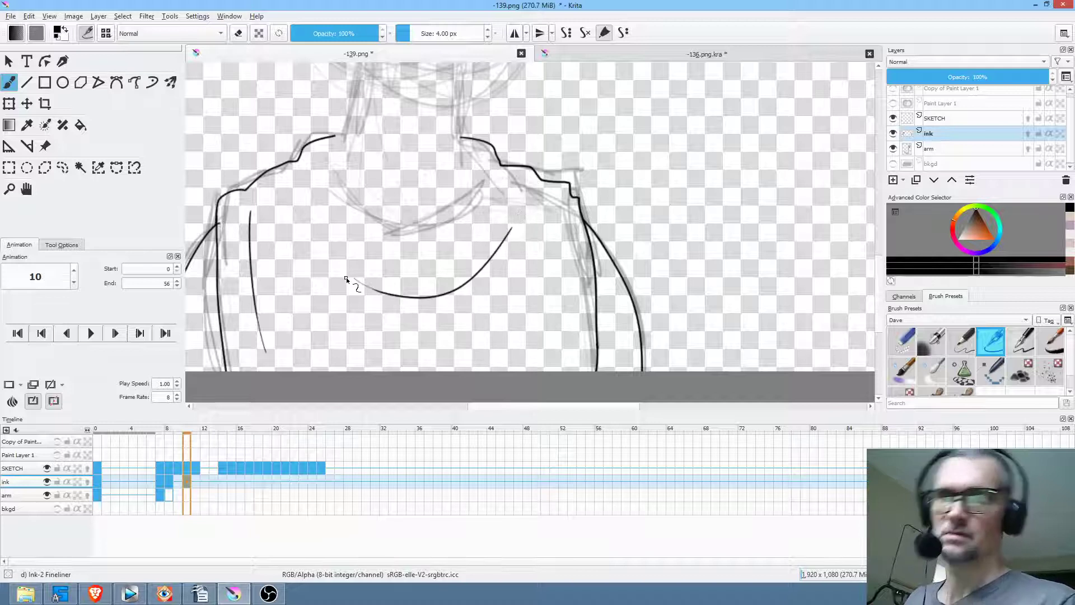
# Step: Ink the lower curve of the neckline at frame 8, checking it against frame 7
pyautogui.press(',')
pyautogui.press(',')
pyautogui.press('.')
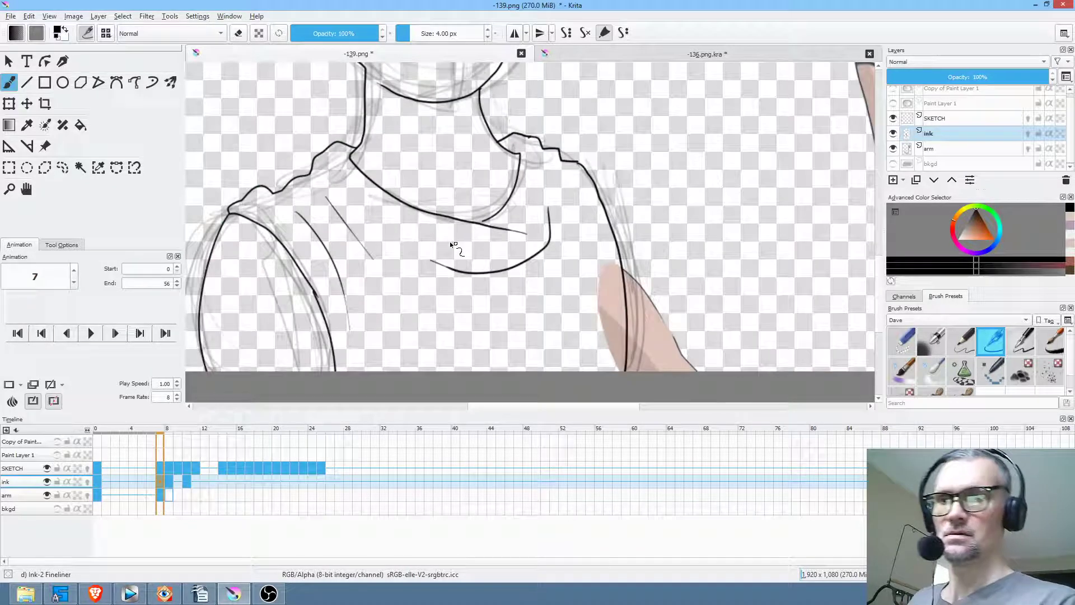
pyautogui.press('.')
pyautogui.moveTo(365, 185)
pyautogui.mouseDown()
pyautogui.moveTo(410, 217)
pyautogui.moveTo(492, 212)
pyautogui.mouseUp()
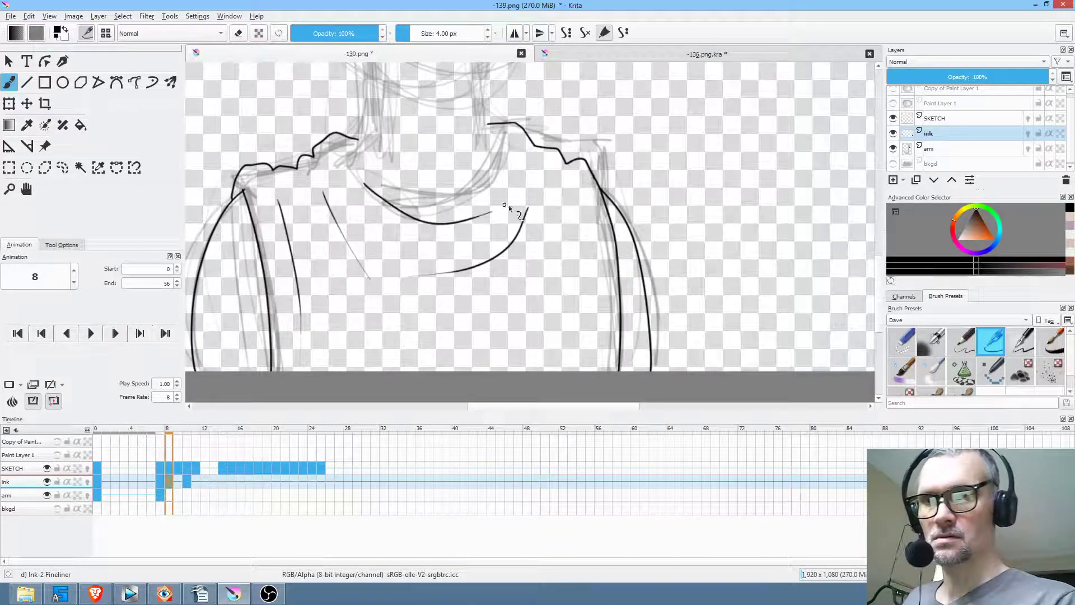
# Step: Ink the lower curve of the neckline at frame 10, following the one at frame 8
pyautogui.press('Left')
pyautogui.press('Right')
pyautogui.press('Right')
pyautogui.press('Right')
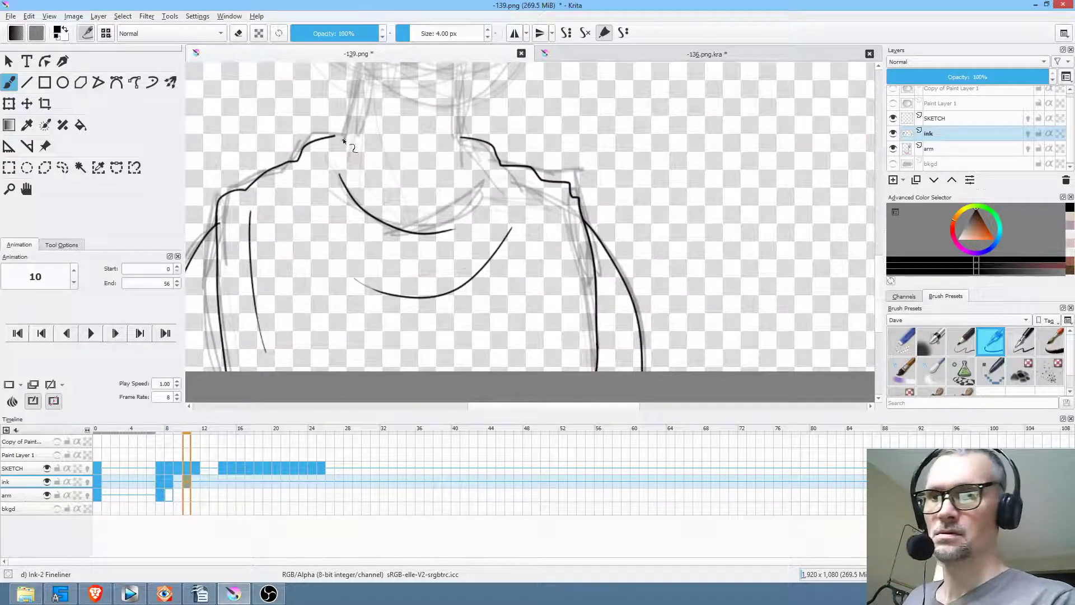
# Step: Compare the inked torso across frames 0, 7, 8 and 10 to check the motion
pyautogui.press('Left')
pyautogui.press('Left')
pyautogui.press('Left')
pyautogui.press('Right')
pyautogui.moveTo(647, 255)
pyautogui.mouseDown()
pyautogui.moveTo(664, 157)
pyautogui.moveTo(674, 247)
pyautogui.mouseUp()
pyautogui.press('Left')
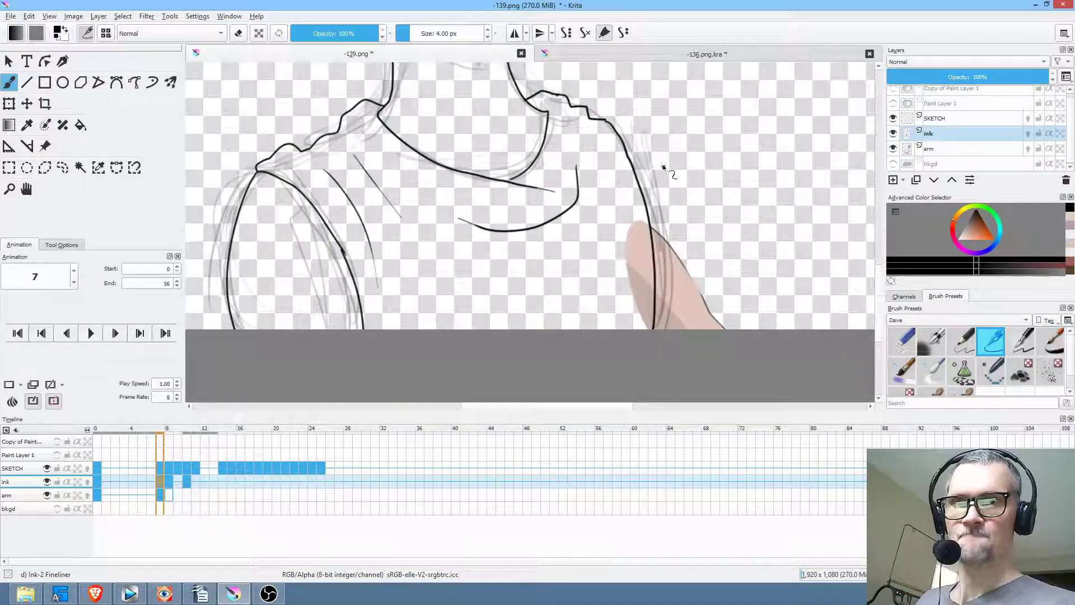
pyautogui.press('Left')
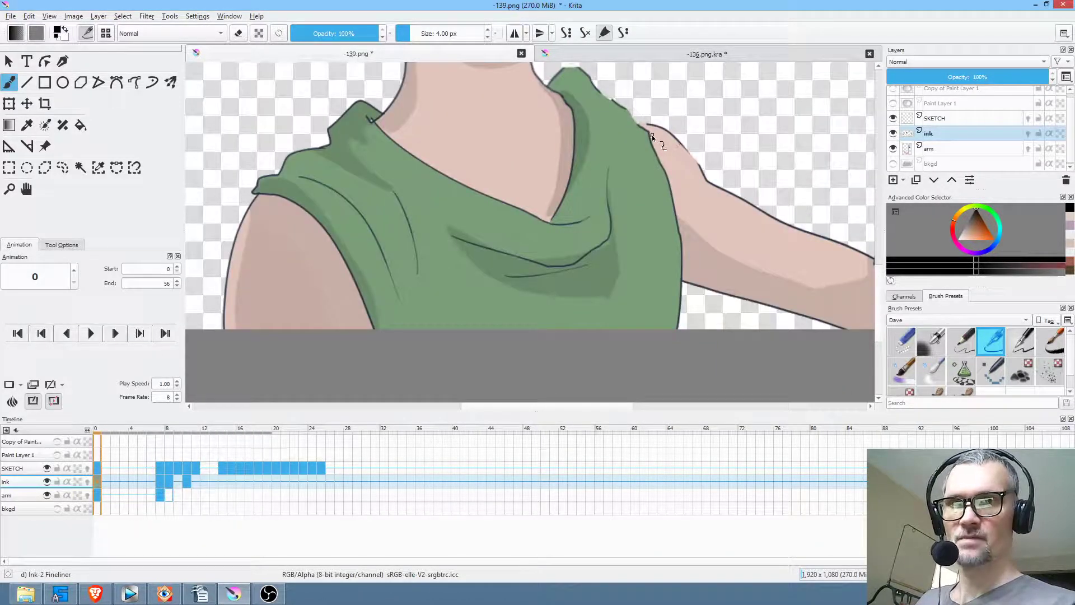
pyautogui.press('Right')
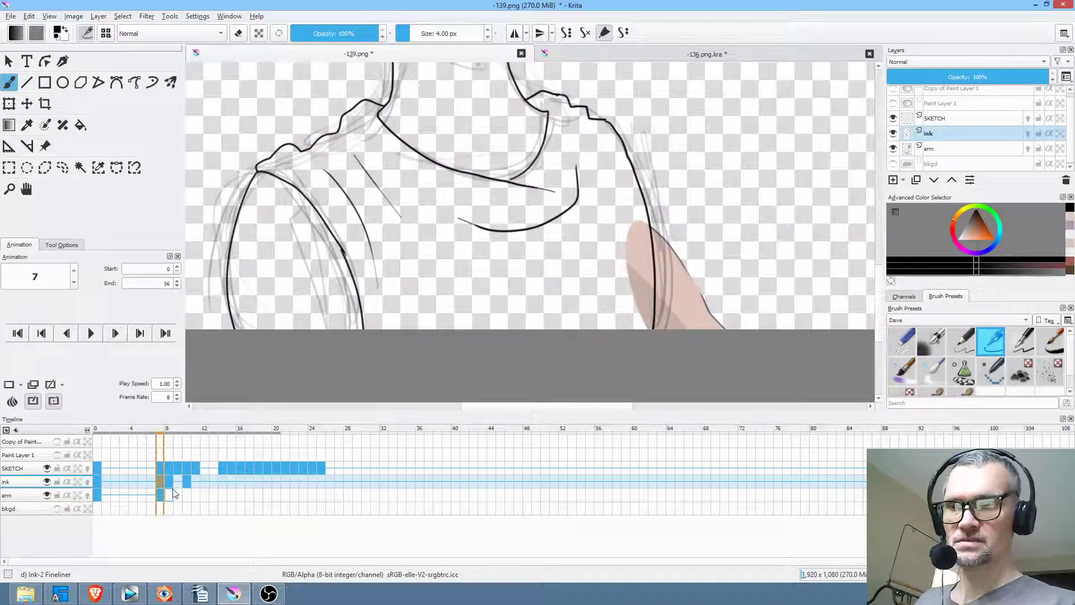
pyautogui.press('Right')
pyautogui.press('Right')
pyautogui.press('Right')
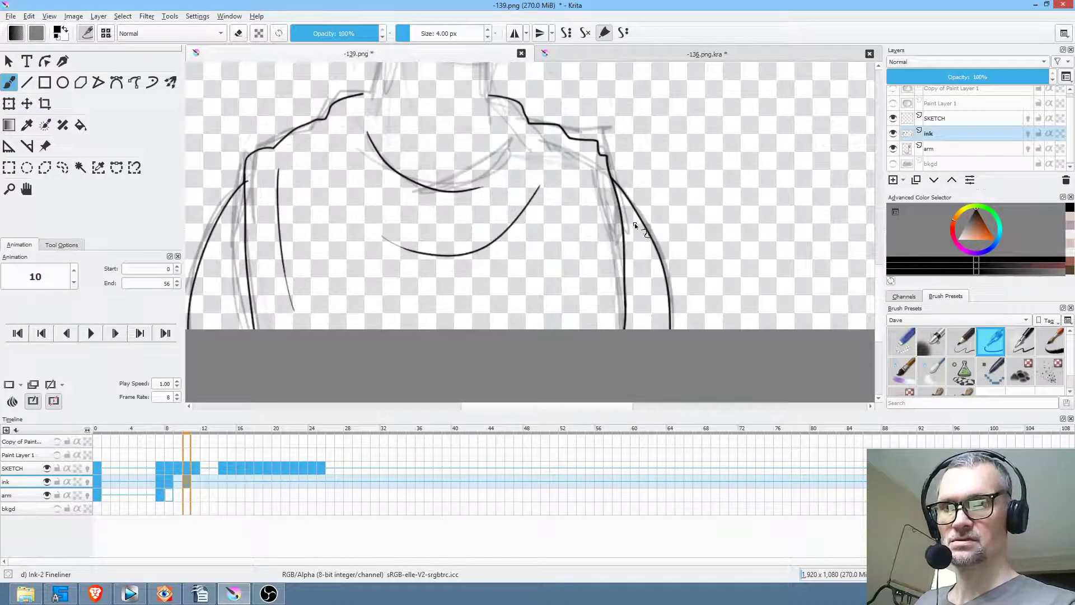
pyautogui.press('Left')
pyautogui.press('Left')
pyautogui.press('Left')
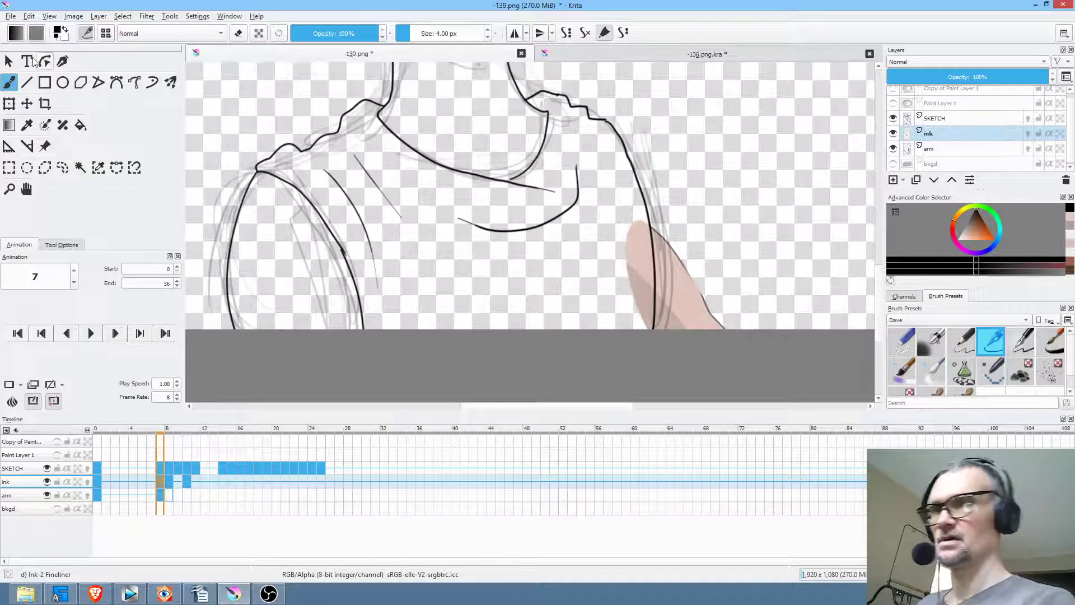
# Step: Save the image as a PNG with the alpha channel stored, and also as a Krita file
pyautogui.click(11, 16)
pyautogui.click(25, 68)
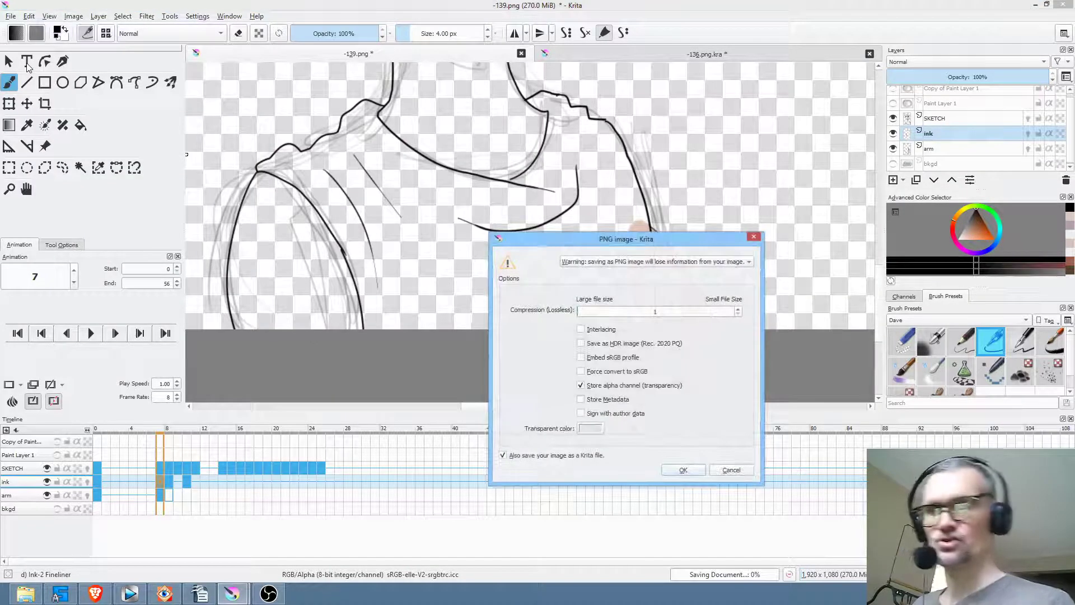
pyautogui.click(688, 467)
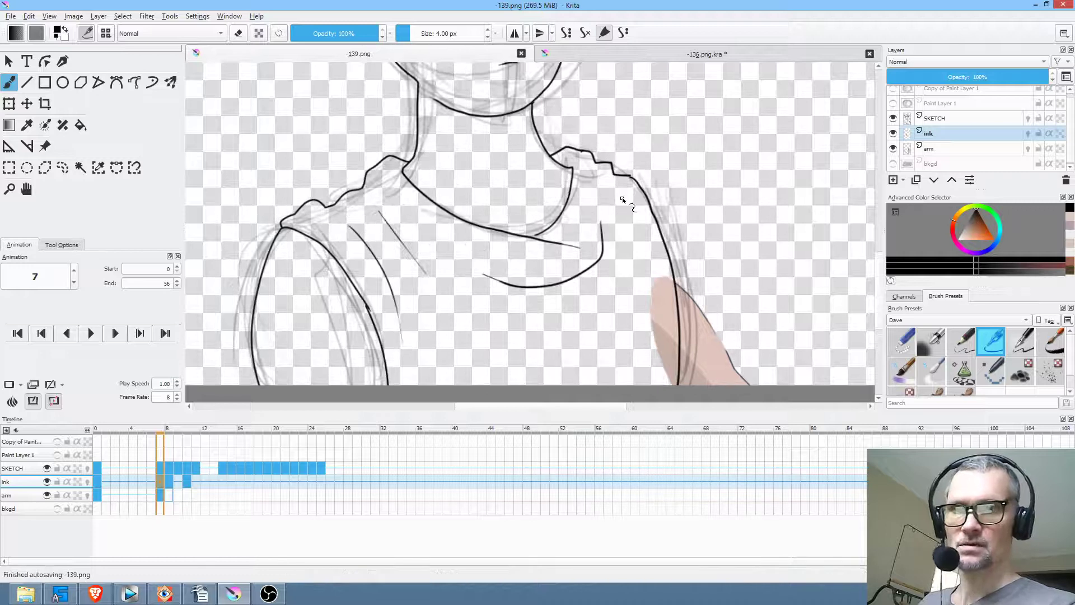
# Step: Ink a diagonal cloth fold to the left of the neckline at frame 10, matching the one at frame 8
pyautogui.press('.')
pyautogui.press('.')
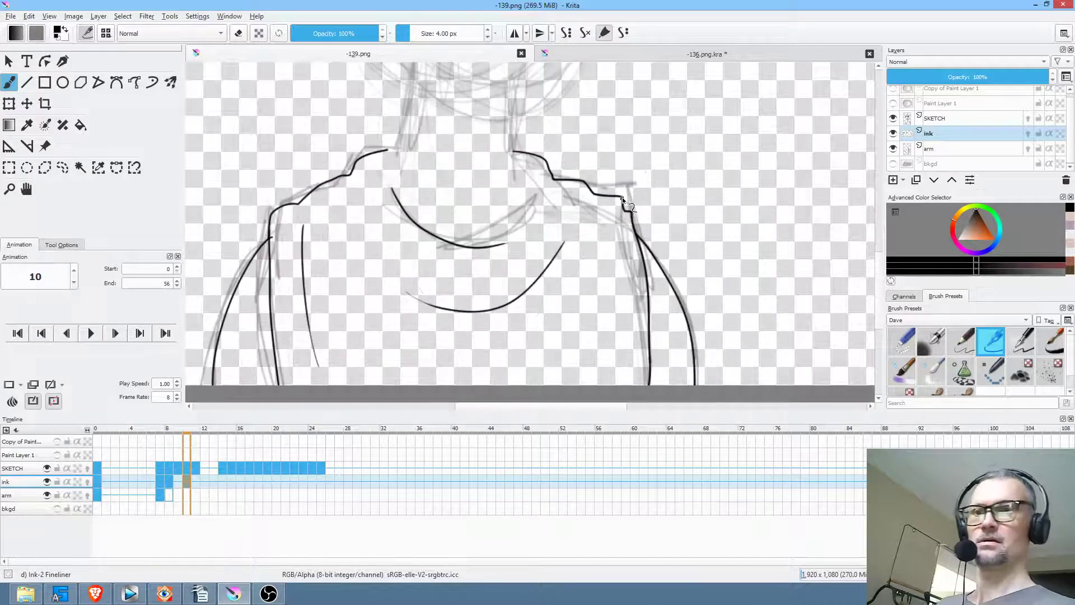
pyautogui.press(',')
pyautogui.press(',')
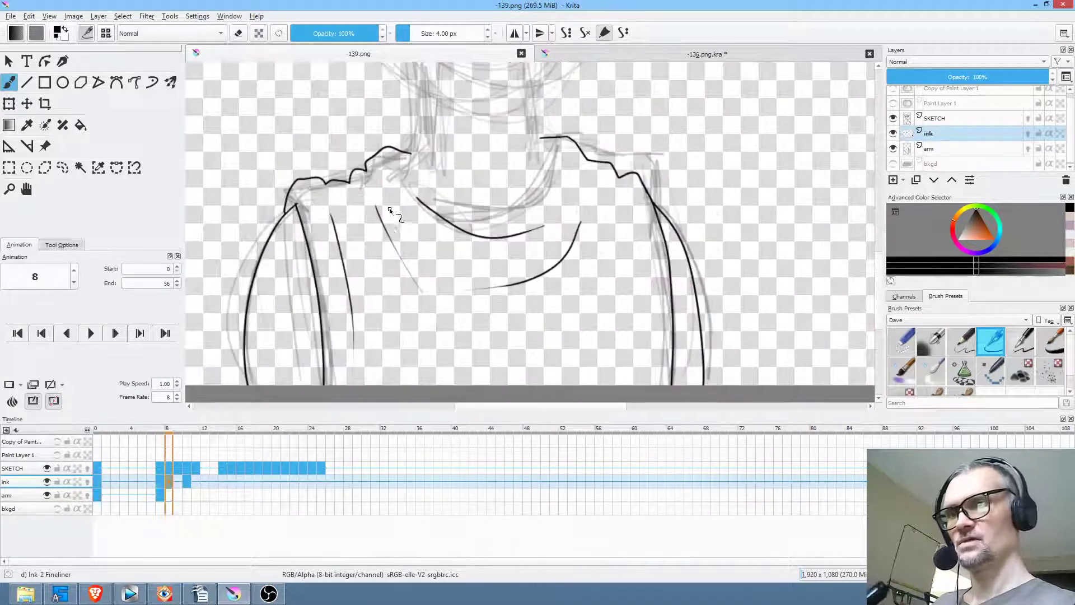
pyautogui.press('.')
pyautogui.press('.')
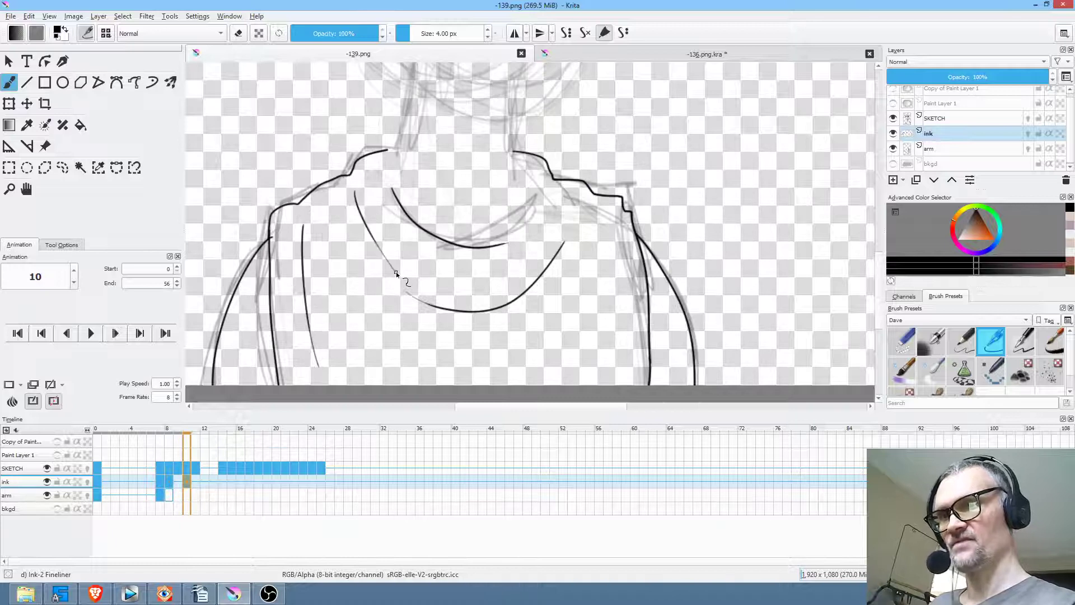
# Step: Extend the left end of the neckline at frame 8 up to the shoulder
pyautogui.press(',')
pyautogui.press(',')
pyautogui.press(',')
pyautogui.press('.')
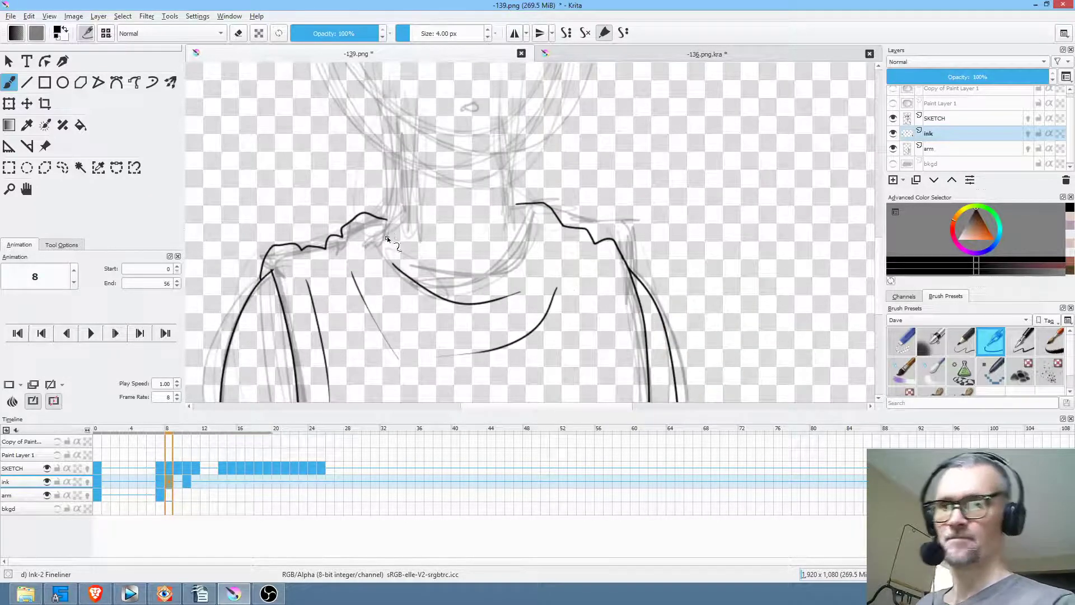
pyautogui.moveTo(381, 228); pyautogui.dragTo(412, 280)
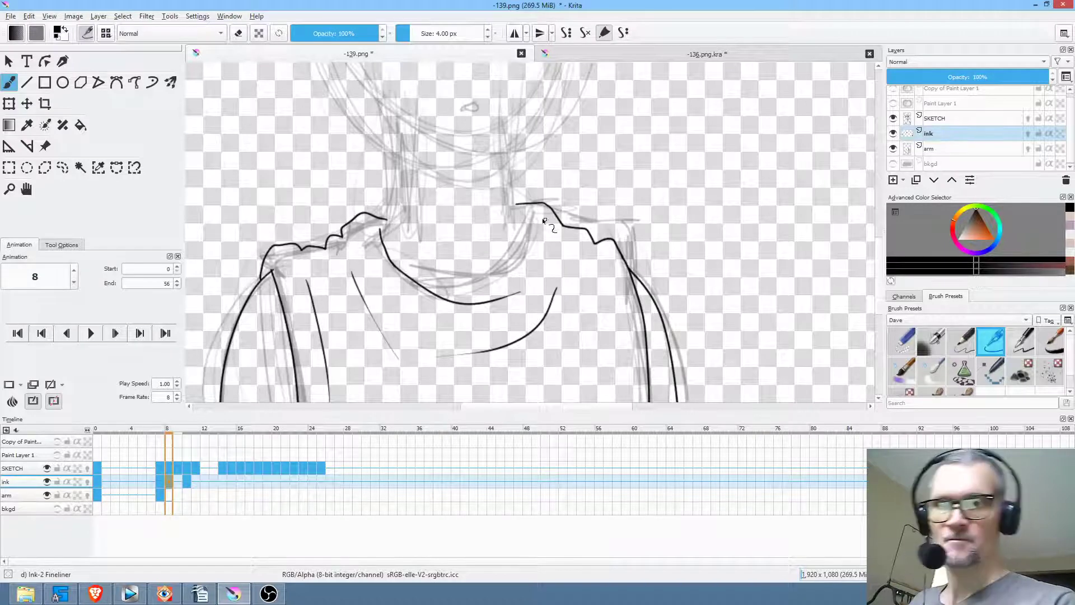
# Step: Ink the right side of the neckline at frame 10, from the lower curve up towards the neck
pyautogui.press(',')
pyautogui.press('.')
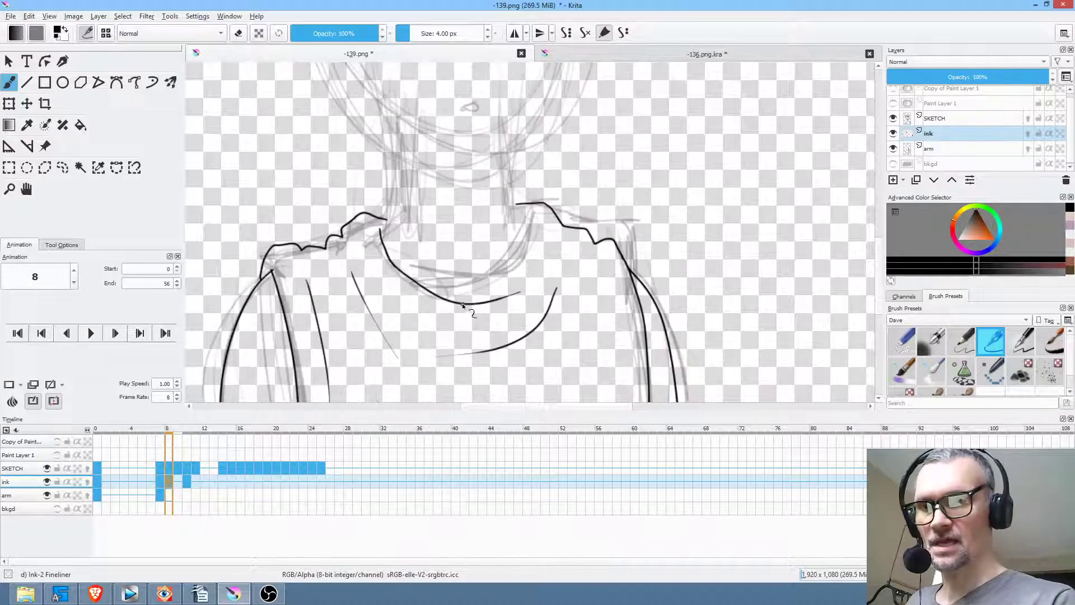
pyautogui.press('.')
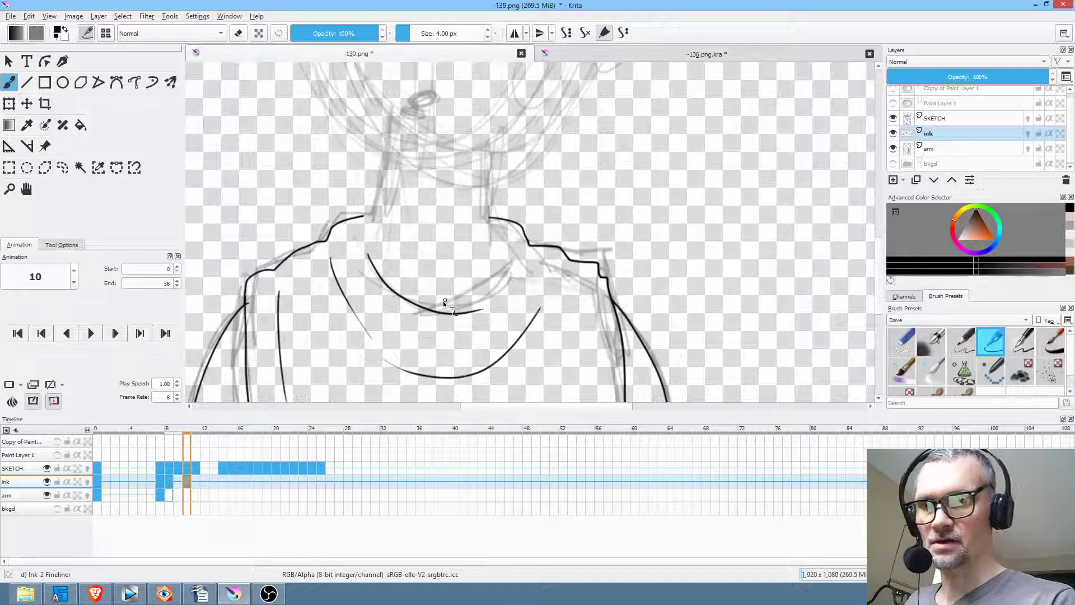
pyautogui.moveTo(430, 310); pyautogui.dragTo(500, 247)
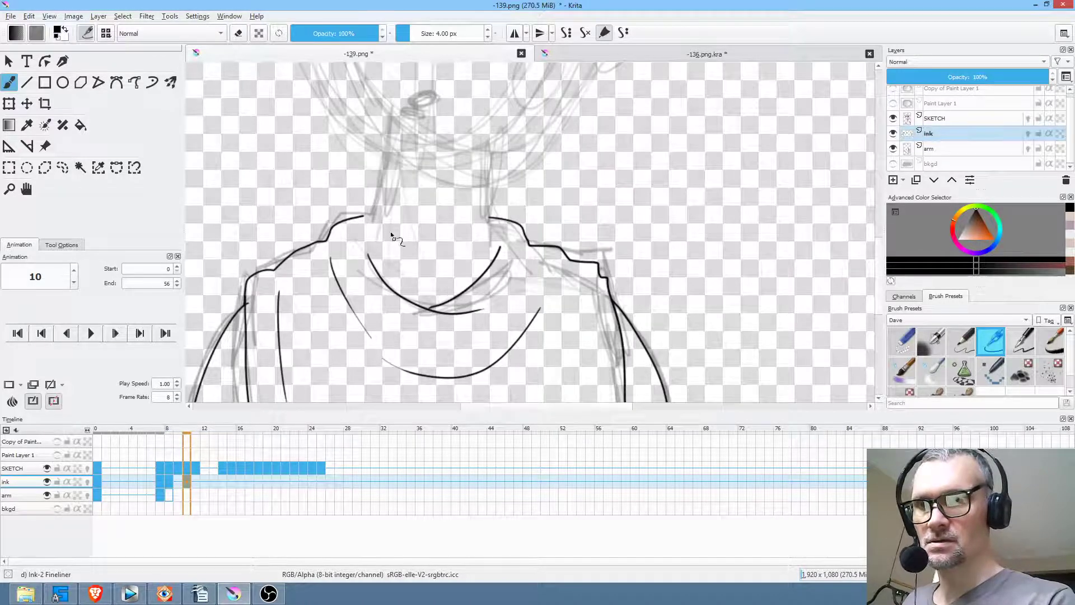
# Step: Ink the left side of the neck at frame 8, curving down from the jaw to the shoulder and neckline
pyautogui.press(',')
pyautogui.press(',')
pyautogui.press(',')
pyautogui.press('.')
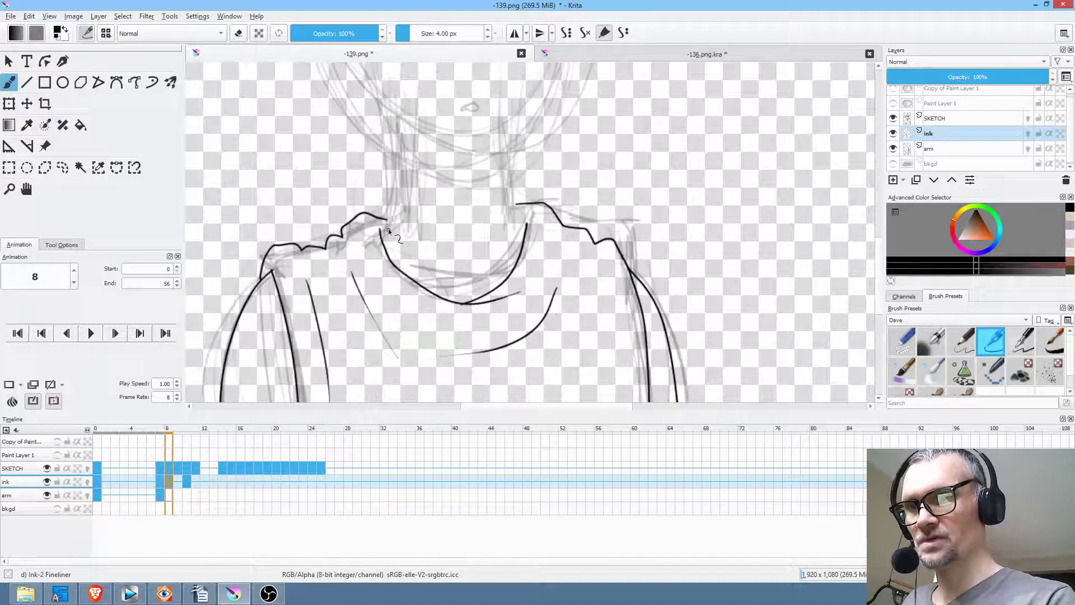
pyautogui.press(',')
pyautogui.press('.')
pyautogui.moveTo(398, 132)
pyautogui.mouseDown()
pyautogui.moveTo(394, 210)
pyautogui.moveTo(381, 230)
pyautogui.mouseUp()
# Step: Ink the left side of the neck at frame 10 and join it to the left end of the neckline
pyautogui.press('.')
pyautogui.press('.')
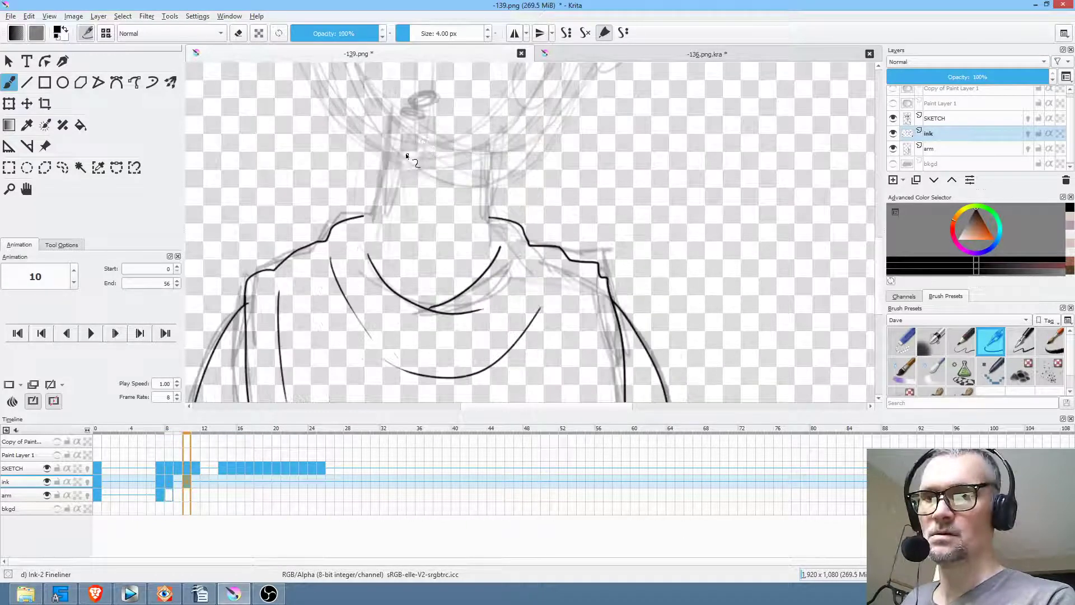
pyautogui.moveTo(390, 118); pyautogui.dragTo(388, 169)
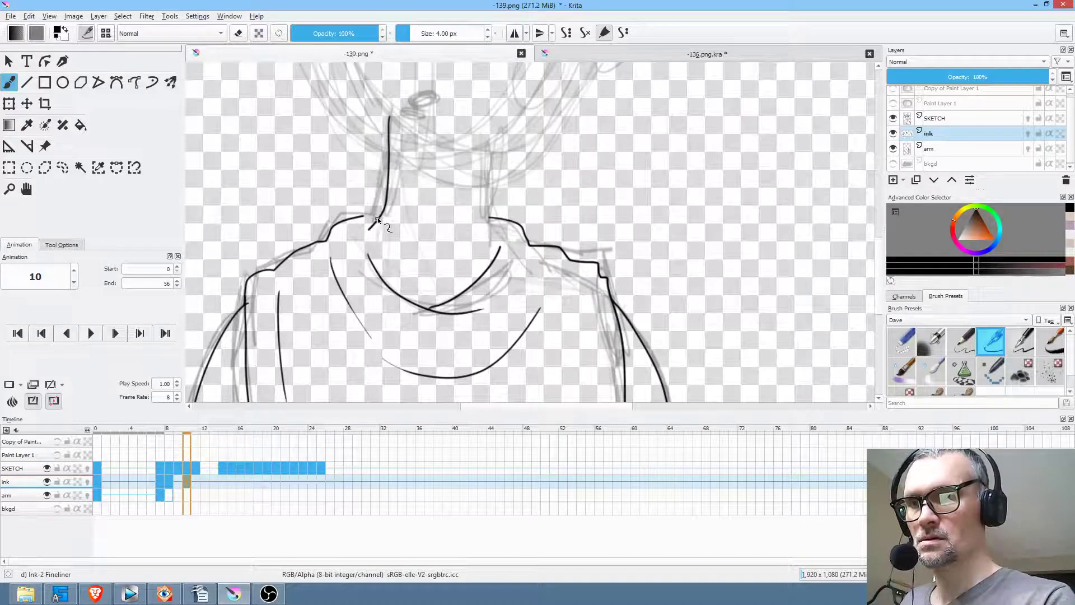
pyautogui.moveTo(374, 222); pyautogui.dragTo(371, 268)
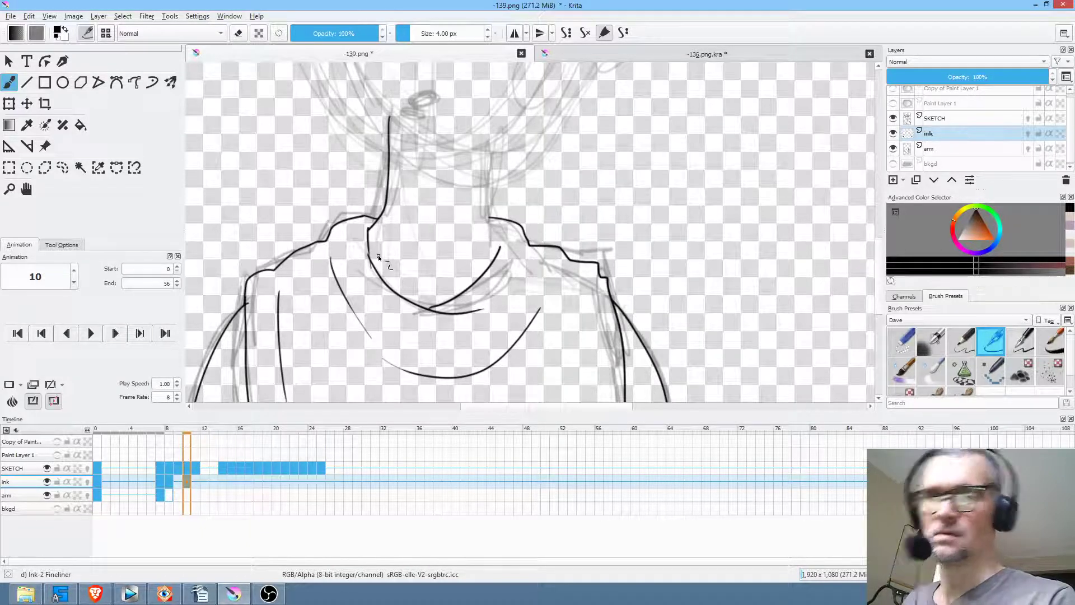
# Step: Compare the neck and neckline at frames 8 and 10 with the coloured drawing at frame 0
pyautogui.press(',')
pyautogui.press(',')
pyautogui.press('.')
pyautogui.press('.')
pyautogui.press(',')
pyautogui.press(',')
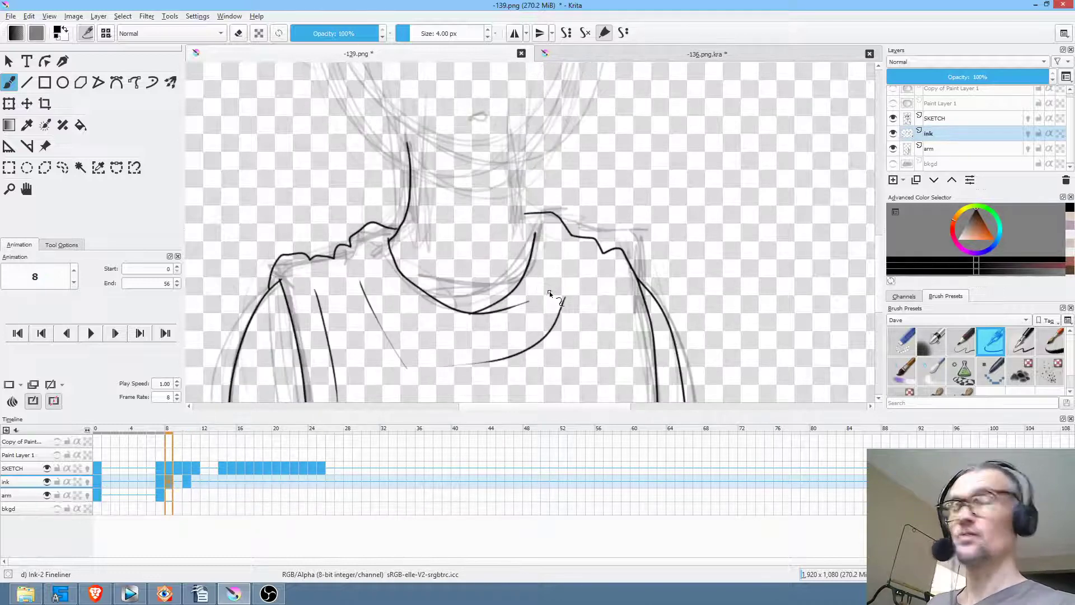
pyautogui.press('Home')
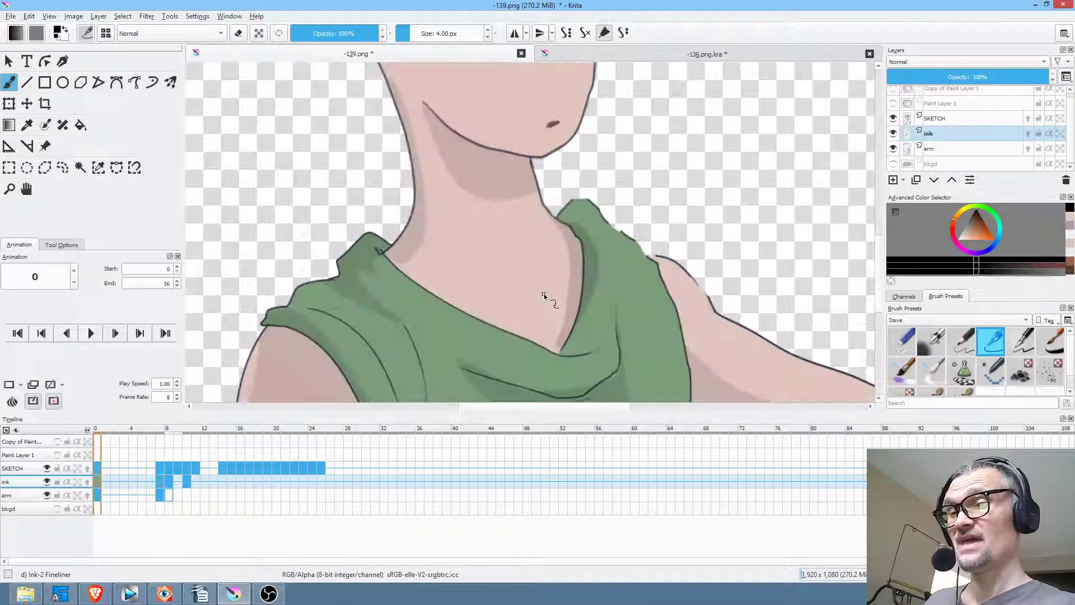
pyautogui.press('.')
pyautogui.press('.')
pyautogui.press('.')
pyautogui.press('.')
pyautogui.press('.')
pyautogui.press('.')
pyautogui.press('.')
pyautogui.press('.')
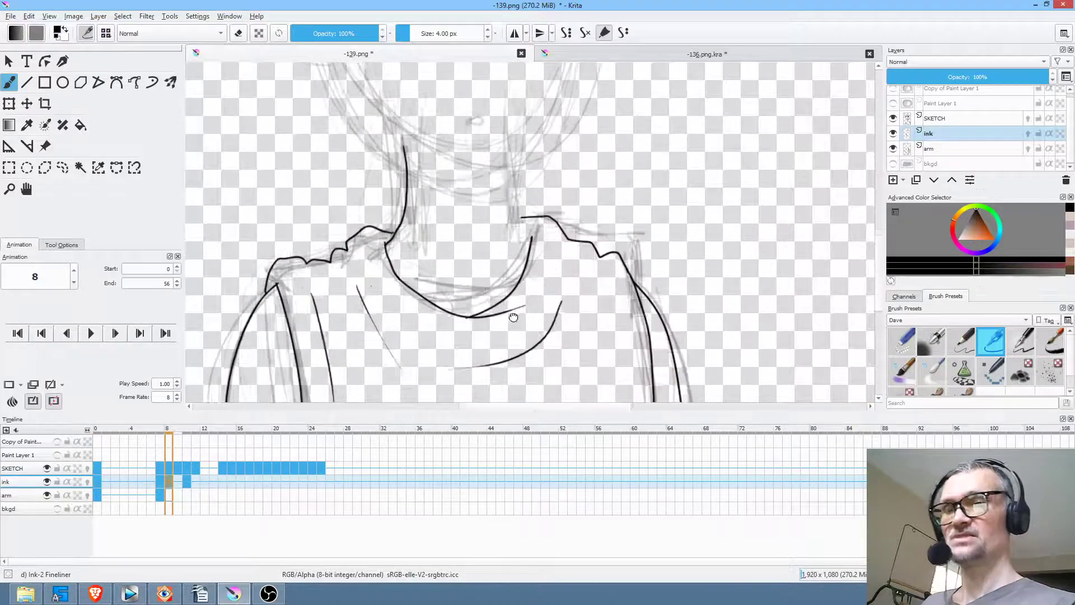
# Step: Ink the right side of the neck at frames 8 and 10, running down into the right end of the neckline
pyautogui.moveTo(469, 187); pyautogui.dragTo(469, 204)
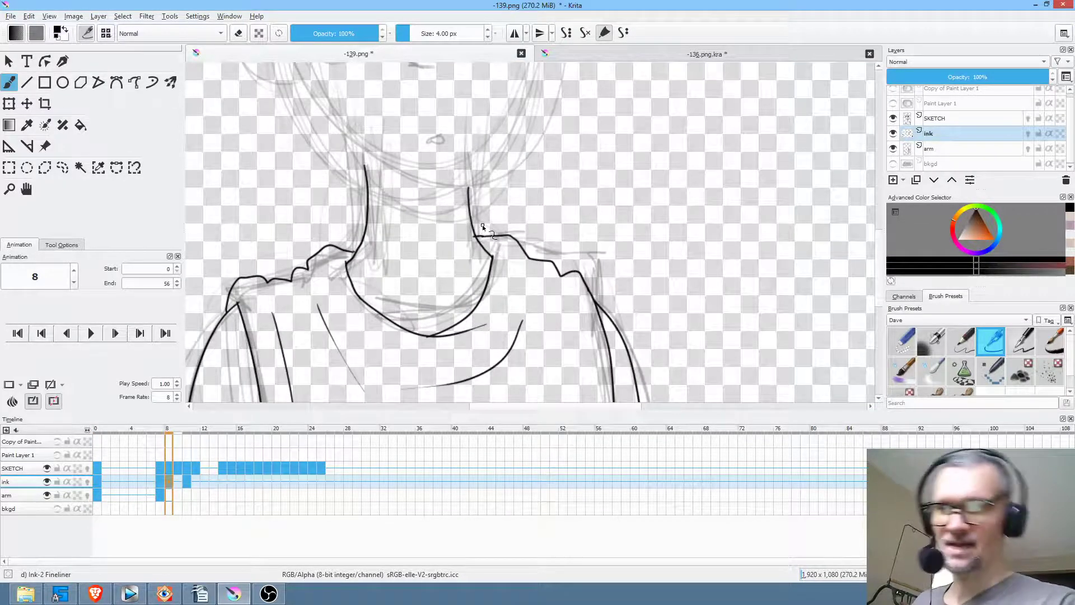
pyautogui.press('.')
pyautogui.press('.')
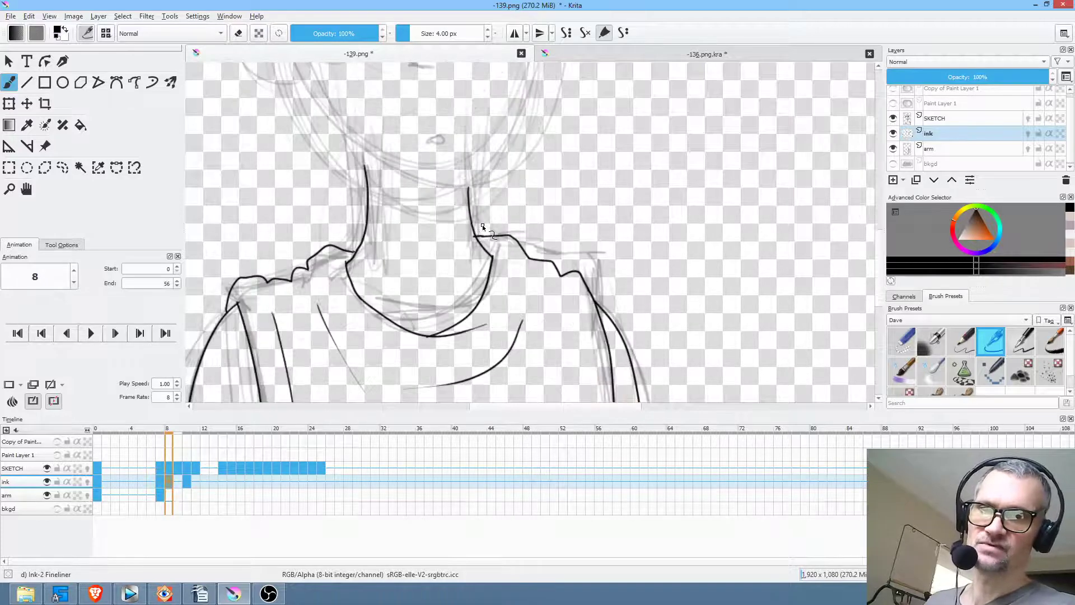
pyautogui.scroll(2, 505, 215)
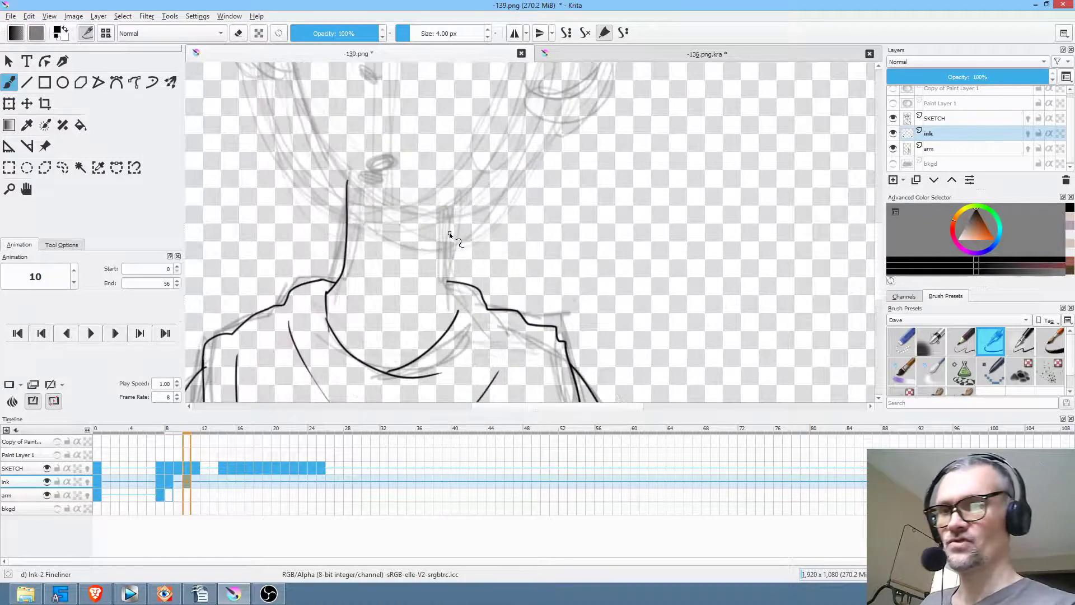
pyautogui.moveTo(449, 223); pyautogui.dragTo(456, 312)
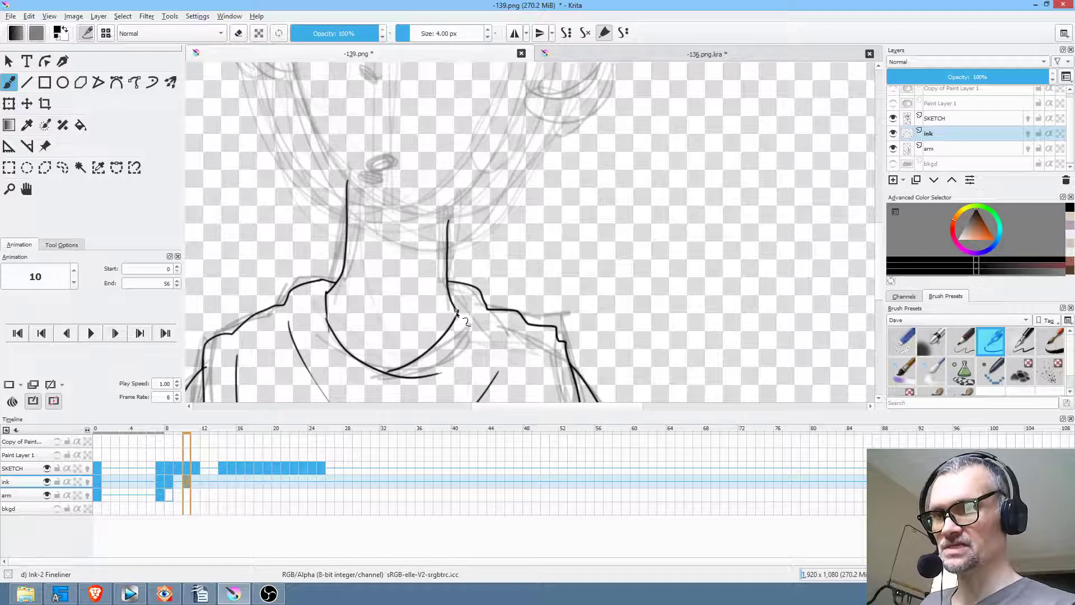
# Step: Flip between frames 0, 7, 8 and 10 to check how the neck, neckline and shoulders move
pyautogui.press('Left')
pyautogui.press('Left')
pyautogui.press('Left')
pyautogui.press('Right')
pyautogui.press('Left')
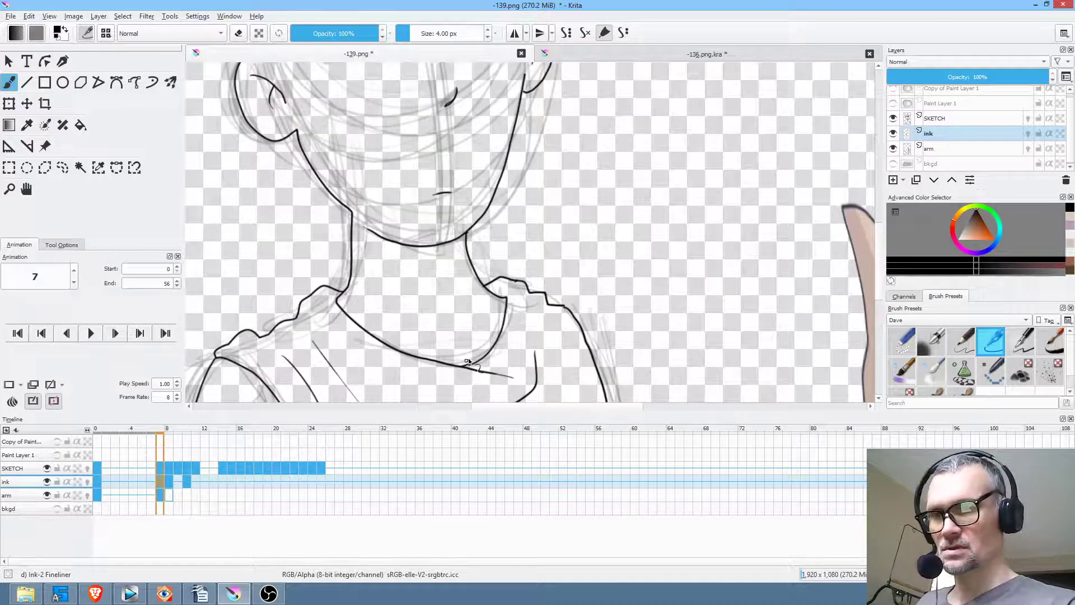
pyautogui.press('Right')
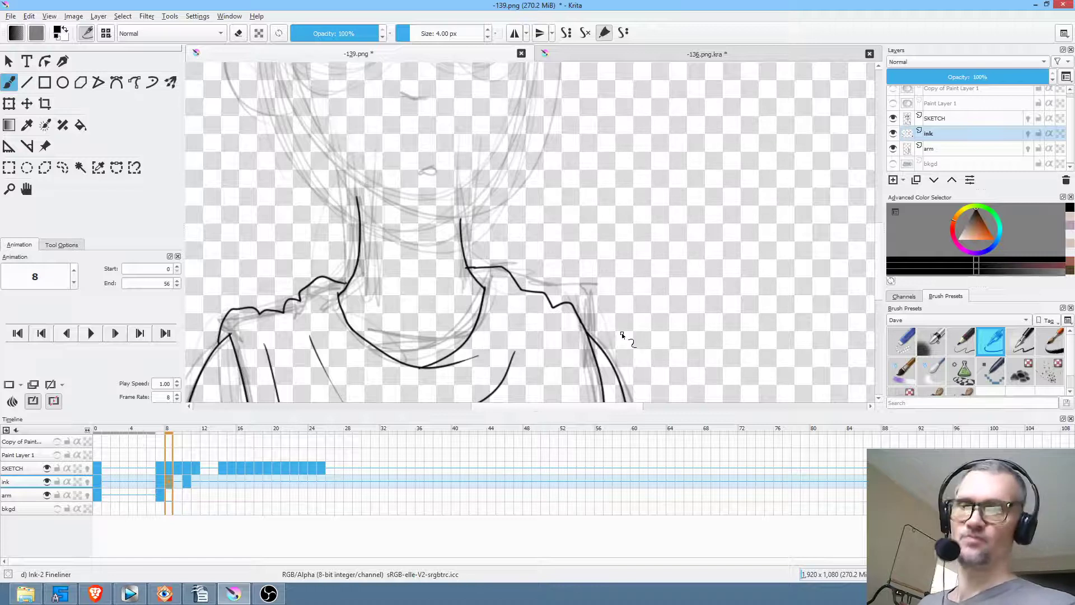
pyautogui.press('Left')
pyautogui.press('Home')
pyautogui.press('.')
pyautogui.press('.')
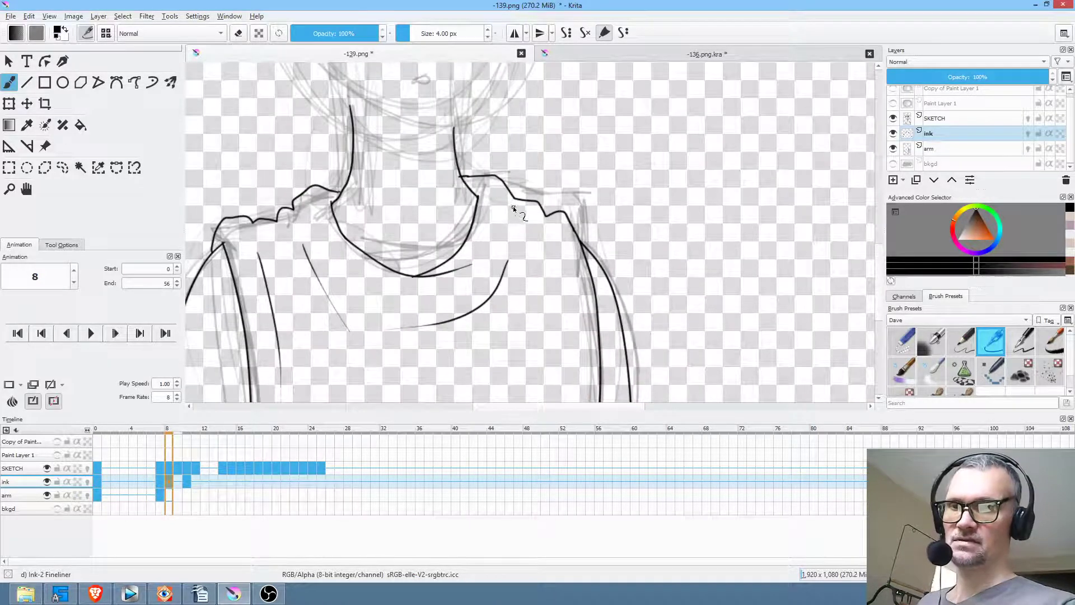
pyautogui.press('.')
pyautogui.press('.')
pyautogui.press('.')
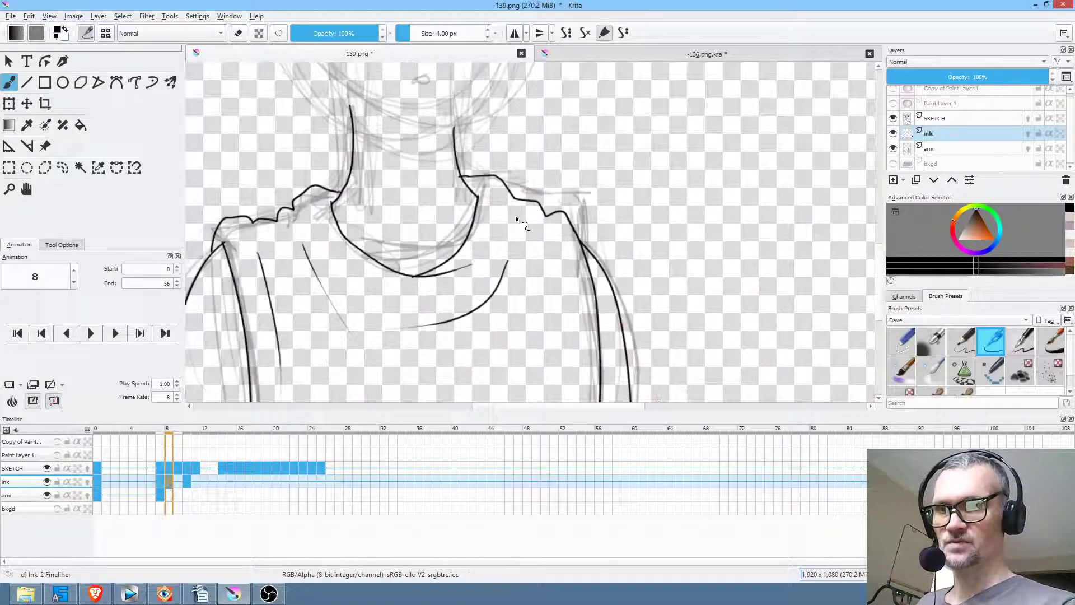
pyautogui.press('.')
pyautogui.moveTo(484, 227); pyautogui.dragTo(491, 256)
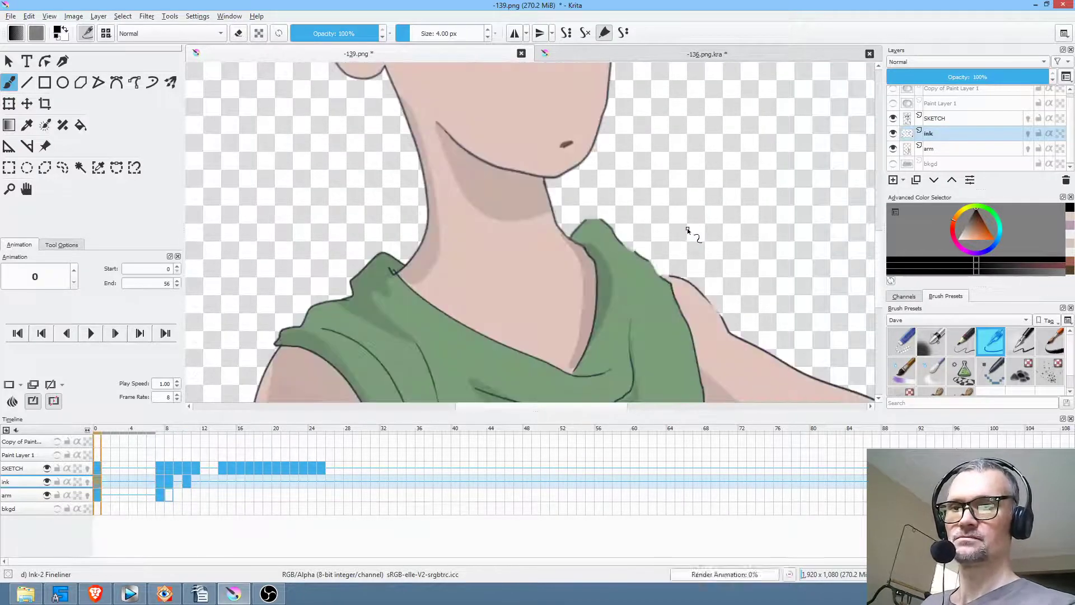
pyautogui.press('.')
pyautogui.press('.')
pyautogui.press('.')
pyautogui.press(',')
pyautogui.press(',')
pyautogui.press(',')
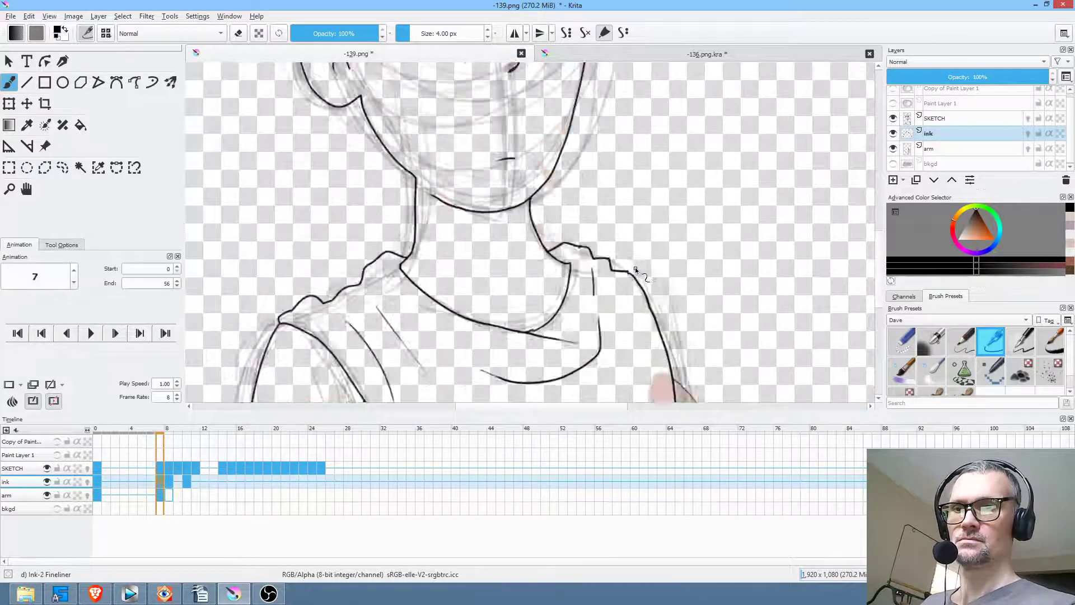
# Step: Examine the whole head and raised hand from frame 0 through frame 7
pyautogui.press('Home')
pyautogui.scroll(-4, 620, 271)
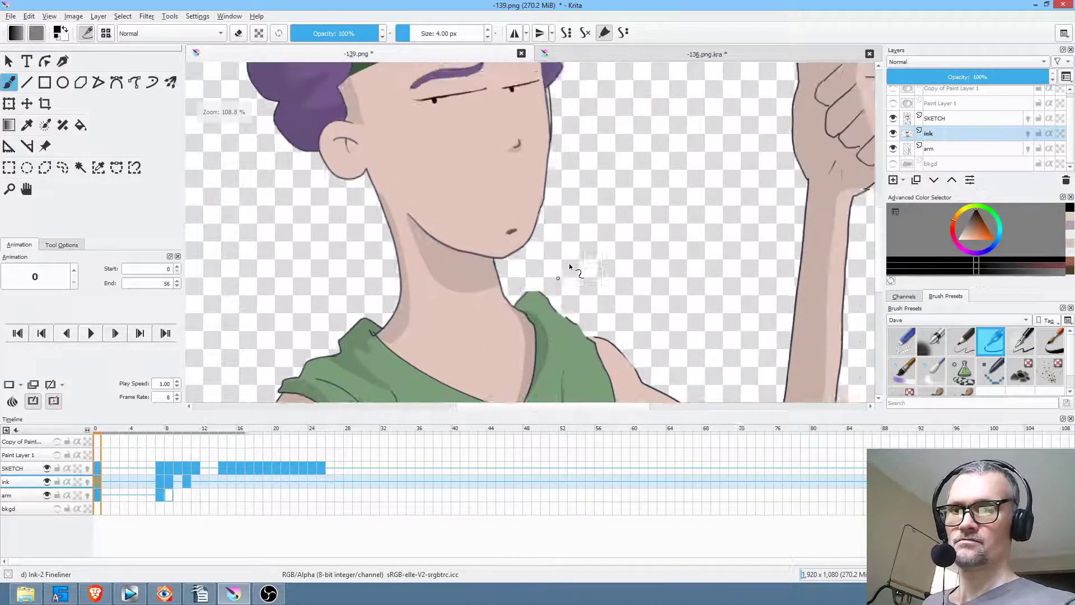
pyautogui.hscroll(2, 574, 263)
pyautogui.press('.')
pyautogui.press('.')
pyautogui.press('.')
pyautogui.press('.')
pyautogui.press('.')
pyautogui.press('.')
pyautogui.press('.')
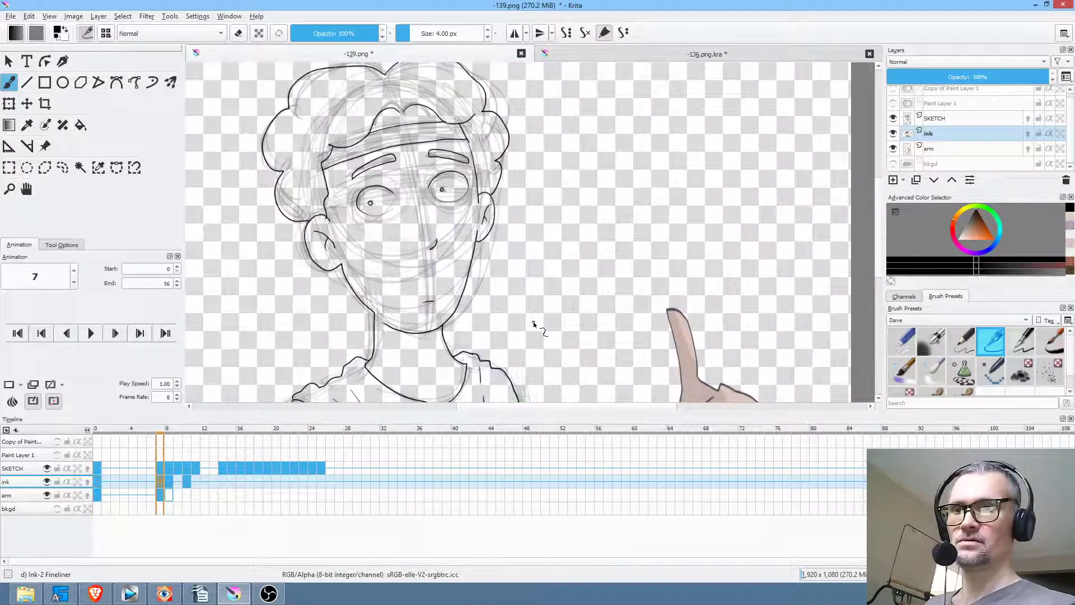
# Step: Ink the curly left outline of the hair at frame 8, from the top parting down to the ear
pyautogui.scroll(2, 482, 202)
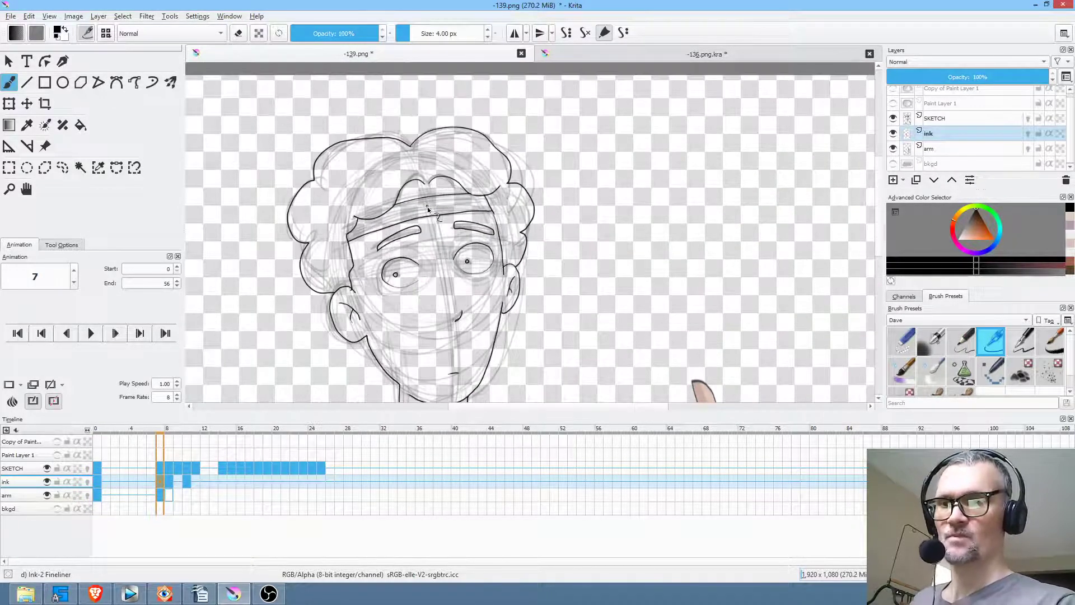
pyautogui.scroll(3, 405, 217)
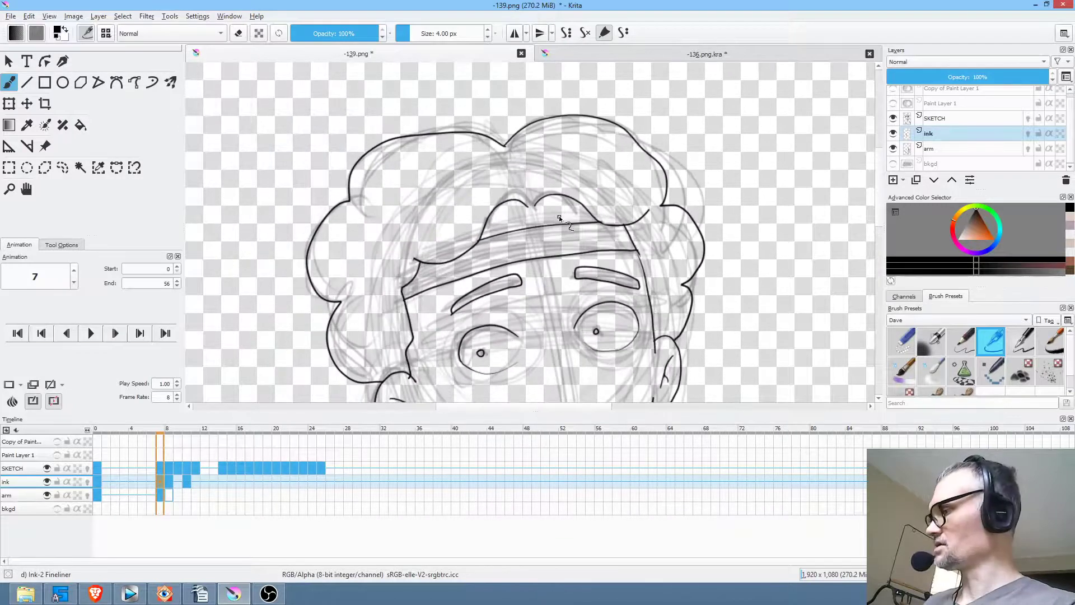
pyautogui.press('.')
pyautogui.press(',')
pyautogui.press('.')
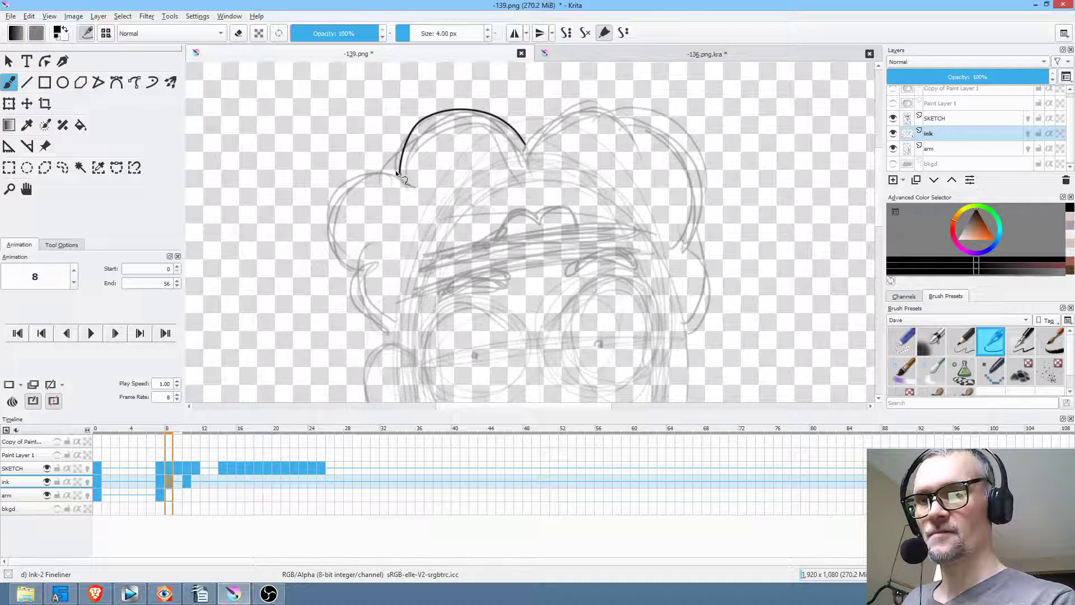
pyautogui.moveTo(348, 262)
pyautogui.mouseDown()
pyautogui.moveTo(348, 303)
pyautogui.moveTo(381, 335)
pyautogui.mouseUp()
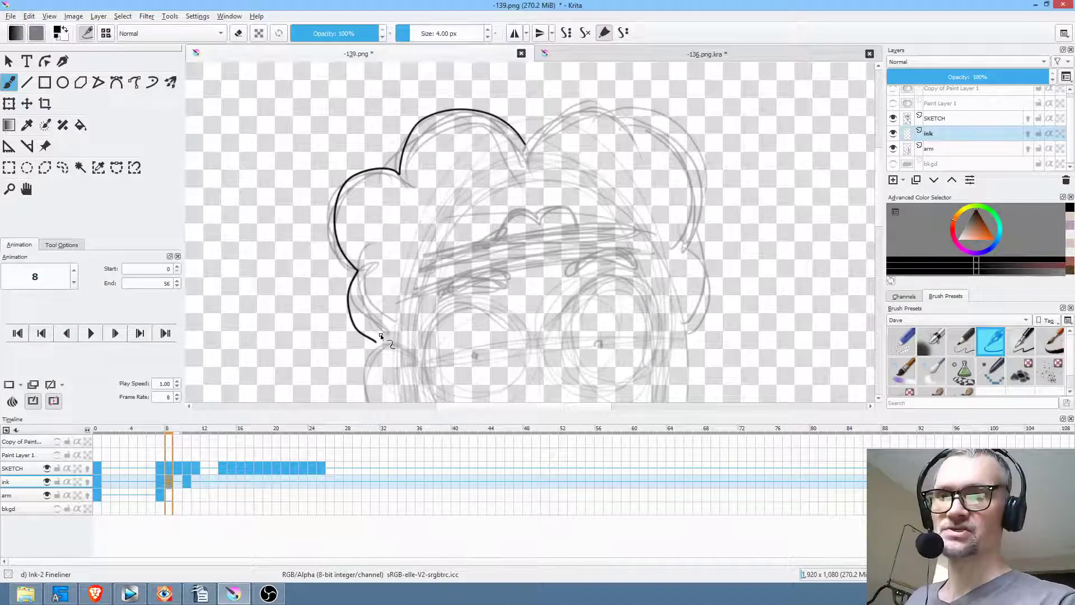
# Step: Ink the curly left outline of the hair at frame 10, from the top parting down to the ear
pyautogui.press(',')
pyautogui.press('.')
pyautogui.press('.')
pyautogui.press('.')
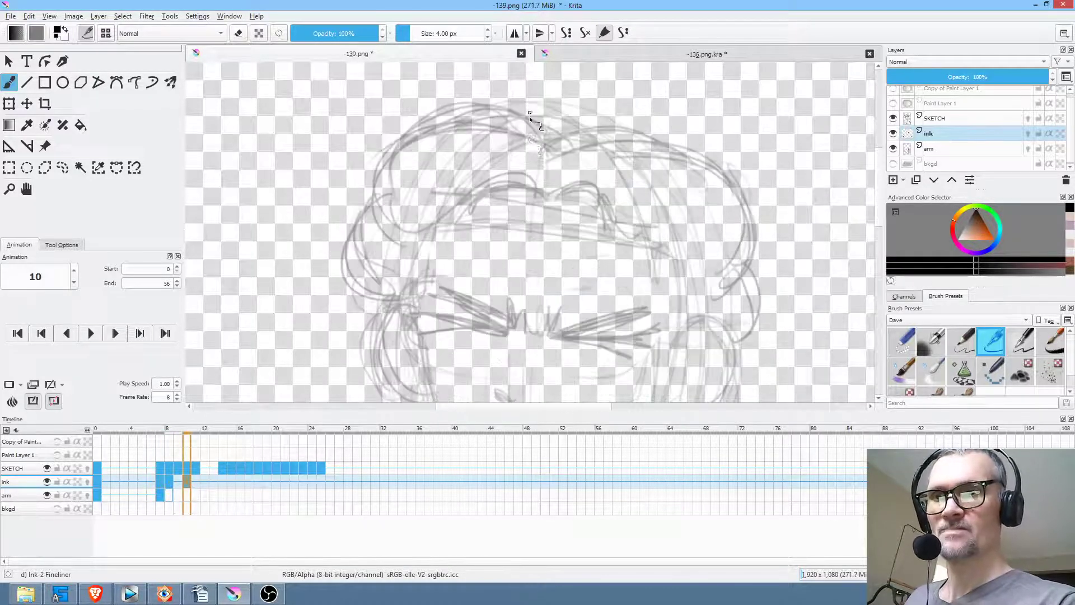
pyautogui.moveTo(559, 136)
pyautogui.mouseDown()
pyautogui.moveTo(527, 122)
pyautogui.moveTo(433, 122)
pyautogui.moveTo(383, 186)
pyautogui.moveTo(386, 201)
pyautogui.moveTo(350, 231)
pyautogui.moveTo(378, 314)
pyautogui.moveTo(368, 365)
pyautogui.moveTo(388, 391)
pyautogui.mouseUp()
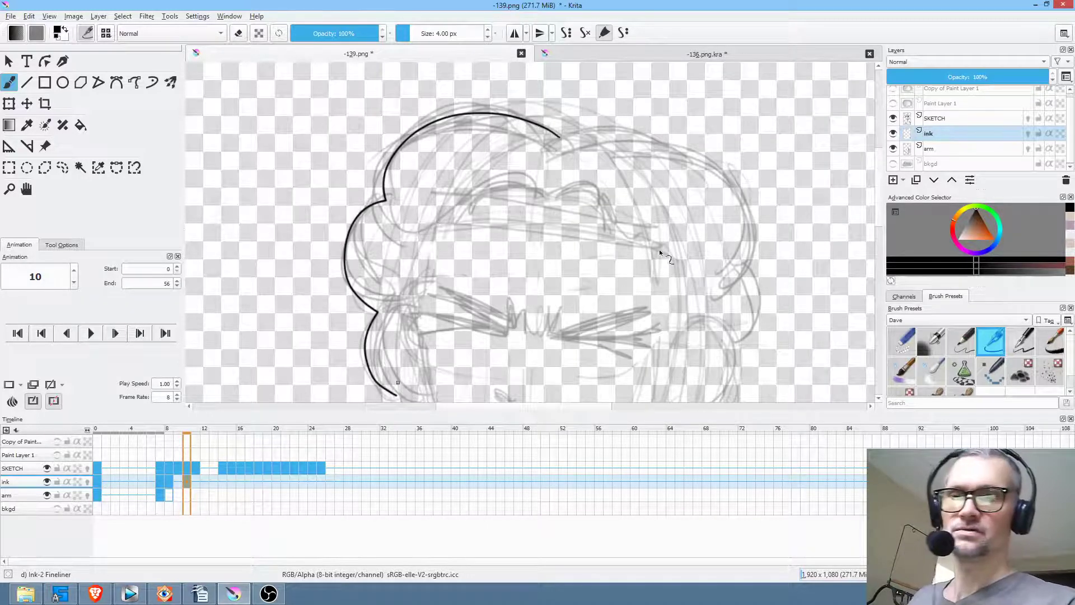
# Step: Ink the right outline of the hair at frame 8, using frame 7 as the reference for the curls
pyautogui.press(',')
pyautogui.press(',')
pyautogui.press(',')
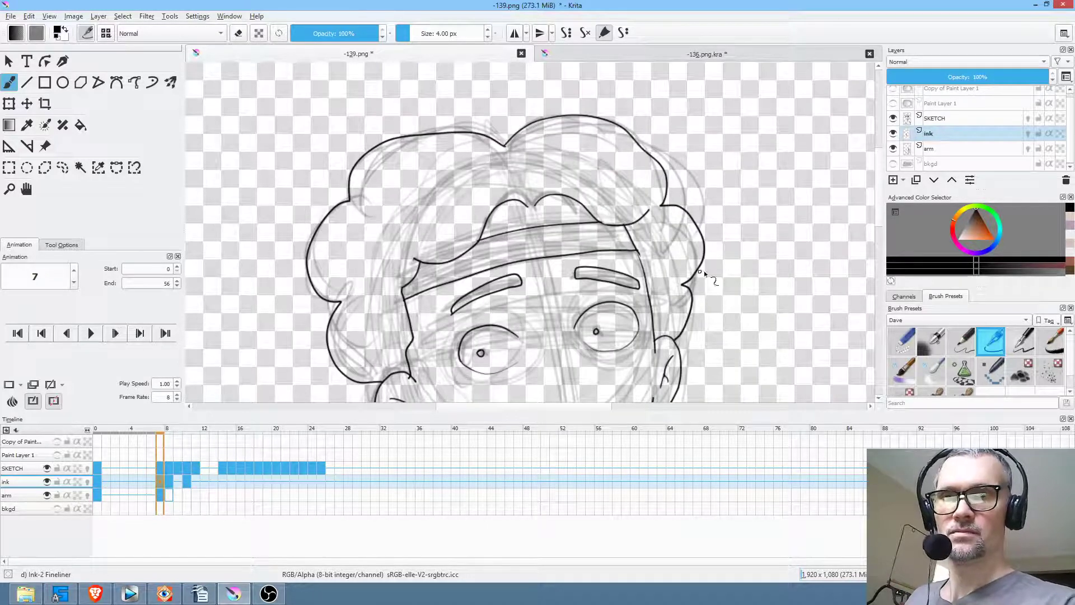
pyautogui.press('.')
pyautogui.moveTo(527, 143)
pyautogui.mouseDown()
pyautogui.moveTo(572, 112)
pyautogui.moveTo(626, 106)
pyautogui.moveTo(659, 124)
pyautogui.moveTo(675, 175)
pyautogui.moveTo(708, 206)
pyautogui.moveTo(687, 276)
pyautogui.mouseUp()
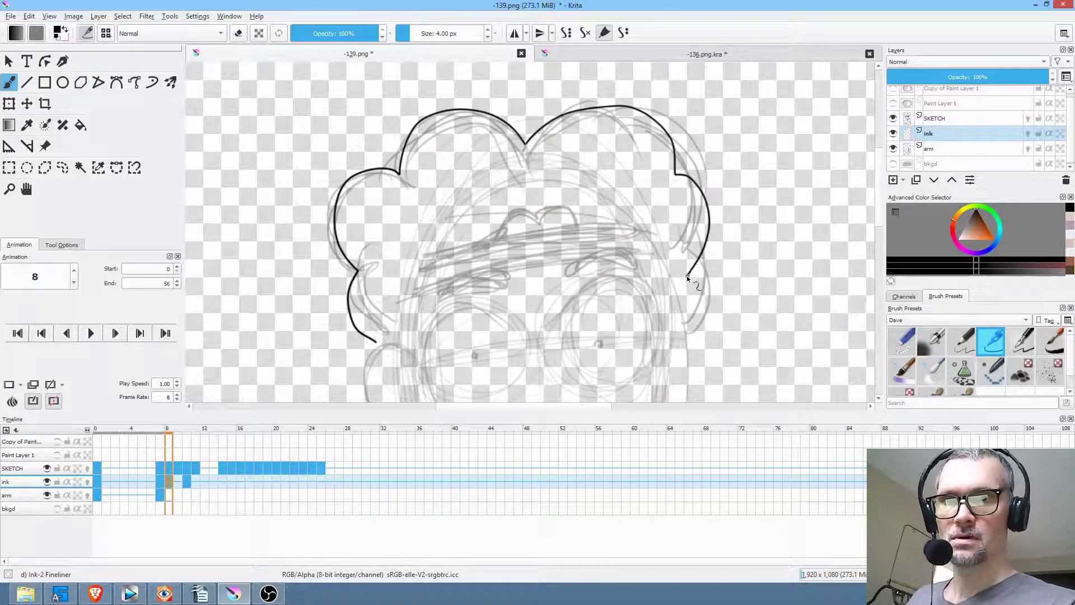
# Step: Ink the right outline of the hair at frame 10, from the top parting down through the side curl
pyautogui.press('.')
pyautogui.press('.')
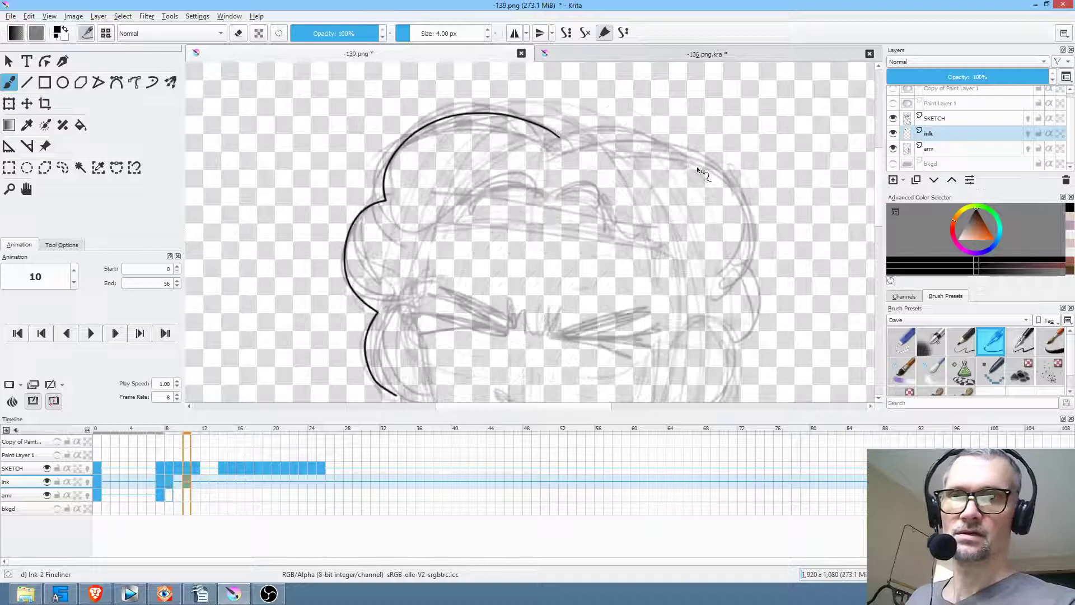
pyautogui.moveTo(682, 152); pyautogui.dragTo(747, 221)
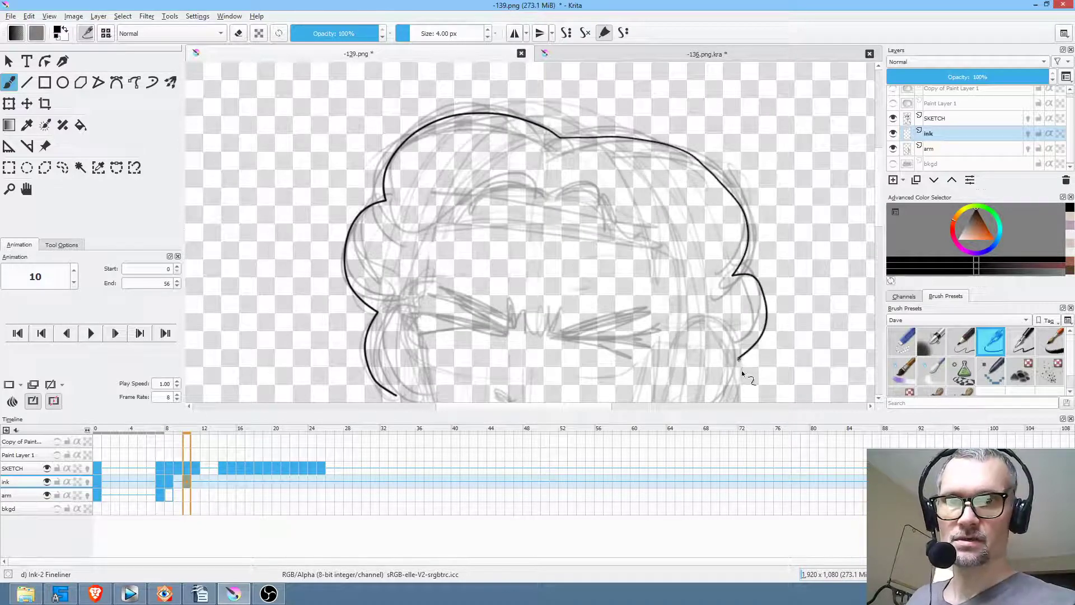
# Step: Add the lowest right hair curl at frames 8 and 10, and ink the right ear's outline at frame 10
pyautogui.press(',')
pyautogui.press(',')
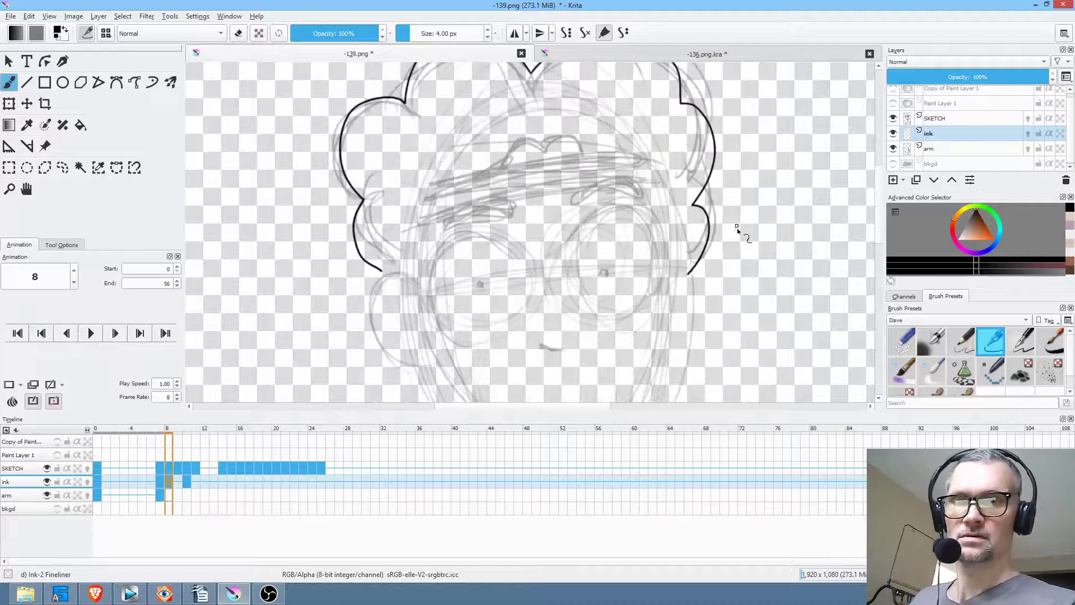
pyautogui.press('.')
pyautogui.press('.')
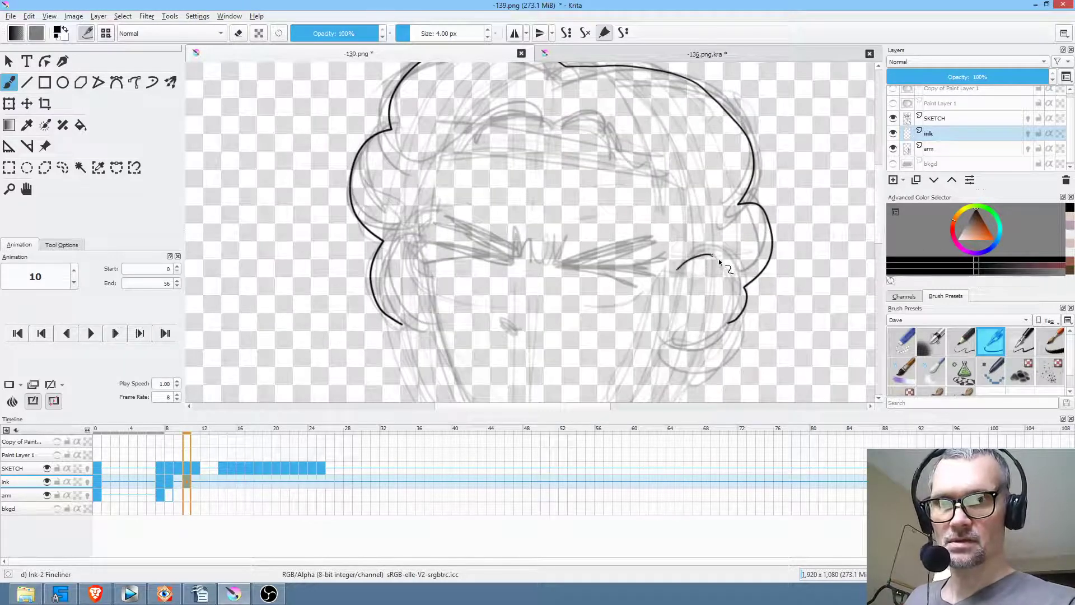
pyautogui.moveTo(721, 311); pyautogui.dragTo(697, 358)
# Step: Ink the outline of the right ear at frame 8 below the hair curls
pyautogui.press(',')
pyautogui.press(',')
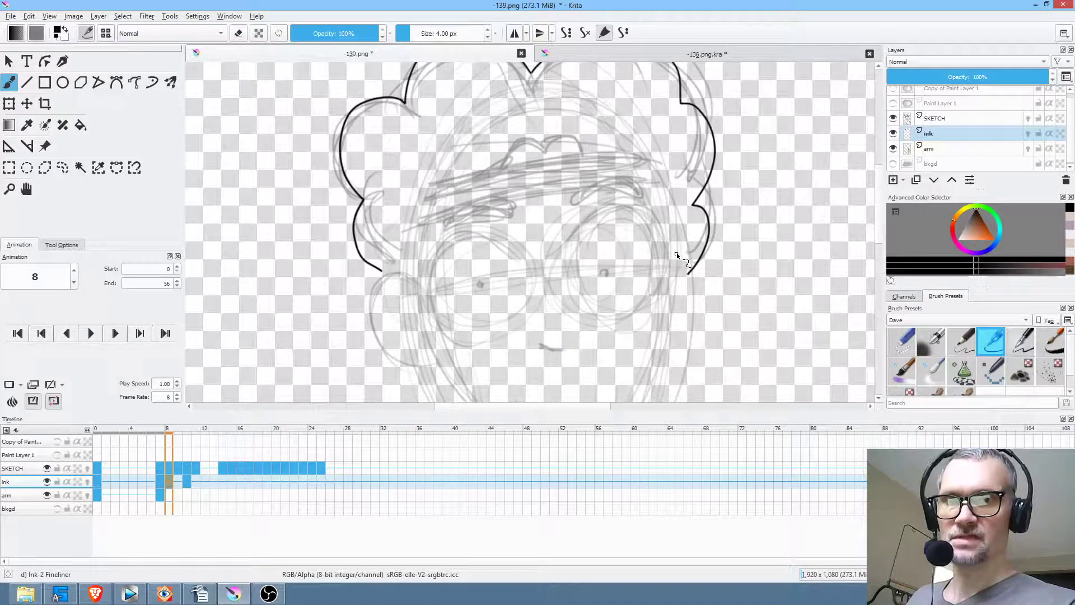
pyautogui.moveTo(710, 272)
pyautogui.mouseDown()
pyautogui.moveTo(701, 316)
pyautogui.moveTo(671, 324)
pyautogui.mouseUp()
# Step: Re-ink the right ear's outline at frame 8 and add the first inner-ear line at frame 10, using frame 7 as reference
pyautogui.press(',')
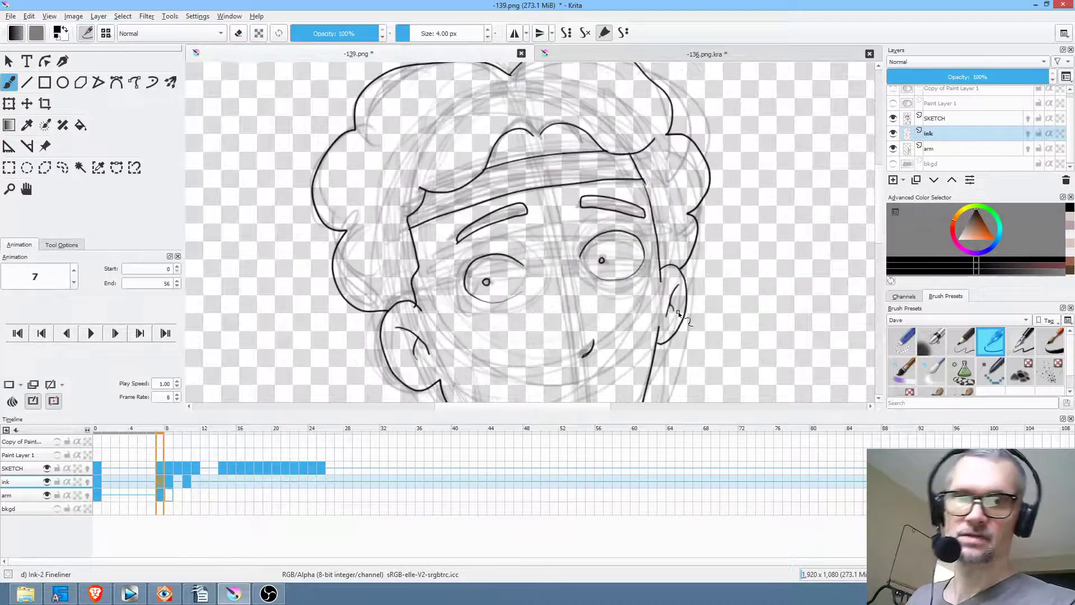
pyautogui.press('.')
pyautogui.press('.')
pyautogui.press('.')
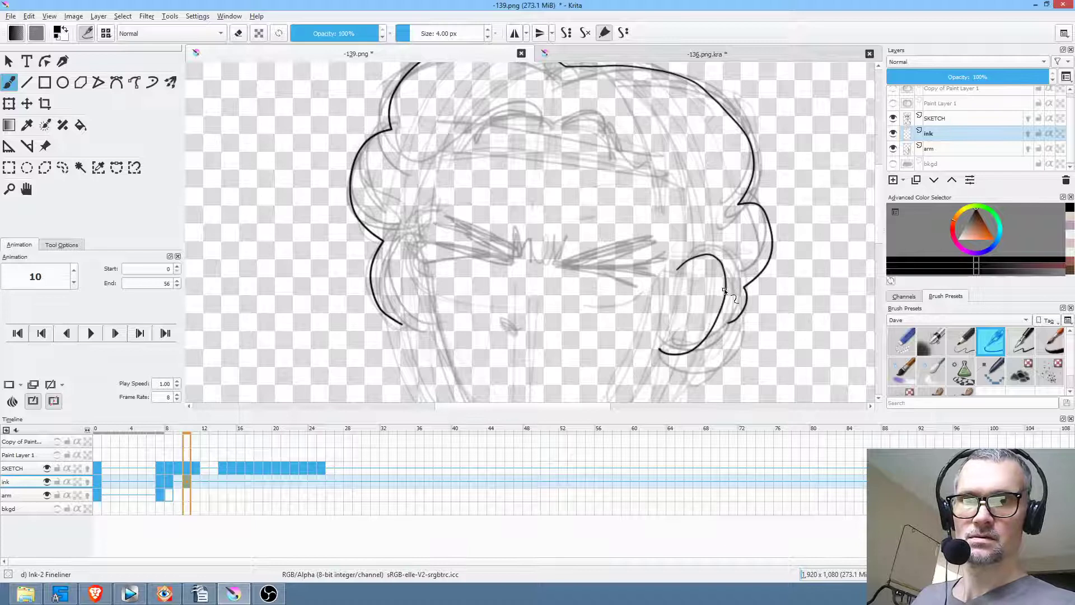
pyautogui.press(',')
pyautogui.press('.')
pyautogui.press(',')
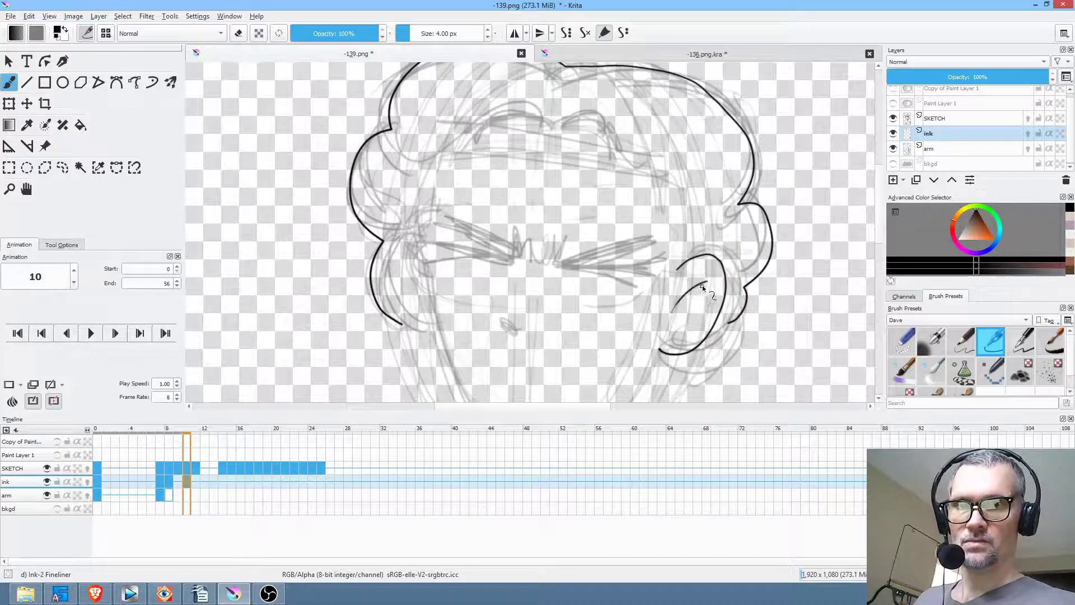
pyautogui.press(',')
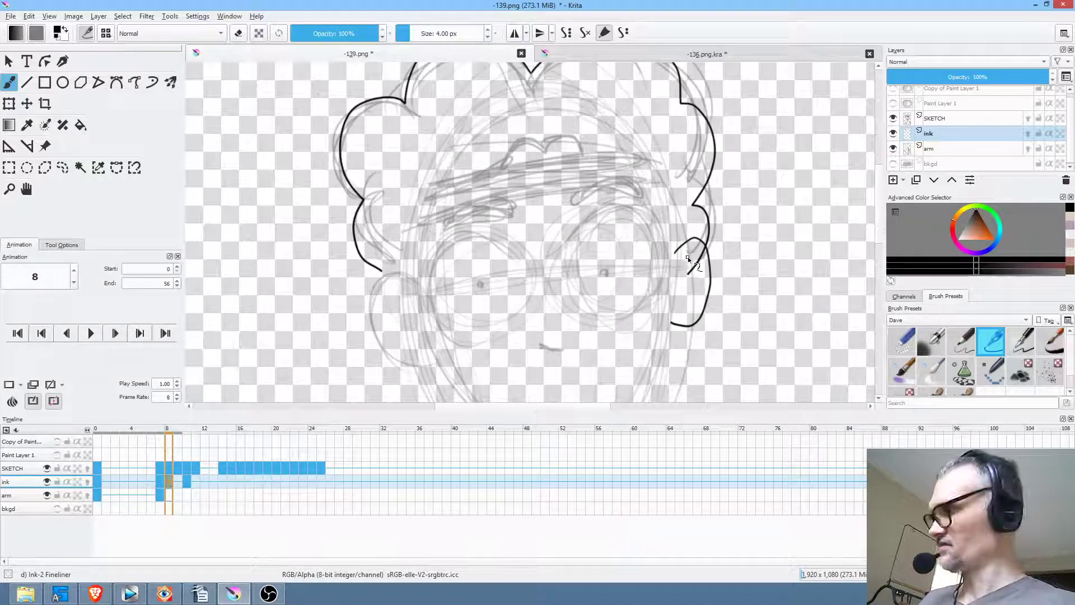
# Step: Erase the overlap between the hair curl and right ear at frame 8, and ink the inner-ear folds at frames 8 and 10
pyautogui.press('/')
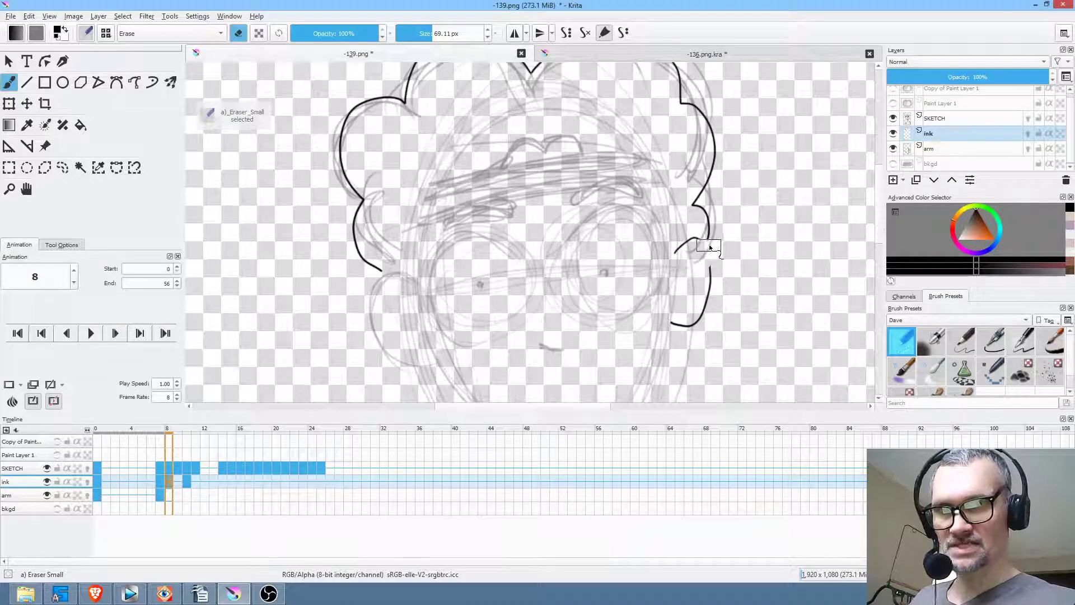
pyautogui.press('/')
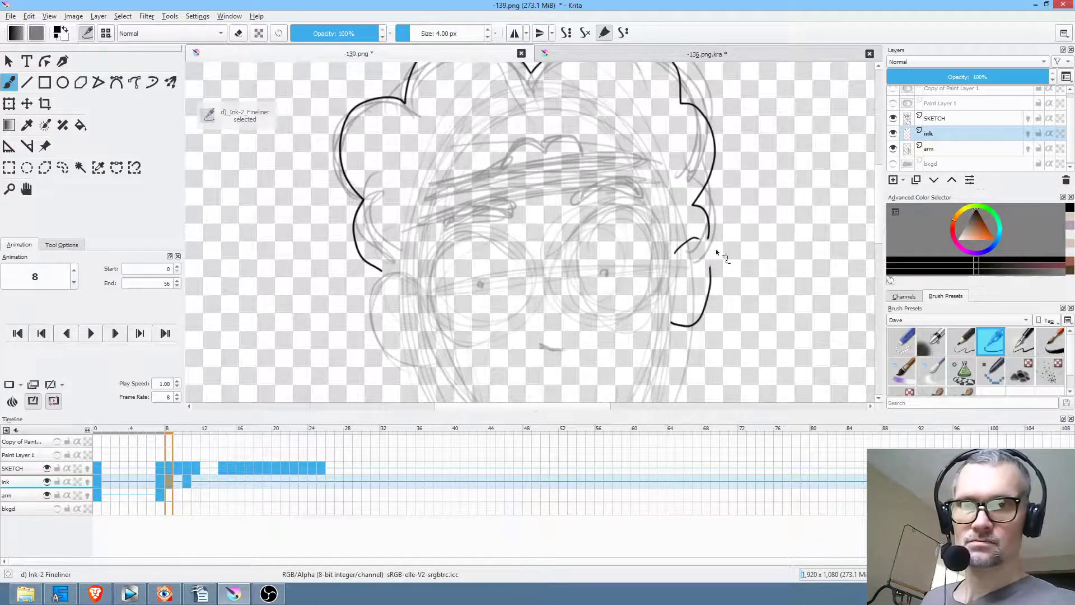
pyautogui.scroll(3, 716, 252)
pyautogui.moveTo(698, 260)
pyautogui.mouseDown()
pyautogui.moveTo(702, 287)
pyautogui.moveTo(656, 334)
pyautogui.moveTo(667, 353)
pyautogui.mouseUp()
pyautogui.press('Right')
pyautogui.press('Right')
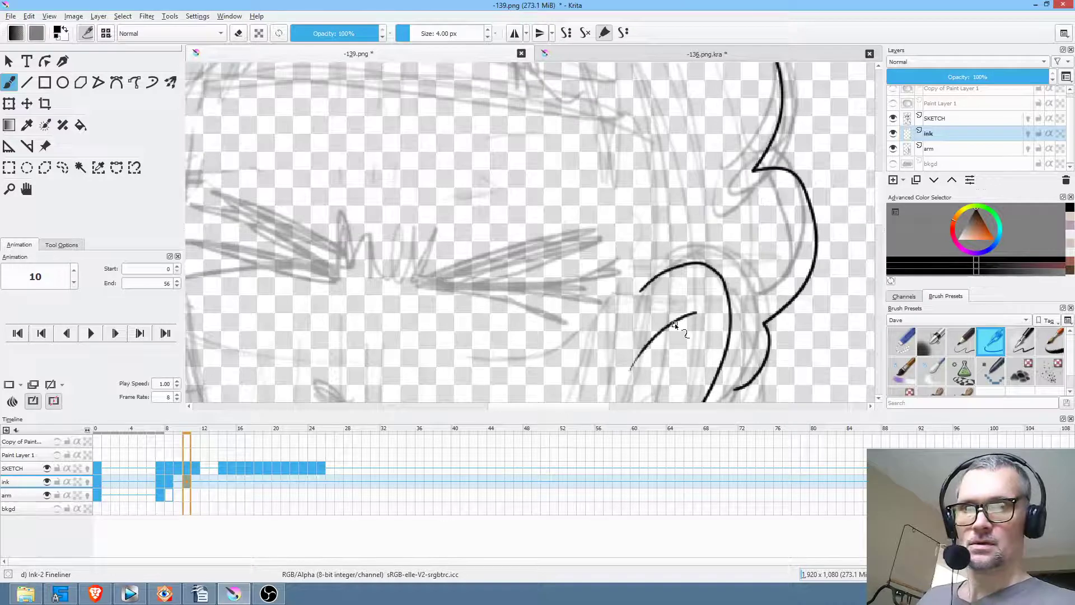
pyautogui.press('6')
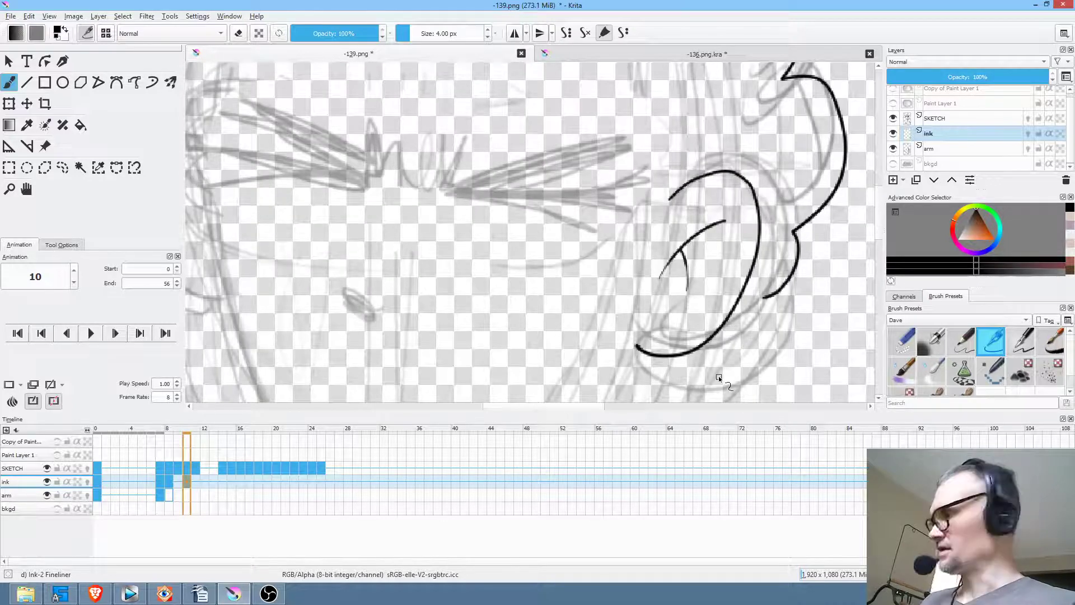
# Step: Ink the jaw and chin line at frame 8 from the right ear around to the left cheek, using frame 7 as reference
pyautogui.press('Left')
pyautogui.press('Left')
pyautogui.press('Left')
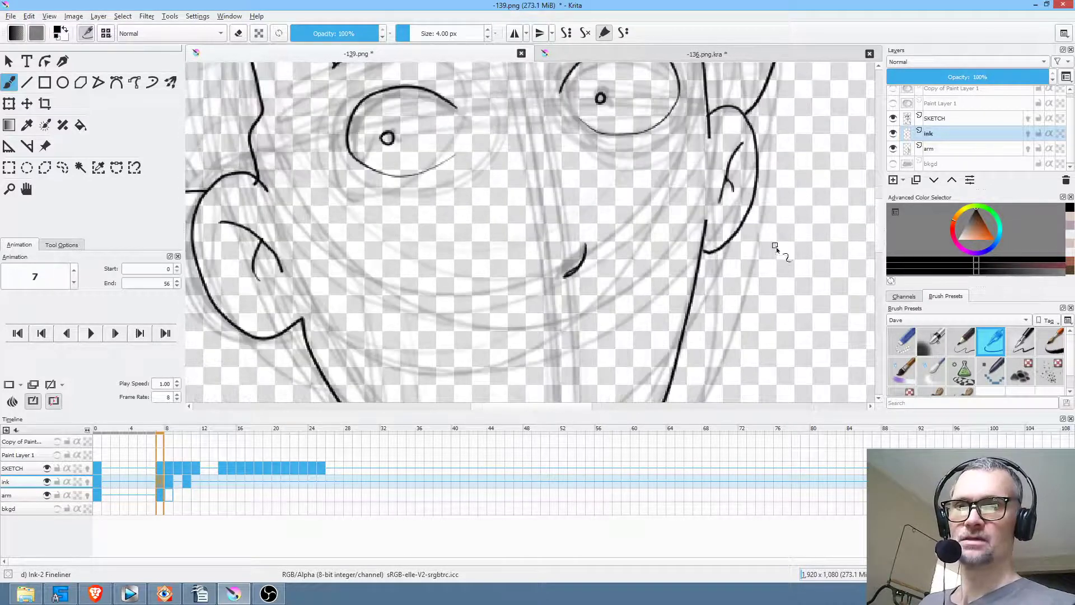
pyautogui.scroll(-3, 750, 174)
pyautogui.moveTo(750, 174); pyautogui.dragTo(582, 183)
pyautogui.press('space')
pyautogui.press('space')
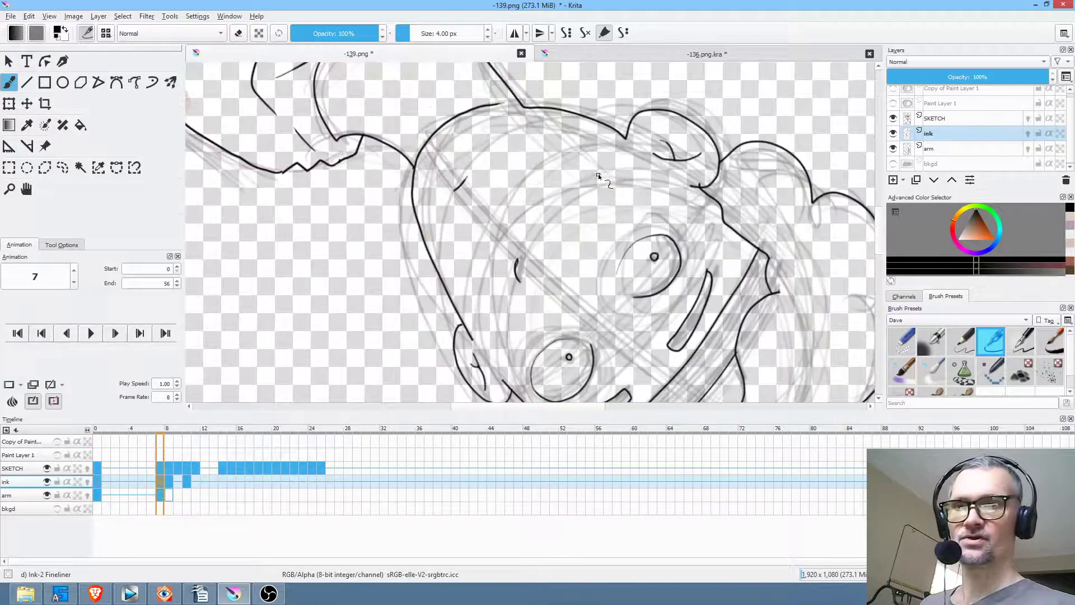
pyautogui.press('.')
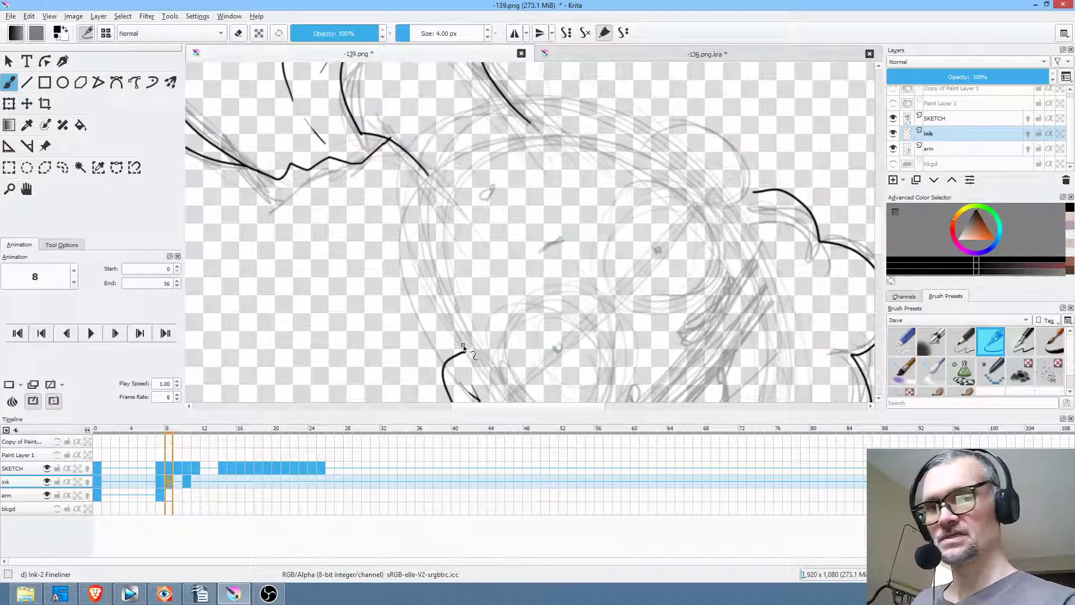
pyautogui.moveTo(456, 333); pyautogui.dragTo(426, 213)
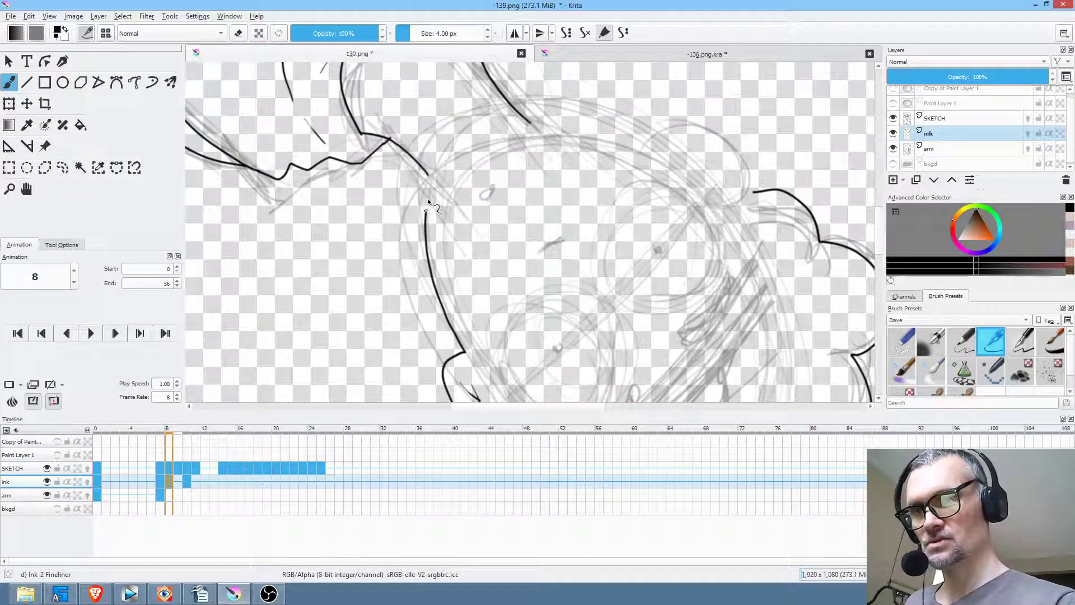
pyautogui.moveTo(436, 175); pyautogui.dragTo(461, 144)
pyautogui.moveTo(520, 126); pyautogui.dragTo(686, 188)
# Step: Try inking the jaw and chin line at frame 10 from the right ear around to the left cheek
pyautogui.press('.')
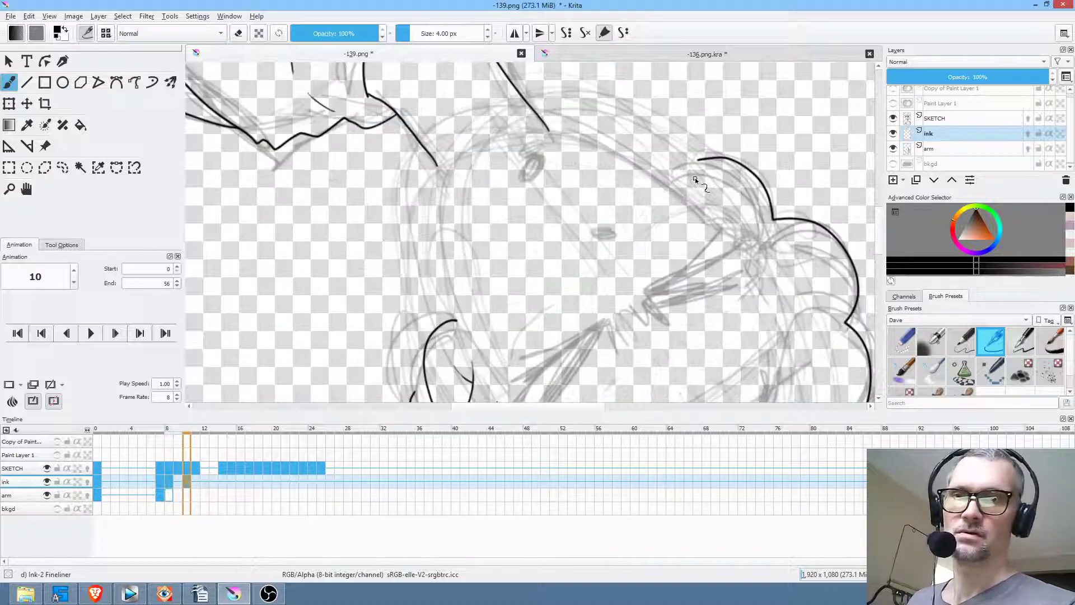
pyautogui.moveTo(456, 317)
pyautogui.mouseDown()
pyautogui.moveTo(447, 211)
pyautogui.moveTo(458, 175)
pyautogui.moveTo(474, 150)
pyautogui.mouseUp()
pyautogui.moveTo(624, 147); pyautogui.dragTo(717, 214)
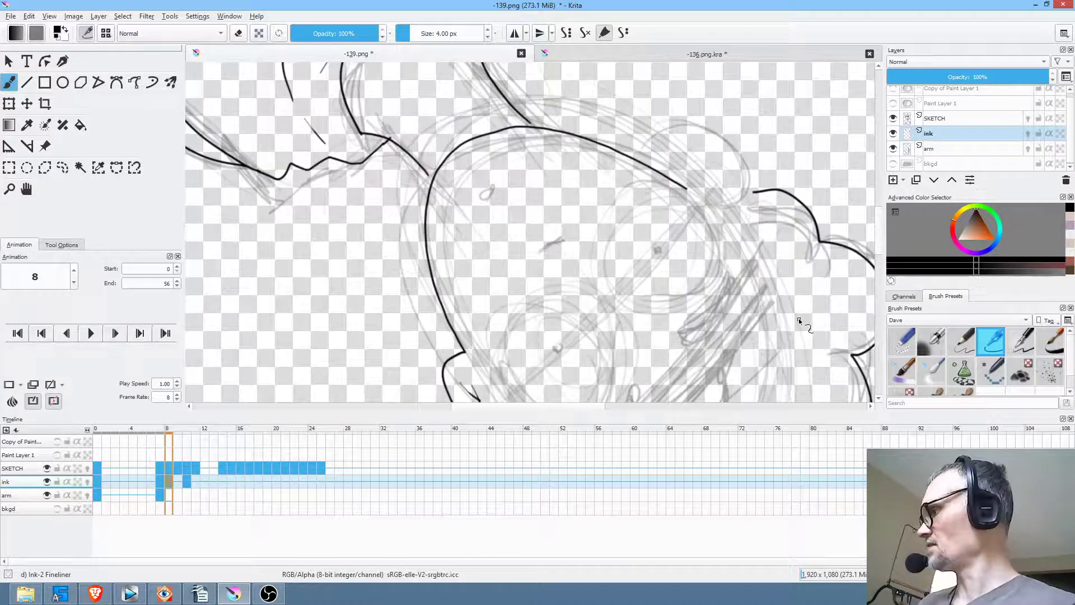
# Step: Compare the jaw and chin position across frames 7, 8 and 10
pyautogui.press('5')
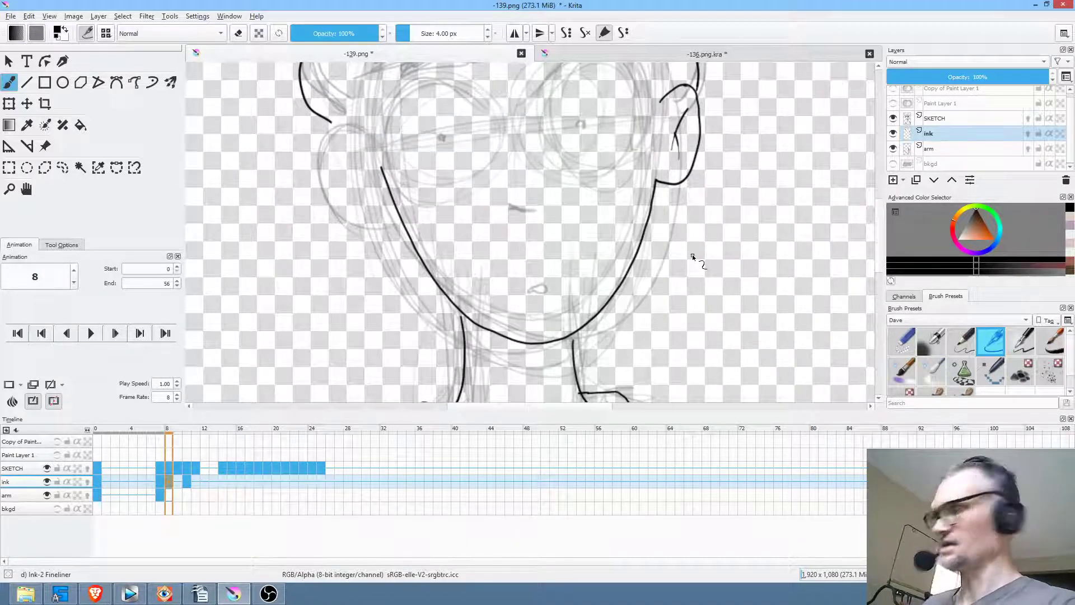
pyautogui.press('-')
pyautogui.press(',')
pyautogui.press('.')
pyautogui.press('.')
pyautogui.press('.')
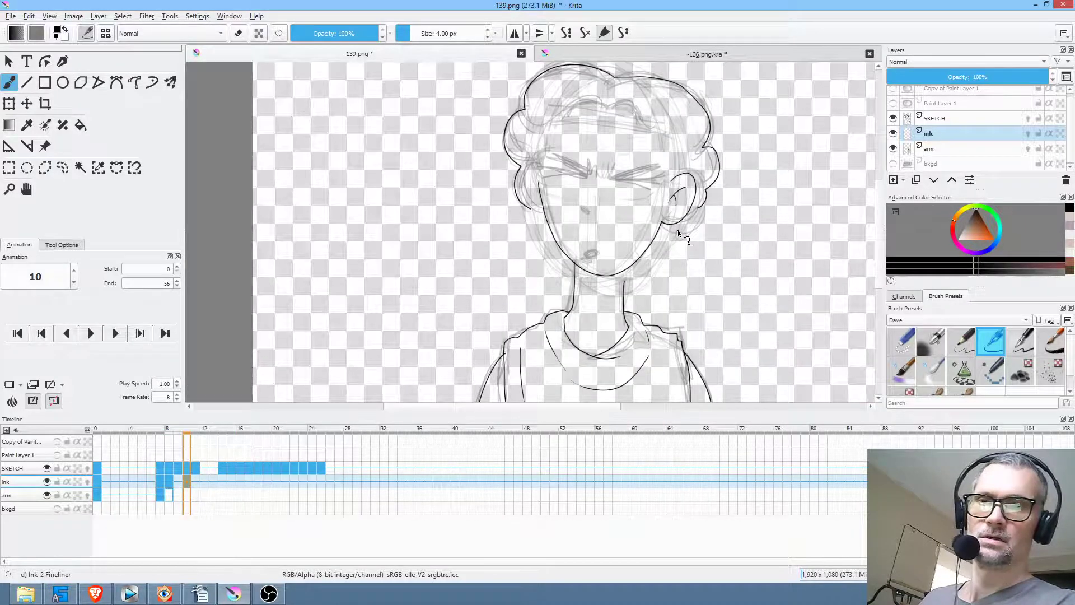
pyautogui.press(',')
pyautogui.press(',')
pyautogui.press(',')
pyautogui.press('.')
pyautogui.press('.')
pyautogui.press('.')
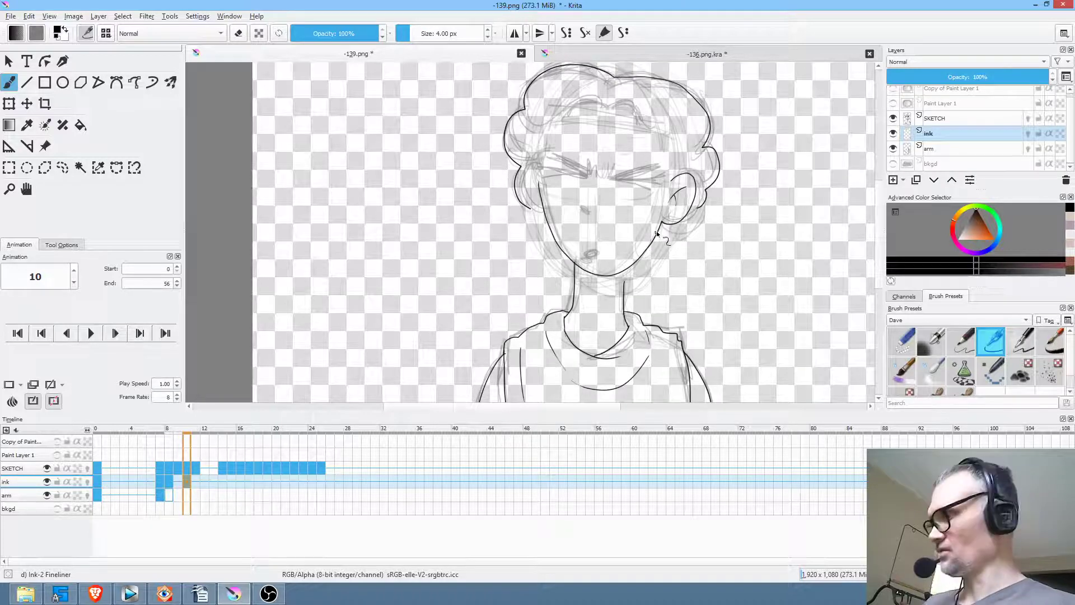
# Step: Erase the inked jaw and chin line at frame 10 and compare the head sketch with frame 11
pyautogui.press('e')
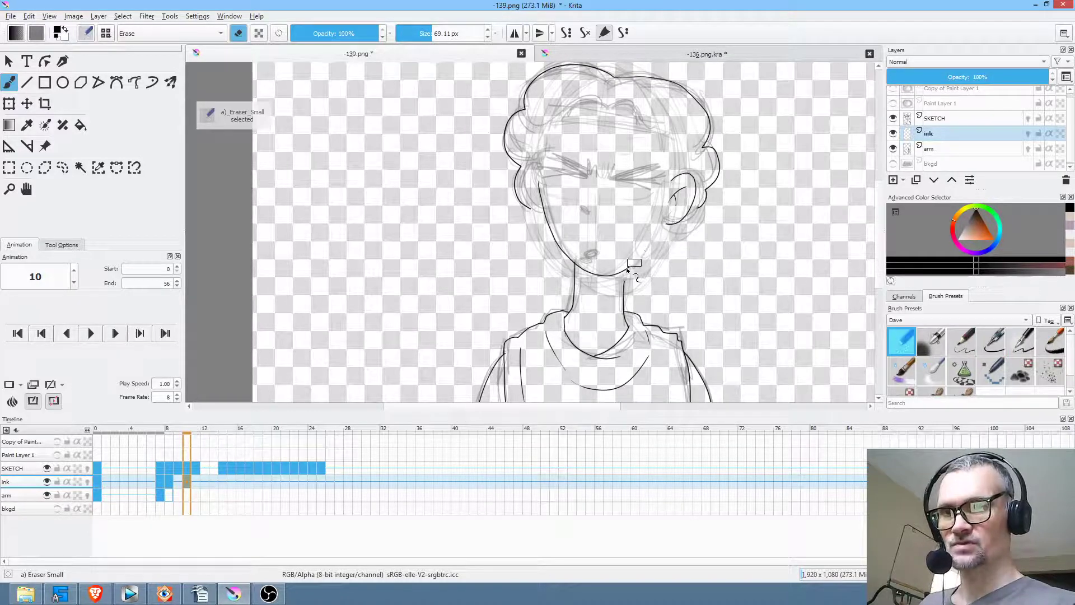
pyautogui.moveTo(596, 276)
pyautogui.mouseDown()
pyautogui.moveTo(561, 247)
pyautogui.moveTo(540, 210)
pyautogui.moveTo(543, 187)
pyautogui.moveTo(546, 202)
pyautogui.mouseUp()
pyautogui.click(196, 482)
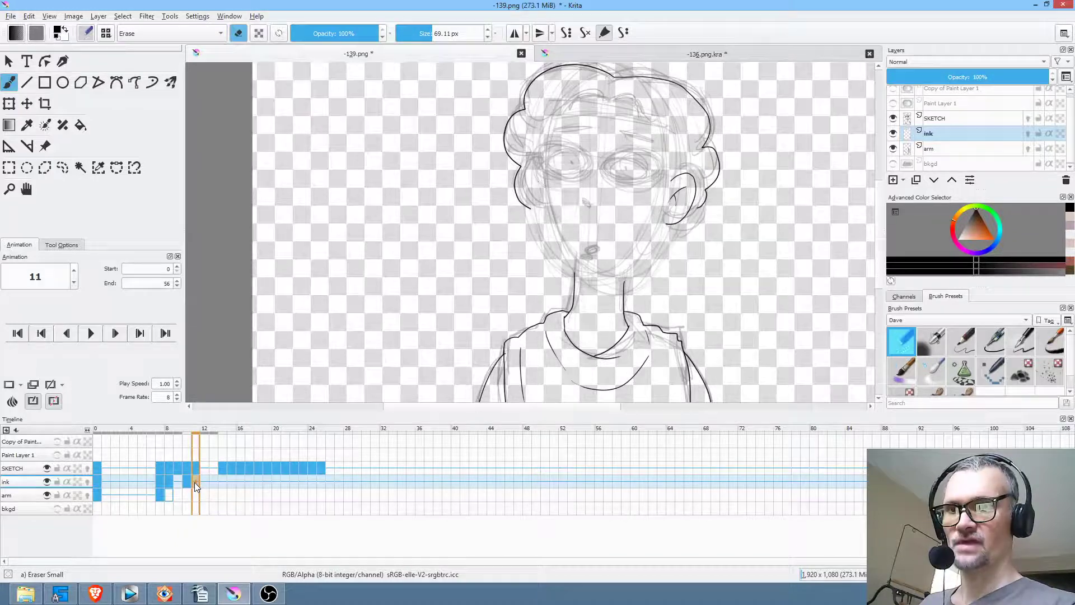
pyautogui.click(183, 481)
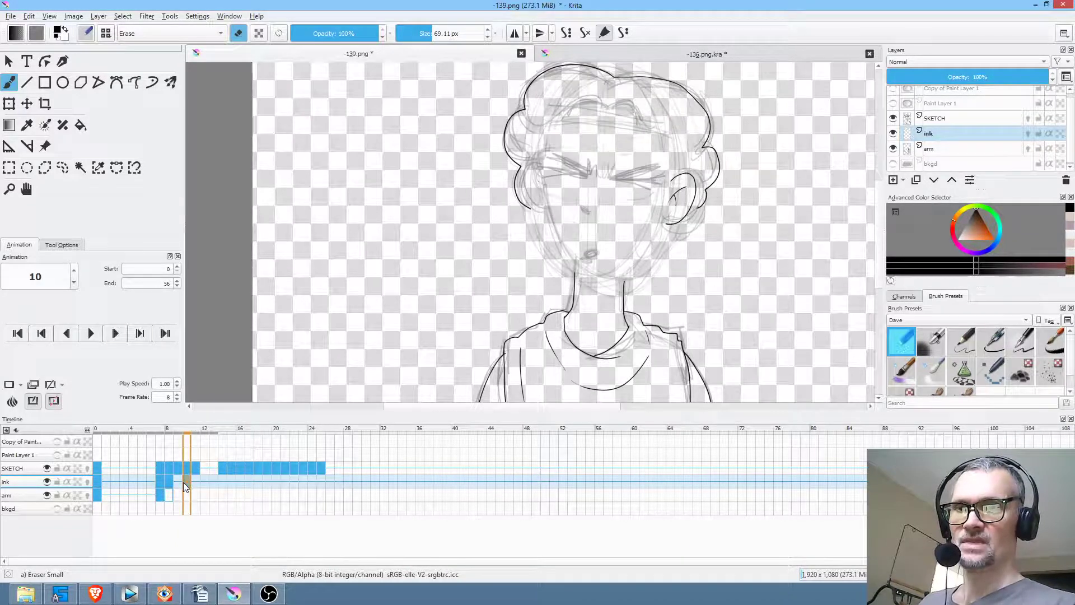
pyautogui.click(192, 481)
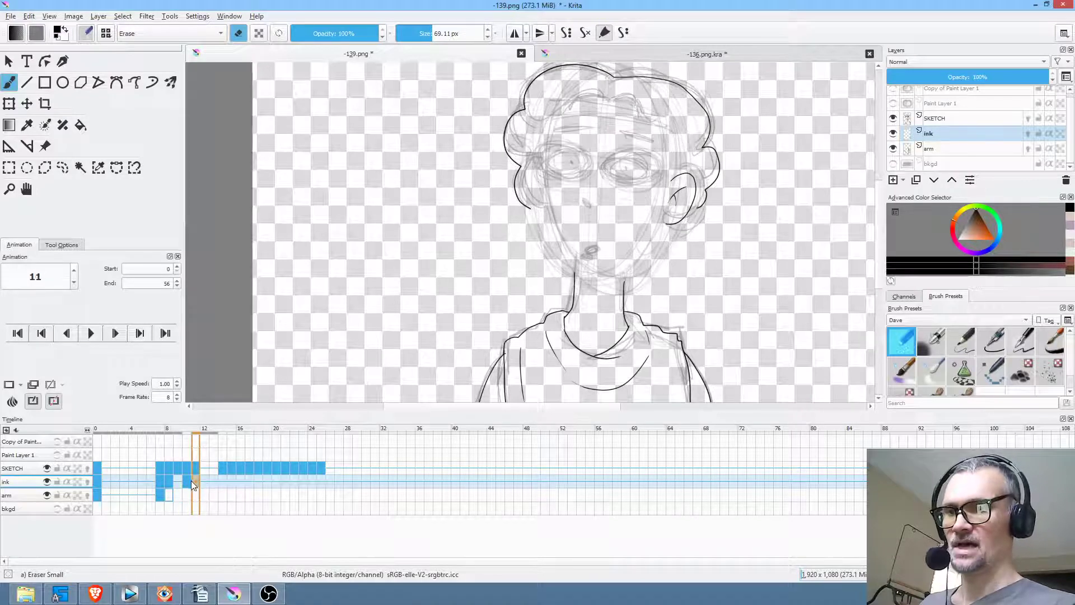
pyautogui.click(184, 479)
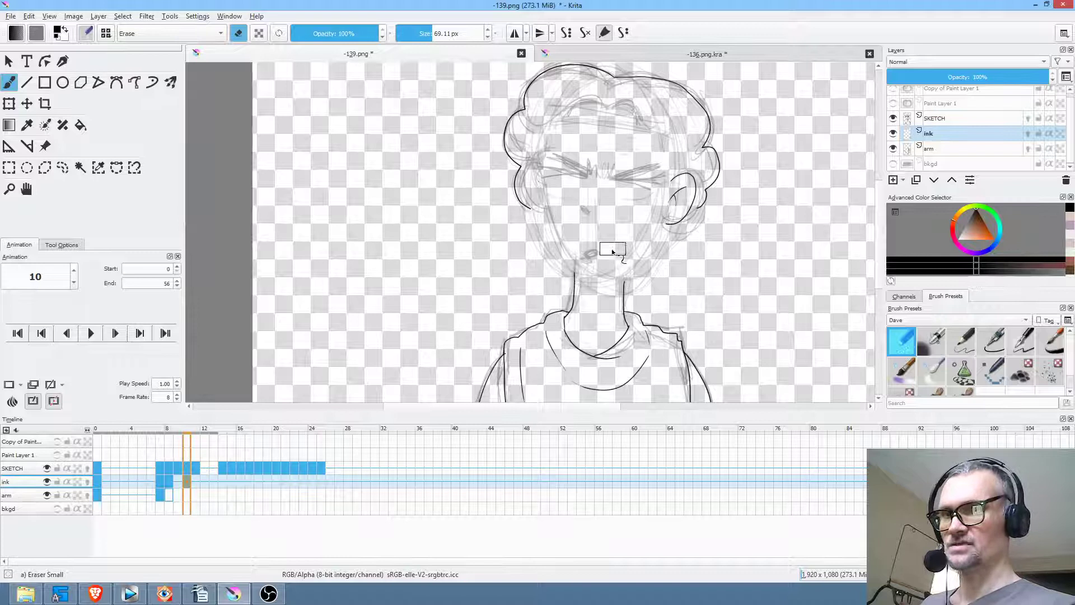
# Step: Try inking a lower jaw and chin line at frame 10, checking its position against frames 7 and 8
pyautogui.press('/')
pyautogui.press('Left')
pyautogui.press('Left')
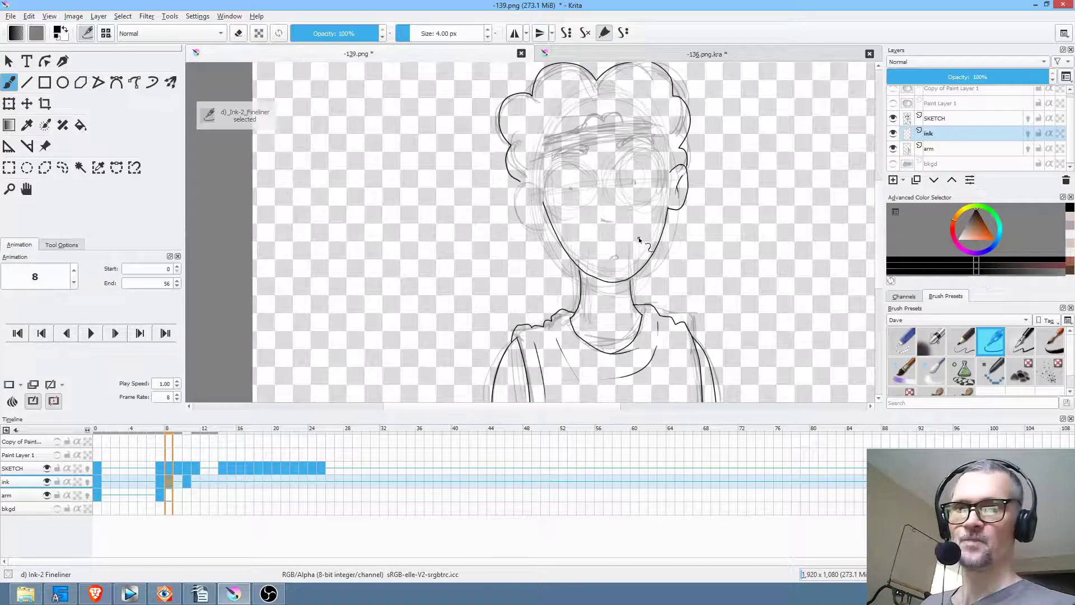
pyautogui.press('Right')
pyautogui.press('Right')
pyautogui.press('Left')
pyautogui.press('Left')
pyautogui.press('Left')
pyautogui.press('Right')
pyautogui.press('Right')
pyautogui.press('Right')
pyautogui.moveTo(547, 190); pyautogui.dragTo(551, 230)
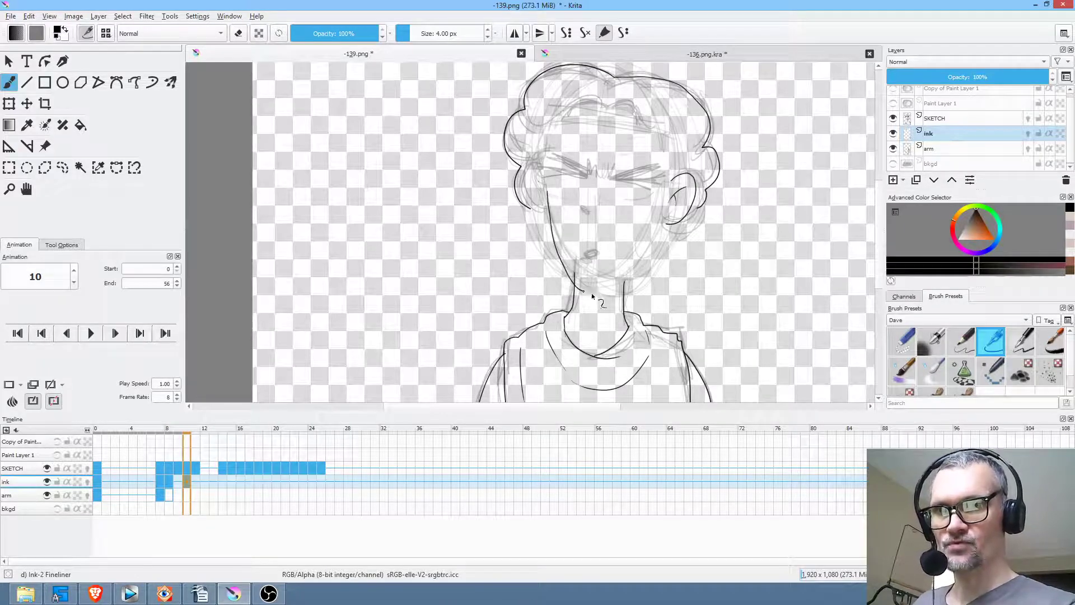
pyautogui.moveTo(643, 273); pyautogui.dragTo(670, 216)
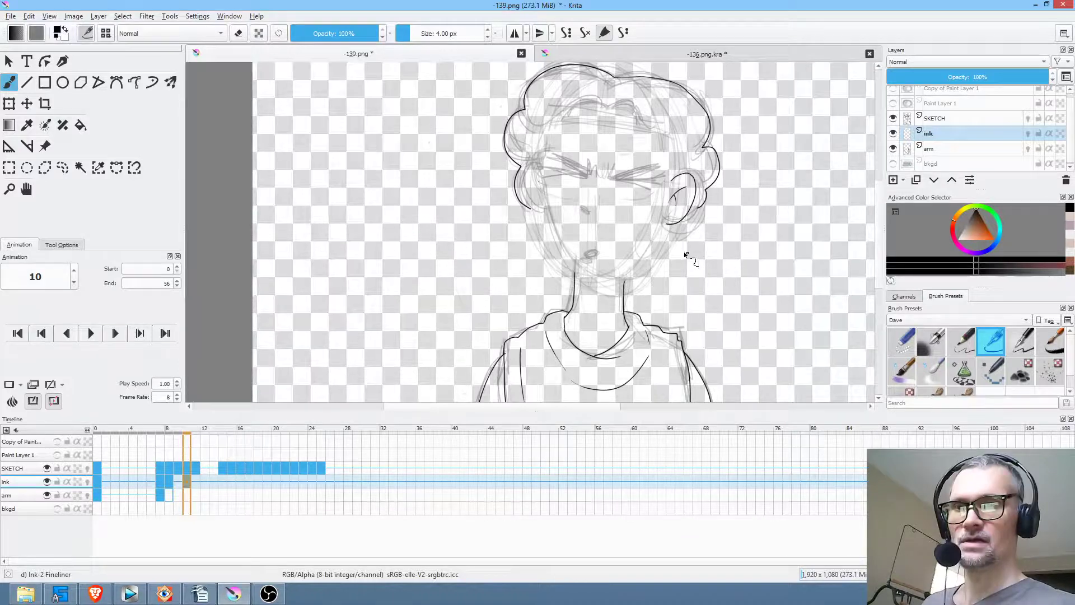
# Step: Erase the rough jaw and chin lines from the SKETCH layer at frame 10 with an enlarged eraser
pyautogui.scroll(3, 629, 257)
pyautogui.scroll(-3, 573, 233)
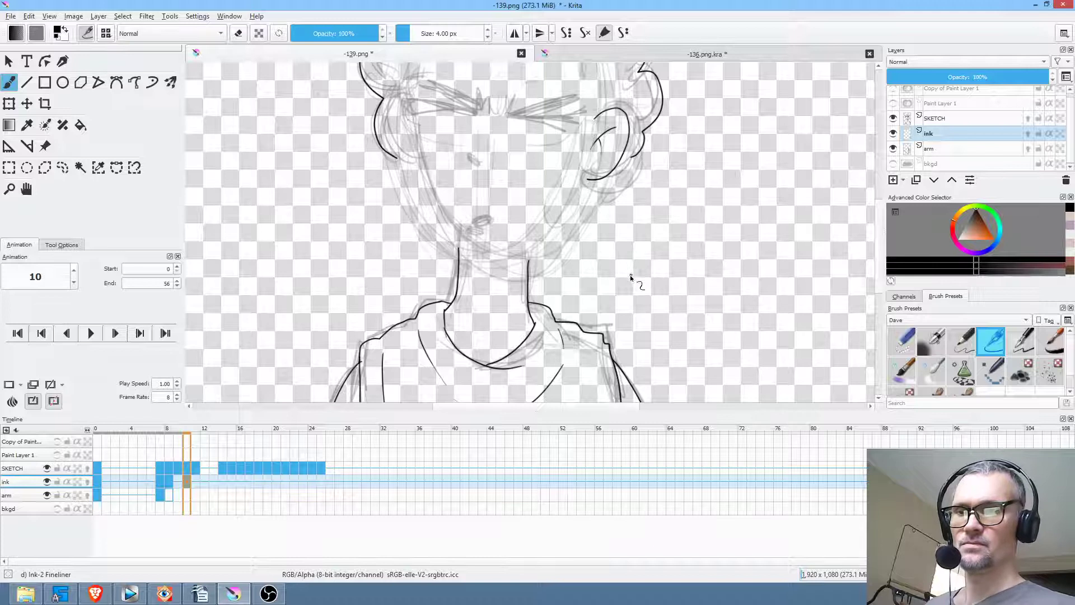
pyautogui.moveTo(192, 463)
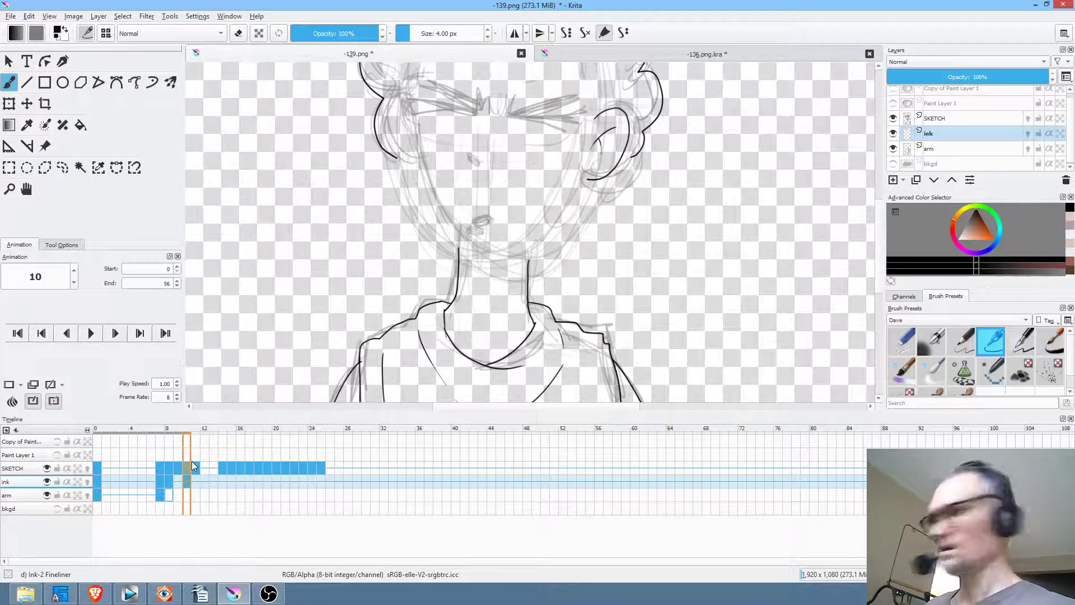
pyautogui.click(961, 341)
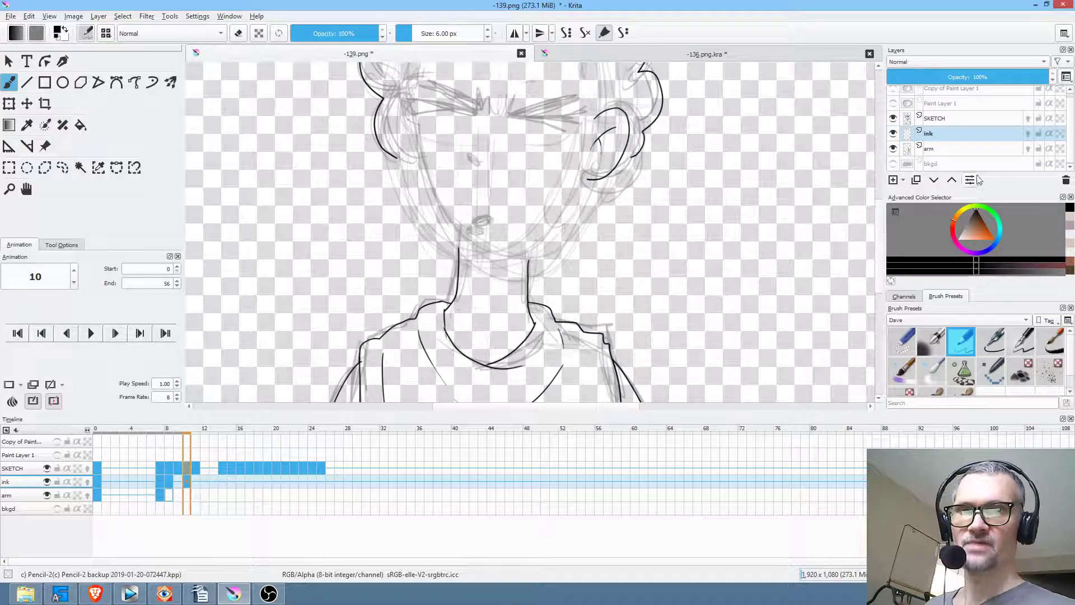
pyautogui.click(982, 120)
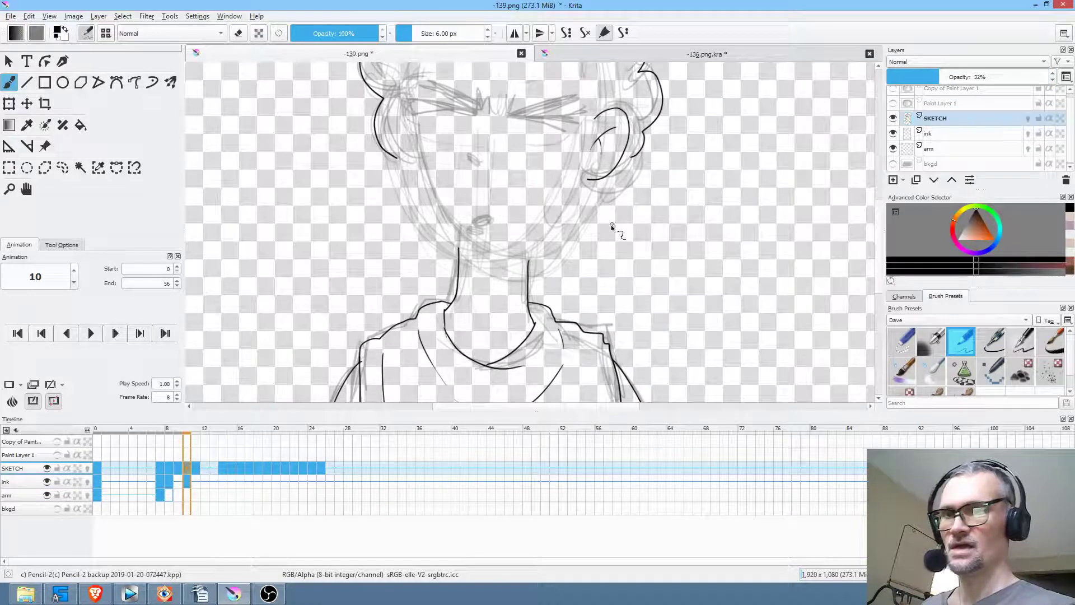
pyautogui.press('e')
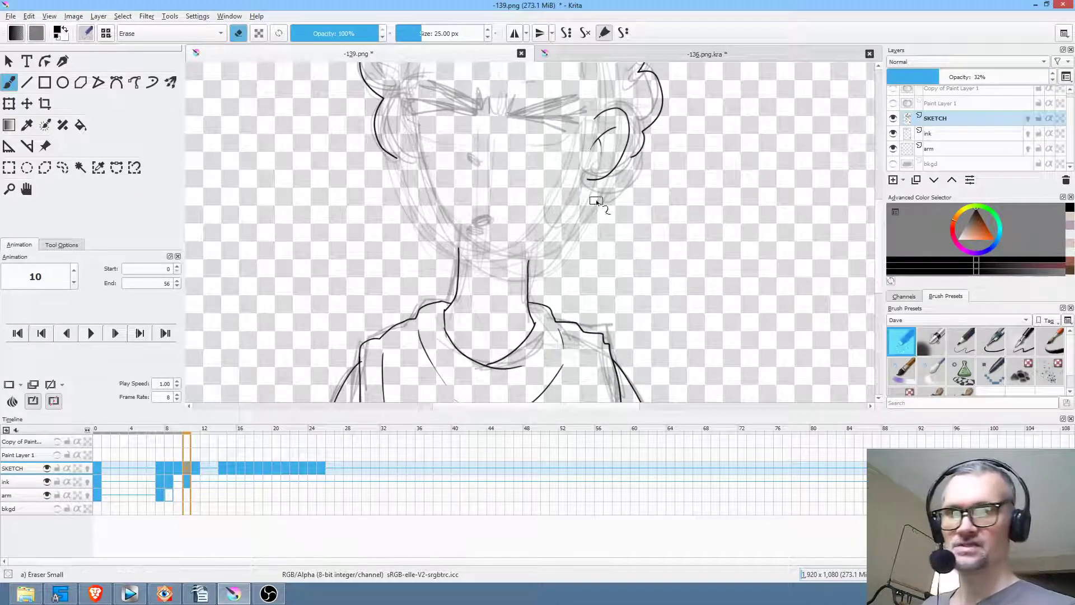
pyautogui.moveTo(575, 254)
pyautogui.keyDown('shift'); pyautogui.mouseDown()
pyautogui.moveTo(599, 244)
pyautogui.moveTo(579, 216)
pyautogui.moveTo(494, 283)
pyautogui.moveTo(427, 184)
pyautogui.moveTo(456, 273)
pyautogui.mouseUp(); pyautogui.keyUp('shift')
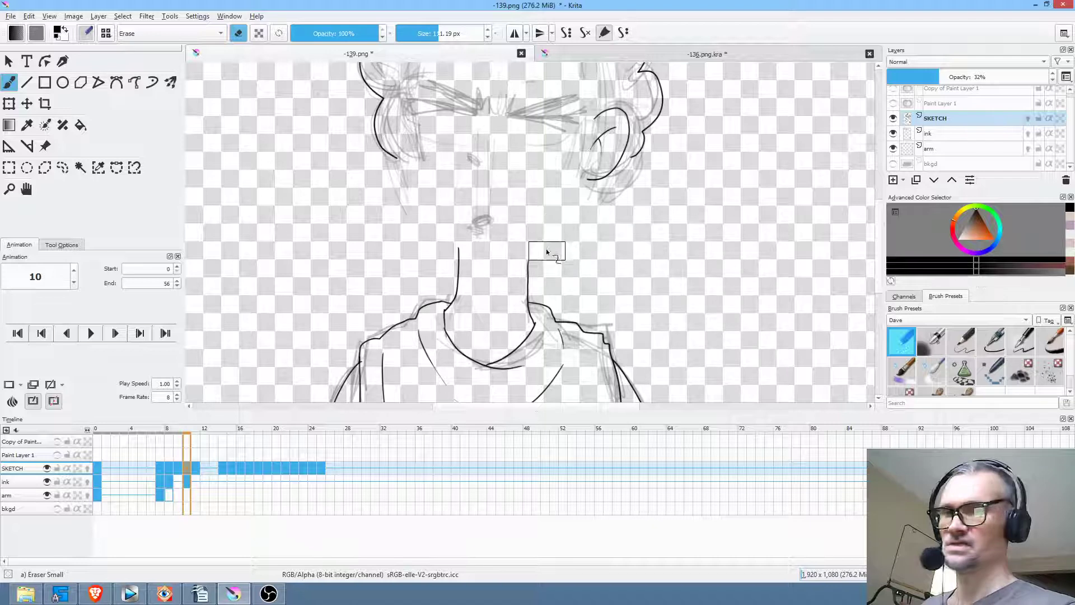
pyautogui.keyDown('shift'); pyautogui.moveTo(469, 266); pyautogui.dragTo(481, 263); pyautogui.keyUp('shift')
# Step: Sketch a short chin mark below the mouth at frame 10 with the Pencil-2 brush, checking its position against frames 7 and 9
pyautogui.press('/')
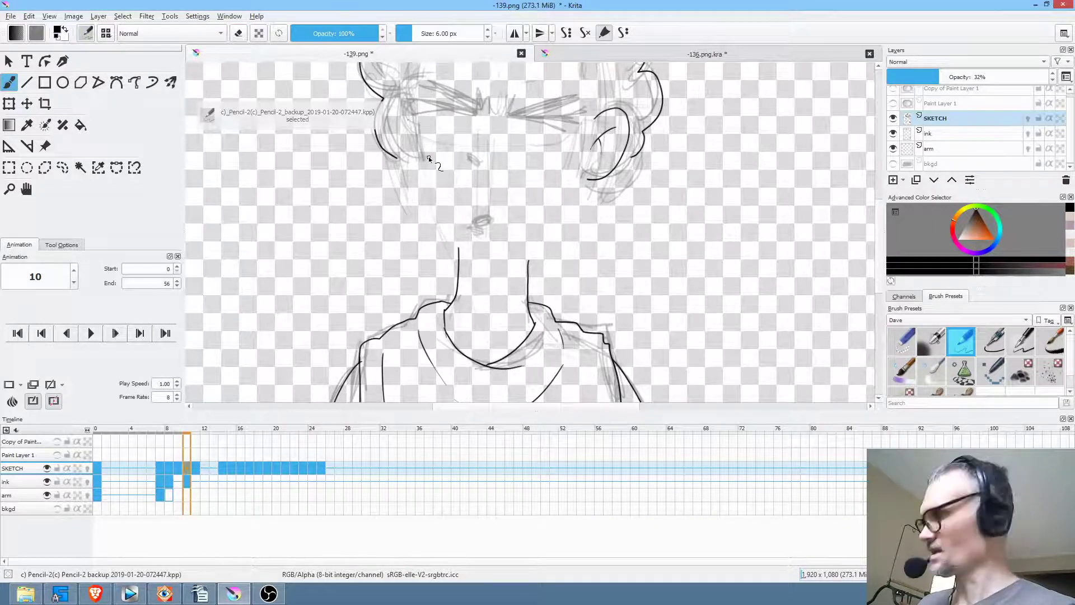
pyautogui.press('Left')
pyautogui.press('Left')
pyautogui.press('Left')
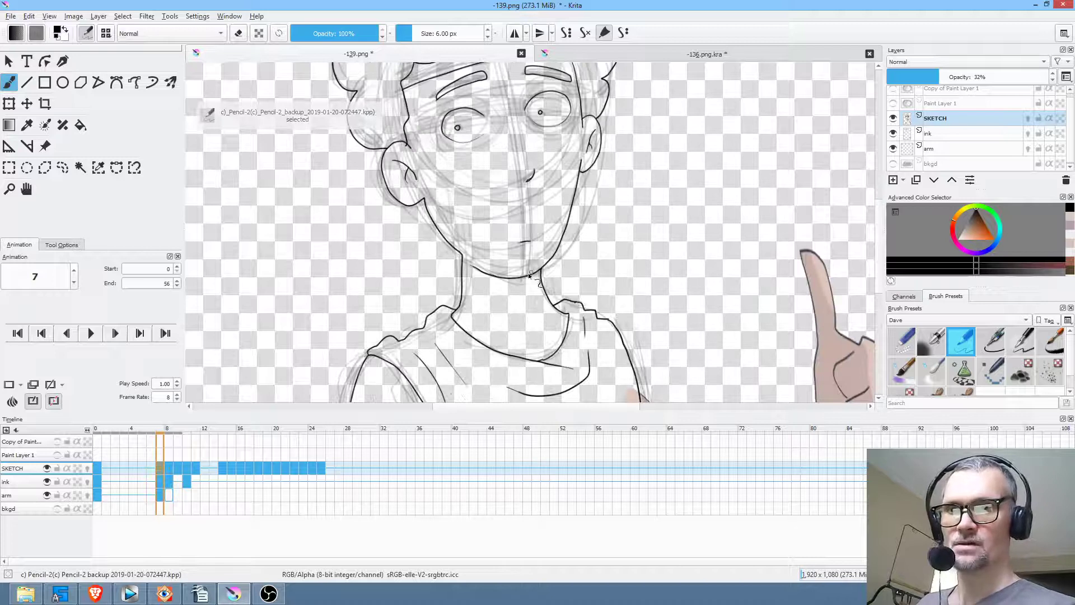
pyautogui.press('Right')
pyautogui.press('Right')
pyautogui.press('Right')
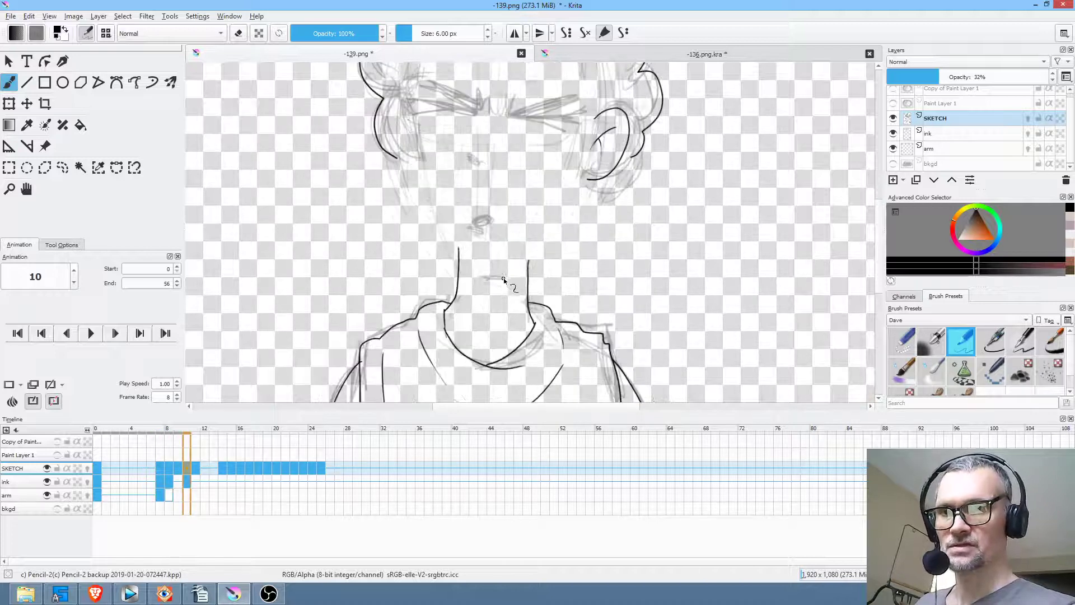
pyautogui.press('Left')
pyautogui.press('Left')
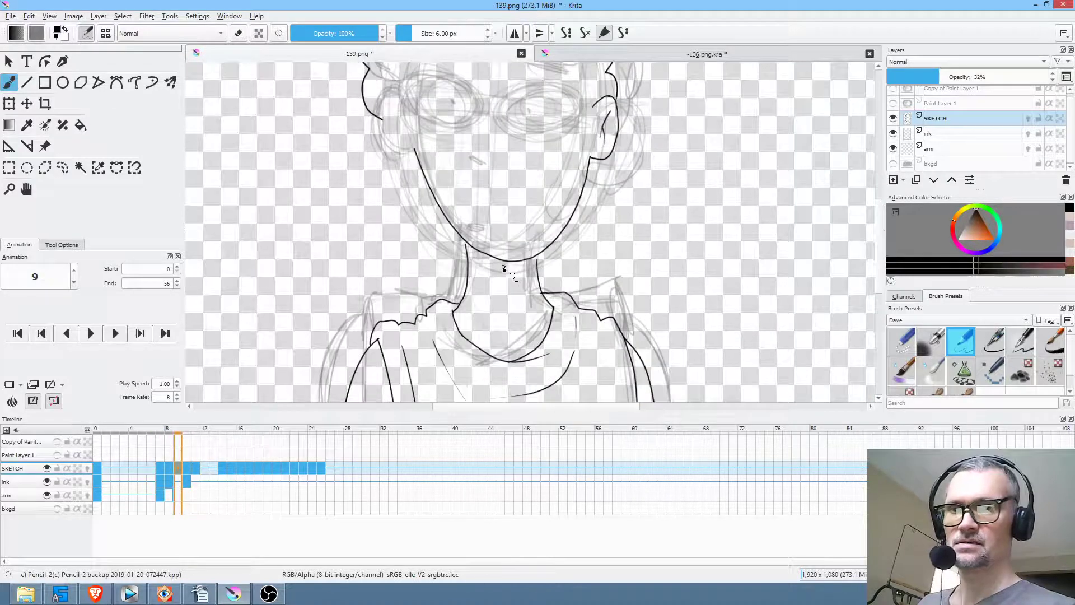
pyautogui.press('Right')
pyautogui.press('Right')
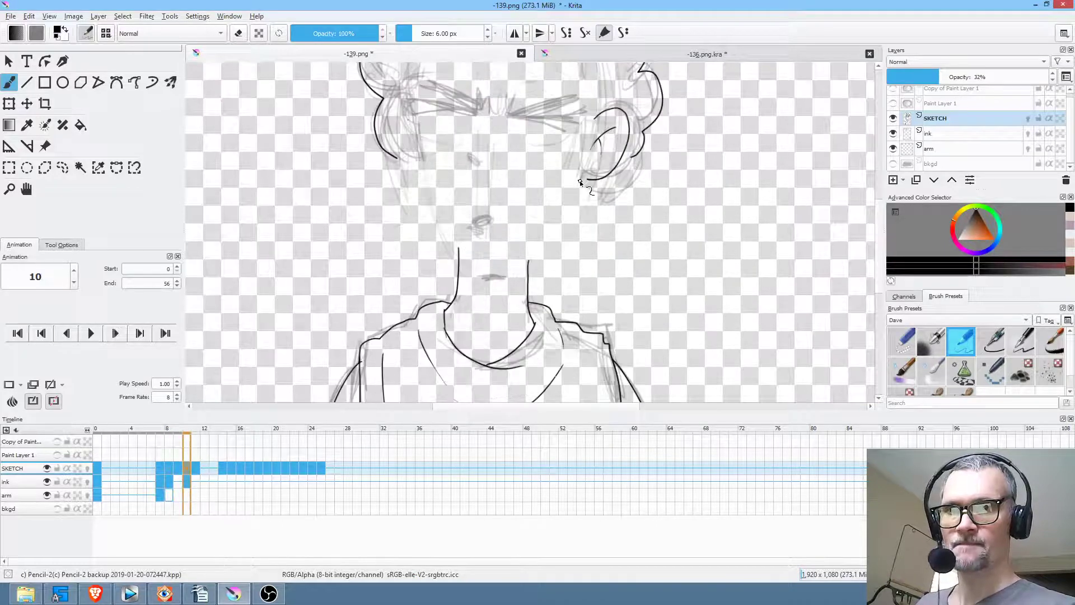
# Step: Sketch both sides of the jaw from the cheeks down to the chin mark at frame 10, comparing the face with frame 7
pyautogui.press('Left')
pyautogui.press('Left')
pyautogui.press('Left')
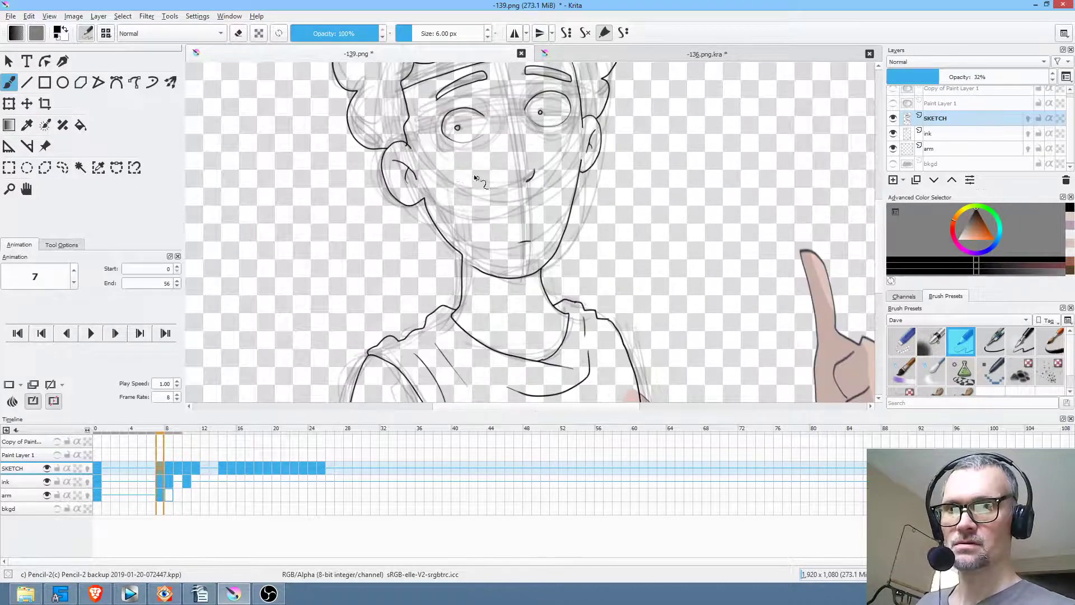
pyautogui.press('Right')
pyautogui.press('Right')
pyautogui.press('Right')
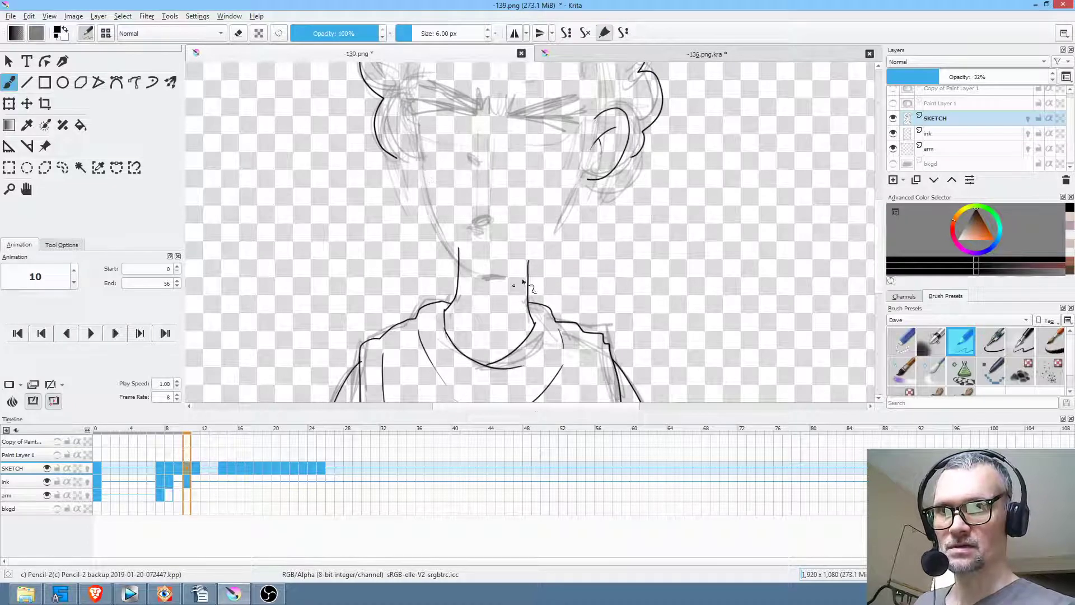
pyautogui.moveTo(425, 178)
pyautogui.mouseDown()
pyautogui.moveTo(438, 250)
pyautogui.moveTo(490, 281)
pyautogui.mouseUp()
pyautogui.moveTo(583, 178)
pyautogui.mouseDown()
pyautogui.moveTo(524, 275)
pyautogui.moveTo(503, 277)
pyautogui.mouseUp()
pyautogui.moveTo(414, 143)
pyautogui.mouseDown()
pyautogui.moveTo(551, 247)
pyautogui.moveTo(593, 160)
pyautogui.mouseUp()
pyautogui.scroll(-3, 611, 132)
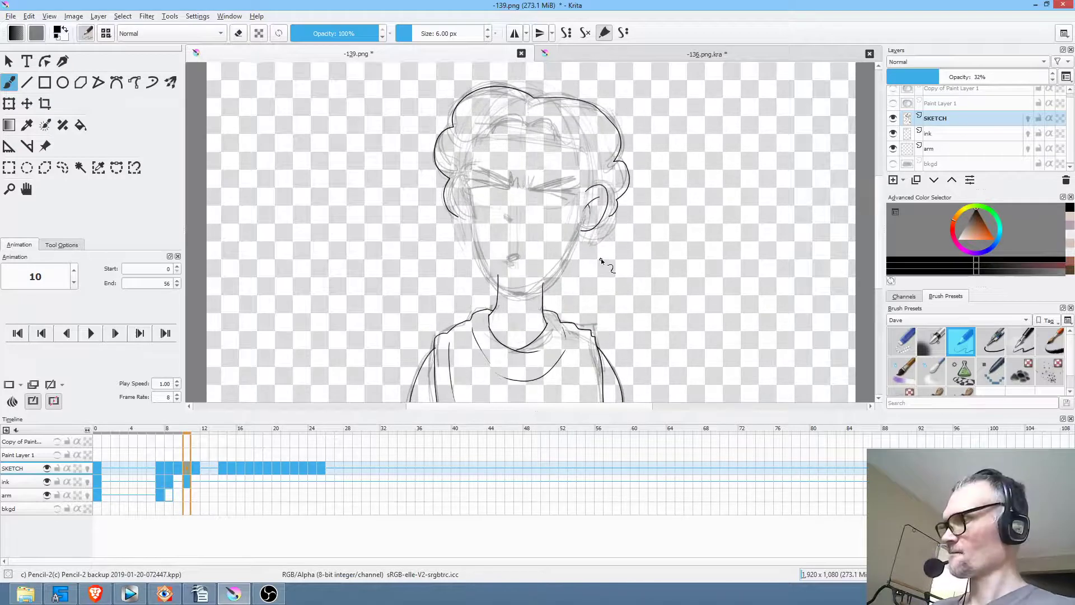
# Step: Compare frame 10 with frame 11, and erase and resketch the jaw on the side opposite the inked inner ear at frame 10
pyautogui.click(196, 480)
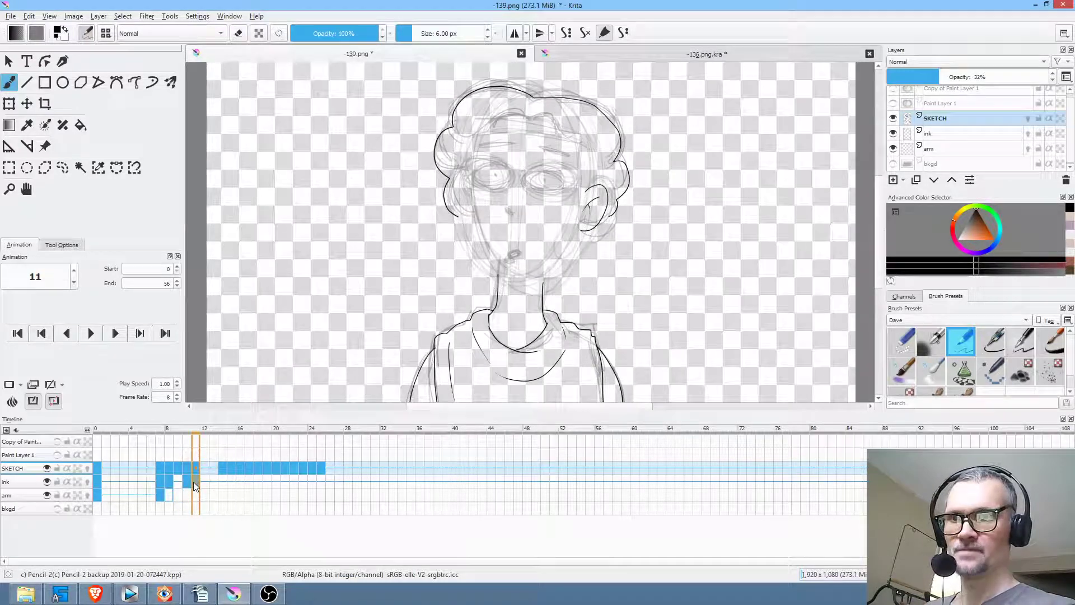
pyautogui.click(187, 482)
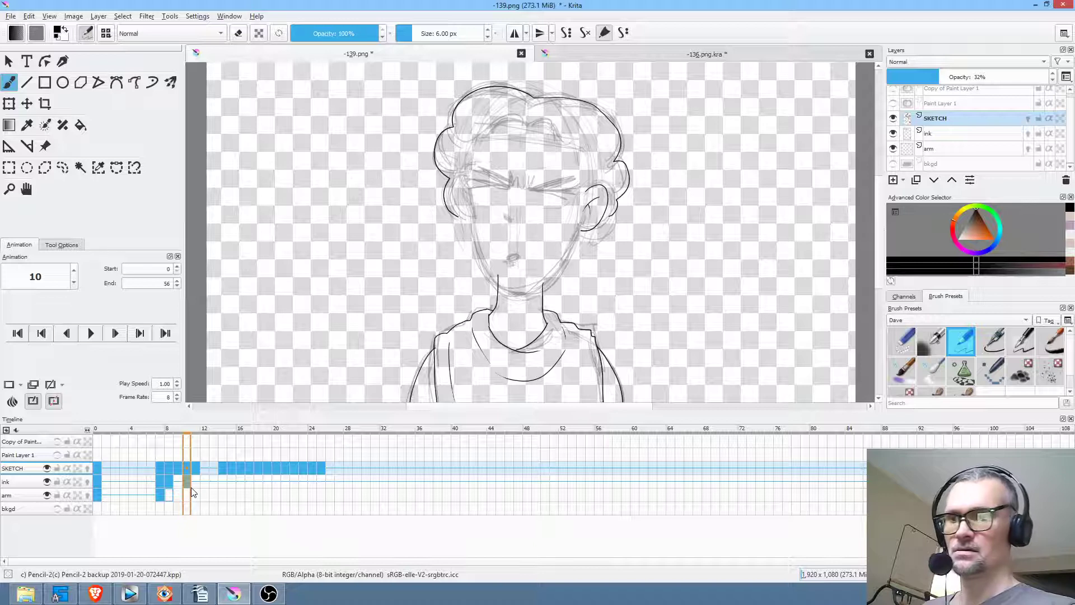
pyautogui.press('e')
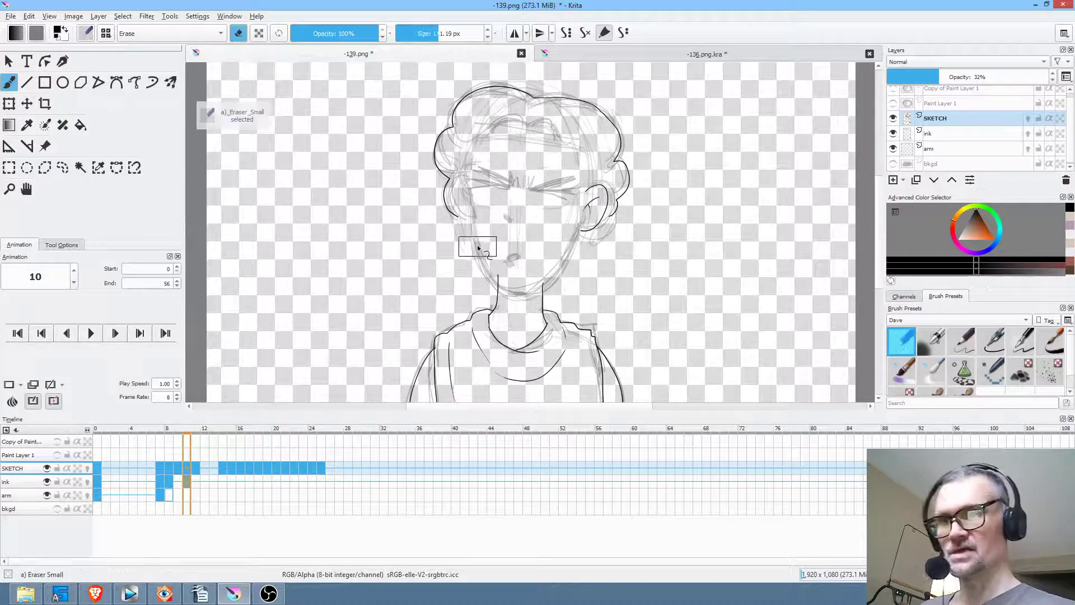
pyautogui.moveTo(480, 249); pyautogui.dragTo(516, 298)
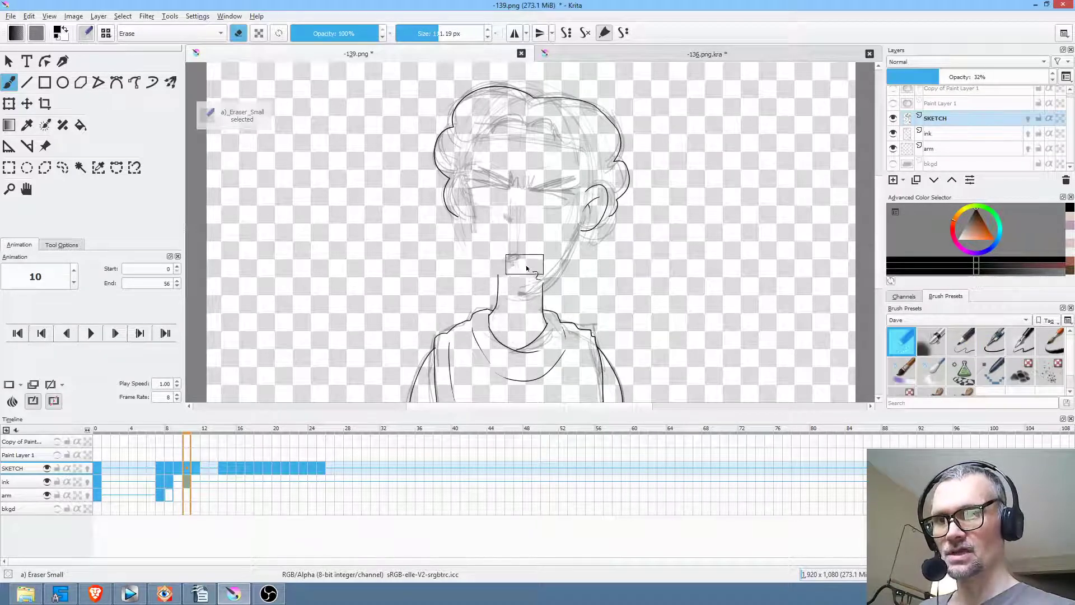
pyautogui.press('e')
pyautogui.moveTo(476, 206); pyautogui.dragTo(491, 277)
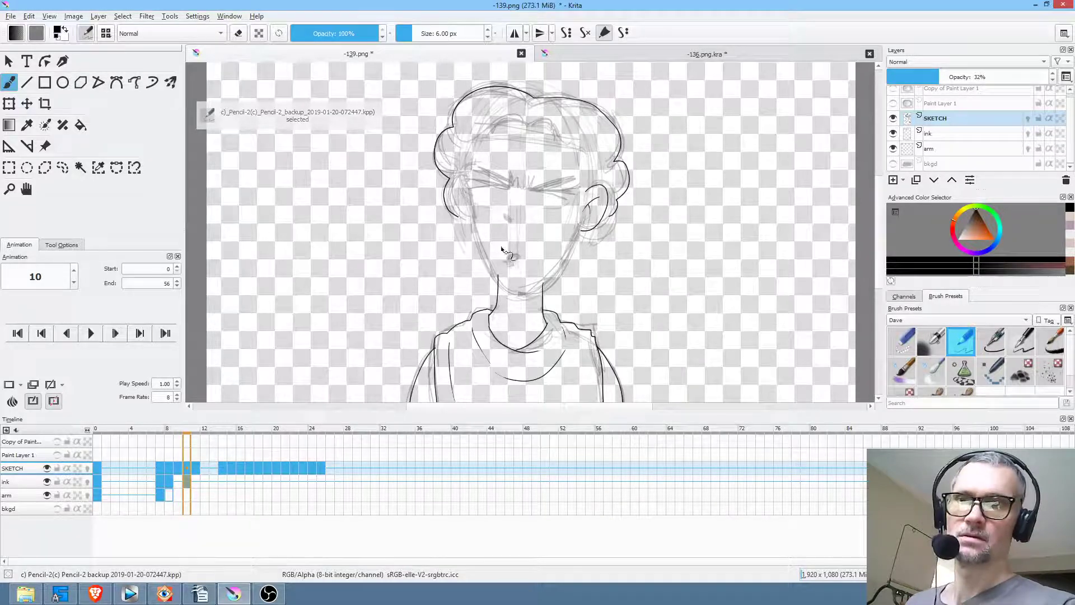
# Step: Erase the lower jaw and chin sketch at frame 10 and redraw it narrower, checking the face in mirrored view
pyautogui.press('m')
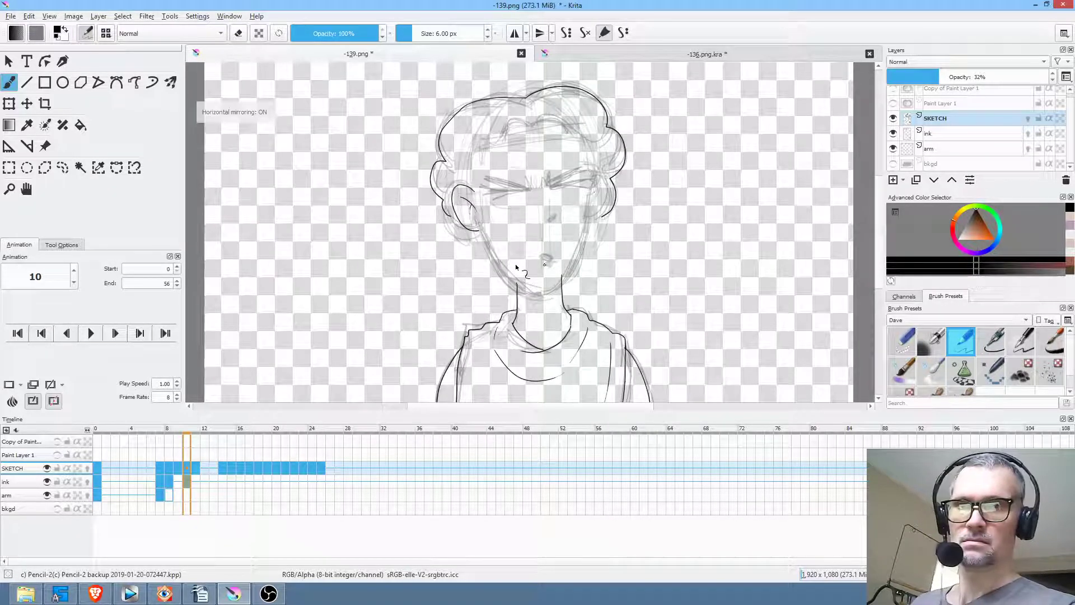
pyautogui.press('/')
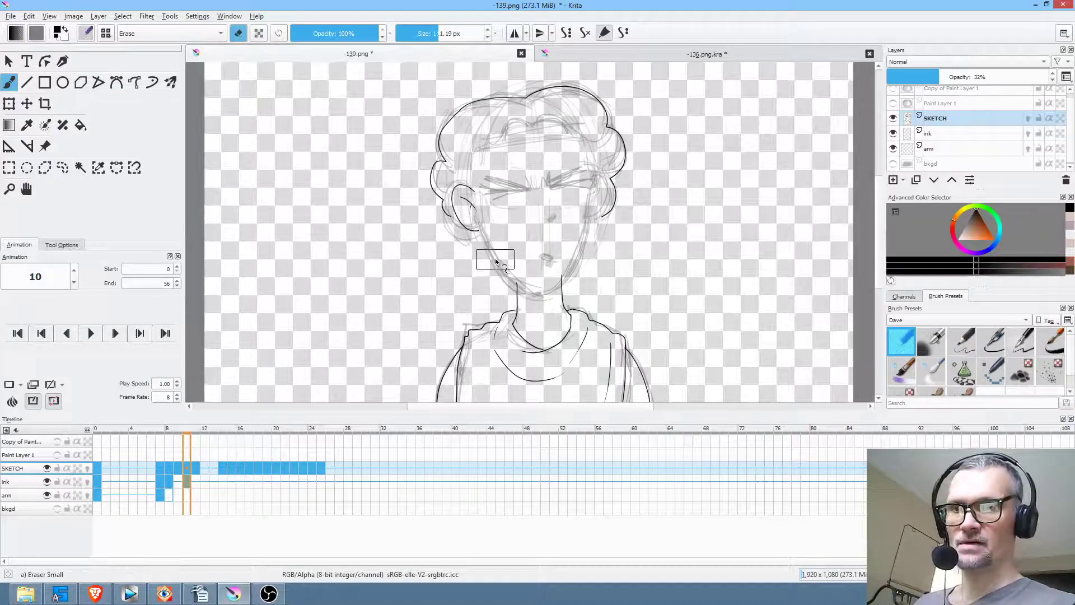
pyautogui.moveTo(504, 266)
pyautogui.mouseDown()
pyautogui.moveTo(546, 305)
pyautogui.moveTo(565, 287)
pyautogui.mouseUp()
pyautogui.press('/')
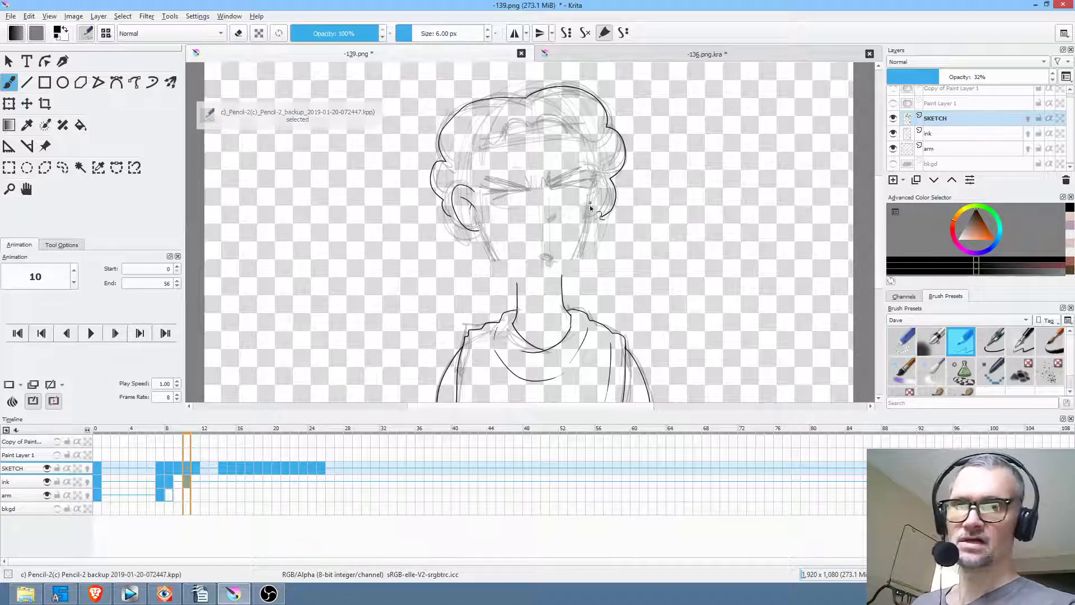
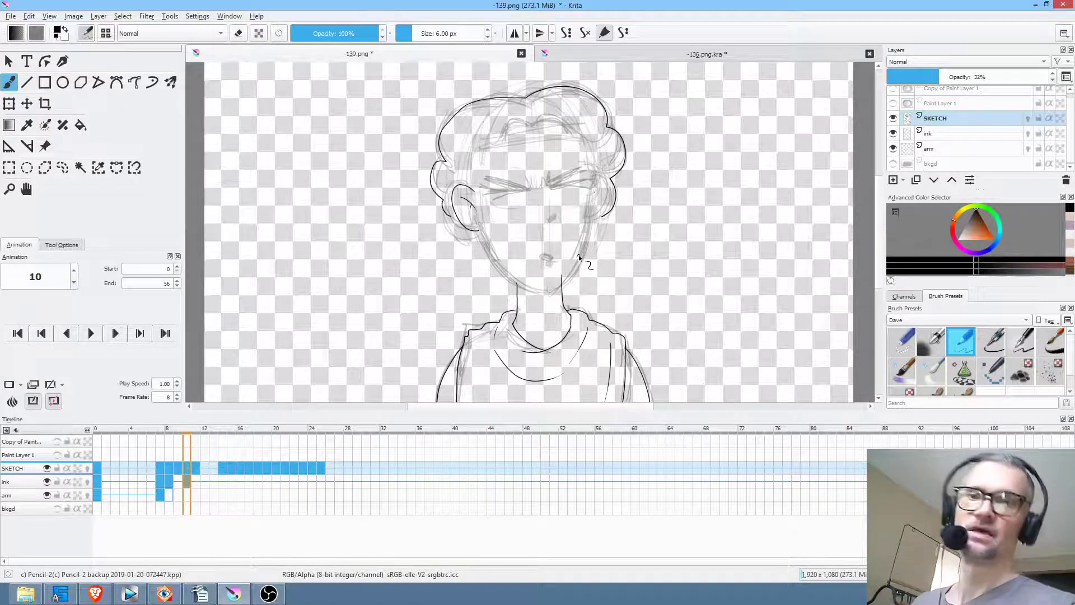
pyautogui.press('m')
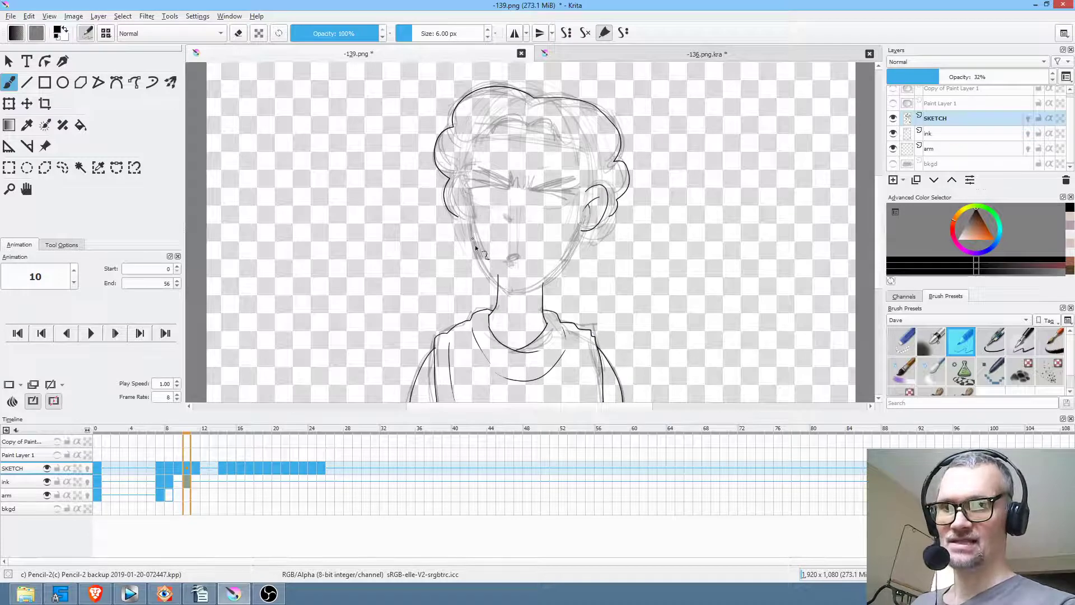
pyautogui.press('m')
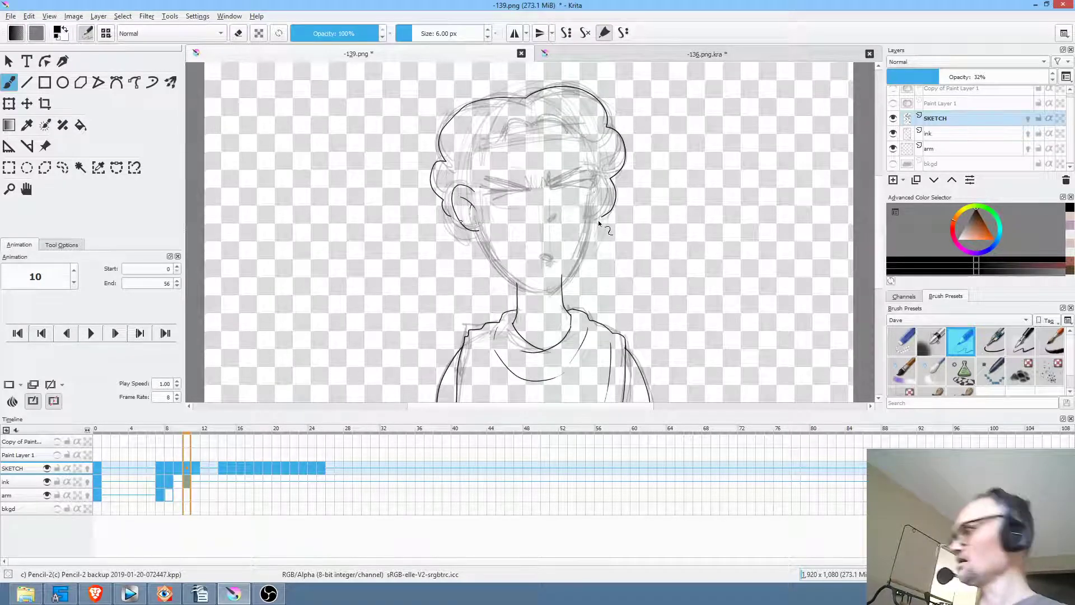
# Step: Reshape the lower face of the SKETCH layer at frame 10 with a Liquify transform and apply it
pyautogui.hotkey('ctrl', 't')
pyautogui.rightClick(599, 260)
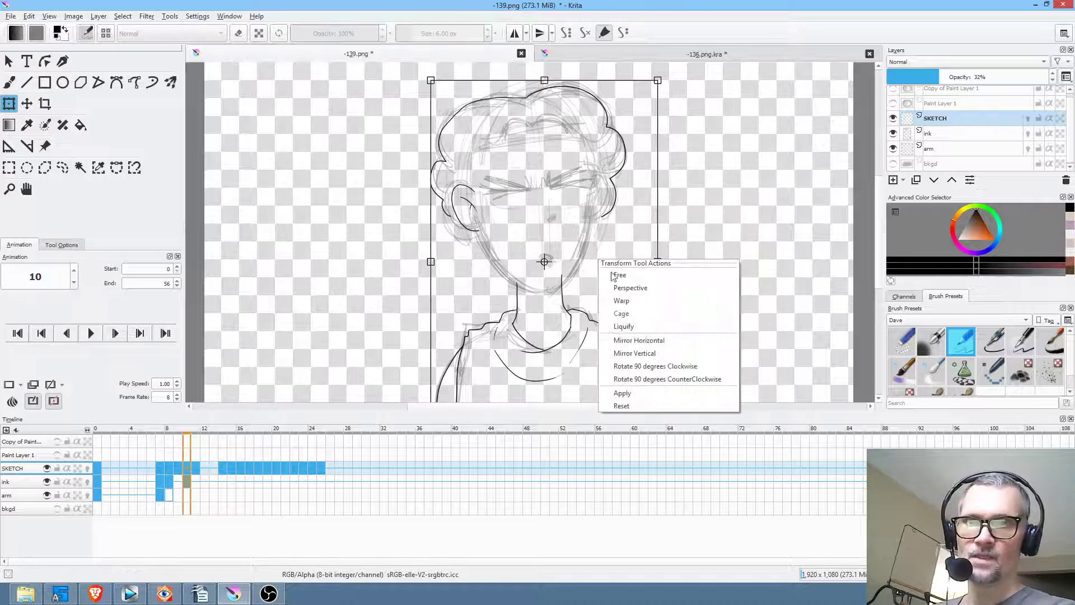
pyautogui.click(625, 328)
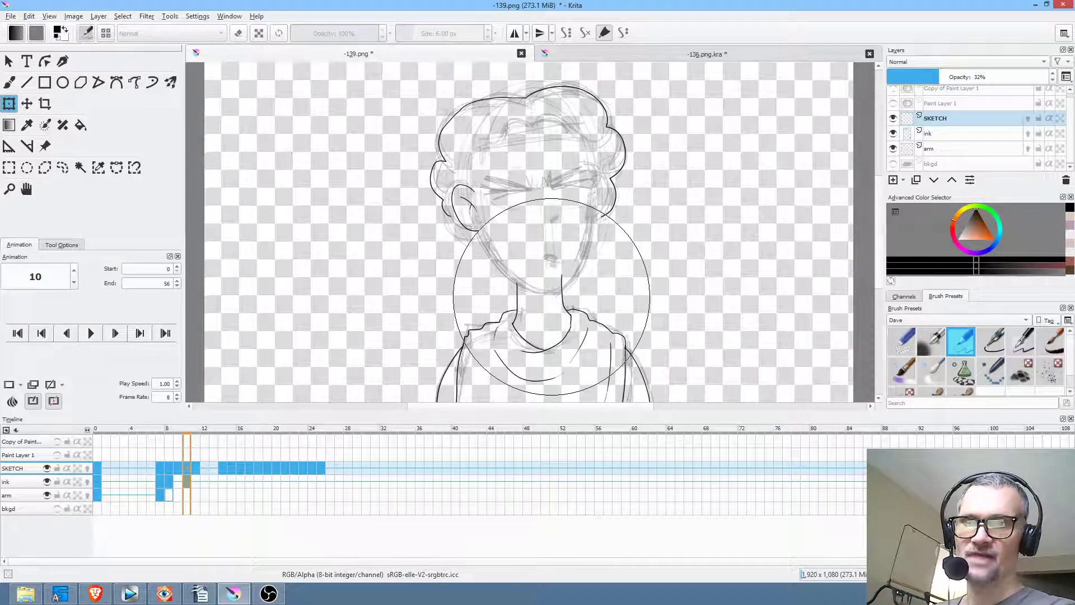
pyautogui.press('Return')
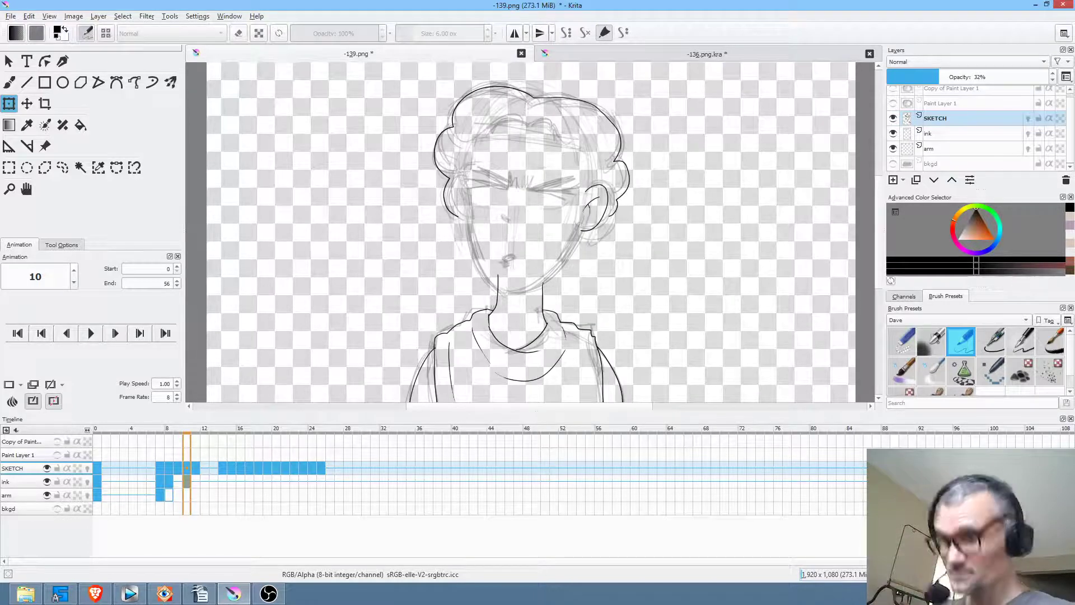
# Step: Make the ink layer active and choose the Ink-2 Fineliner brush for inking frame 10
pyautogui.click(946, 135)
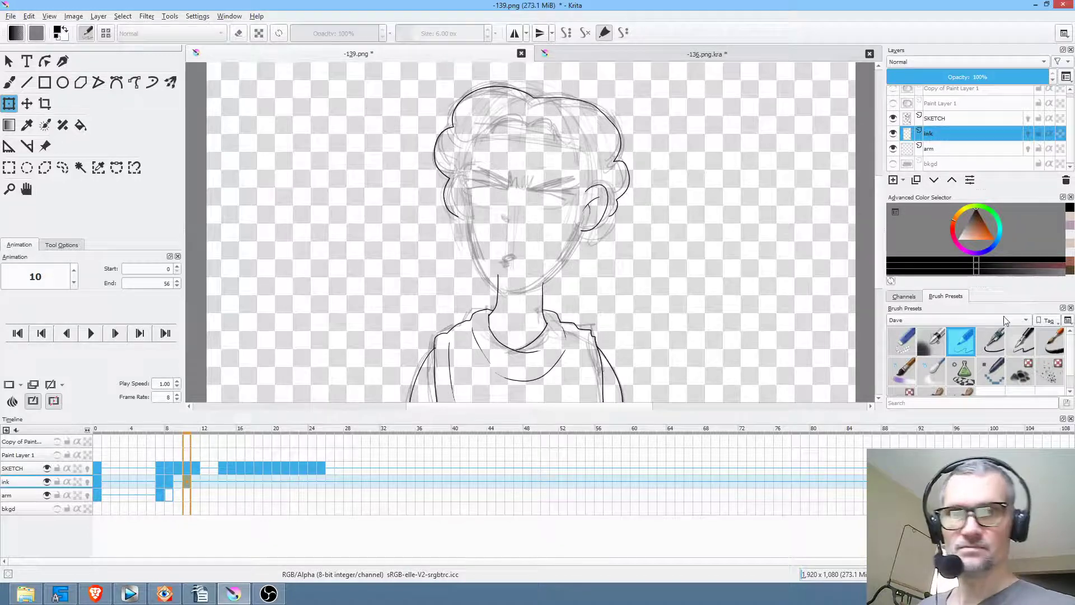
pyautogui.click(996, 342)
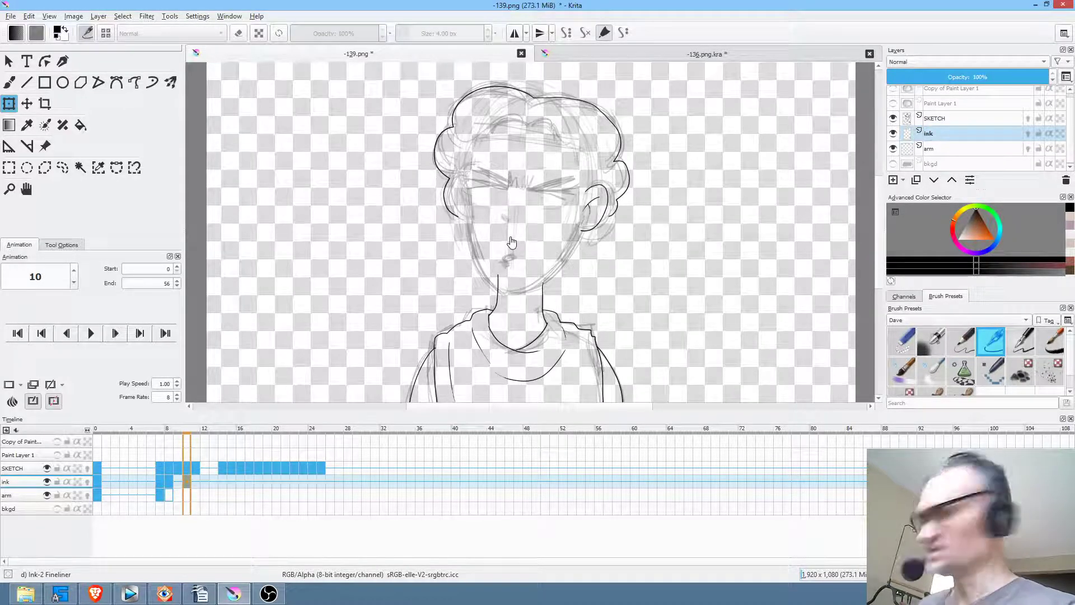
pyautogui.press('b')
pyautogui.scroll(2, 505, 261)
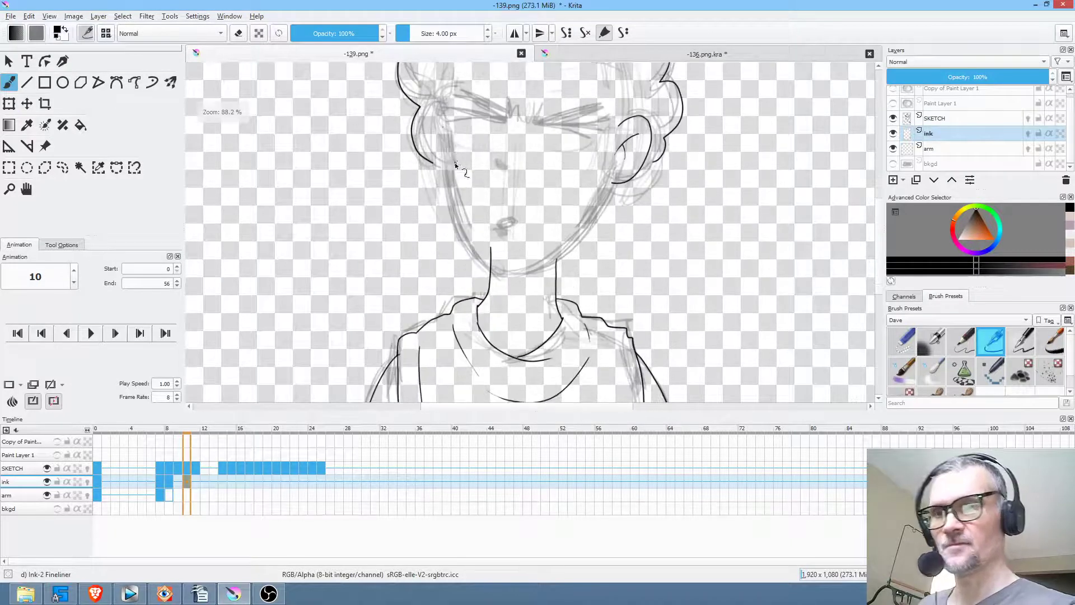
pyautogui.moveTo(443, 143)
pyautogui.mouseDown()
pyautogui.moveTo(462, 234)
pyautogui.moveTo(490, 267)
pyautogui.moveTo(529, 270)
pyautogui.mouseUp()
pyautogui.moveTo(606, 189); pyautogui.dragTo(622, 170)
pyautogui.hotkey('ctrl', 'z')
pyautogui.hotkey('ctrl', 'z')
pyautogui.hotkey('ctrl', 'z')
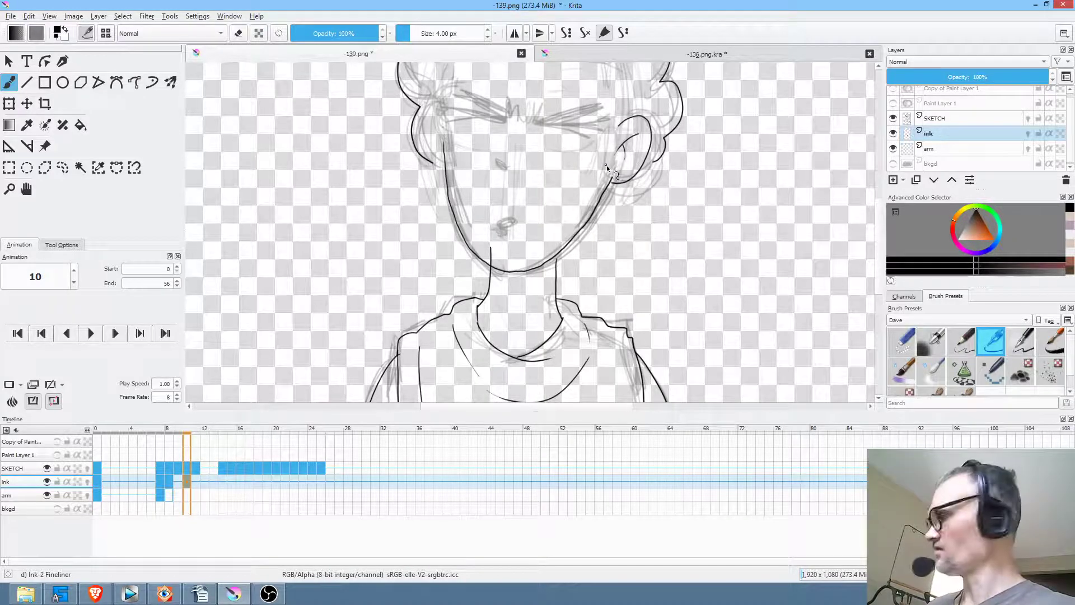
pyautogui.moveTo(638, 246); pyautogui.dragTo(653, 249)
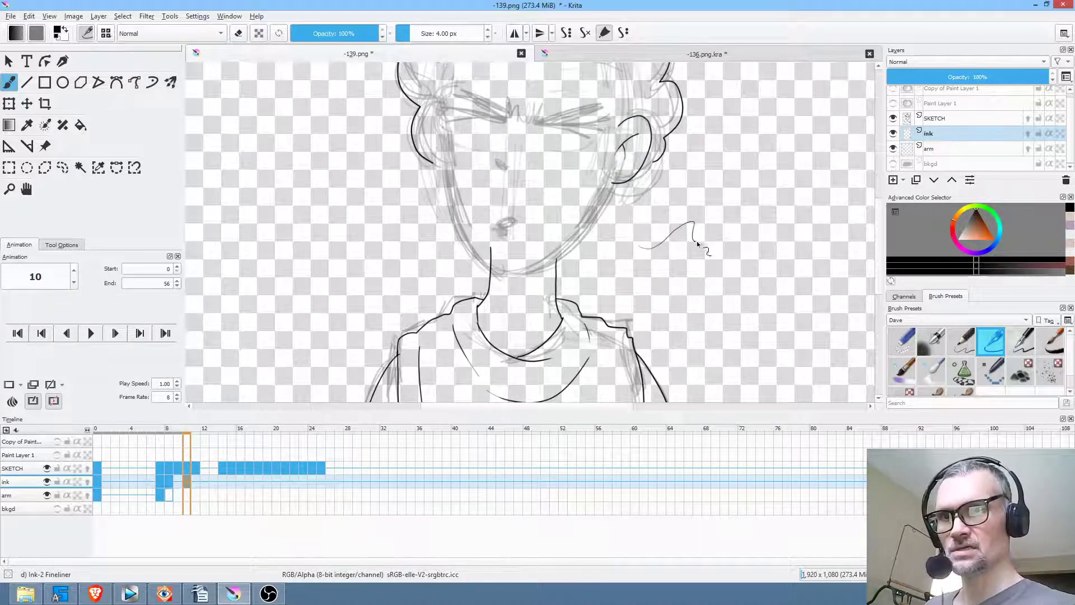
pyautogui.hotkey('ctrl', 'z')
pyautogui.hotkey('ctrl', 'z')
pyautogui.moveTo(643, 238); pyautogui.dragTo(708, 250)
pyautogui.hotkey('ctrl', 'z')
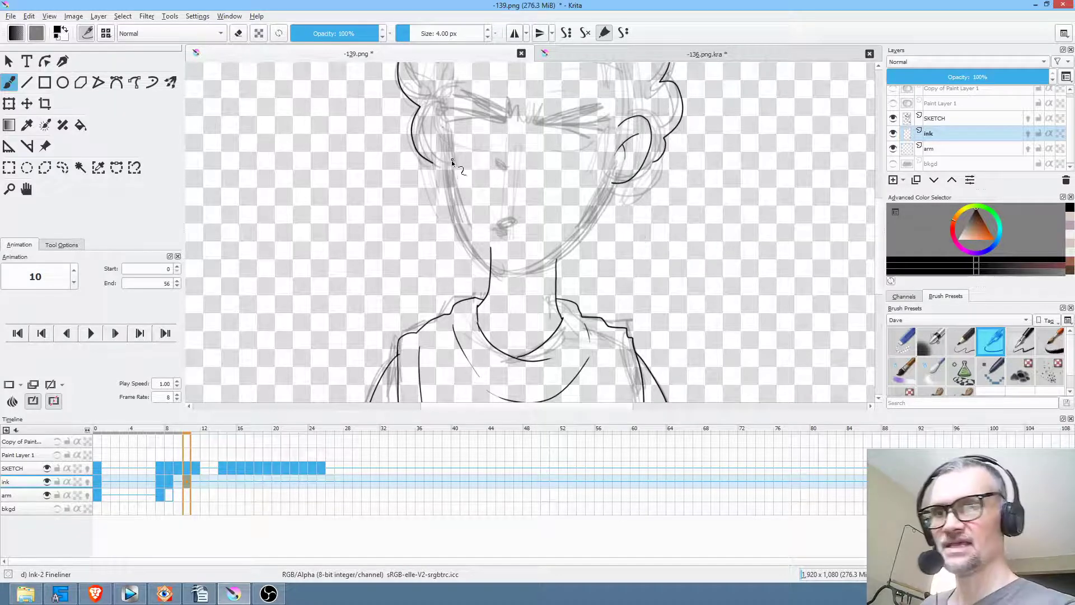
# Step: Ink the jaw line around the chin up to both sides of the face on frame 10, and erase the neck line inside the chin
pyautogui.moveTo(466, 229)
pyautogui.mouseDown()
pyautogui.moveTo(502, 270)
pyautogui.moveTo(539, 267)
pyautogui.mouseUp()
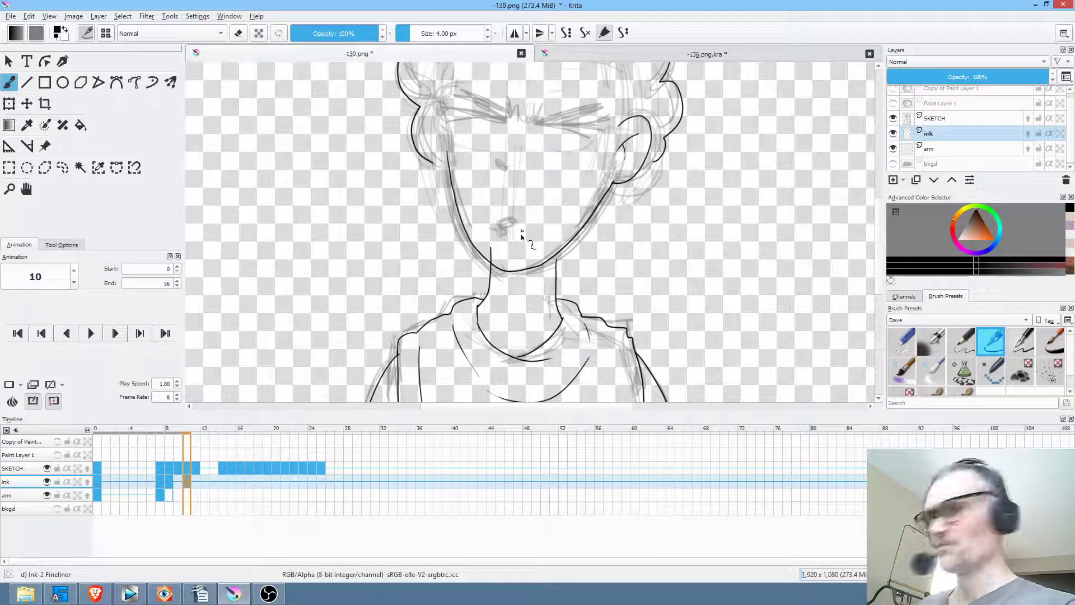
pyautogui.press(',')
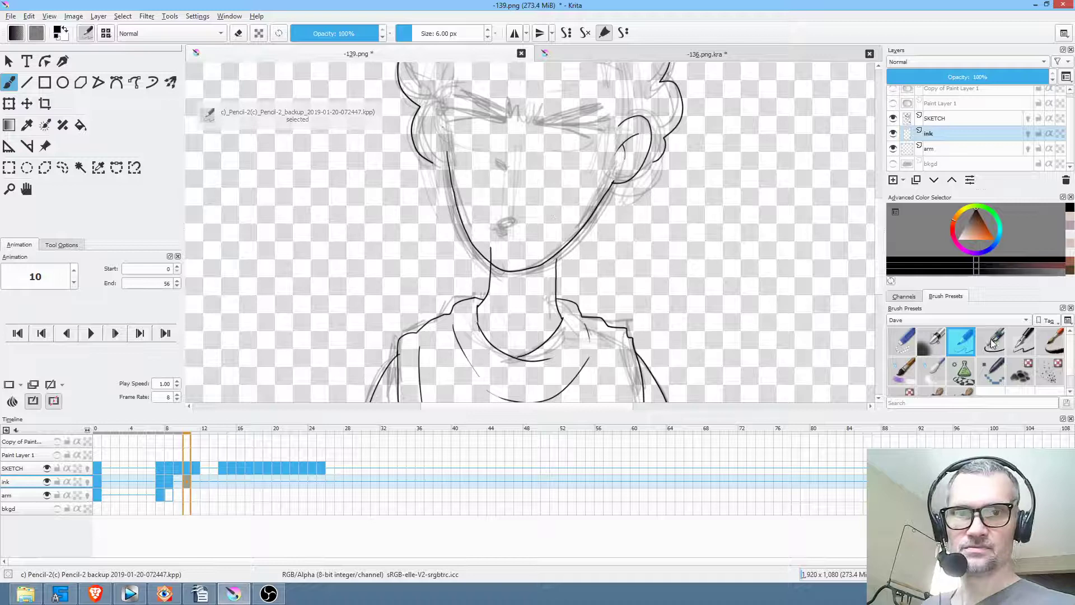
pyautogui.press(',')
pyautogui.press(',')
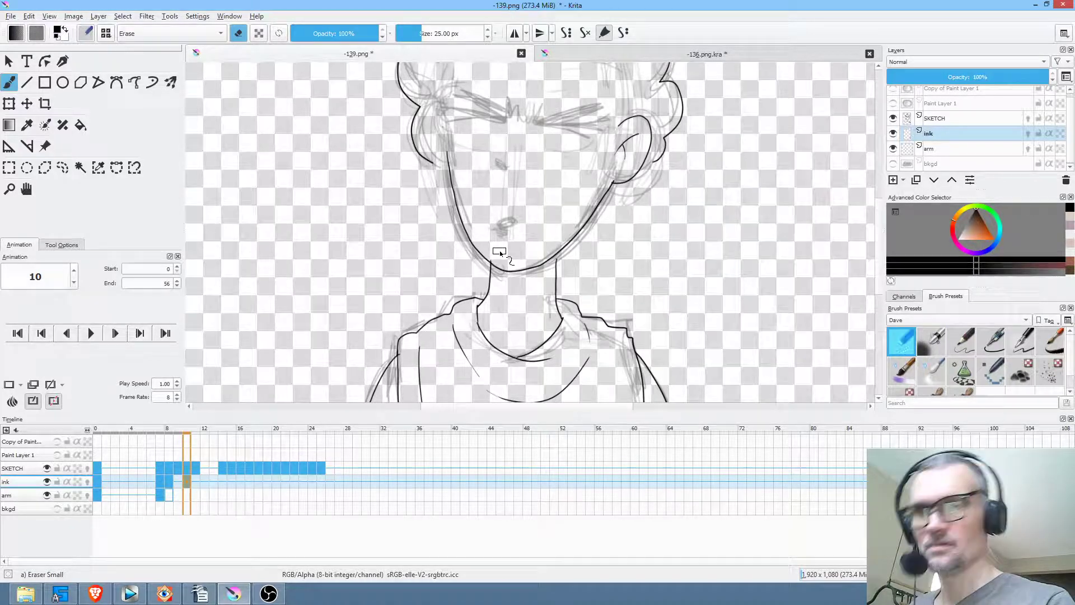
# Step: Ink an ear on the left side of the face with the Ink-2 Fineliner, and erase it together with the overlapping hair curl
pyautogui.scroll(3, 591, 219)
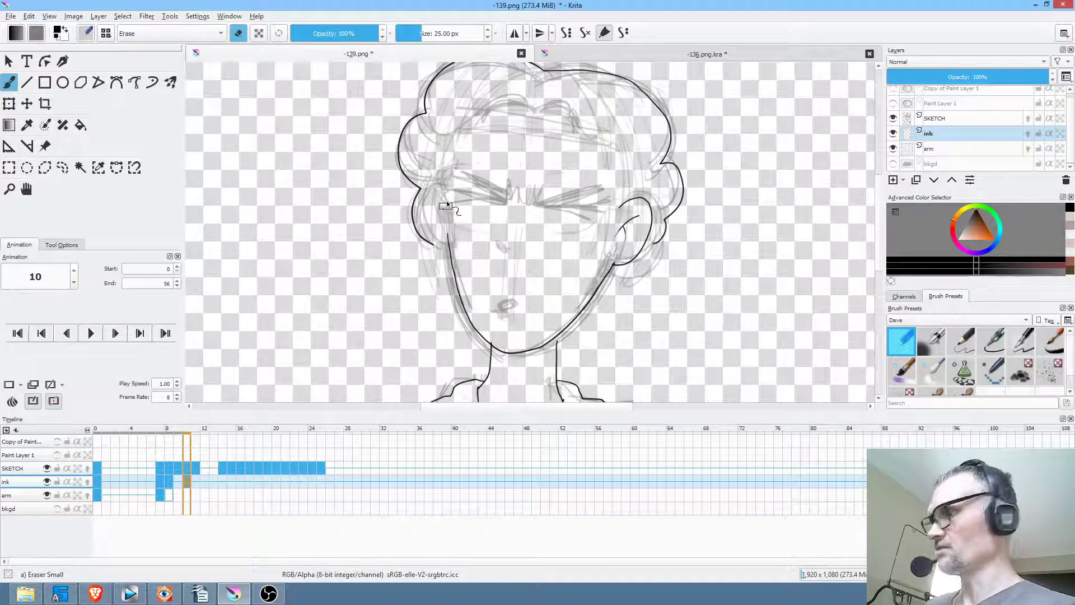
pyautogui.press('/')
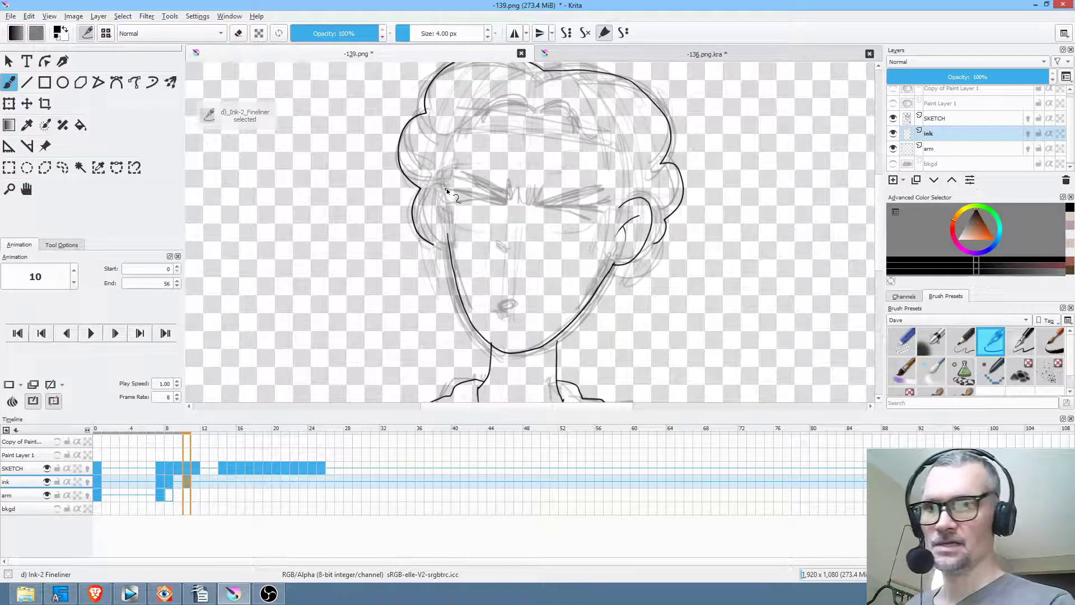
pyautogui.moveTo(430, 192)
pyautogui.mouseDown()
pyautogui.moveTo(427, 216)
pyautogui.moveTo(450, 244)
pyautogui.mouseUp()
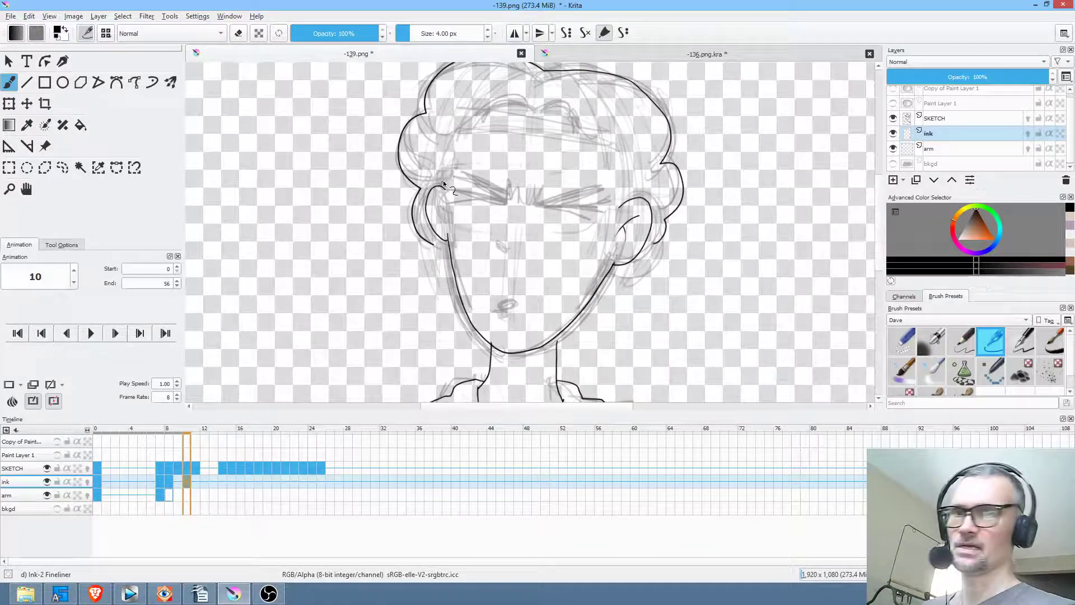
pyautogui.press('/')
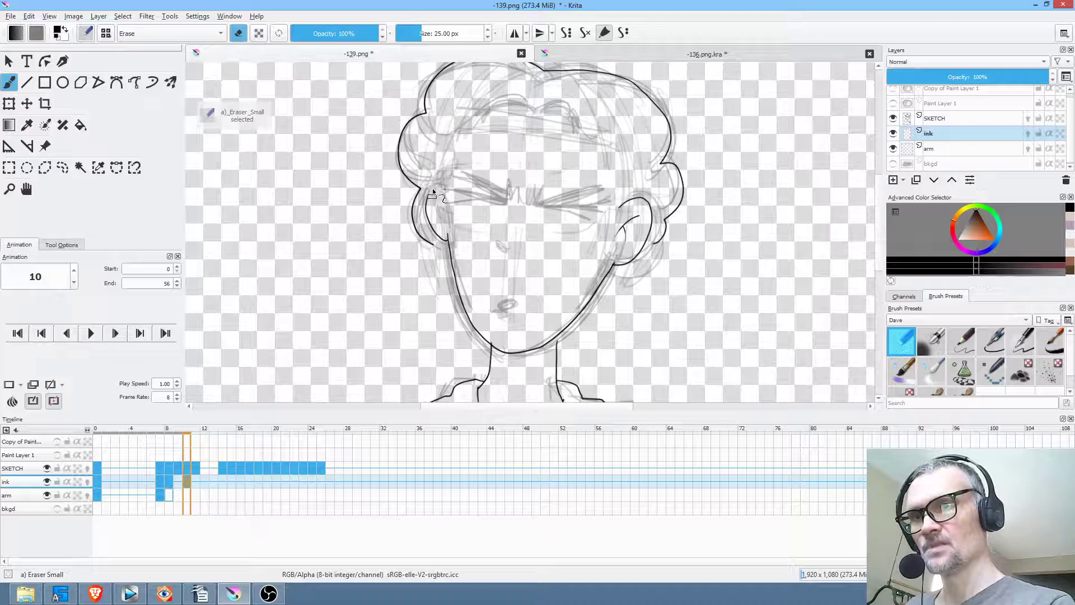
pyautogui.moveTo(437, 226)
pyautogui.mouseDown()
pyautogui.moveTo(416, 200)
pyautogui.moveTo(423, 241)
pyautogui.moveTo(423, 188)
pyautogui.moveTo(446, 211)
pyautogui.moveTo(425, 202)
pyautogui.moveTo(441, 233)
pyautogui.mouseUp()
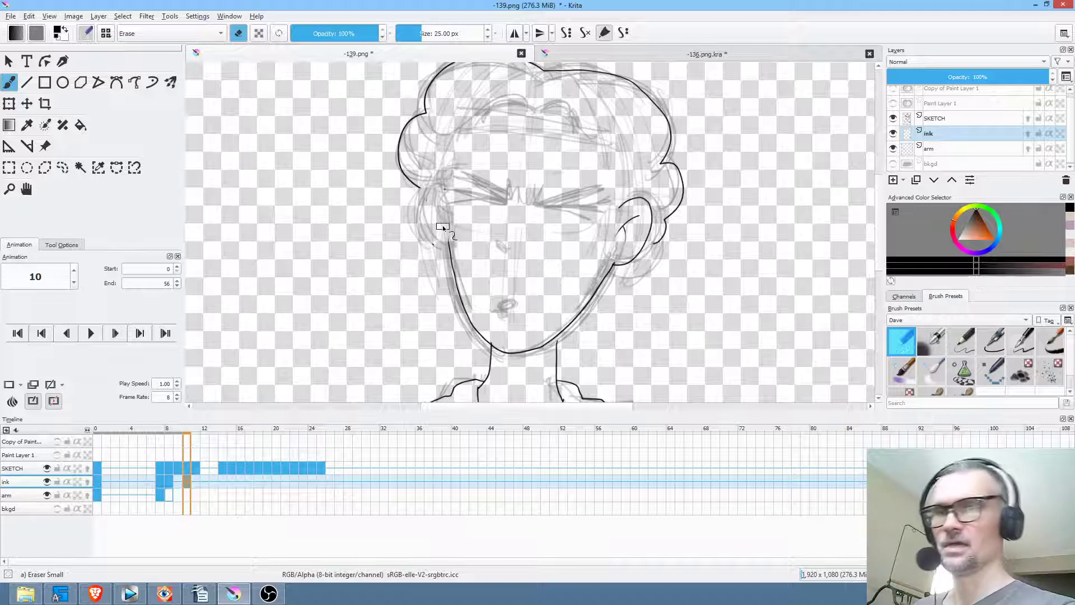
# Step: Ink the left ear's outline again with the fineliner, joining it to the top of the jaw line
pyautogui.press('/')
pyautogui.moveTo(443, 187)
pyautogui.mouseDown()
pyautogui.moveTo(431, 186)
pyautogui.moveTo(428, 221)
pyautogui.mouseUp()
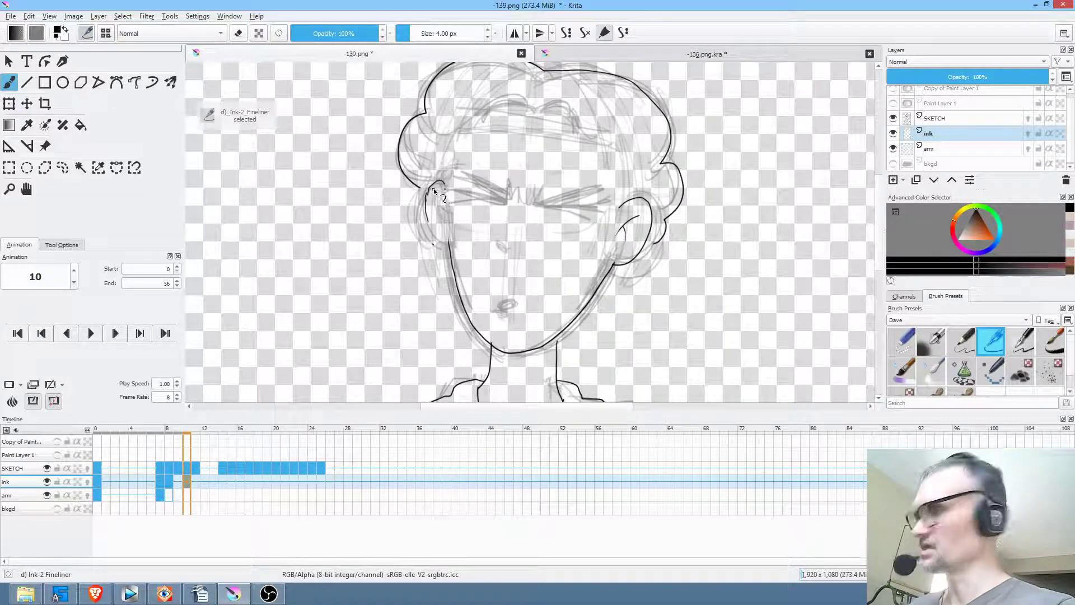
pyautogui.press('/')
pyautogui.press('/')
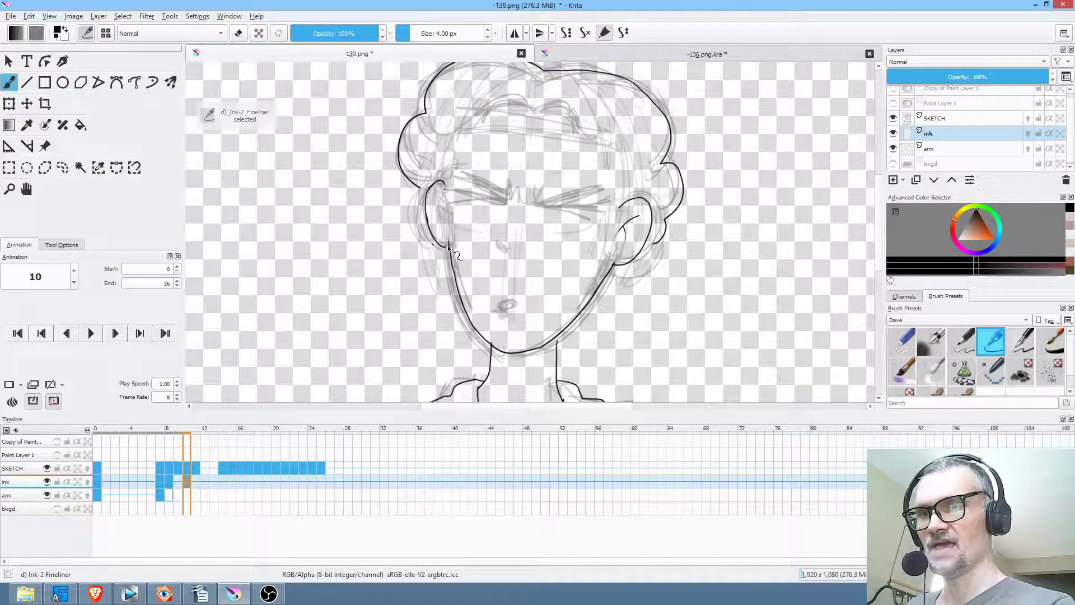
# Step: Ink the small hair curl behind the left ear and the fold lines inside that ear
pyautogui.scroll(2, 452, 234)
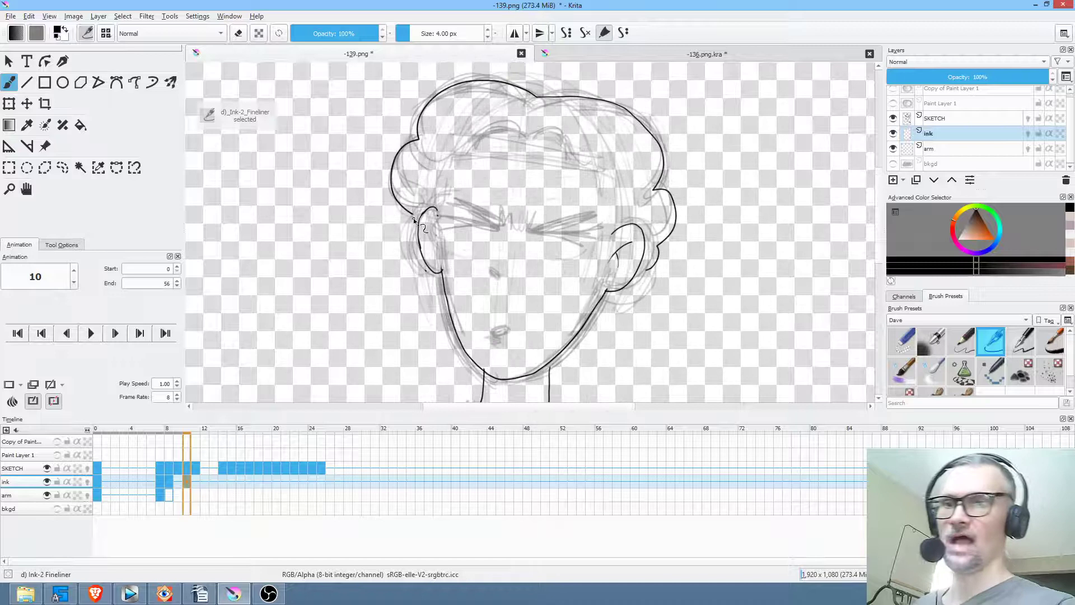
pyautogui.moveTo(412, 211); pyautogui.dragTo(402, 225)
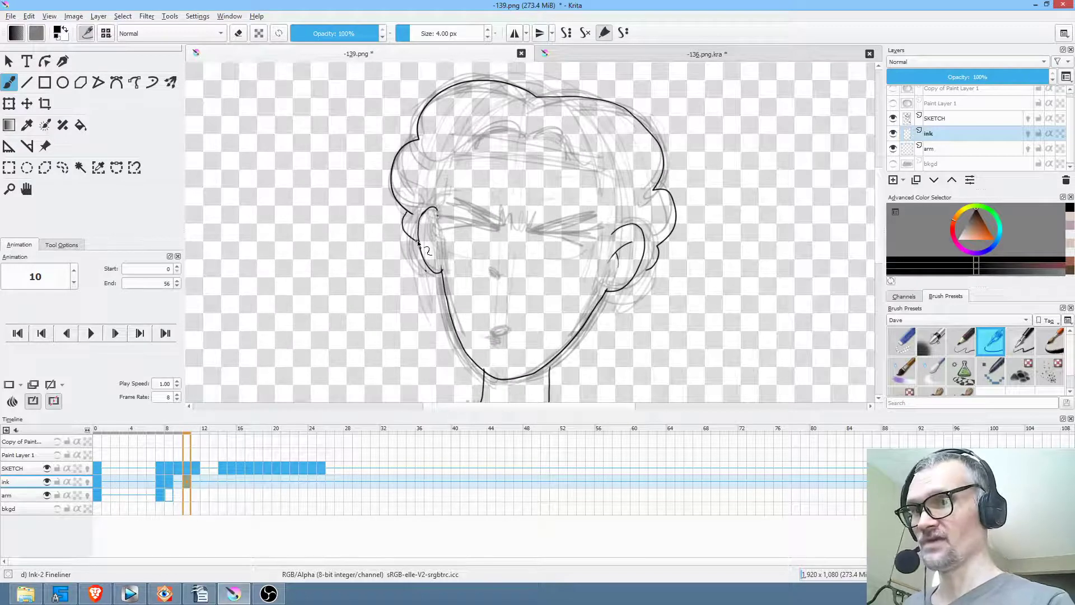
pyautogui.moveTo(522, 260); pyautogui.dragTo(501, 287)
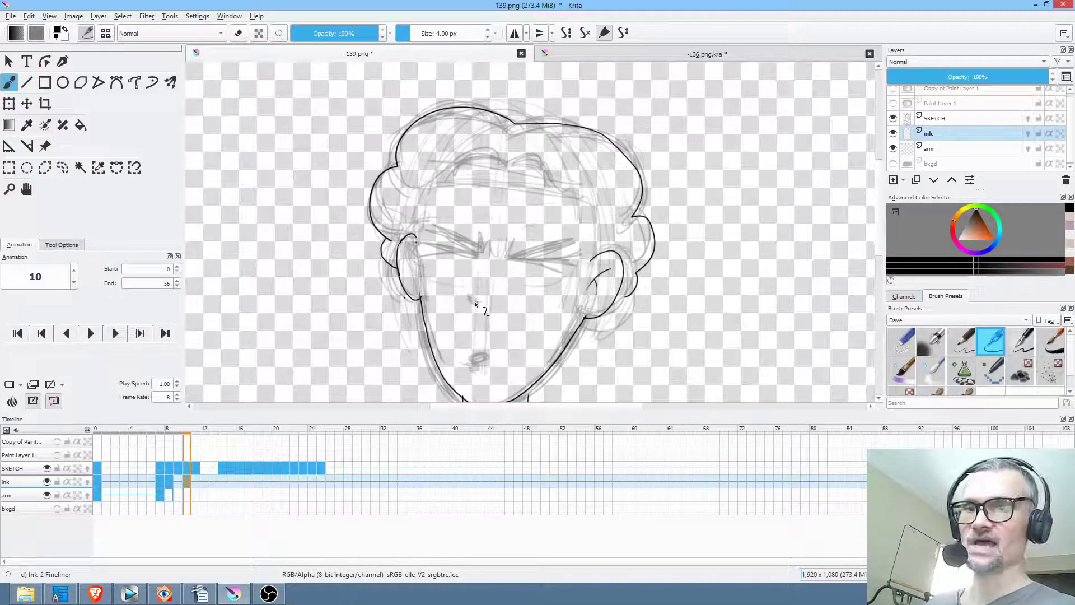
pyautogui.scroll(3, 475, 304)
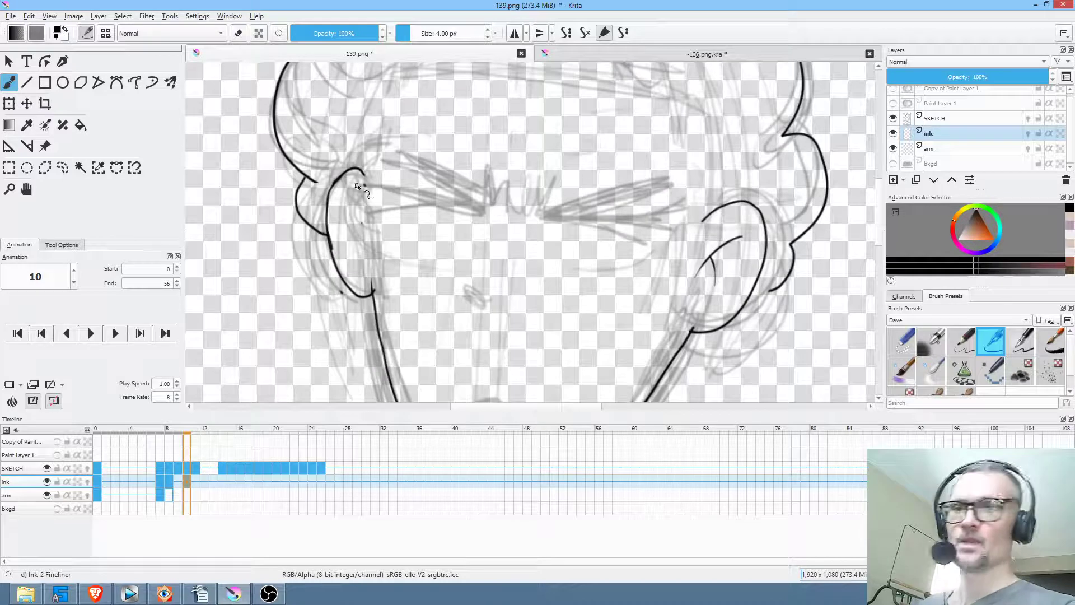
pyautogui.moveTo(364, 250); pyautogui.dragTo(357, 224)
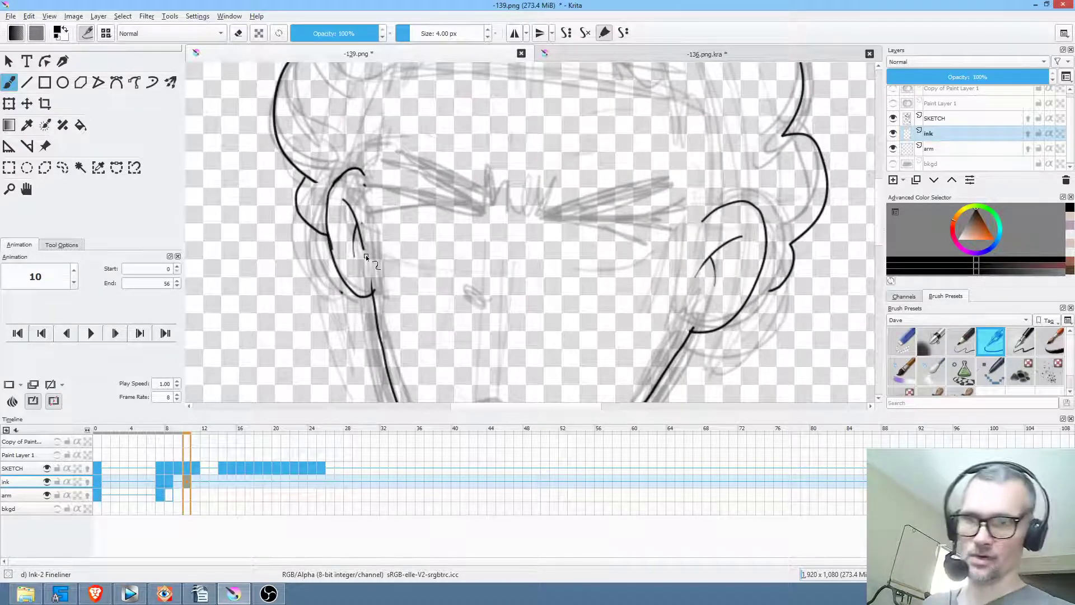
# Step: Ink the wavy front hairline across the forehead on frame 10, running down to both ears
pyautogui.moveTo(578, 267); pyautogui.dragTo(576, 242)
pyautogui.scroll(-3, 558, 255)
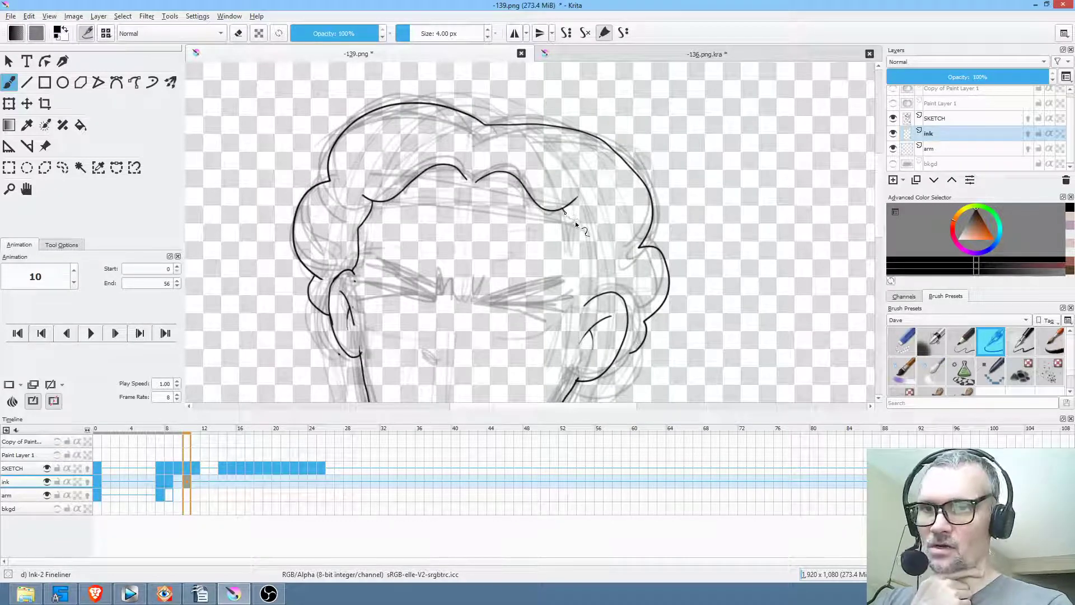
pyautogui.moveTo(586, 230); pyautogui.dragTo(592, 296)
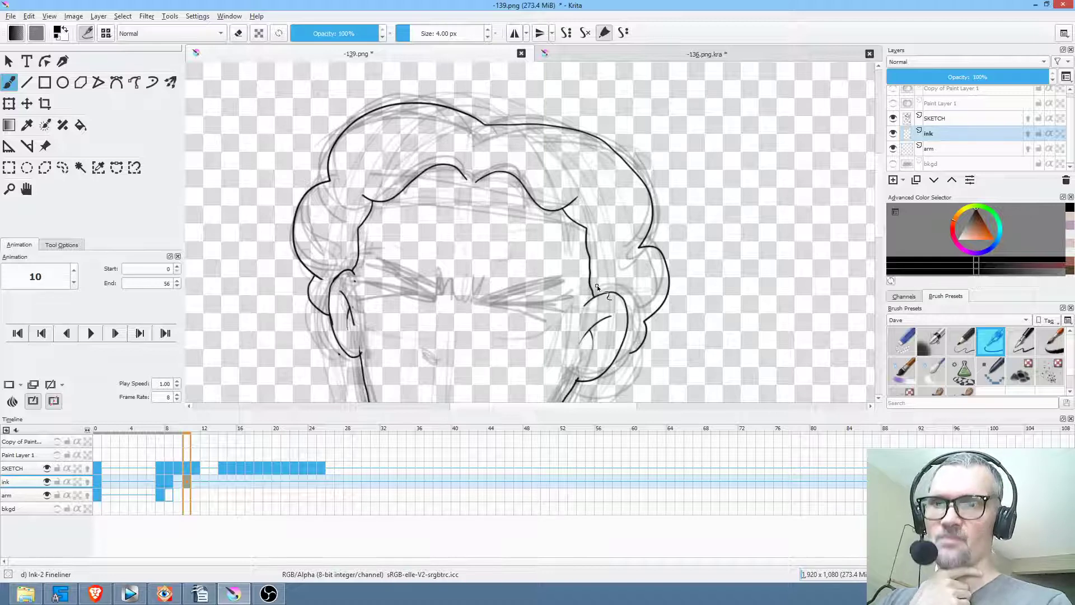
# Step: Ink the wavy front hairline over the forehead on the ink layer's frame 8, checking it against frame 7
pyautogui.click(169, 488)
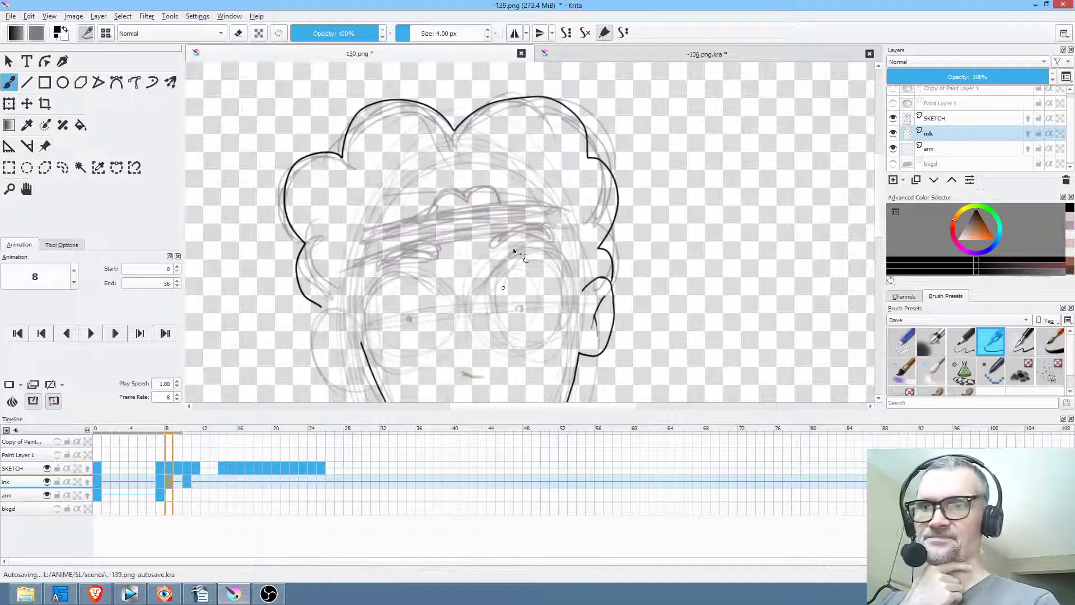
pyautogui.moveTo(466, 195)
pyautogui.mouseDown()
pyautogui.moveTo(423, 226)
pyautogui.moveTo(388, 229)
pyautogui.mouseUp()
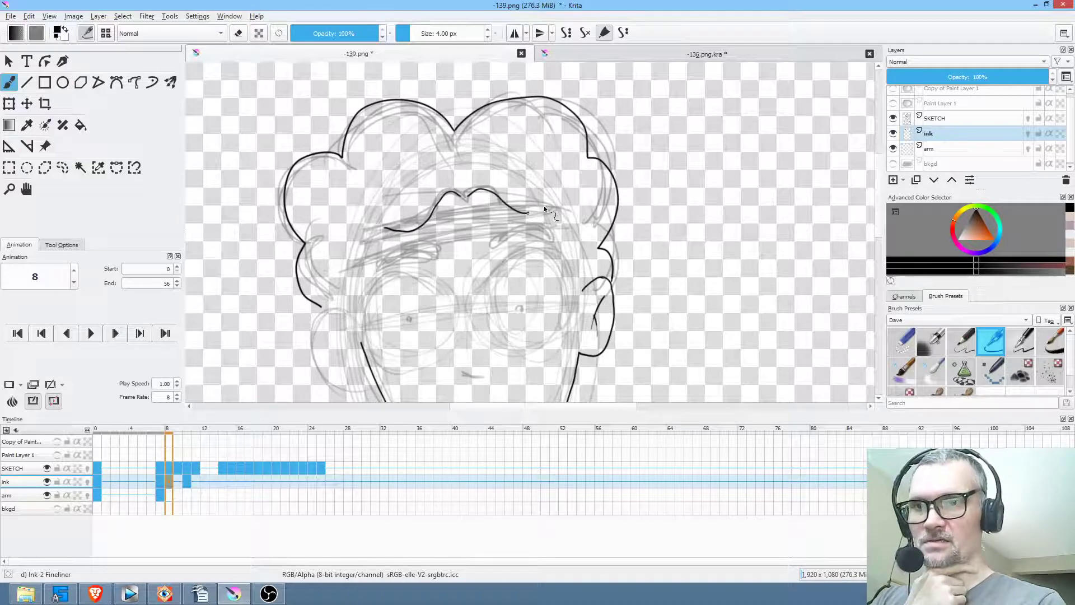
pyautogui.click(159, 482)
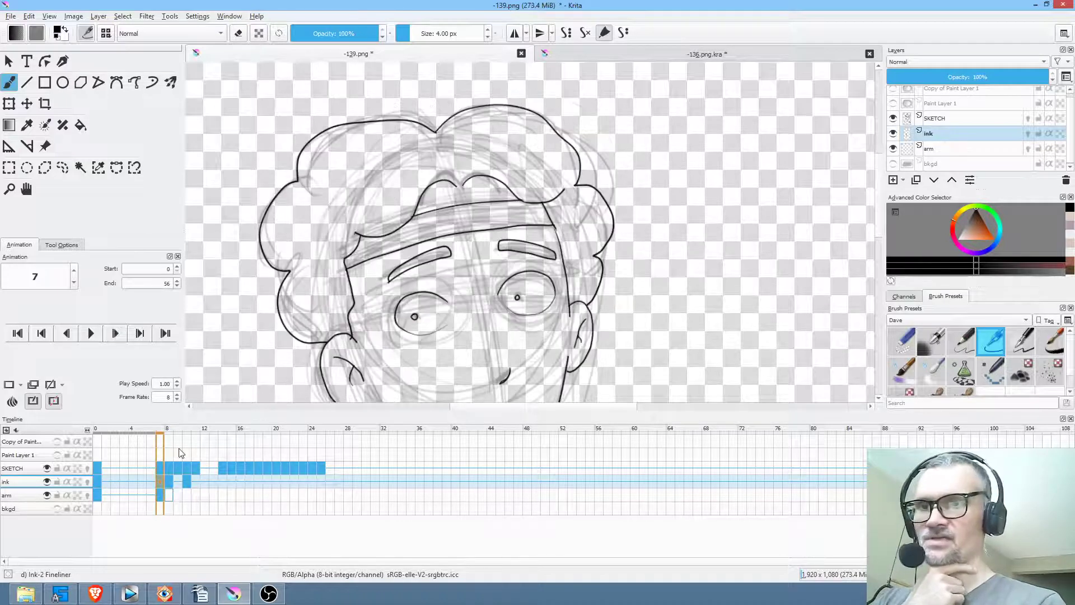
pyautogui.click(170, 481)
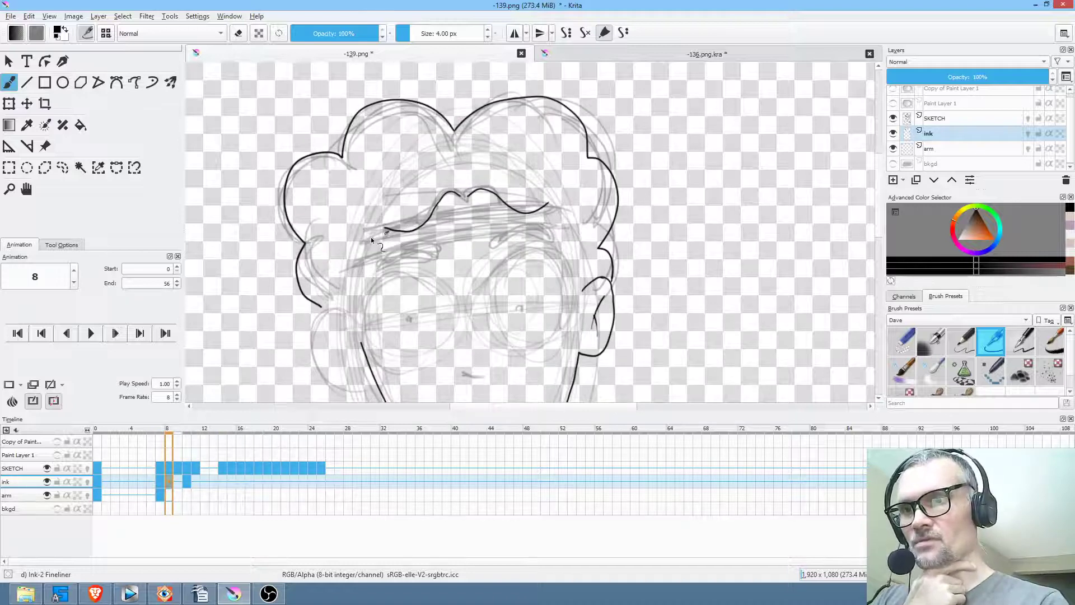
# Step: Ink the ends of the headband's upper edge and its curved lower edge on frame 8
pyautogui.moveTo(368, 238); pyautogui.dragTo(386, 230)
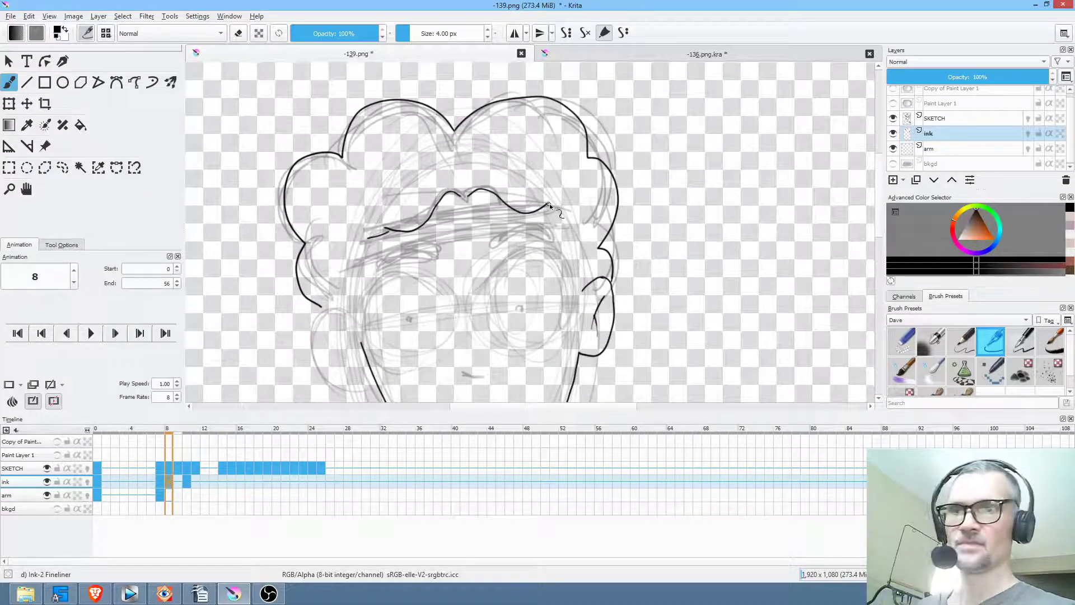
pyautogui.moveTo(545, 208); pyautogui.dragTo(559, 207)
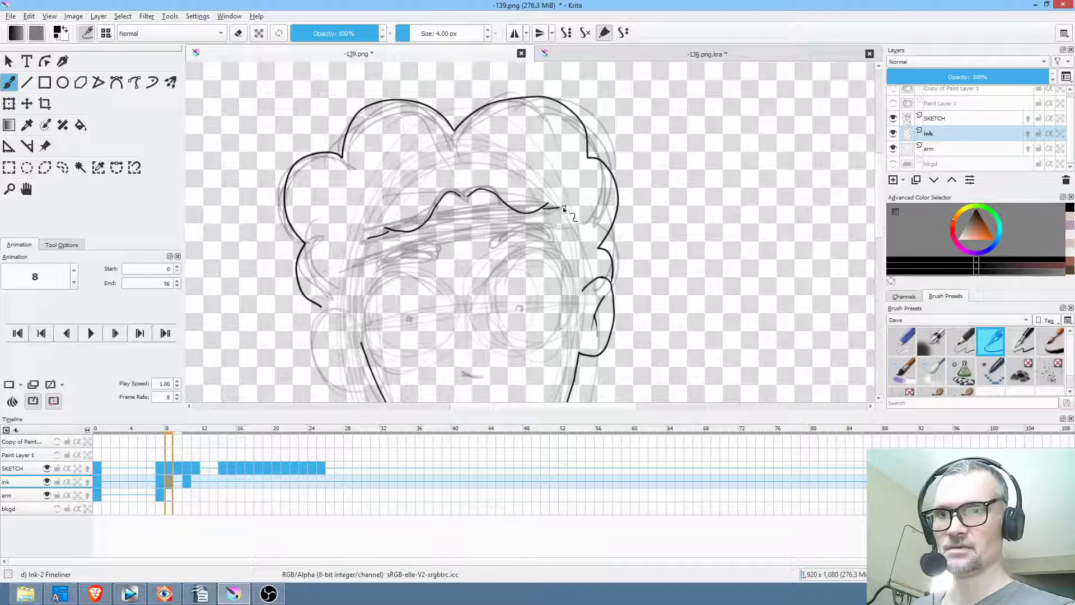
pyautogui.hotkey('ctrl', 'z')
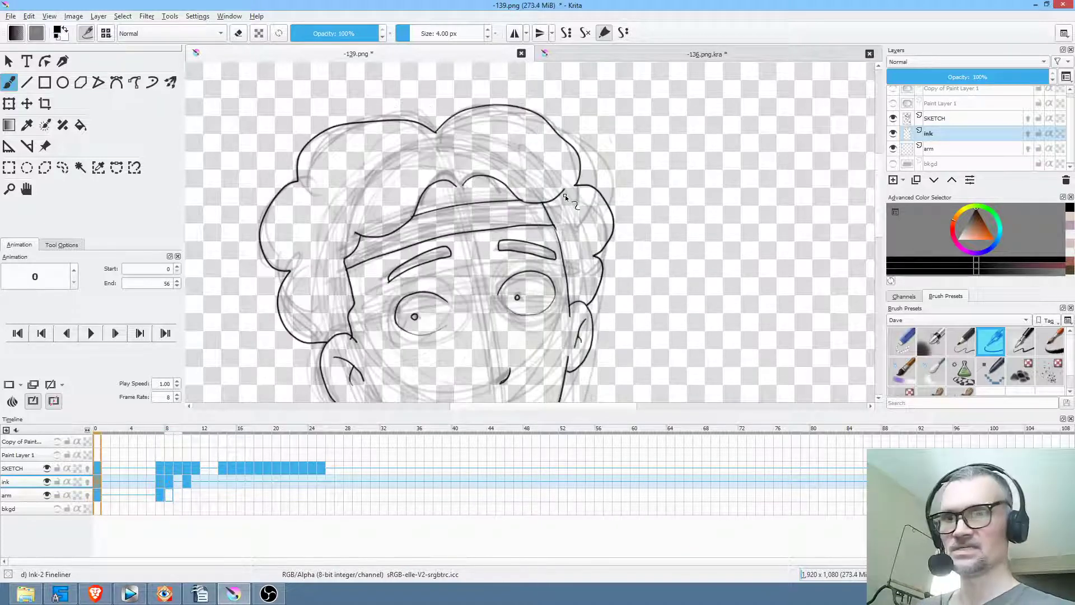
pyautogui.hotkey('ctrl', 'shift', 'z')
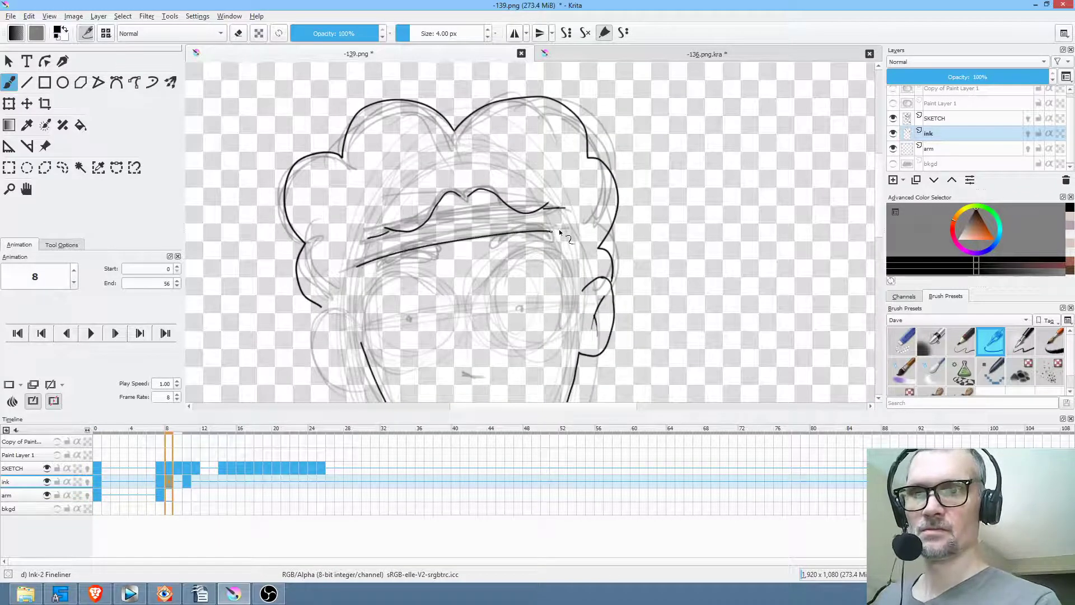
# Step: Ink the headband's lower and upper edges across the forehead on frame 10
pyautogui.press('.')
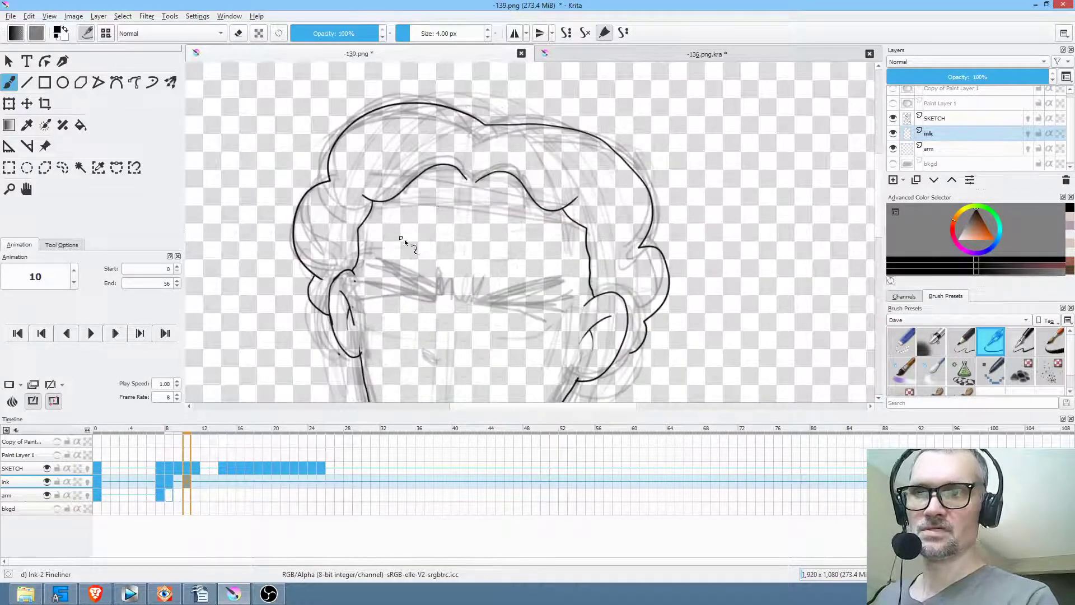
pyautogui.press('.')
pyautogui.moveTo(359, 224); pyautogui.dragTo(589, 255)
pyautogui.moveTo(403, 191); pyautogui.dragTo(530, 201)
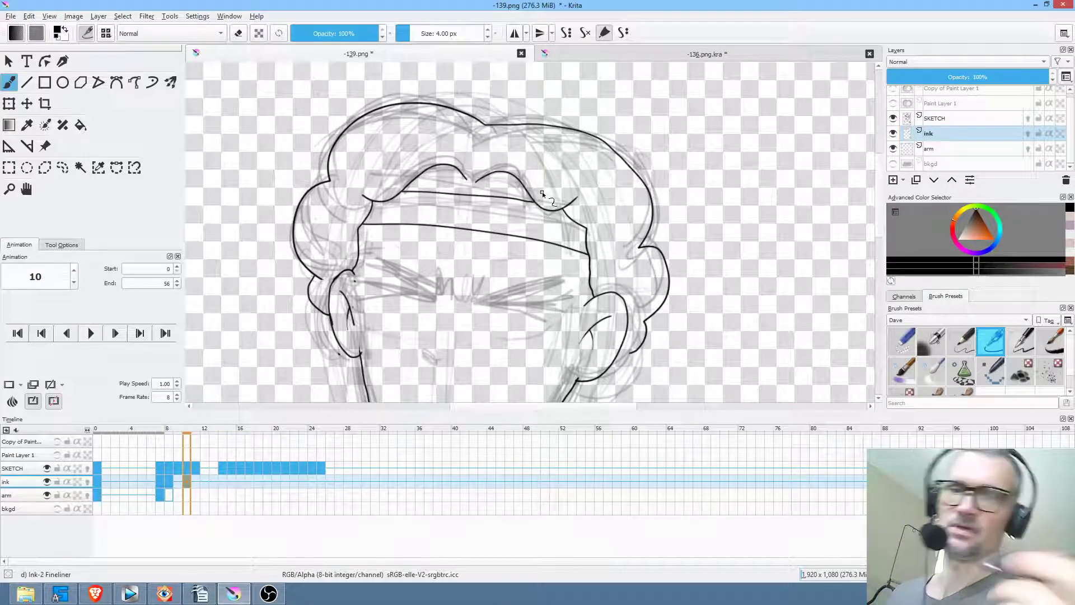
# Step: Ink the large round outlines of both eyes on frame 8, using the inked face on frame 7 as reference
pyautogui.press(',')
pyautogui.press(',')
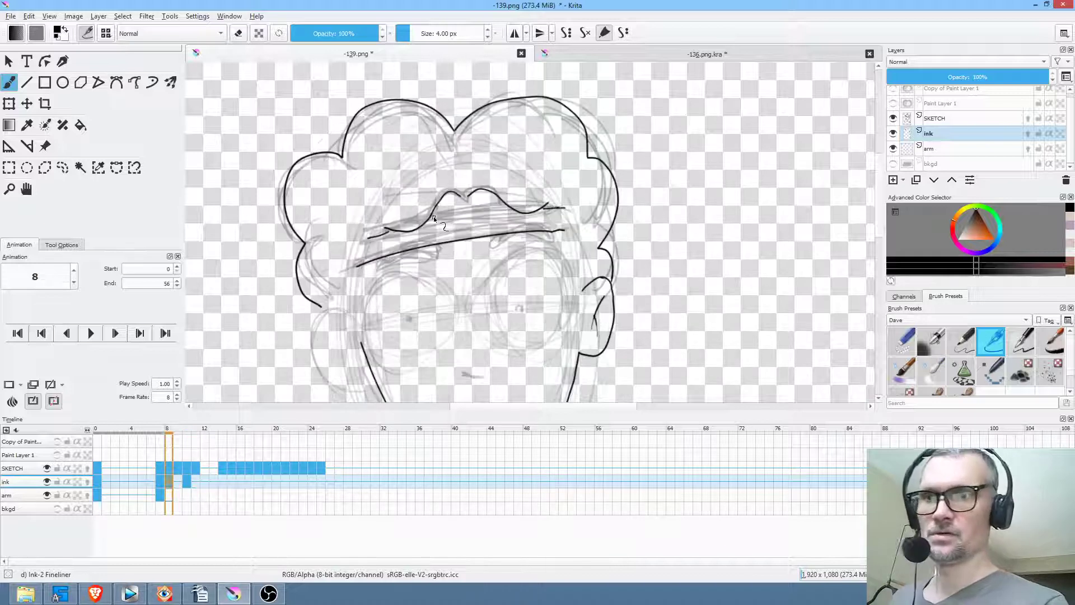
pyautogui.press(',')
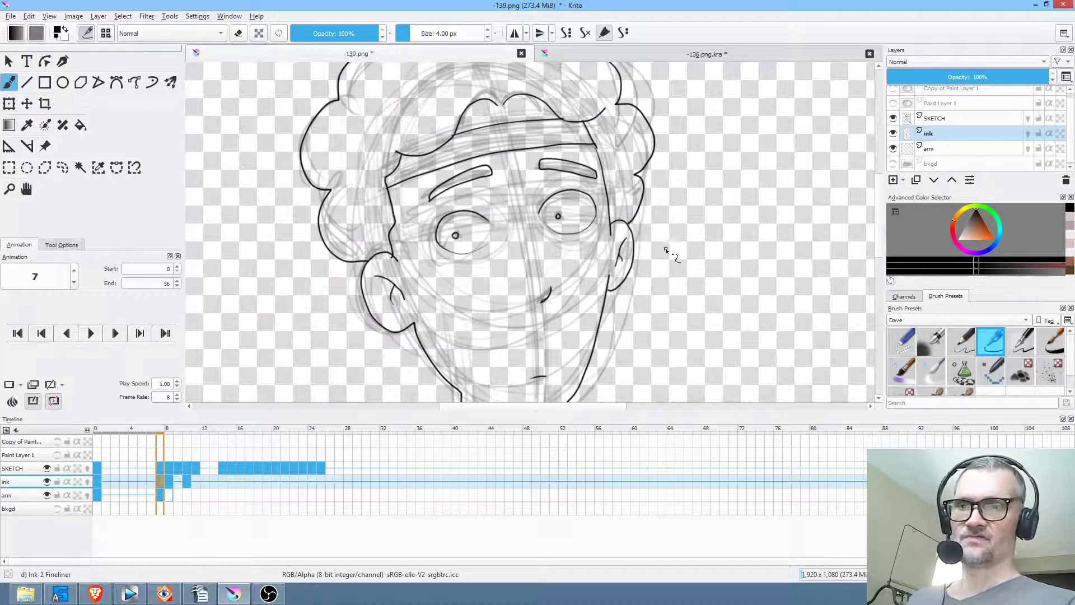
pyautogui.press('Home')
pyautogui.hotkey('alt', '.')
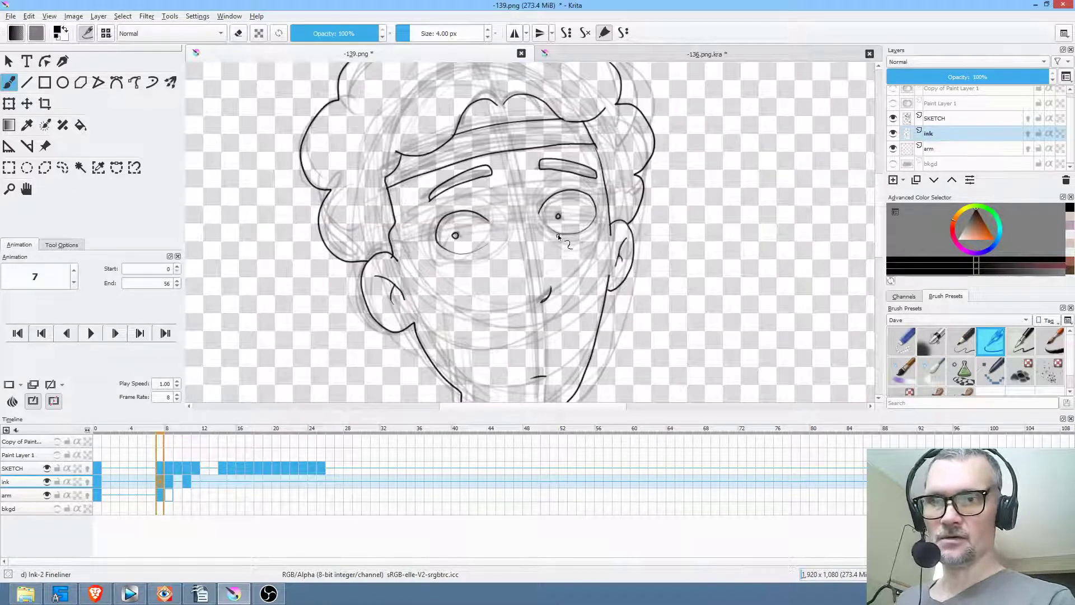
pyautogui.press('.')
pyautogui.moveTo(489, 214)
pyautogui.mouseDown()
pyautogui.moveTo(445, 193)
pyautogui.moveTo(423, 201)
pyautogui.mouseUp()
pyautogui.moveTo(486, 258); pyautogui.dragTo(491, 242)
pyautogui.moveTo(593, 179); pyautogui.dragTo(607, 223)
pyautogui.moveTo(575, 272); pyautogui.dragTo(539, 224)
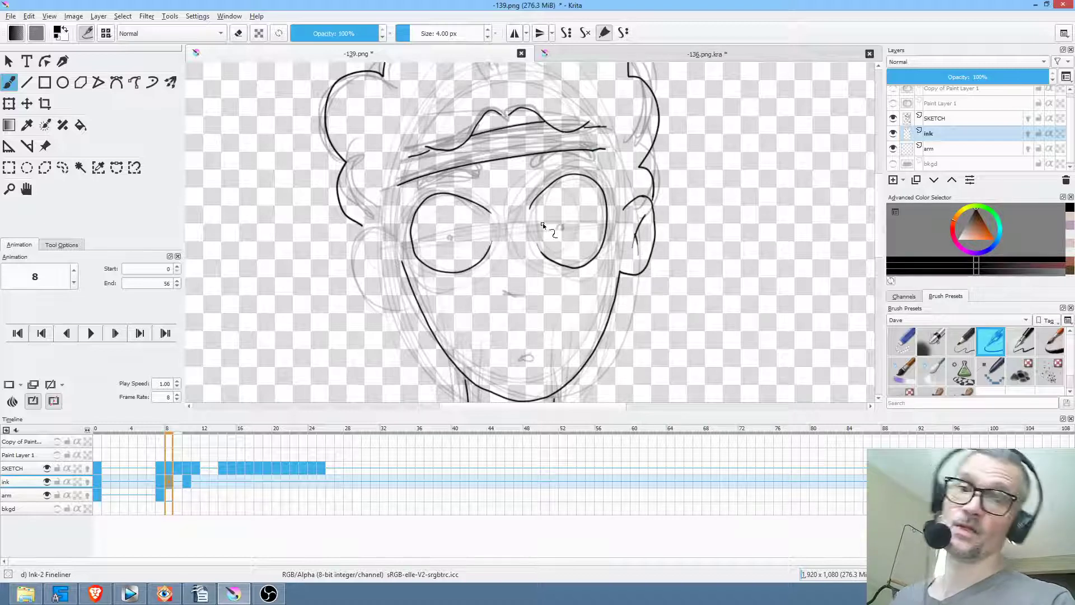
# Step: Ink the dot pupils in both eyes and the missing ear on frame 8, including the ear's inner fold lines
pyautogui.click(450, 235)
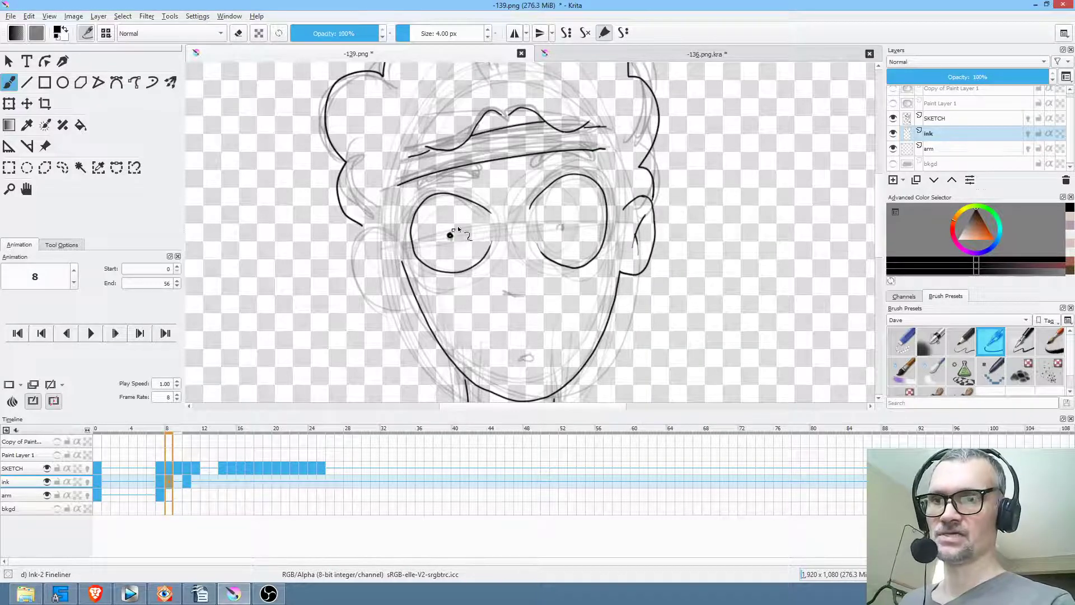
pyautogui.click(562, 223)
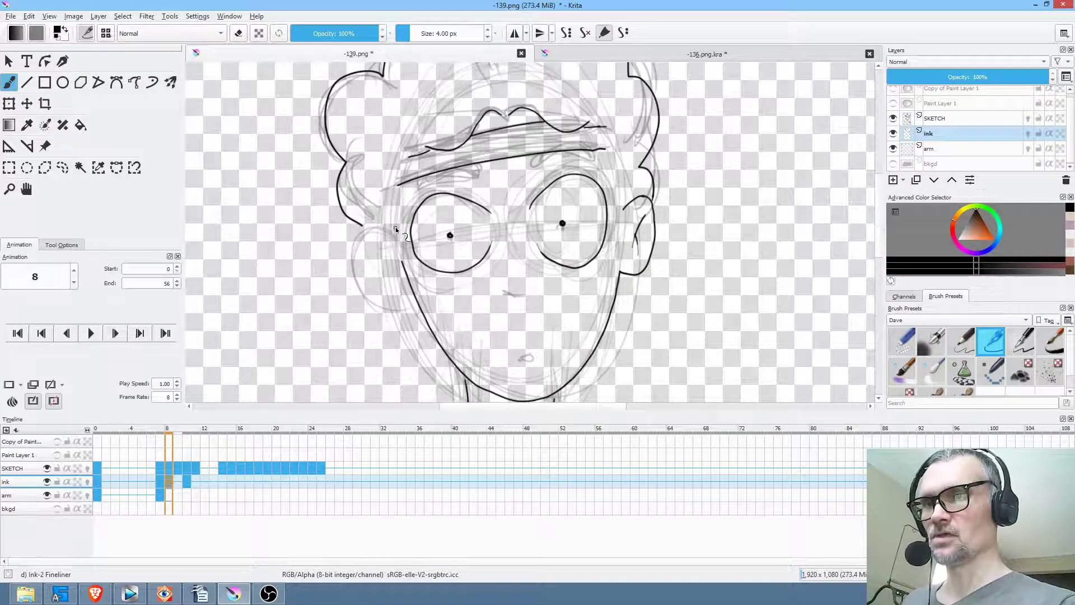
pyautogui.moveTo(388, 225)
pyautogui.mouseDown()
pyautogui.moveTo(366, 246)
pyautogui.moveTo(377, 280)
pyautogui.moveTo(414, 288)
pyautogui.mouseUp()
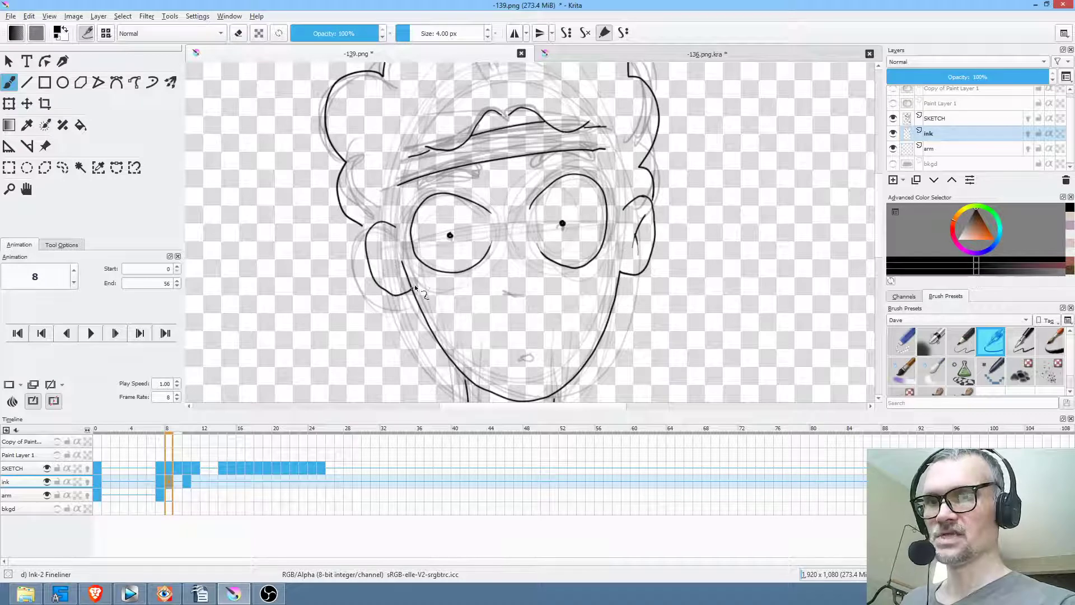
pyautogui.moveTo(381, 243); pyautogui.dragTo(394, 256)
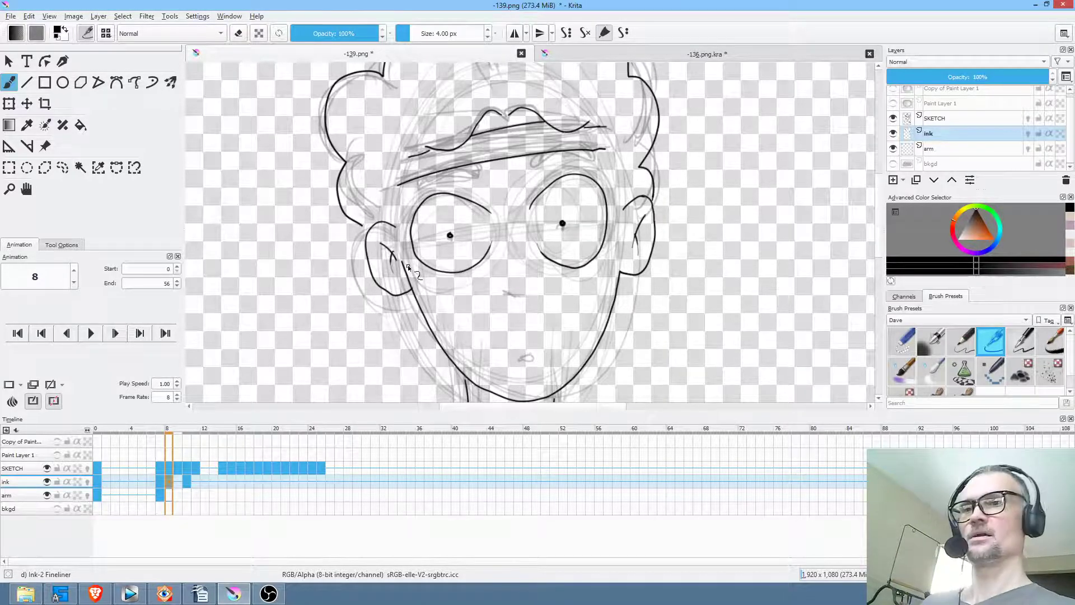
# Step: Ink the nose as a short curved stroke on frame 8, using the inked nose on frame 7 as reference
pyautogui.press('.')
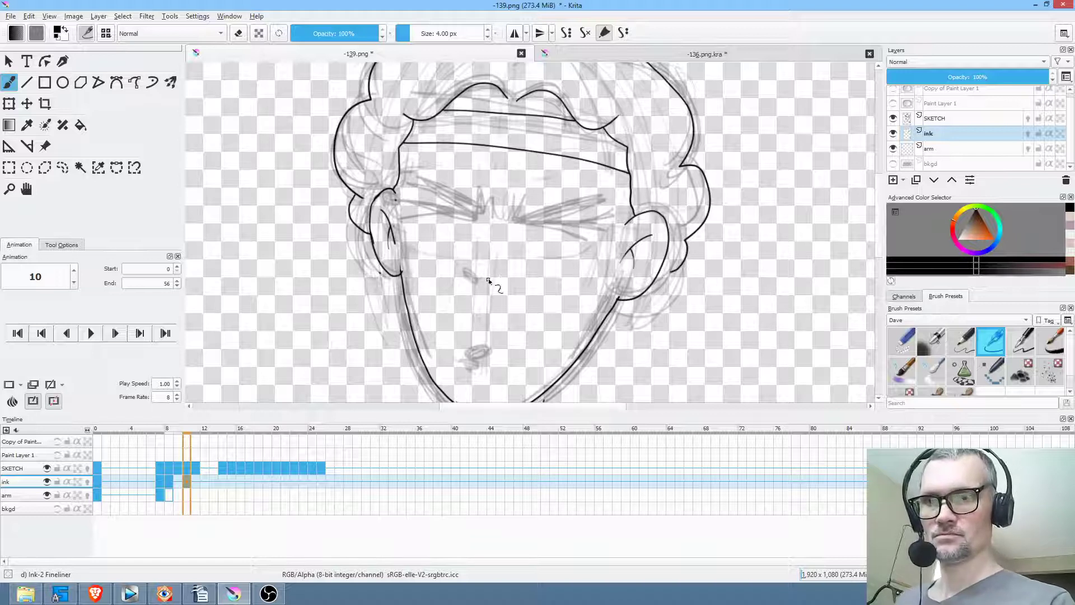
pyautogui.press(',')
pyautogui.press(',')
pyautogui.press(',')
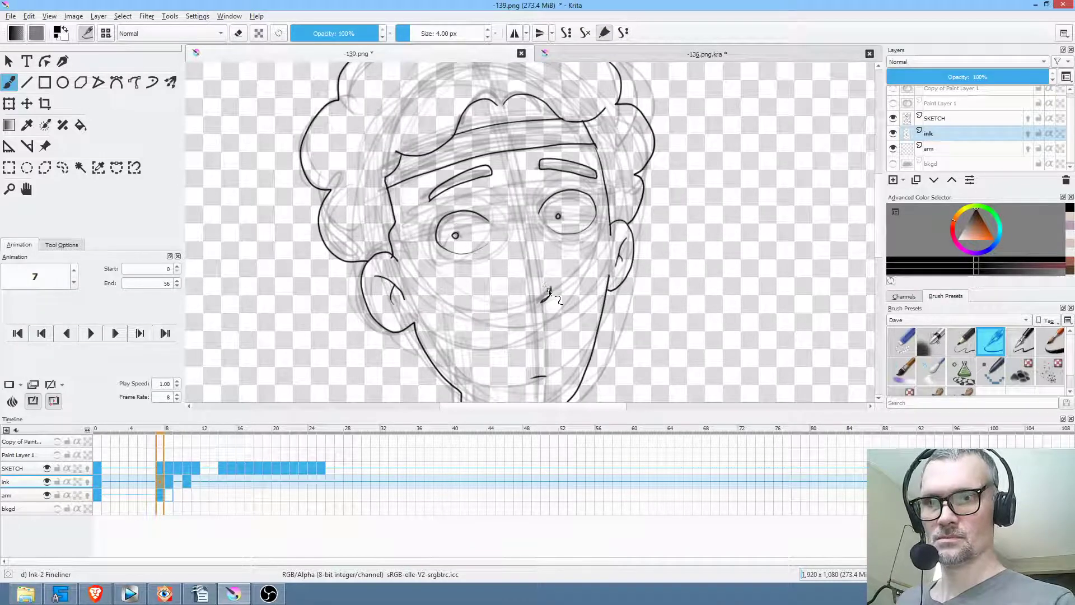
pyautogui.press('.')
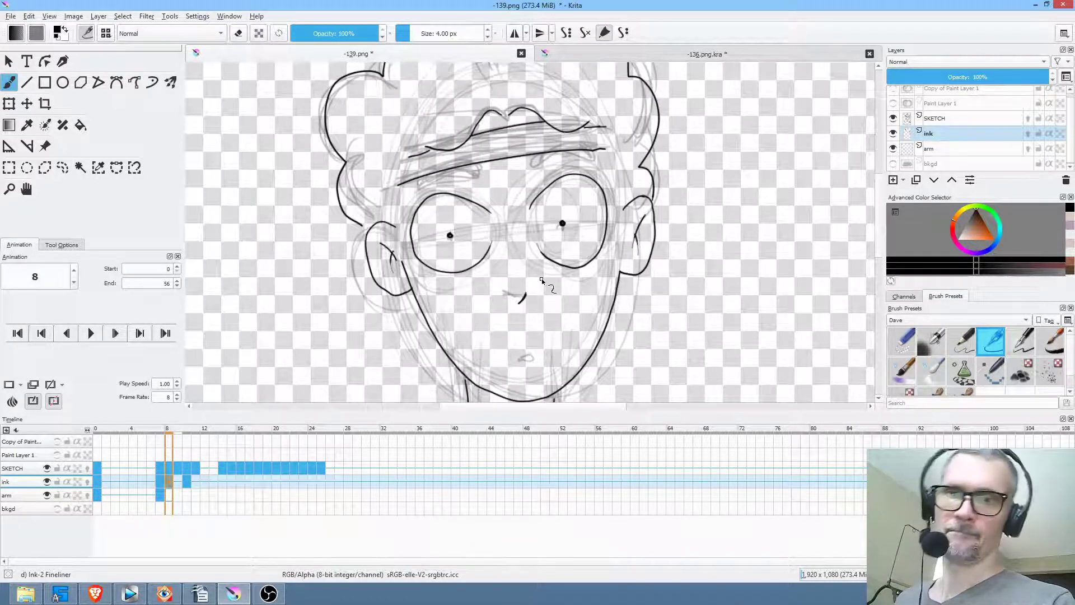
# Step: Ink the nose on frame 10 as a short curved stroke just below the sketched nose, comparing with frame 8
pyautogui.press('.')
pyautogui.press('.')
pyautogui.press(',')
pyautogui.press(',')
pyautogui.press('.')
pyautogui.press('.')
pyautogui.moveTo(470, 288); pyautogui.dragTo(478, 295)
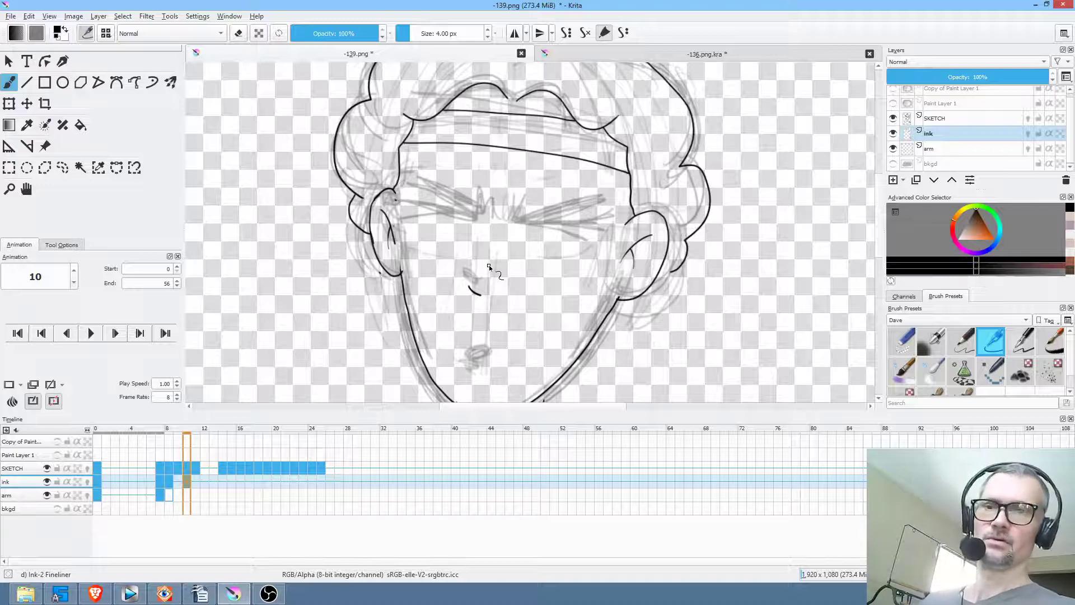
# Step: Ink the squeezed-shut eyes on frame 10 with thick brow strokes, lower lid lines and frown creases between them
pyautogui.press(',')
pyautogui.press(',')
pyautogui.press(',')
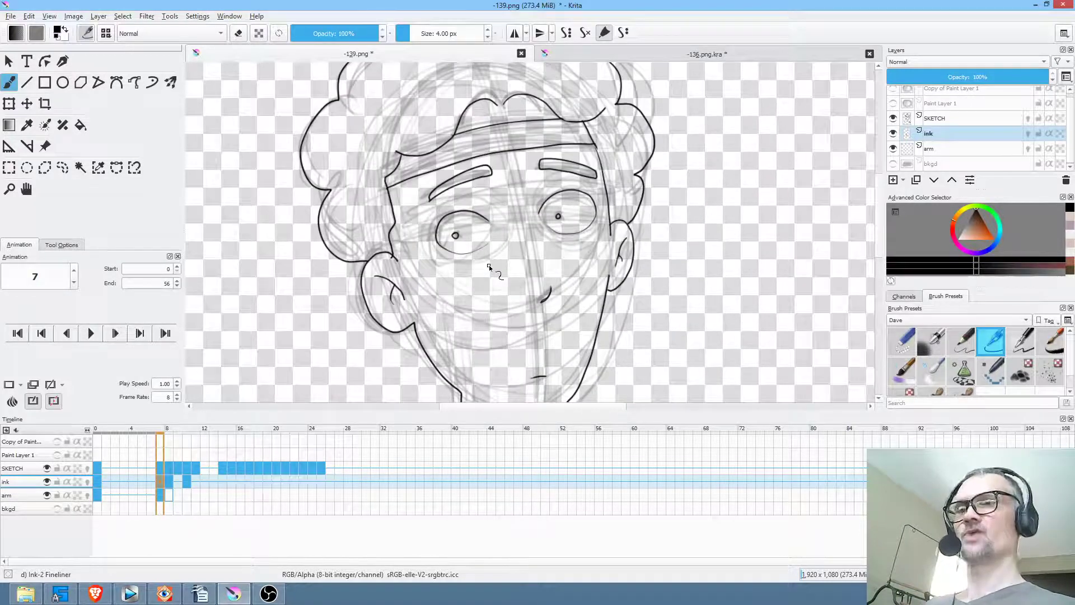
pyautogui.press('.')
pyautogui.press('.')
pyautogui.press('.')
pyautogui.moveTo(479, 208)
pyautogui.mouseDown()
pyautogui.moveTo(485, 190)
pyautogui.moveTo(522, 214)
pyautogui.mouseUp()
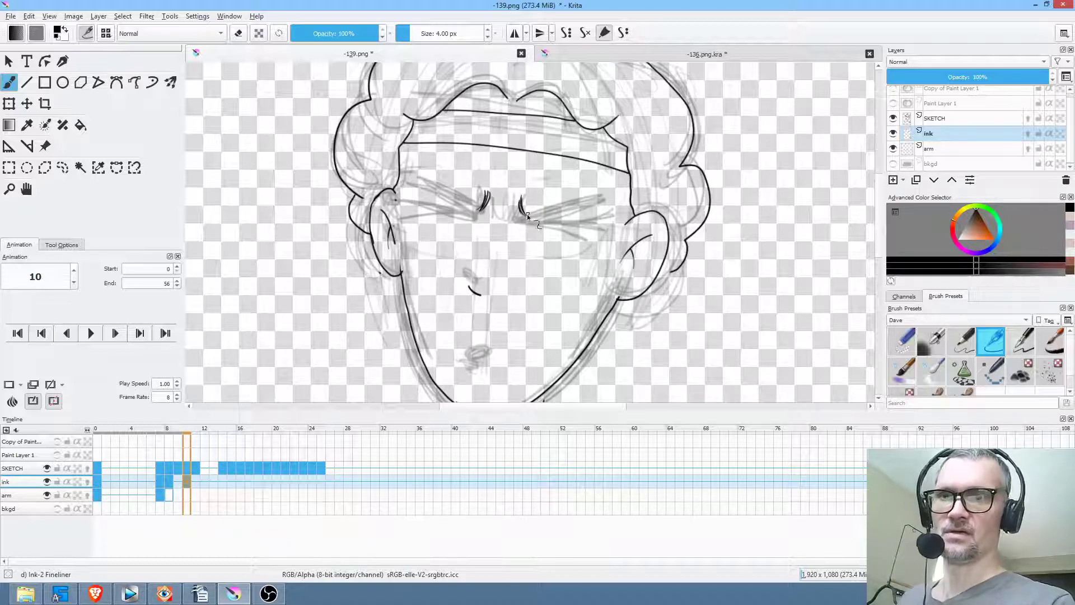
pyautogui.moveTo(524, 217); pyautogui.dragTo(606, 203)
pyautogui.moveTo(476, 194); pyautogui.dragTo(479, 208)
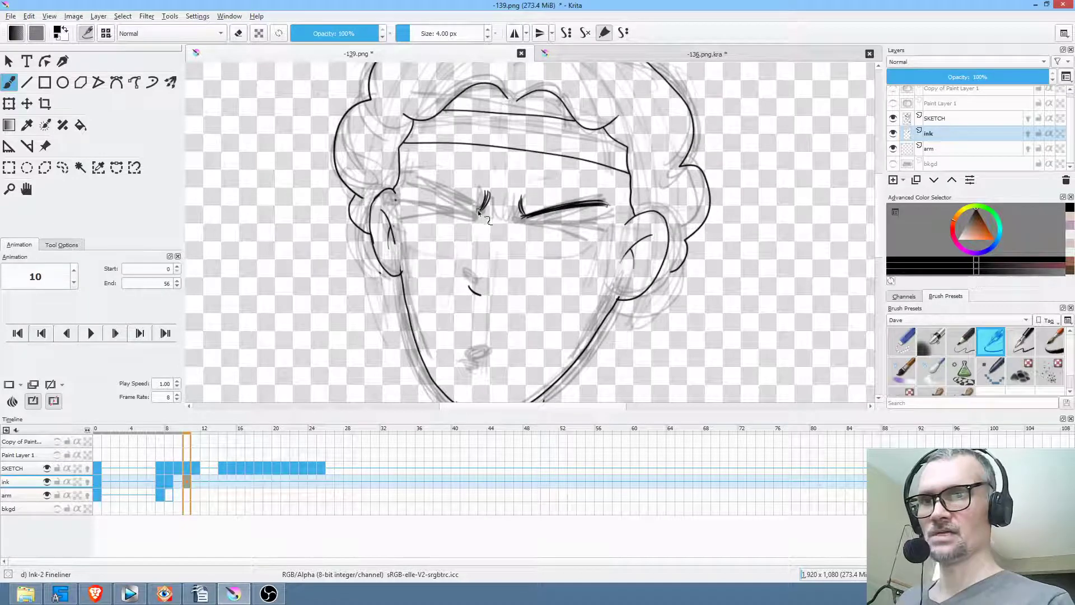
pyautogui.moveTo(415, 182)
pyautogui.mouseDown()
pyautogui.moveTo(467, 206)
pyautogui.moveTo(422, 189)
pyautogui.moveTo(600, 222)
pyautogui.moveTo(530, 225)
pyautogui.moveTo(582, 220)
pyautogui.mouseUp()
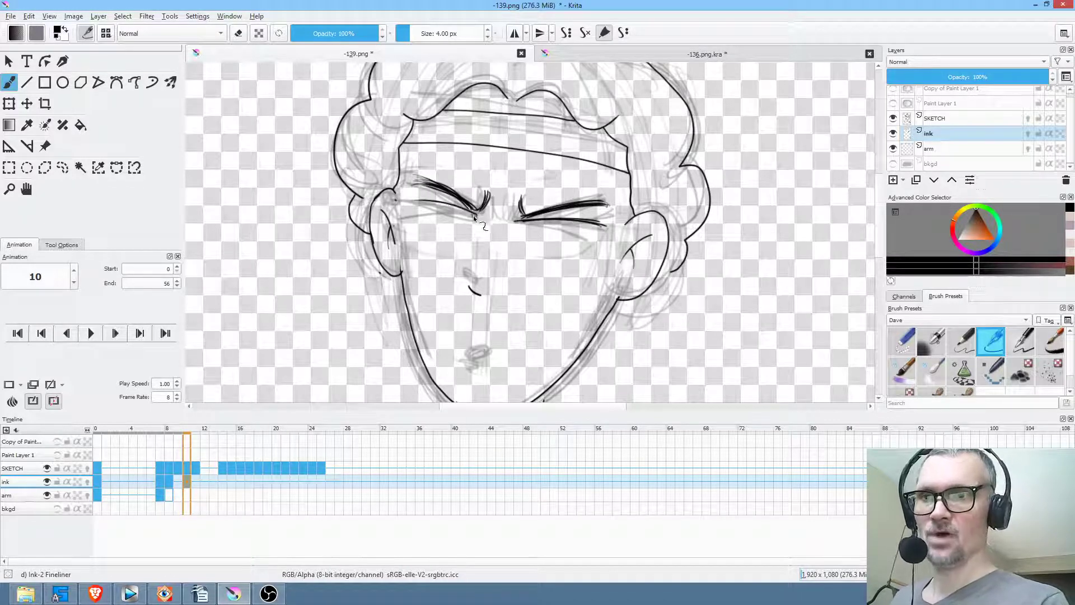
pyautogui.moveTo(403, 201); pyautogui.dragTo(470, 212)
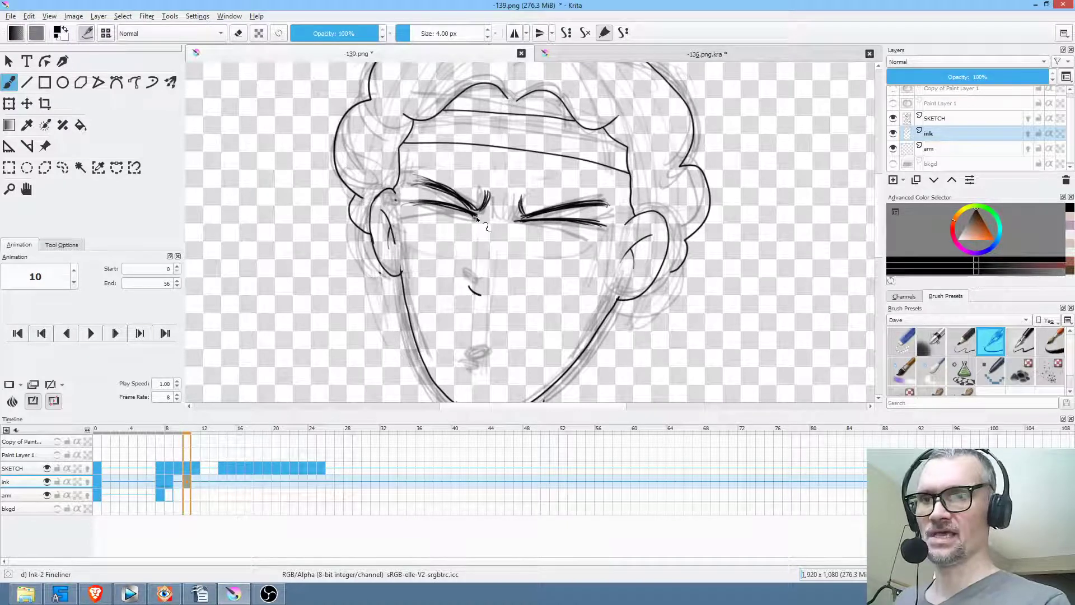
pyautogui.moveTo(411, 202)
pyautogui.mouseDown()
pyautogui.moveTo(473, 217)
pyautogui.moveTo(599, 221)
pyautogui.mouseUp()
pyautogui.moveTo(499, 194); pyautogui.dragTo(501, 216)
# Step: Ink the outlines of both raised eyebrows above the eyes on frame 8, using frame 7 as reference
pyautogui.press('Left')
pyautogui.press('Left')
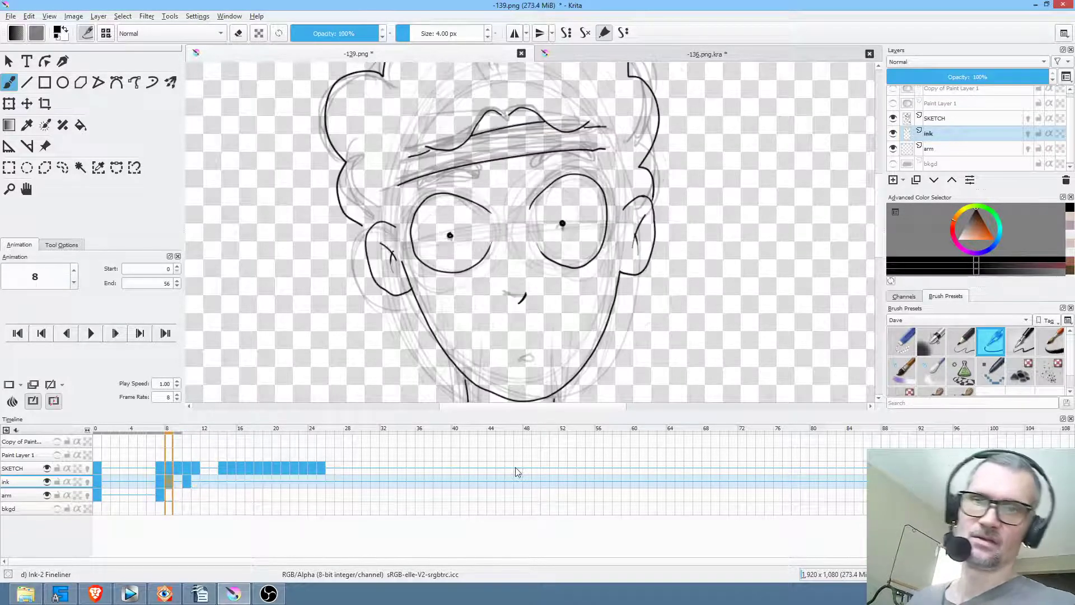
pyautogui.press('Left')
pyautogui.press('Right')
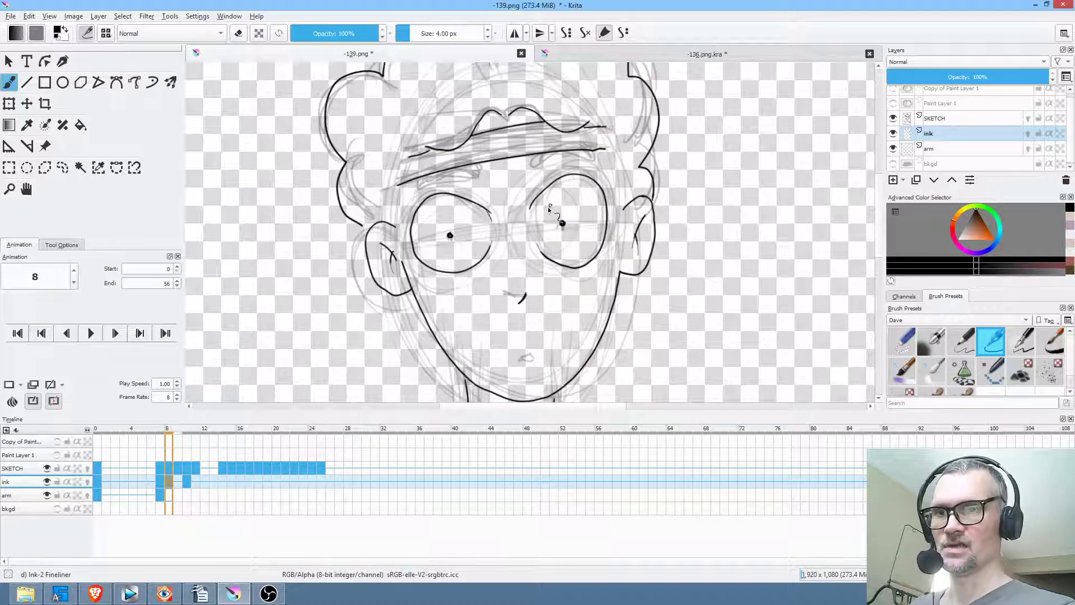
pyautogui.press('Left')
pyautogui.press('Right')
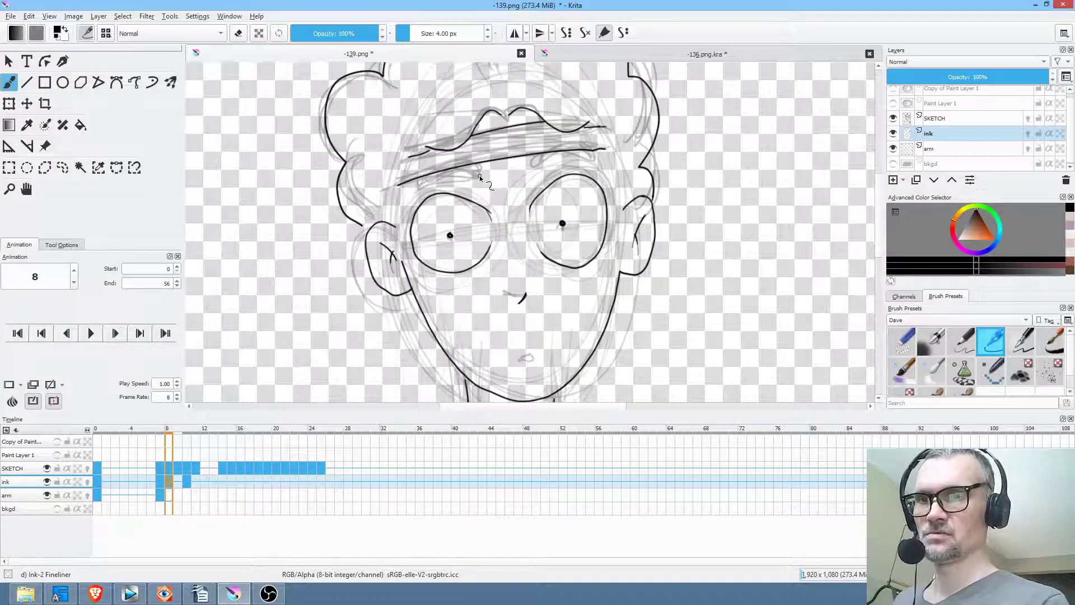
pyautogui.moveTo(416, 196); pyautogui.dragTo(488, 180)
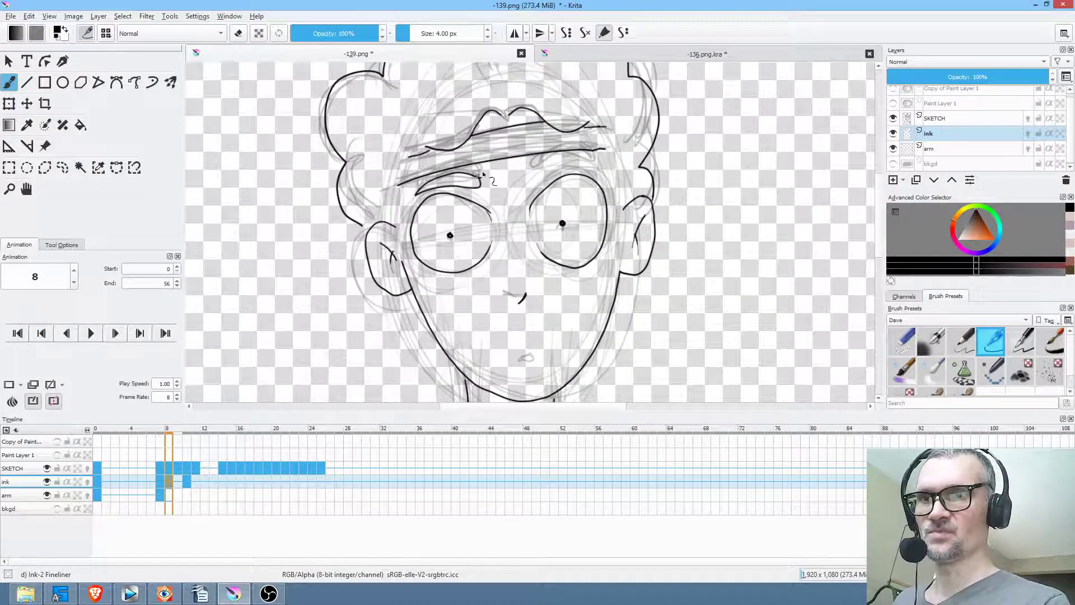
pyautogui.moveTo(596, 159)
pyautogui.mouseDown()
pyautogui.moveTo(566, 155)
pyautogui.moveTo(542, 176)
pyautogui.mouseUp()
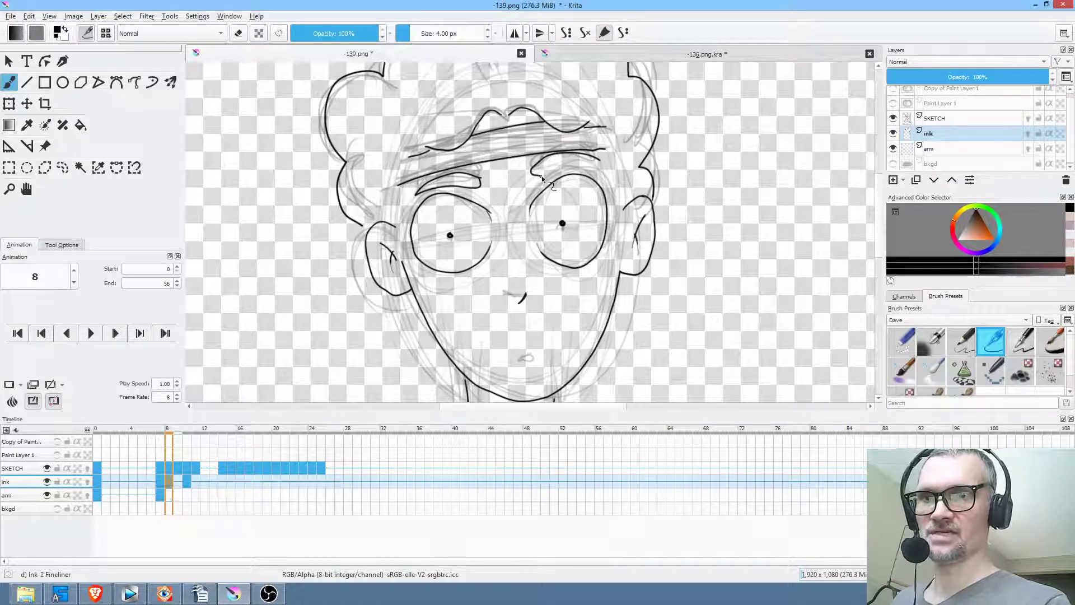
# Step: Extend the neck line up to meet the jaw on frame 10
pyautogui.press('Right')
pyautogui.press('Right')
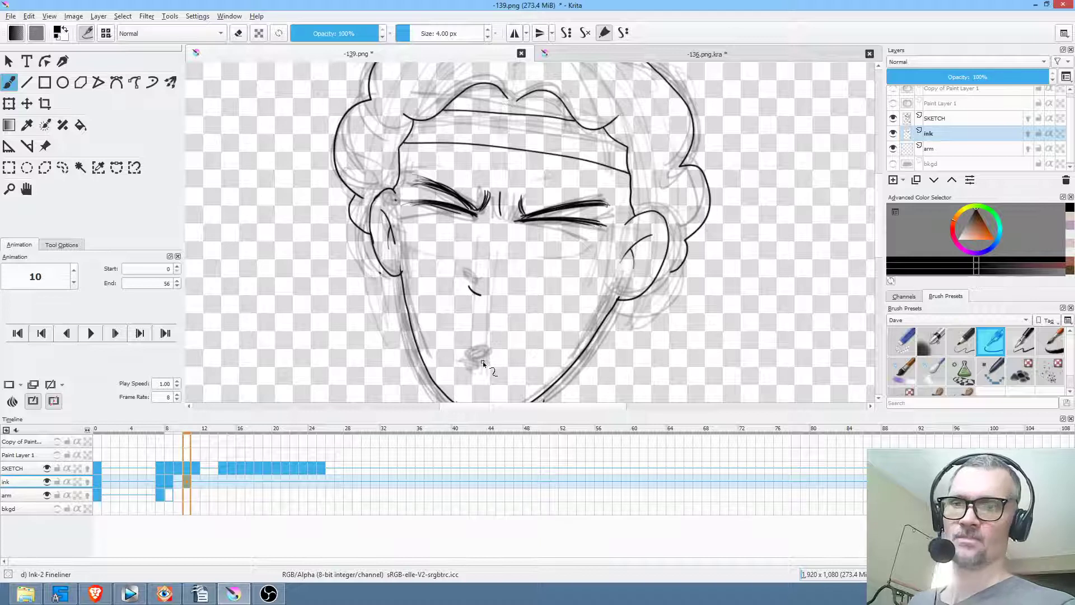
pyautogui.press('Left')
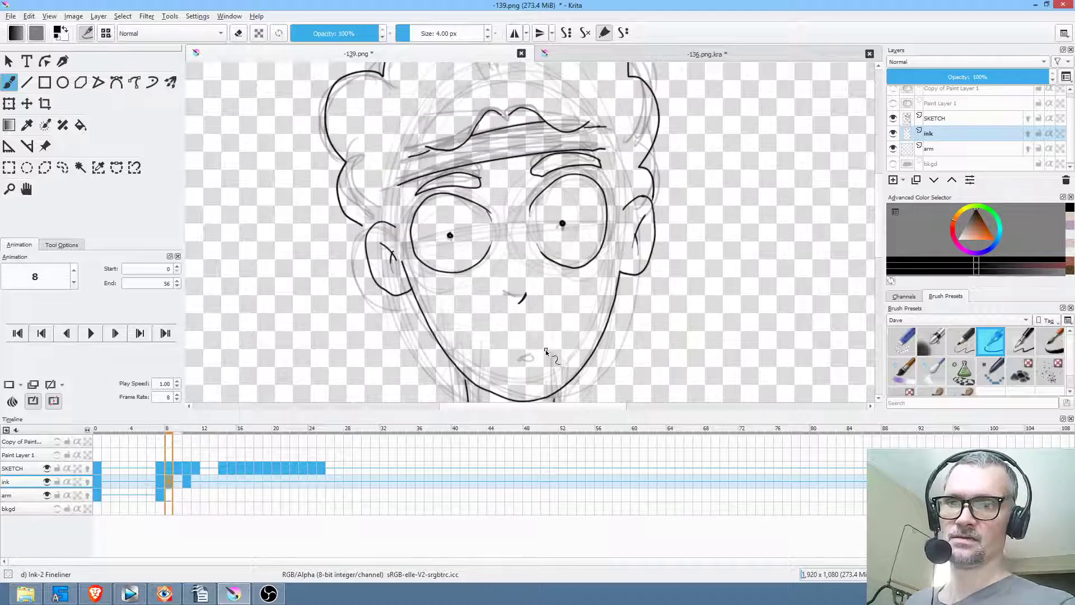
pyautogui.press('Right')
pyautogui.moveTo(605, 307); pyautogui.dragTo(605, 218)
pyautogui.moveTo(552, 280); pyautogui.dragTo(552, 291)
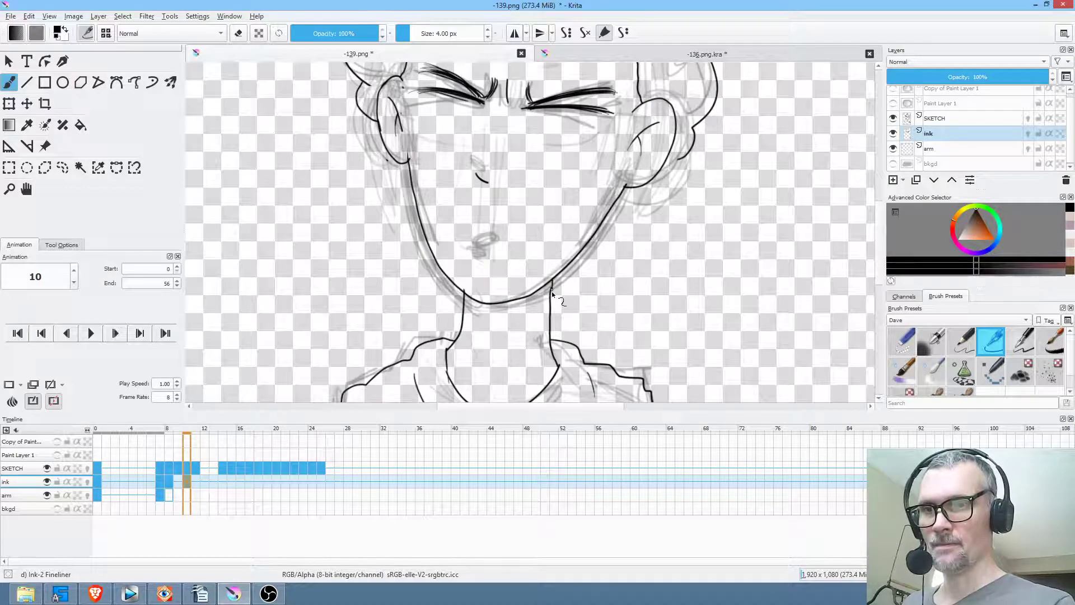
# Step: Compare the head, neck and shoulders across frames 0, 7, 8 and 10 to judge the motion between the drawings
pyautogui.press('Left')
pyautogui.press('Left')
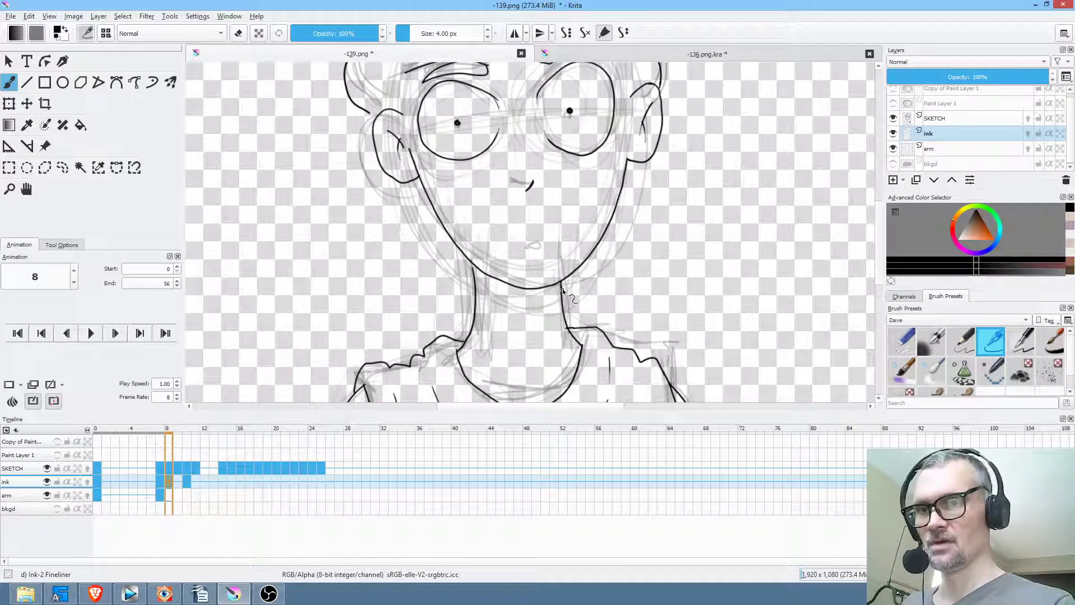
pyautogui.scroll(-2, 588, 297)
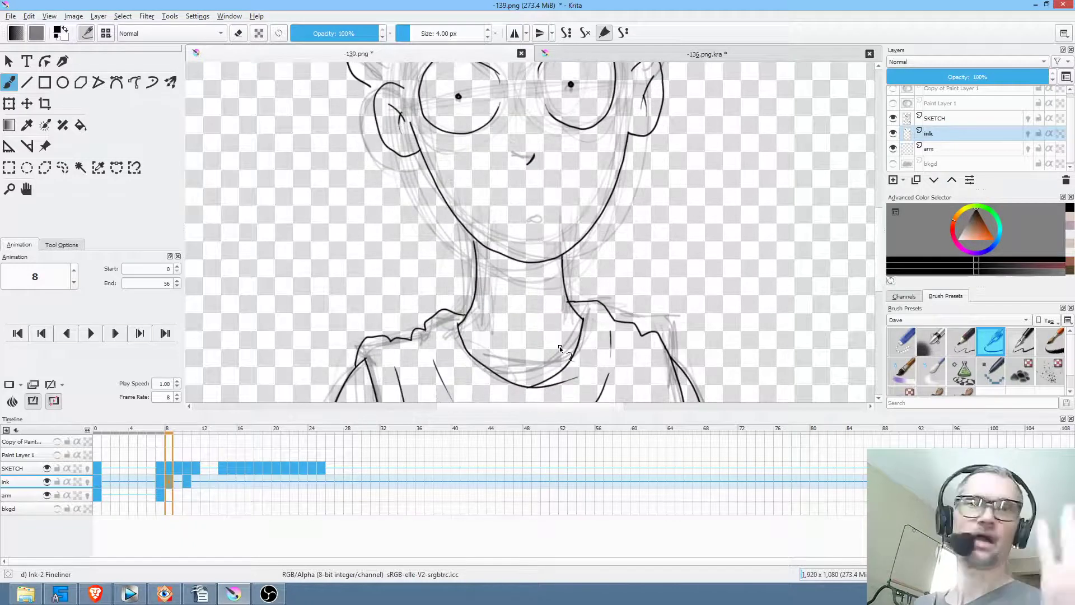
pyautogui.press('Left')
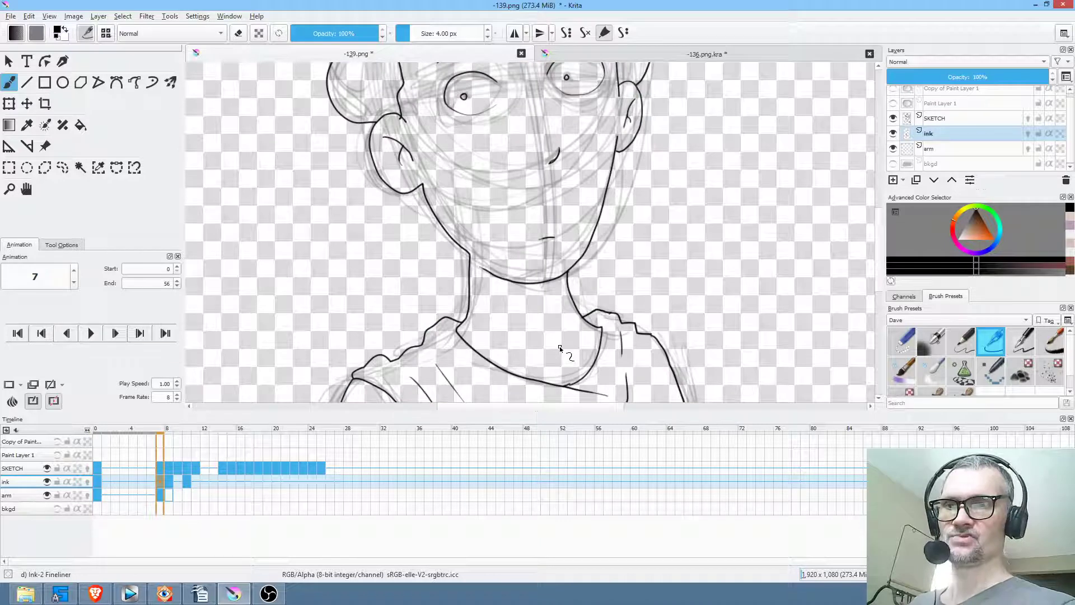
pyautogui.scroll(-5, 623, 168)
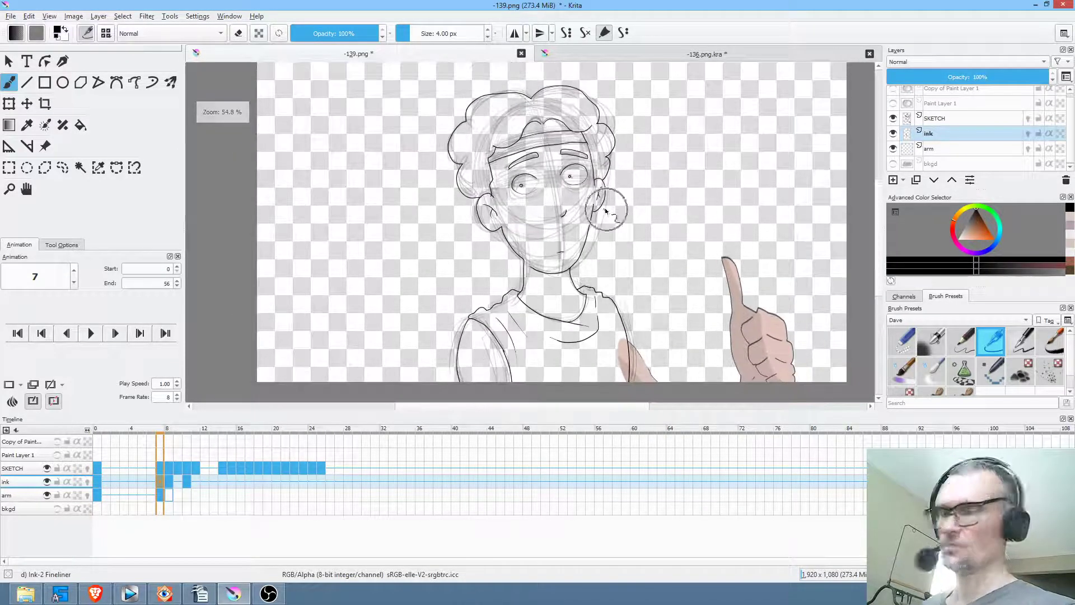
pyautogui.scroll(1, 583, 235)
pyautogui.hotkey('alt', ',')
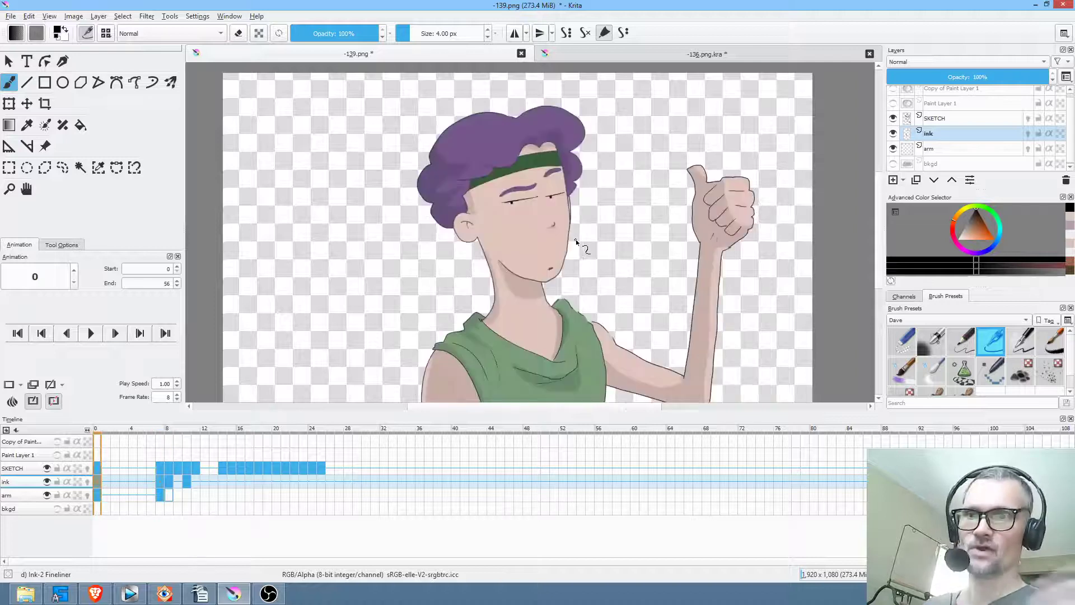
pyautogui.hotkey('alt', '.')
pyautogui.press('.')
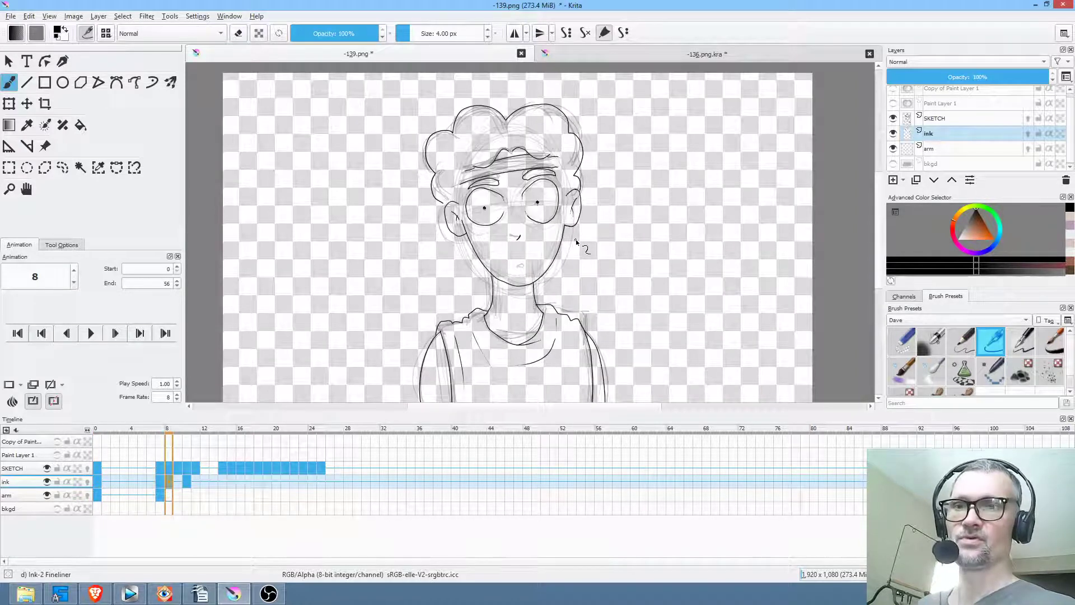
pyautogui.hotkey('alt', '.')
pyautogui.hotkey('alt', ',')
pyautogui.hotkey('alt', '.')
pyautogui.hotkey('alt', ',')
pyautogui.hotkey('alt', ',')
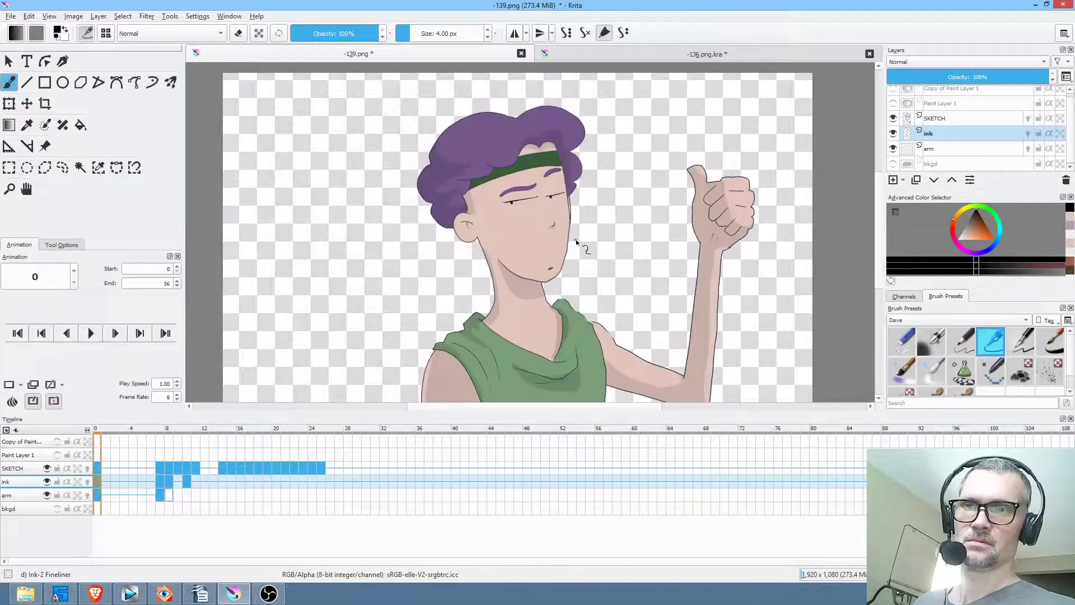
pyautogui.hotkey('alt', '.')
pyautogui.press('.')
pyautogui.hotkey('alt', '.')
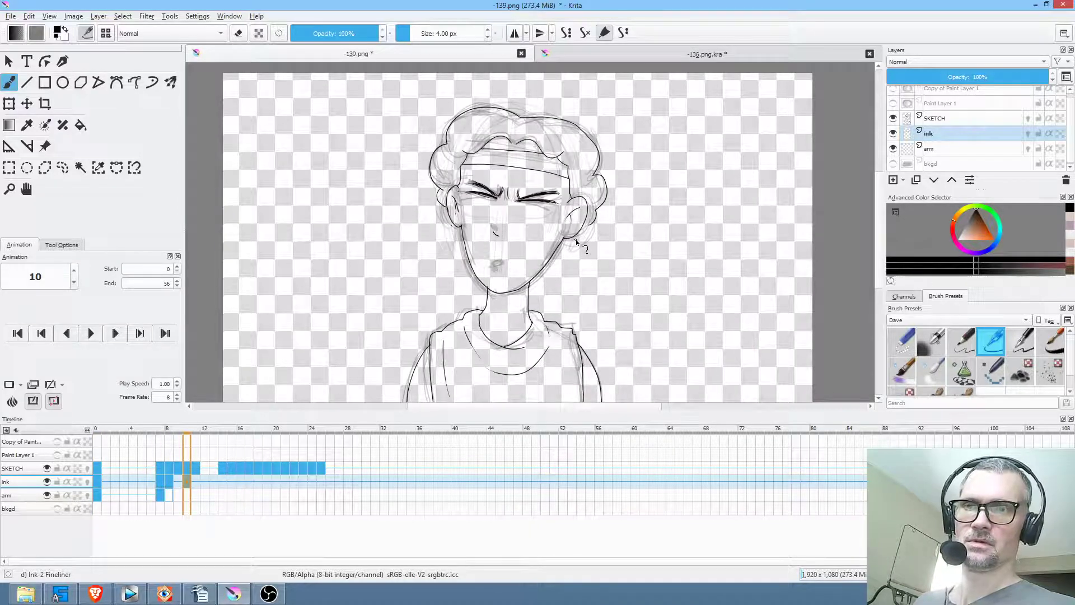
pyautogui.hotkey('alt', ',')
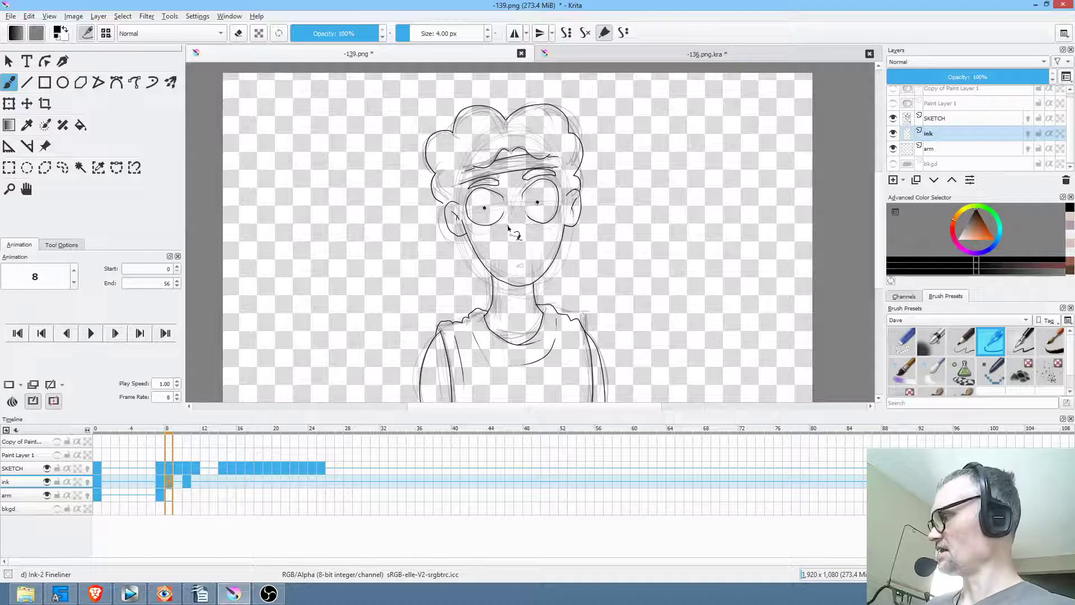
# Step: Liquify the ink drawing on frame 8 with a smaller brush to pull the chin and nose slightly down, checking it against frame 0
pyautogui.hotkey('ctrl', 't')
pyautogui.rightClick(539, 256)
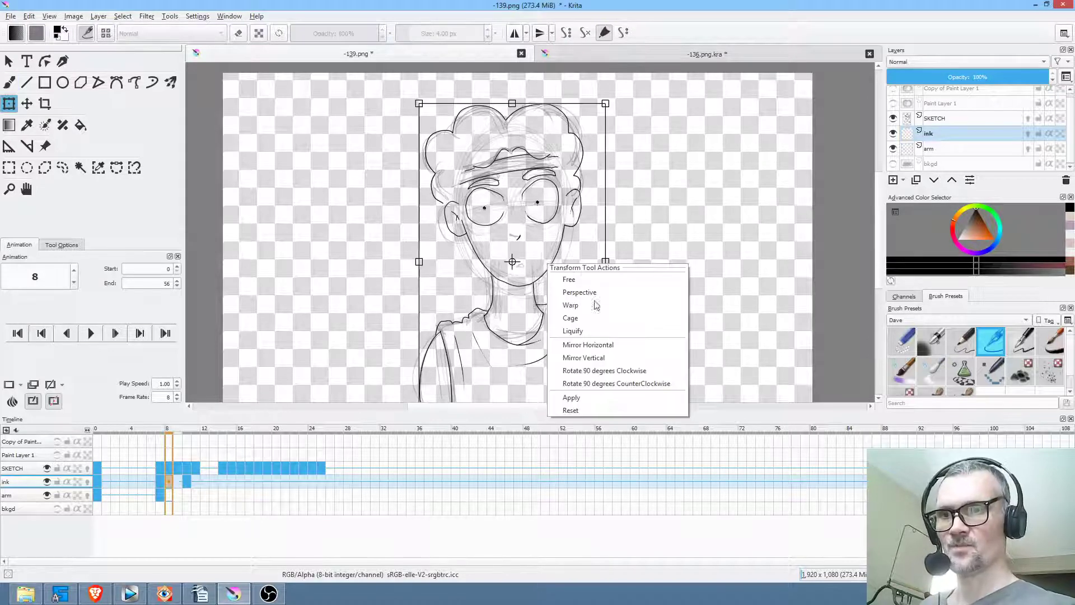
pyautogui.click(598, 331)
pyautogui.press('[')
pyautogui.press('[')
pyautogui.press('[')
pyautogui.press('[')
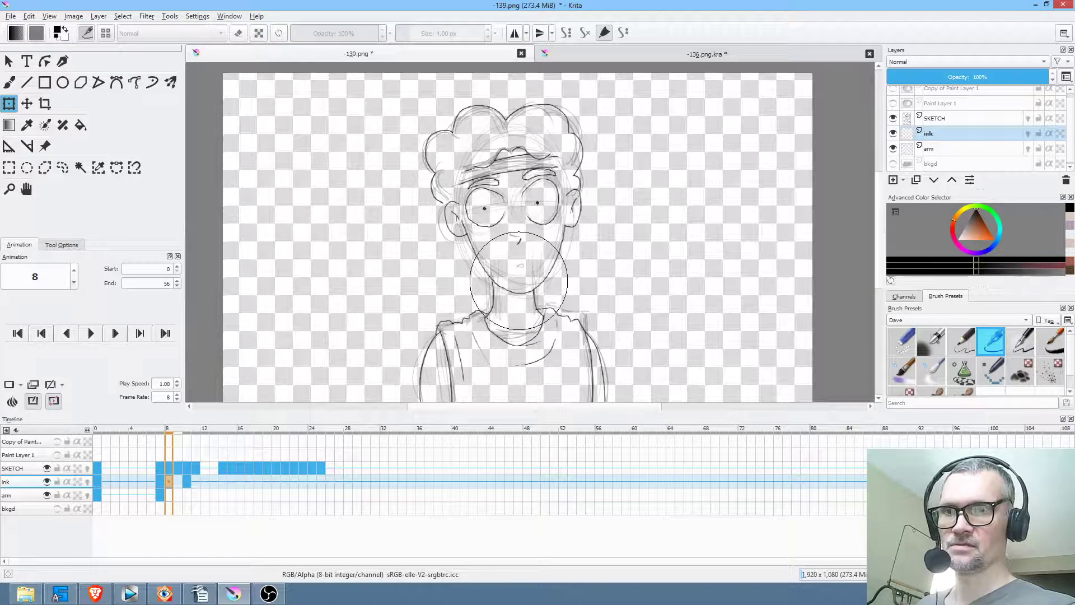
pyautogui.press('Return')
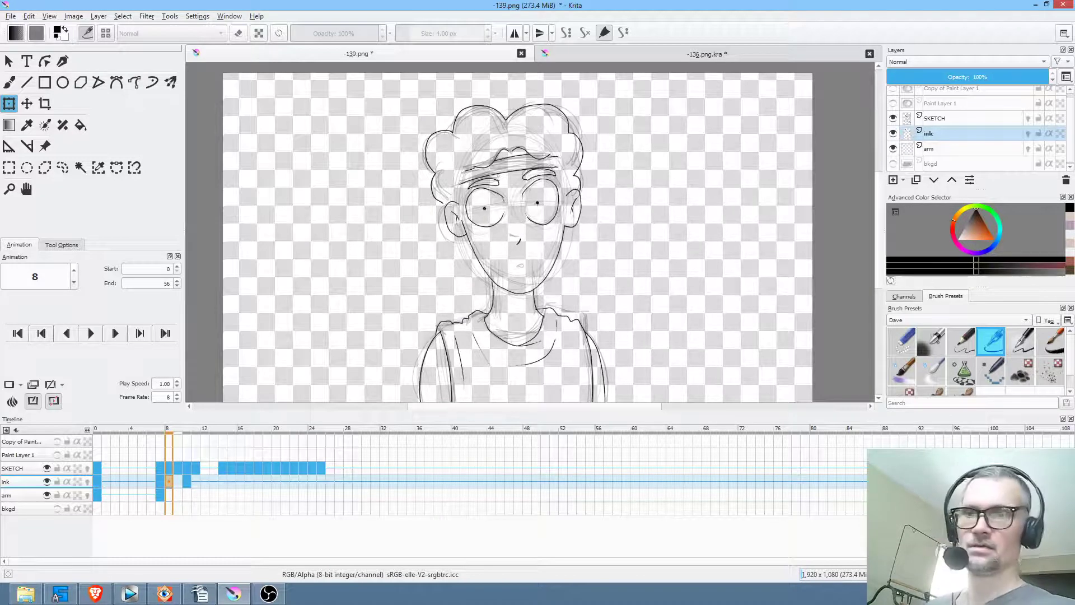
pyautogui.press(',')
pyautogui.press(',')
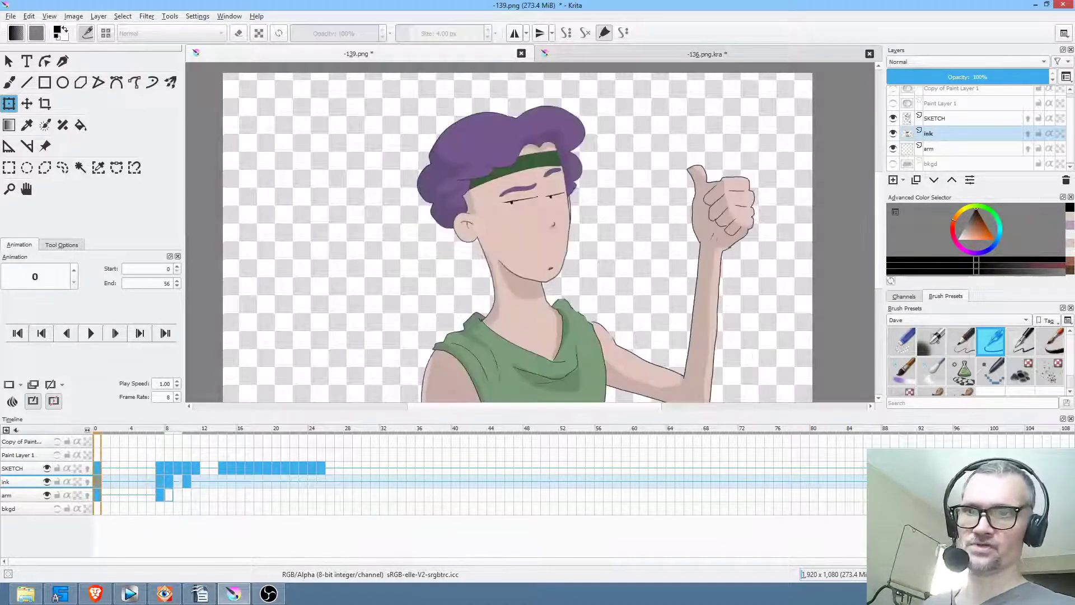
pyautogui.press('.')
pyautogui.press('.')
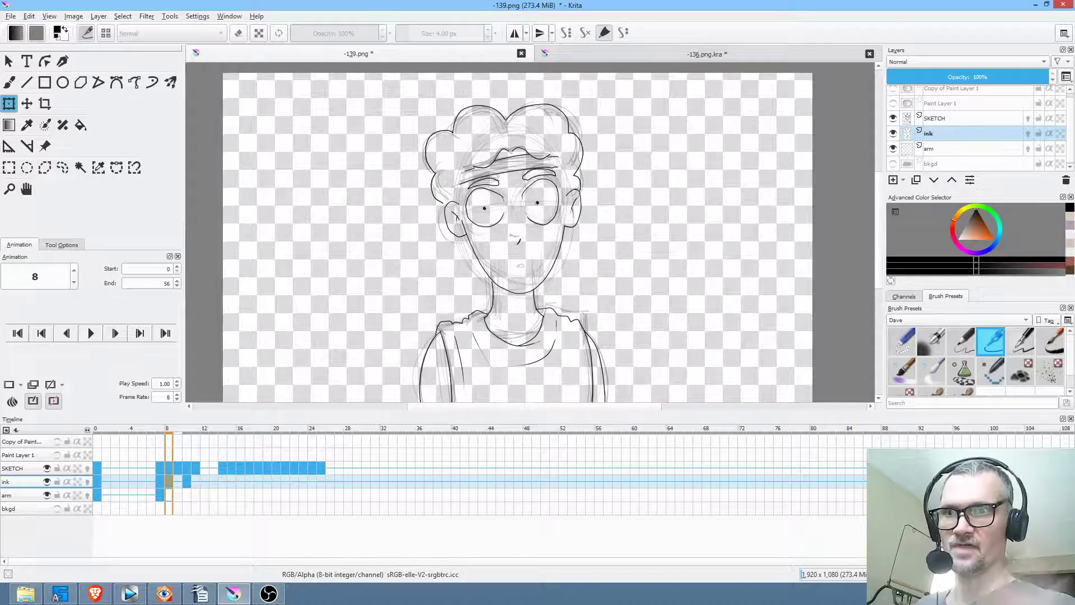
# Step: Ink the side edges of the headband and the temple lines down to both ears on frame 8 with the 4 px fineliner
pyautogui.press('.')
pyautogui.press('.')
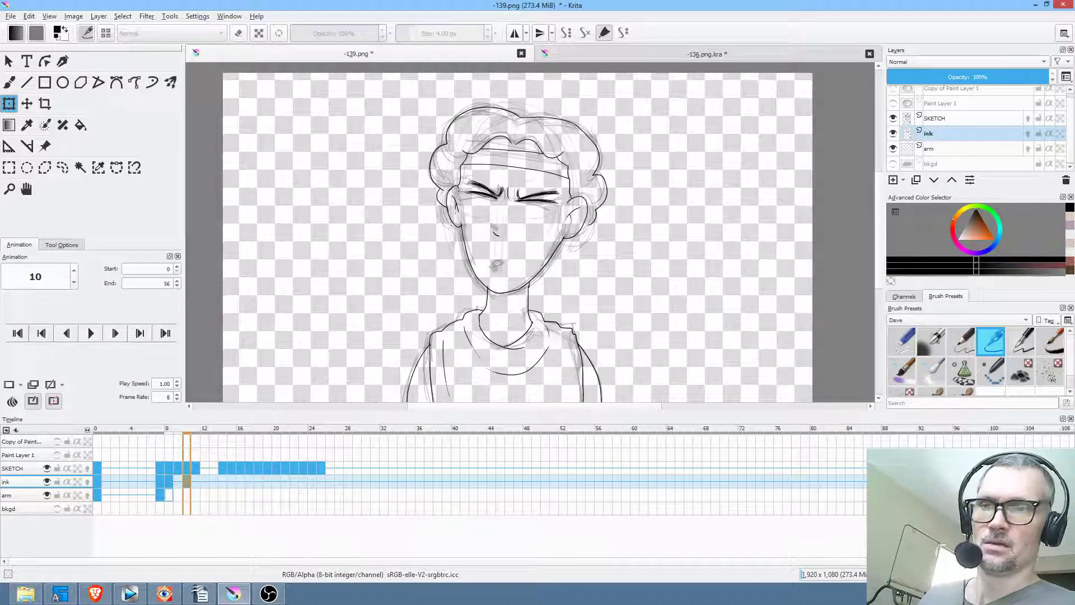
pyautogui.press('b')
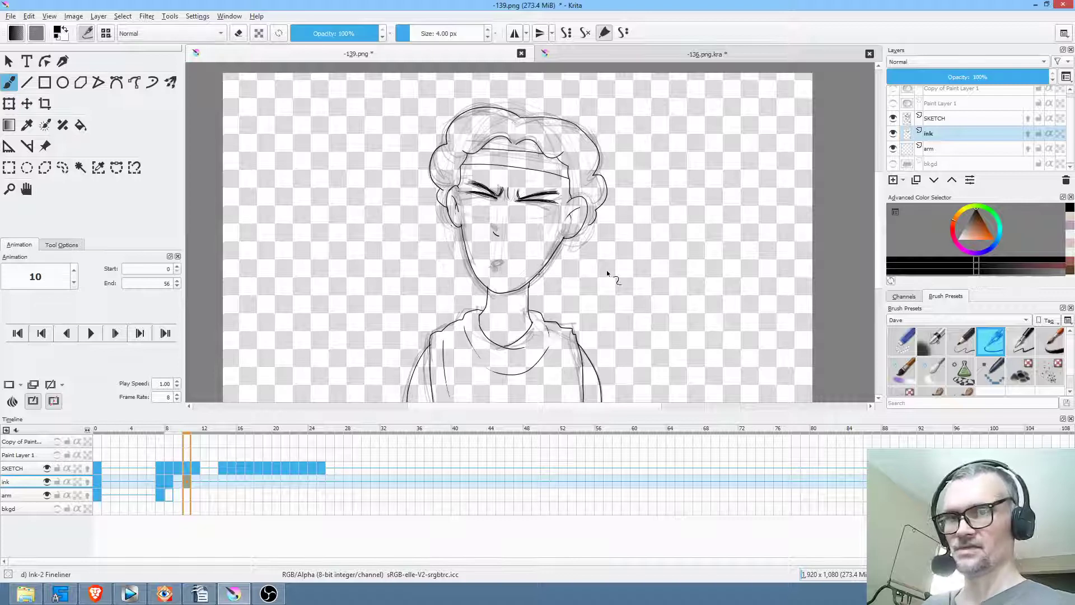
pyautogui.press(',')
pyautogui.press(',')
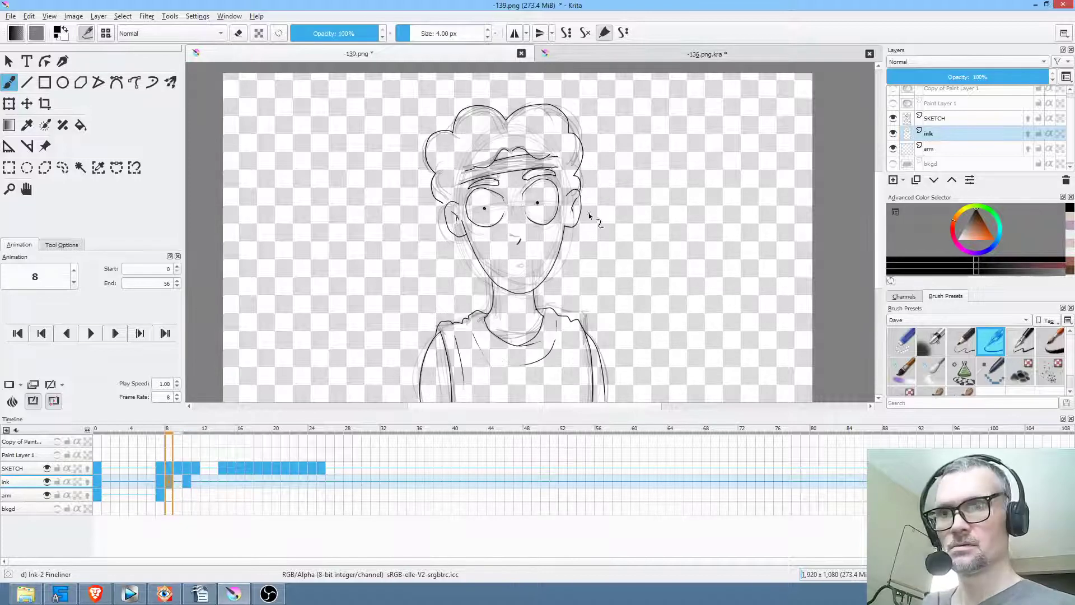
pyautogui.scroll(2, 633, 128)
pyautogui.moveTo(532, 147); pyautogui.dragTo(550, 205)
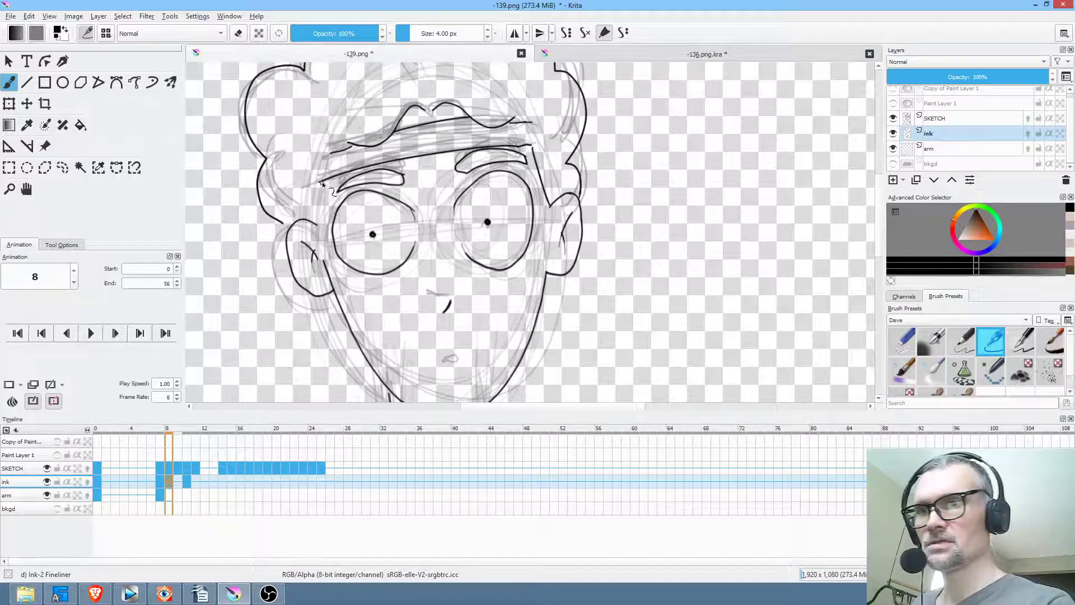
pyautogui.moveTo(327, 152); pyautogui.dragTo(319, 180)
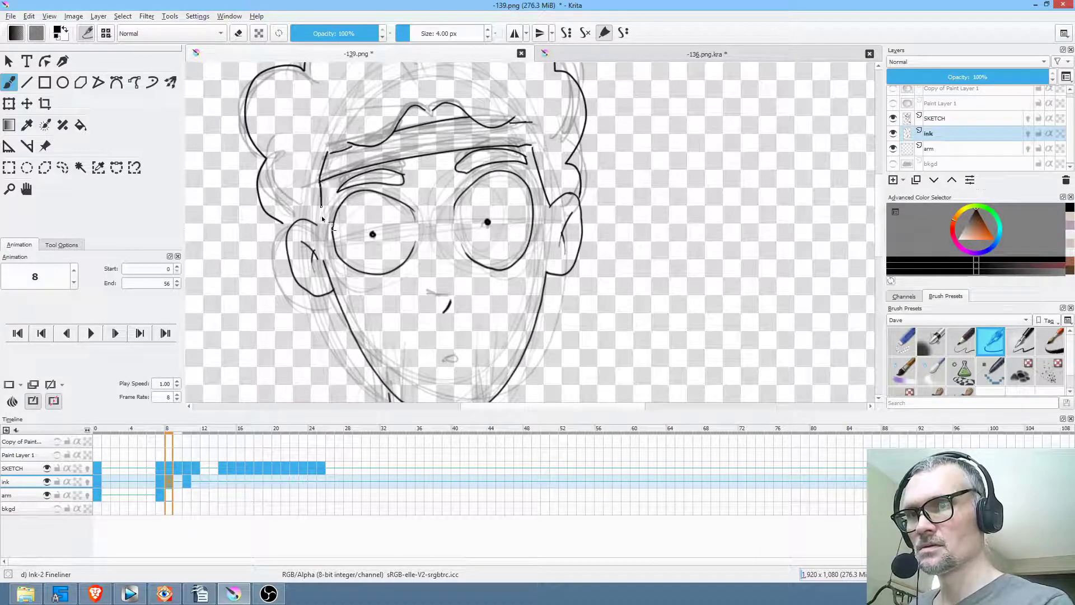
pyautogui.moveTo(589, 178); pyautogui.dragTo(640, 274)
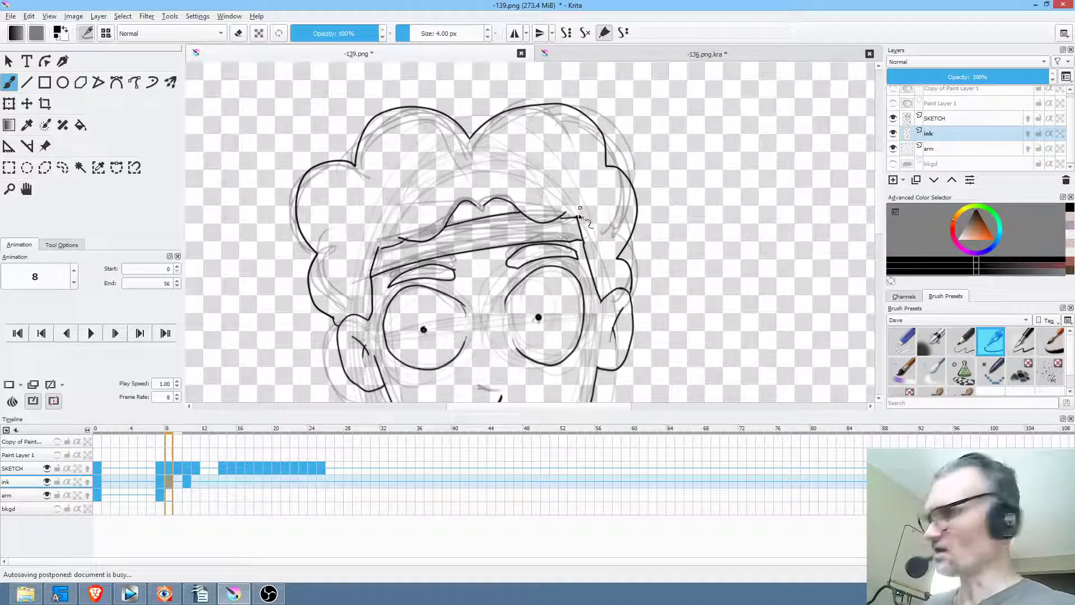
# Step: Compare the face and head position across frames 0, 7, 8 and 10 to judge the motion between the drawings
pyautogui.press('Left')
pyautogui.press('Home')
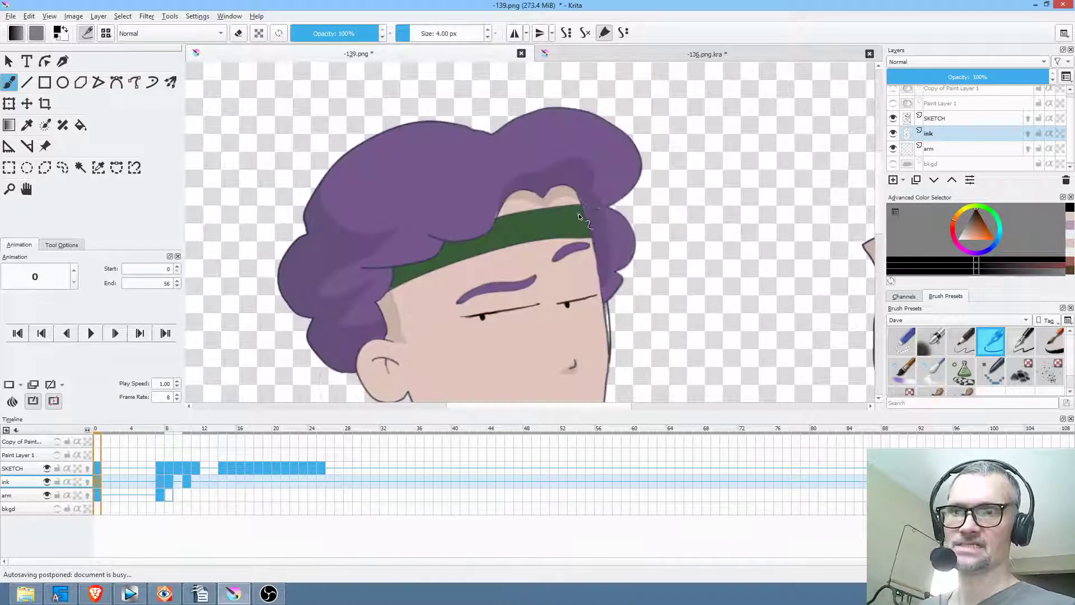
pyautogui.press('Down')
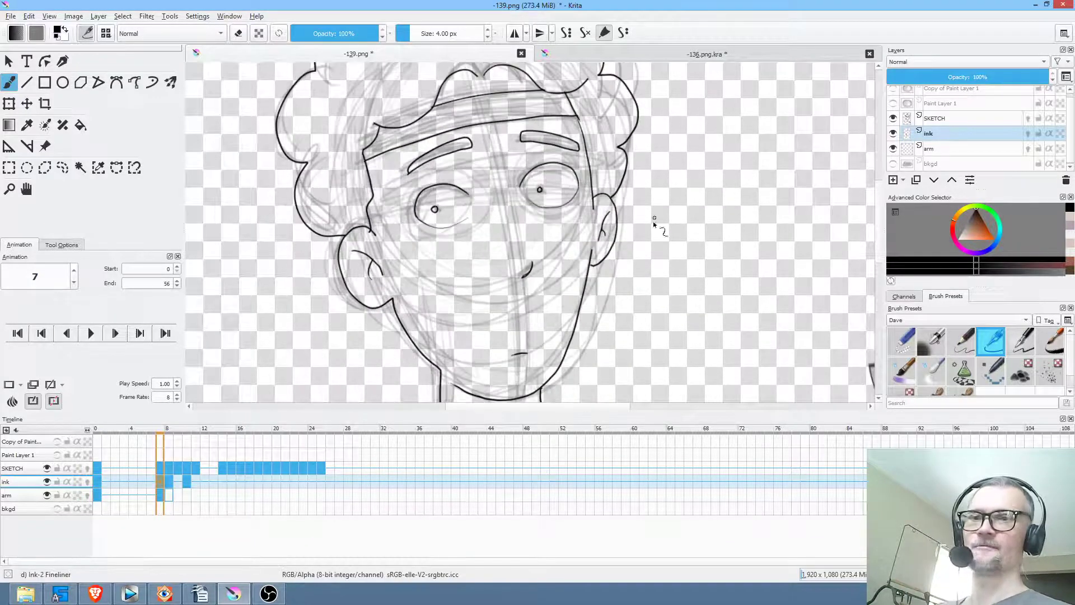
pyautogui.press('Right')
pyautogui.press('Down')
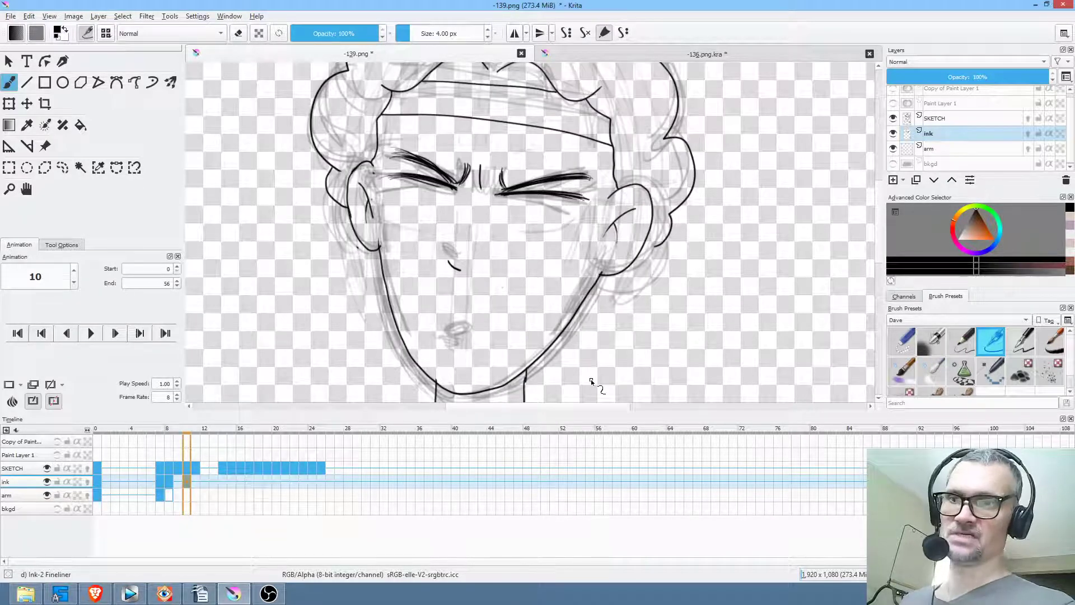
pyautogui.press('Up')
pyautogui.press('Left')
pyautogui.press('Home')
pyautogui.press('Down')
pyautogui.press('Down')
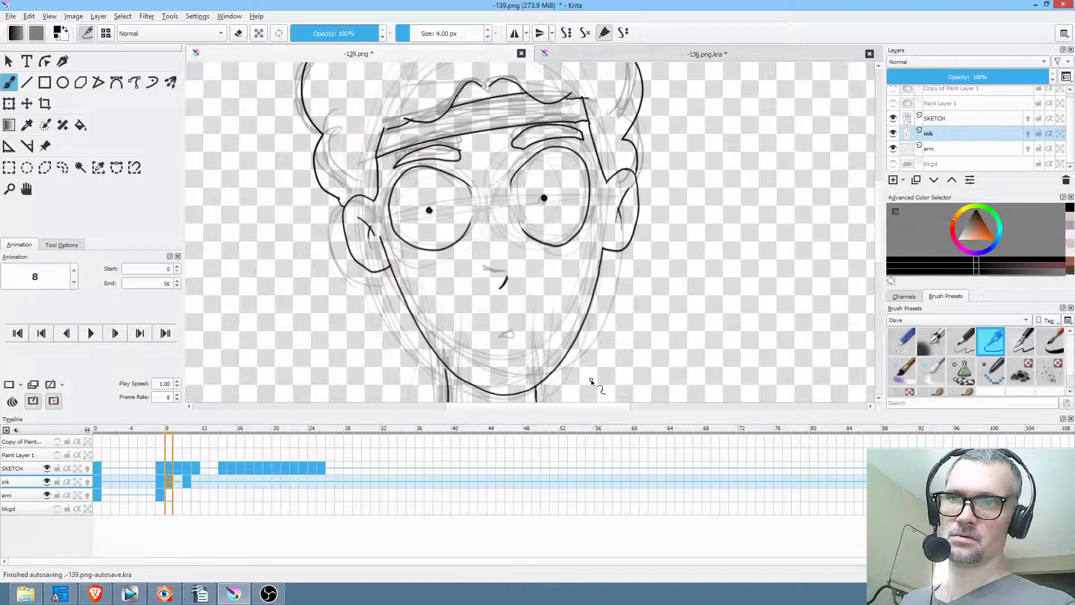
pyautogui.press('Down')
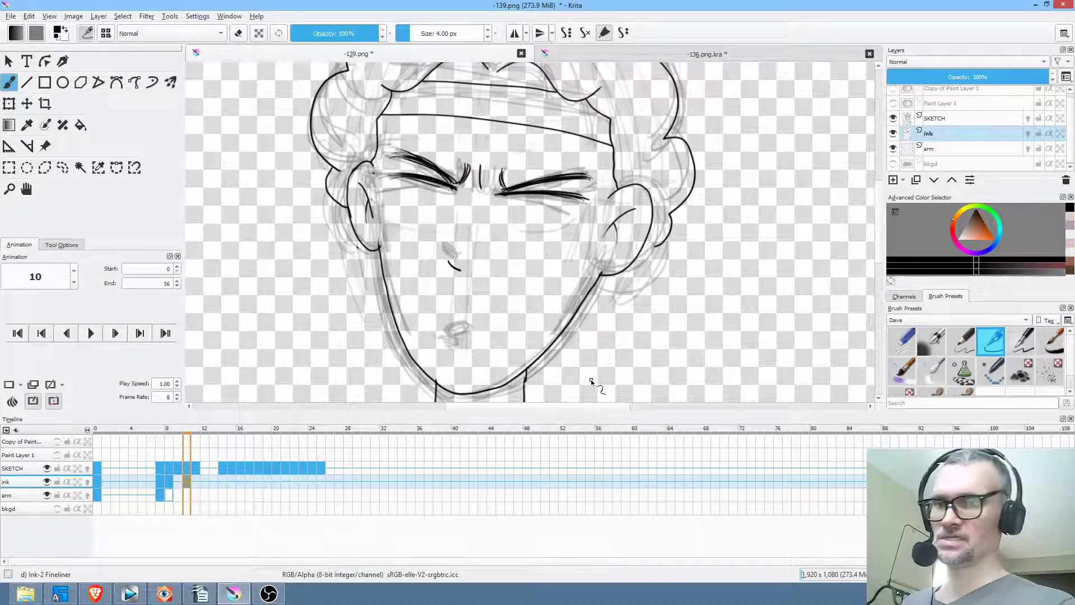
# Step: Erase the inked closed eyes and brow creases on frame 11 of the ink layer with the eraser enlarged to 61.50 px
pyautogui.click(195, 480)
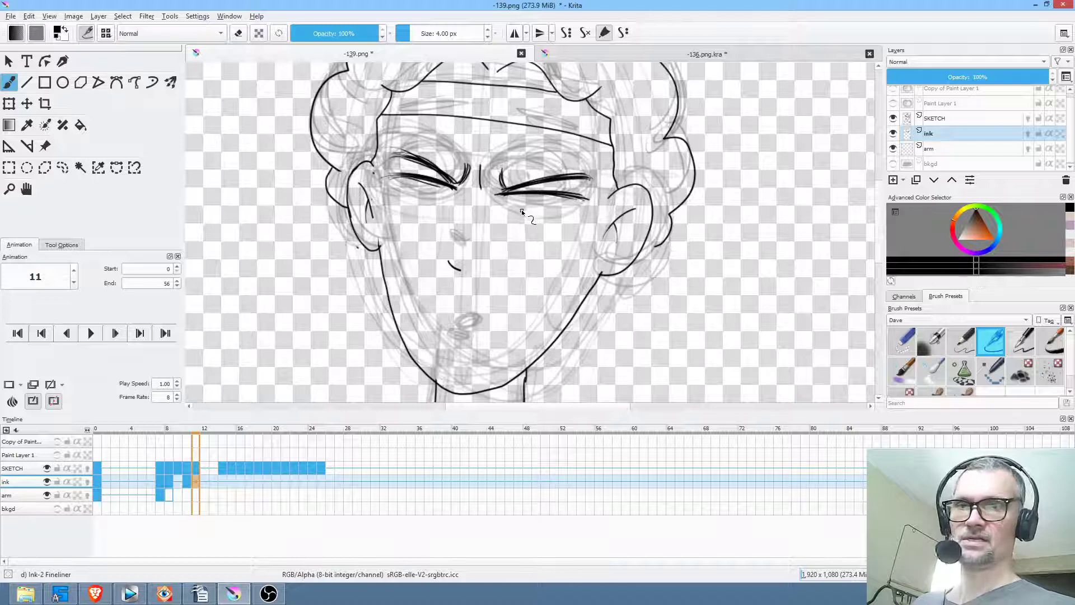
pyautogui.press('e')
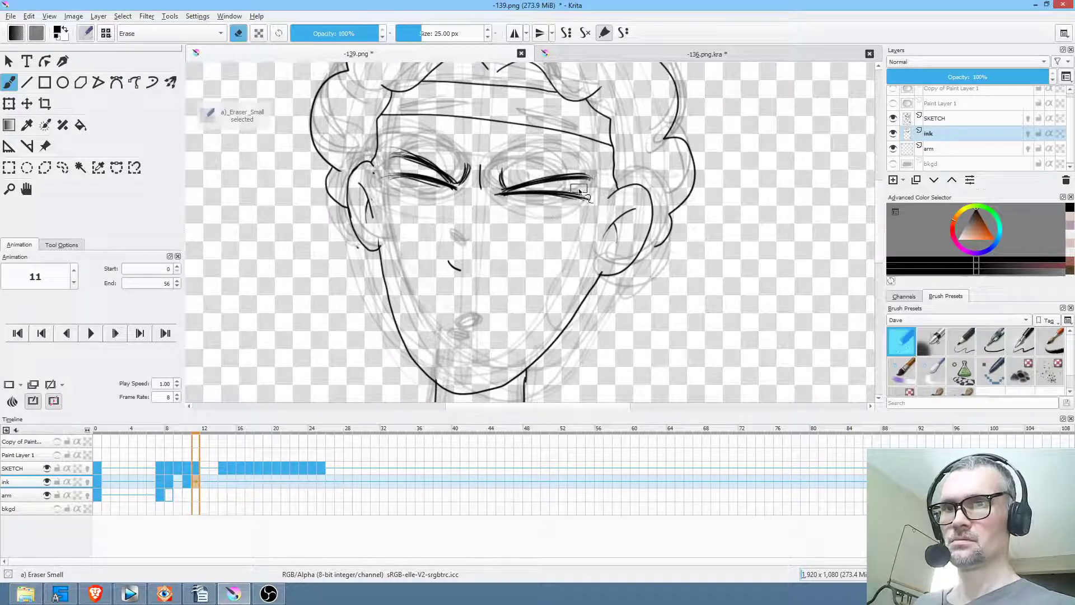
pyautogui.moveTo(531, 263); pyautogui.dragTo(555, 263)
pyautogui.moveTo(577, 206)
pyautogui.mouseDown()
pyautogui.moveTo(542, 207)
pyautogui.moveTo(507, 166)
pyautogui.moveTo(466, 191)
pyautogui.moveTo(463, 161)
pyautogui.moveTo(446, 153)
pyautogui.moveTo(400, 186)
pyautogui.mouseUp()
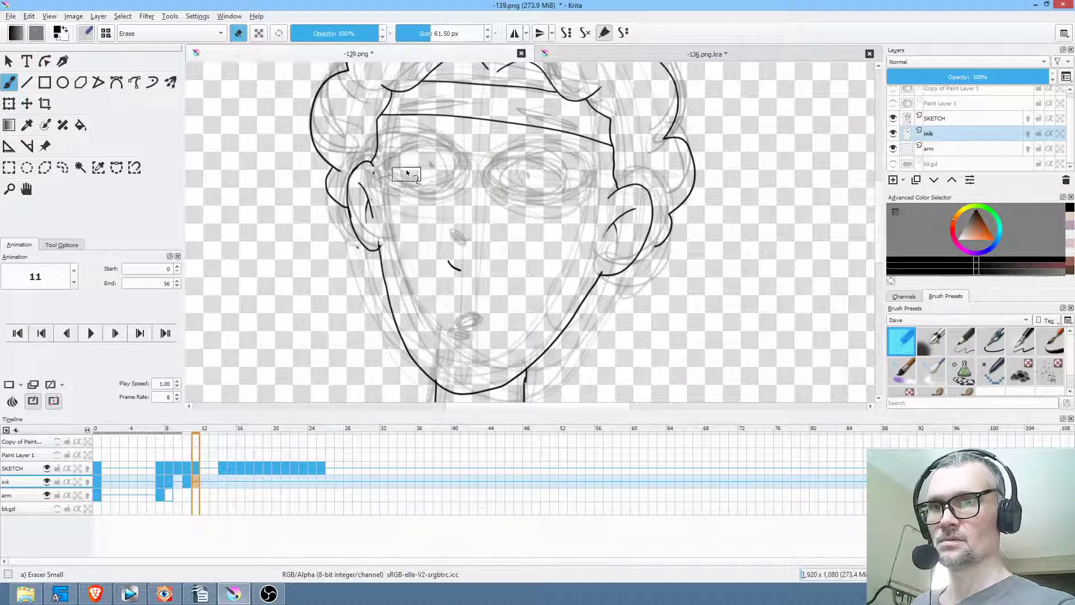
pyautogui.scroll(2, 577, 252)
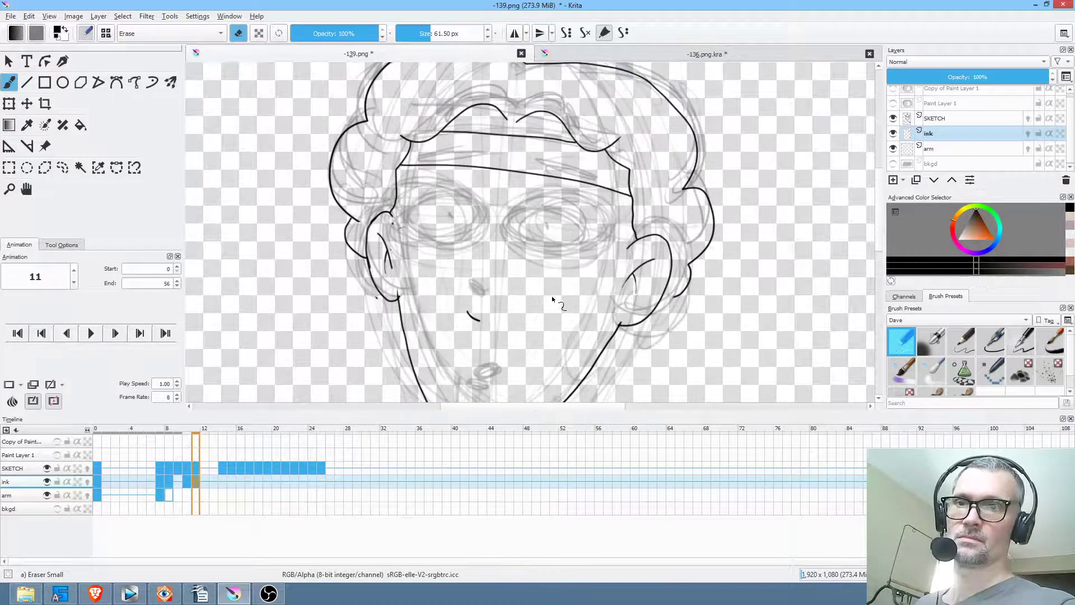
pyautogui.scroll(3, 557, 300)
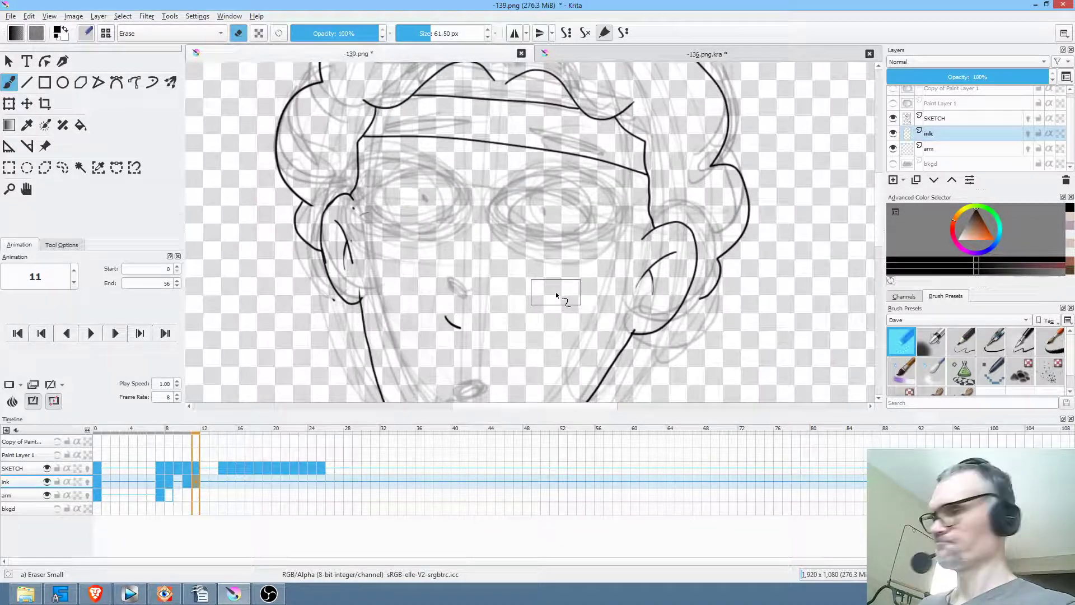
# Step: Ink two half-open eyes with dot pupils and short under-eye lines on frame 11 using the 4 px fineliner
pyautogui.press('/')
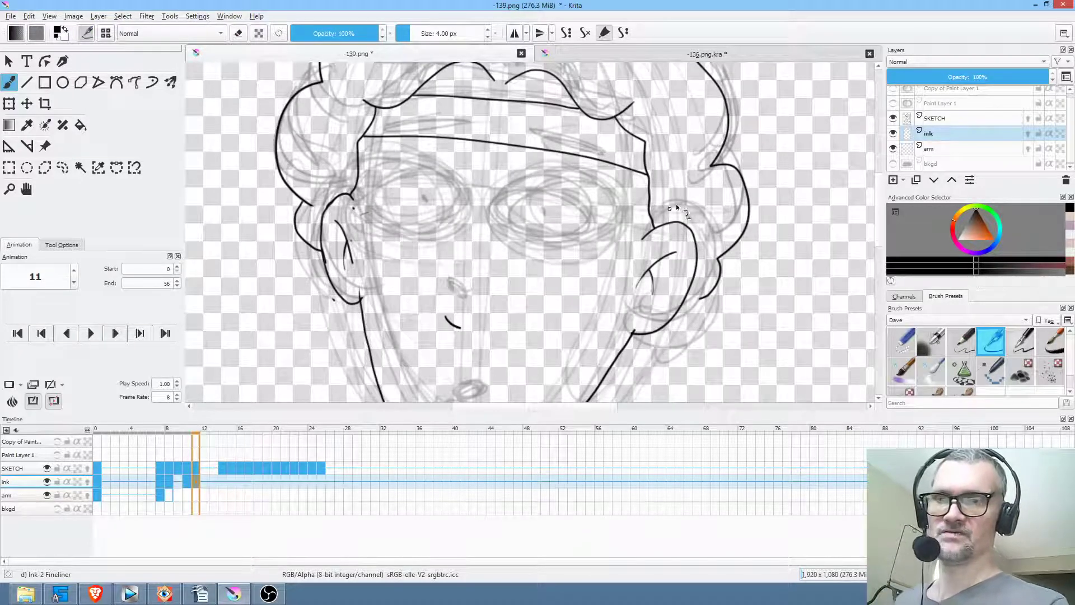
pyautogui.moveTo(679, 283); pyautogui.dragTo(653, 236)
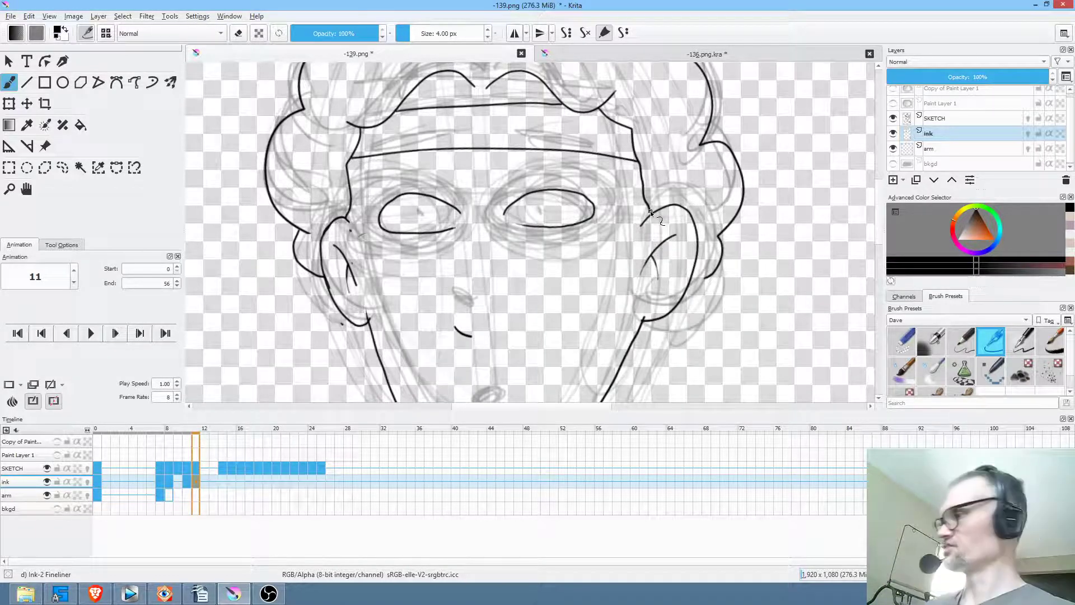
pyautogui.scroll(-2, 650, 211)
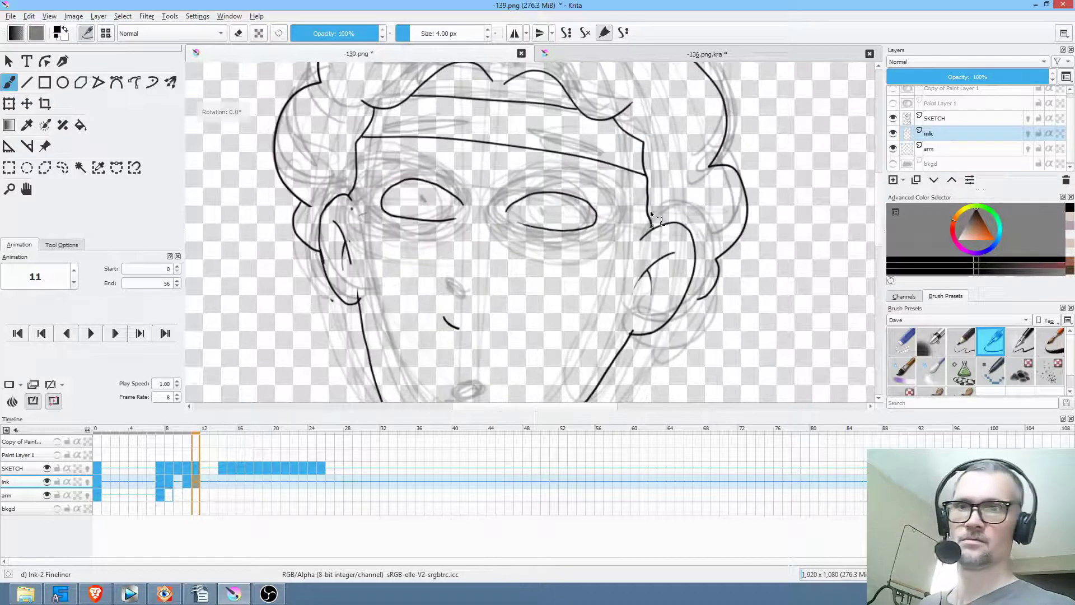
pyautogui.scroll(-1, 582, 322)
pyautogui.scroll(3, 602, 280)
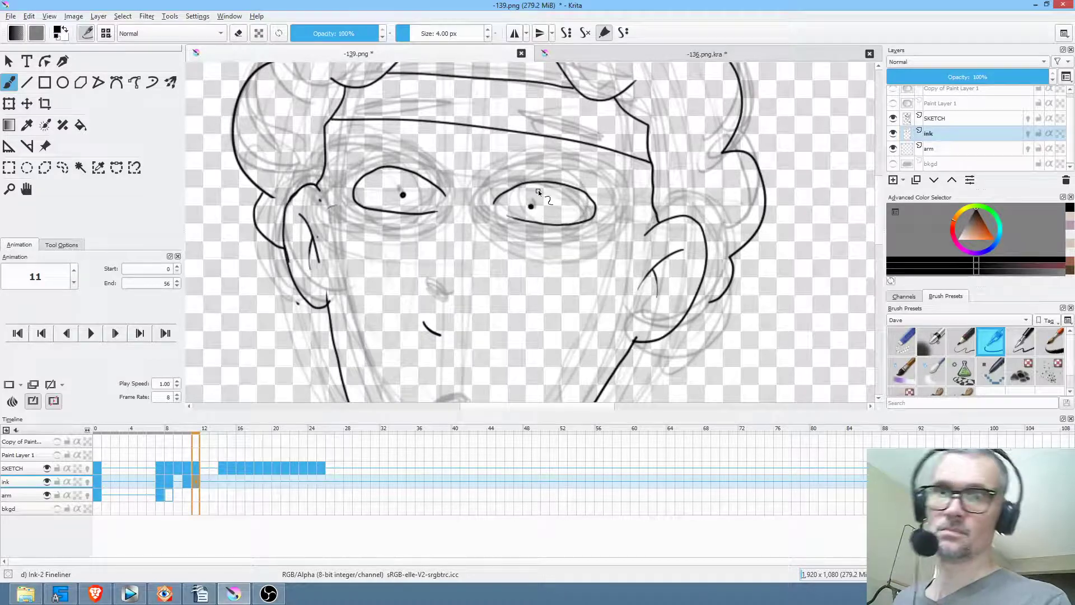
pyautogui.moveTo(523, 241); pyautogui.dragTo(558, 242)
pyautogui.moveTo(381, 227); pyautogui.dragTo(401, 228)
pyautogui.moveTo(588, 272); pyautogui.dragTo(641, 180)
# Step: Erase the carried-over eyes, pupils and under-eye lines from the ink layer on frame 14
pyautogui.moveTo(203, 437)
pyautogui.mouseDown()
pyautogui.moveTo(356, 437)
pyautogui.moveTo(125, 438)
pyautogui.moveTo(255, 453)
pyautogui.moveTo(172, 452)
pyautogui.moveTo(195, 456)
pyautogui.mouseUp()
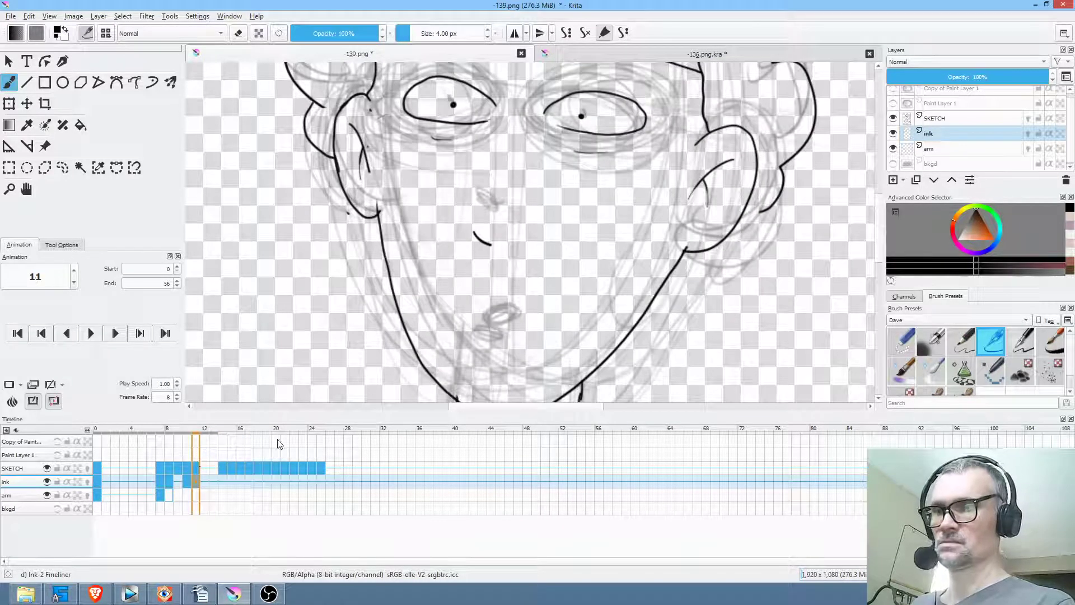
pyautogui.click(224, 483)
pyautogui.moveTo(554, 255); pyautogui.dragTo(540, 292)
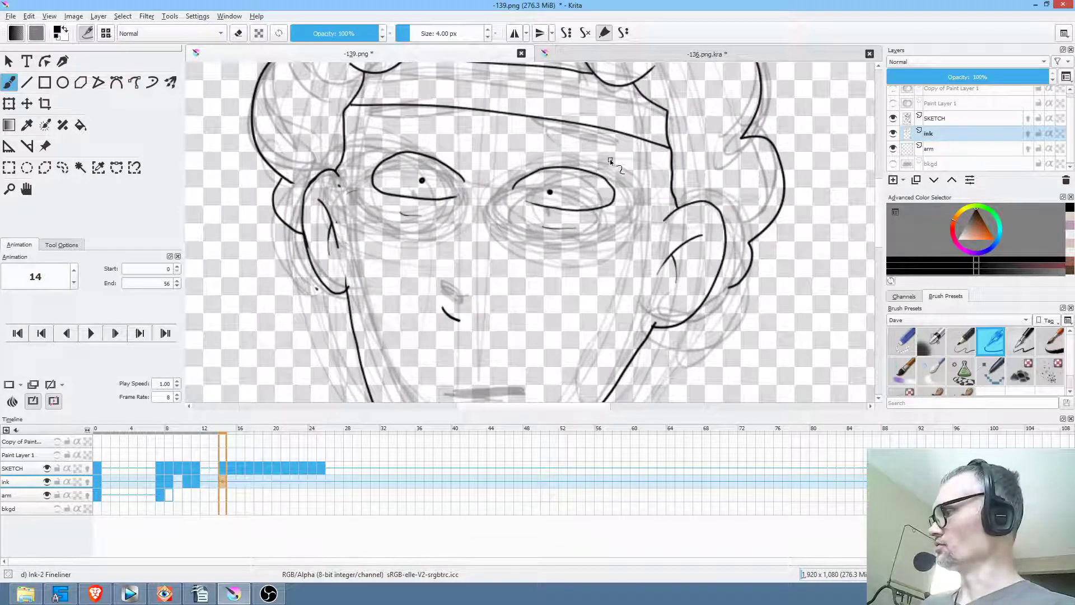
pyautogui.press('e')
pyautogui.moveTo(604, 196)
pyautogui.mouseDown()
pyautogui.moveTo(560, 170)
pyautogui.moveTo(582, 193)
pyautogui.moveTo(459, 166)
pyautogui.moveTo(418, 184)
pyautogui.mouseUp()
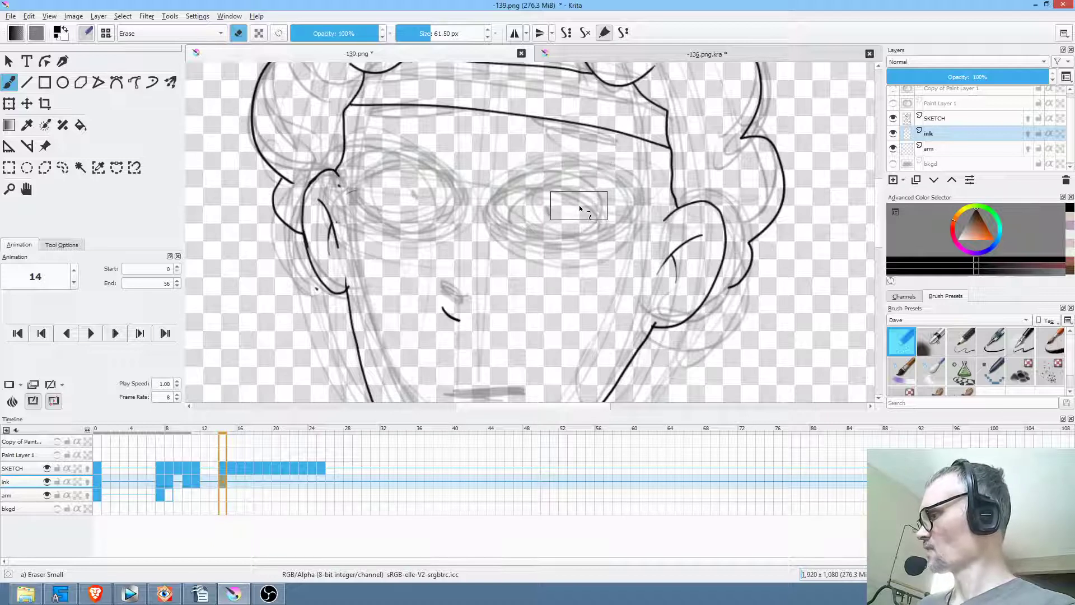
pyautogui.press('e')
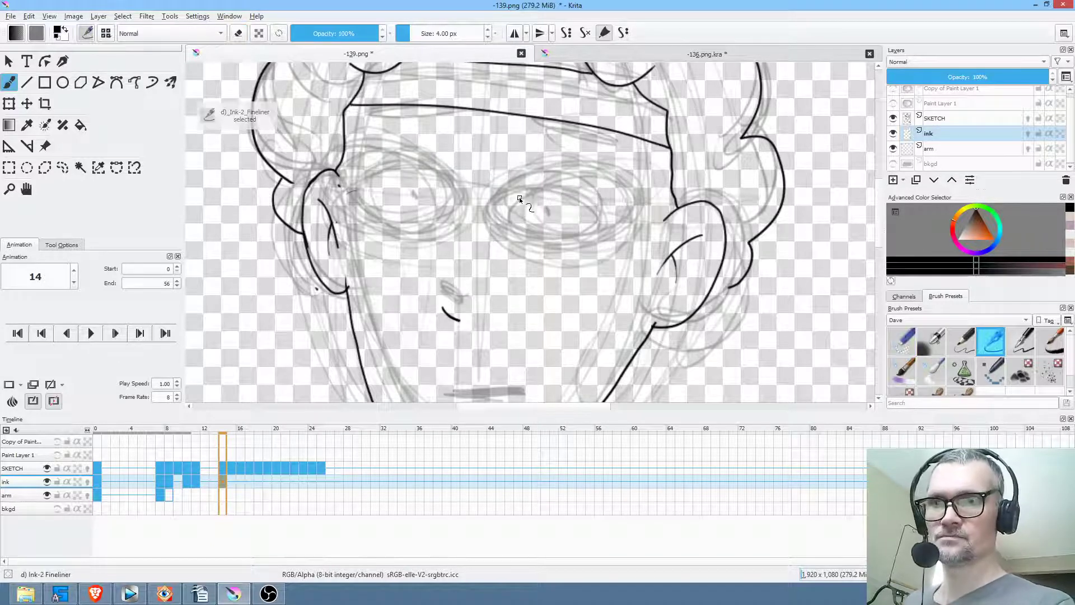
# Step: Ink rounder, wider-open outlines for both eyes on frame 14, checking them against the preceding frames
pyautogui.moveTo(509, 205); pyautogui.dragTo(556, 177)
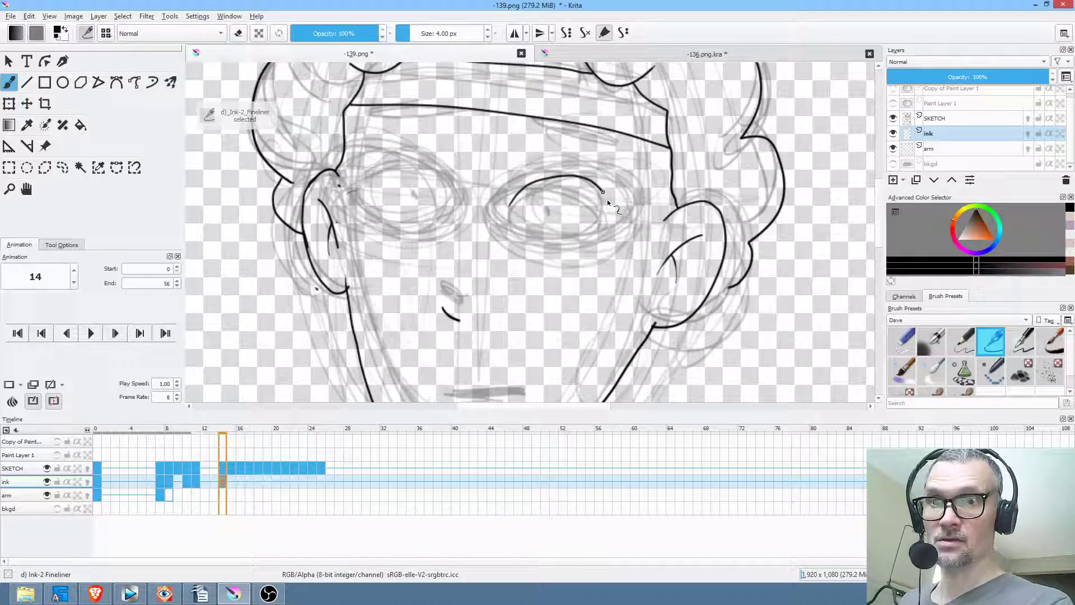
pyautogui.moveTo(518, 225)
pyautogui.mouseDown()
pyautogui.moveTo(513, 199)
pyautogui.moveTo(408, 166)
pyautogui.moveTo(363, 191)
pyautogui.mouseUp()
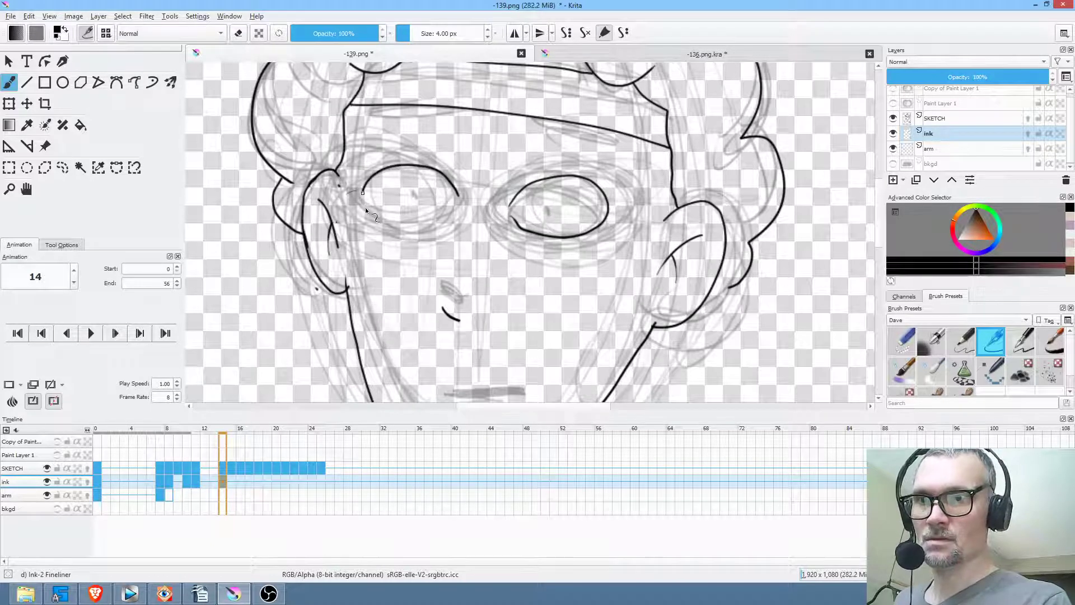
pyautogui.scroll(-6, 478, 192)
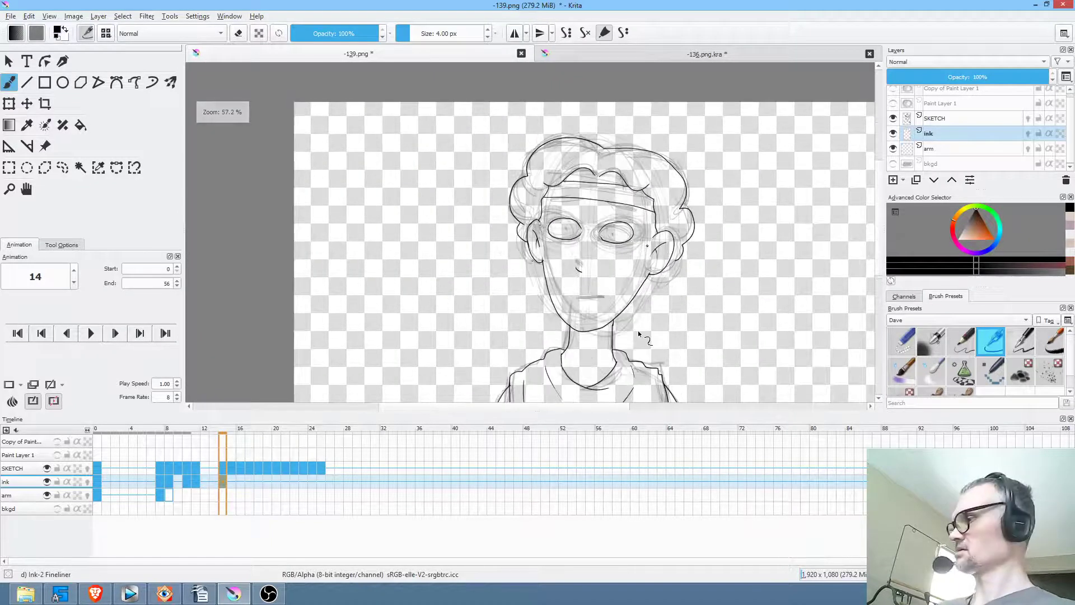
pyautogui.press('Left')
pyautogui.press('Left')
pyautogui.press('Left')
pyautogui.press('Right')
pyautogui.press('Right')
pyautogui.press('Right')
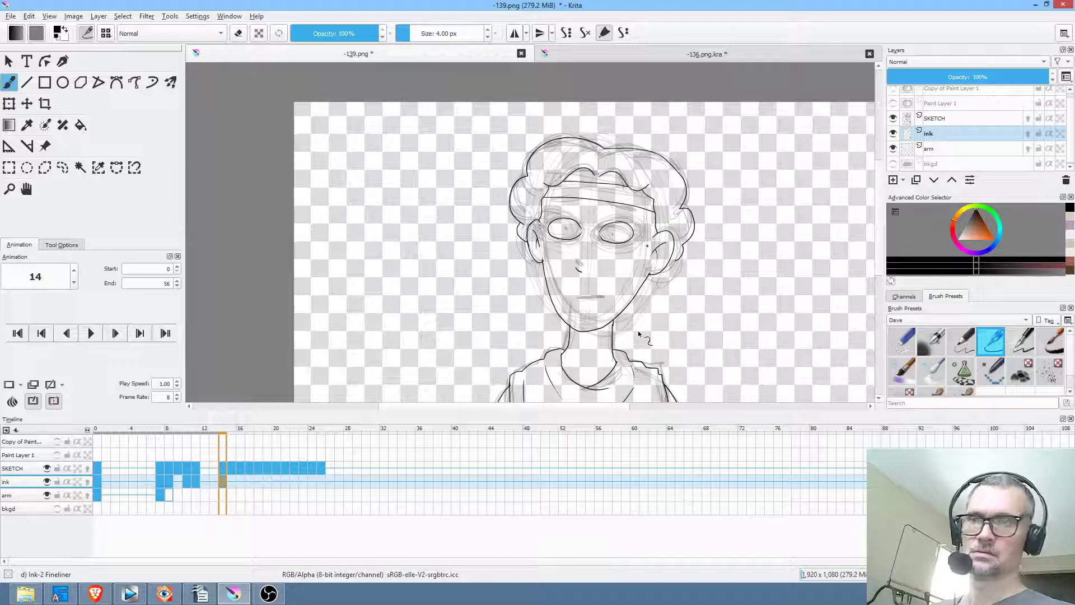
# Step: Ink the outlines of two worried eyebrows between the eyes and the headband on frame 11
pyautogui.moveTo(240, 435)
pyautogui.mouseDown()
pyautogui.moveTo(311, 438)
pyautogui.moveTo(90, 448)
pyautogui.moveTo(224, 474)
pyautogui.moveTo(180, 469)
pyautogui.moveTo(200, 475)
pyautogui.mouseUp()
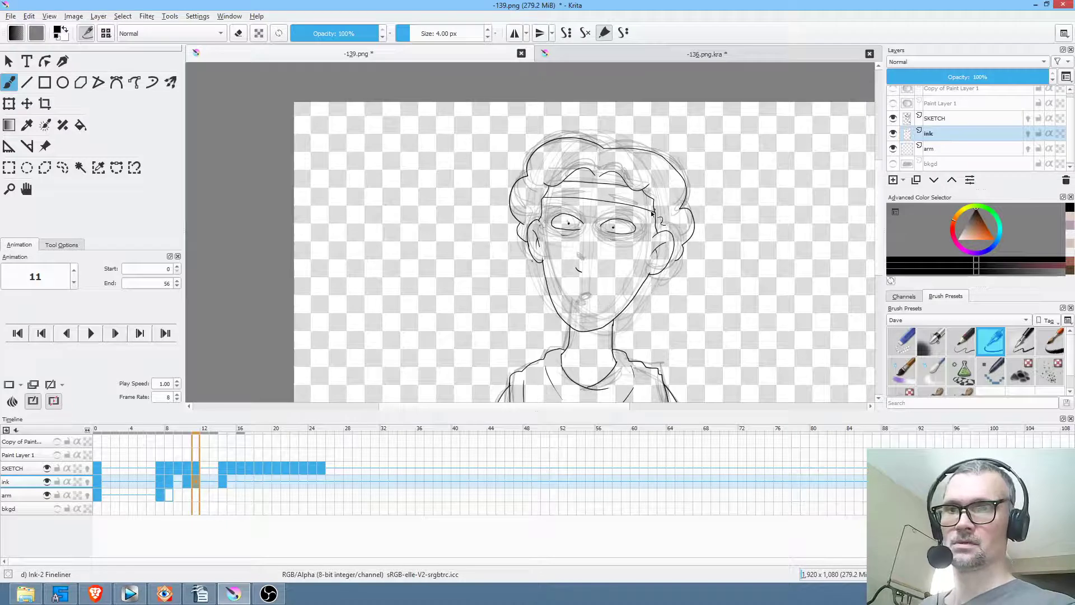
pyautogui.scroll(3, 616, 224)
pyautogui.moveTo(563, 236); pyautogui.dragTo(643, 256)
pyautogui.moveTo(565, 227); pyautogui.dragTo(574, 246)
pyautogui.moveTo(449, 242)
pyautogui.mouseDown()
pyautogui.moveTo(529, 226)
pyautogui.moveTo(450, 241)
pyautogui.moveTo(495, 158)
pyautogui.moveTo(518, 143)
pyautogui.mouseUp()
pyautogui.scroll(-2, 634, 309)
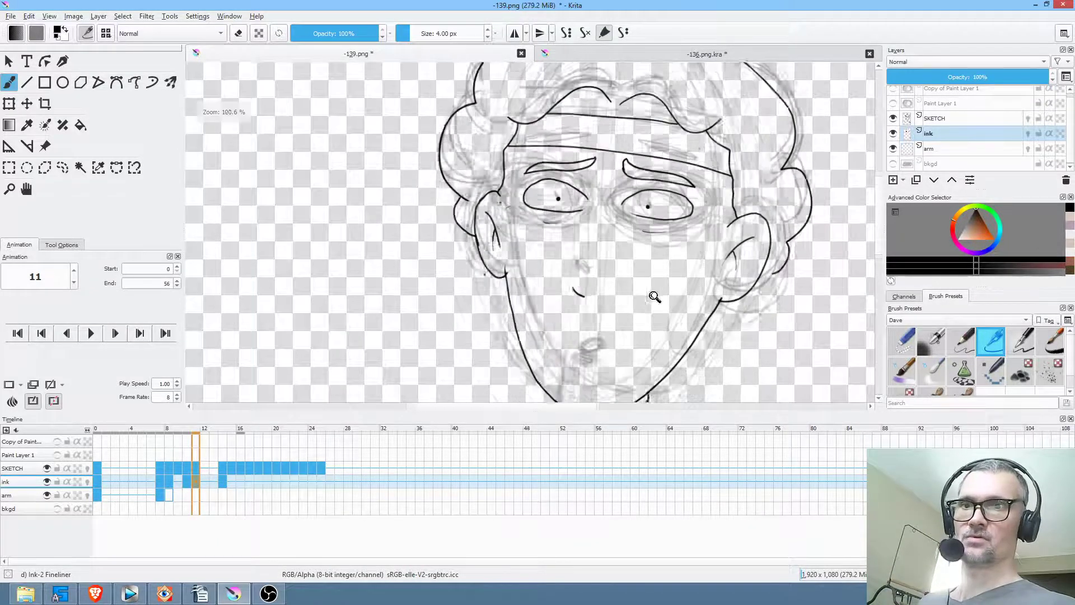
# Step: Erase short stretches of the headband's lower edge on frame 14's ink layer where the eyebrows overlap it
pyautogui.click(223, 481)
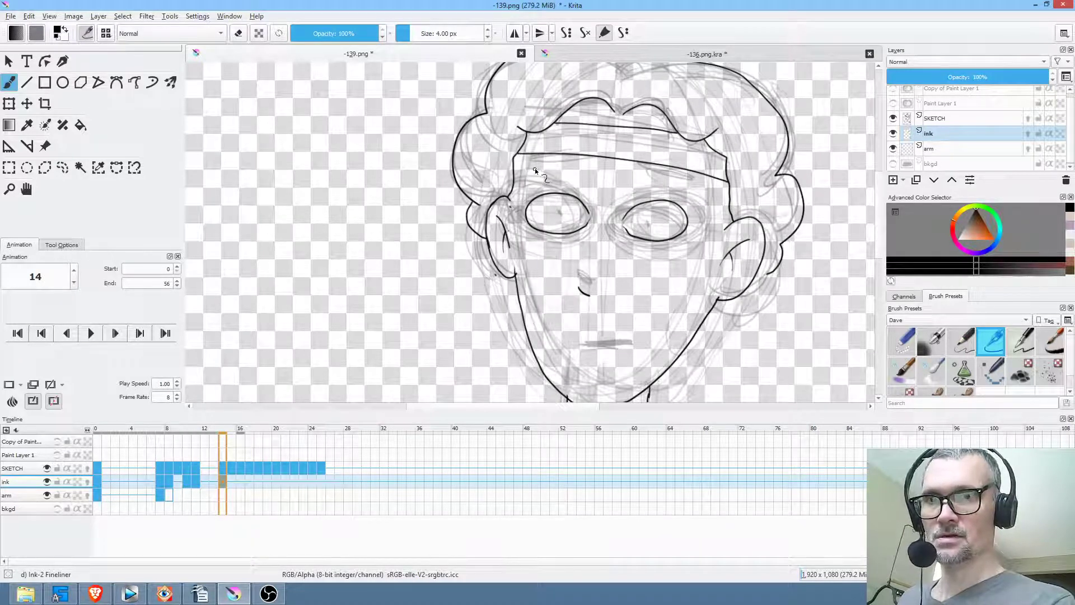
pyautogui.press('e')
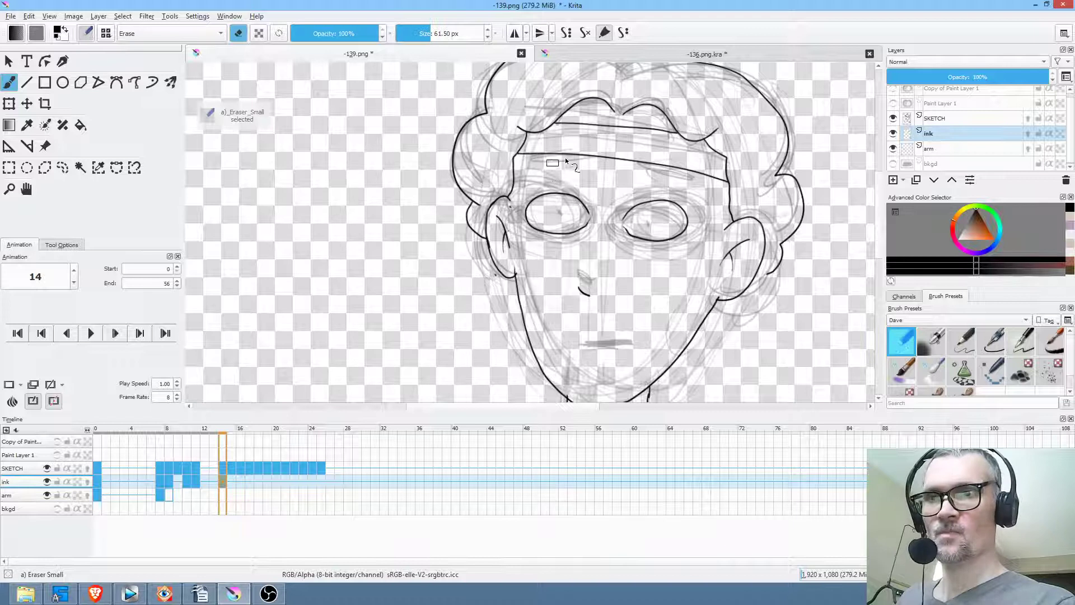
pyautogui.moveTo(691, 170); pyautogui.dragTo(655, 168)
pyautogui.press('e')
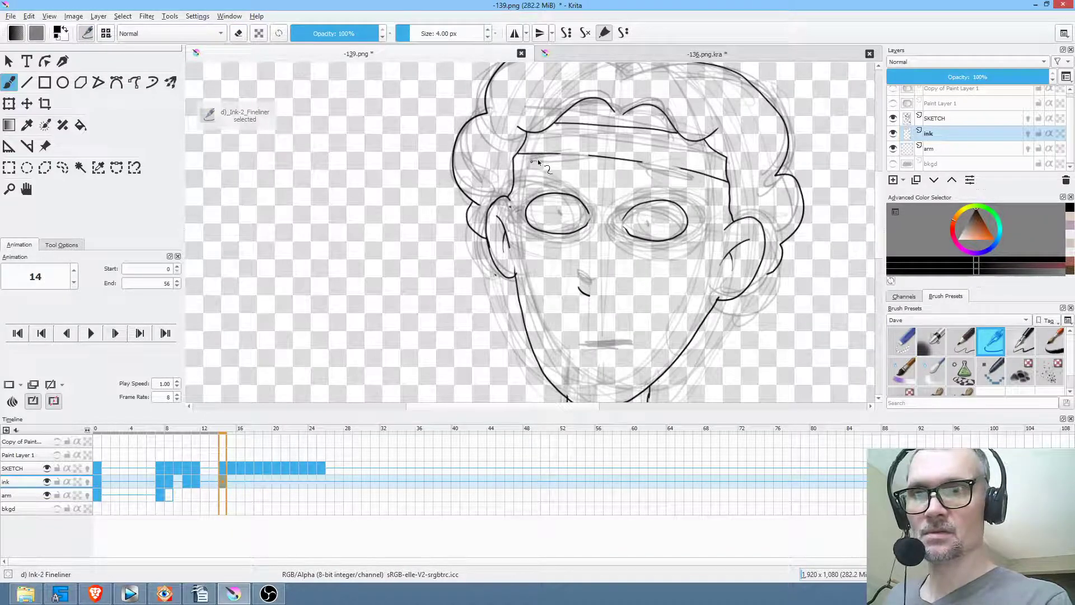
# Step: Ink the outlines of two raised eyebrows over the headband's lower edge on frame 14, using the mirrored view for the second one
pyautogui.moveTo(579, 149)
pyautogui.mouseDown()
pyautogui.moveTo(589, 160)
pyautogui.moveTo(548, 169)
pyautogui.mouseUp()
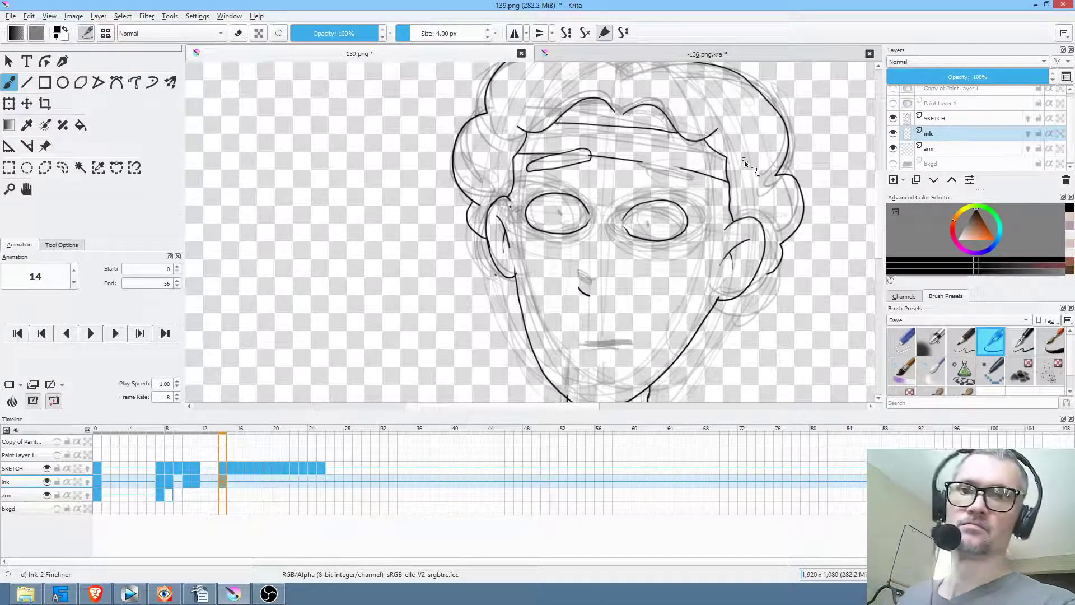
pyautogui.moveTo(750, 194); pyautogui.dragTo(625, 232)
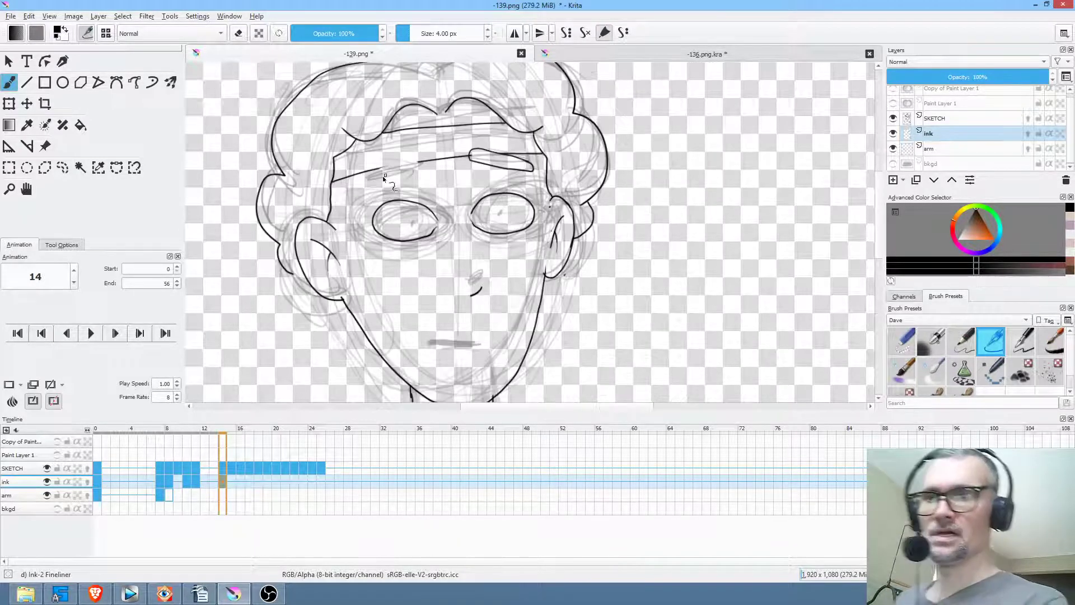
pyautogui.moveTo(392, 166)
pyautogui.mouseDown()
pyautogui.moveTo(421, 172)
pyautogui.moveTo(357, 189)
pyautogui.mouseUp()
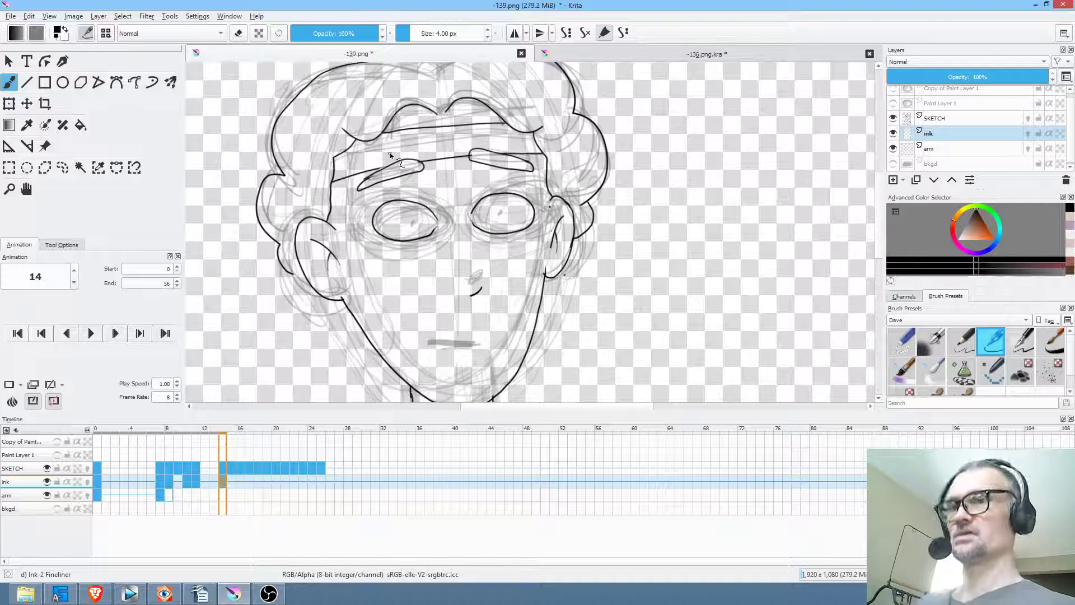
pyautogui.press('m')
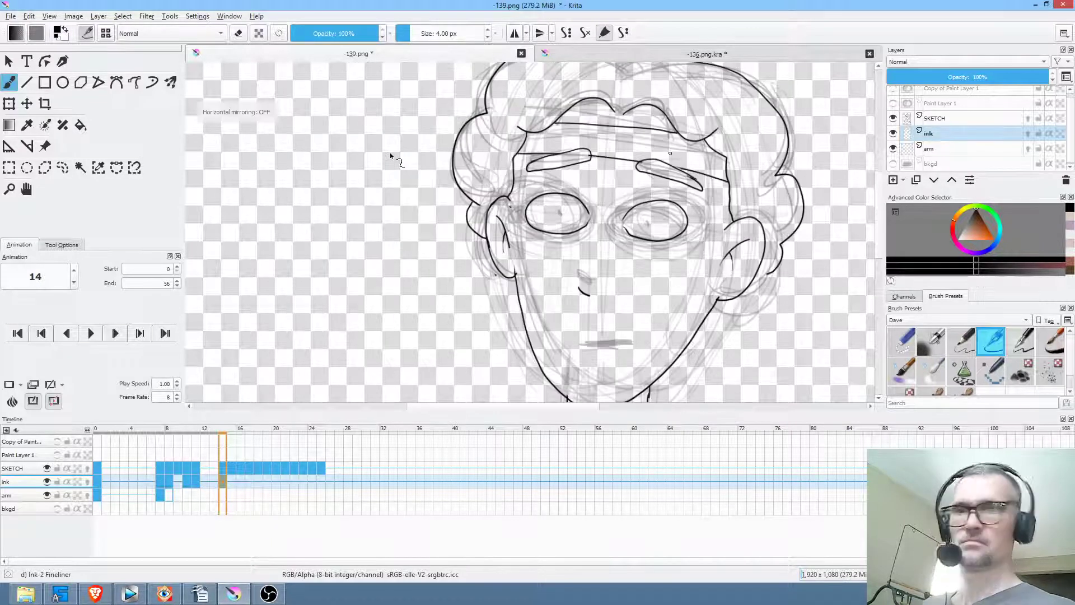
pyautogui.press('m')
pyautogui.press('m')
# Step: Hide the SKETCH layer and examine the inked expressions across frames 8 to 14
pyautogui.click(893, 118)
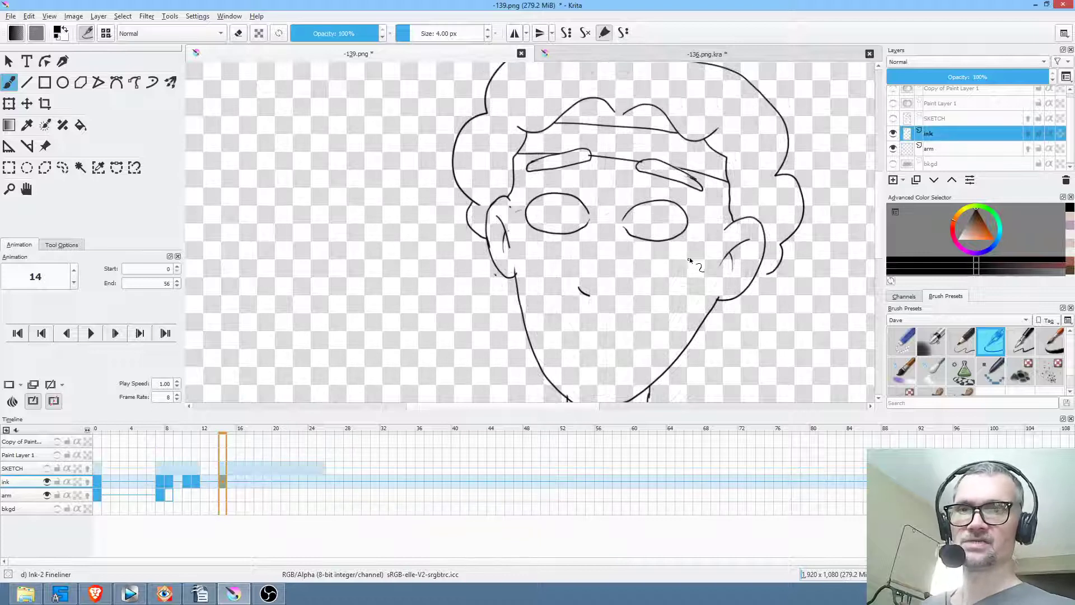
pyautogui.scroll(-3, 672, 272)
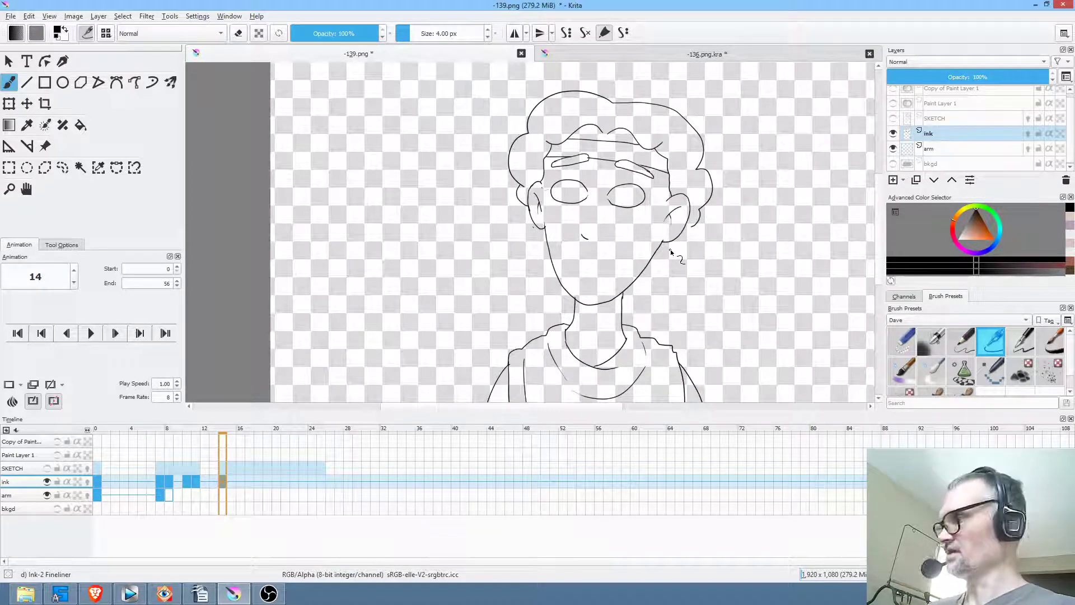
pyautogui.press(',')
pyautogui.press(',')
pyautogui.press(',')
pyautogui.press(',')
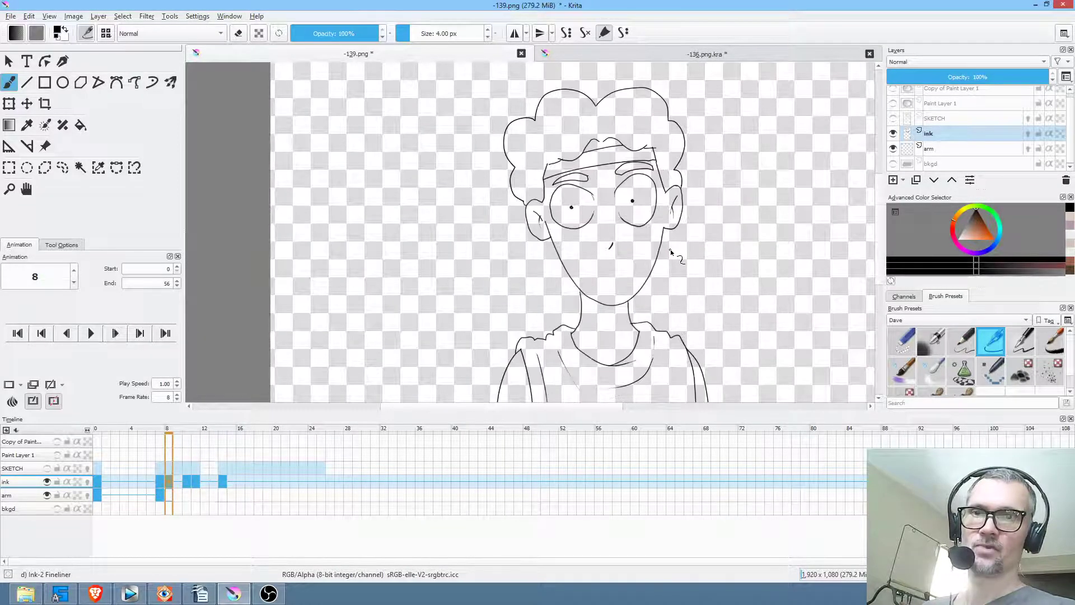
pyautogui.press('Home')
pyautogui.press('.')
pyautogui.press('.')
pyautogui.press('.')
pyautogui.press('.')
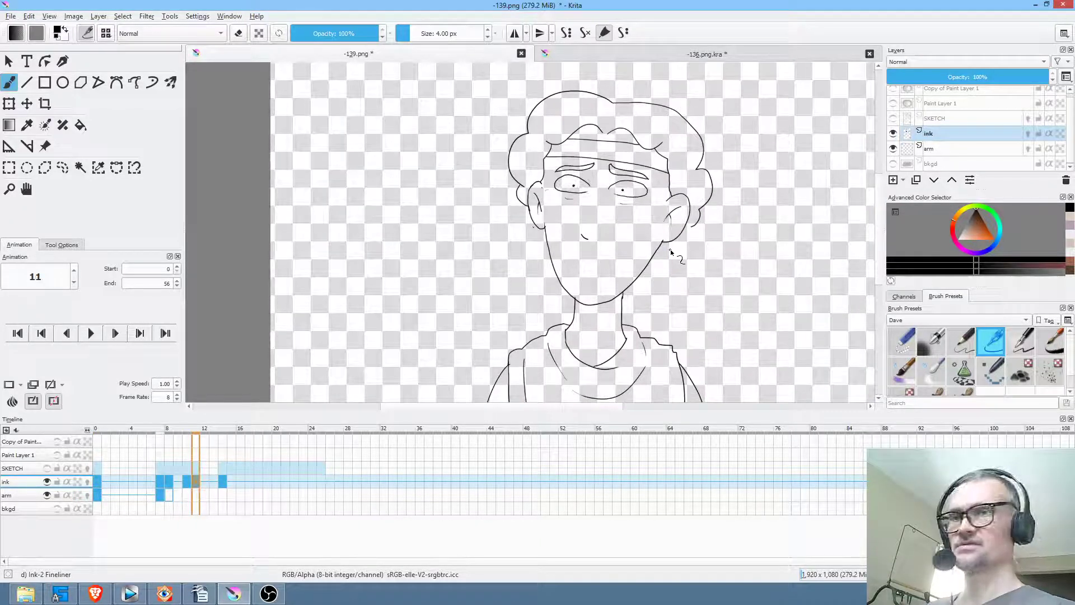
# Step: Lasso the eyes and eyebrows on frame 11 and transform them to sit slightly lower on the face
pyautogui.hotkey('ctrl', 'l')
pyautogui.moveTo(655, 182)
pyautogui.mouseDown()
pyautogui.moveTo(570, 161)
pyautogui.moveTo(549, 183)
pyautogui.moveTo(555, 204)
pyautogui.moveTo(649, 213)
pyautogui.moveTo(645, 170)
pyautogui.mouseUp()
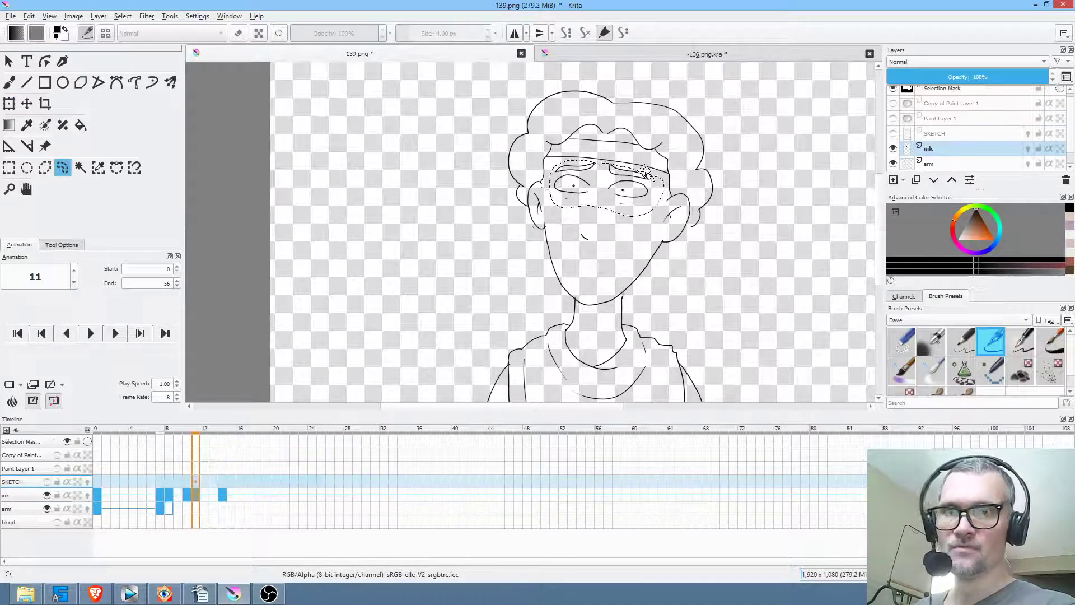
pyautogui.hotkey('ctrl', 't')
pyautogui.moveTo(632, 187); pyautogui.dragTo(635, 190)
pyautogui.moveTo(716, 215); pyautogui.dragTo(640, 211)
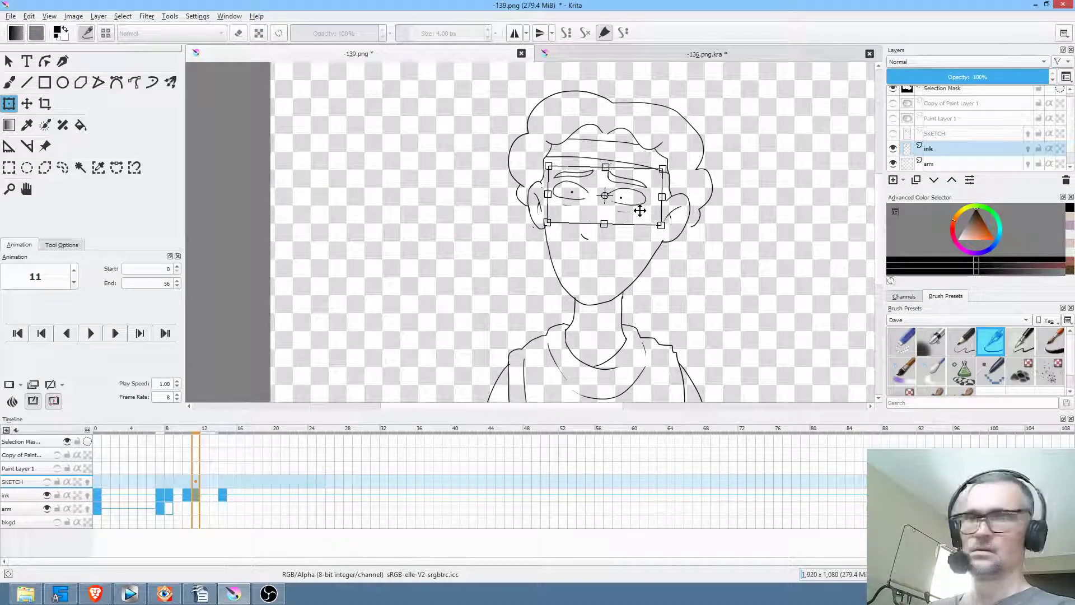
pyautogui.press('Return')
# Step: Flip between frame 11 and frame 14 to compare the placement of the eyes and eyebrows
pyautogui.press('Right')
pyautogui.press('Right')
pyautogui.press('Right')
pyautogui.press('Left')
pyautogui.press('Right')
pyautogui.press('Left')
pyautogui.press('Right')
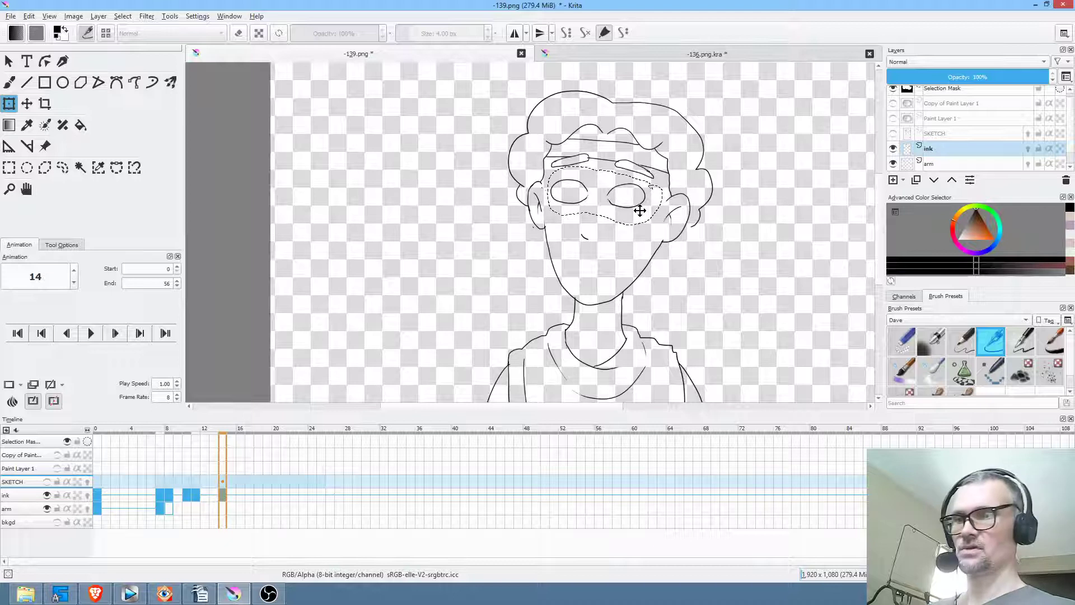
# Step: Ink a dot pupil in each eye on frame 14 with the 4 px fineliner and clear the selection
pyautogui.moveTo(534, 271)
pyautogui.mouseDown()
pyautogui.moveTo(580, 245)
pyautogui.moveTo(646, 148)
pyautogui.moveTo(563, 216)
pyautogui.mouseUp()
pyautogui.press('b')
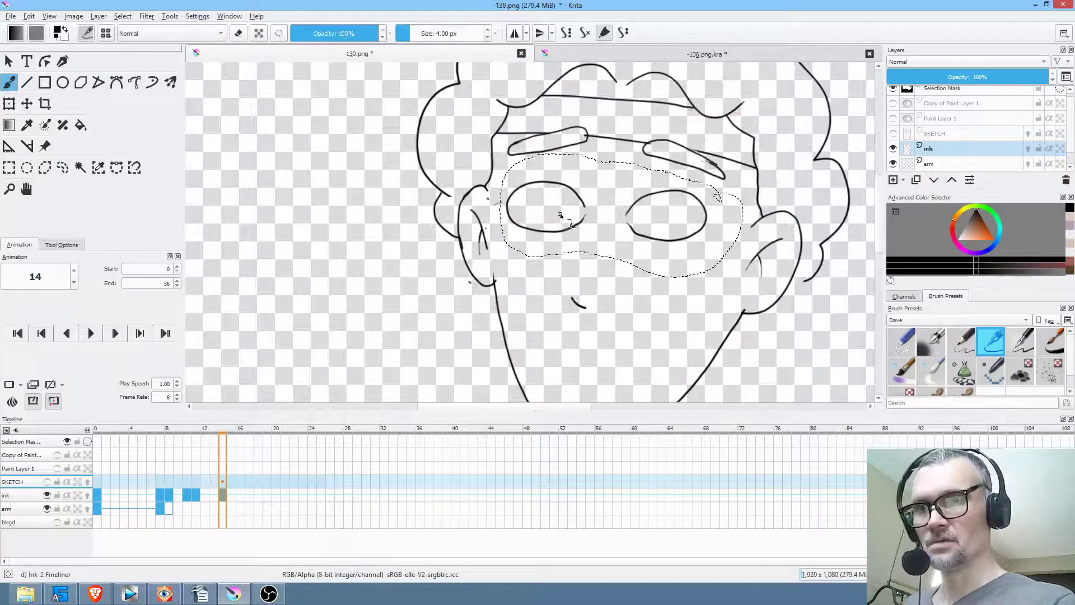
pyautogui.click(560, 214)
pyautogui.click(653, 220)
pyautogui.click(561, 214)
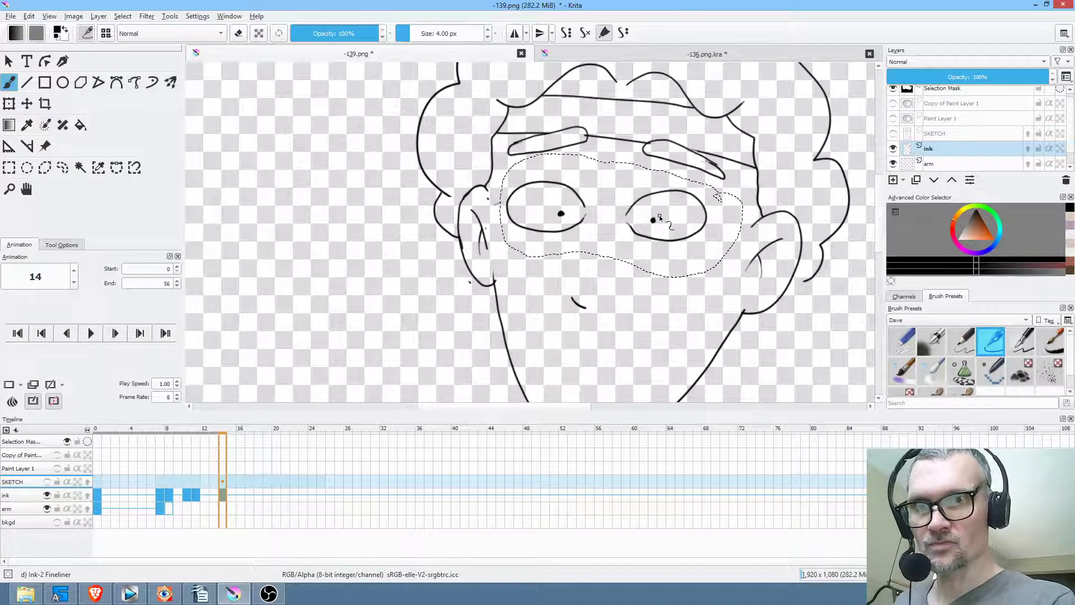
pyautogui.hotkey('ctrl', 'shift', 'a')
# Step: Examine the whole figure on frames 14, 9, 0 and 7, including how the arm drawing sits on frame 7
pyautogui.scroll(-4, 661, 208)
pyautogui.scroll(1, 654, 253)
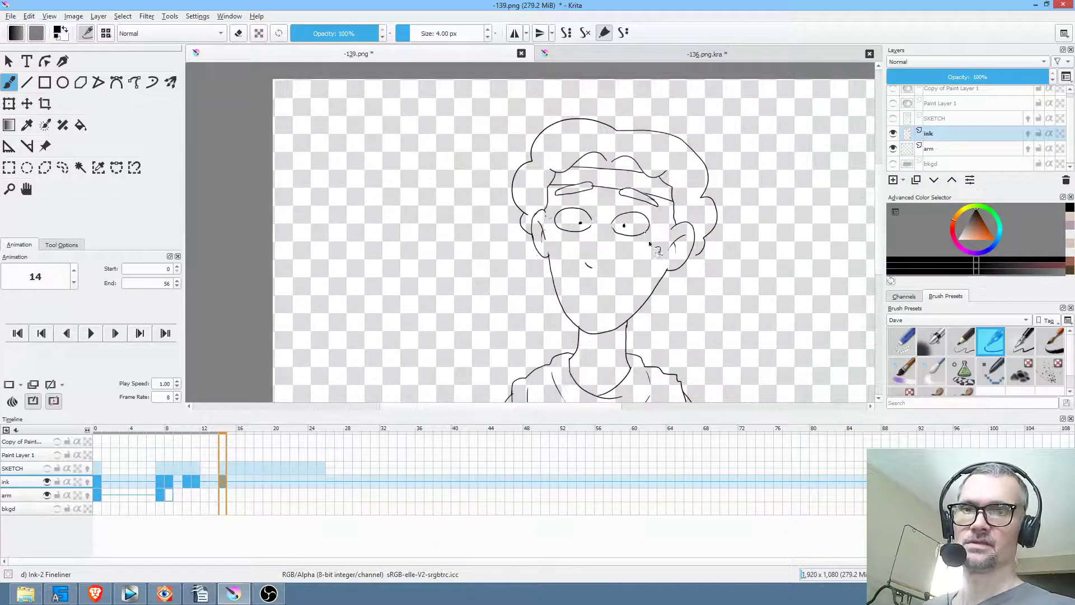
pyautogui.scroll(-3, 654, 253)
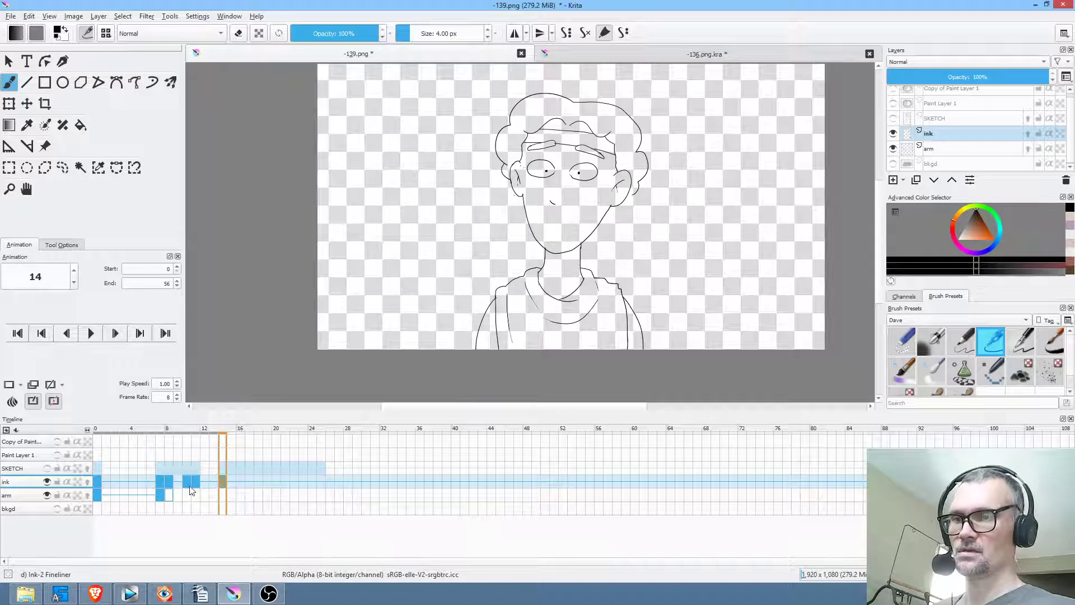
pyautogui.click(179, 483)
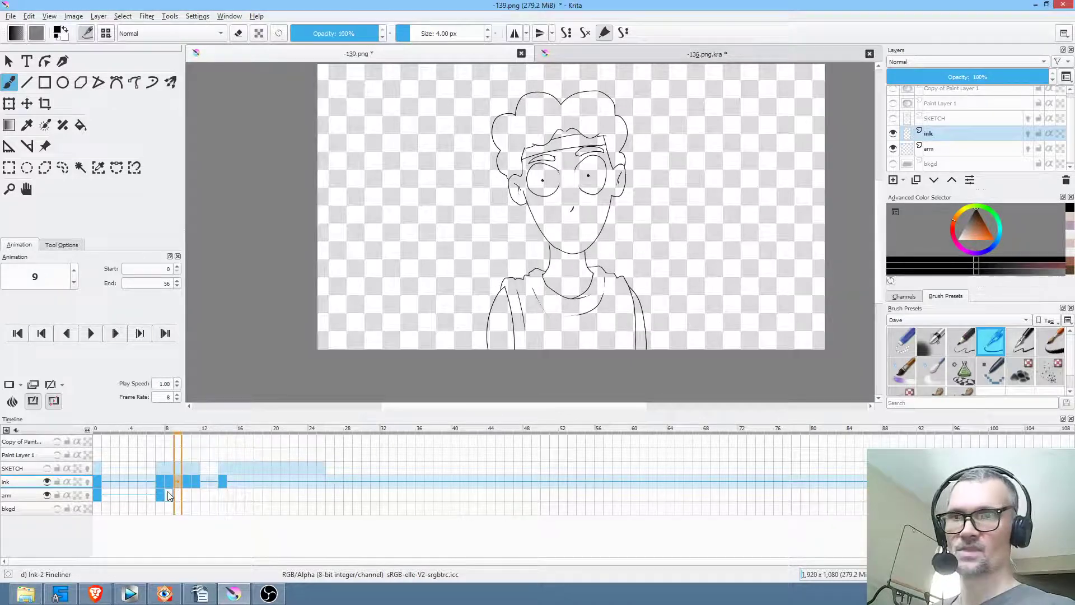
pyautogui.click(99, 482)
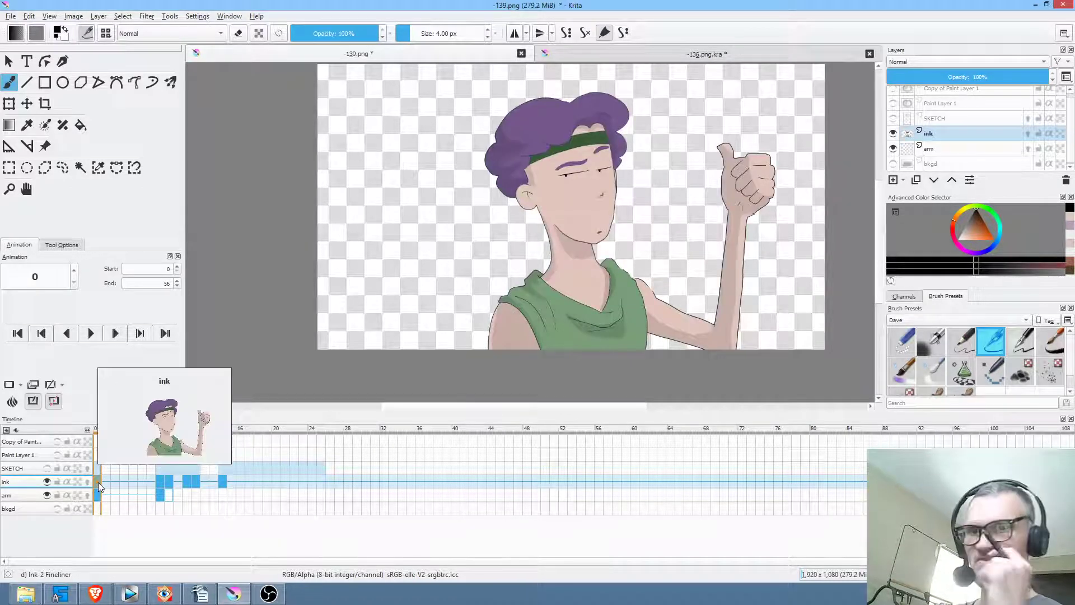
pyautogui.click(159, 482)
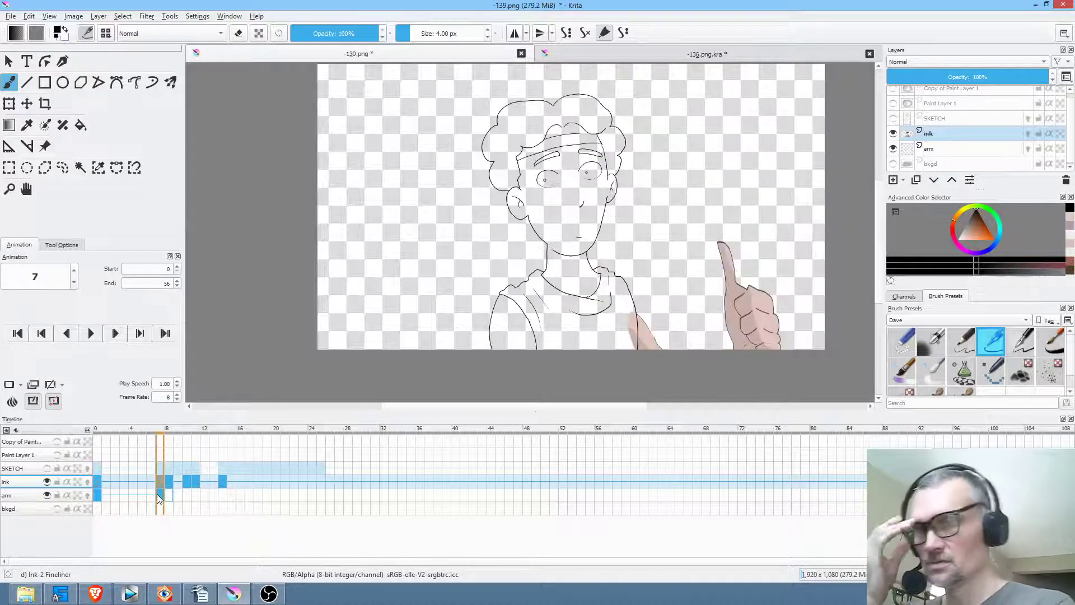
pyautogui.moveTo(157, 494)
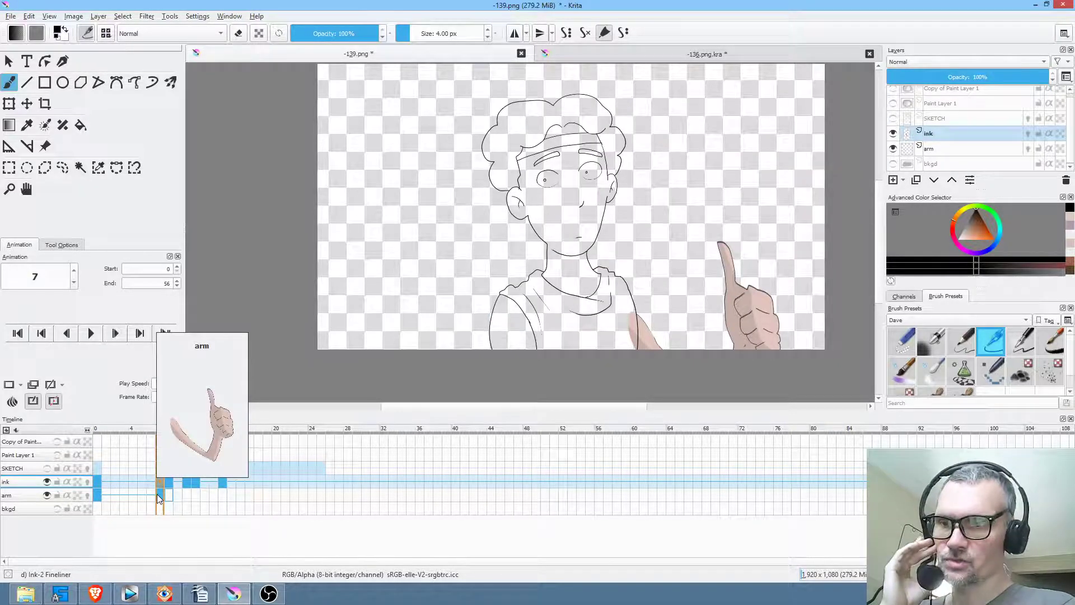
# Step: Save the document
pyautogui.click(10, 16)
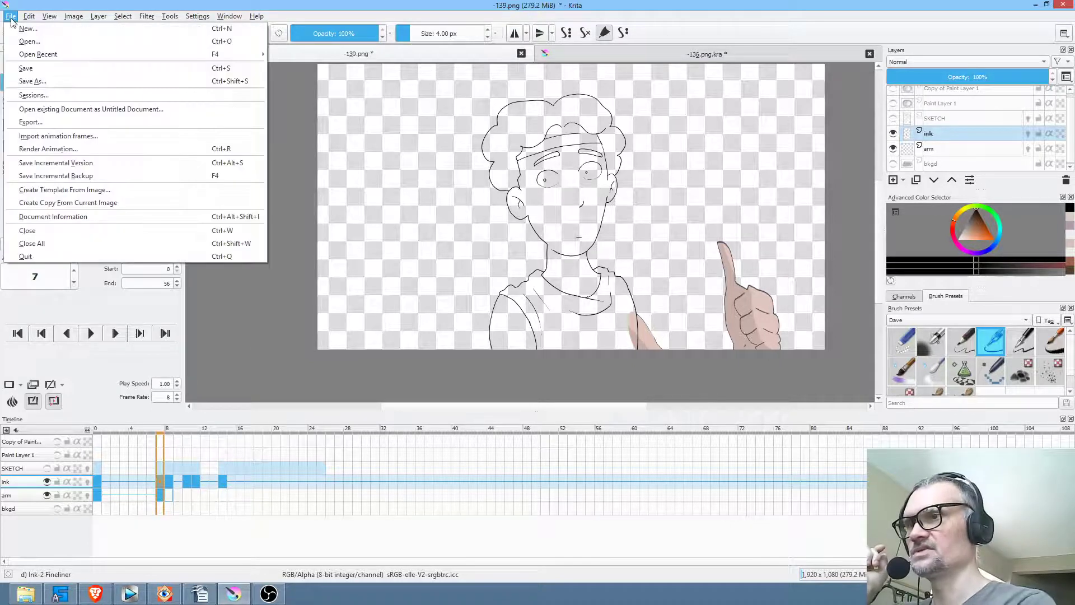
pyautogui.click(30, 67)
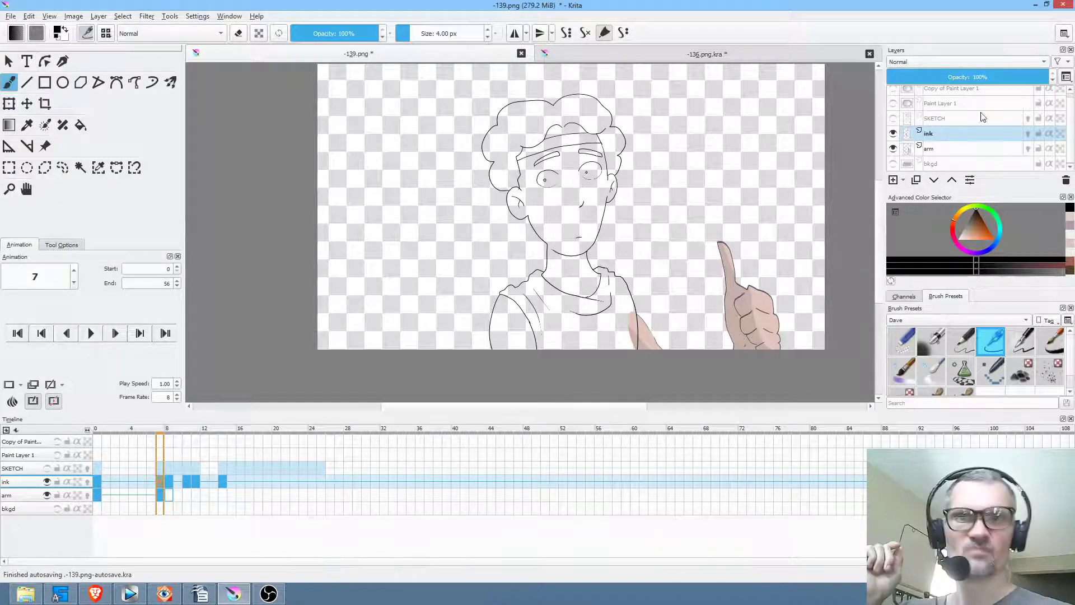
# Step: Liquify the upper end of the arm on the arm layer at frame 7 so it reaches the shoulder
pyautogui.click(960, 150)
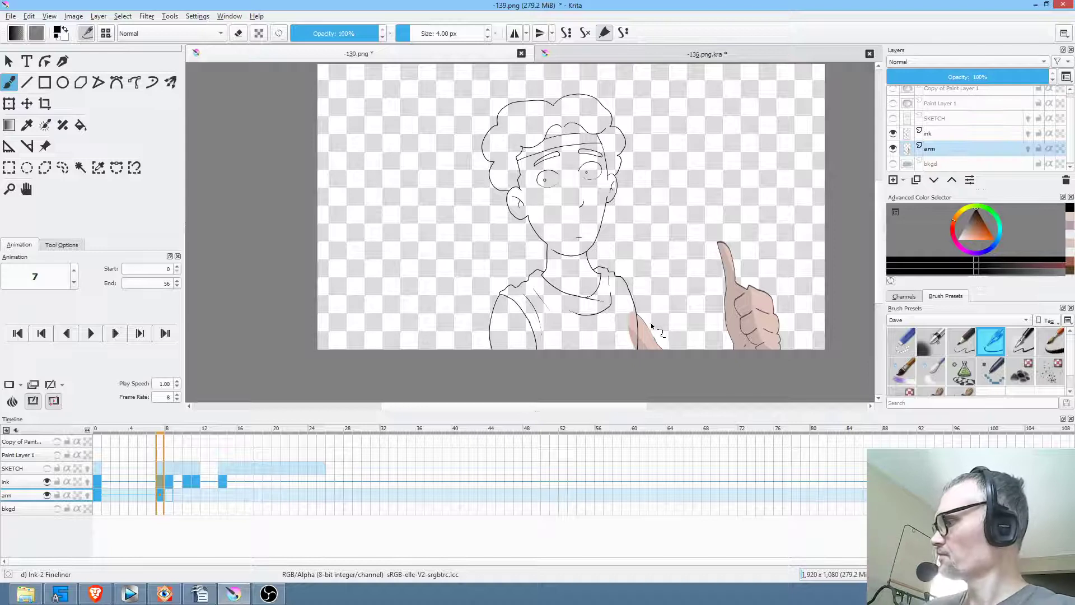
pyautogui.hotkey('ctrl', 't')
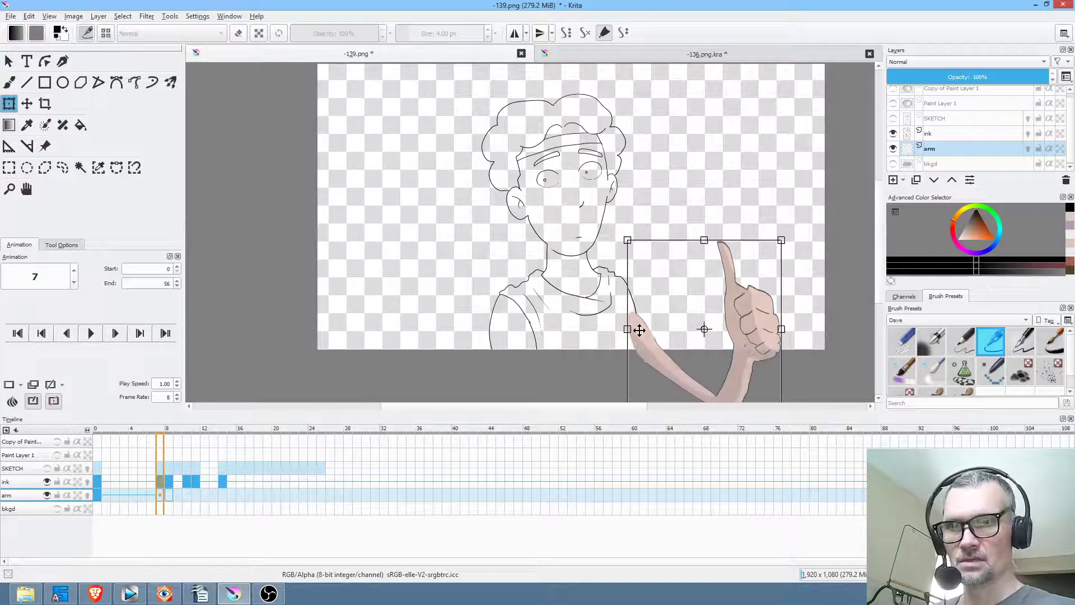
pyautogui.rightClick(641, 322)
pyautogui.click(674, 397)
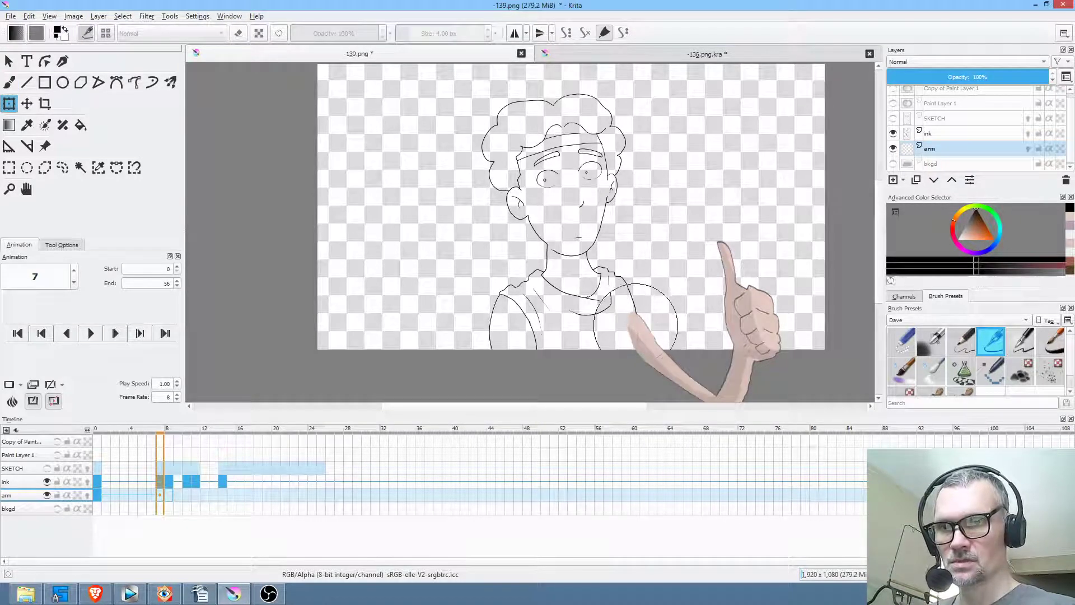
pyautogui.moveTo(632, 309)
pyautogui.mouseDown()
pyautogui.moveTo(647, 361)
pyautogui.moveTo(628, 372)
pyautogui.moveTo(643, 314)
pyautogui.mouseUp()
pyautogui.press('Return')
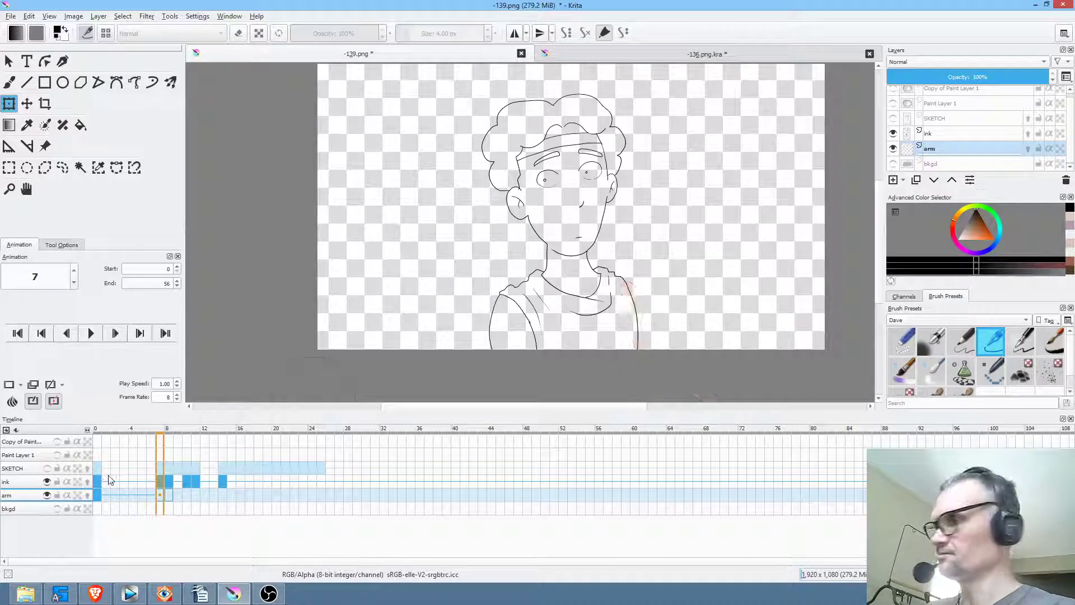
# Step: Play the animation from frame 0 to check the motion, and stop playback
pyautogui.click(98, 480)
pyautogui.press('space')
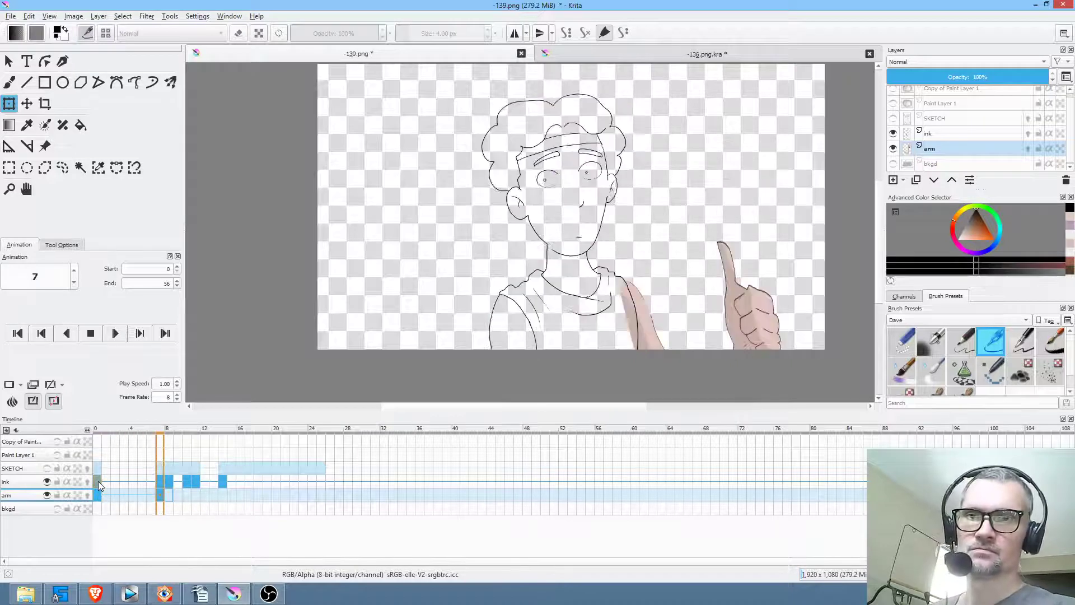
pyautogui.press('space')
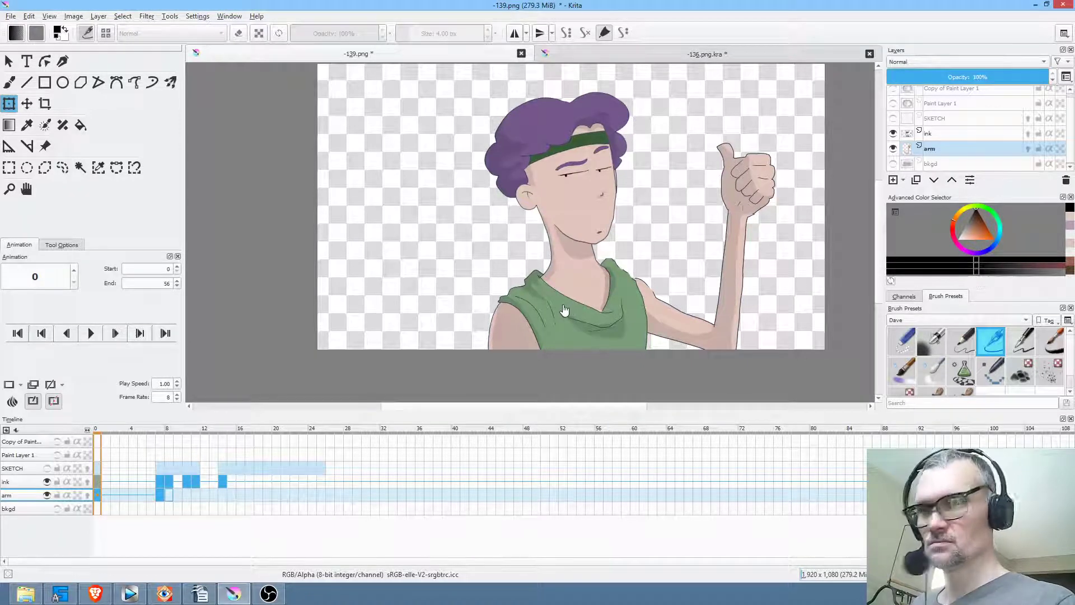
# Step: Sample the green of the shirt on frame 0 as the painting colour and return to frame 7
pyautogui.press('b')
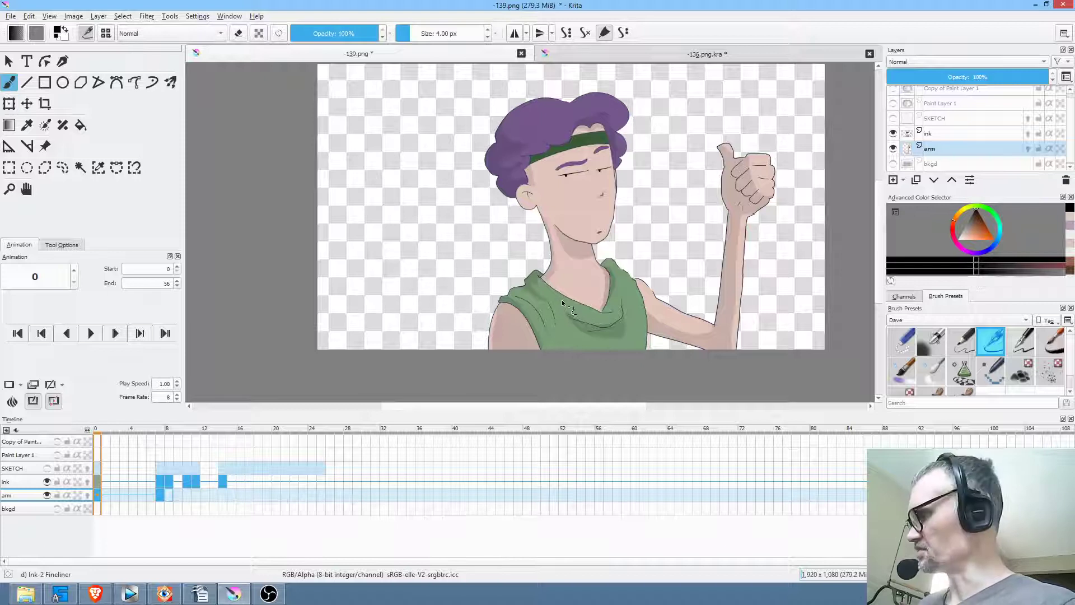
pyautogui.keyDown('ctrl'); pyautogui.click(562, 304); pyautogui.keyUp('ctrl')
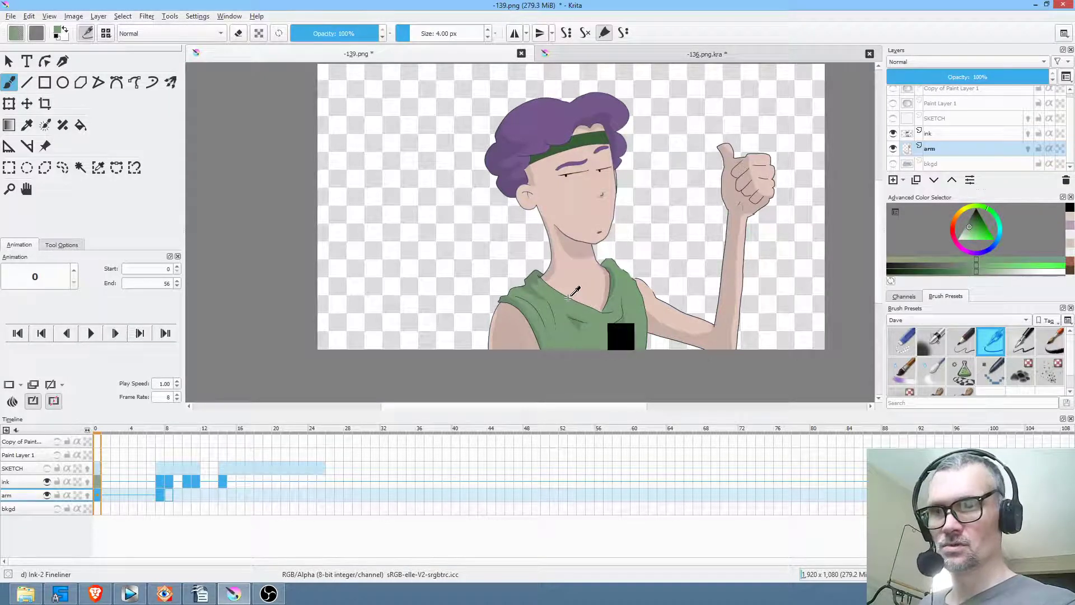
pyautogui.click(163, 485)
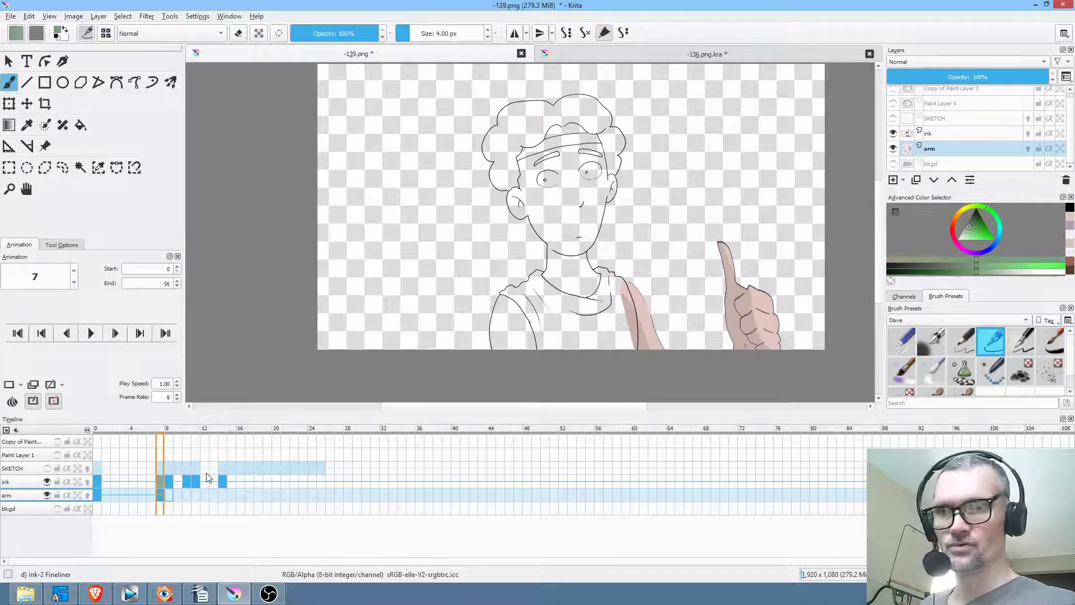
# Step: Hide the arm layer and fill the shirt on the ink layer at frame 7 with the green, using Behind blending
pyautogui.click(893, 148)
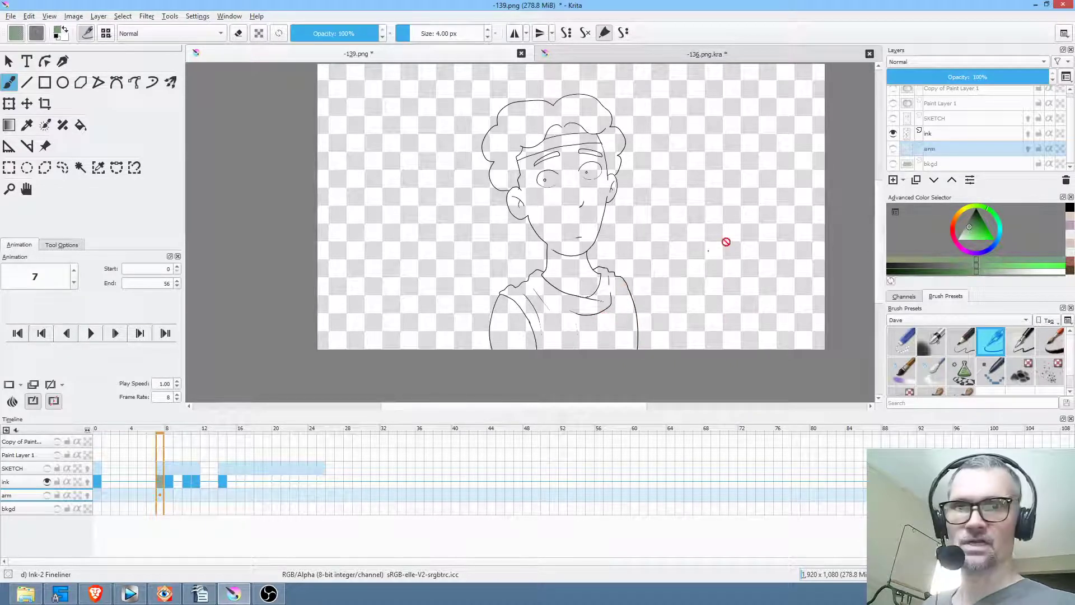
pyautogui.click(952, 133)
pyautogui.press('f')
pyautogui.click(143, 34)
pyautogui.click(150, 28)
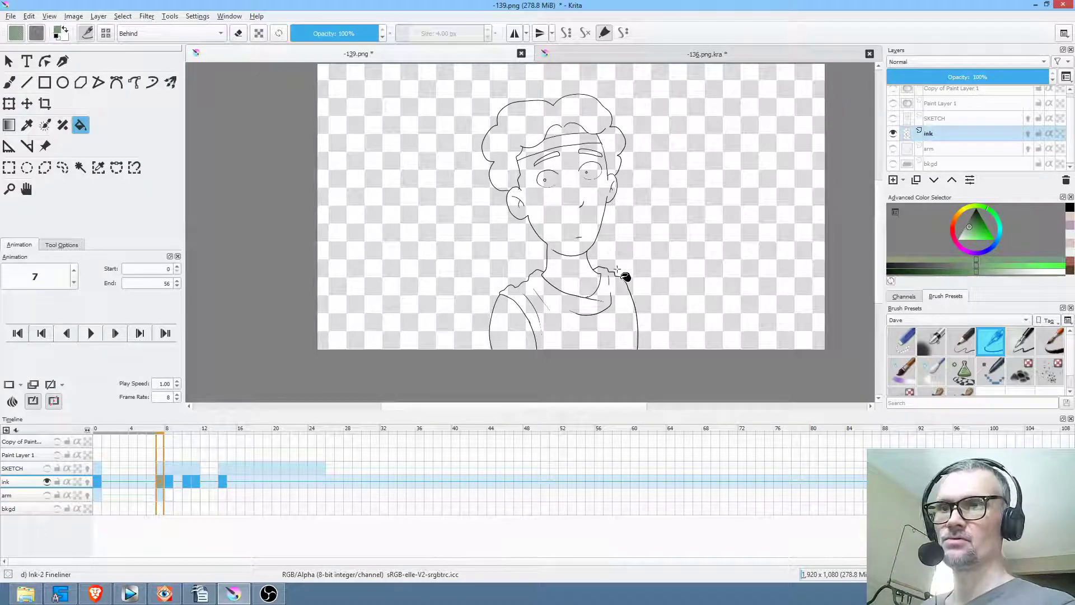
pyautogui.click(605, 323)
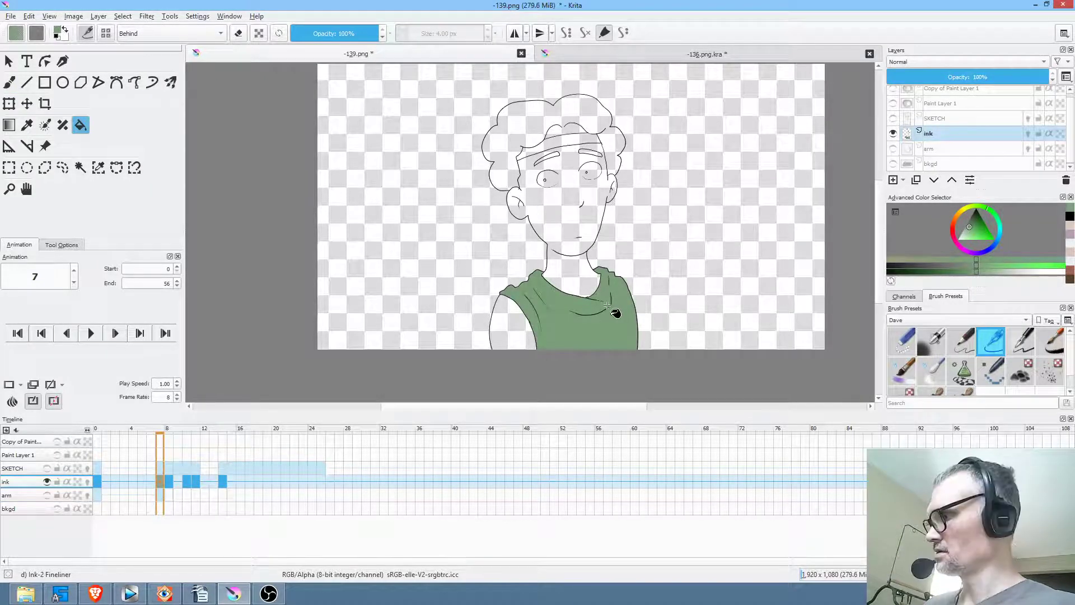
# Step: Fill the shirt with the same green on frames 8, 10 and 11 of the ink layer
pyautogui.press('.')
pyautogui.click(612, 321)
pyautogui.press('.')
pyautogui.press('.')
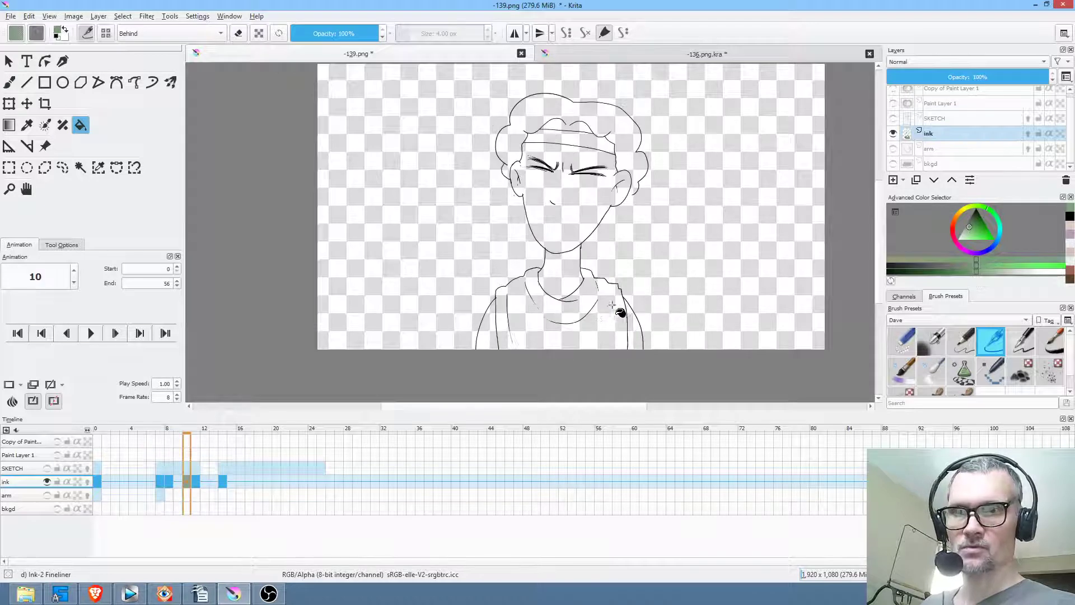
pyautogui.click(594, 324)
pyautogui.press('.')
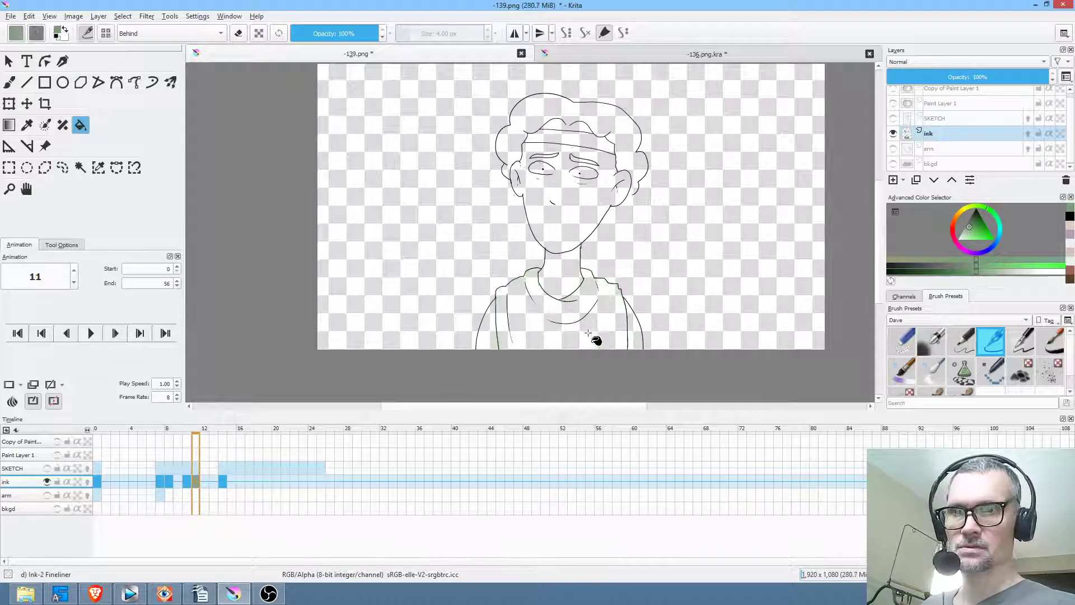
pyautogui.press(',')
pyautogui.press('.')
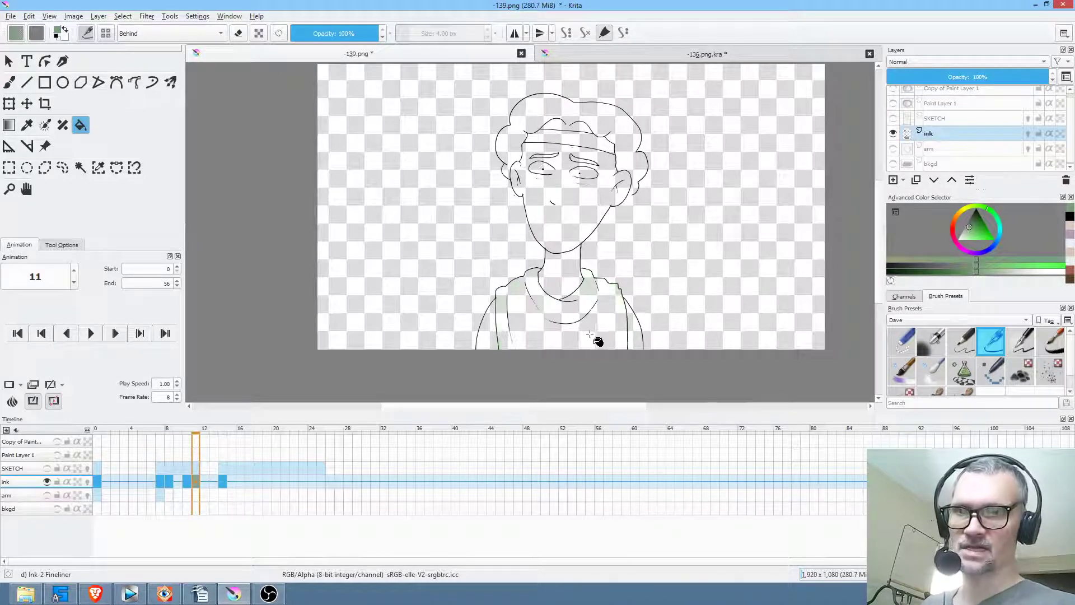
pyautogui.click(588, 332)
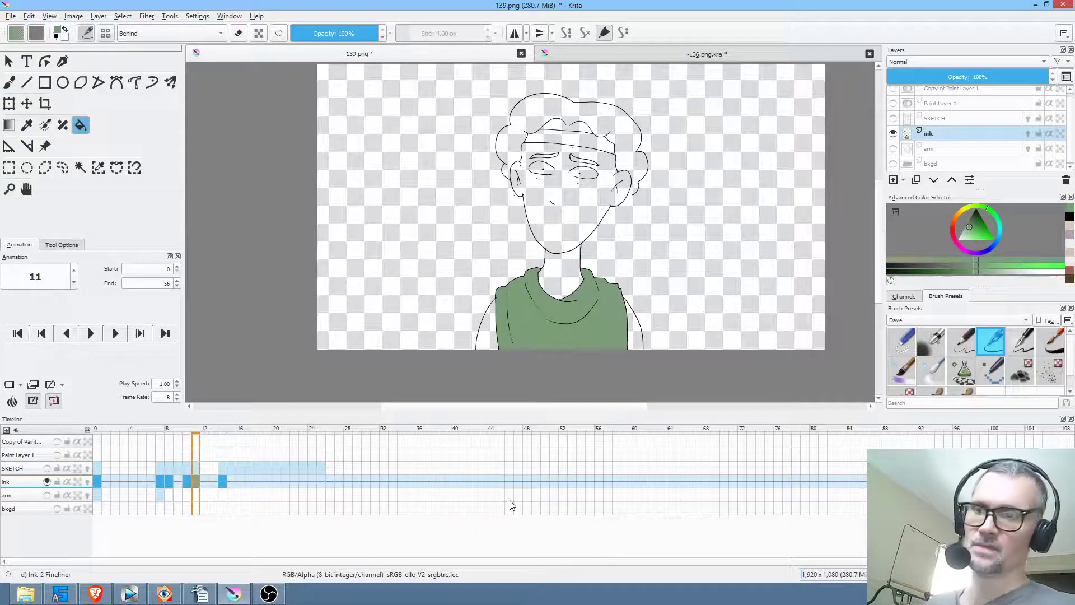
# Step: Step back and forth through the frames around frame 11 to compare the coloured drawings
pyautogui.press('.')
pyautogui.press('.')
pyautogui.press('.')
pyautogui.press(',')
pyautogui.press(',')
pyautogui.press(',')
pyautogui.press(',')
pyautogui.press('.')
pyautogui.press('.')
pyautogui.press('.')
pyautogui.press('.')
pyautogui.press(',')
pyautogui.press(',')
pyautogui.press(',')
# Step: Fill the shirt on frame 14 with the green
pyautogui.press('.')
pyautogui.press('.')
pyautogui.press('.')
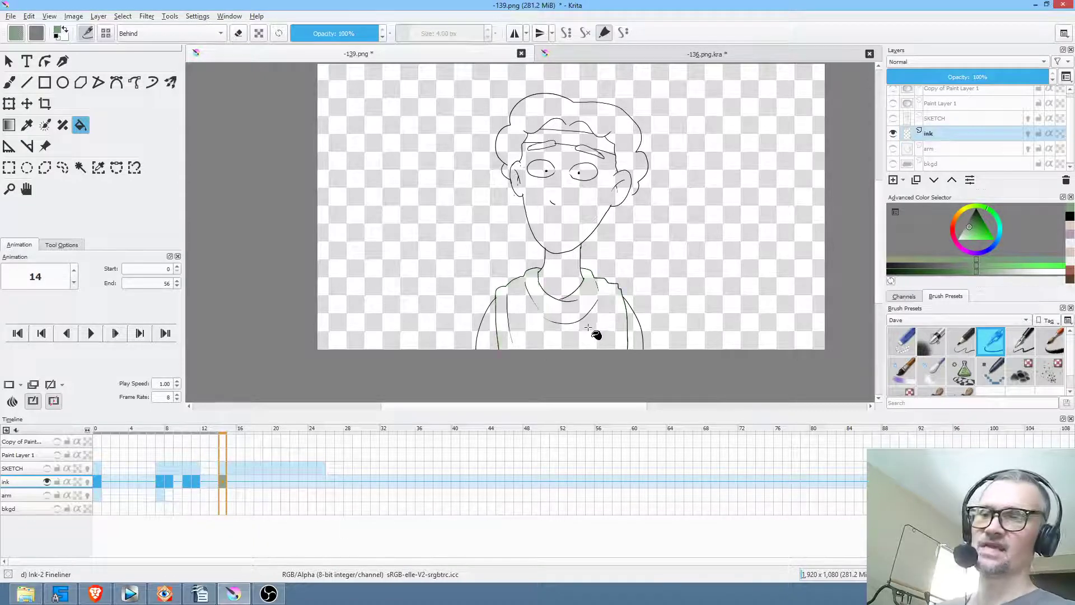
pyautogui.click(600, 322)
# Step: Return to frame 0 and sample the skin tone of the character's neck as the painting colour
pyautogui.press(',')
pyautogui.press(',')
pyautogui.press(',')
pyautogui.press(',')
pyautogui.press(',')
pyautogui.press(',')
pyautogui.press(',')
pyautogui.press(',')
pyautogui.press(',')
pyautogui.press(',')
pyautogui.press(',')
pyautogui.press(',')
pyautogui.press(',')
pyautogui.press(',')
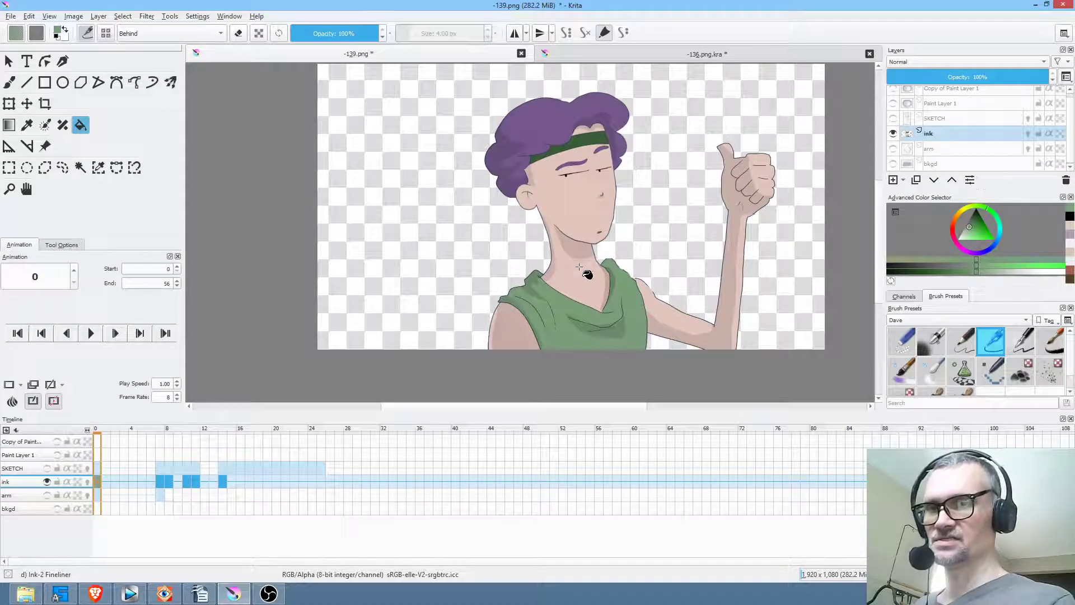
pyautogui.keyDown('ctrl'); pyautogui.click(573, 277); pyautogui.keyUp('ctrl')
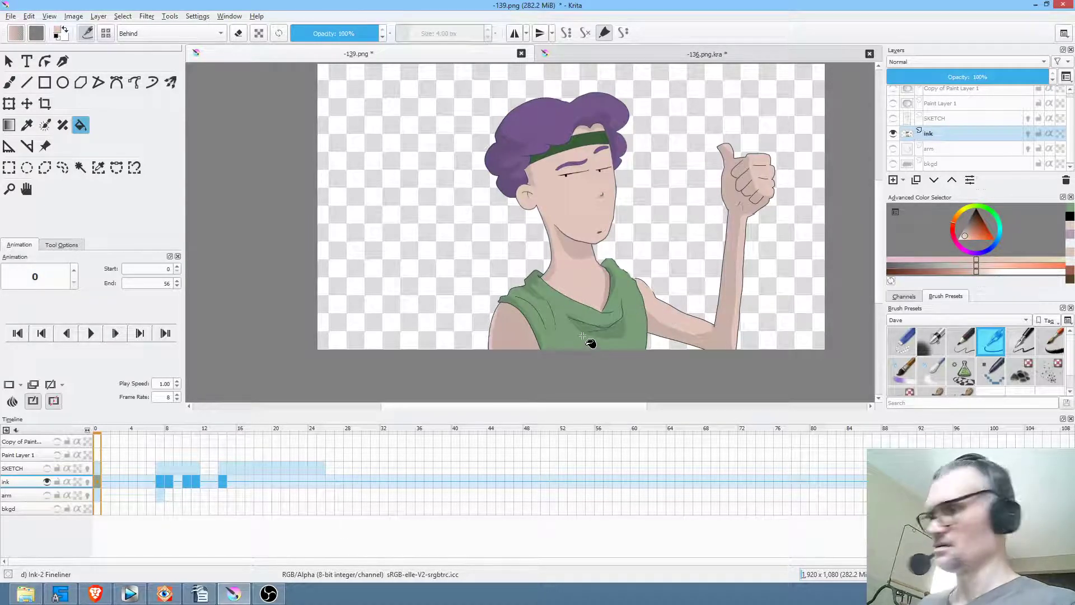
# Step: Fill the left-hand upper arm with the skin tone on frames 7, 8, 10, 11 and 14
pyautogui.press('.')
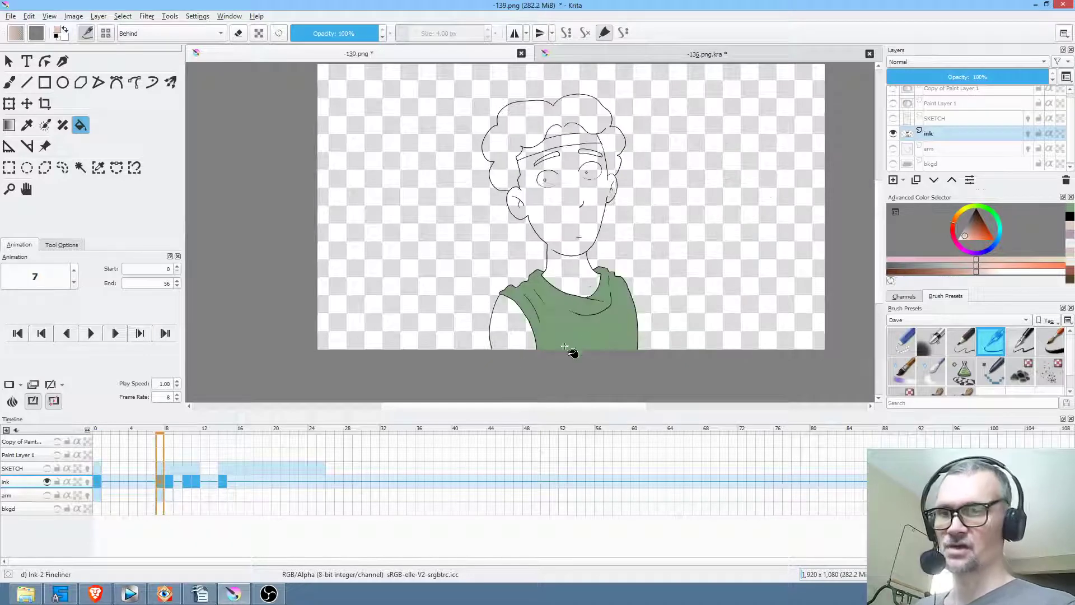
pyautogui.click(511, 331)
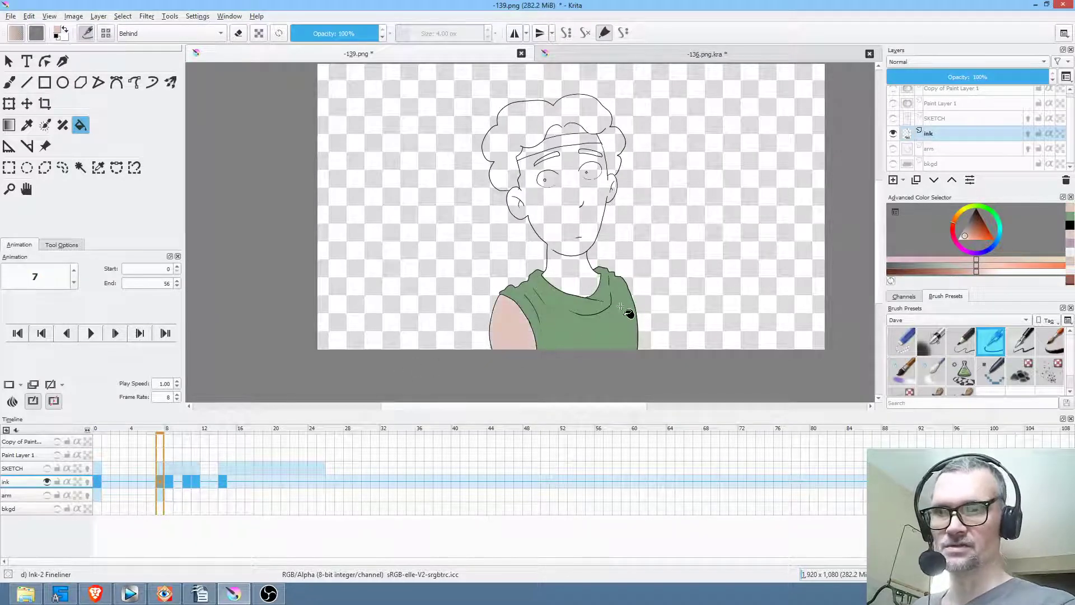
pyautogui.press('.')
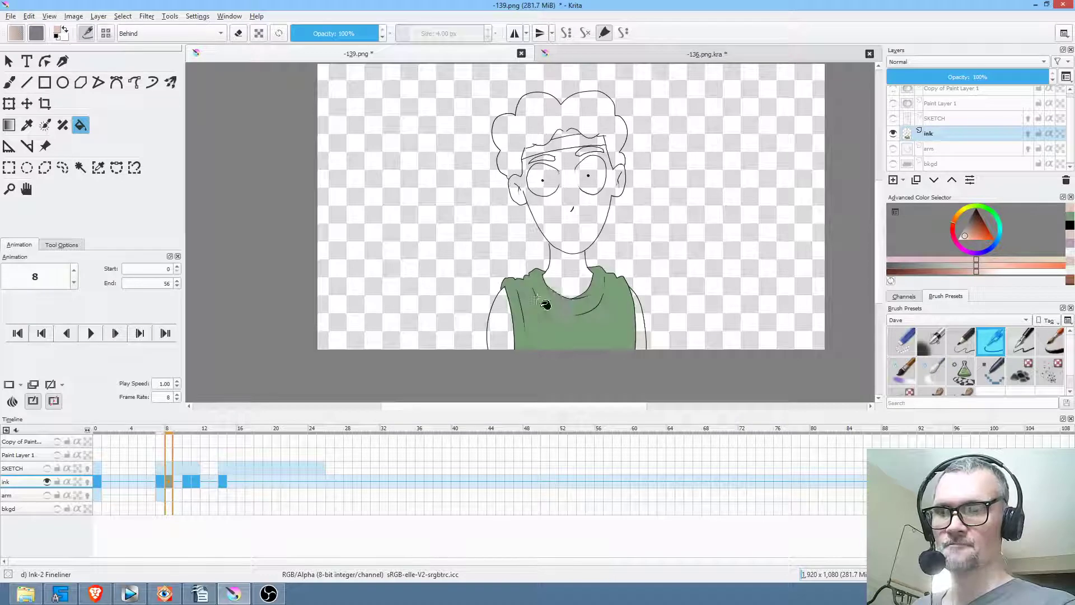
pyautogui.click(506, 334)
pyautogui.press('.')
pyautogui.click(492, 337)
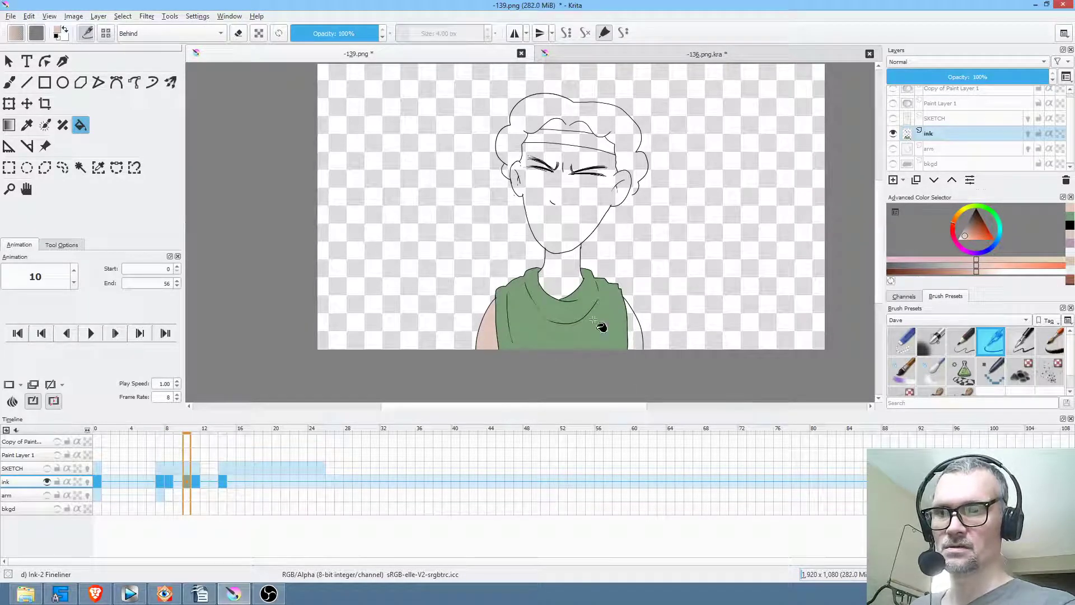
pyautogui.press('.')
pyautogui.click(487, 338)
pyautogui.press(',')
pyautogui.press('.')
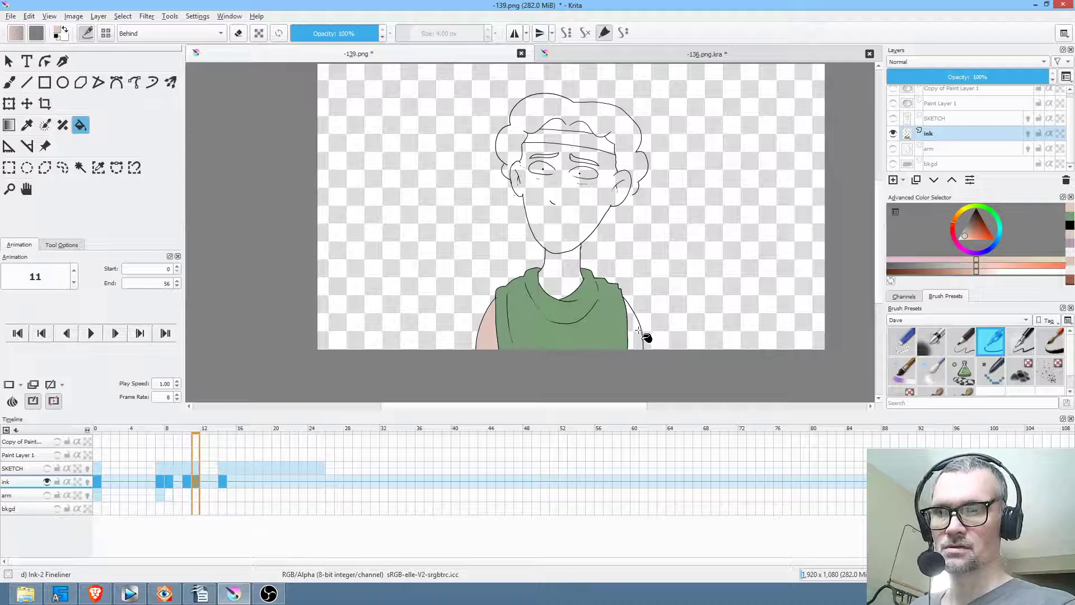
pyautogui.press('.')
pyautogui.click(488, 340)
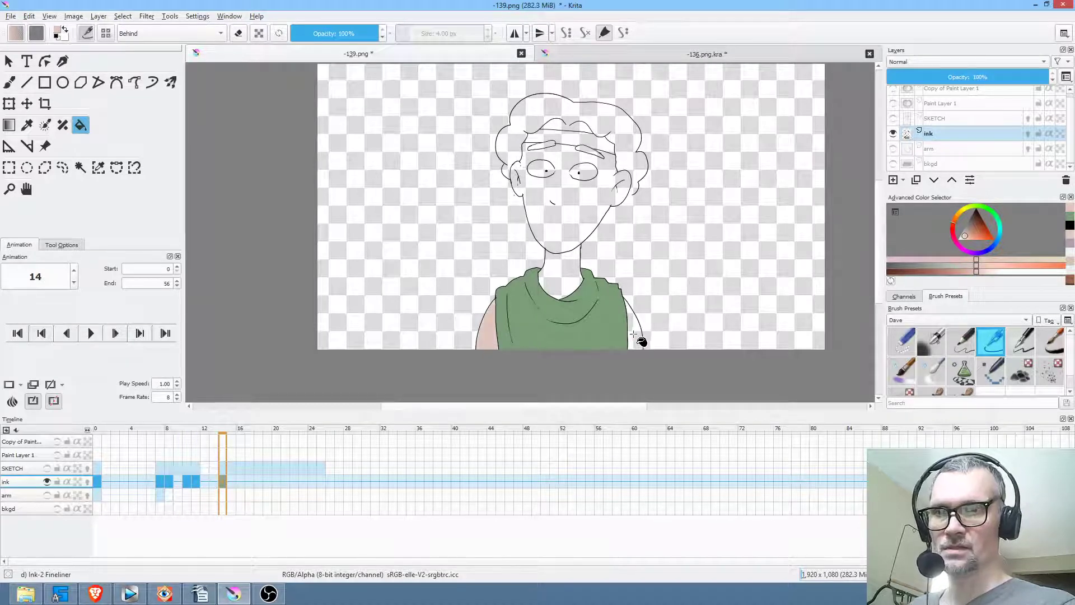
# Step: Return to frame 0 and choose an off-white painting colour for the eyes
pyautogui.press(',')
pyautogui.press(',')
pyautogui.press(',')
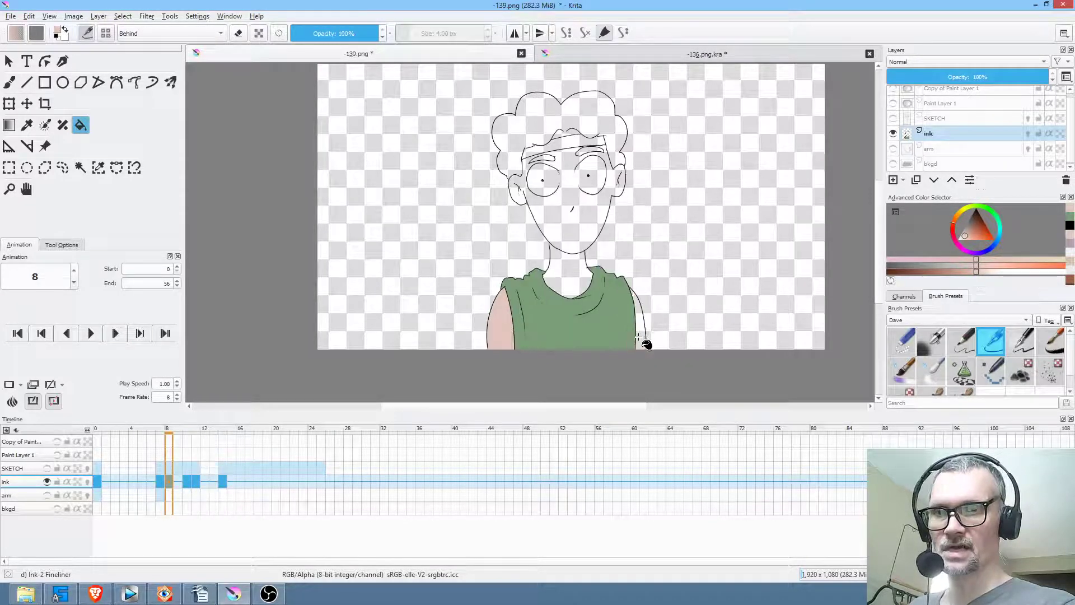
pyautogui.press(',')
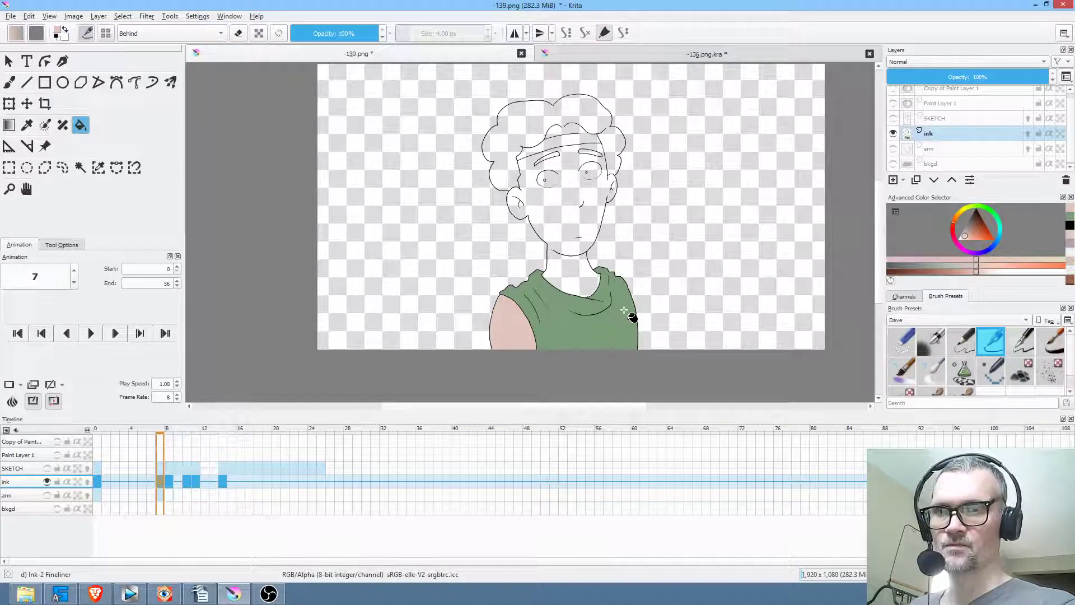
pyautogui.press(',')
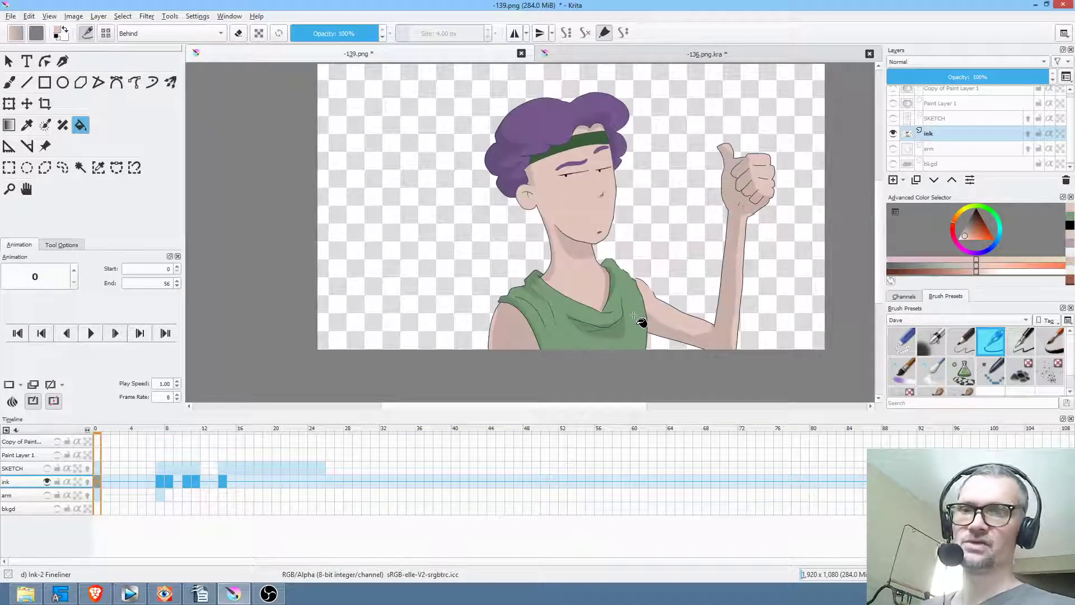
pyautogui.moveTo(971, 230)
pyautogui.mouseDown()
pyautogui.moveTo(950, 252)
pyautogui.moveTo(958, 239)
pyautogui.mouseUp()
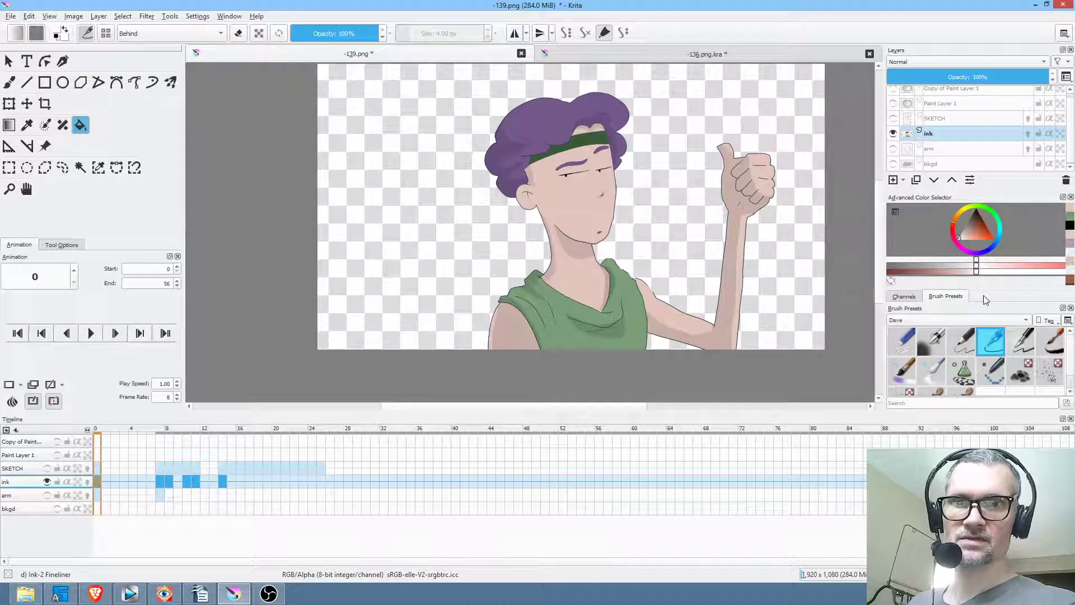
# Step: Set up the Freehand Path tool with the Pencil-2 brush preset and the Behind blending mode
pyautogui.click(963, 343)
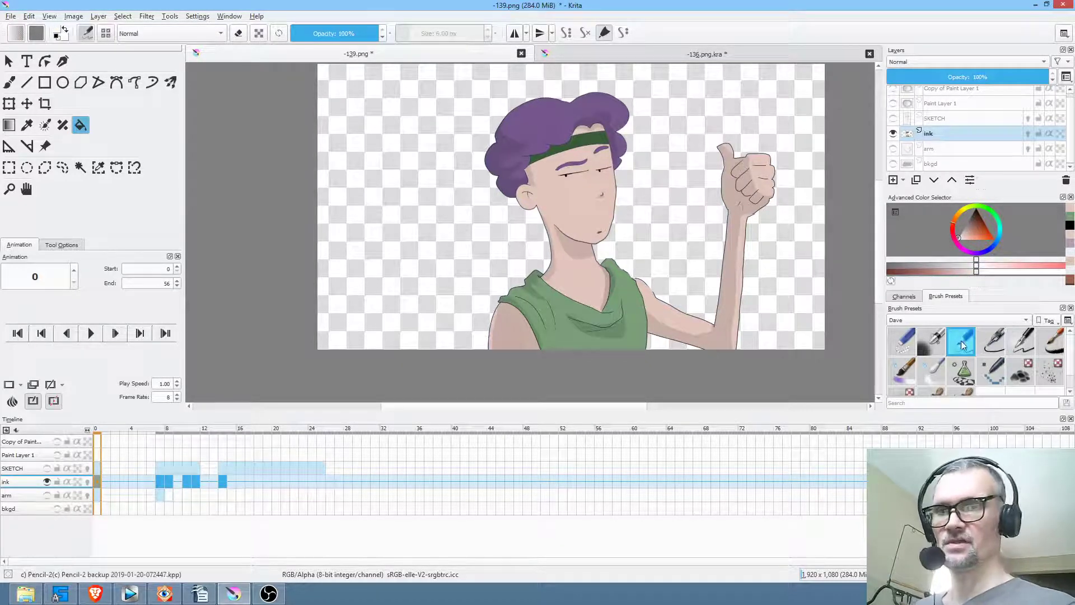
pyautogui.click(134, 82)
pyautogui.click(196, 39)
pyautogui.click(198, 26)
# Step: Paint filled off-white shapes behind the outlines of both eyes on frame 7
pyautogui.click(157, 481)
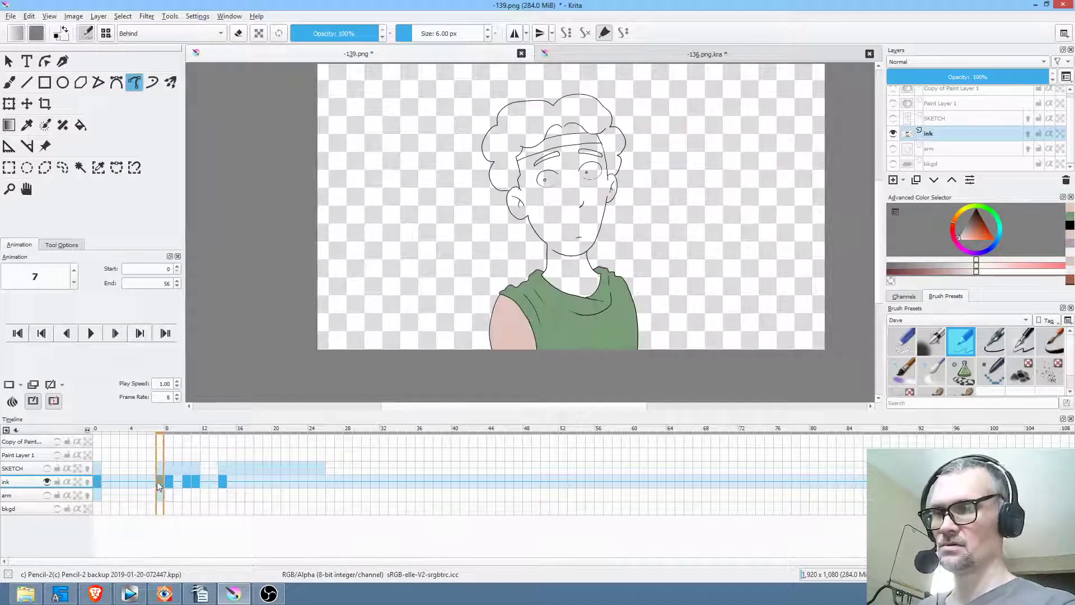
pyautogui.scroll(6, 440, 265)
pyautogui.scroll(-3, 440, 265)
pyautogui.scroll(3, 561, 240)
pyautogui.moveTo(542, 205)
pyautogui.mouseDown()
pyautogui.moveTo(501, 182)
pyautogui.moveTo(449, 184)
pyautogui.moveTo(419, 219)
pyautogui.moveTo(436, 271)
pyautogui.mouseUp()
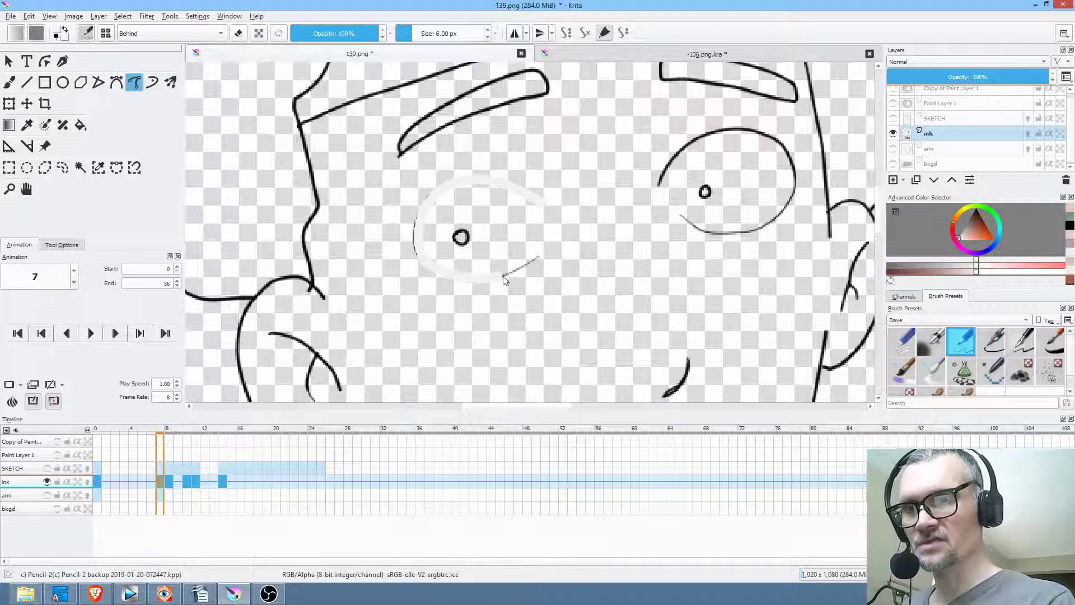
pyautogui.hotkey('ctrl', 'z')
pyautogui.hotkey('ctrl', 'z')
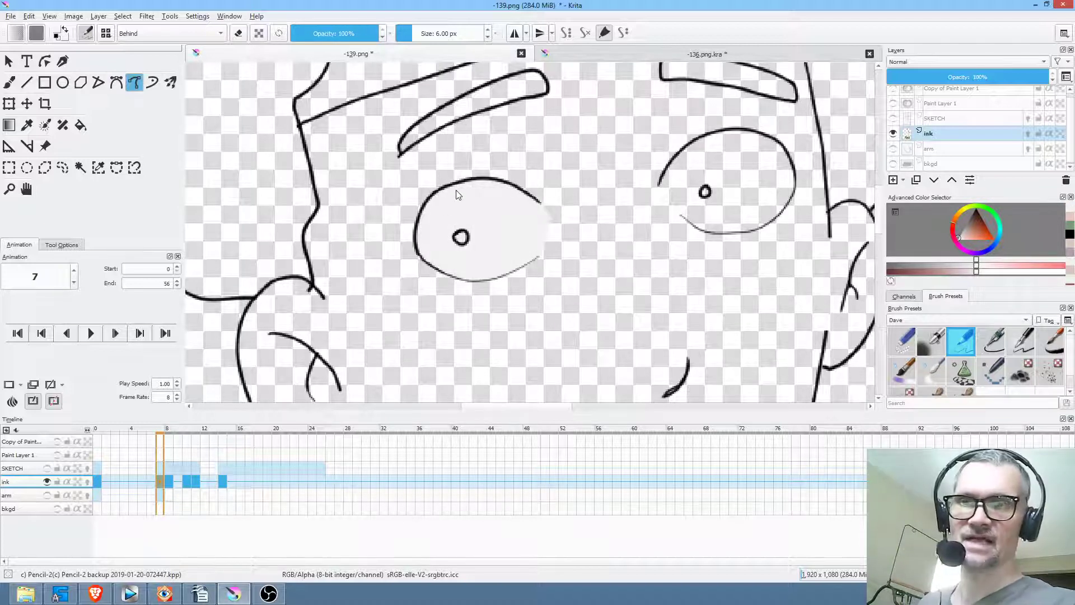
pyautogui.moveTo(661, 192); pyautogui.dragTo(709, 138)
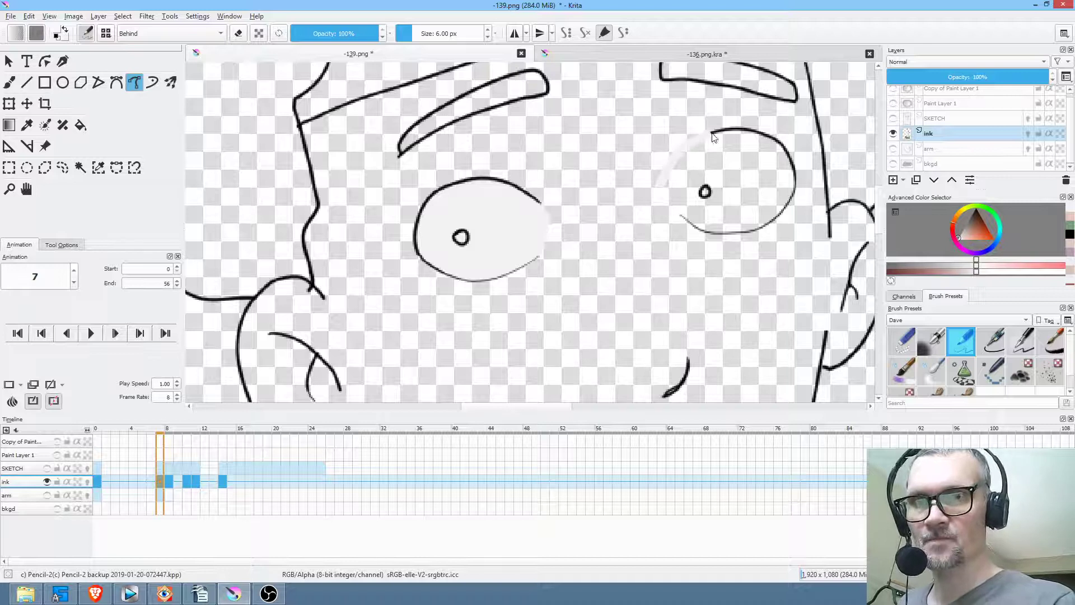
pyautogui.moveTo(791, 166)
pyautogui.mouseDown()
pyautogui.moveTo(775, 212)
pyautogui.moveTo(743, 231)
pyautogui.moveTo(677, 213)
pyautogui.mouseUp()
pyautogui.hotkey('ctrl', 'z')
pyautogui.hotkey('ctrl', 'z')
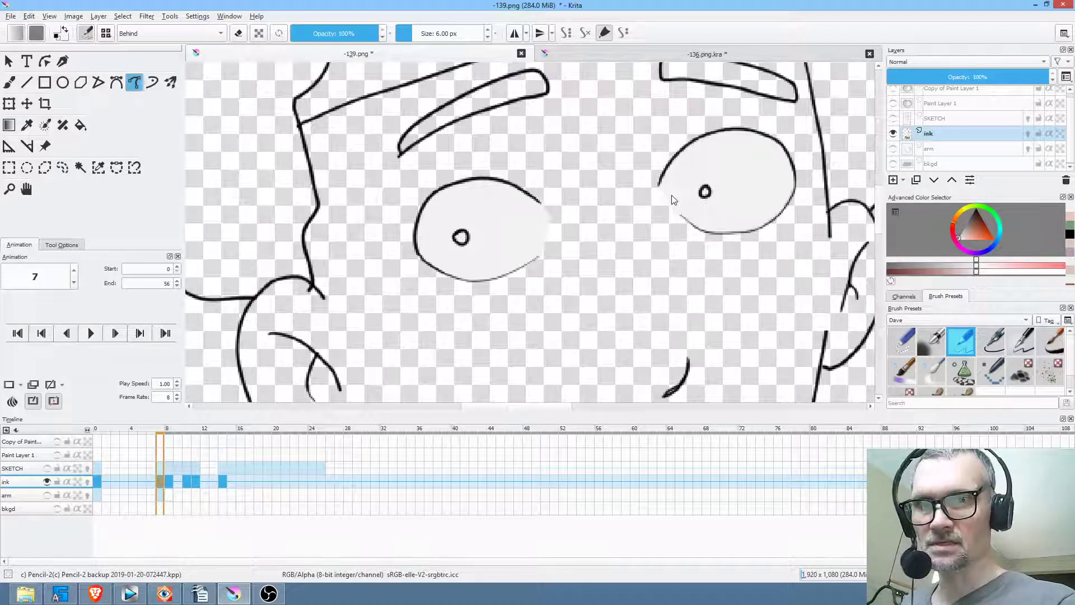
# Step: Close the gaps at the inner edges of both eye outlines on frame 8 with off-white shapes
pyautogui.press('.')
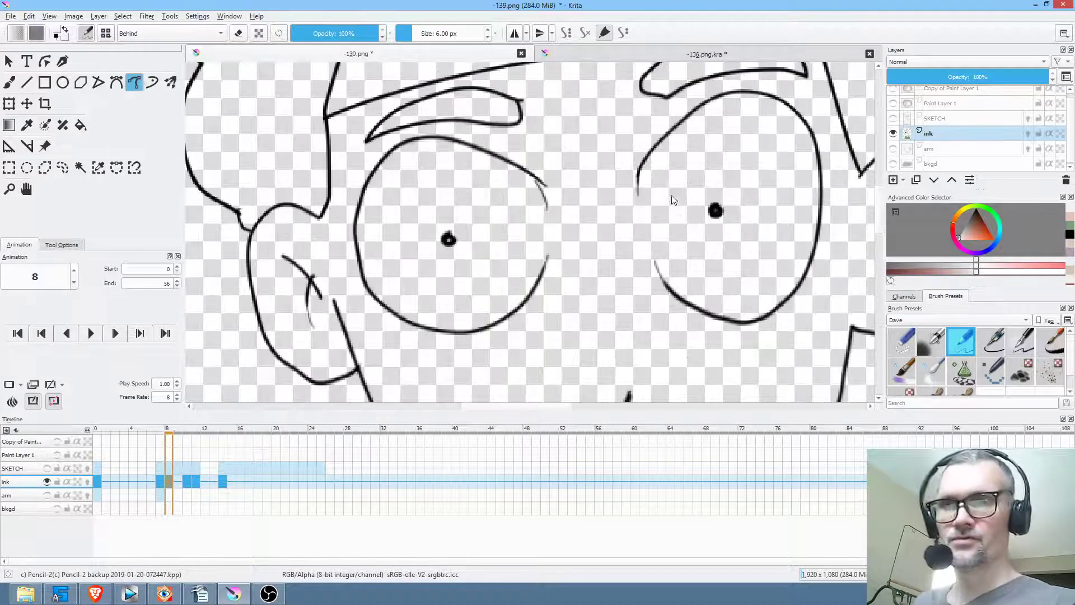
pyautogui.moveTo(659, 271)
pyautogui.mouseDown()
pyautogui.moveTo(643, 210)
pyautogui.moveTo(659, 146)
pyautogui.mouseUp()
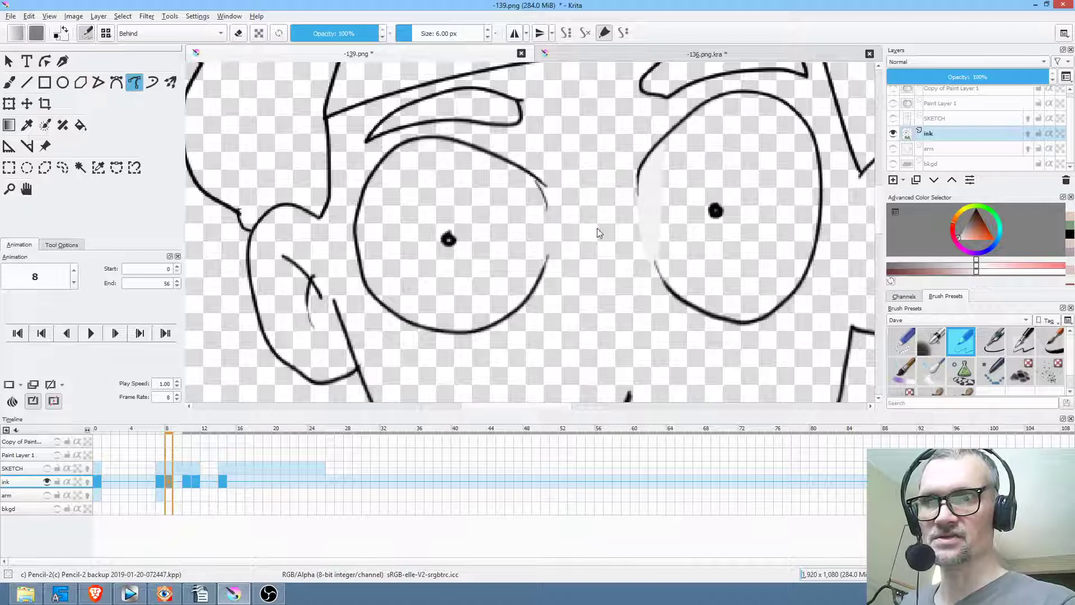
pyautogui.moveTo(532, 182); pyautogui.dragTo(544, 194)
pyautogui.moveTo(549, 257); pyautogui.dragTo(544, 286)
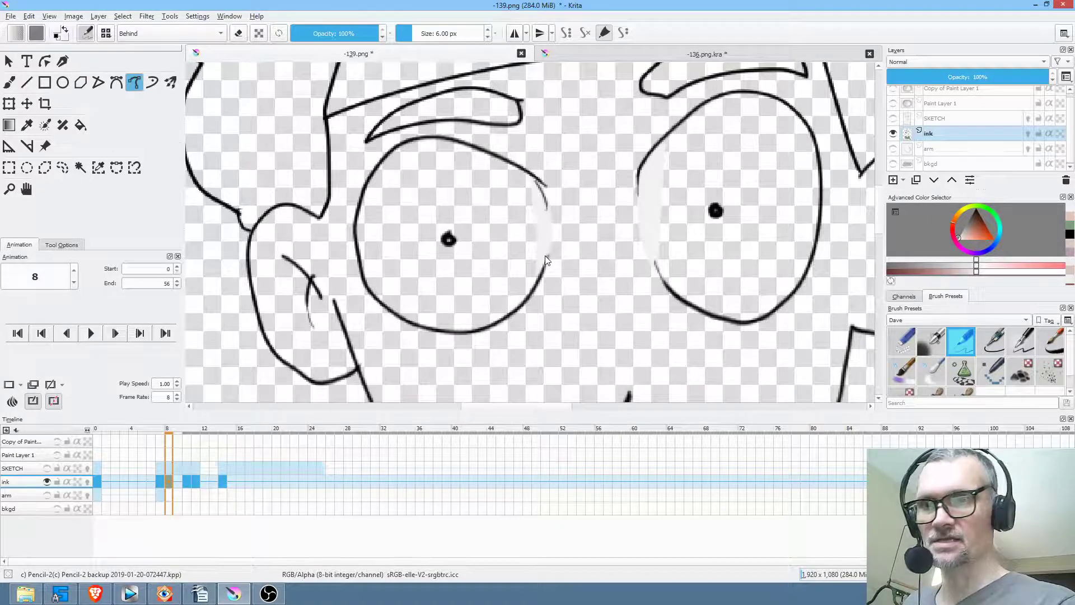
# Step: Close the gaps at the inner corners of both eyes on frames 11 and 14 with off-white
pyautogui.press('.')
pyautogui.press('.')
pyautogui.press('.')
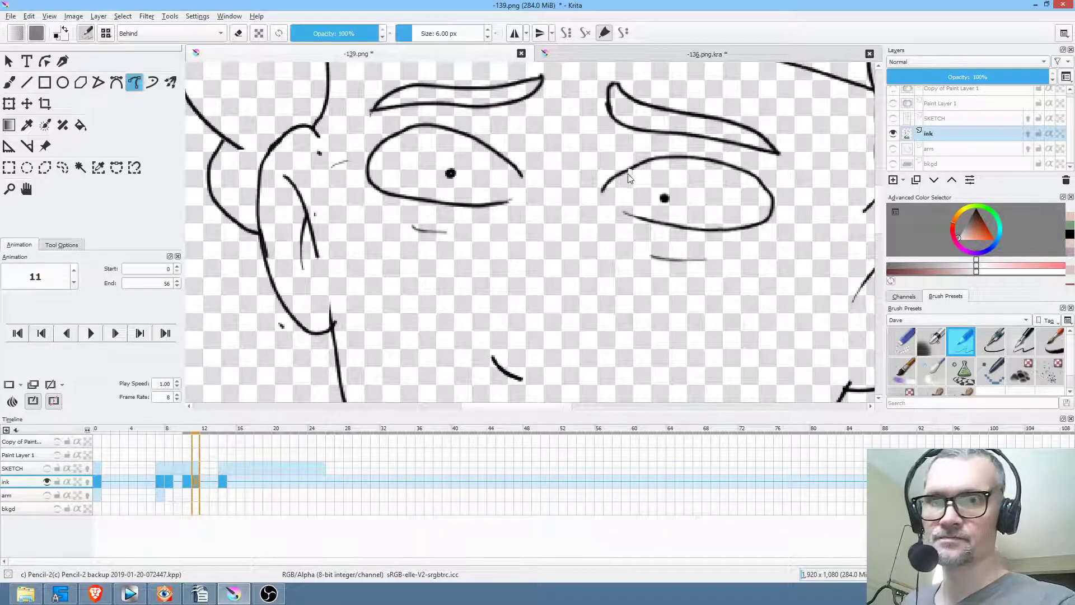
pyautogui.moveTo(631, 215); pyautogui.dragTo(634, 217)
pyautogui.moveTo(515, 171); pyautogui.dragTo(502, 190)
pyautogui.press('.')
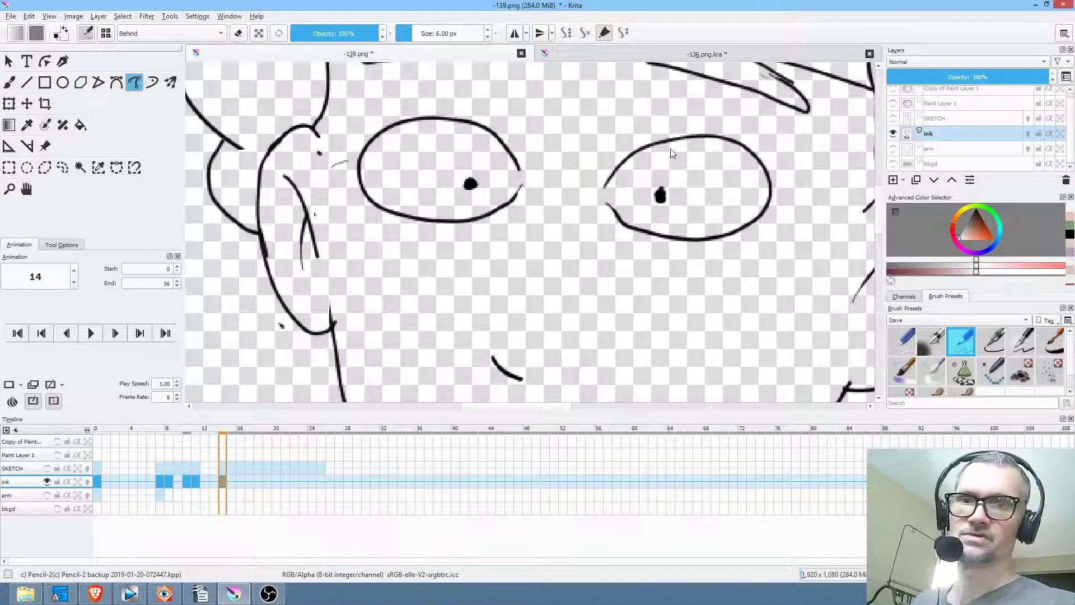
pyautogui.moveTo(609, 197); pyautogui.dragTo(638, 230)
pyautogui.moveTo(517, 160); pyautogui.dragTo(499, 208)
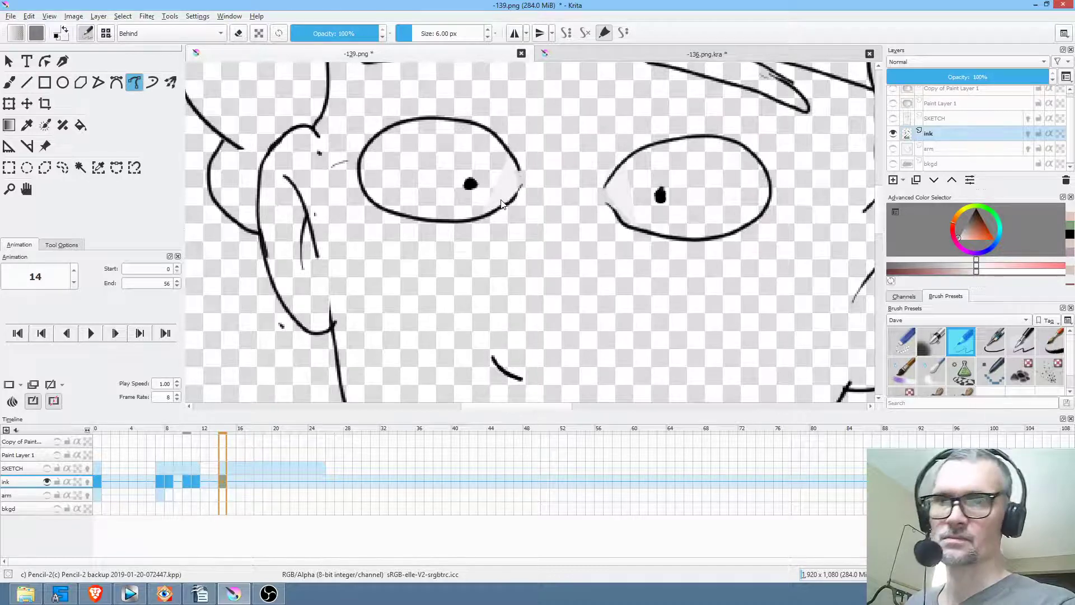
# Step: Fill the whites of both eyes on frame 14 with the off-white using the Fill tool
pyautogui.press(',')
pyautogui.press(',')
pyautogui.press('.')
pyautogui.press('.')
pyautogui.press('.')
pyautogui.press('.')
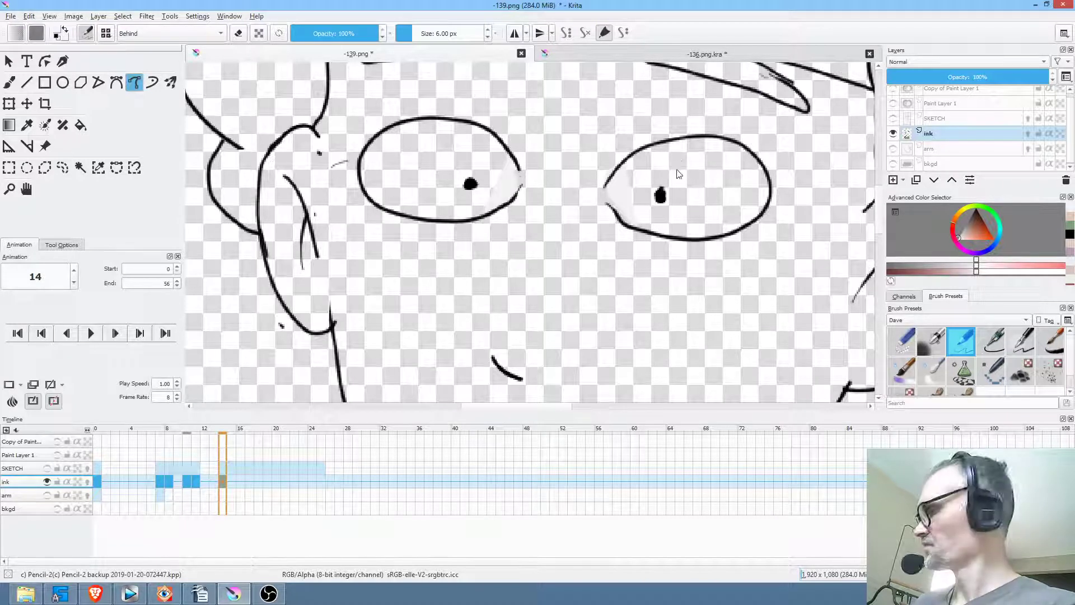
pyautogui.press('f')
pyautogui.click(683, 176)
pyautogui.click(450, 176)
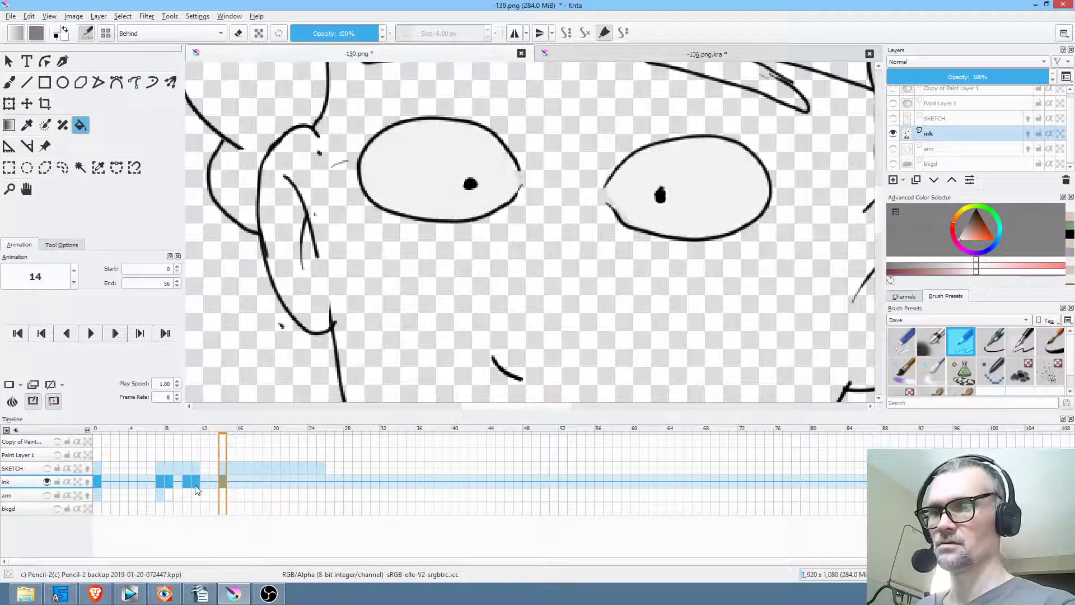
# Step: Fill the whites of both eyes on frame 11 with the off-white
pyautogui.click(194, 487)
pyautogui.click(448, 163)
pyautogui.click(723, 184)
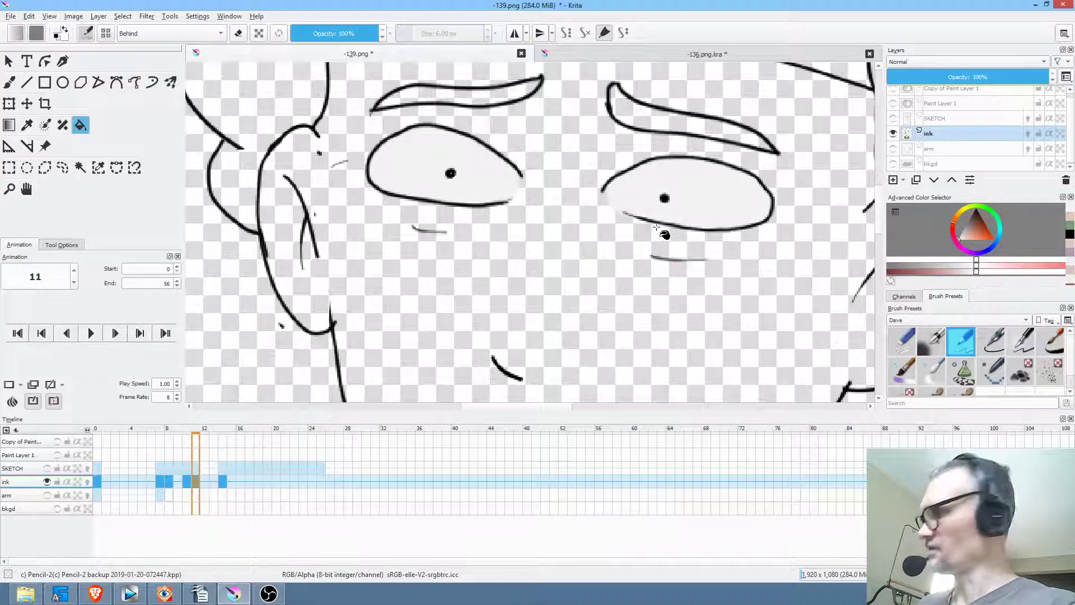
# Step: Fill the whites of both eyes on frame 8 with the off-white using the Fill tool
pyautogui.press(',')
pyautogui.press(',')
pyautogui.press(',')
pyautogui.click(453, 208)
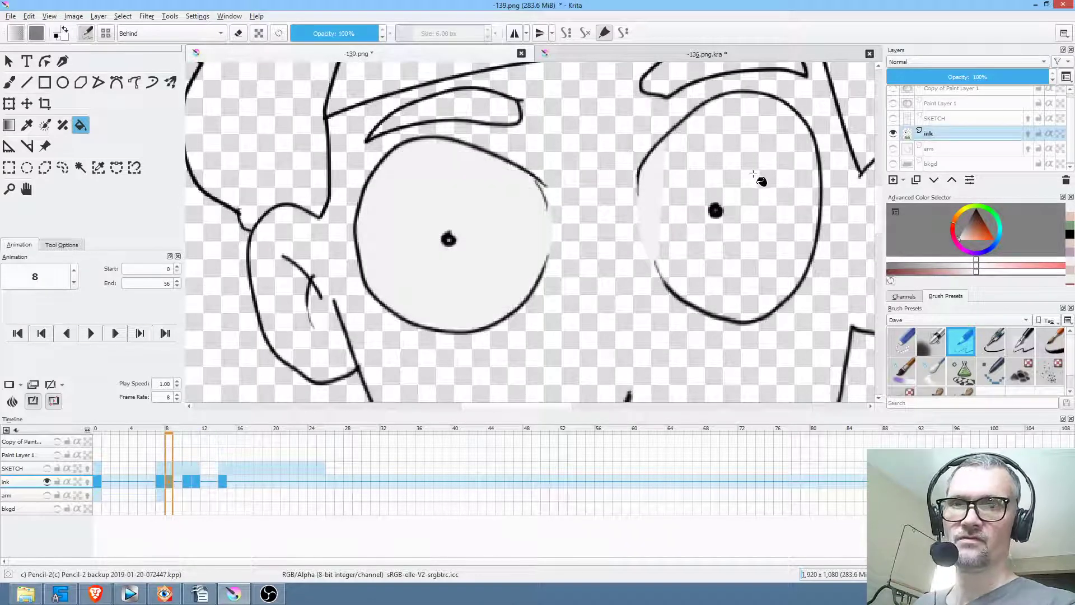
pyautogui.click(759, 180)
# Step: Pick the skin tone from the face on frame 0 and save the image as PNG together with its Krita file
pyautogui.press(',')
pyautogui.press('Home')
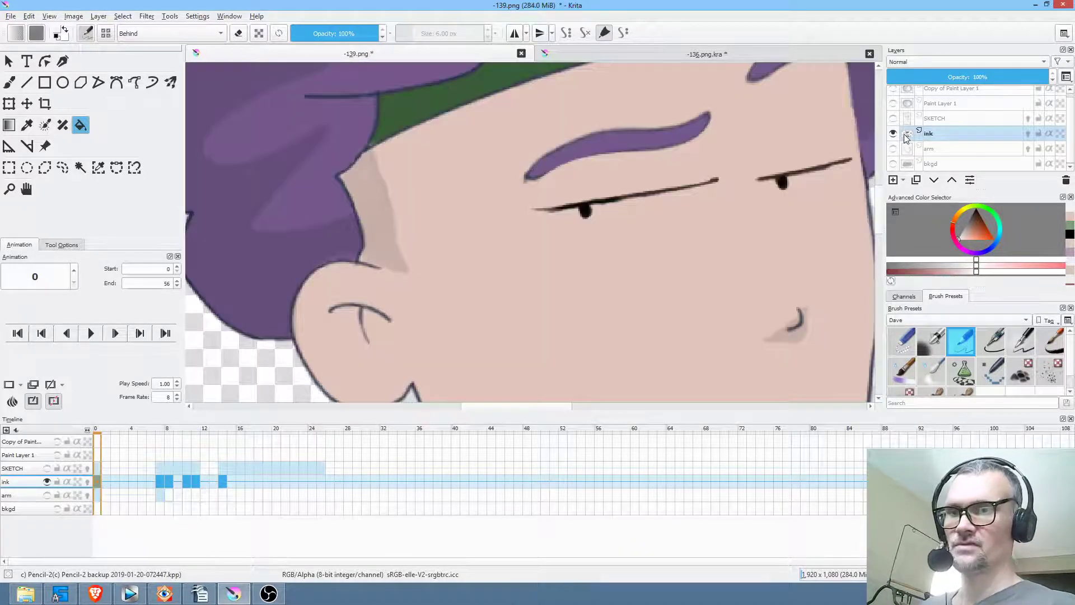
pyautogui.hotkey('alt', '.')
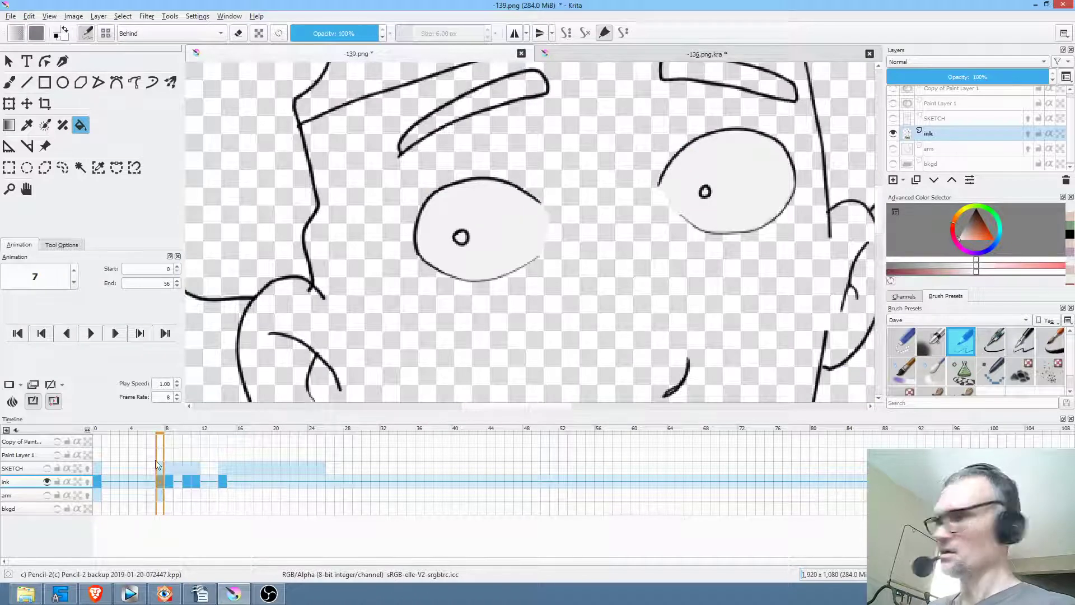
pyautogui.press('Home')
pyautogui.keyDown('ctrl'); pyautogui.click(484, 302); pyautogui.keyUp('ctrl')
pyautogui.hotkey('ctrl', 's')
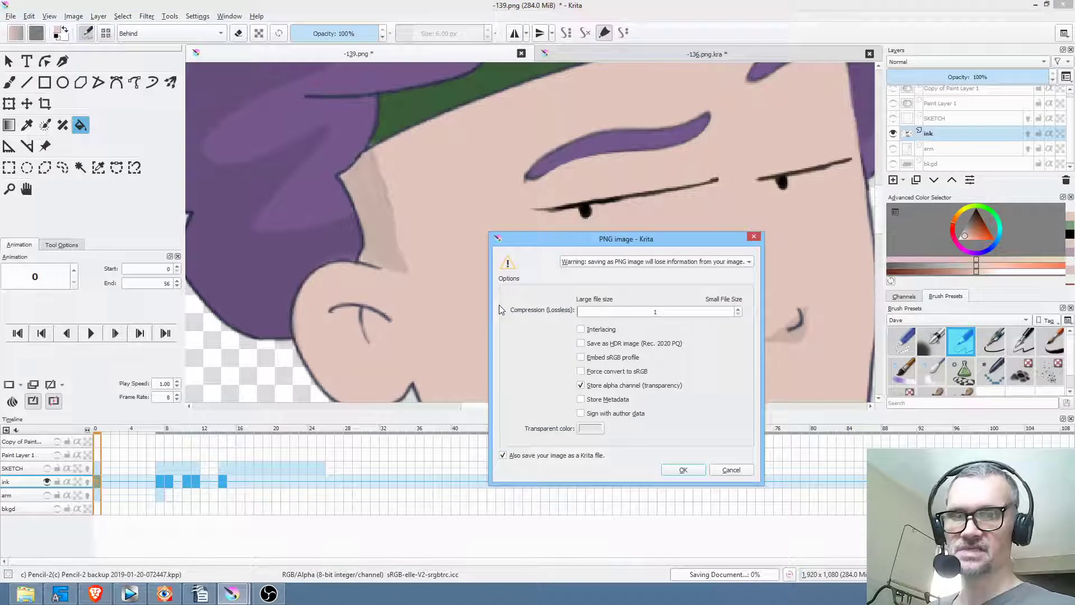
pyautogui.click(684, 470)
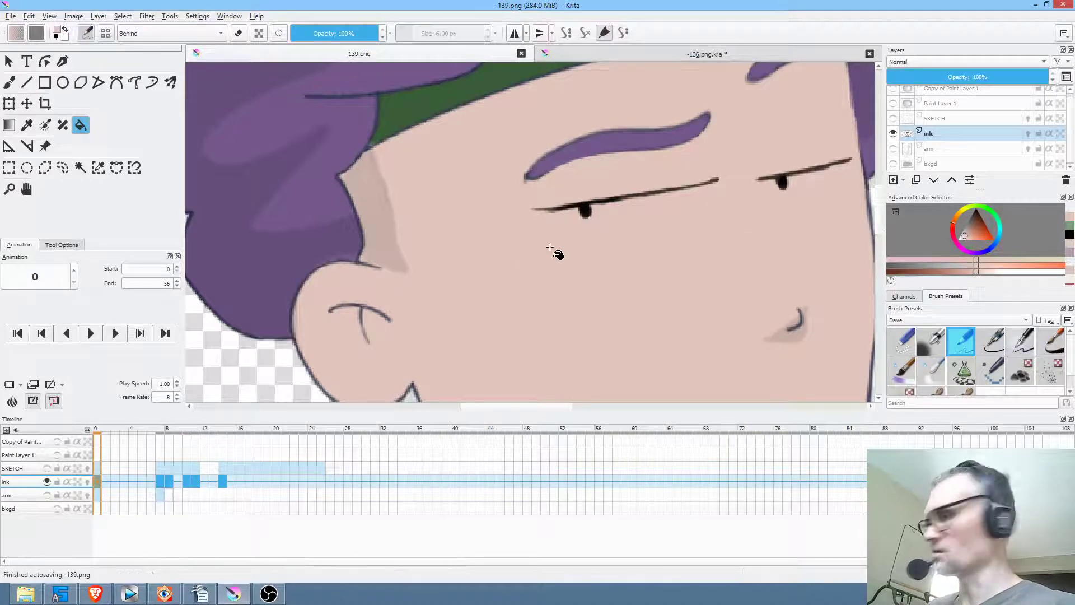
# Step: Fill the faces on frames 7, 8, 10, 11 and 14 with the sampled skin tone
pyautogui.scroll(-5, 605, 255)
pyautogui.hotkey('alt', '.')
pyautogui.hotkey('alt', '.')
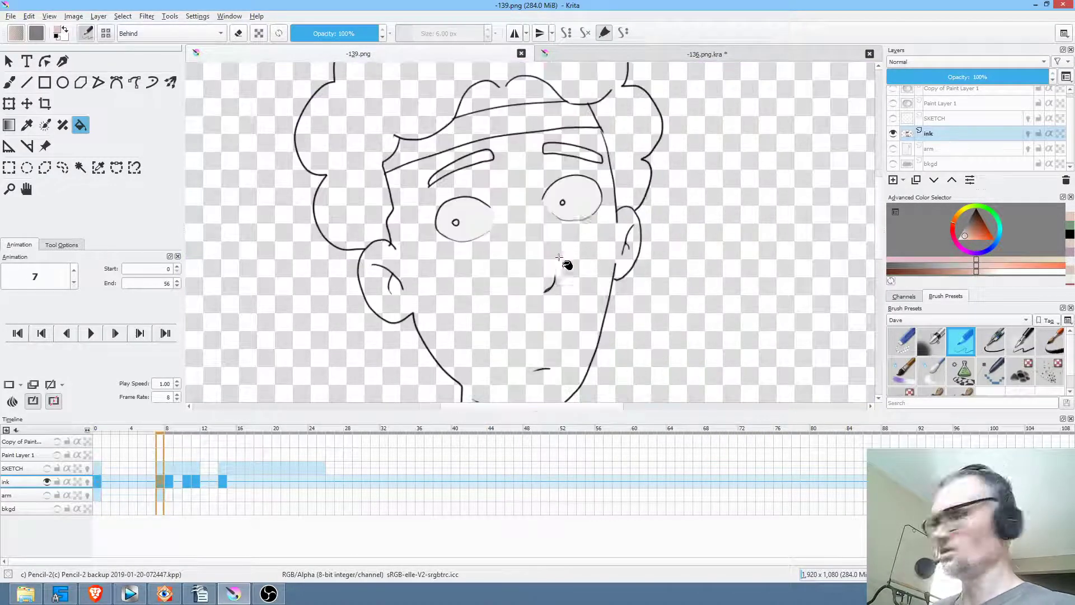
pyautogui.click(522, 320)
pyautogui.hotkey('ctrl', 'z')
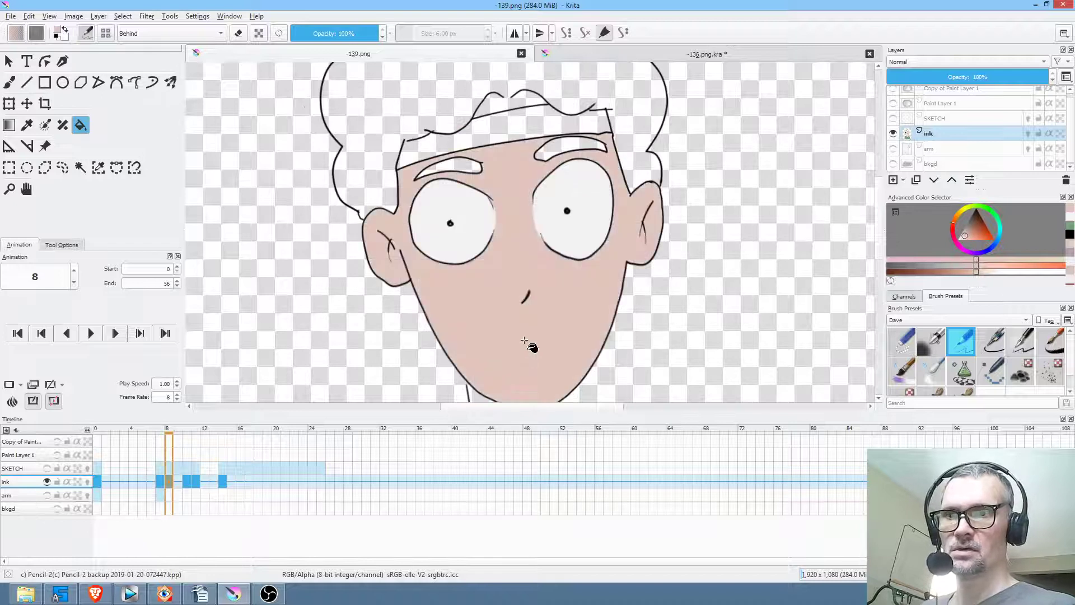
pyautogui.hotkey('alt', '.')
pyautogui.hotkey('alt', '.')
pyautogui.click(523, 327)
pyautogui.hotkey('alt', '.')
pyautogui.click(524, 329)
pyautogui.hotkey('alt', '.')
pyautogui.click(511, 335)
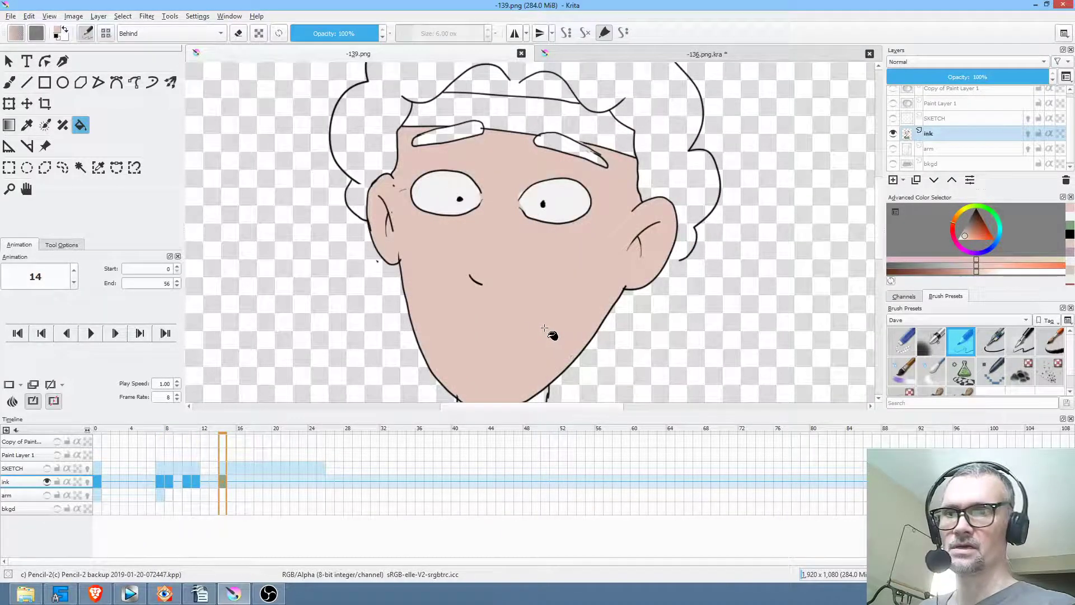
# Step: Fill the necks on frames 14, 11, 10, 8 and 7 with the skin tone
pyautogui.scroll(-5, 560, 280)
pyautogui.click(553, 284)
pyautogui.hotkey('alt', ',')
pyautogui.hotkey('alt', ',')
pyautogui.click(557, 288)
pyautogui.hotkey('alt', ',')
pyautogui.click(563, 288)
pyautogui.hotkey('alt', ',')
pyautogui.click(563, 289)
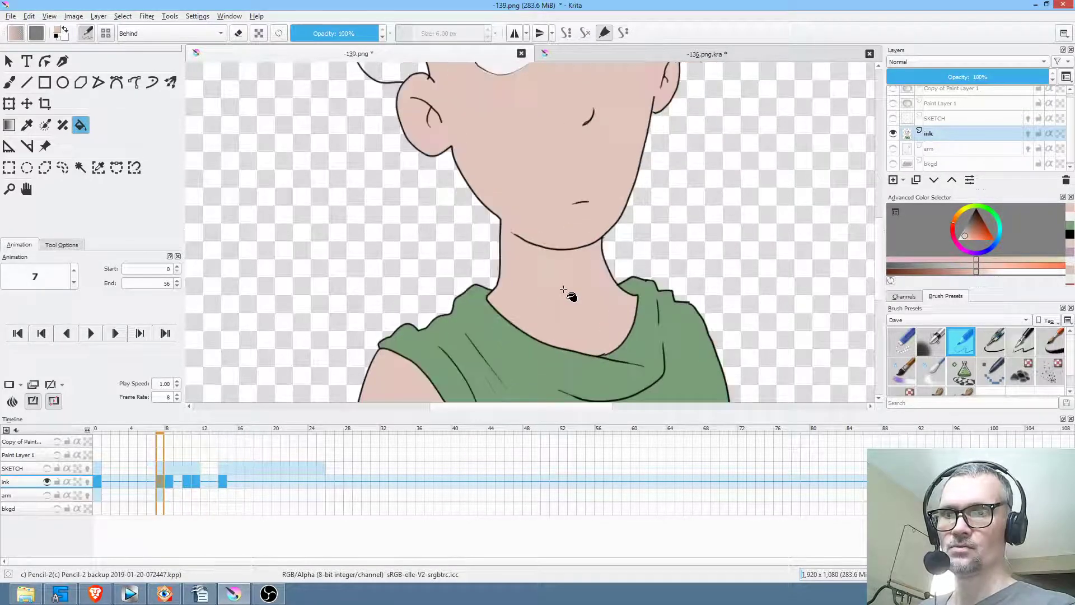
# Step: Step back and forth through the drawn frames to examine the skin fills, the hair outlines and the colour reference on frame 0
pyautogui.hotkey('alt', '.')
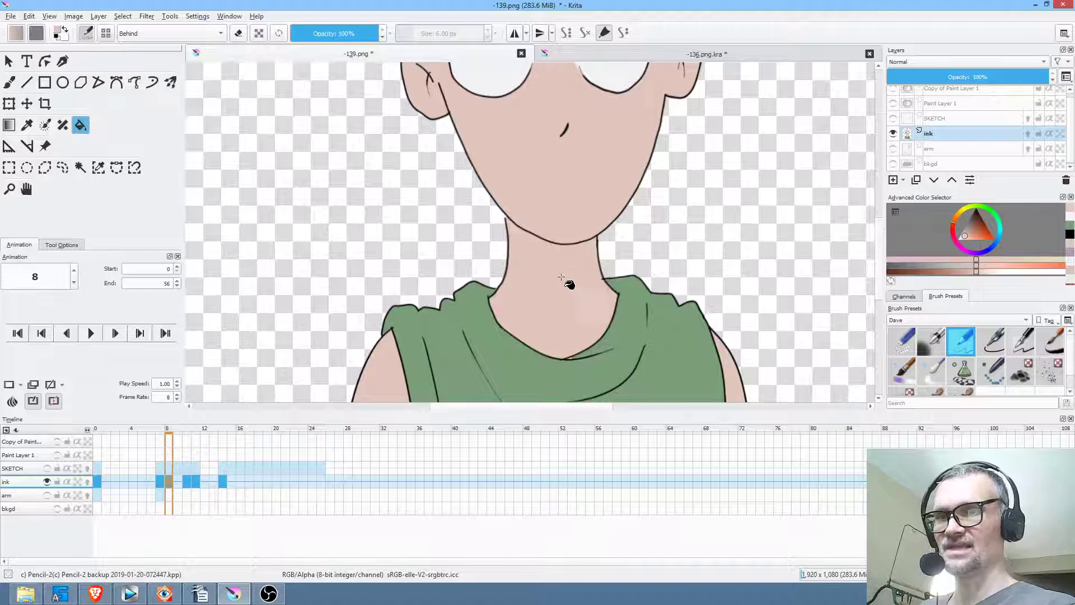
pyautogui.hotkey('alt', ',')
pyautogui.hotkey('alt', ',')
pyautogui.hotkey('alt', '.')
pyautogui.hotkey('alt', '.')
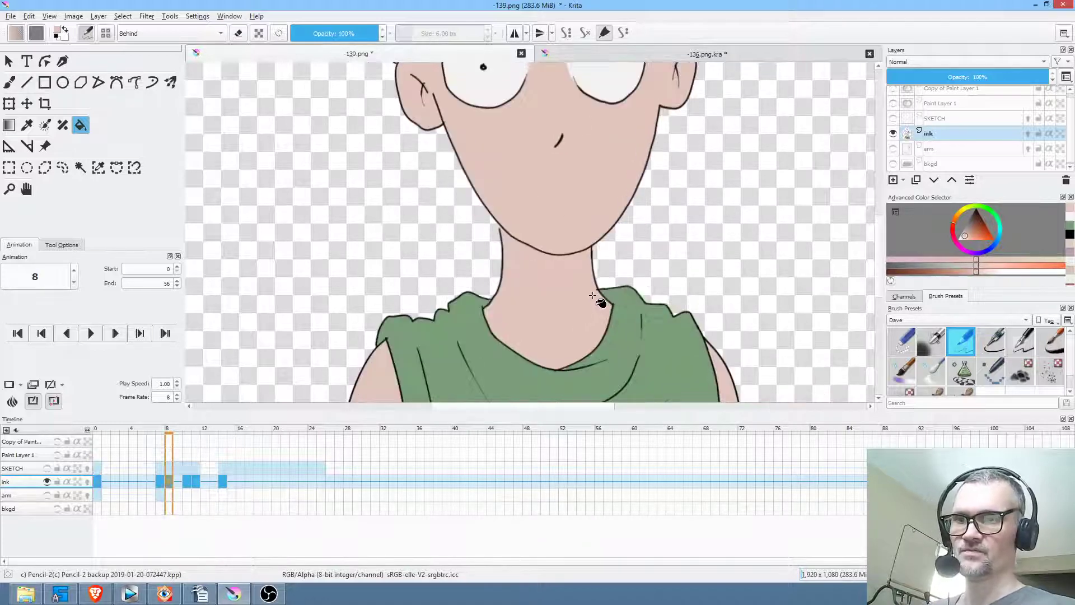
pyautogui.moveTo(567, 297); pyautogui.dragTo(504, 427)
pyautogui.hotkey('alt', '.')
pyautogui.hotkey('alt', '.')
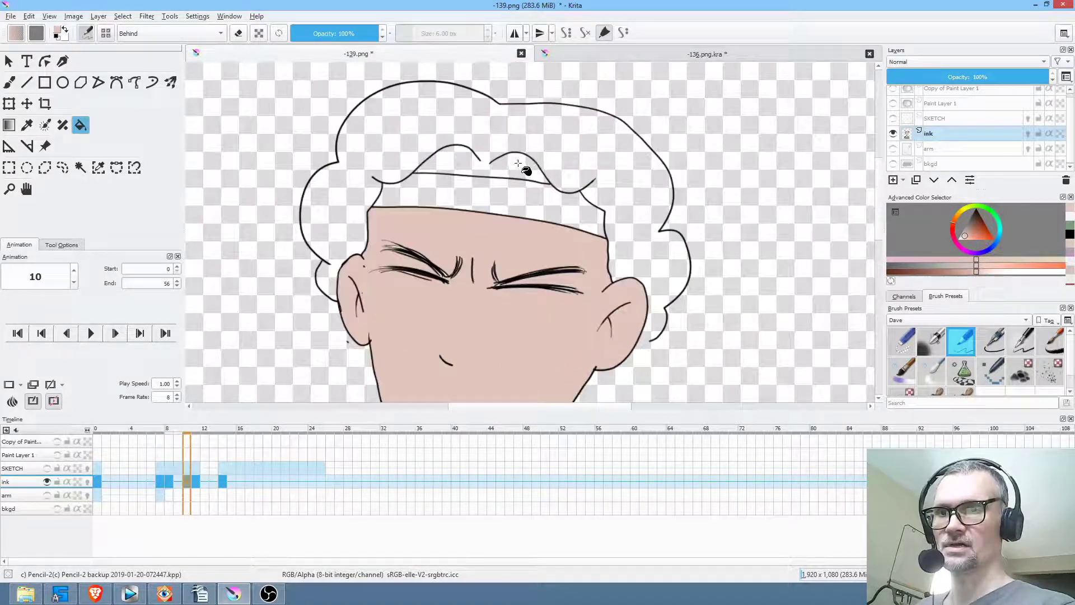
pyautogui.hotkey('alt', '.')
pyautogui.hotkey('alt', ',')
pyautogui.hotkey('alt', '.')
pyautogui.hotkey('alt', ',')
pyautogui.hotkey('alt', ',')
pyautogui.hotkey('alt', ',')
pyautogui.hotkey('alt', ',')
pyautogui.hotkey('alt', ',')
pyautogui.hotkey('alt', ',')
pyautogui.hotkey('alt', ',')
pyautogui.hotkey('alt', ',')
pyautogui.hotkey('alt', ',')
pyautogui.hotkey('alt', ',')
pyautogui.hotkey('alt', ',')
pyautogui.hotkey('alt', '.')
pyautogui.hotkey('alt', '.')
pyautogui.hotkey('alt', '.')
pyautogui.hotkey('alt', '.')
pyautogui.hotkey('alt', '.')
pyautogui.hotkey('alt', '.')
pyautogui.hotkey('alt', '.')
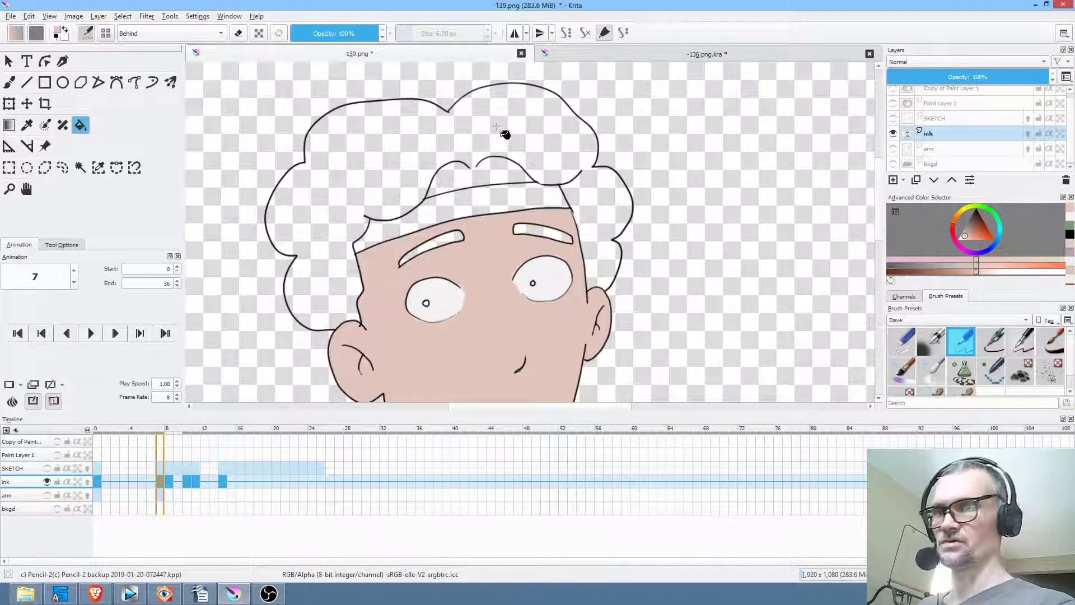
# Step: Close the small gap in the hairline above the headband on frames 7 to 14 with the 6 px brush in the skin tone
pyautogui.press('b')
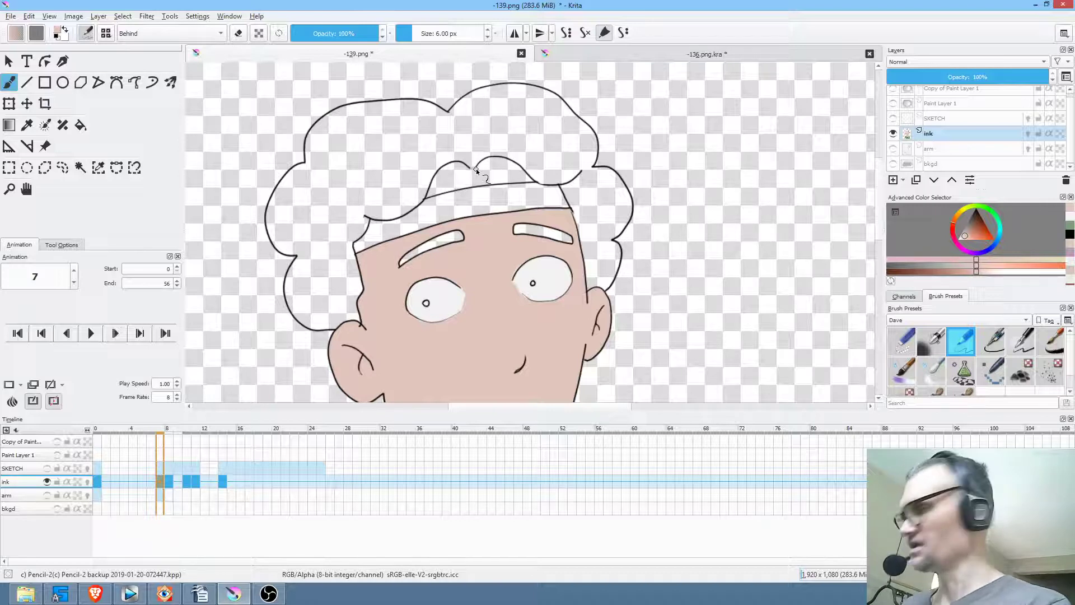
pyautogui.hotkey('alt', '.')
pyautogui.hotkey('alt', '.')
pyautogui.hotkey('alt', '.')
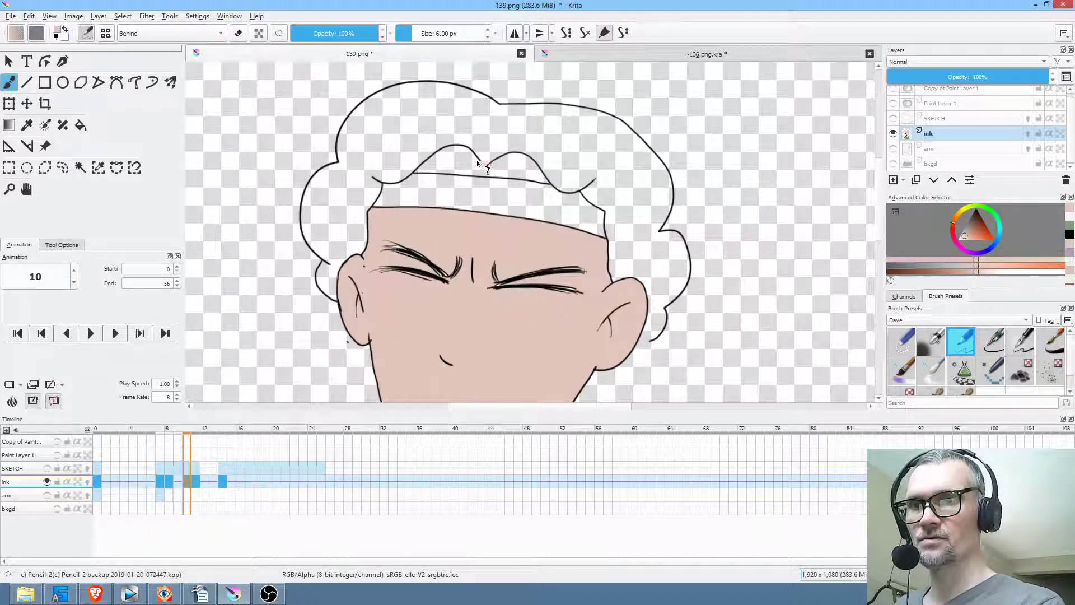
pyautogui.hotkey('alt', '.')
pyautogui.hotkey('alt', '.')
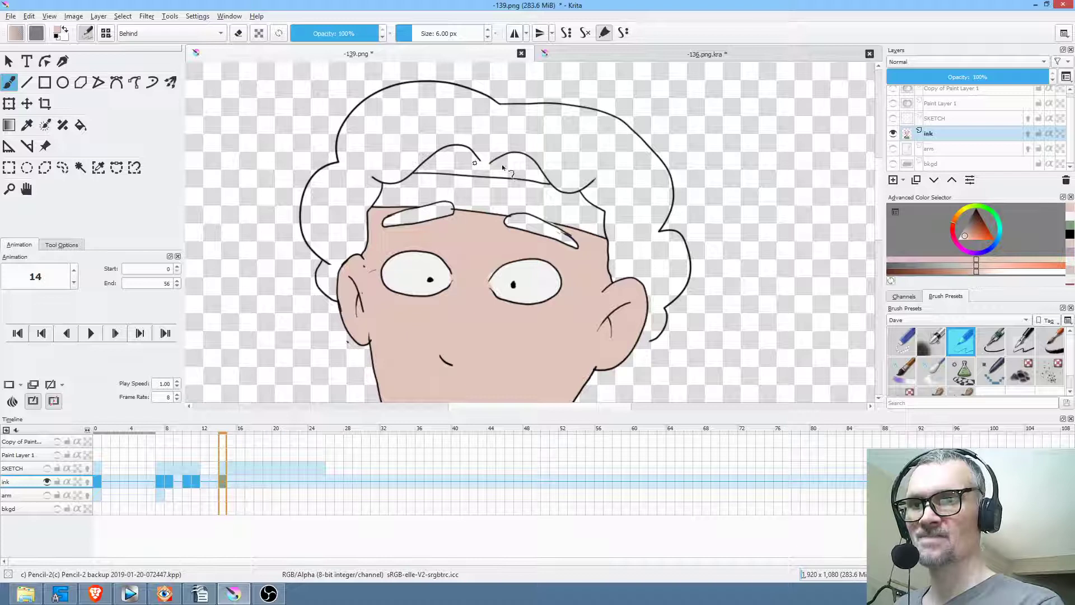
# Step: Fill the forehead patch above the headband with the skin tone on frames 14, 11, 10, 8 and 7
pyautogui.press('f')
pyautogui.click(512, 171)
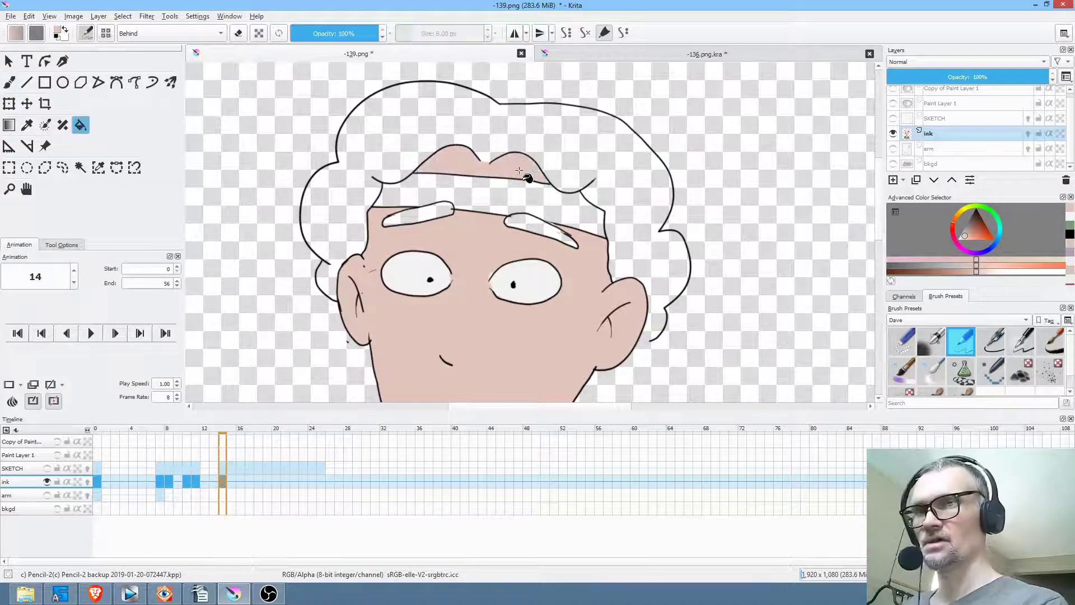
pyautogui.hotkey('alt', ',')
pyautogui.click(515, 169)
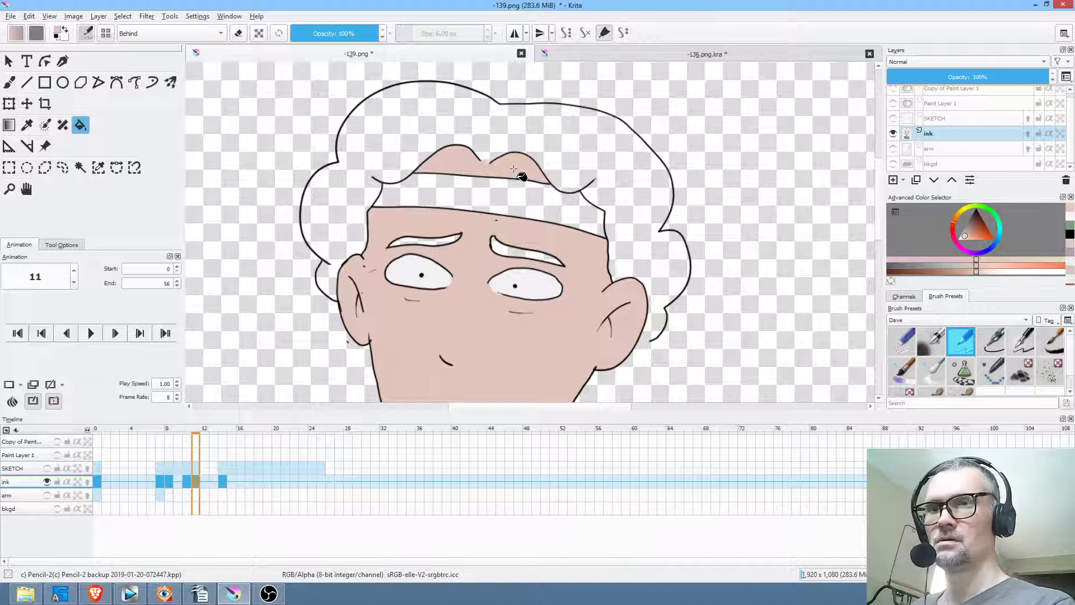
pyautogui.hotkey('alt', ',')
pyautogui.click(515, 168)
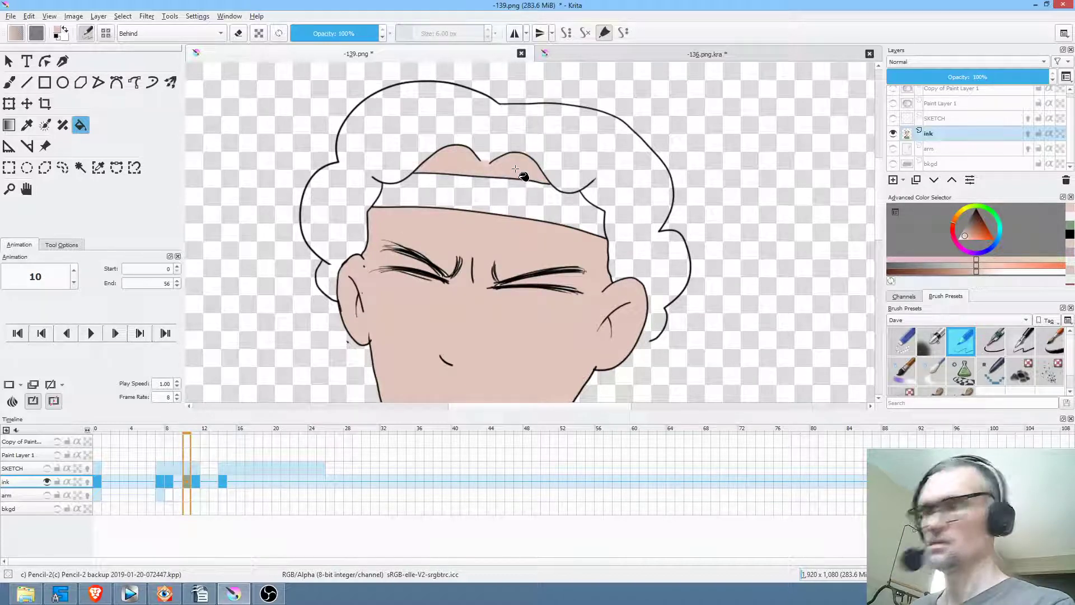
pyautogui.hotkey('alt', ',')
pyautogui.click(496, 180)
pyautogui.hotkey('alt', ',')
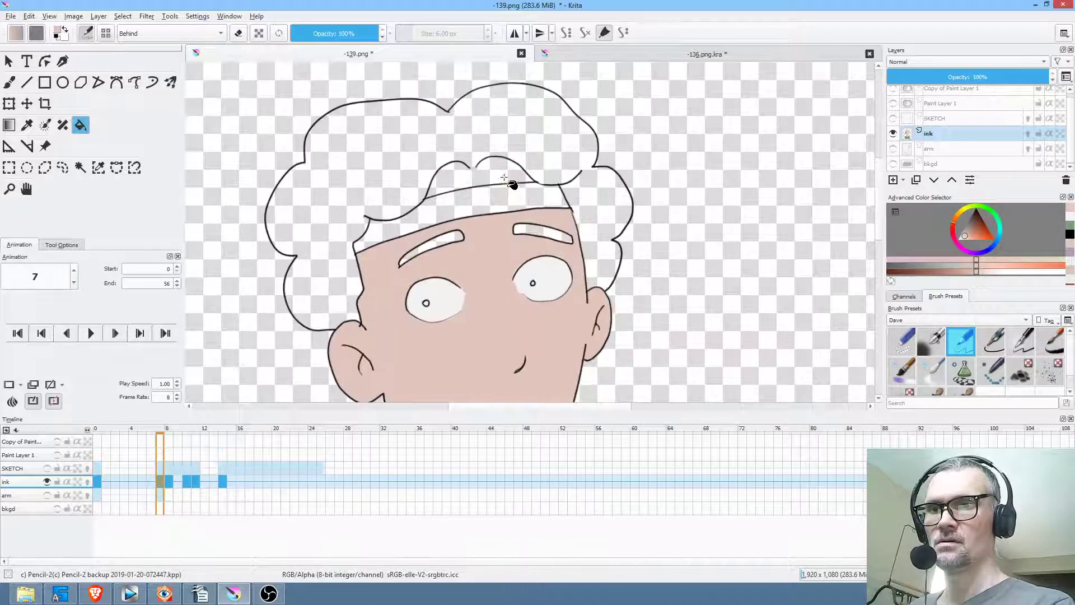
pyautogui.click(496, 172)
# Step: Pick the purple from the hair on frame 0 and fill the hair on frame 7 with it
pyautogui.hotkey('alt', ',')
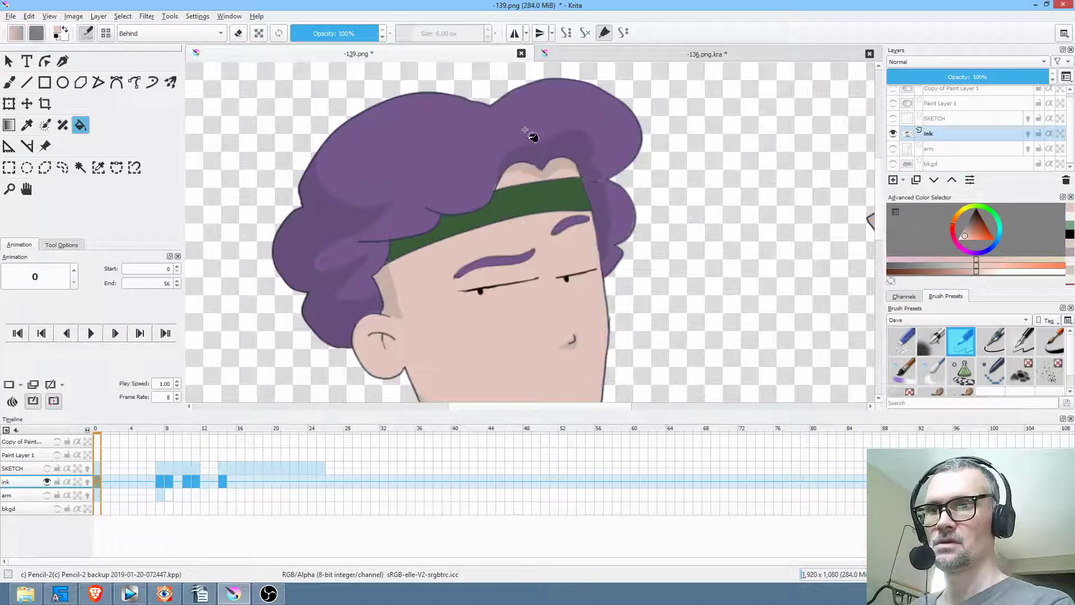
pyautogui.keyDown('ctrl'); pyautogui.click(470, 140); pyautogui.keyUp('ctrl')
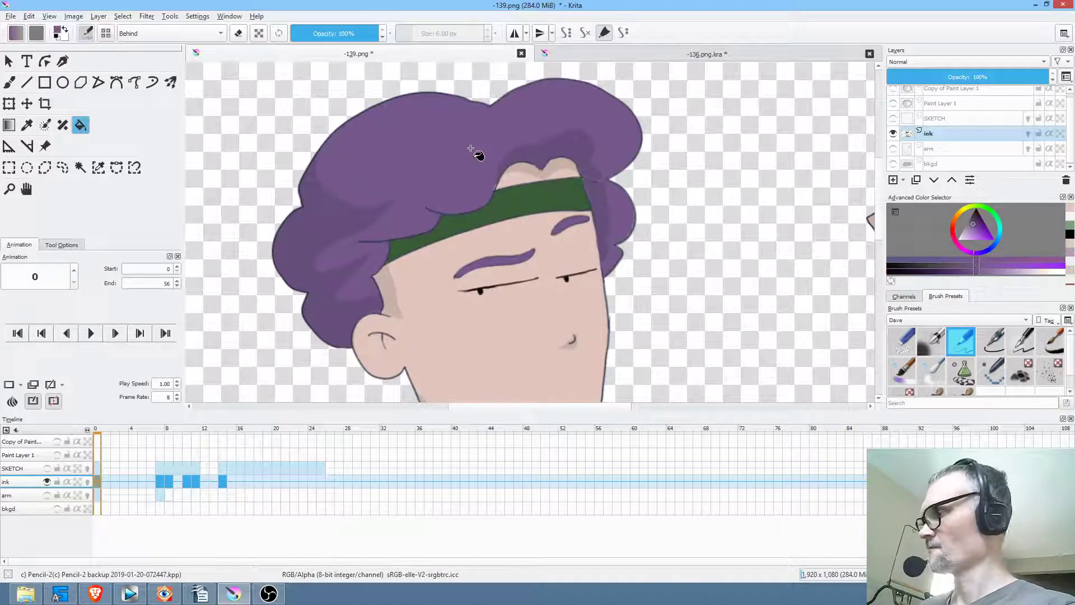
pyautogui.hotkey('alt', '.')
pyautogui.click(476, 139)
# Step: Try to fill the hair on frame 8 with the purple, and undo the fill
pyautogui.hotkey('alt', '.')
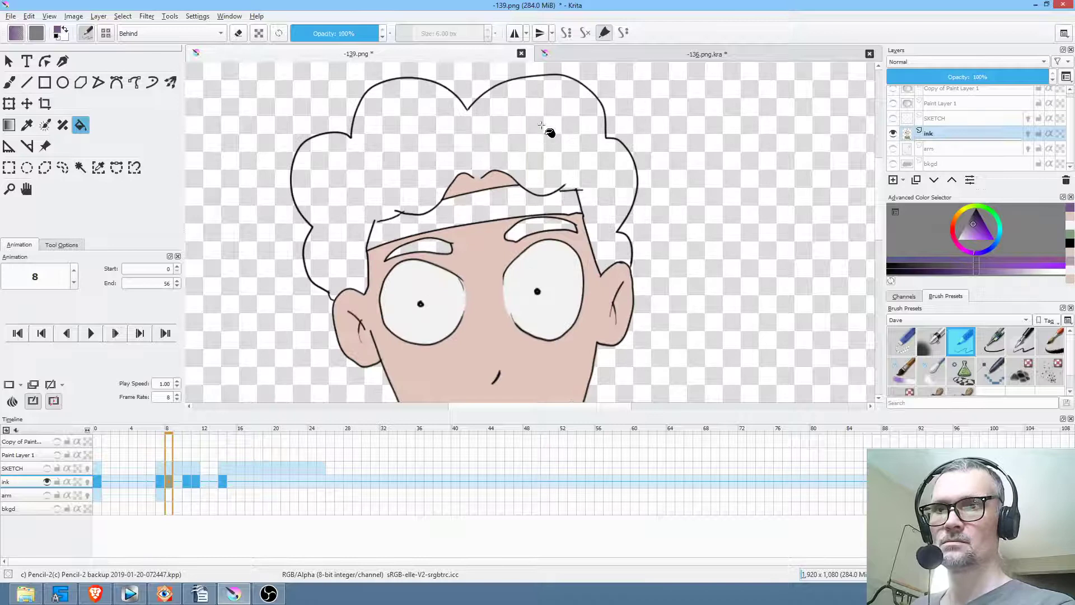
pyautogui.click(554, 129)
pyautogui.hotkey('alt', '.')
pyautogui.hotkey('alt', ',')
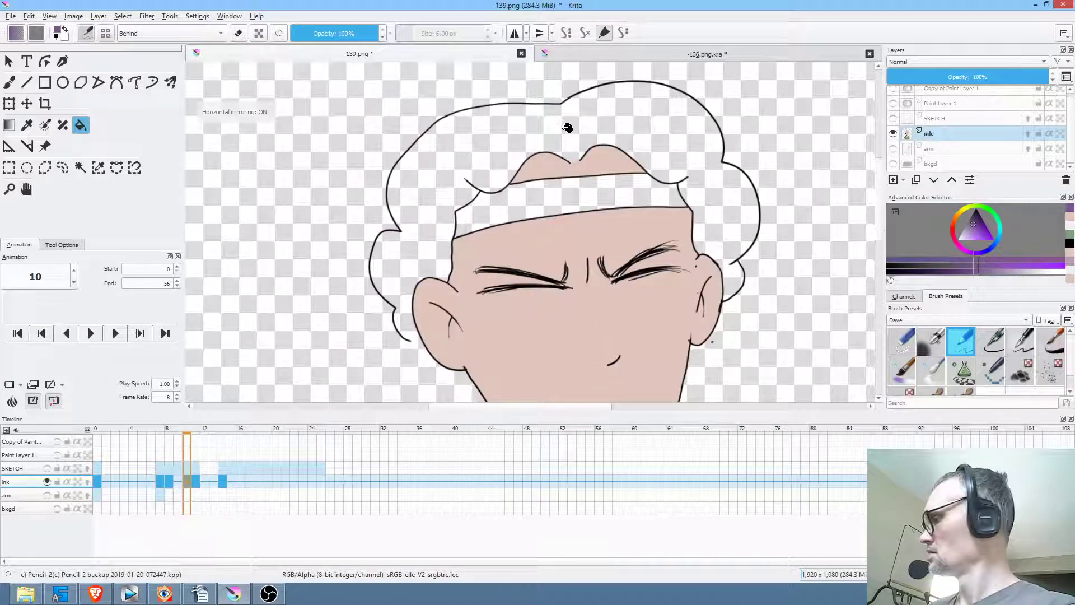
pyautogui.hotkey('alt', ',')
pyautogui.hotkey('ctrl', 'z')
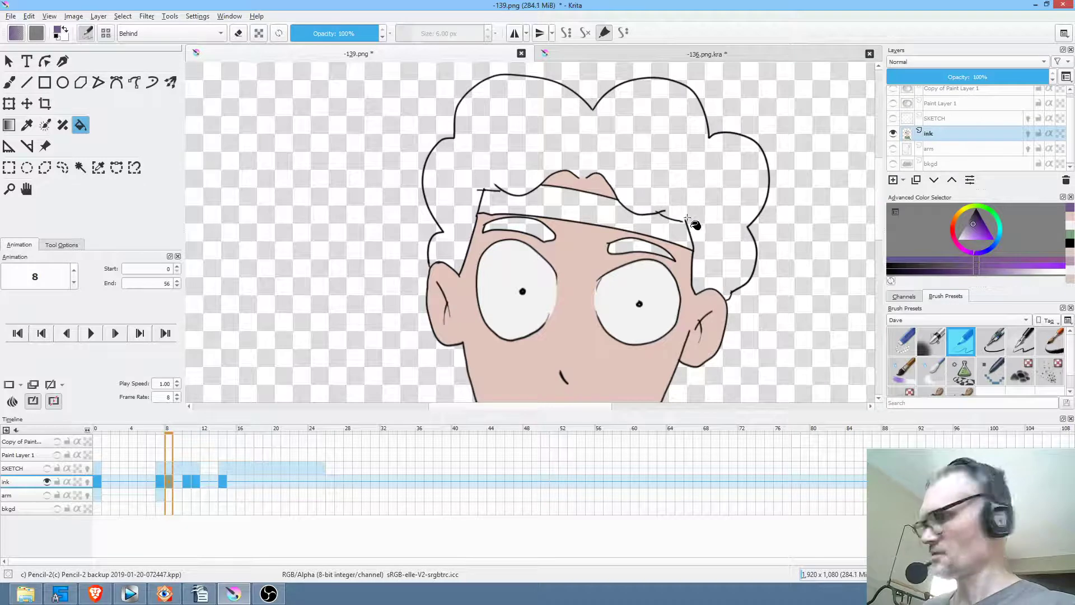
# Step: Close the gap in the hair outline at the headband's end on frame 8 with the purple brush and unmirror the canvas
pyautogui.press('b')
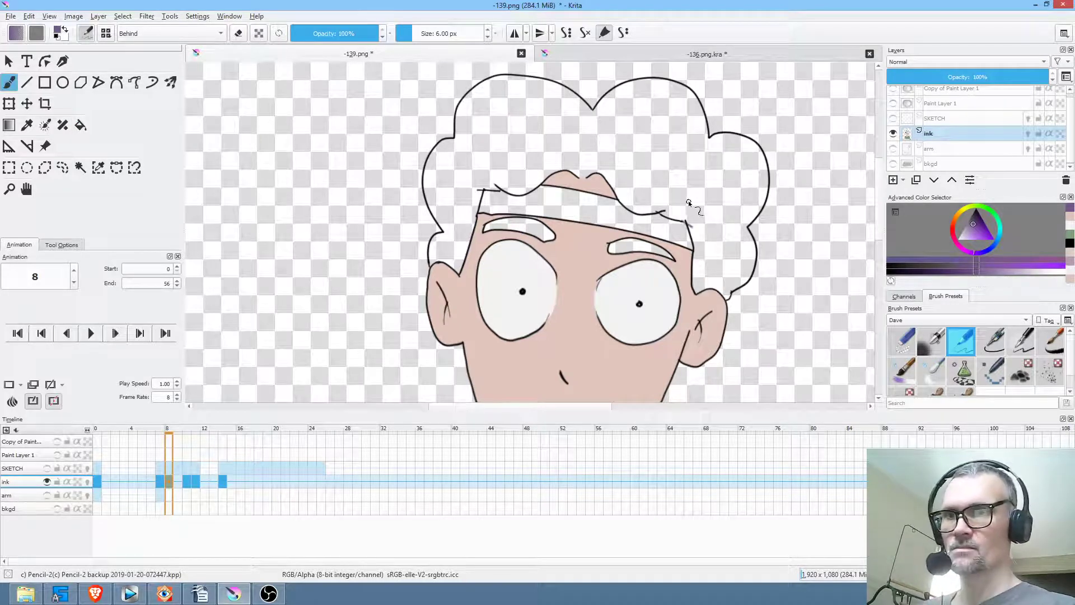
pyautogui.hotkey('alt', ',')
pyautogui.hotkey('alt', ',')
pyautogui.hotkey('alt', '.')
pyautogui.press('m')
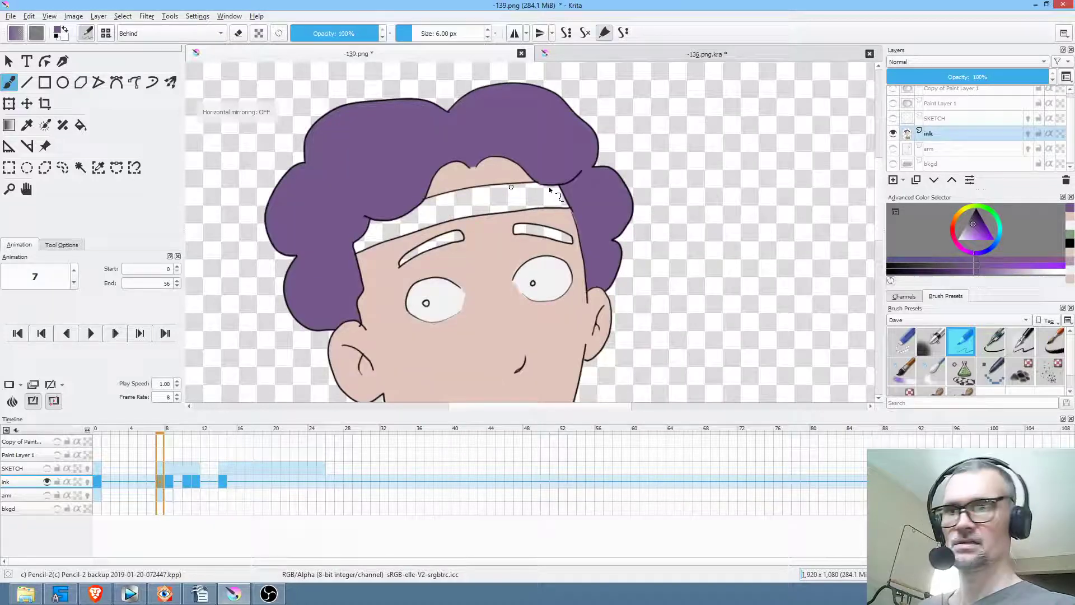
# Step: Compare the hair outlines around the headband on frames 8, 10, 11 and 14 for open gaps
pyautogui.press('.')
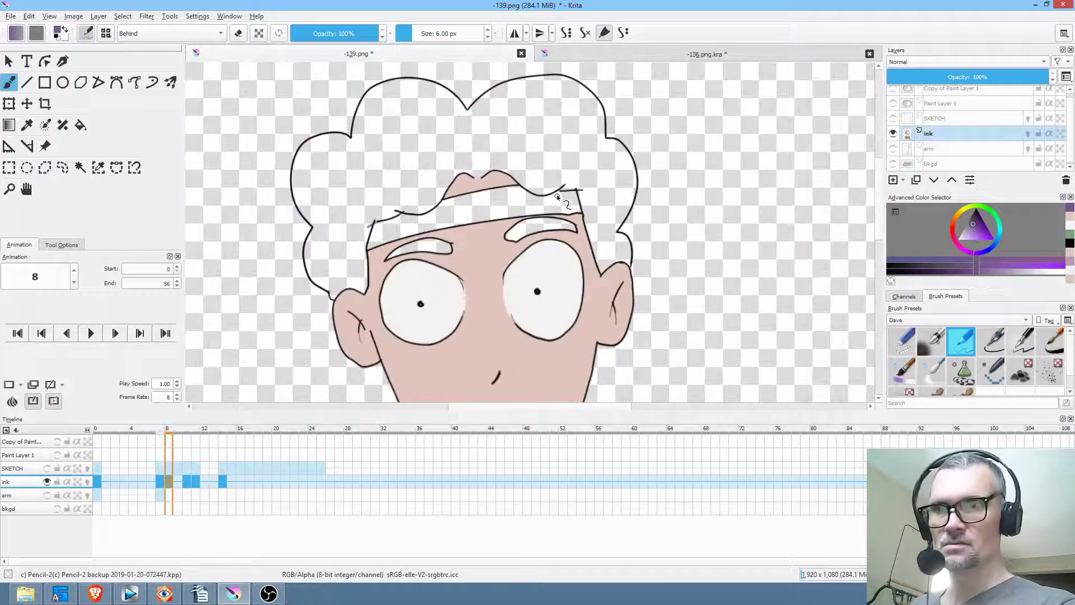
pyautogui.hotkey('alt', '.')
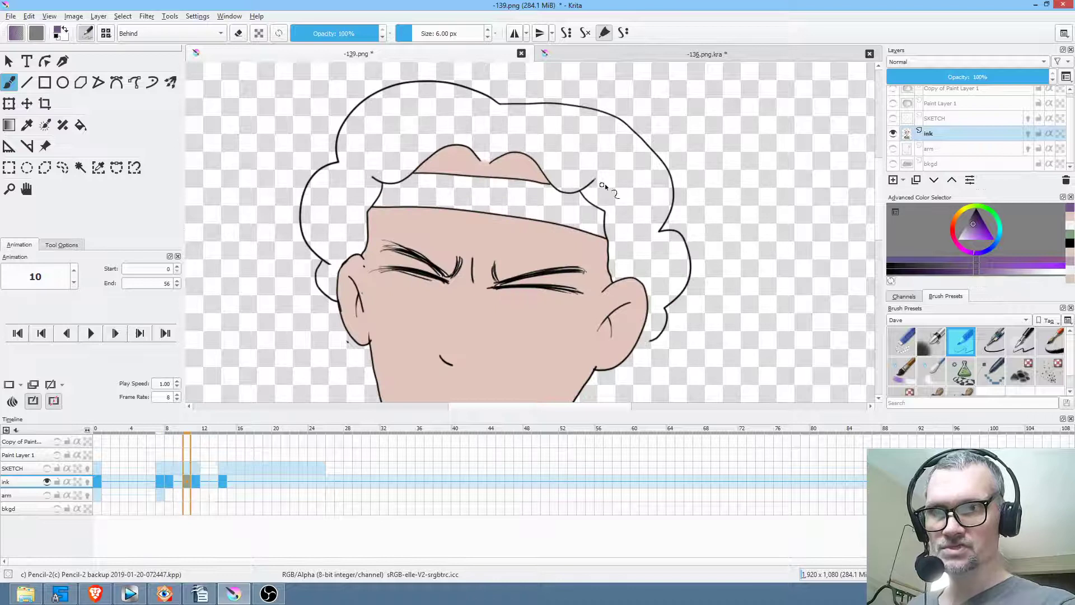
pyautogui.hotkey('alt', '.')
pyautogui.hotkey('alt', '.')
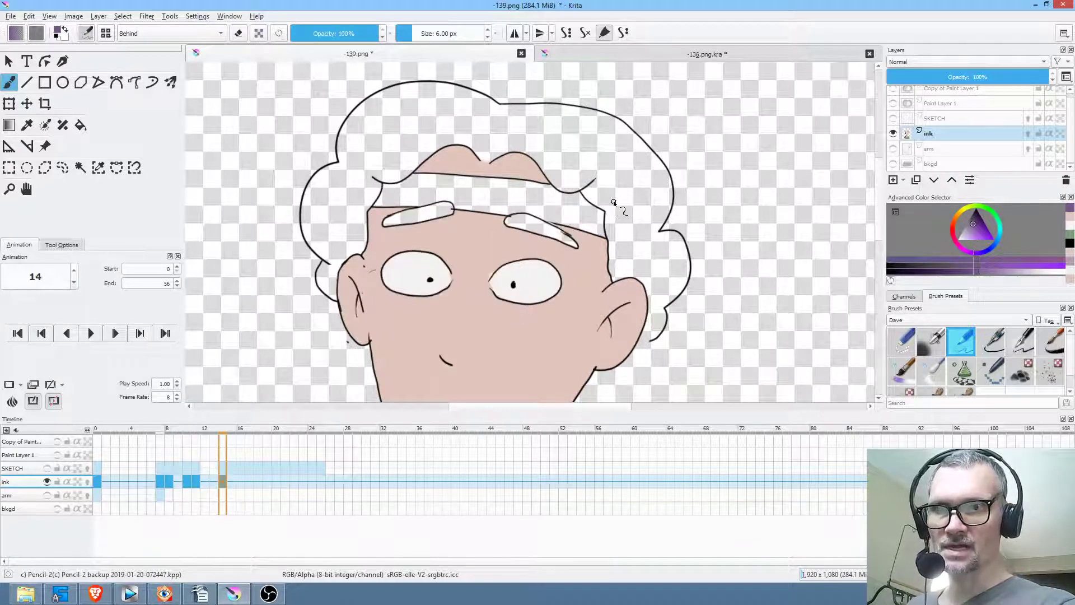
pyautogui.hotkey('alt', ',')
pyautogui.hotkey('alt', ',')
pyautogui.hotkey('alt', ',')
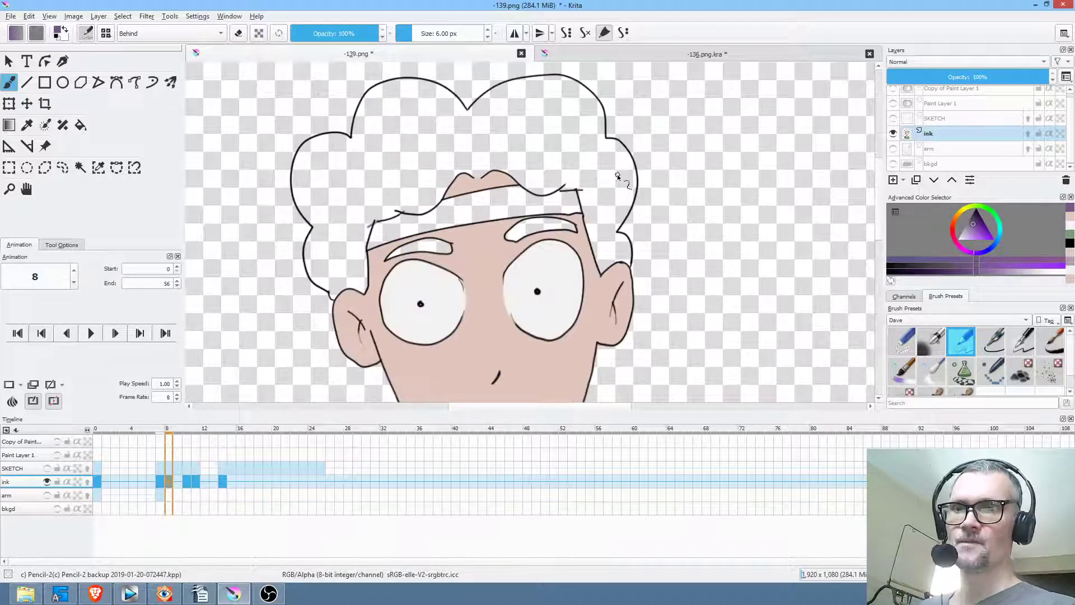
# Step: Try to fill the hair on frame 14 with the purple, and undo the fill
pyautogui.hotkey('alt', '.')
pyautogui.hotkey('alt', '.')
pyautogui.hotkey('alt', '.')
pyautogui.press('f')
pyautogui.click(635, 179)
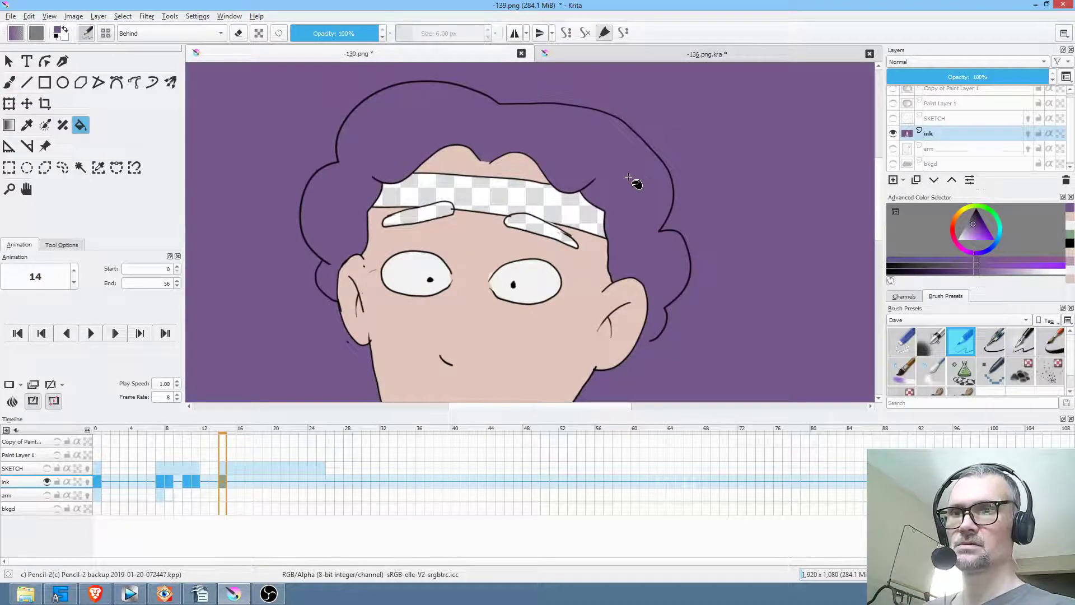
pyautogui.hotkey('ctrl', 'z')
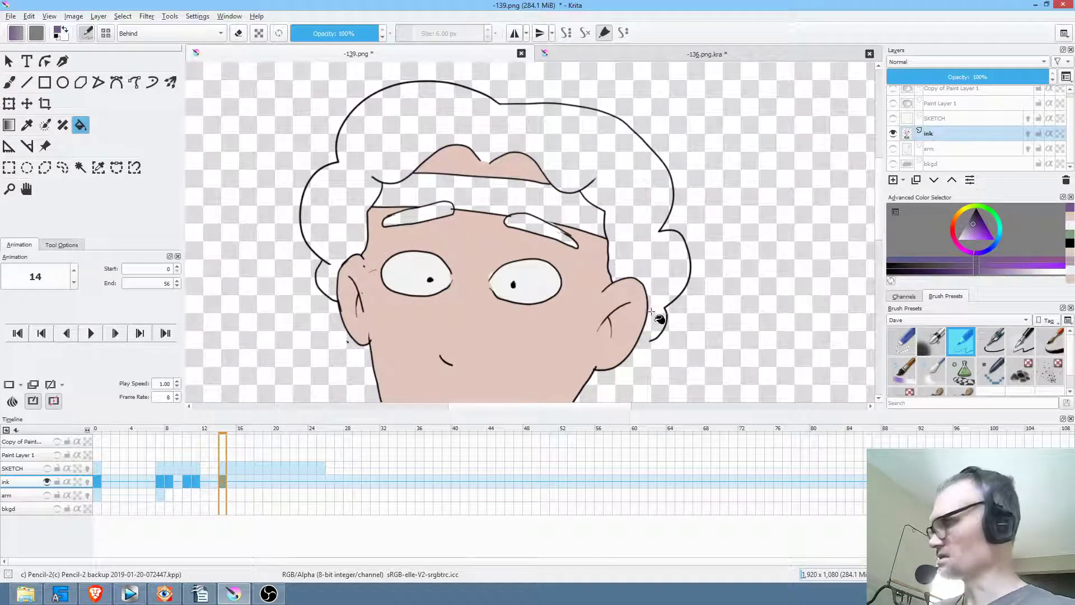
# Step: Close the gap between the end of the hair outline and the ear on frames 14 and 11 with the purple brush
pyautogui.press('b')
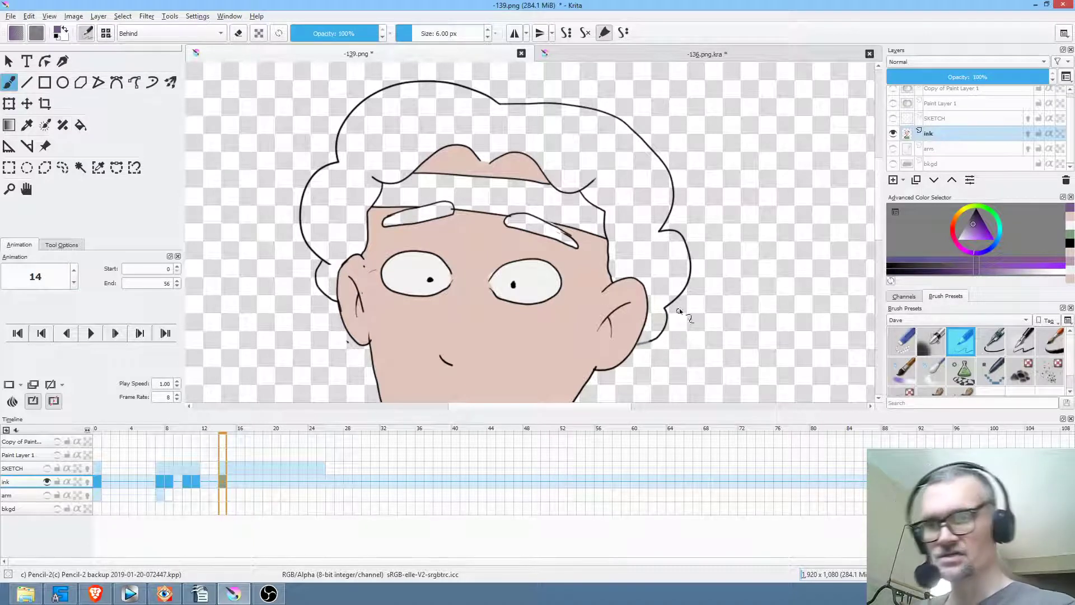
pyautogui.scroll(6, 675, 317)
pyautogui.scroll(-2, 665, 205)
pyautogui.scroll(1, 632, 211)
pyautogui.press('Left')
pyautogui.press('Left')
pyautogui.press('Left')
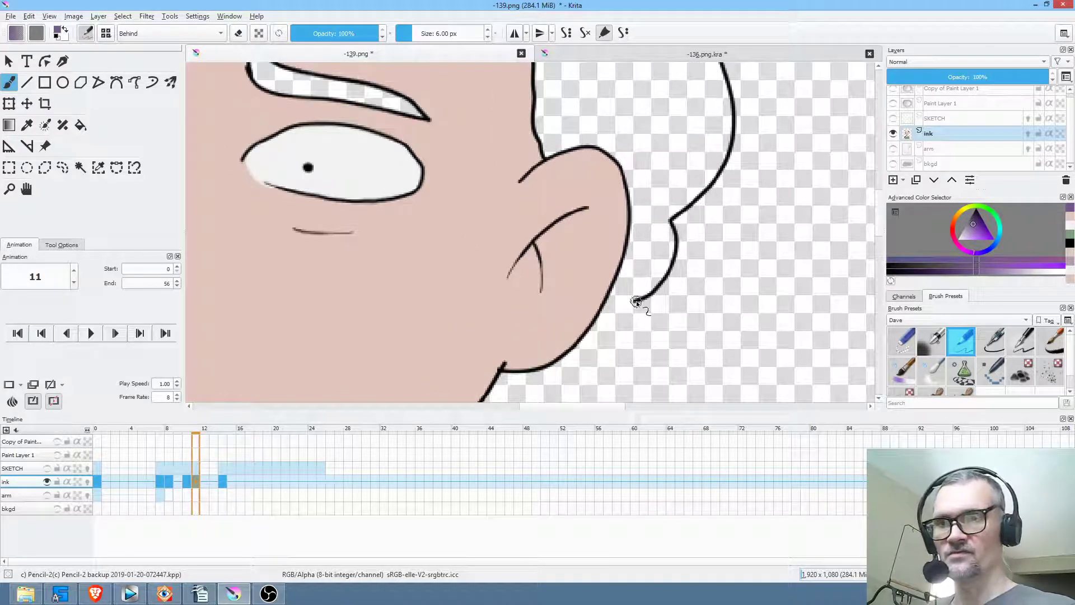
pyautogui.moveTo(603, 306); pyautogui.dragTo(643, 298)
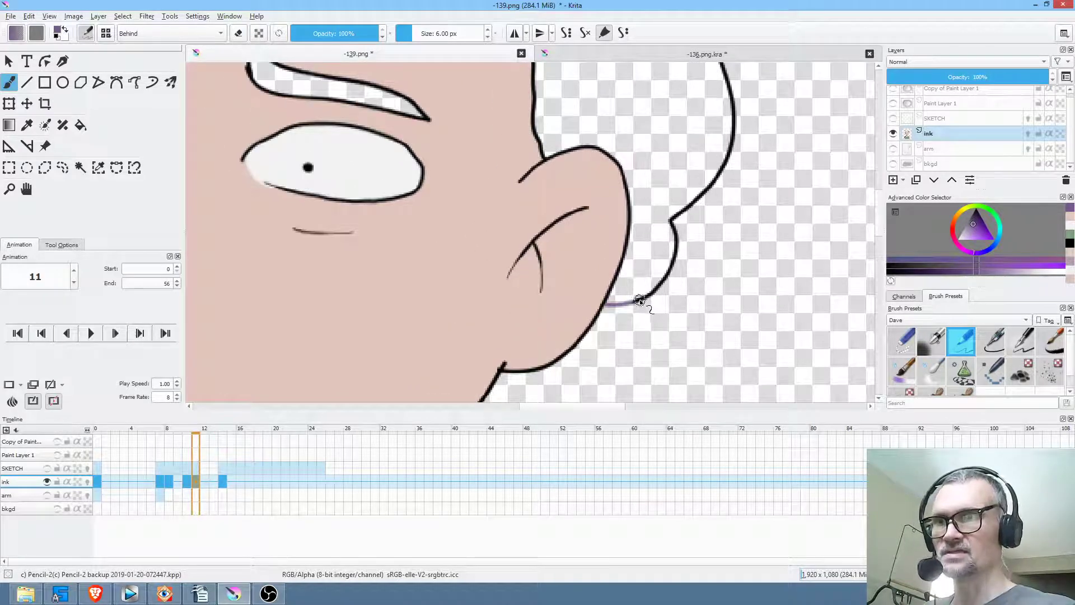
# Step: Examine the hair outline beside the ear on frames 10, 8 and 7 for open gaps
pyautogui.press('Left')
pyautogui.press('Left')
pyautogui.press('Left')
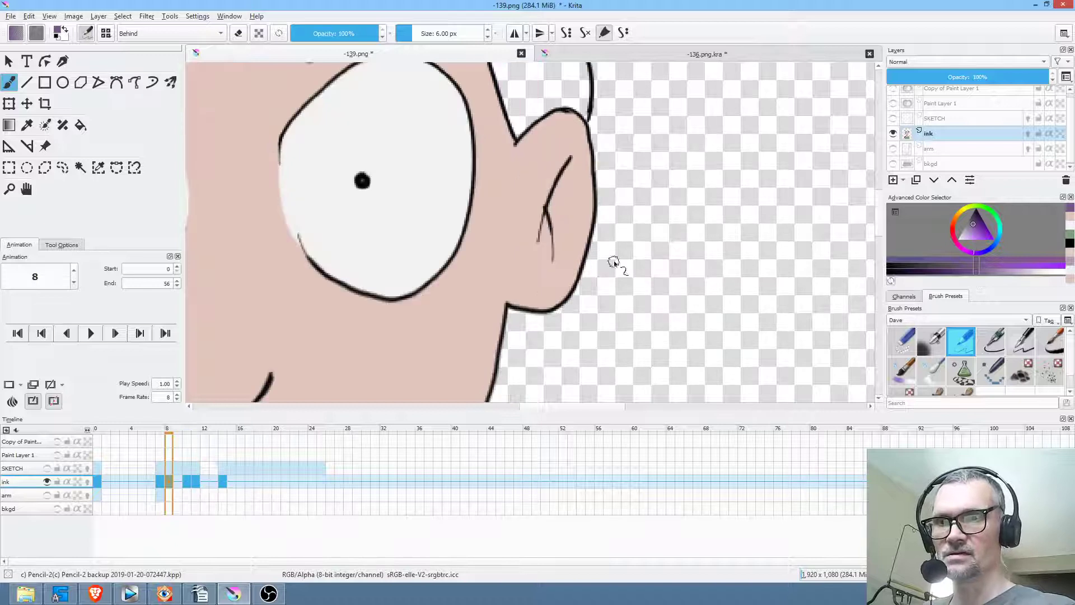
pyautogui.press('Left')
pyautogui.moveTo(636, 238)
pyautogui.mouseDown()
pyautogui.moveTo(679, 293)
pyautogui.moveTo(721, 283)
pyautogui.mouseUp()
pyautogui.press('Right')
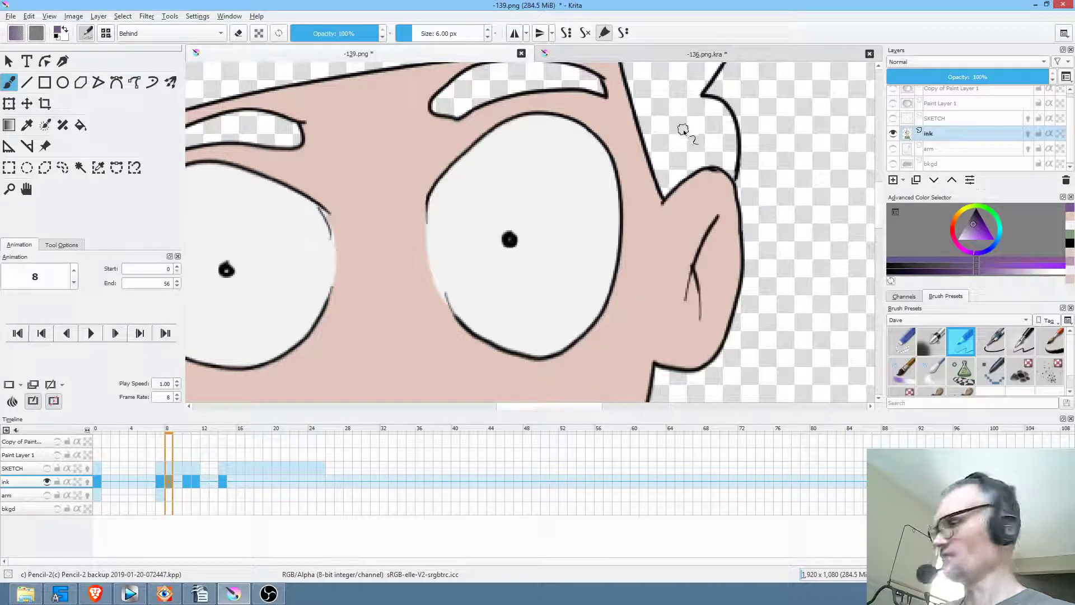
pyautogui.press('Left')
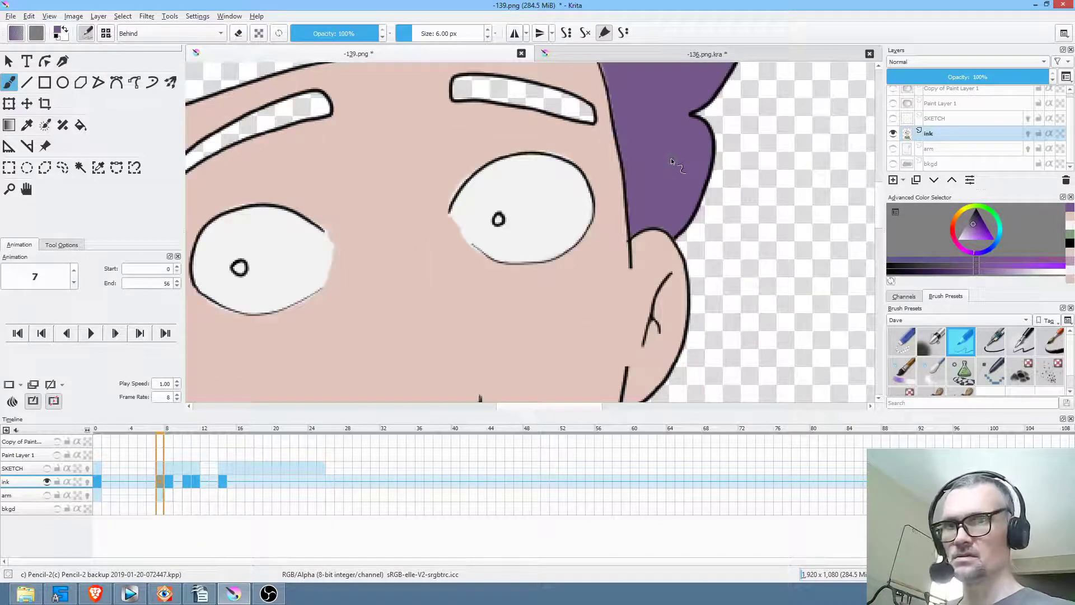
pyautogui.scroll(-5, 676, 157)
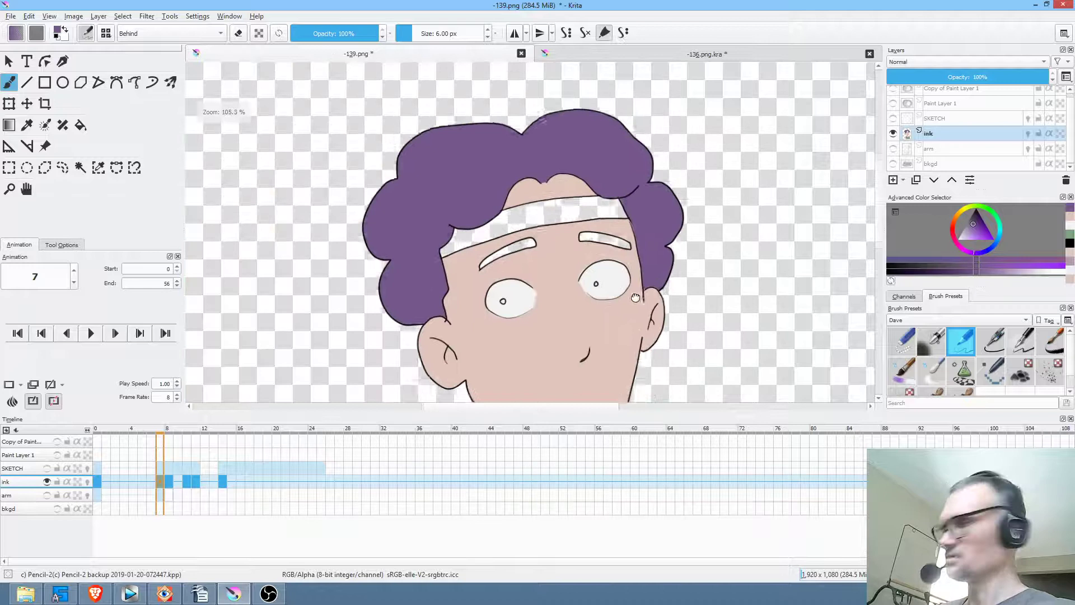
# Step: Fill the hair on frames 8, 10, 11 and 14 with the purple
pyautogui.press('Right')
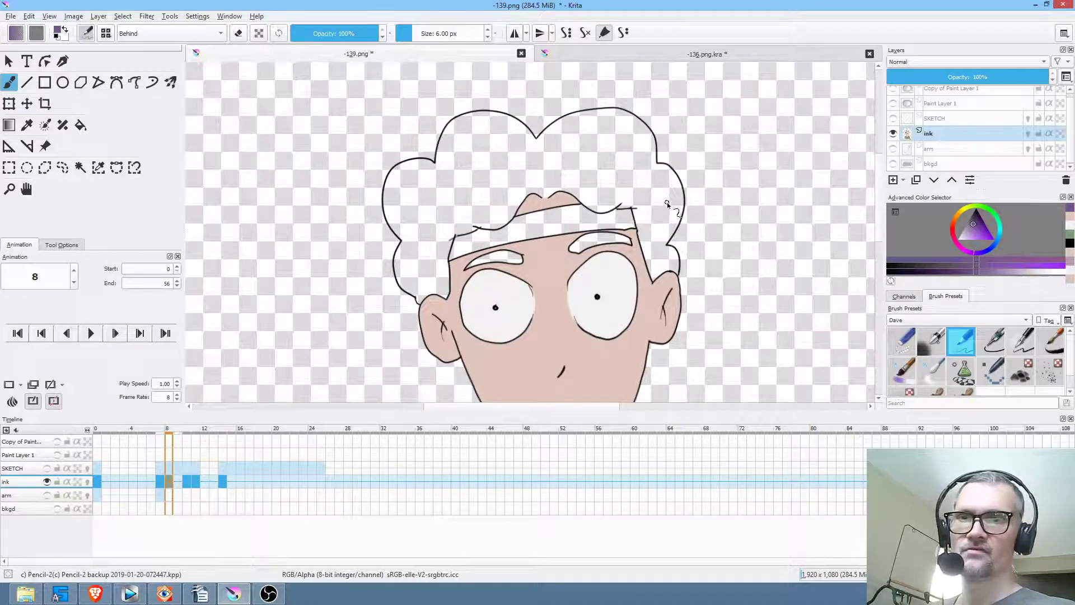
pyautogui.press('f')
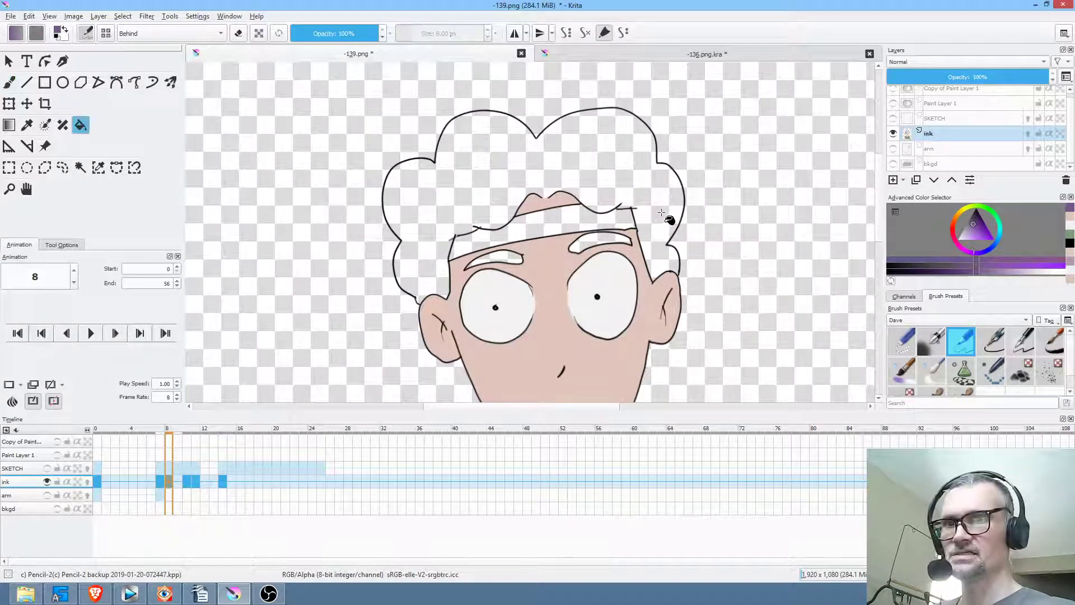
pyautogui.click(661, 212)
pyautogui.press('Right')
pyautogui.press('Right')
pyautogui.click(678, 209)
pyautogui.press('Right')
pyautogui.click(686, 210)
pyautogui.press('Right')
pyautogui.press('Right')
pyautogui.press('Right')
pyautogui.click(689, 210)
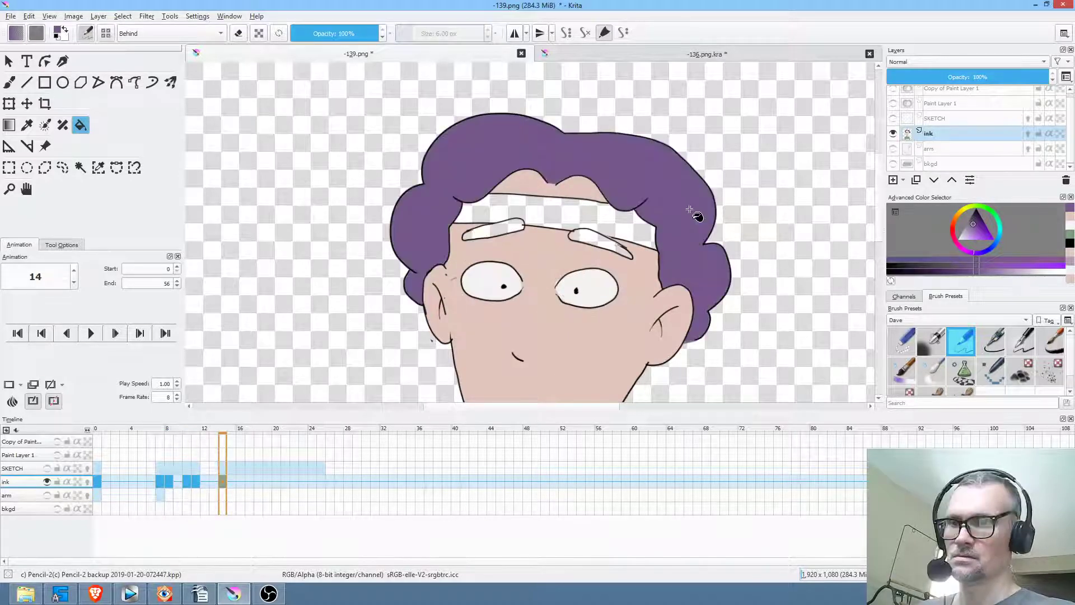
# Step: Fill both eyebrows on frames 14, 11, 8 and 7 with the purple hair colour
pyautogui.click(600, 246)
pyautogui.click(522, 219)
pyautogui.press('Left')
pyautogui.press('Left')
pyautogui.press('Left')
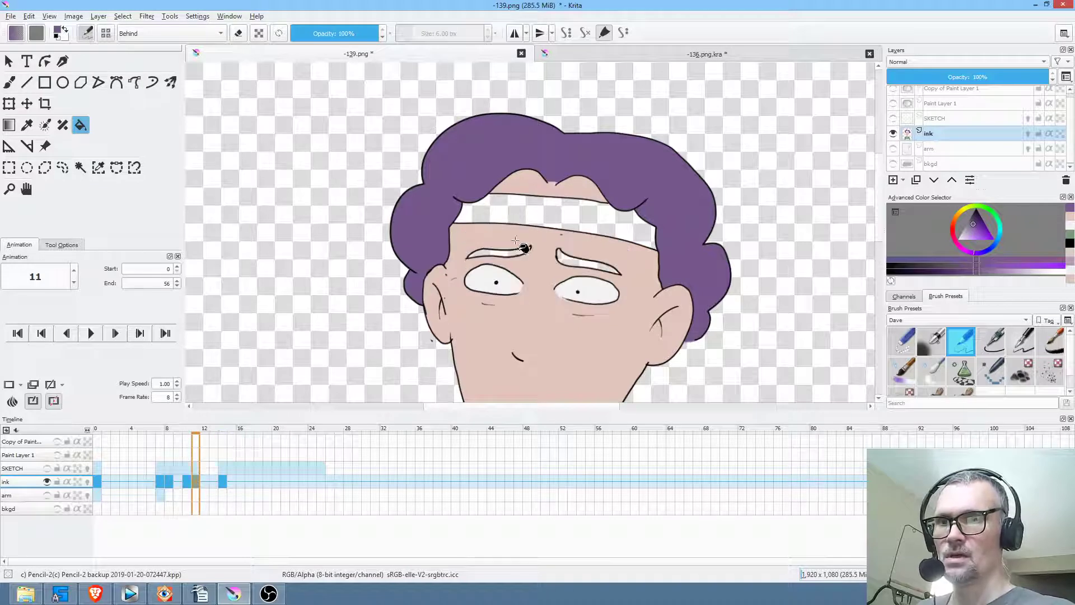
pyautogui.click(518, 253)
pyautogui.click(591, 258)
pyautogui.press('Left')
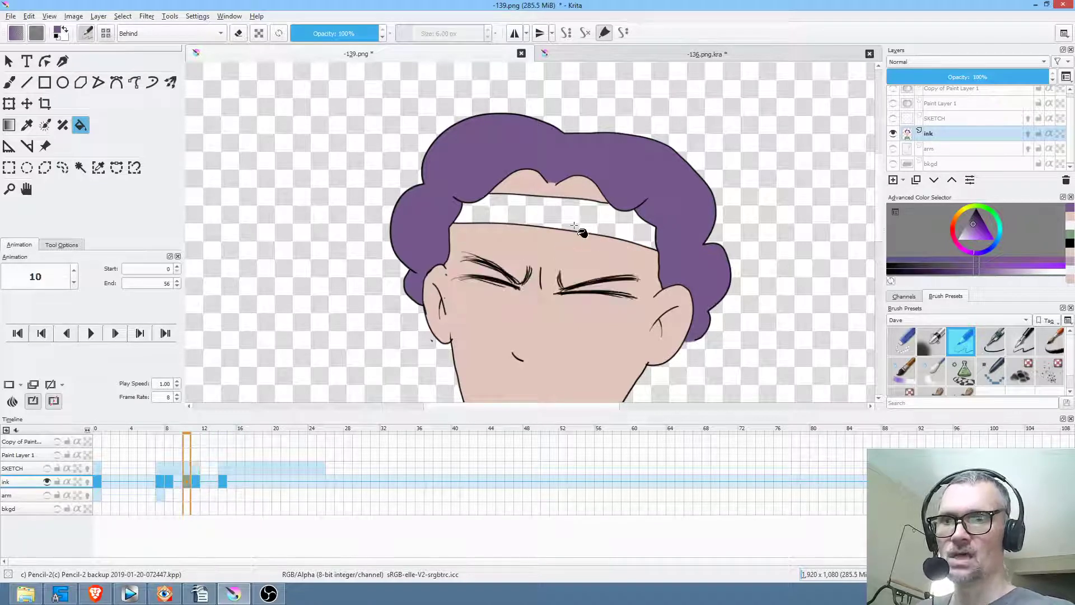
pyautogui.press('Left')
pyautogui.press('Left')
pyautogui.click(505, 257)
pyautogui.click(598, 242)
pyautogui.press('Left')
pyautogui.click(523, 253)
pyautogui.click(597, 245)
# Step: Pick the dark green from the headband on frame 0 and fill the headband with it on frames 7, 8, 10, 11 and 14
pyautogui.press('Home')
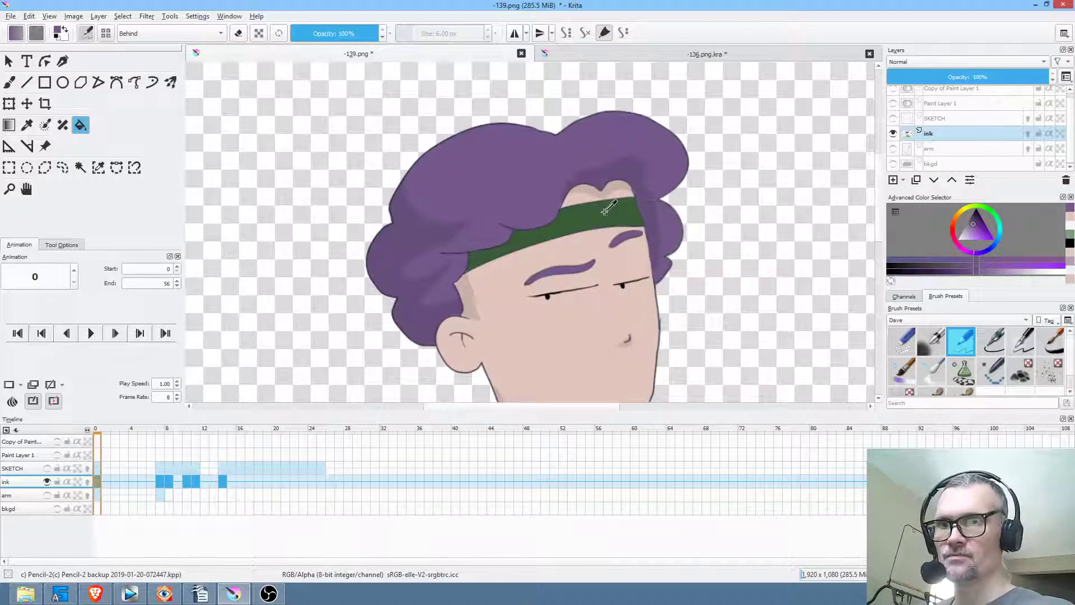
pyautogui.keyDown('ctrl'); pyautogui.click(606, 209); pyautogui.keyUp('ctrl')
pyautogui.press('.')
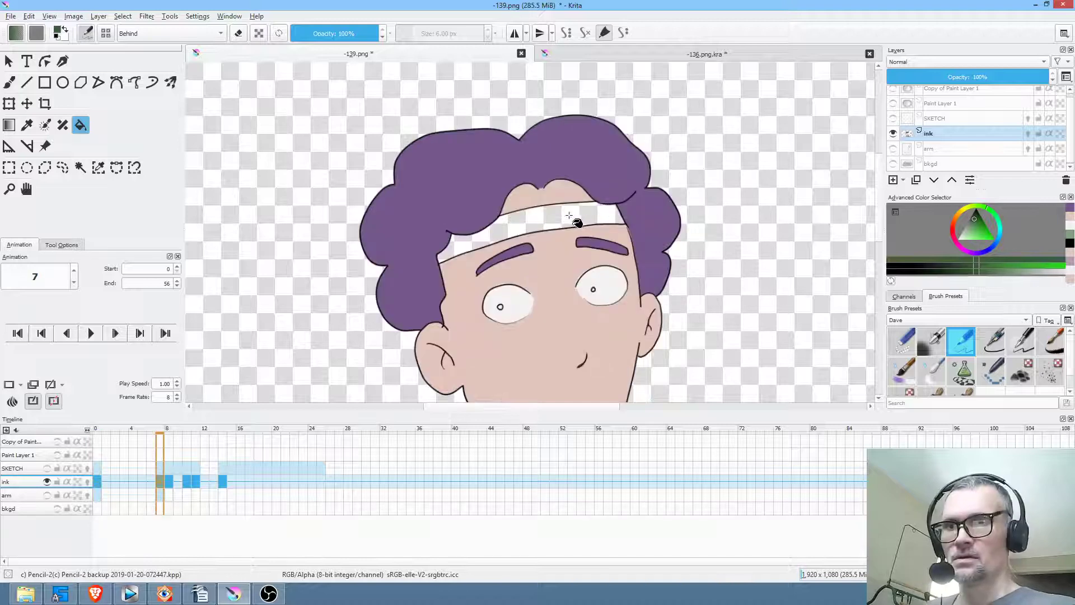
pyautogui.click(576, 215)
pyautogui.press('.')
pyautogui.click(581, 212)
pyautogui.press('.')
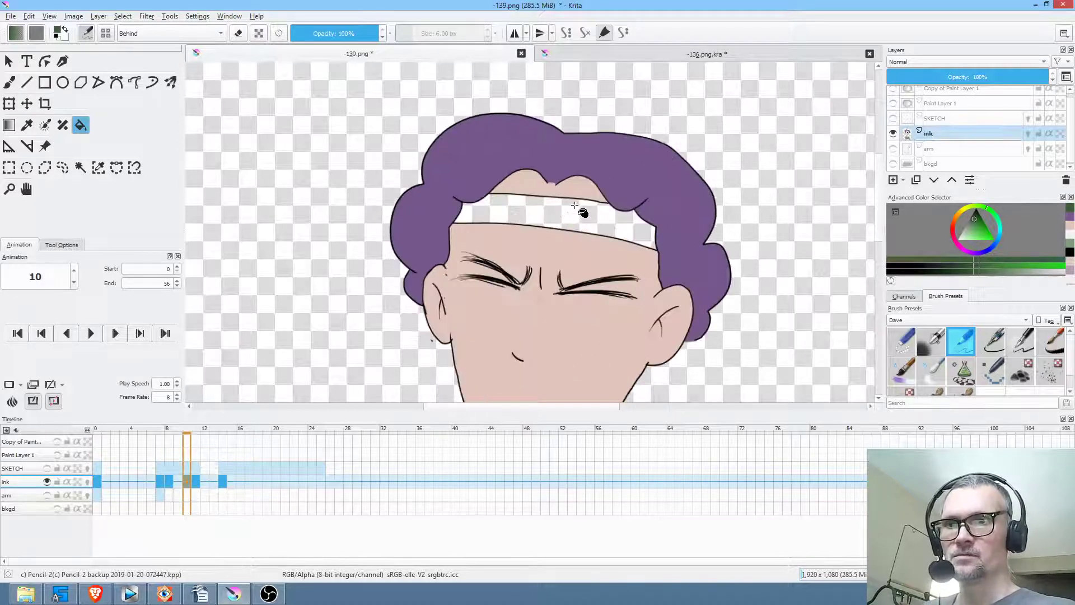
pyautogui.click(567, 215)
pyautogui.press('.')
pyautogui.press('.')
pyautogui.click(595, 200)
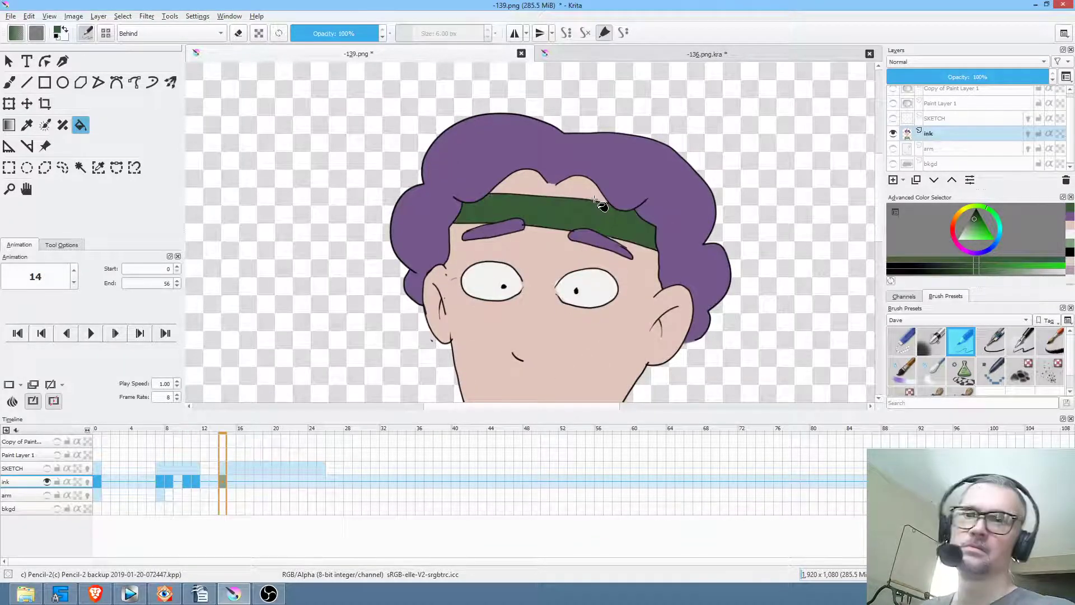
# Step: Step through the ink frames from frame 0 and compare the coloured drawings with the reference pose
pyautogui.click(97, 480)
pyautogui.scroll(-4, 654, 232)
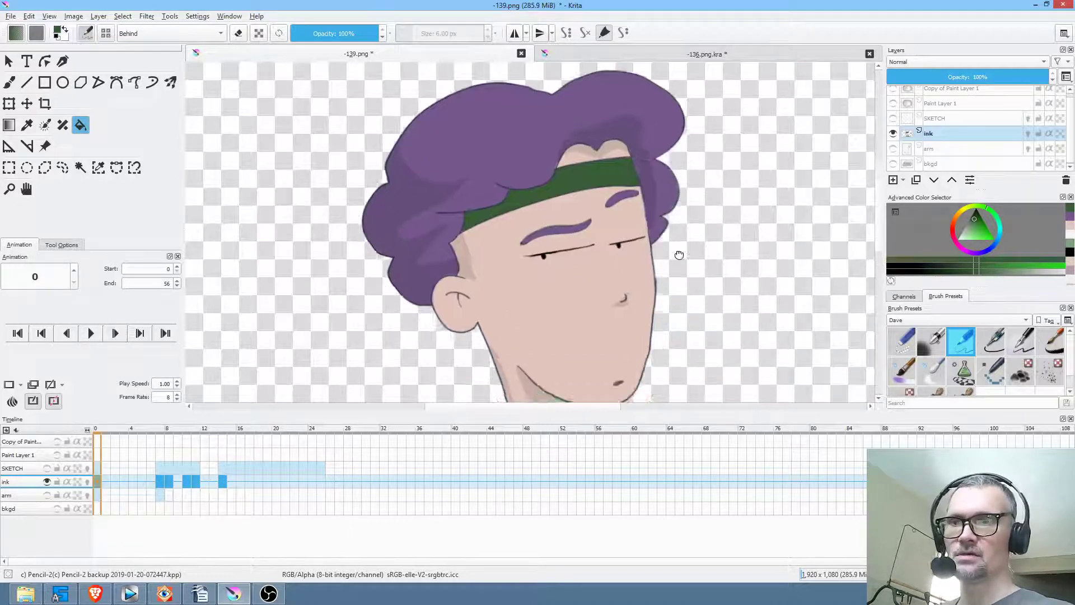
pyautogui.press('.')
pyautogui.press('.')
pyautogui.press('.')
pyautogui.press('.')
pyautogui.press('.')
pyautogui.press('.')
pyautogui.press('.')
pyautogui.press('.')
pyautogui.press('.')
pyautogui.press('.')
pyautogui.press('.')
pyautogui.press('.')
pyautogui.press('.')
pyautogui.press('.')
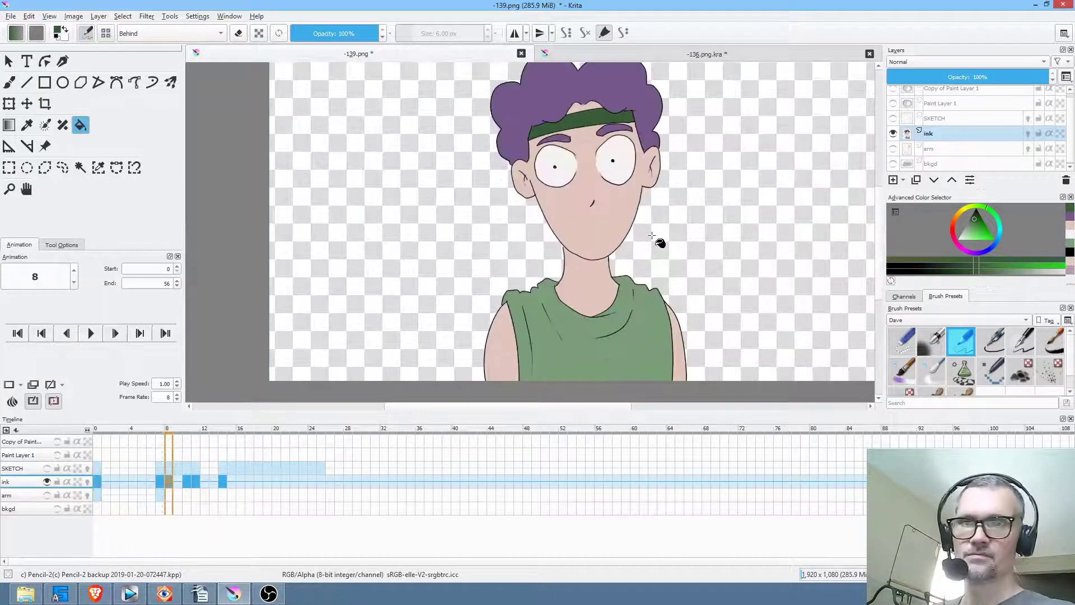
pyautogui.press(',')
pyautogui.press(',')
pyautogui.press(',')
pyautogui.press(',')
pyautogui.press(',')
pyautogui.press(',')
pyautogui.press(',')
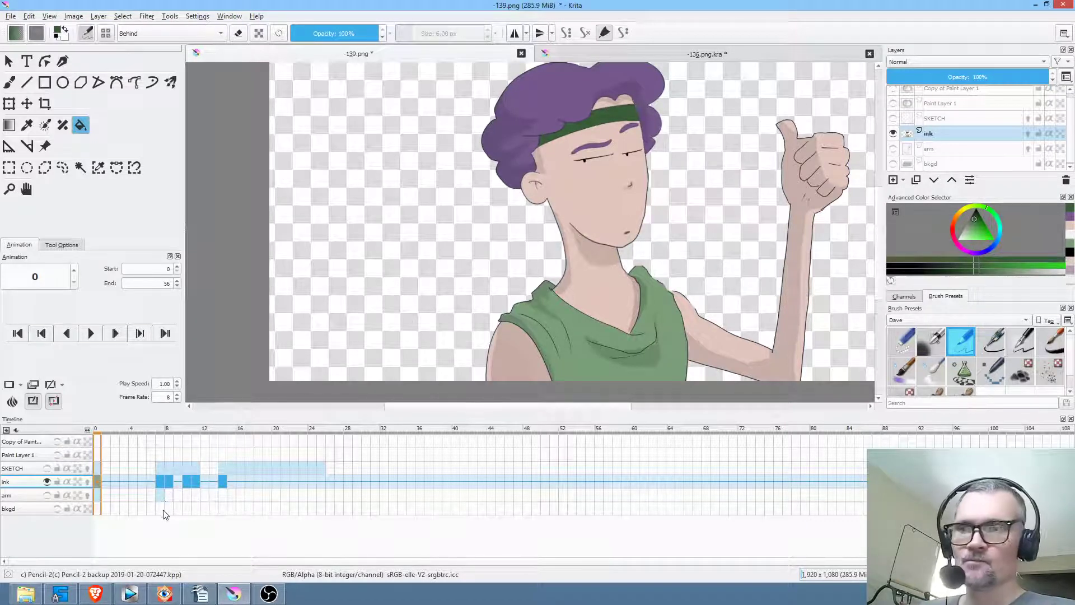
# Step: Add a paint layer above the ink layer, name it shd, and make it inherit alpha
pyautogui.click(958, 139)
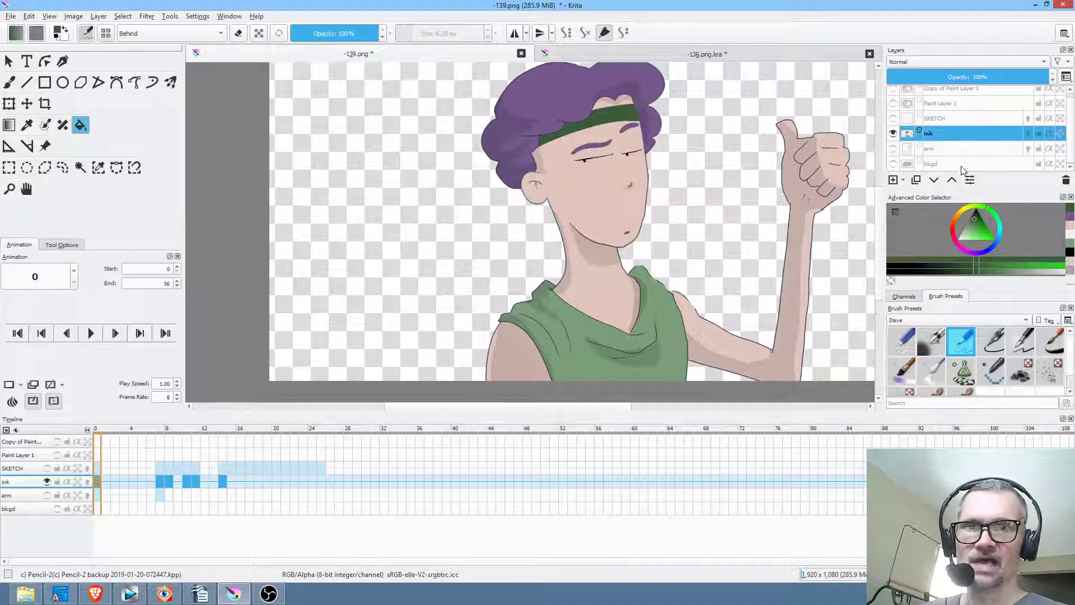
pyautogui.click(893, 181)
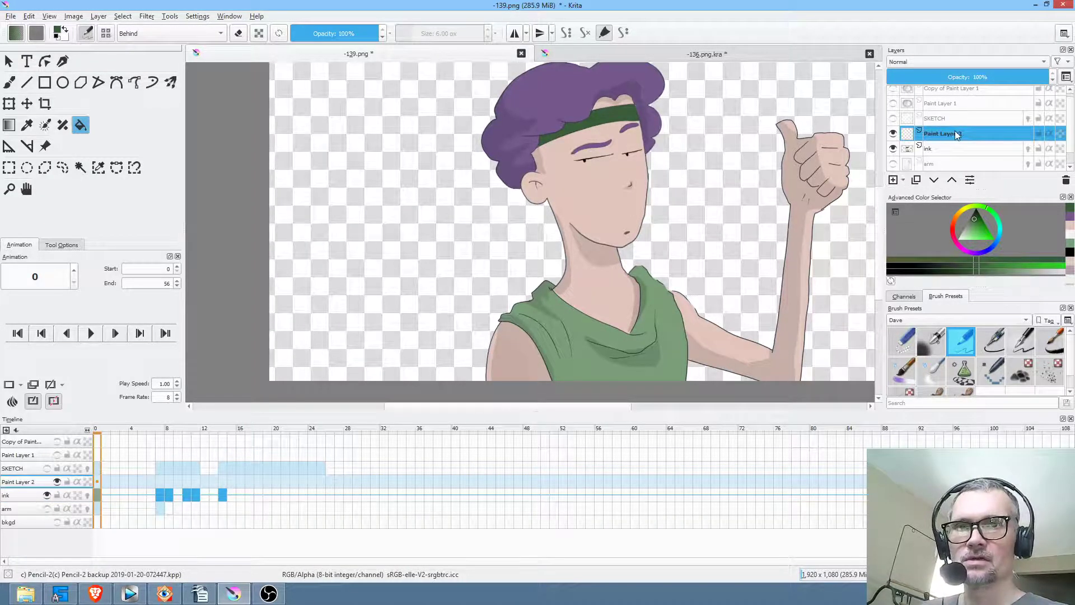
pyautogui.doubleClick(956, 134)
pyautogui.write('shd')
pyautogui.press('Return')
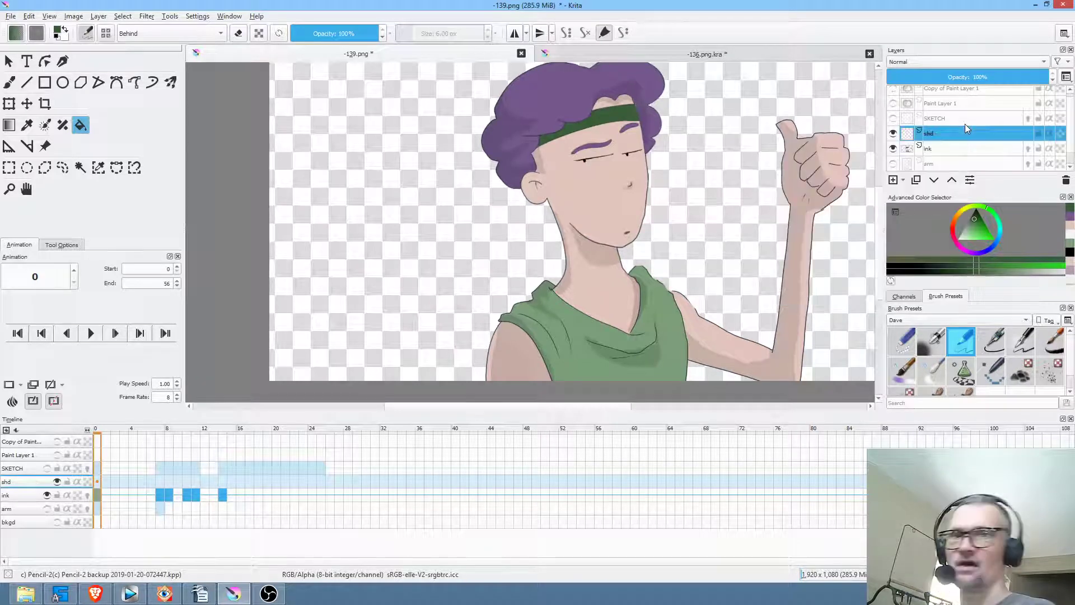
pyautogui.click(1048, 134)
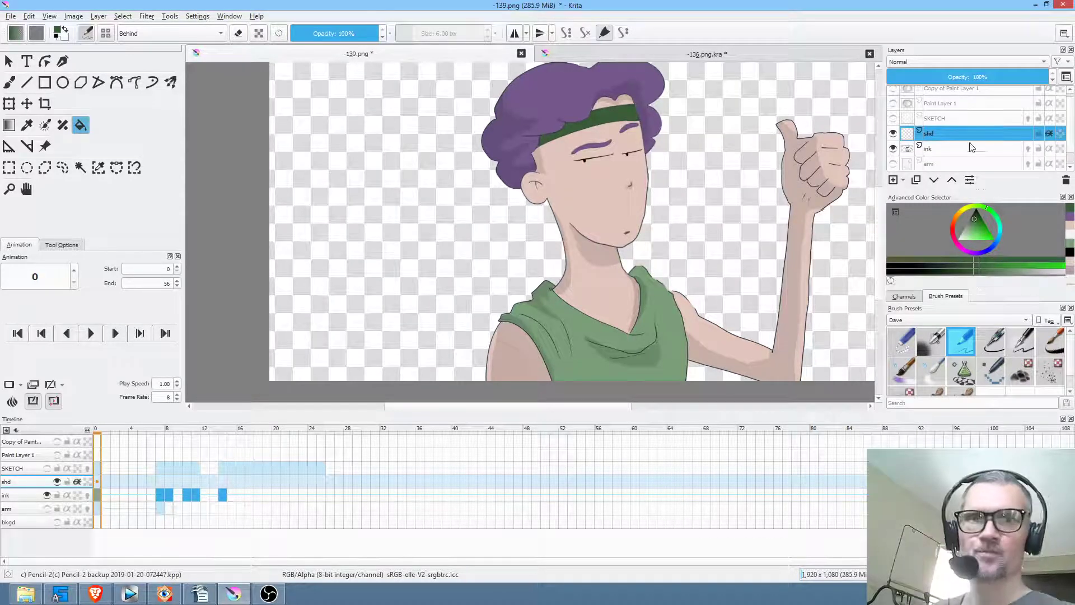
# Step: Duplicate the ink drawing from frame 8 onto frame 9 and show the SKETCH layer as a guide
pyautogui.click(971, 147)
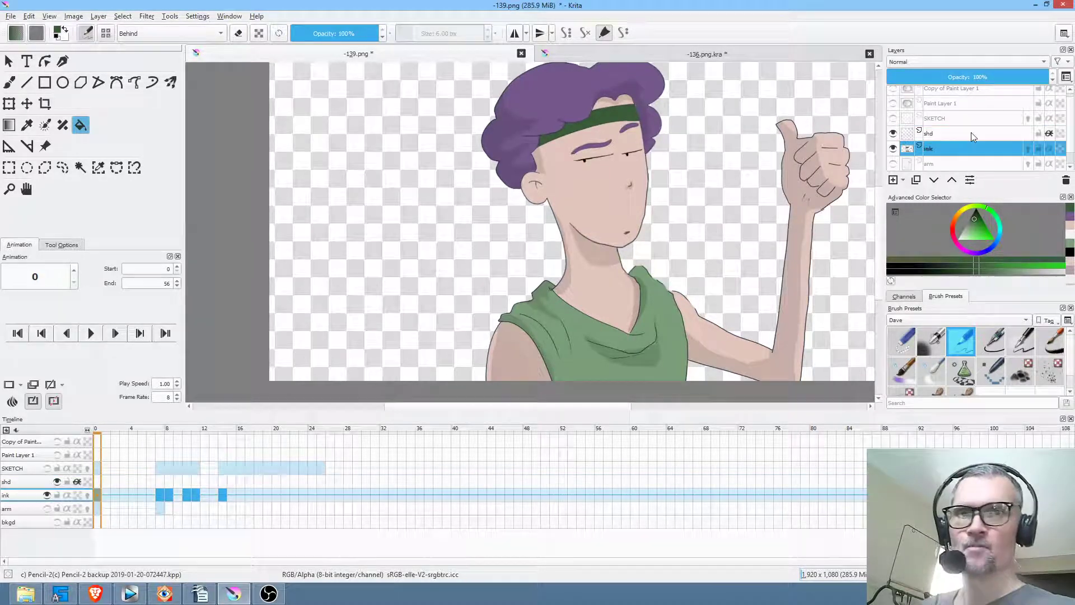
pyautogui.click(179, 496)
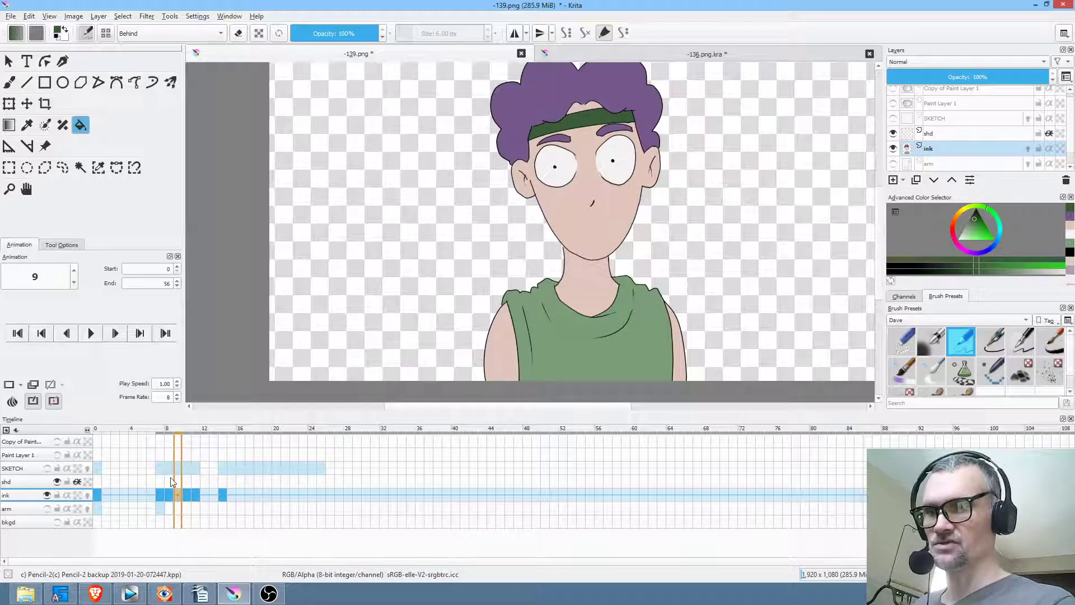
pyautogui.click(47, 469)
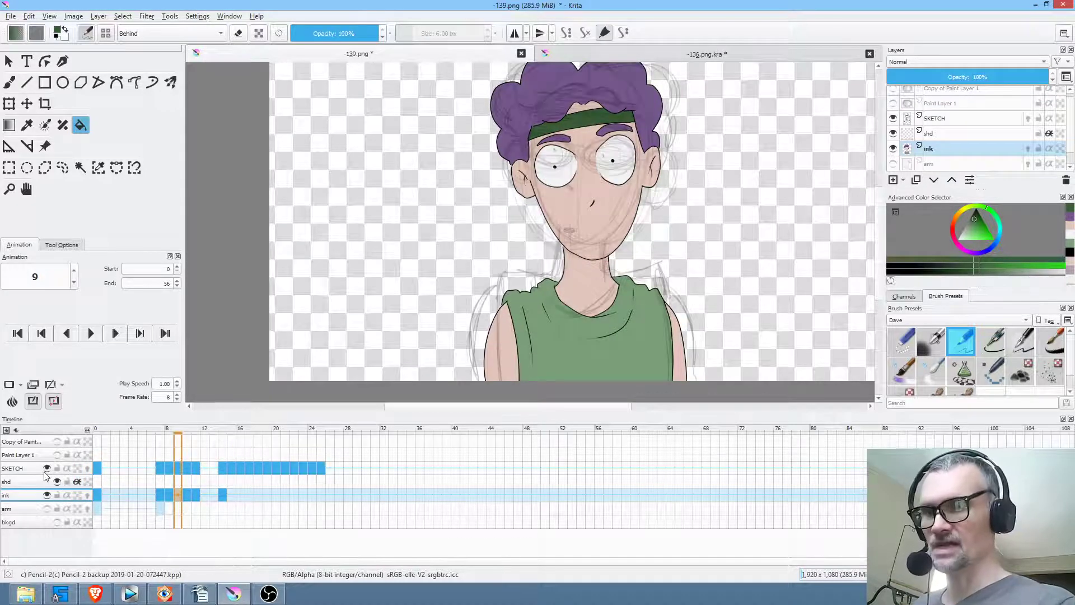
# Step: Liquify the shoulders and shirt of the ink drawing on frame 9 upward toward the sketch lines
pyautogui.hotkey('ctrl', 't')
pyautogui.rightClick(644, 304)
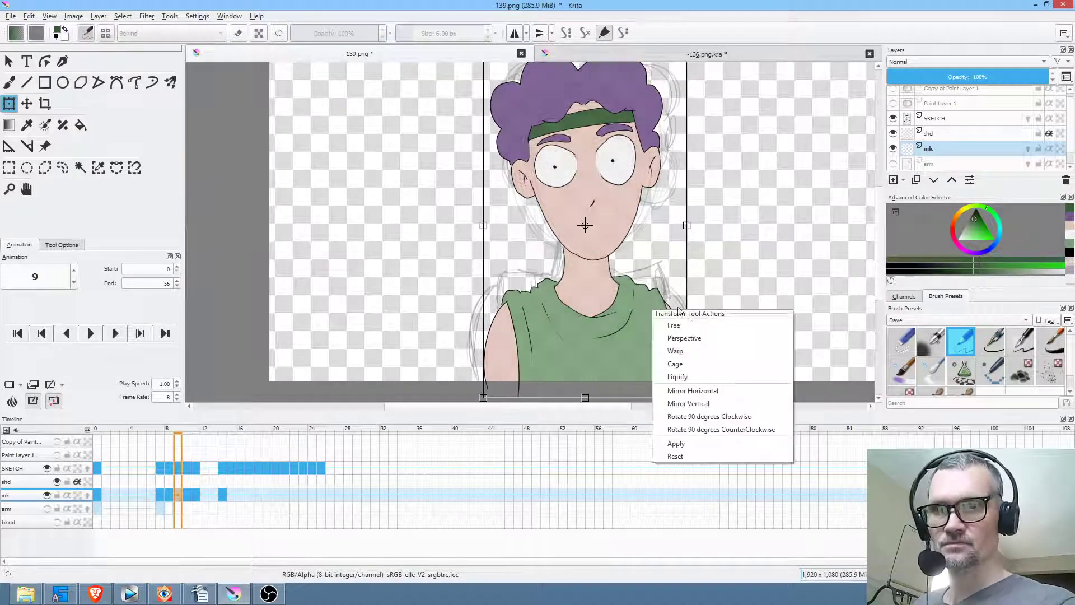
pyautogui.click(711, 377)
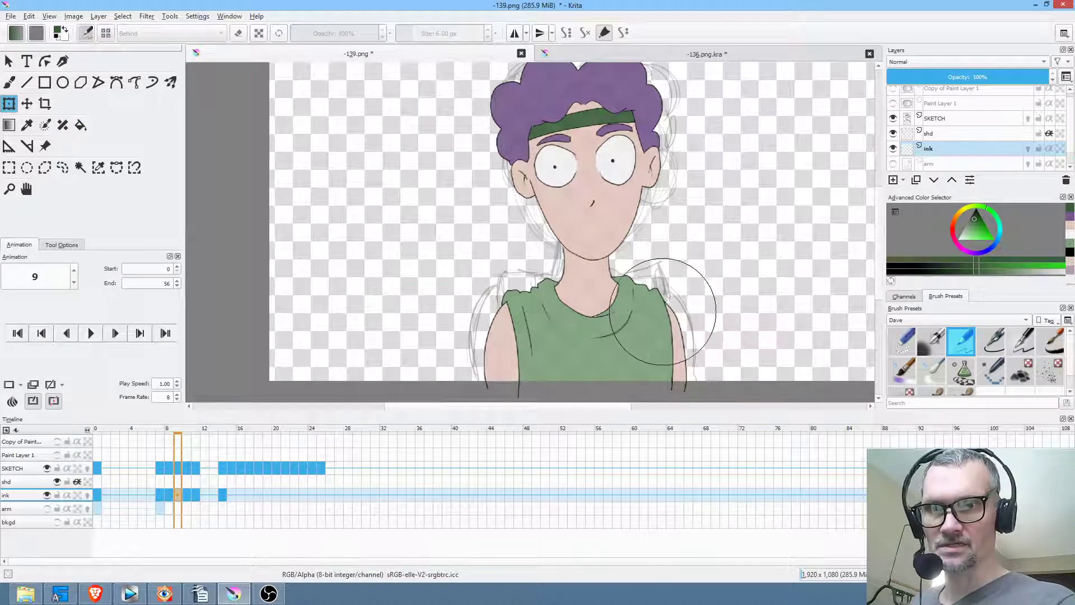
pyautogui.moveTo(661, 311); pyautogui.dragTo(665, 300)
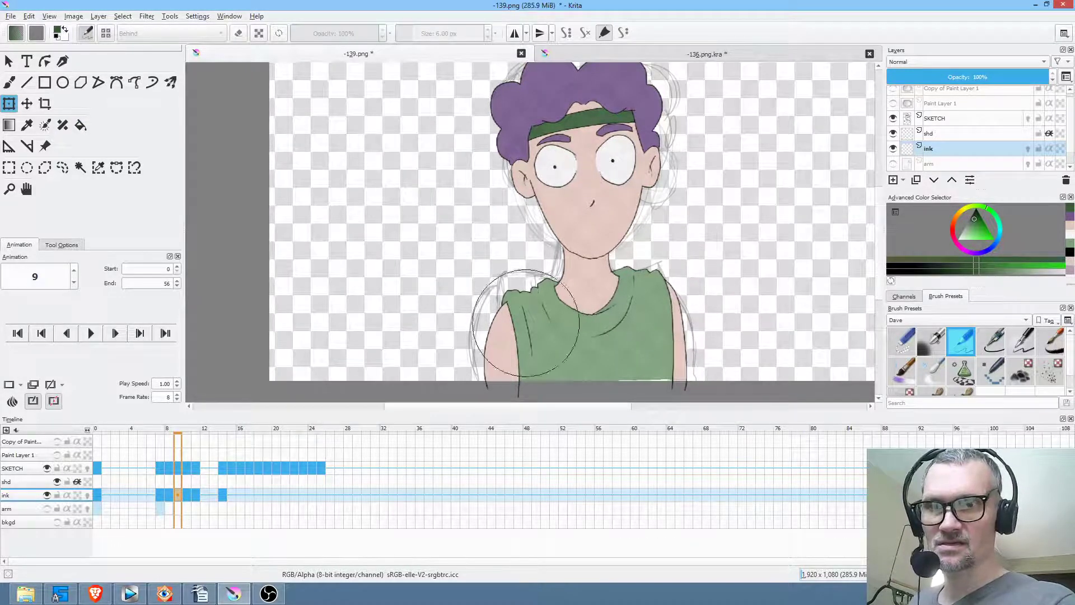
pyautogui.moveTo(512, 313); pyautogui.dragTo(507, 302)
pyautogui.moveTo(521, 381)
pyautogui.mouseDown()
pyautogui.moveTo(656, 387)
pyautogui.moveTo(658, 357)
pyautogui.mouseUp()
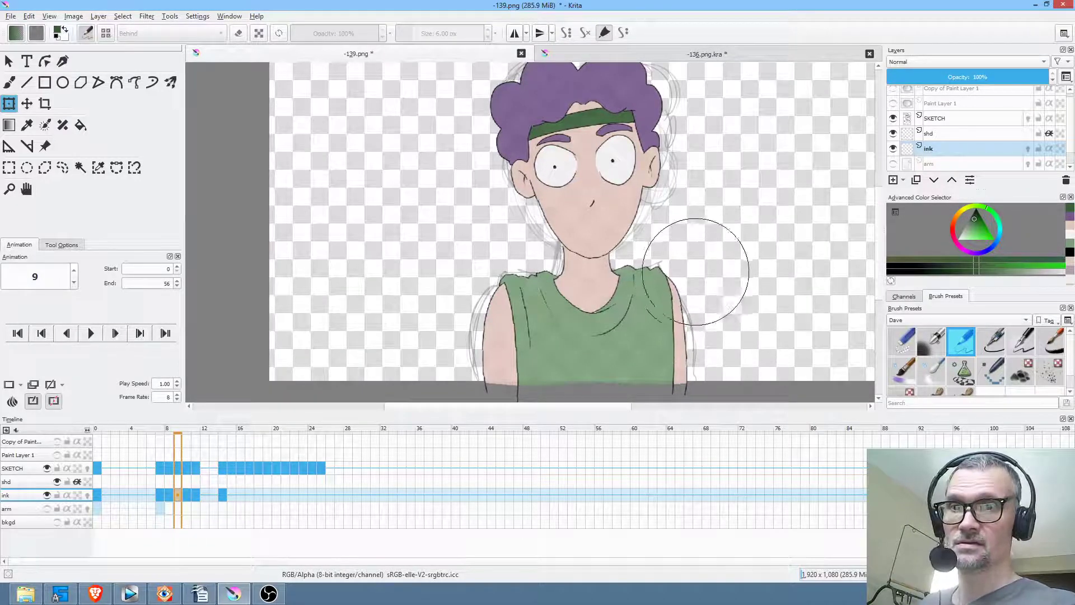
pyautogui.press('Return')
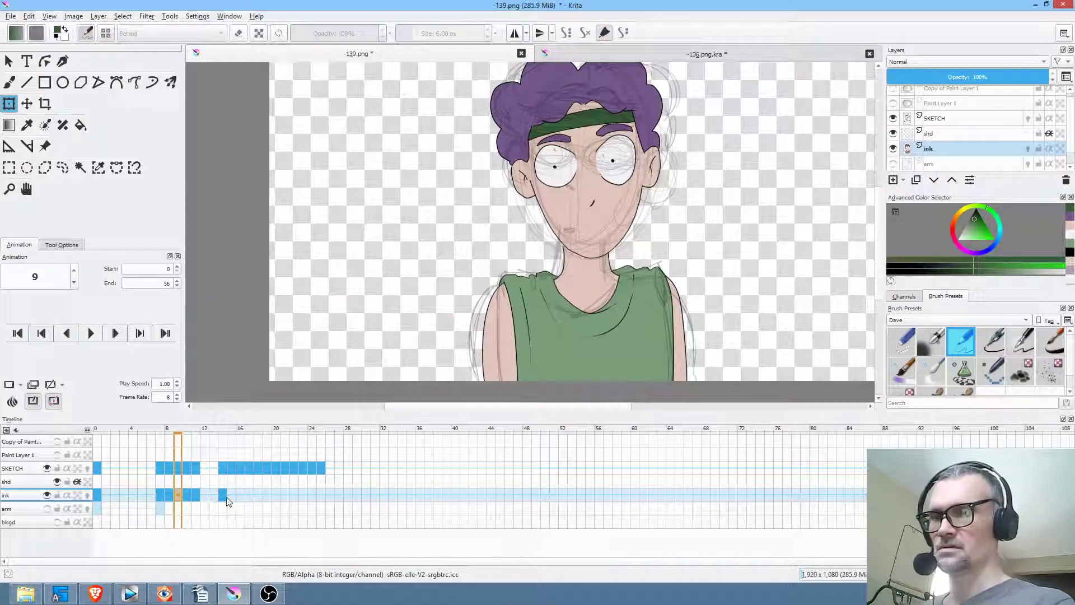
# Step: Return to frame 0 and save the PNG image with its alpha channel, also saving it as a Krita file
pyautogui.click(223, 434)
pyautogui.moveTo(223, 433)
pyautogui.mouseDown()
pyautogui.moveTo(311, 435)
pyautogui.moveTo(97, 442)
pyautogui.mouseUp()
pyautogui.scroll(1, 542, 242)
pyautogui.scroll(-3, 542, 242)
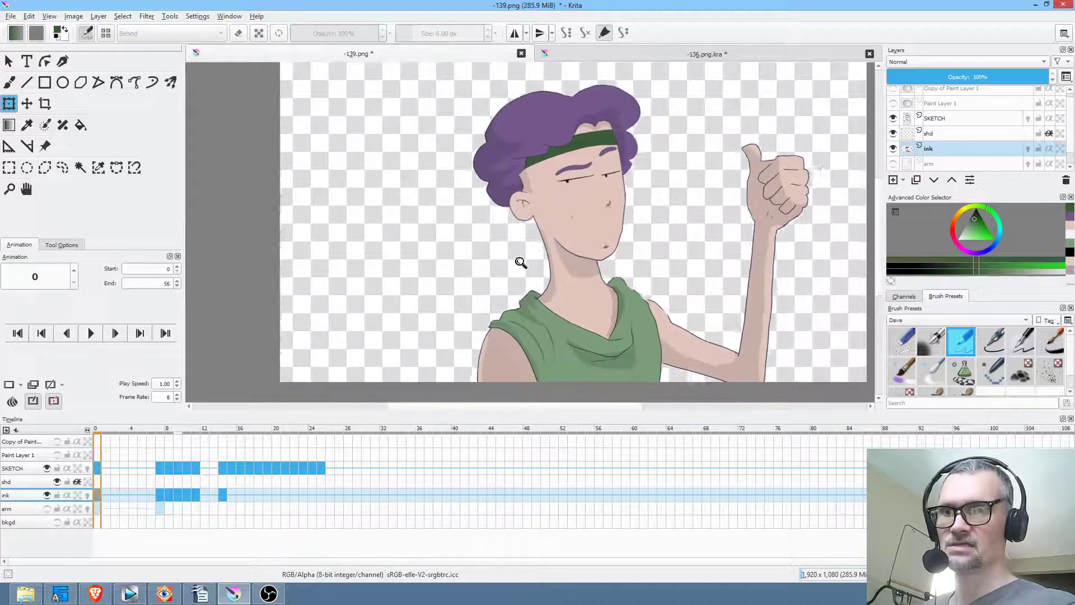
pyautogui.hotkey('ctrl', 's')
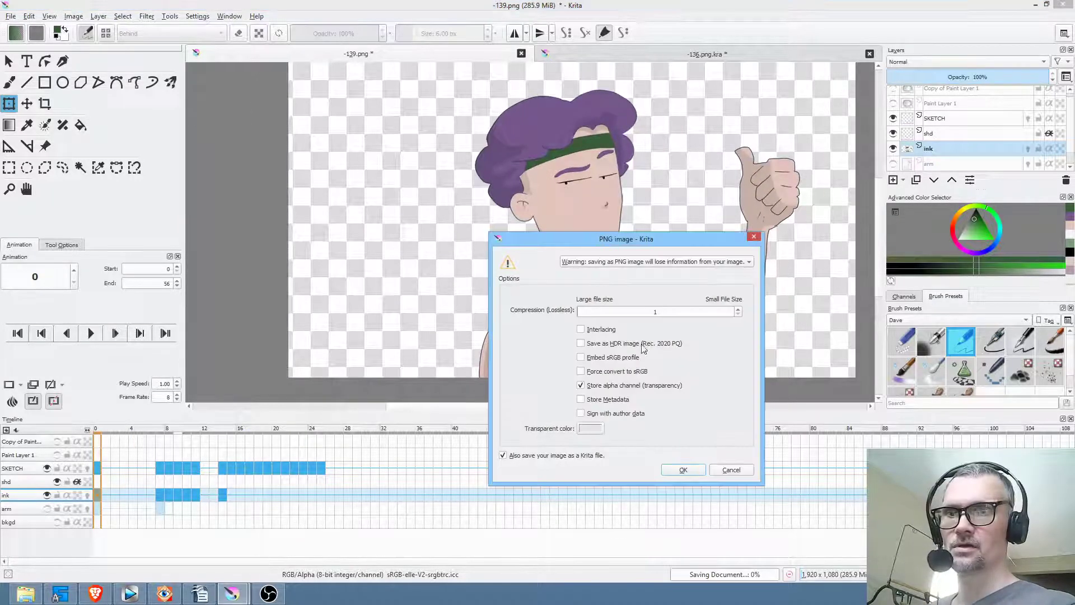
pyautogui.click(684, 469)
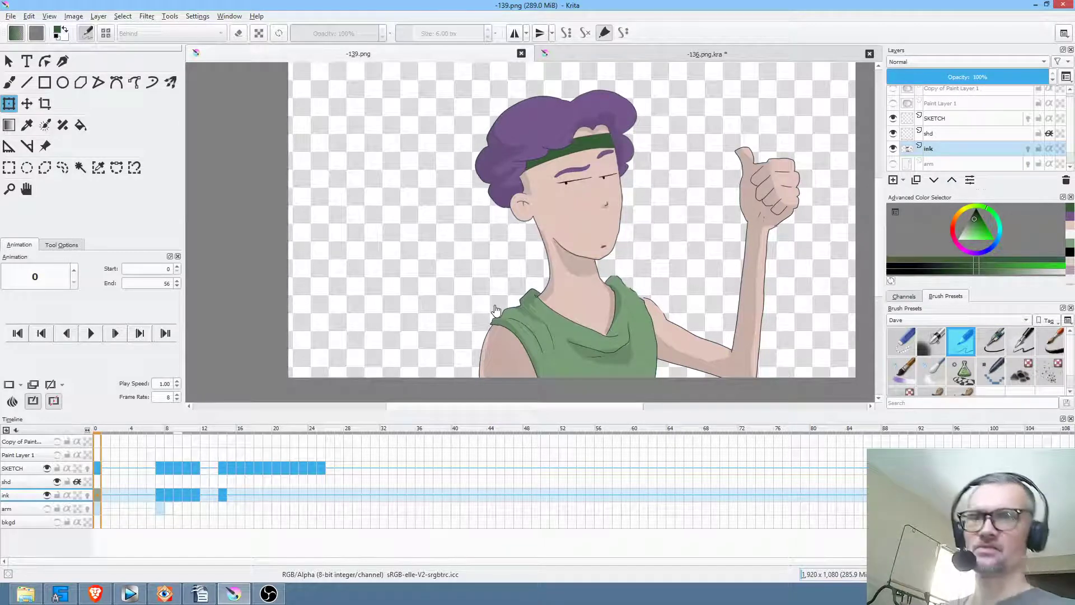
pyautogui.moveTo(710, 212); pyautogui.dragTo(665, 218)
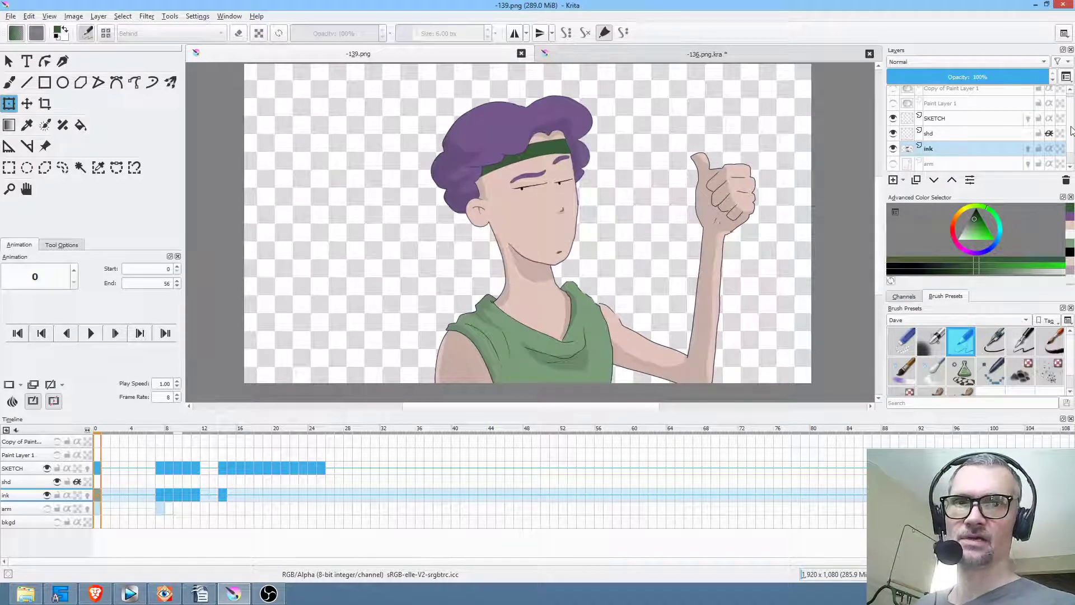
# Step: Check the character against the bkgd layer, leaving that layer hidden
pyautogui.scroll(-1, 1071, 155)
pyautogui.click(893, 163)
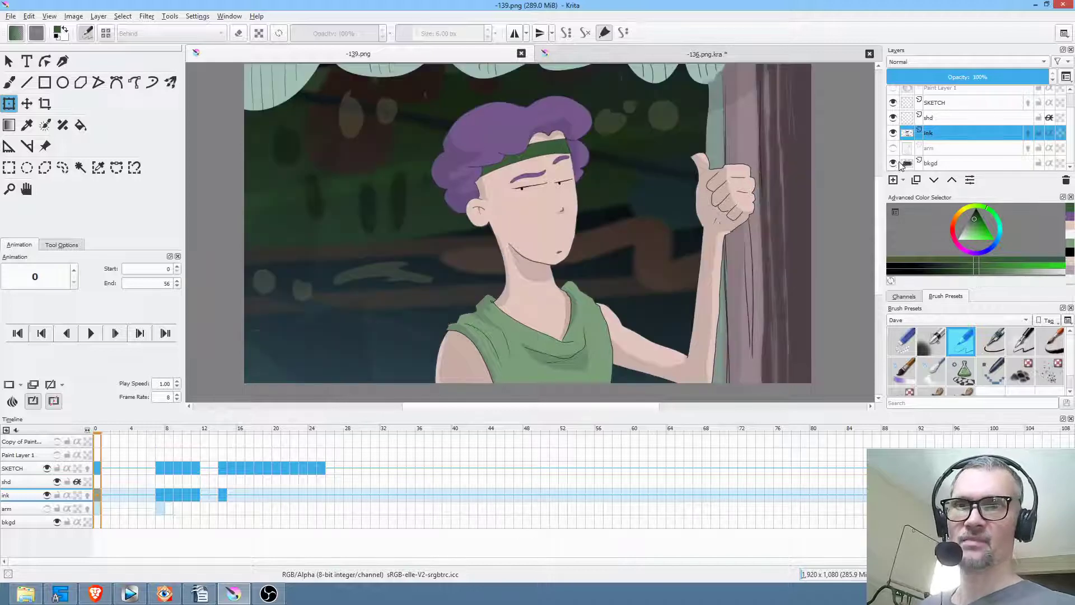
pyautogui.click(893, 163)
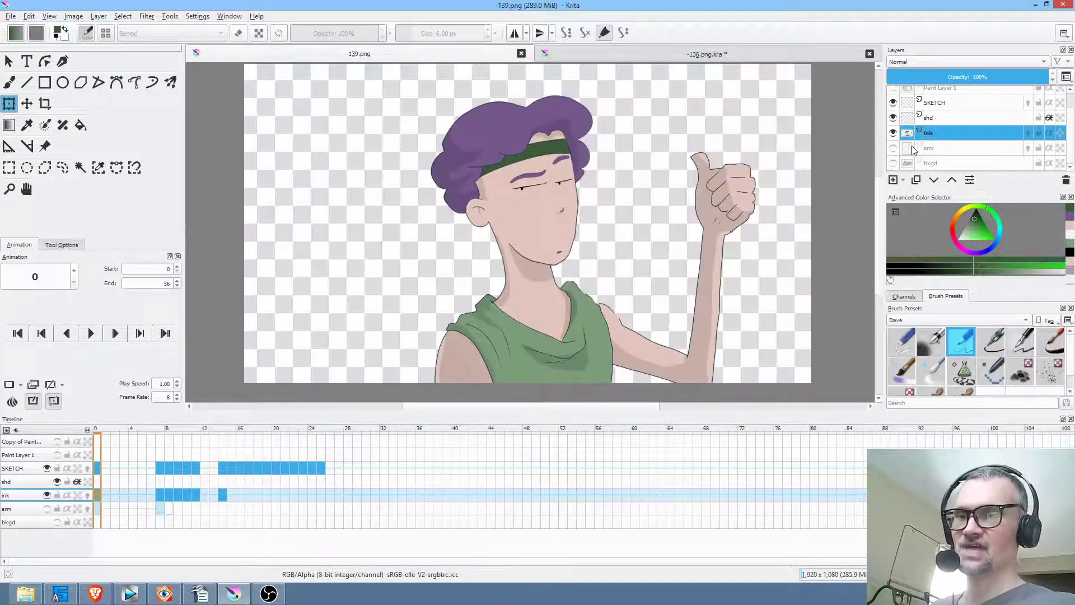
# Step: Hide the SKETCH layer and play back the animation with and without the sketch lines
pyautogui.press('space')
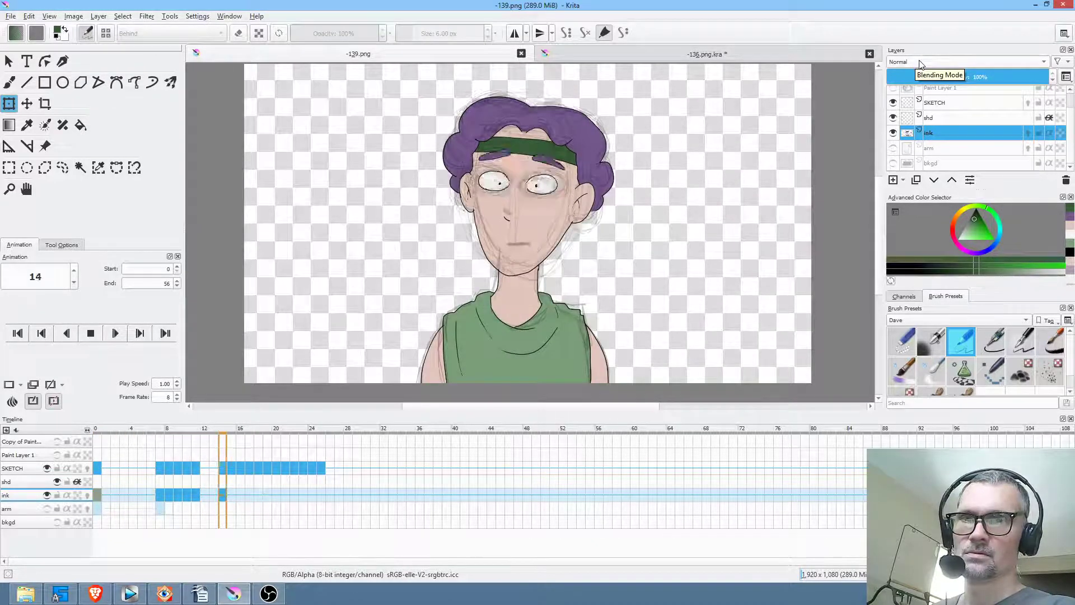
pyautogui.press('space')
pyautogui.click(892, 102)
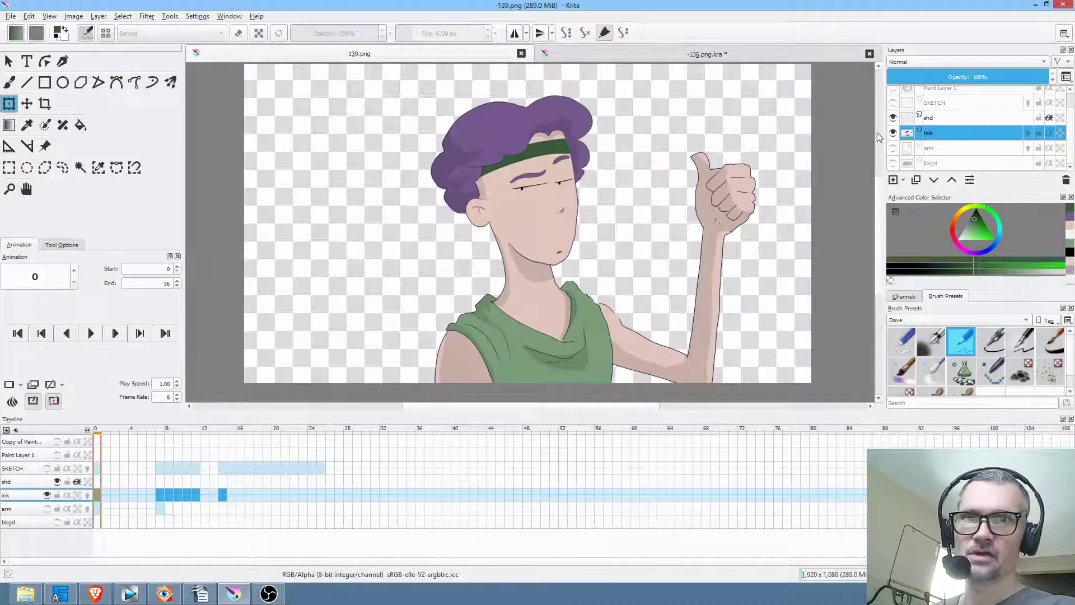
pyautogui.press('space')
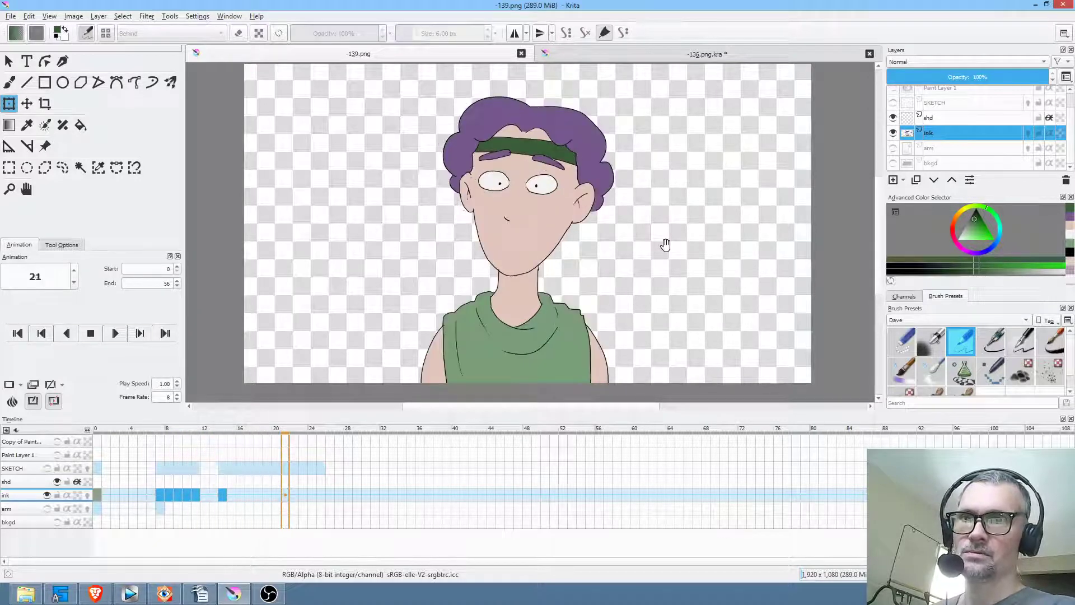
pyautogui.press('space')
pyautogui.press('space')
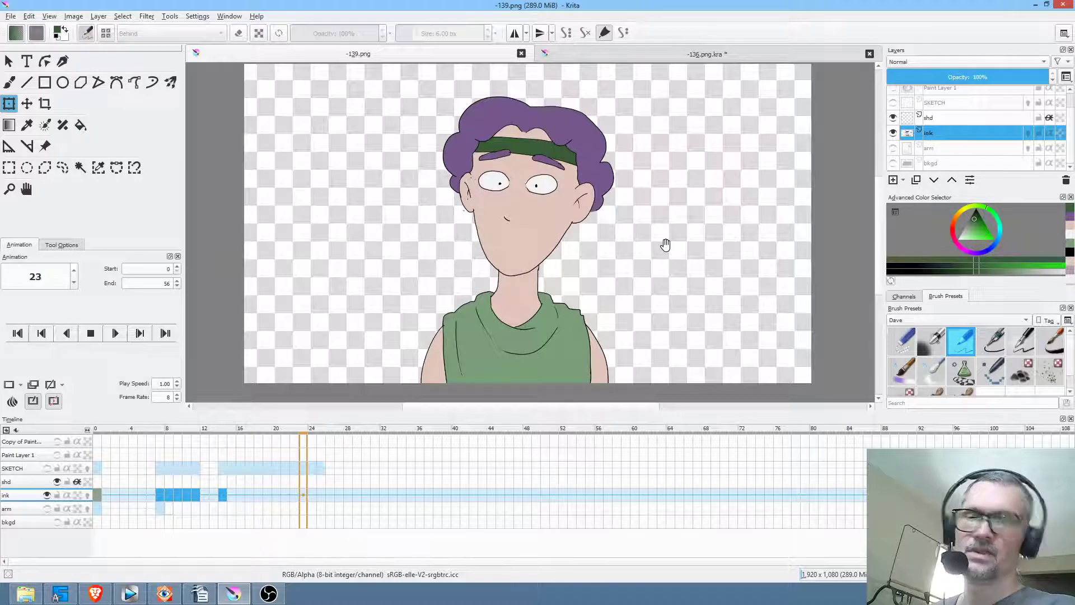
pyautogui.press('space')
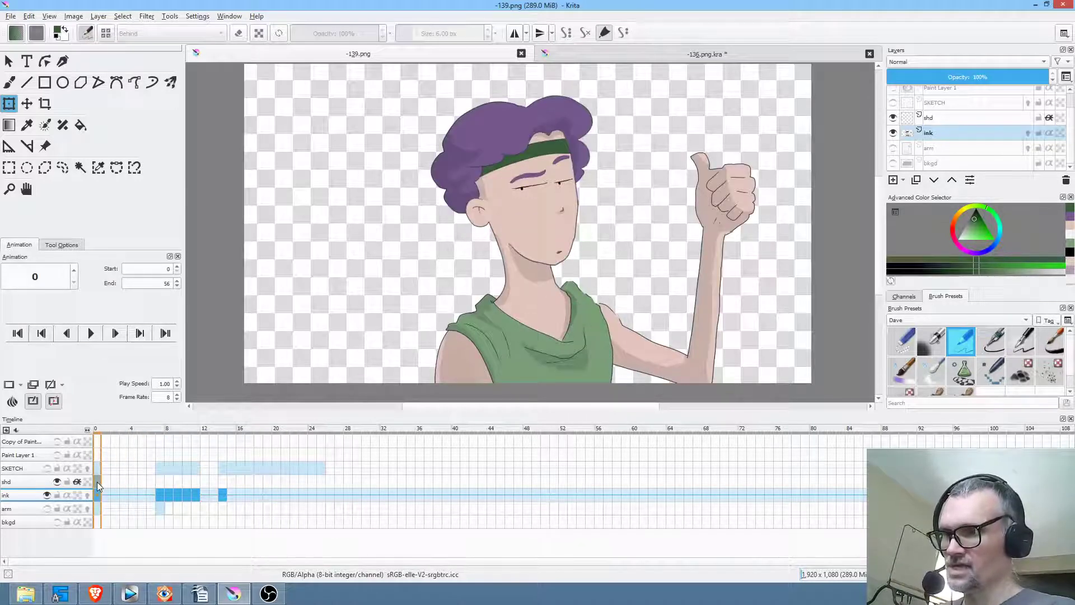
# Step: Add blank frames at frames 0 and 7 of the shd layer and select that layer on frame 7
pyautogui.click(160, 482)
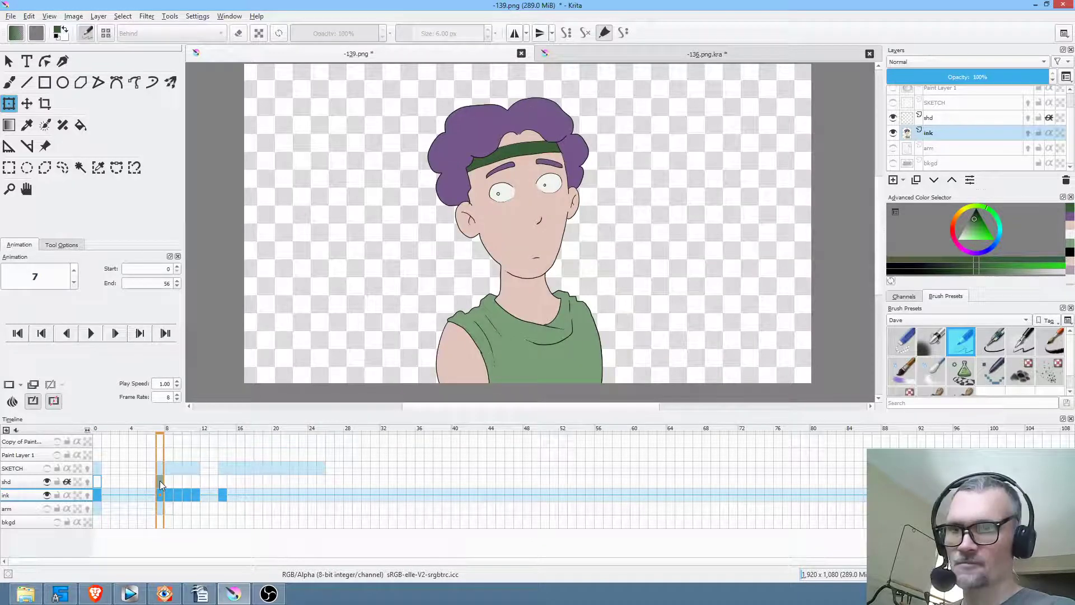
pyautogui.click(170, 482)
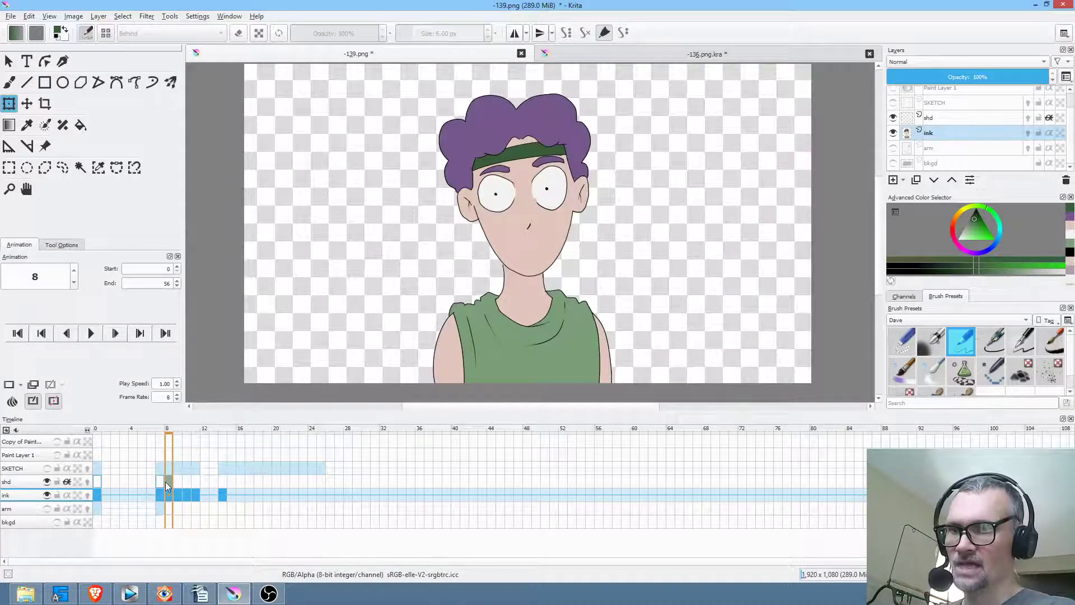
pyautogui.click(158, 481)
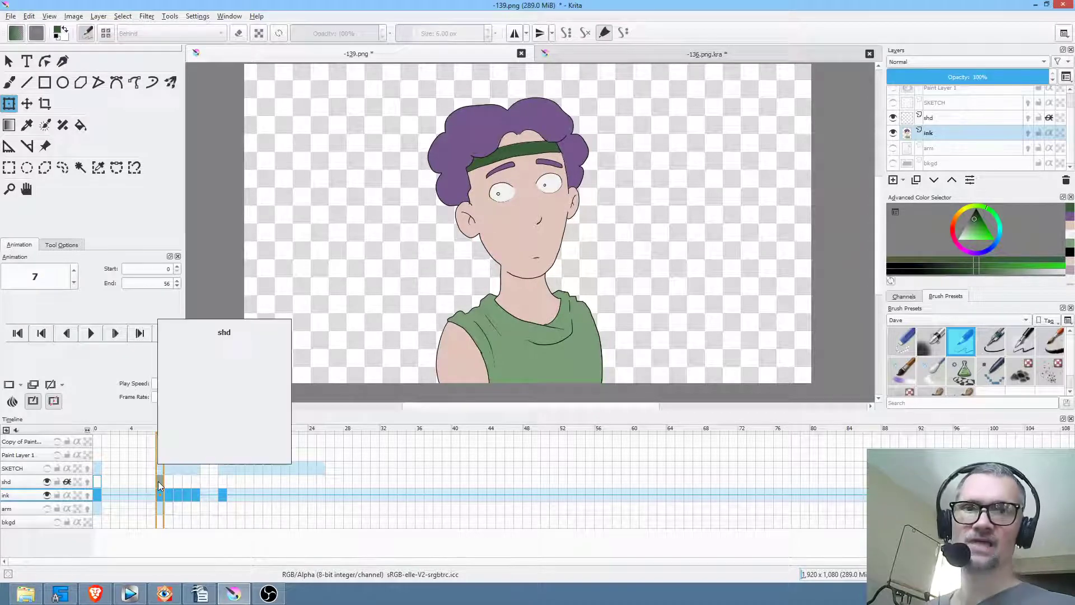
pyautogui.click(960, 118)
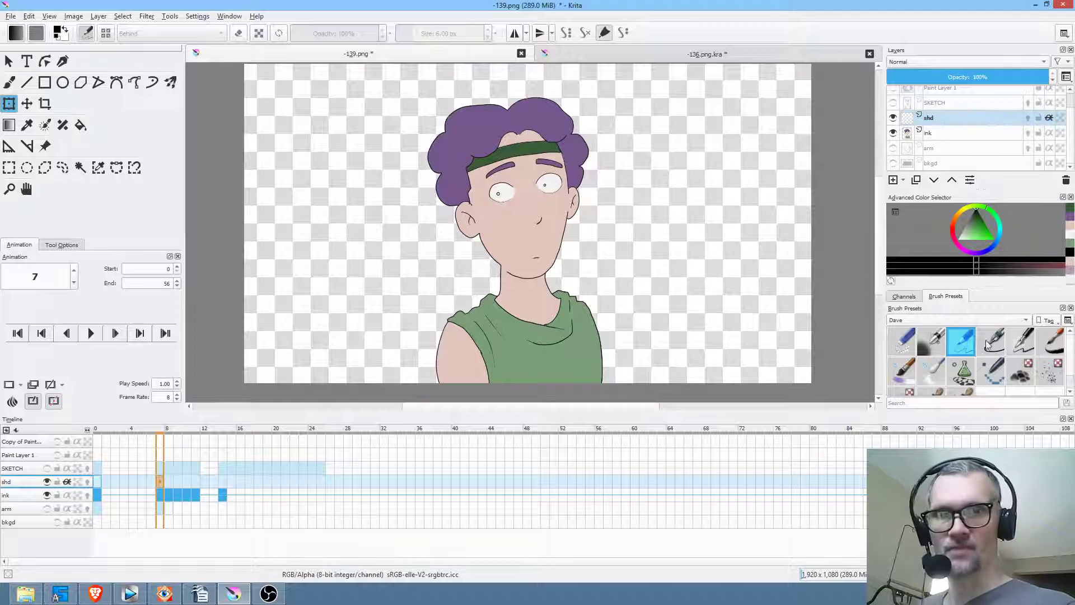
# Step: Paint black shadow shapes along the lower edge of the hair on frame 7 using the Freehand Path tool in Normal blending mode
pyautogui.click(134, 83)
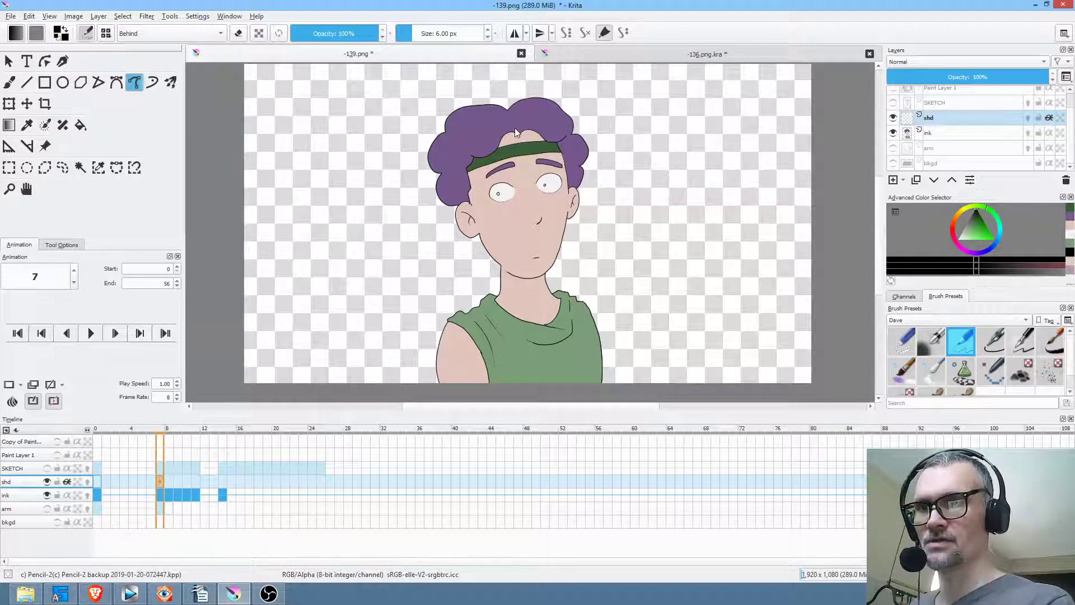
pyautogui.click(174, 37)
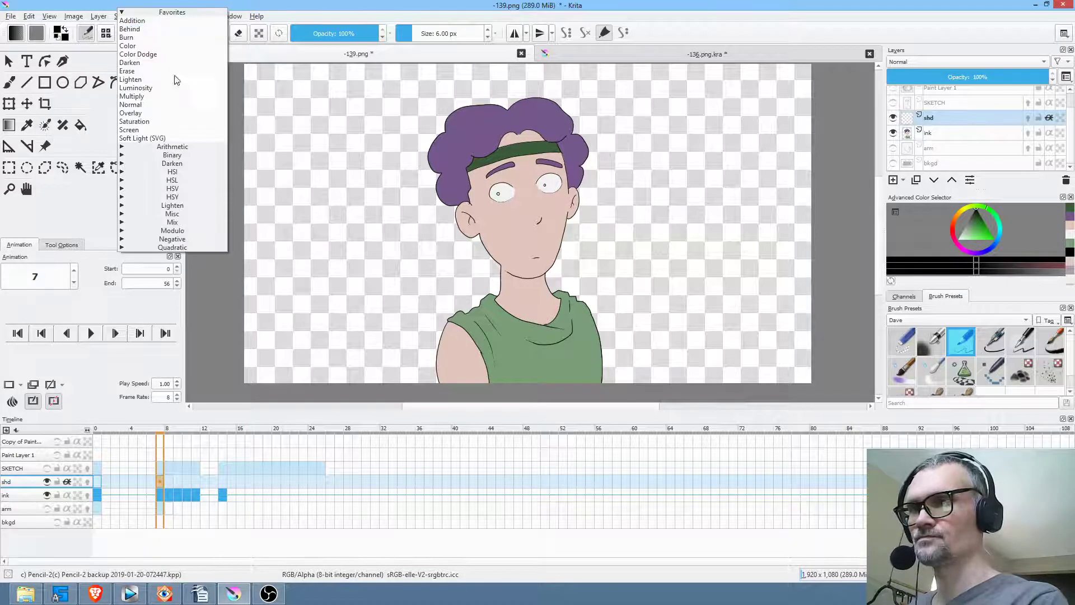
pyautogui.click(174, 100)
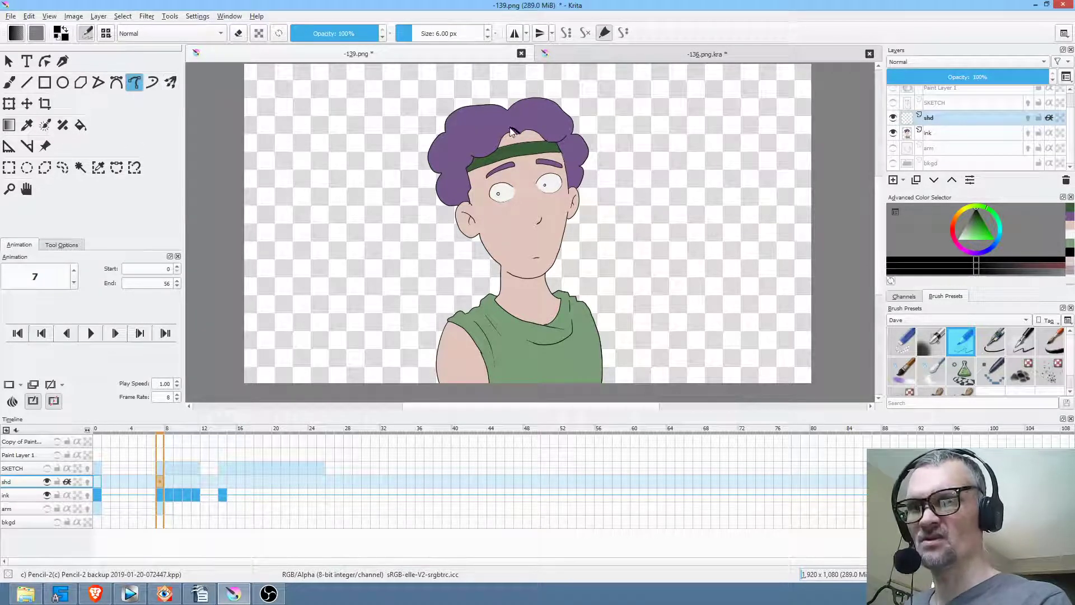
pyautogui.moveTo(505, 145)
pyautogui.mouseDown()
pyautogui.moveTo(516, 136)
pyautogui.moveTo(468, 158)
pyautogui.mouseUp()
pyautogui.moveTo(463, 195); pyautogui.dragTo(486, 159)
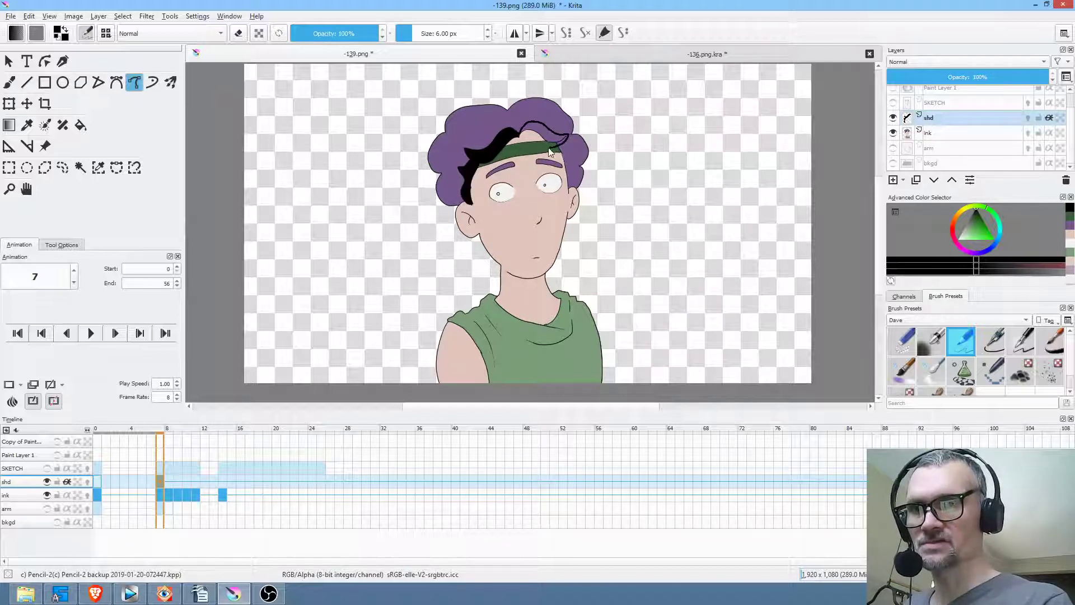
pyautogui.moveTo(523, 139); pyautogui.dragTo(525, 141)
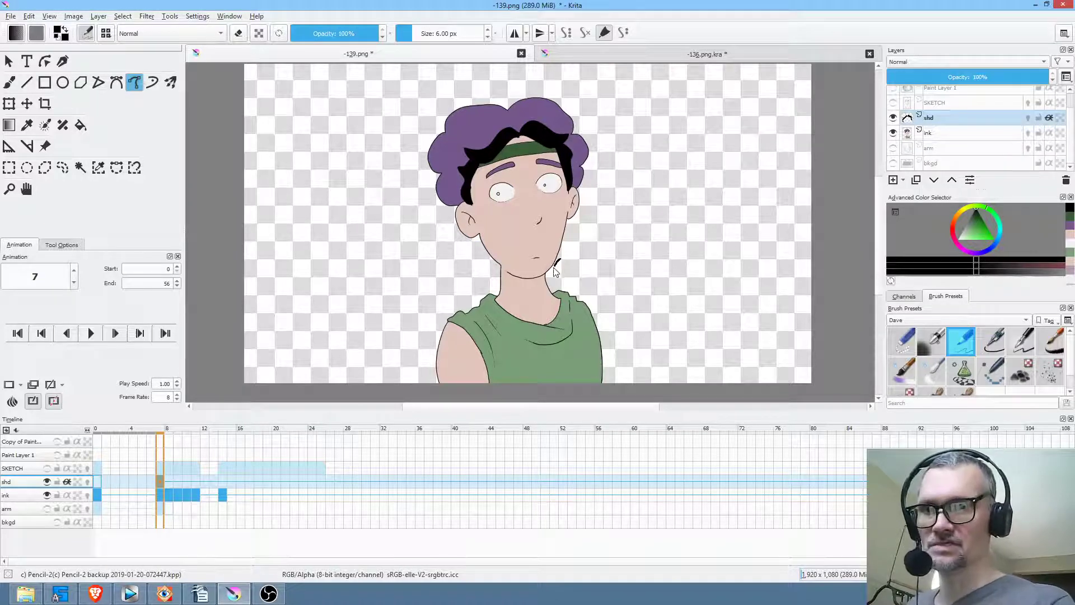
# Step: Paint black shadows under the chin, in the shirt folds and inside the ears on frame 7
pyautogui.moveTo(534, 283)
pyautogui.mouseDown()
pyautogui.moveTo(496, 263)
pyautogui.moveTo(503, 289)
pyautogui.moveTo(544, 289)
pyautogui.mouseUp()
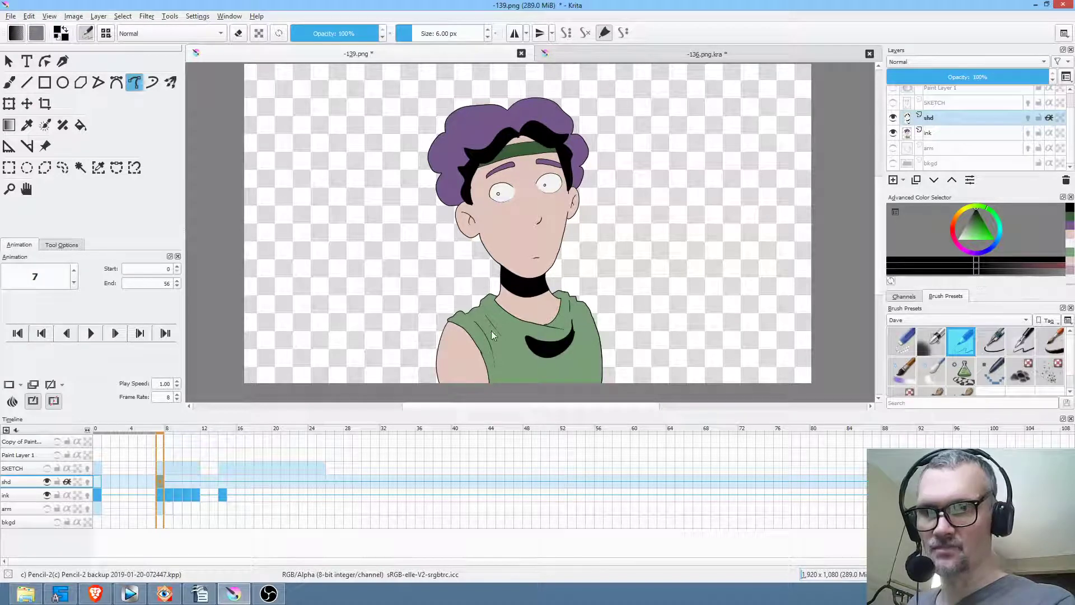
pyautogui.moveTo(494, 385); pyautogui.dragTo(493, 384)
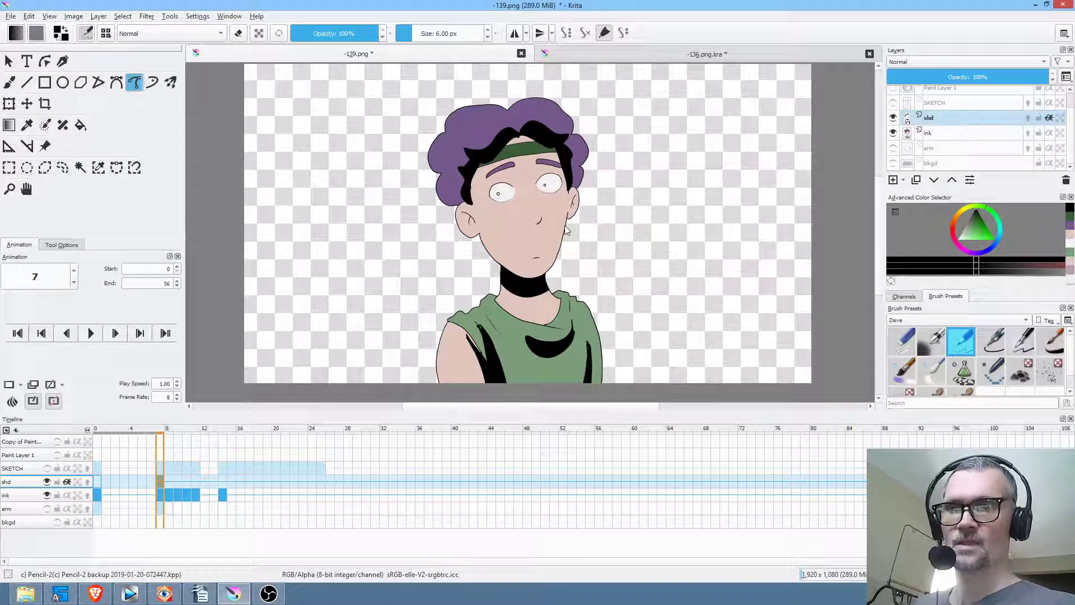
pyautogui.moveTo(489, 317); pyautogui.dragTo(485, 302)
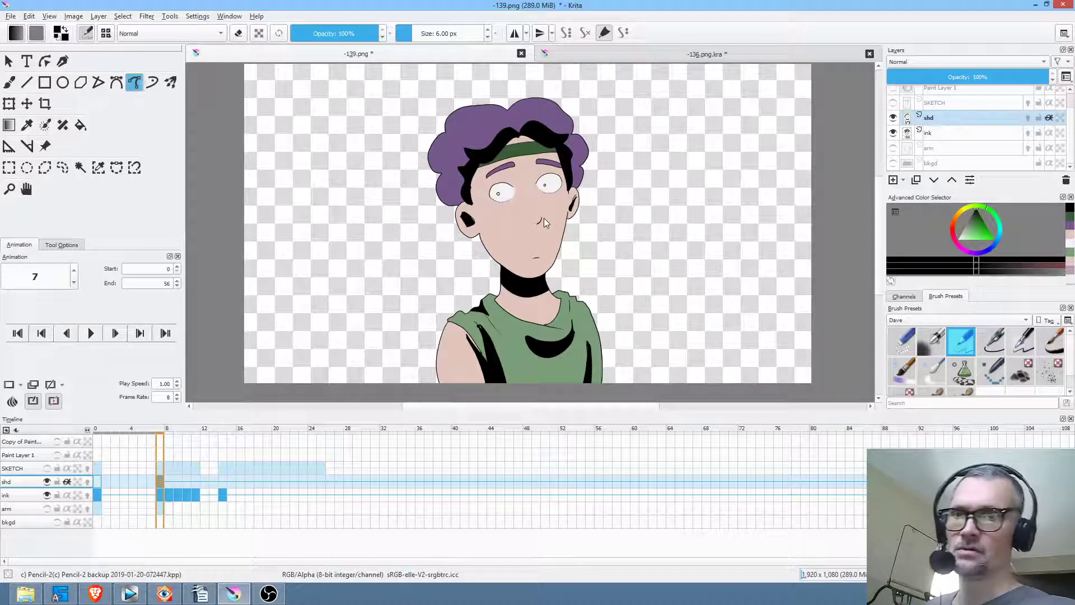
# Step: Set the shd layer's opacity to 16% and compare the shading on frame 7 with frame 0
pyautogui.moveTo(1025, 77)
pyautogui.mouseDown()
pyautogui.moveTo(895, 78)
pyautogui.moveTo(913, 80)
pyautogui.mouseUp()
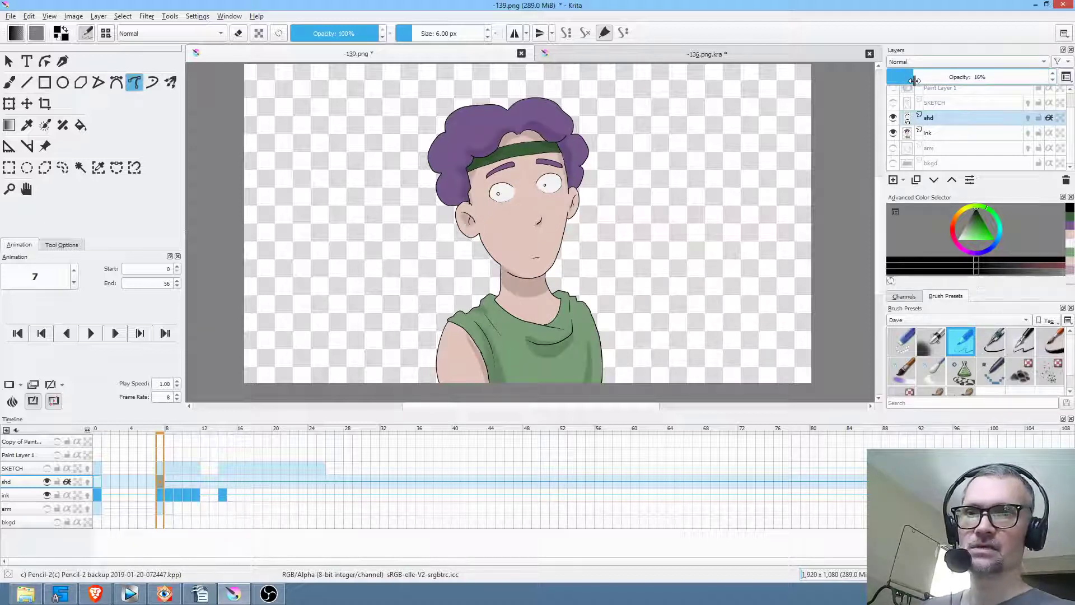
pyautogui.click(97, 494)
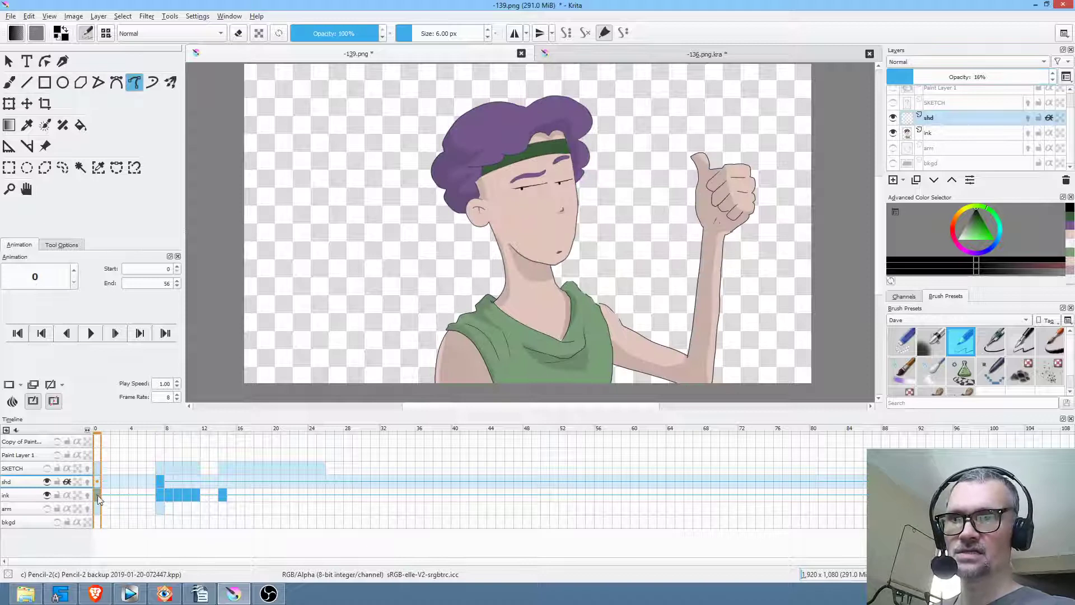
pyautogui.click(159, 495)
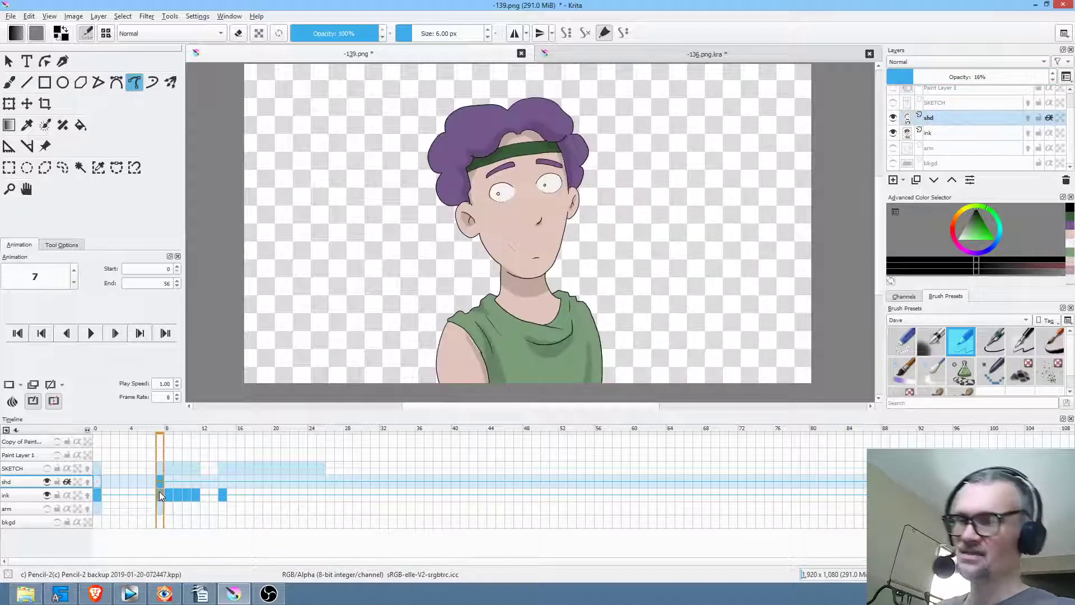
# Step: Duplicate the shading from frame 7 onto frame 8 and liquify it to fit that frame's drawing
pyautogui.click(171, 495)
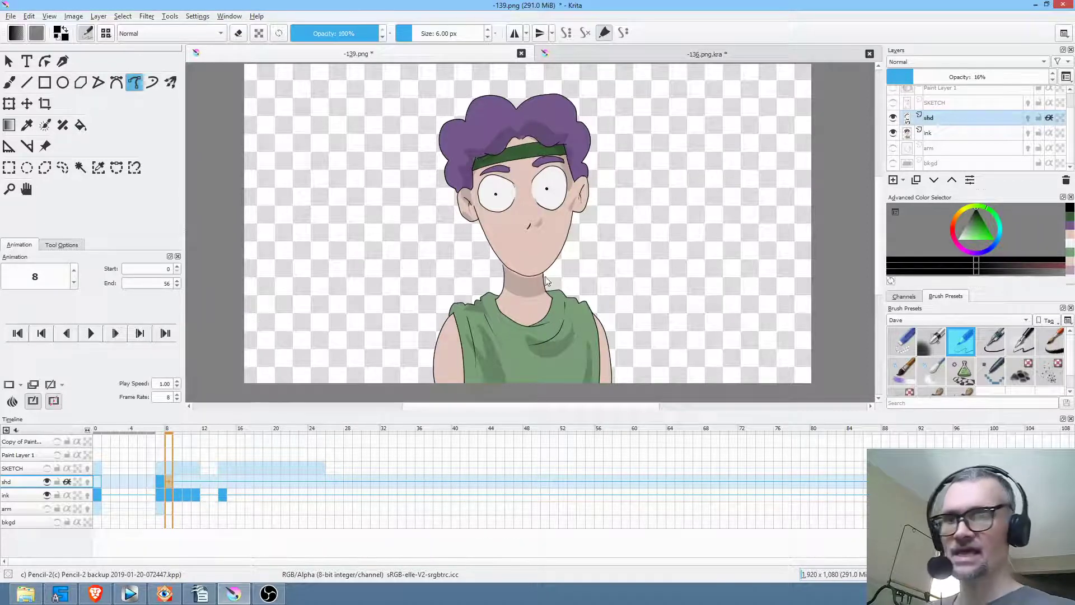
pyautogui.hotkey('ctrl', 't')
pyautogui.rightClick(575, 306)
pyautogui.click(634, 374)
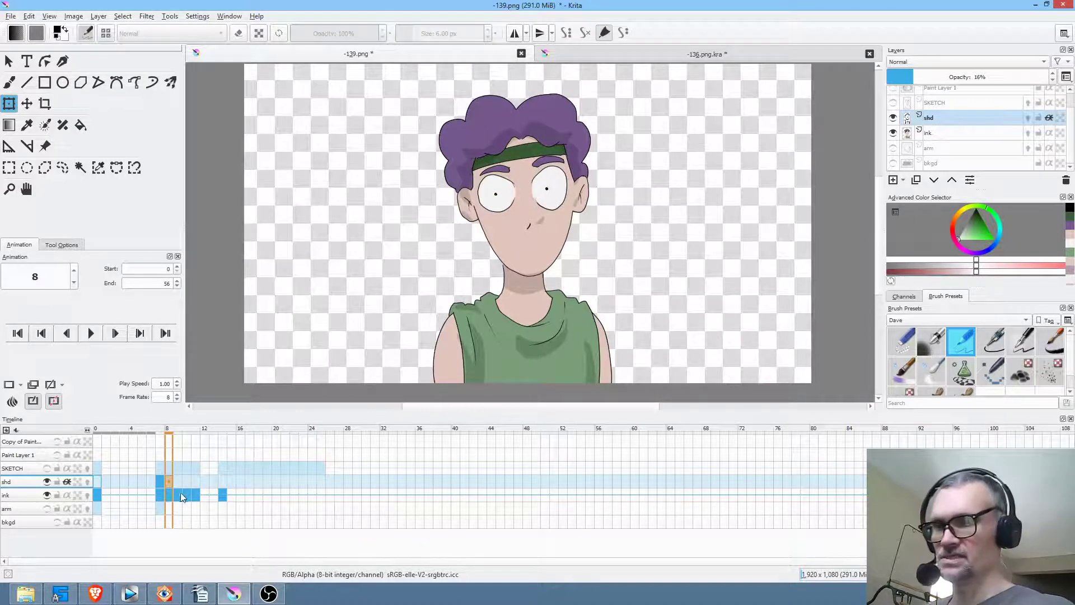
# Step: Duplicate the shading onto frame 9 and liquify the nose shadow to fit the nose line
pyautogui.click(178, 483)
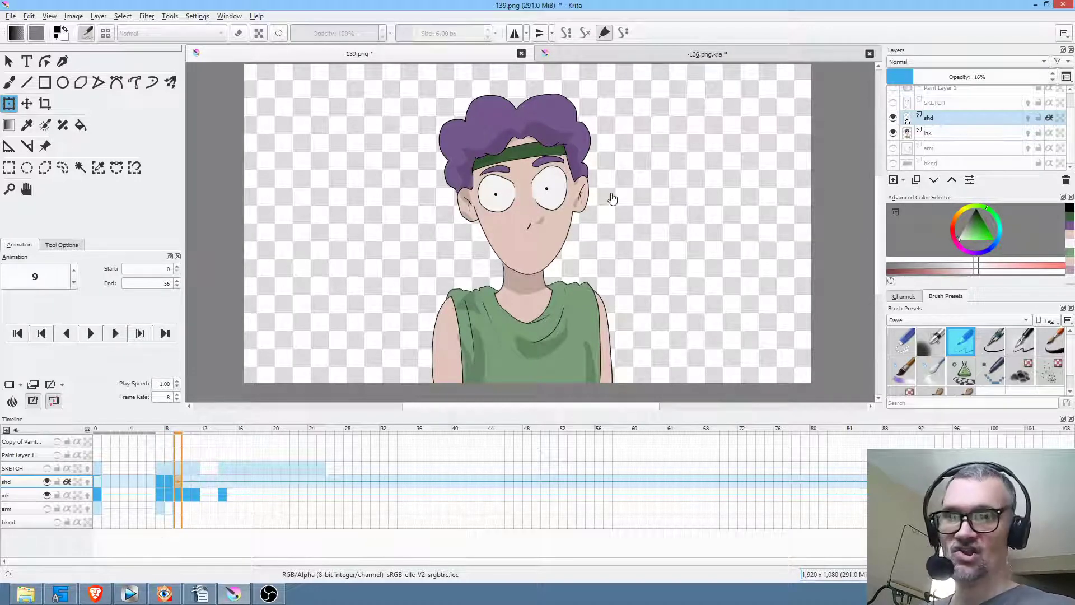
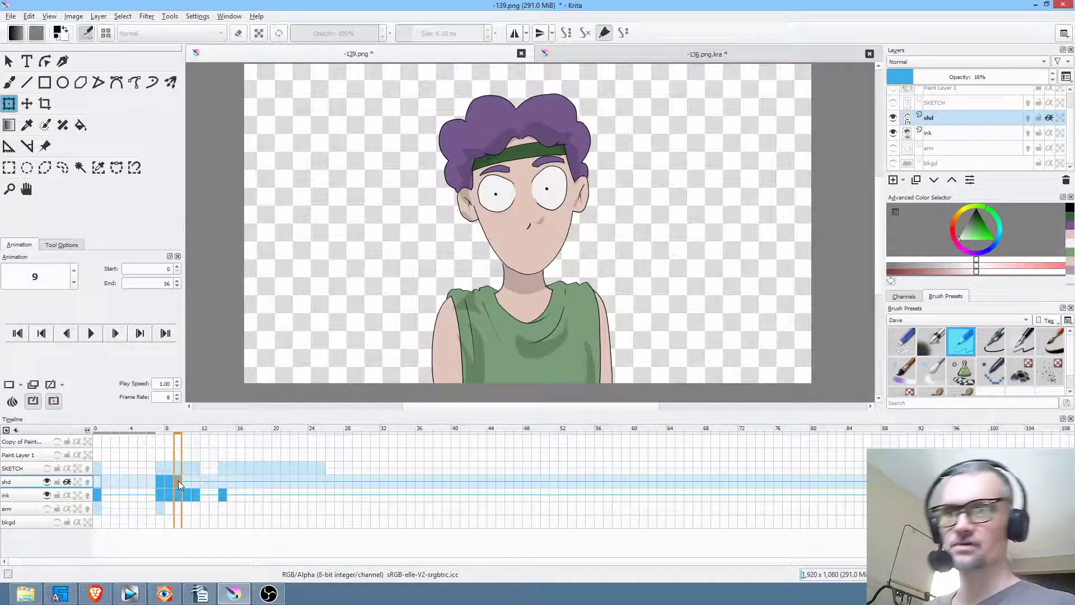
pyautogui.moveTo(543, 184); pyautogui.dragTo(542, 230)
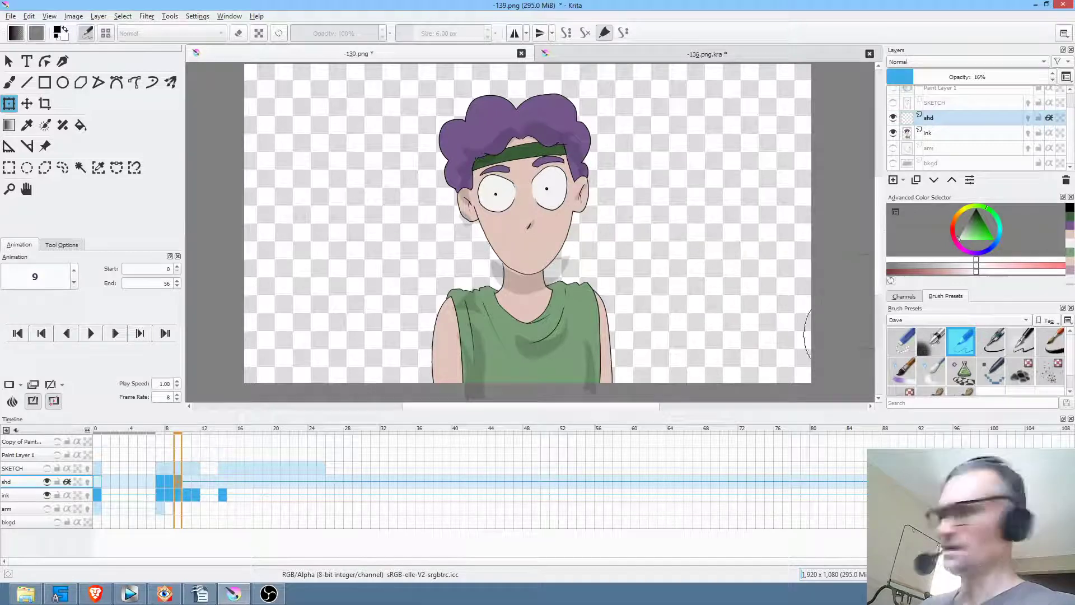
# Step: Erase the shirt shadows from the shd layer on frame 9 using the Freehand Path tool in eraser mode
pyautogui.click(134, 82)
pyautogui.press('e')
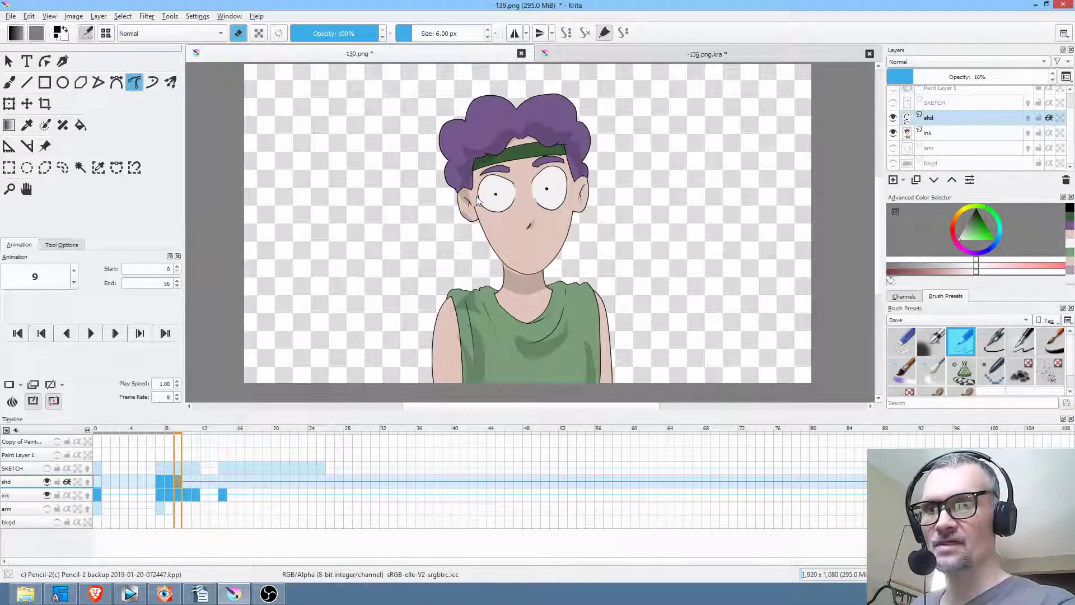
pyautogui.click(653, 319)
pyautogui.press('Escape')
pyautogui.press('Delete')
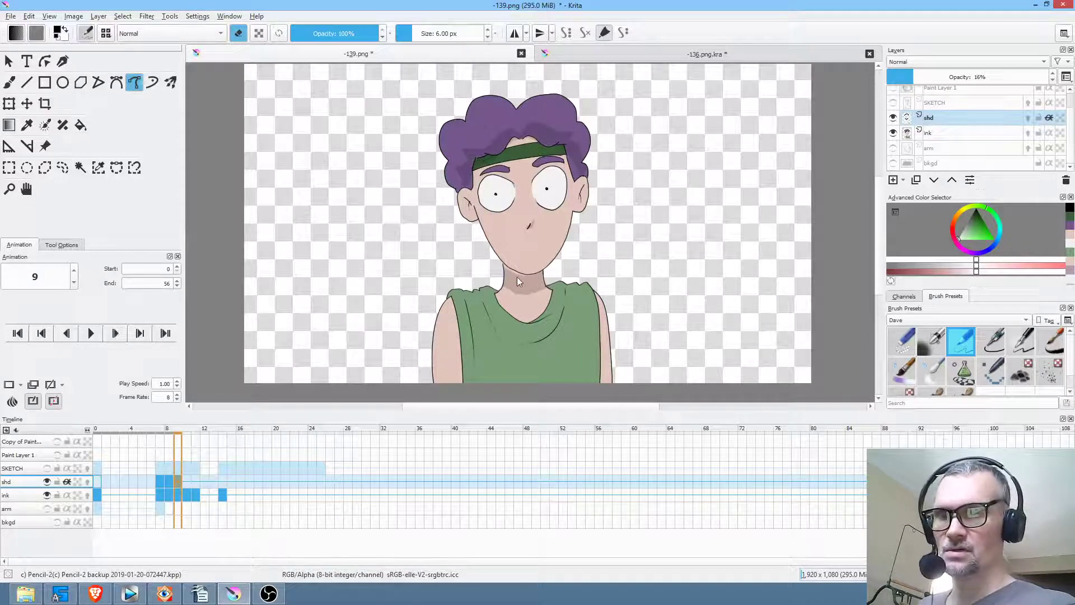
# Step: Liquify the neck shadow on frame 9 to fit beneath the chin and apply the transform
pyautogui.hotkey('ctrl', 't')
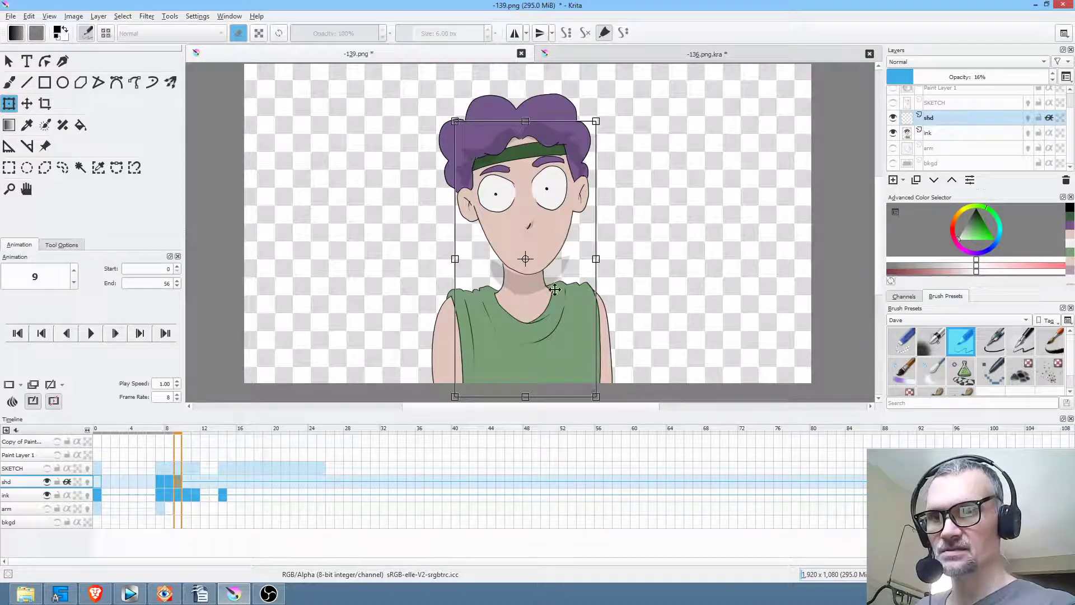
pyautogui.click(551, 356)
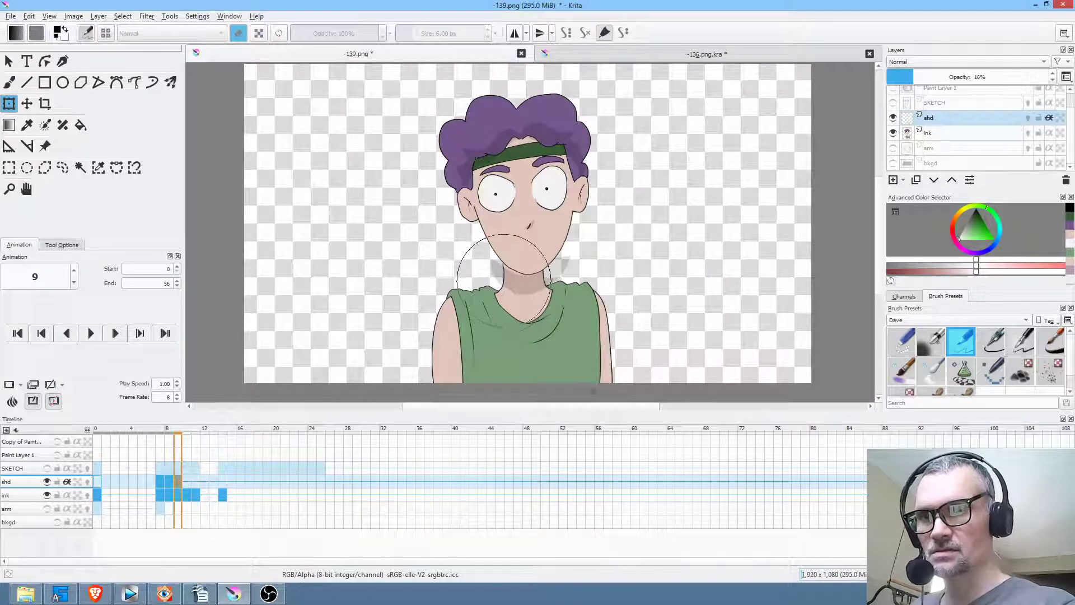
pyautogui.press('Return')
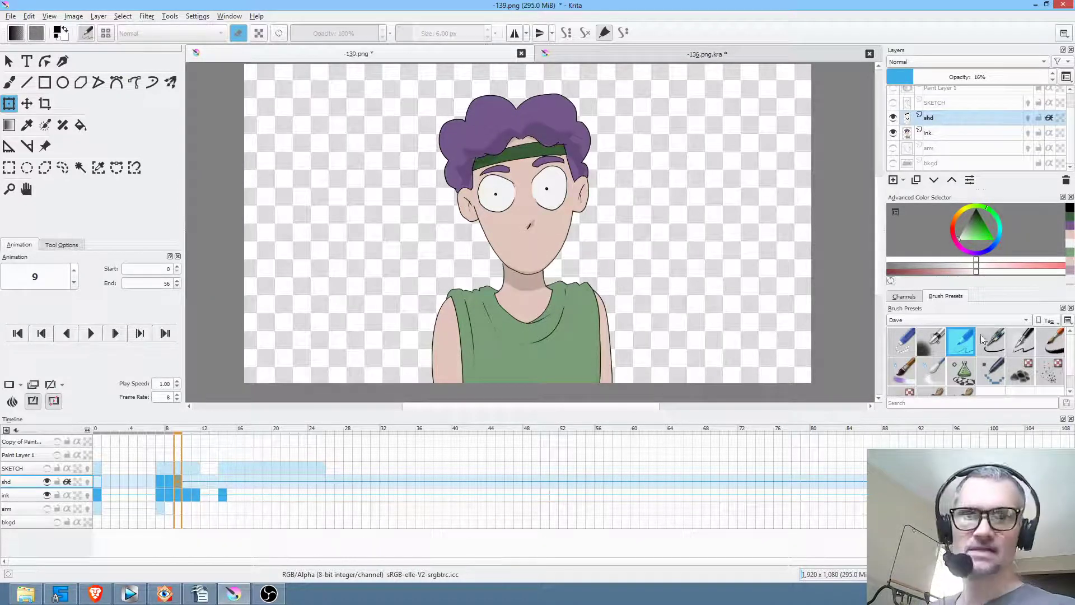
# Step: On frame 9 of the shd layer, draw black Freehand Path shadows on the shirt folds, the arms and beneath both eyes
pyautogui.click(134, 83)
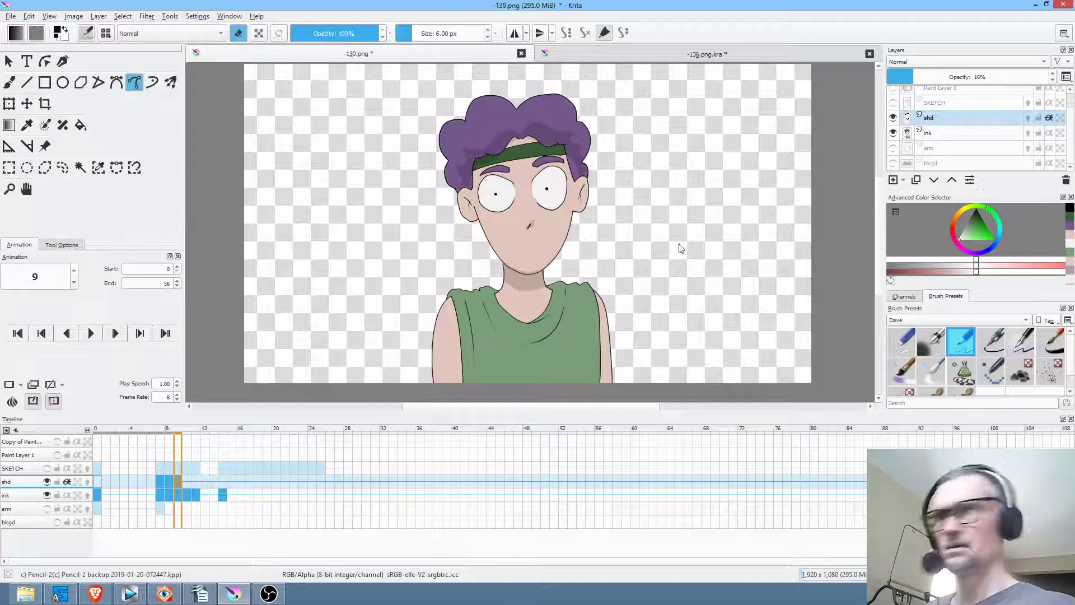
pyautogui.press('e')
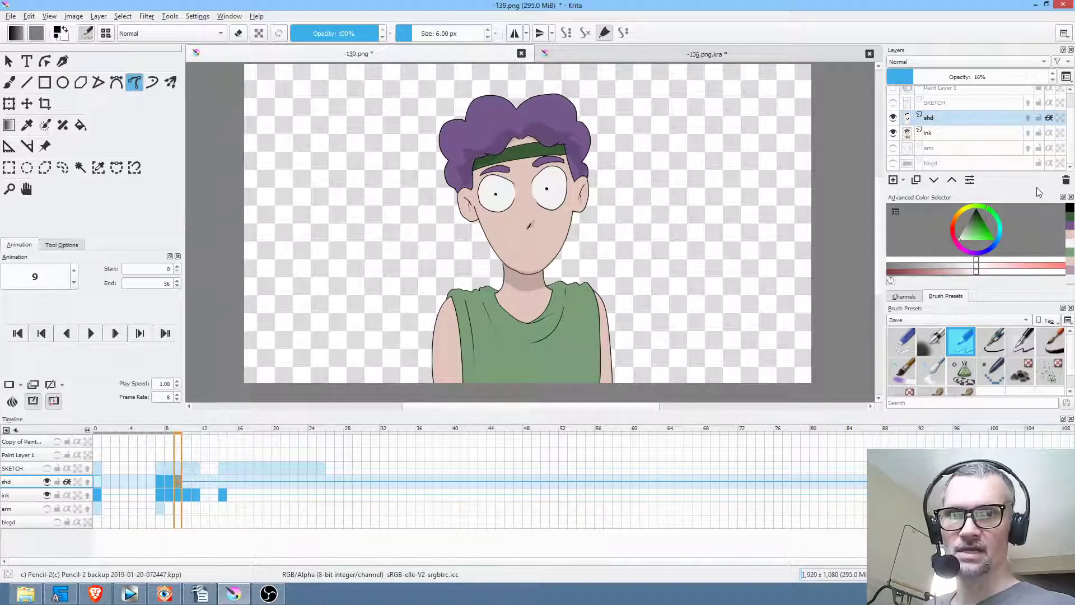
pyautogui.press('d')
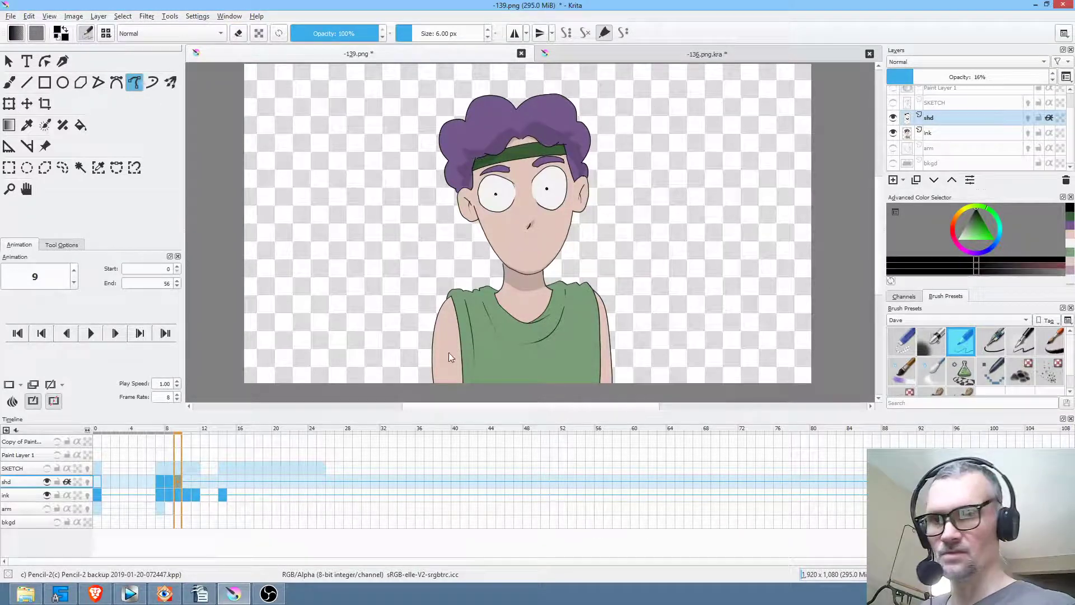
pyautogui.moveTo(455, 385)
pyautogui.mouseDown()
pyautogui.moveTo(455, 319)
pyautogui.moveTo(464, 396)
pyautogui.moveTo(469, 344)
pyautogui.mouseUp()
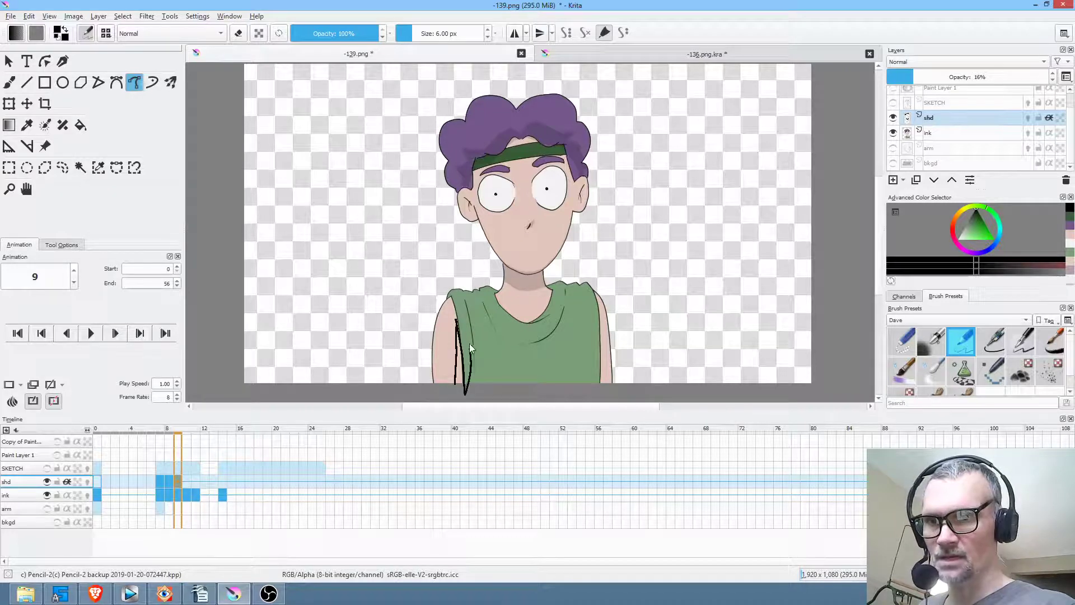
pyautogui.hotkey('ctrl', 'z')
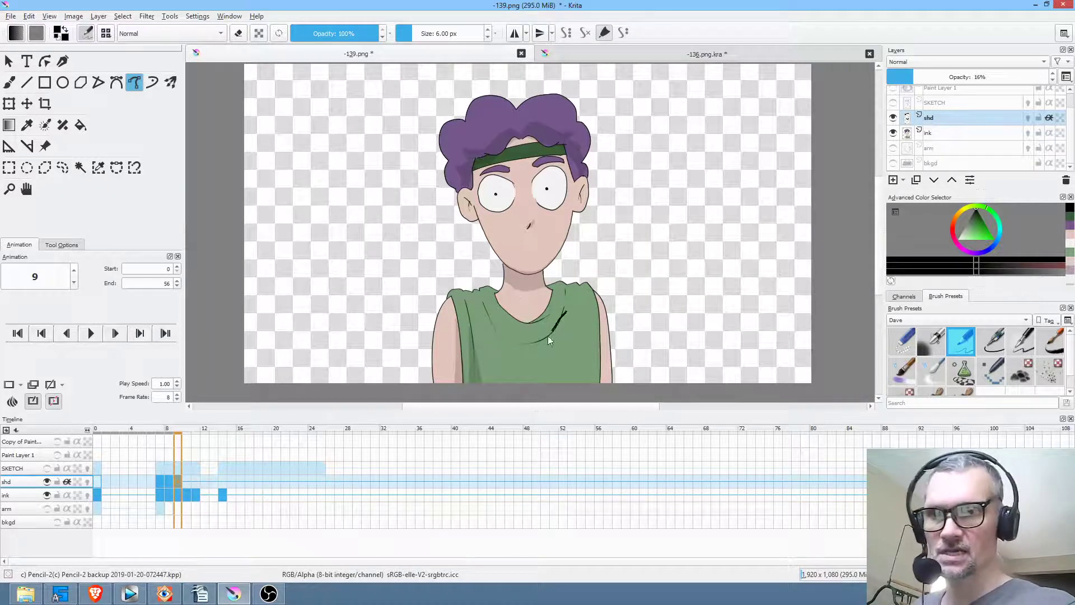
pyautogui.moveTo(524, 361); pyautogui.dragTo(526, 359)
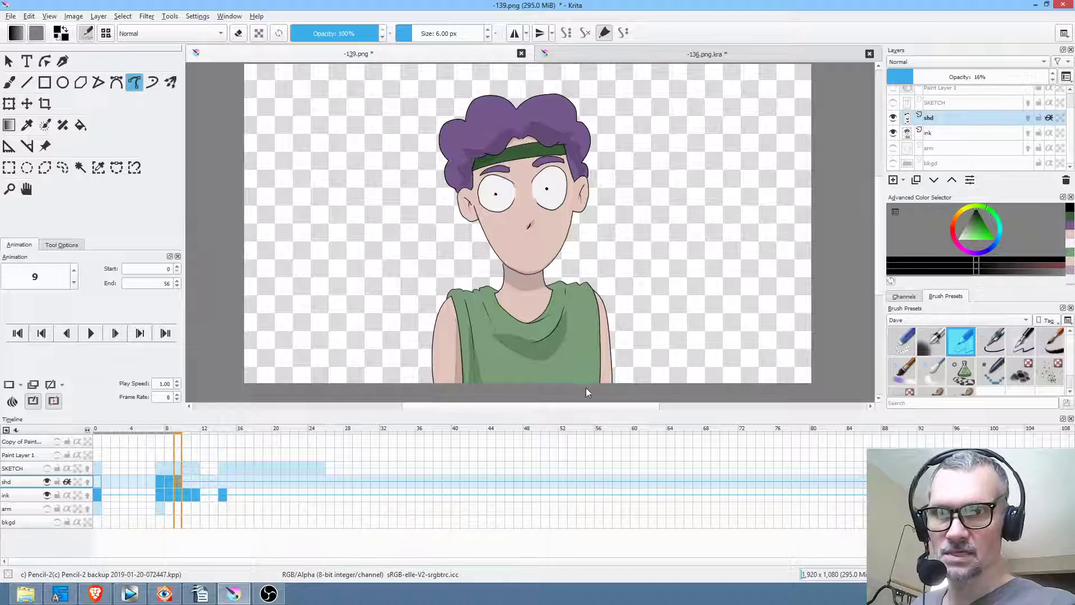
pyautogui.moveTo(600, 383); pyautogui.dragTo(607, 399)
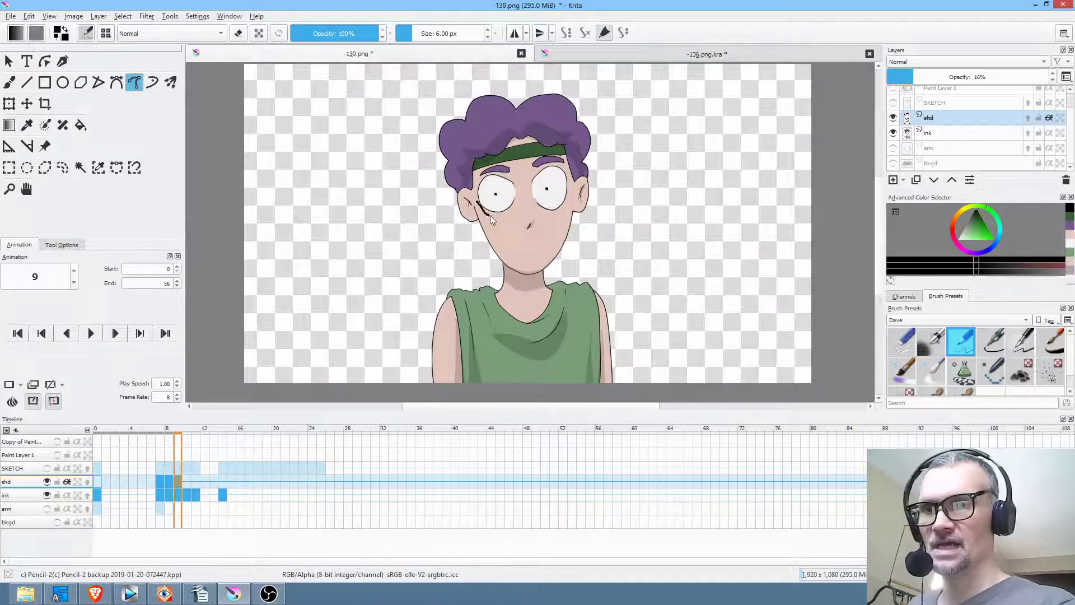
pyautogui.moveTo(515, 204)
pyautogui.mouseDown()
pyautogui.moveTo(486, 214)
pyautogui.moveTo(544, 208)
pyautogui.moveTo(568, 199)
pyautogui.moveTo(565, 189)
pyautogui.mouseUp()
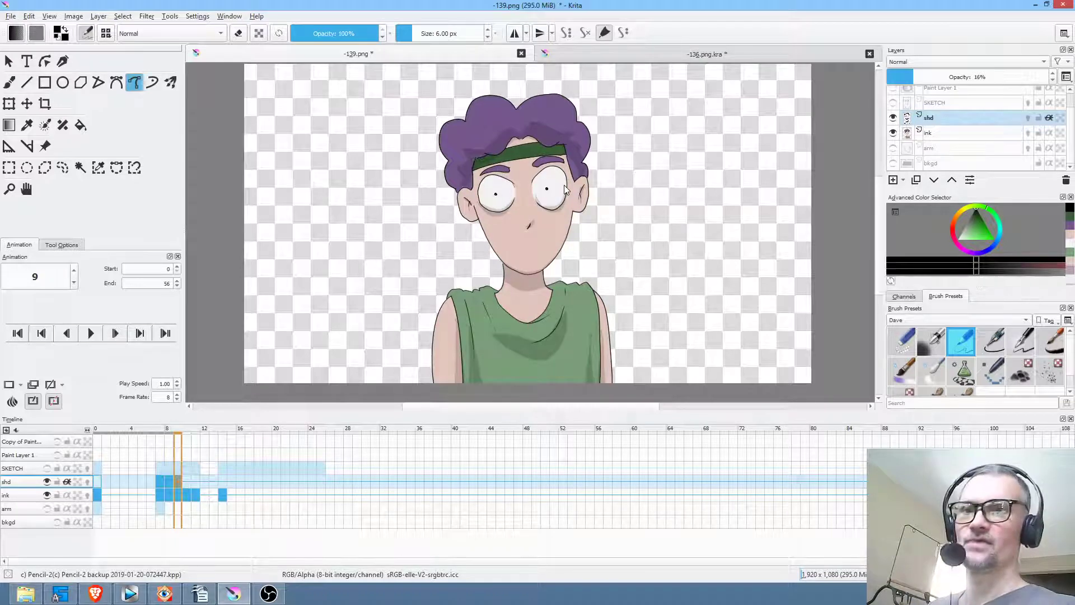
# Step: On a blank shd frame 10, draw shadows along the shirt folds, beneath the chin and on the arms
pyautogui.click(186, 482)
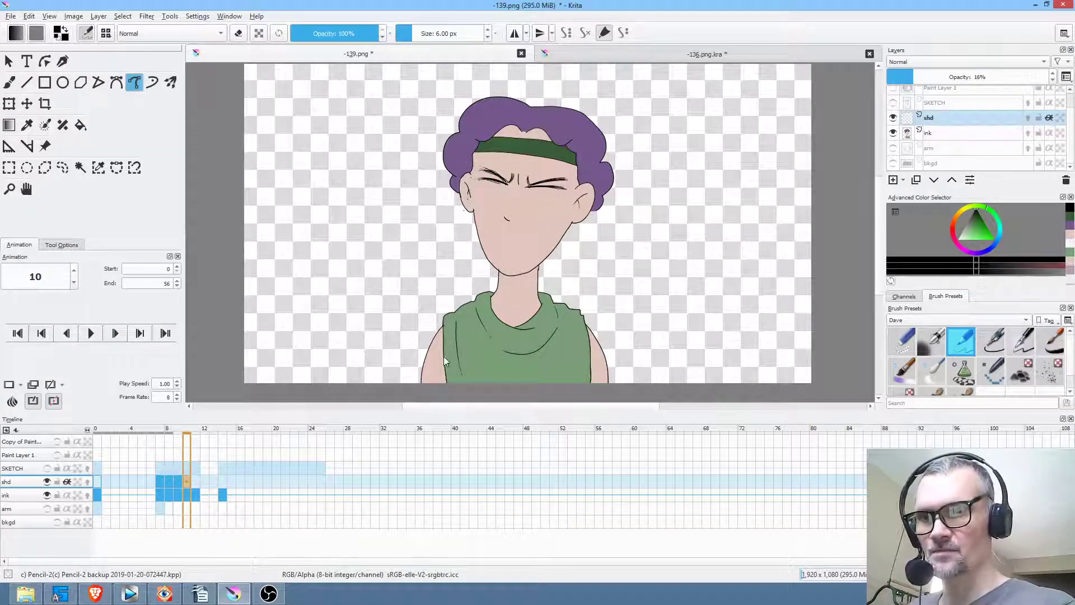
pyautogui.hotkey('ctrl', 'z')
pyautogui.moveTo(479, 316); pyautogui.dragTo(500, 354)
pyautogui.hotkey('ctrl', 'z')
pyautogui.moveTo(491, 268); pyautogui.dragTo(508, 278)
pyautogui.hotkey('ctrl', 'z')
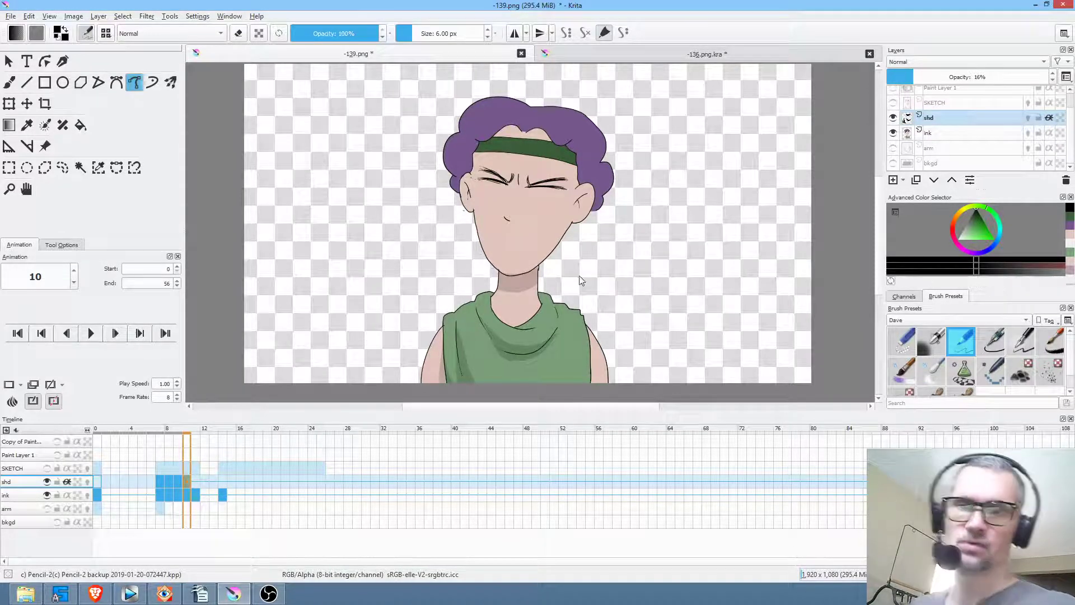
pyautogui.moveTo(595, 385); pyautogui.dragTo(595, 387)
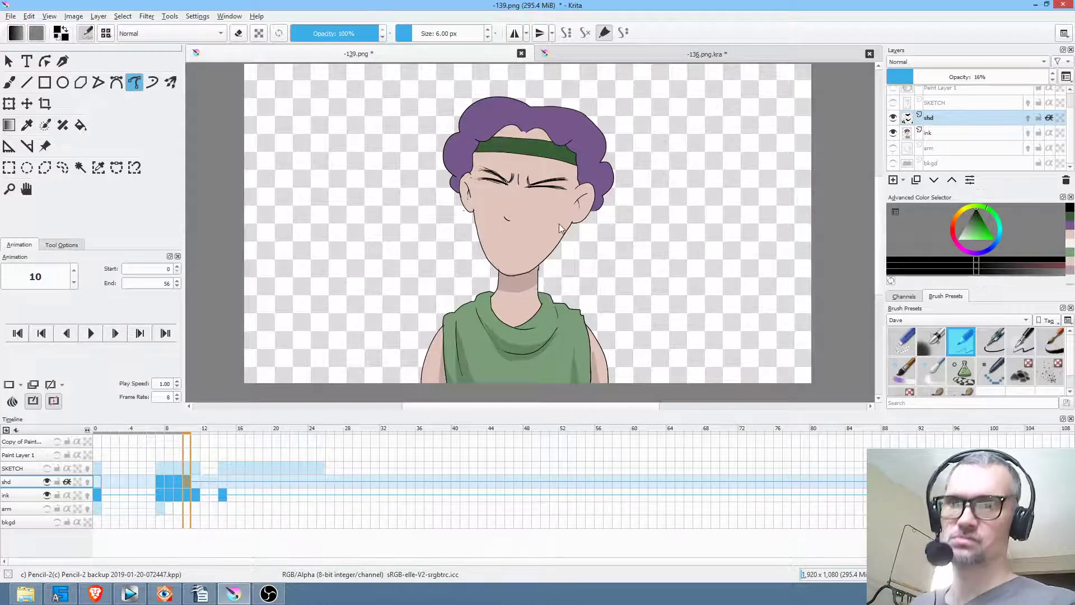
# Step: Draw shadows on frame 10 along the lower curls of the hair, over the headband and onto the forehead and temples
pyautogui.moveTo(558, 223); pyautogui.dragTo(564, 221)
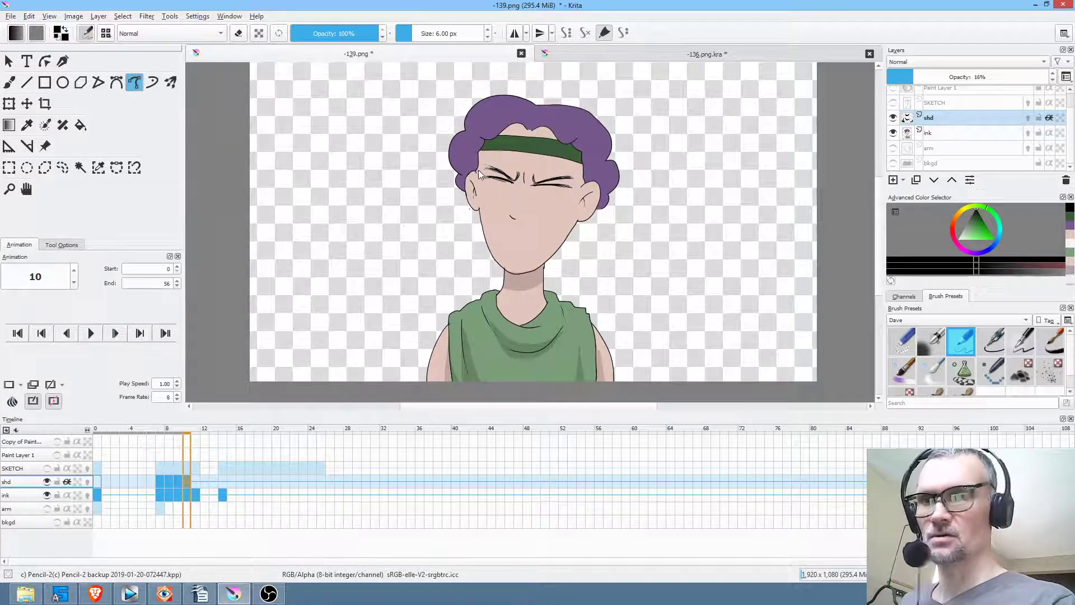
pyautogui.moveTo(537, 130)
pyautogui.mouseDown()
pyautogui.moveTo(513, 116)
pyautogui.moveTo(475, 137)
pyautogui.mouseUp()
pyautogui.moveTo(467, 174); pyautogui.dragTo(484, 162)
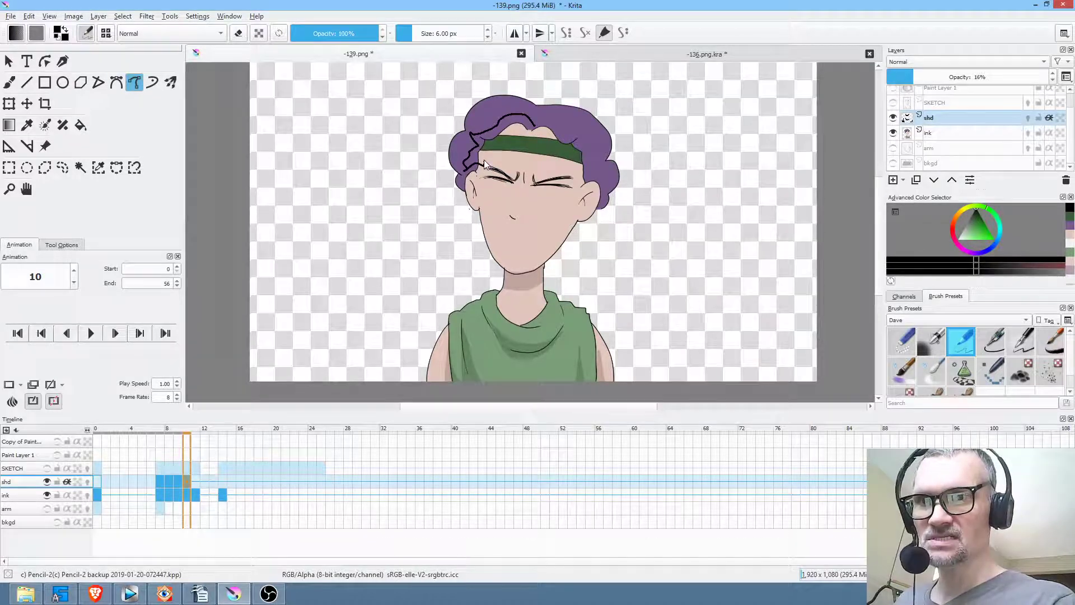
pyautogui.moveTo(579, 192)
pyautogui.mouseDown()
pyautogui.moveTo(592, 178)
pyautogui.moveTo(580, 144)
pyautogui.mouseUp()
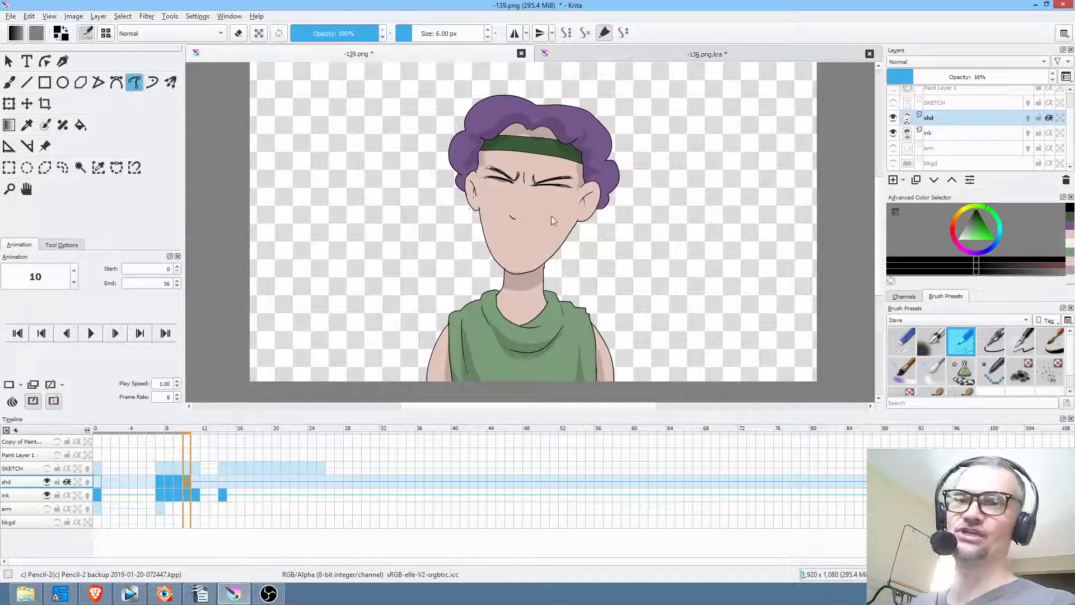
# Step: Shade beneath both closed eyes and the nose on frame 10, and touch up the shadow between the hair and ear
pyautogui.moveTo(490, 187); pyautogui.dragTo(498, 193)
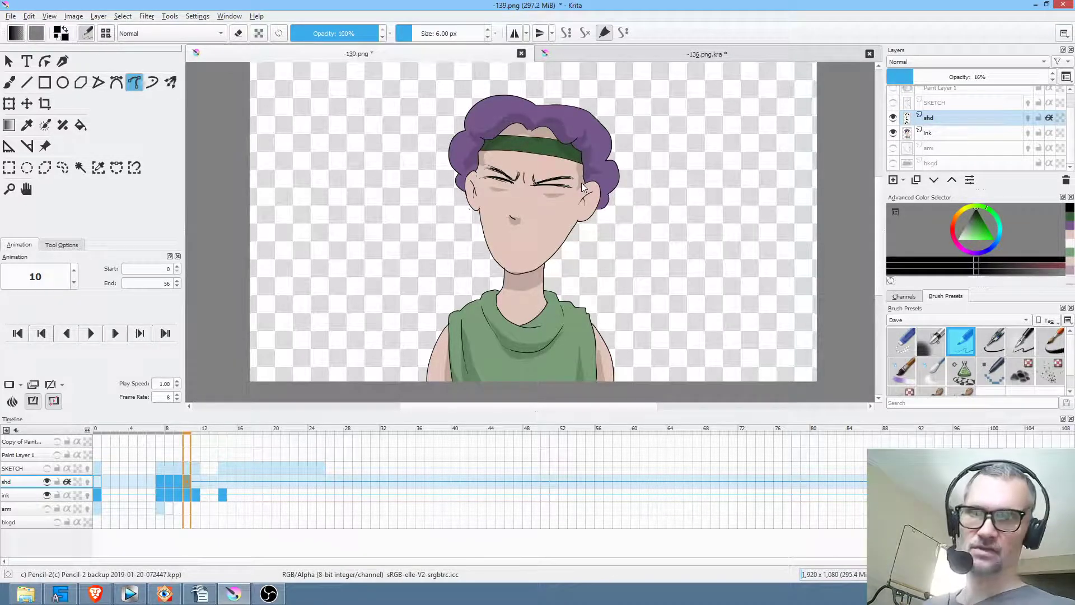
pyautogui.scroll(3, 582, 188)
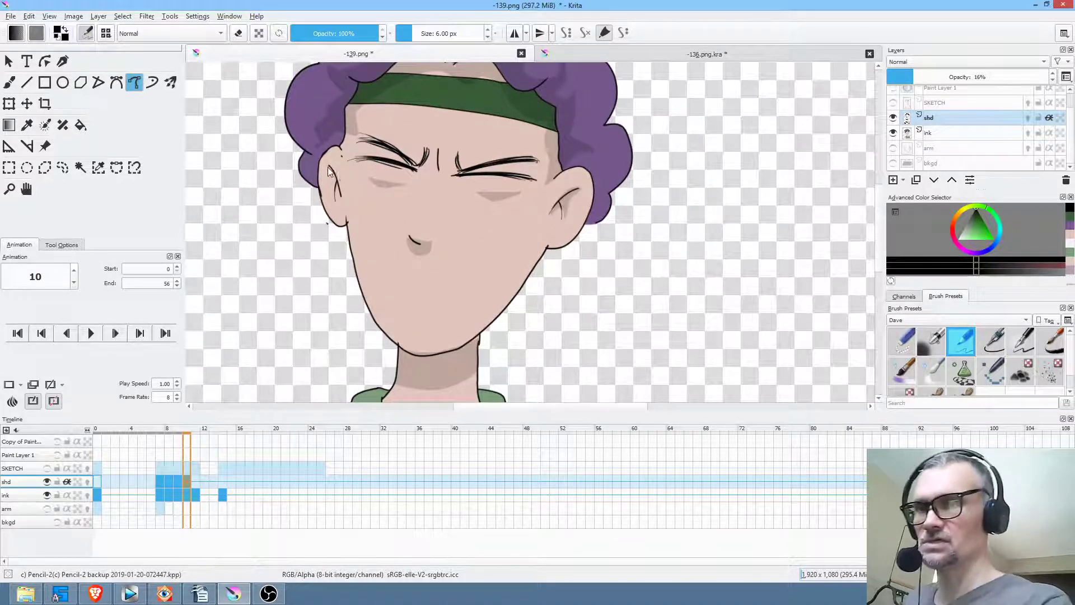
pyautogui.moveTo(348, 130); pyautogui.dragTo(322, 153)
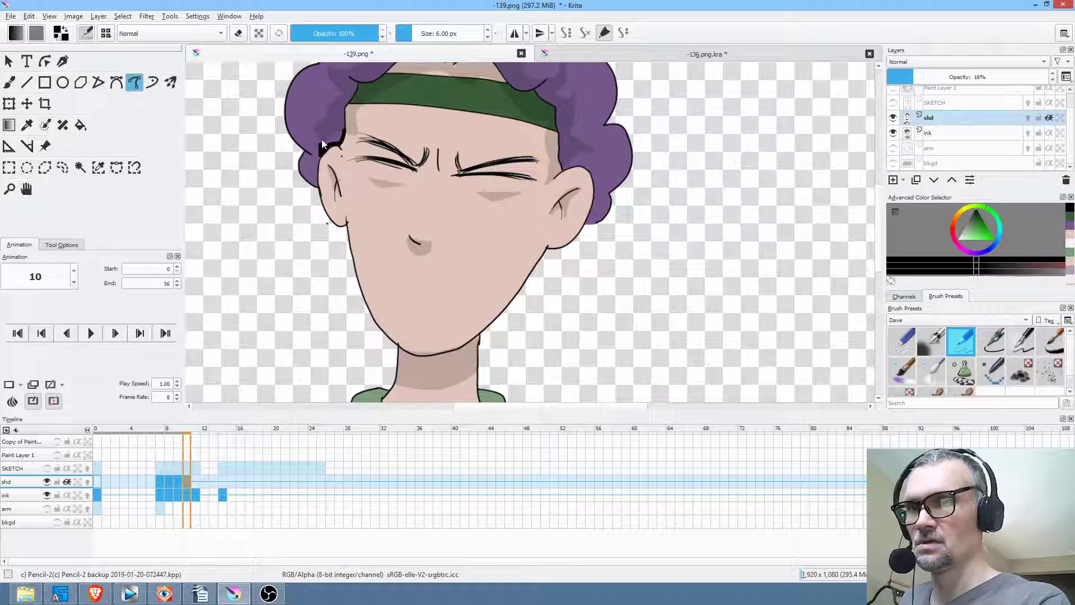
pyautogui.hotkey('ctrl', 'z')
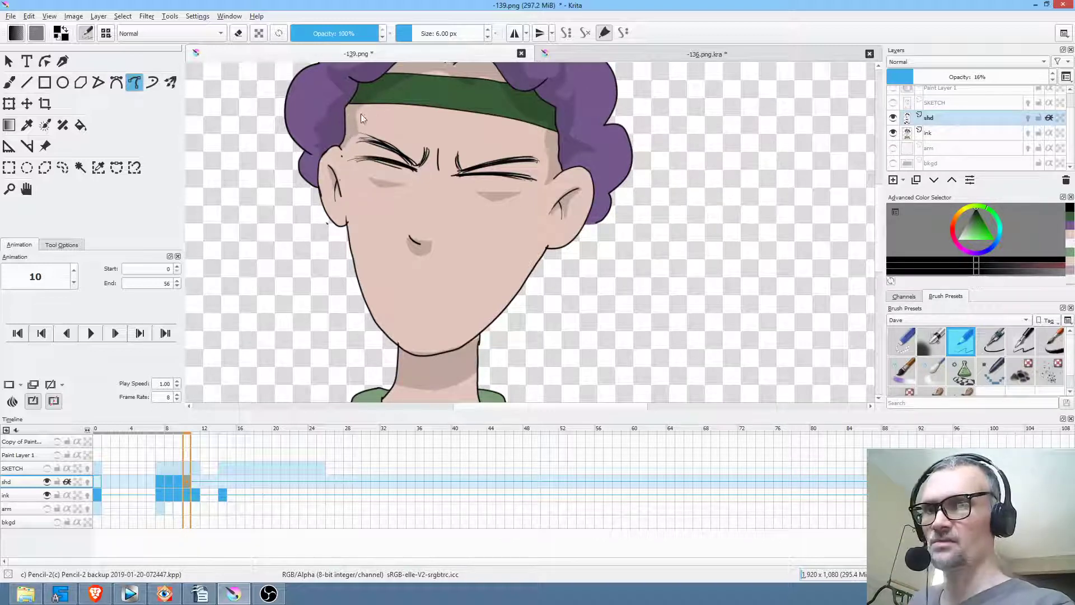
pyautogui.moveTo(360, 113); pyautogui.dragTo(481, 155)
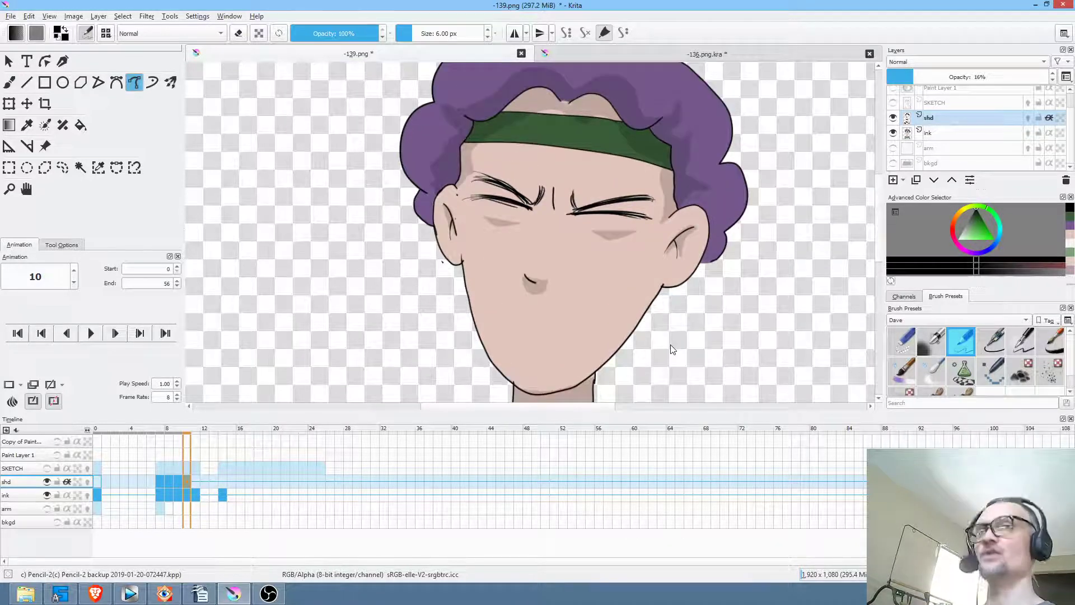
pyautogui.moveTo(641, 227); pyautogui.dragTo(649, 239)
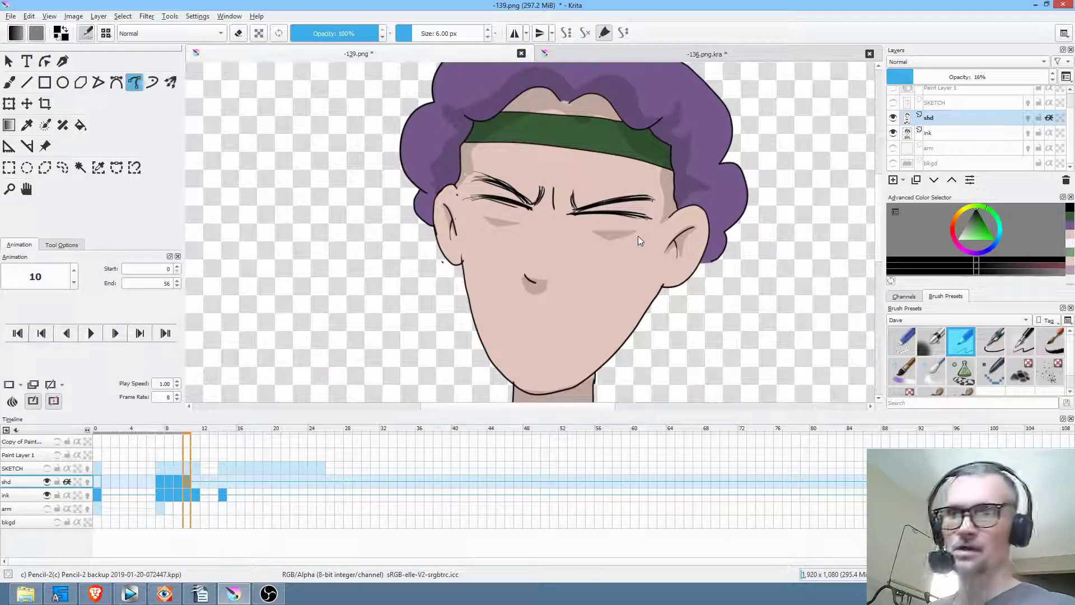
# Step: Move to frame 11 on the shd layer
pyautogui.click(196, 480)
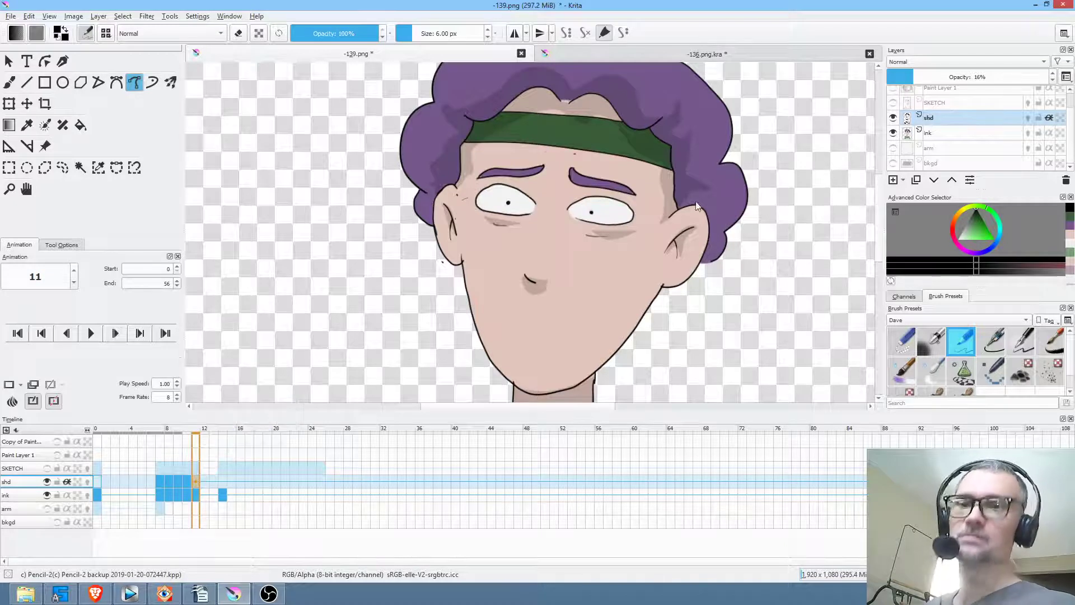
# Step: Reshape the shading on the shd layer at frame 11 with the Liquify transform, using a smaller brush
pyautogui.hotkey('ctrl', 't')
pyautogui.rightClick(610, 258)
pyautogui.click(667, 328)
pyautogui.press('[')
pyautogui.press('[')
pyautogui.press('[')
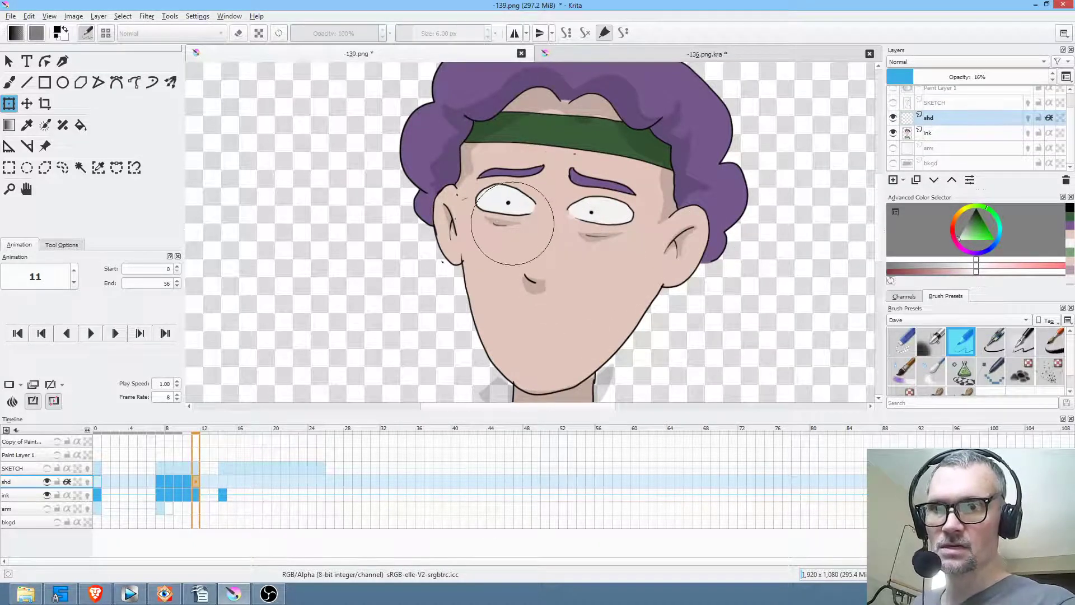
# Step: On frame 14 of the shd layer, erase the shading around both eyes and beside the nose with the Freehand Path tool
pyautogui.click(223, 482)
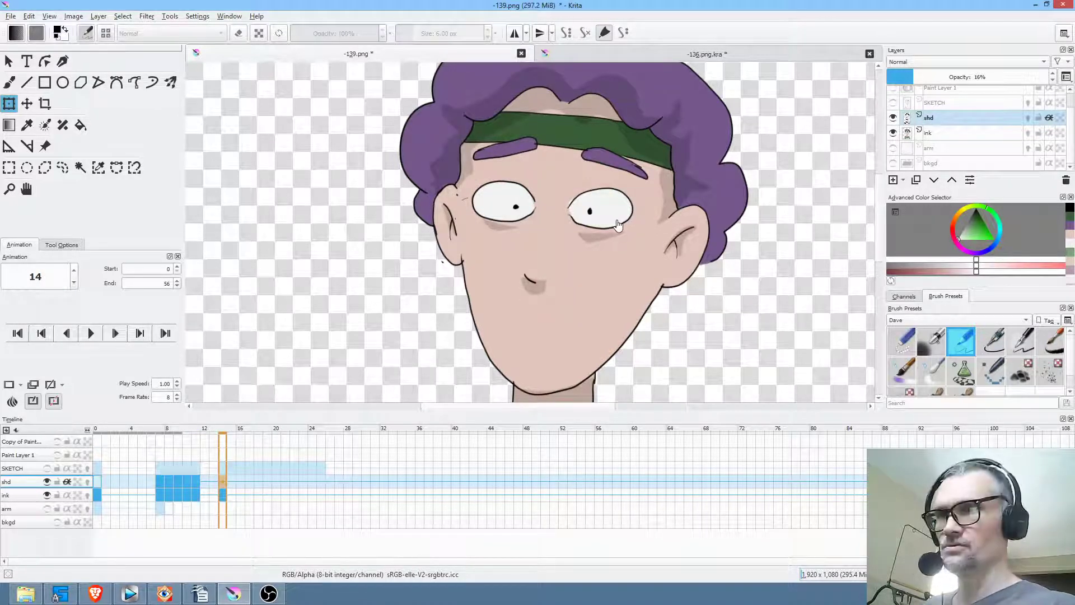
pyautogui.click(135, 83)
pyautogui.press('e')
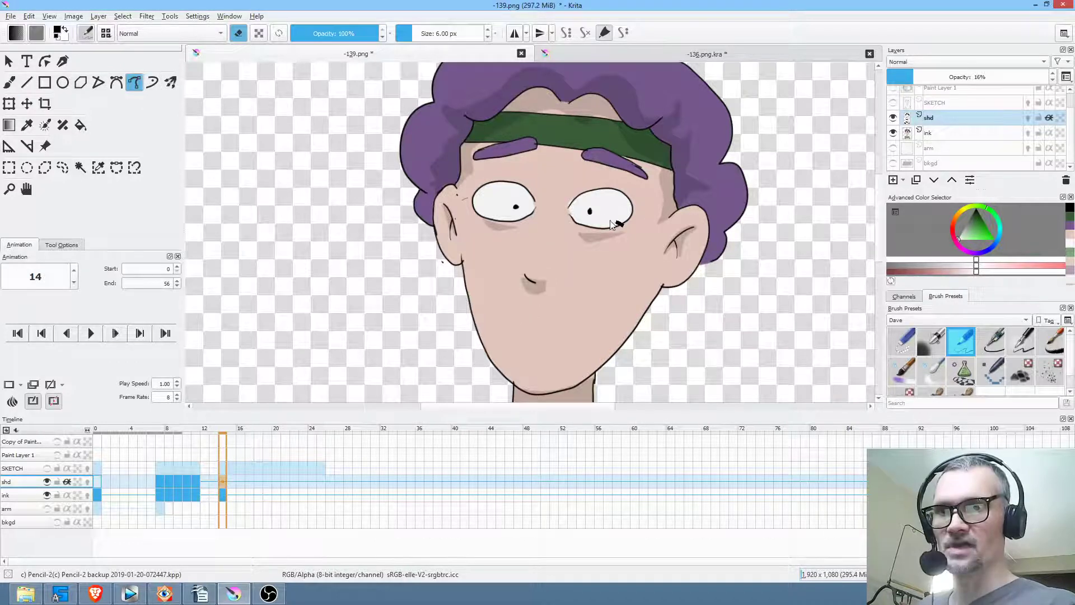
pyautogui.moveTo(616, 224); pyautogui.dragTo(621, 227)
pyautogui.moveTo(522, 224)
pyautogui.mouseDown()
pyautogui.moveTo(469, 223)
pyautogui.moveTo(526, 207)
pyautogui.mouseUp()
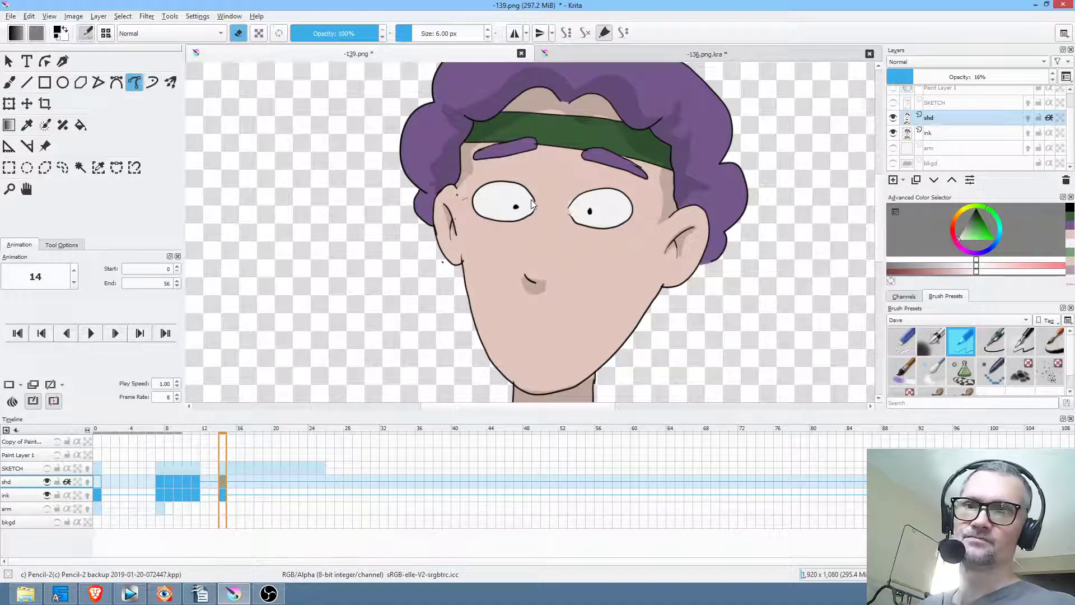
pyautogui.scroll(-2, 604, 246)
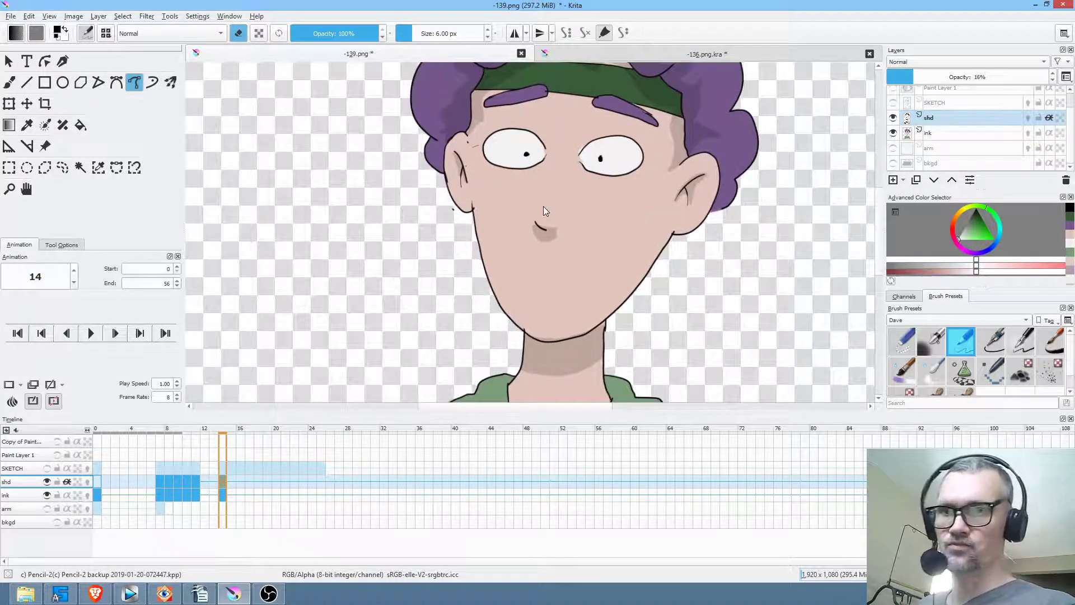
pyautogui.moveTo(557, 230); pyautogui.dragTo(562, 240)
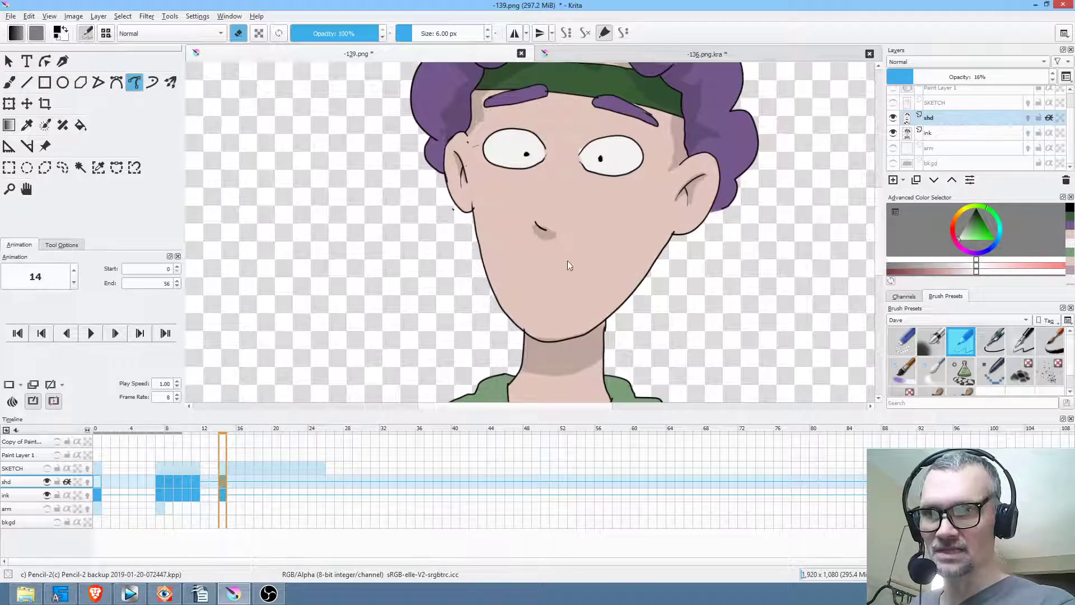
# Step: Erase part of the nose shading on frame 11 of the shd layer
pyautogui.click(202, 476)
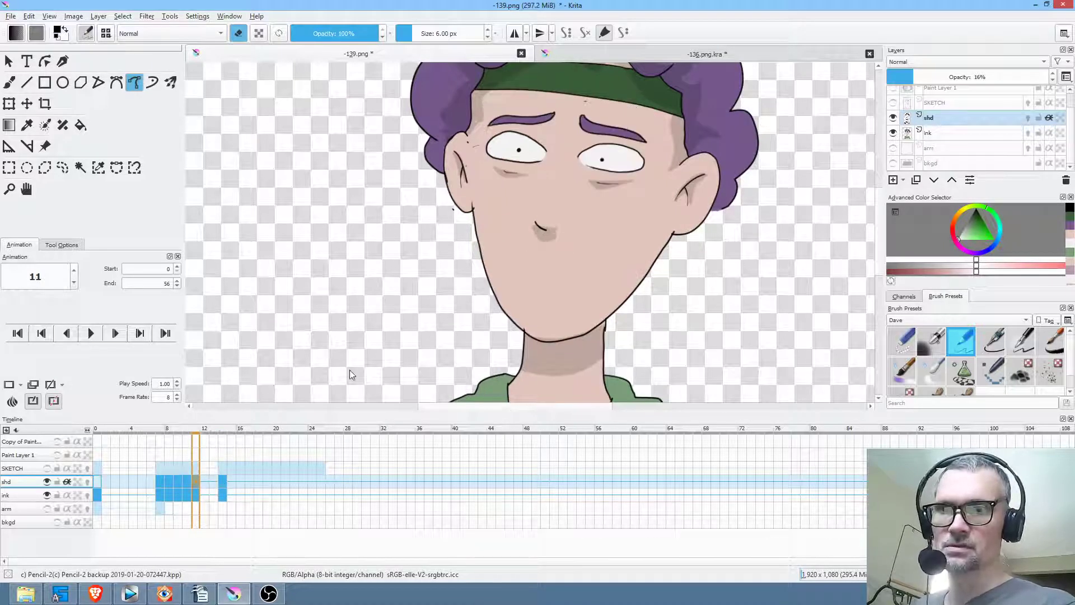
pyautogui.moveTo(560, 236); pyautogui.dragTo(552, 246)
pyautogui.scroll(-4, 721, 301)
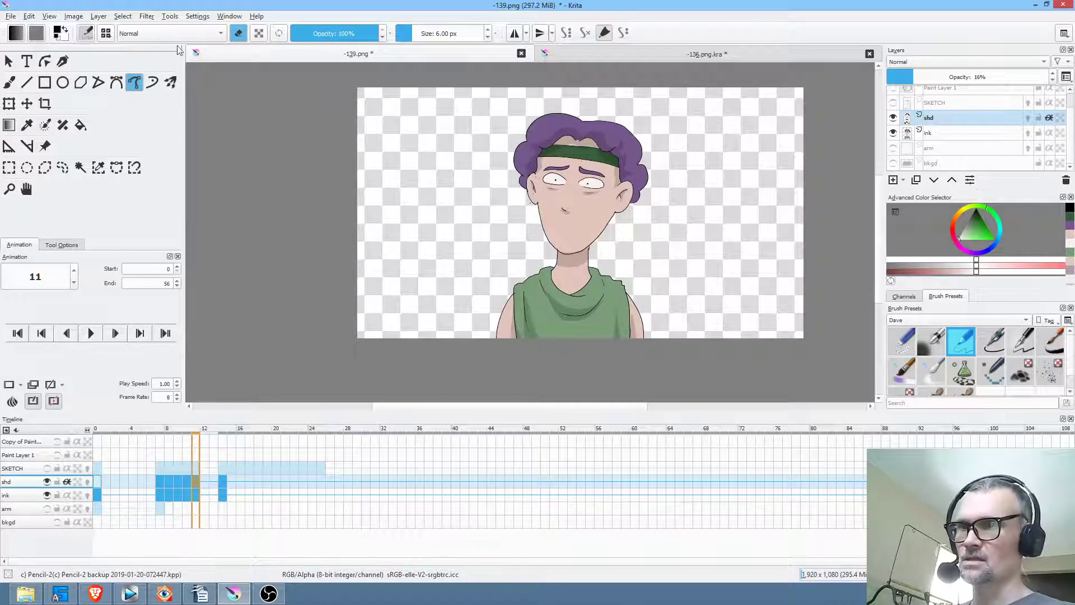
# Step: Save the image as a PNG, accepting the default export options
pyautogui.click(10, 16)
pyautogui.click(26, 68)
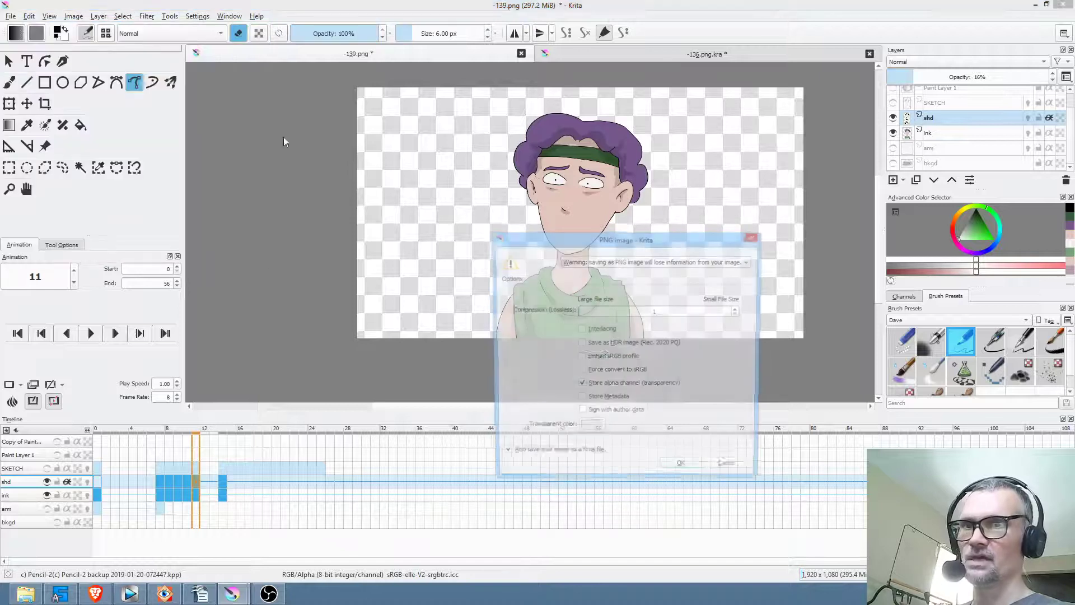
pyautogui.click(683, 470)
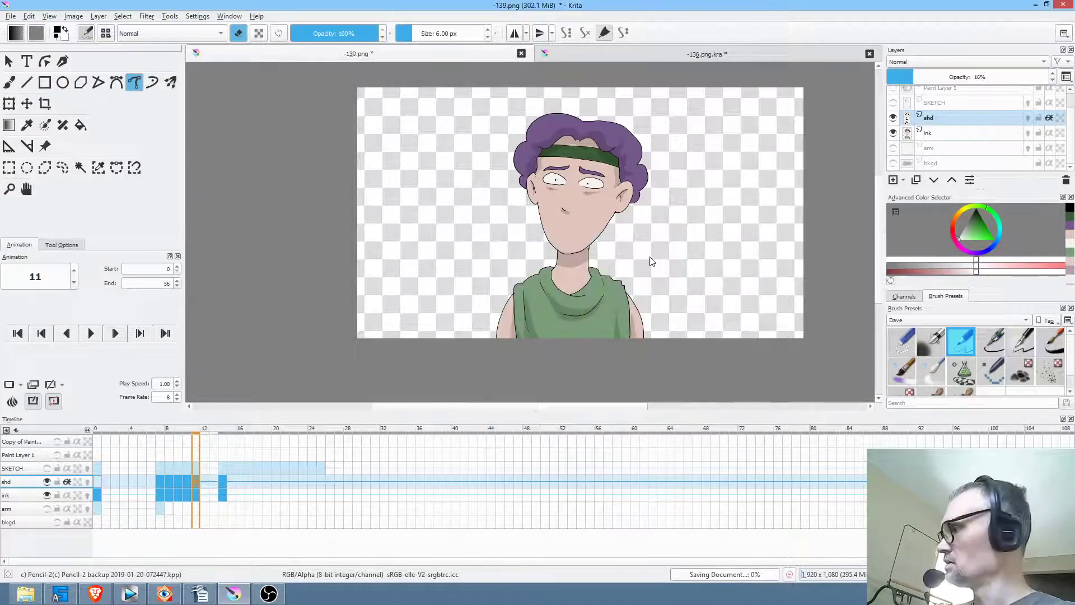
# Step: Play back the animation to check the frames, stop it, and scrub to frame 7
pyautogui.press('space')
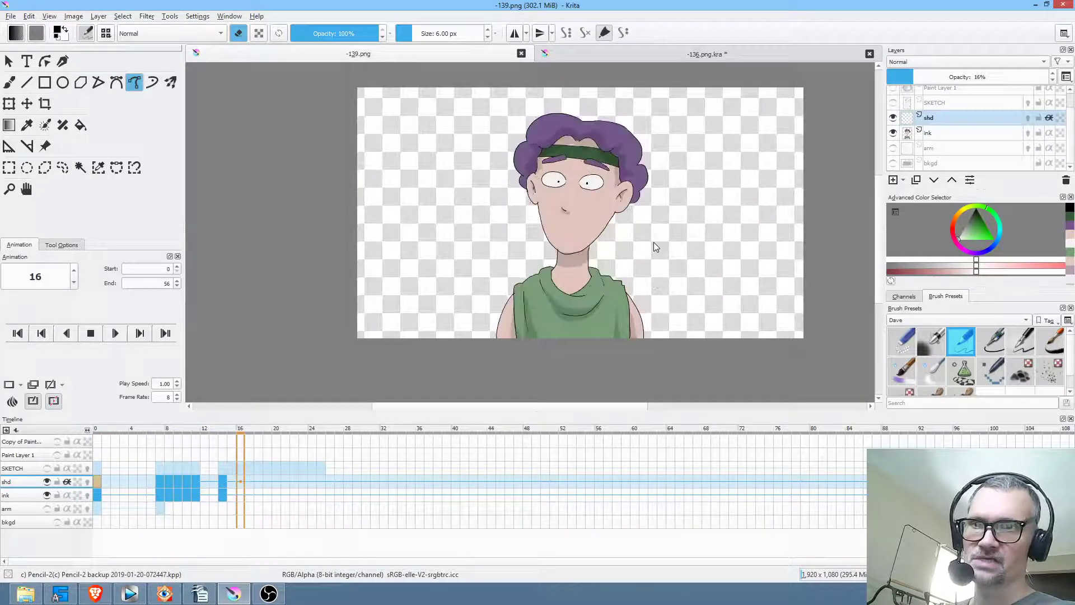
pyautogui.press('space')
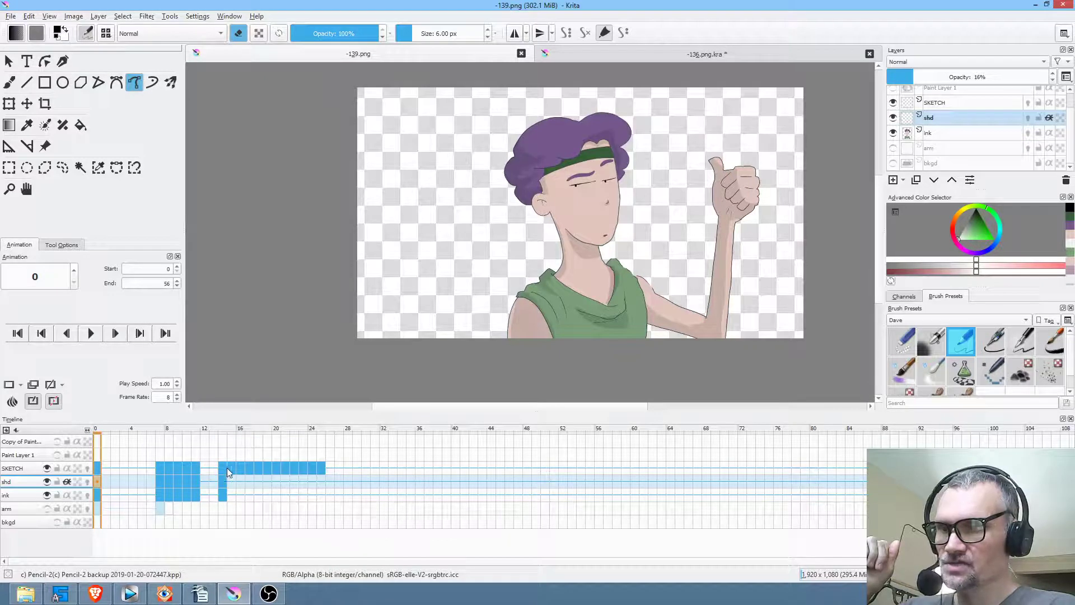
pyautogui.moveTo(134, 431); pyautogui.dragTo(158, 442)
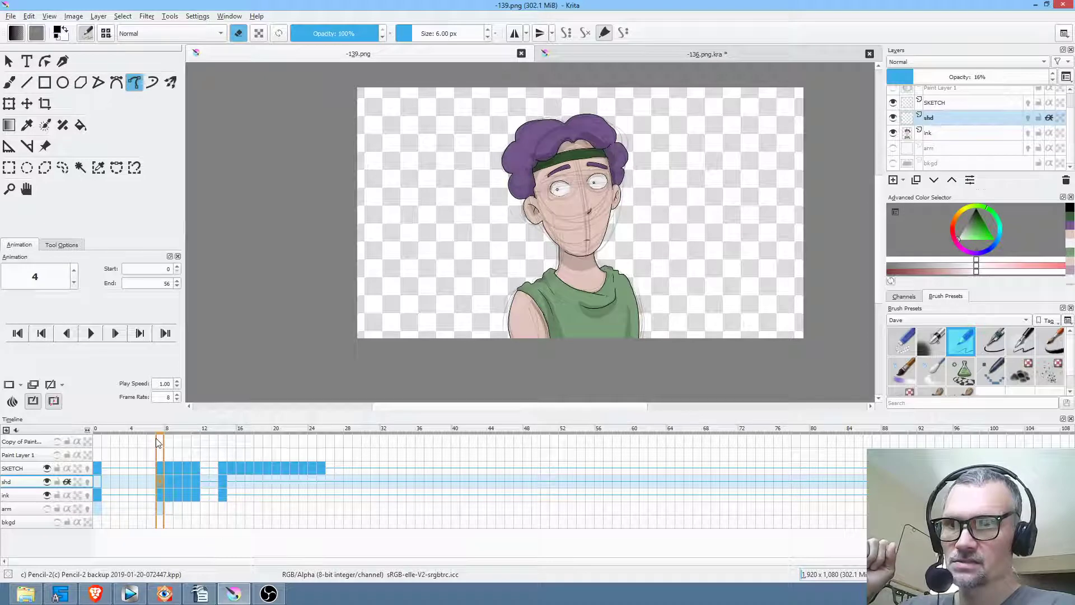
# Step: Add a new paint layer directly above the ink layer and name it mouth
pyautogui.click(958, 135)
pyautogui.click(893, 180)
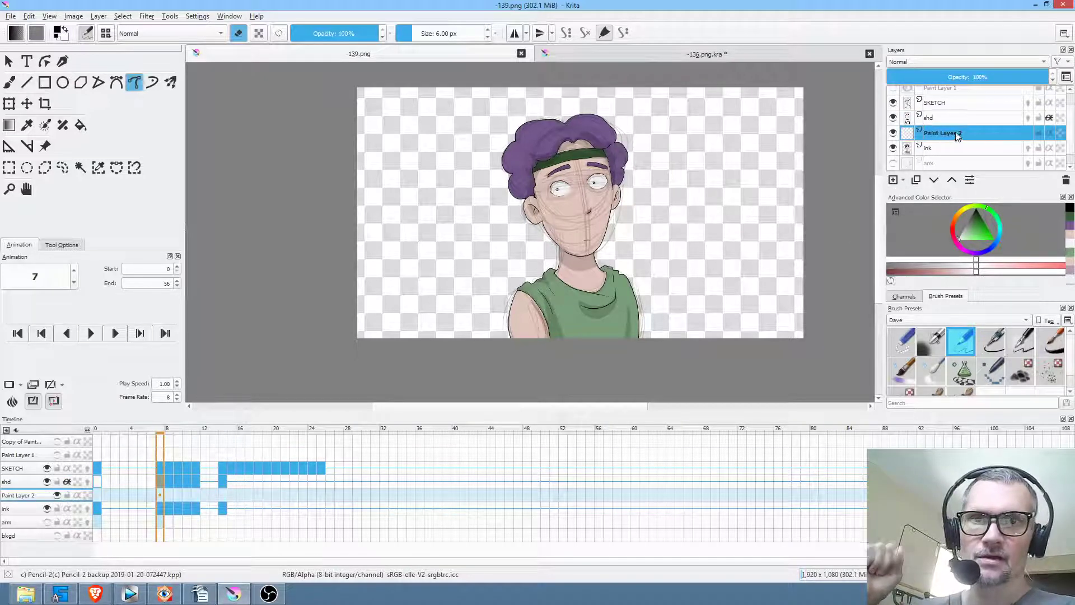
pyautogui.doubleClick(955, 132)
pyautogui.write('nou')
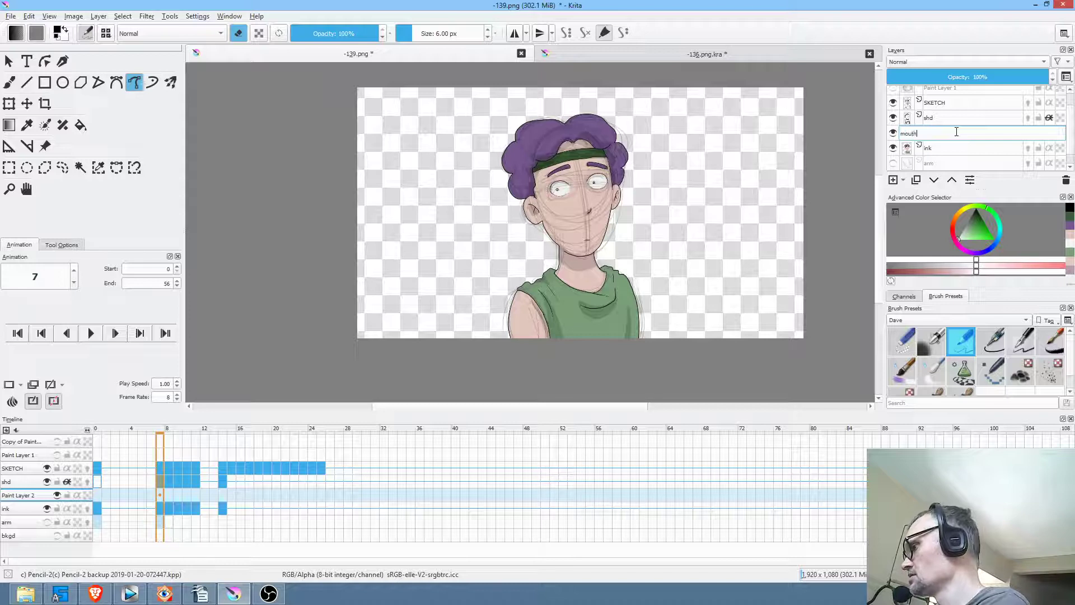
pyautogui.write('th')
pyautogui.press('Return')
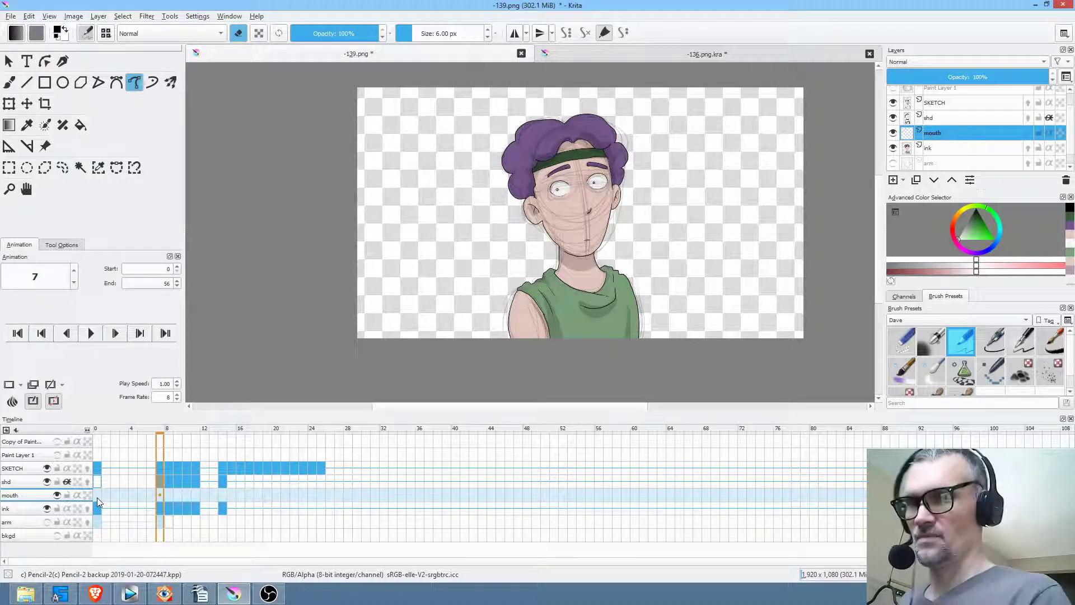
# Step: Move the mouth layer's keyframe from frame 0 to frame 7 in the timeline and hide the SKETCH layer
pyautogui.click(96, 498)
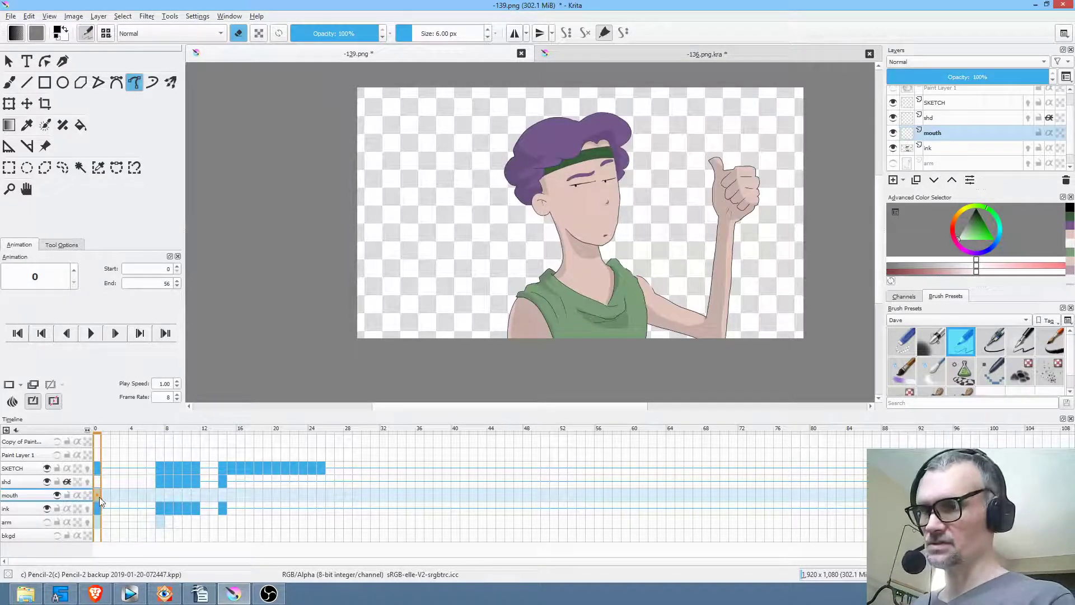
pyautogui.moveTo(98, 495); pyautogui.dragTo(160, 495)
pyautogui.scroll(5, 615, 245)
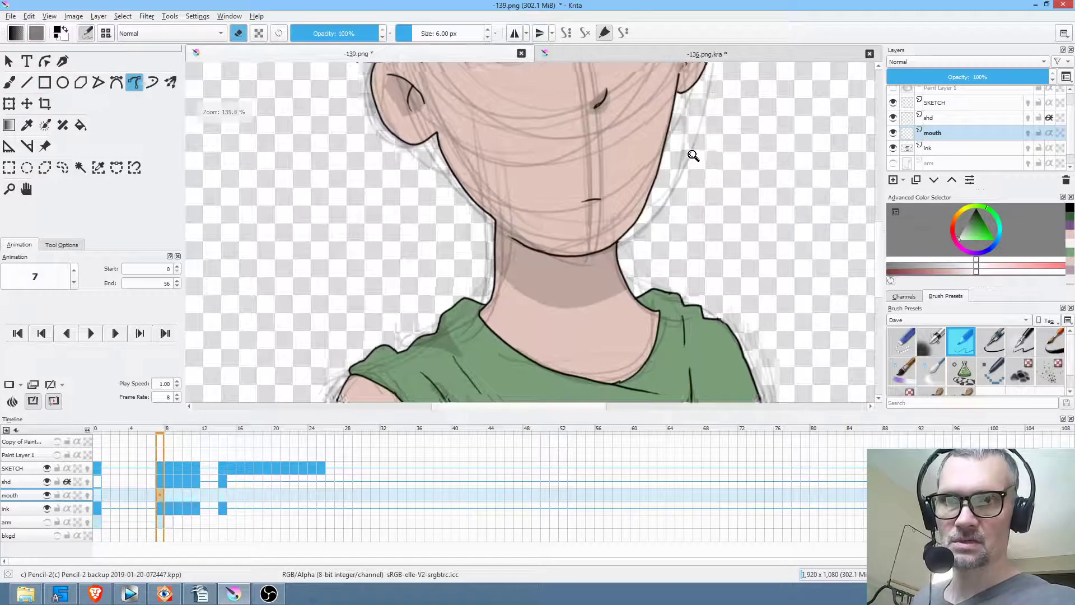
pyautogui.scroll(2, 665, 194)
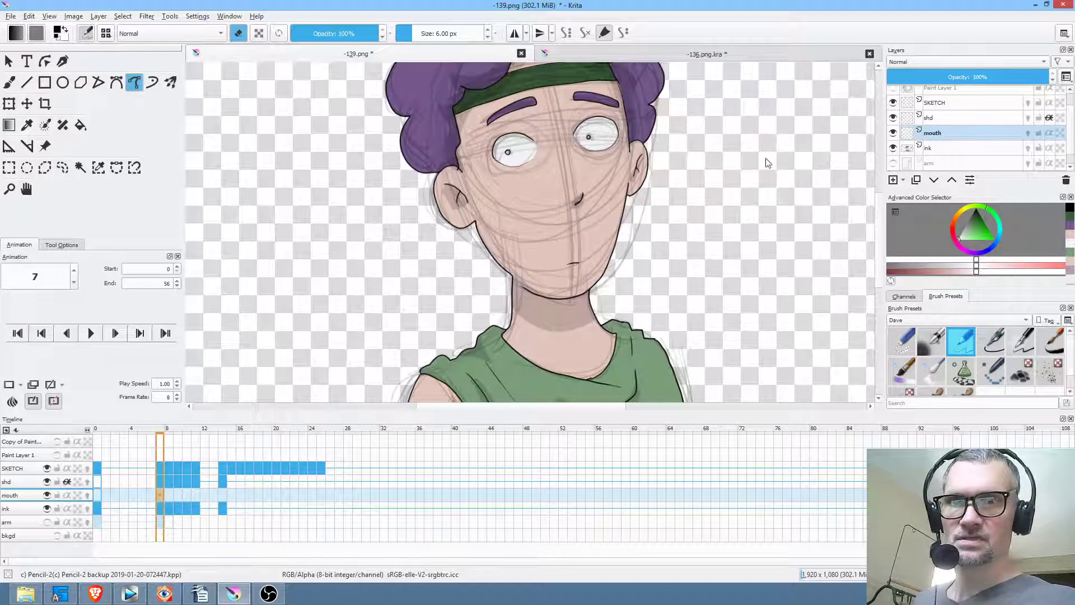
pyautogui.click(893, 103)
pyautogui.moveTo(170, 493); pyautogui.dragTo(202, 491)
pyautogui.click(162, 494)
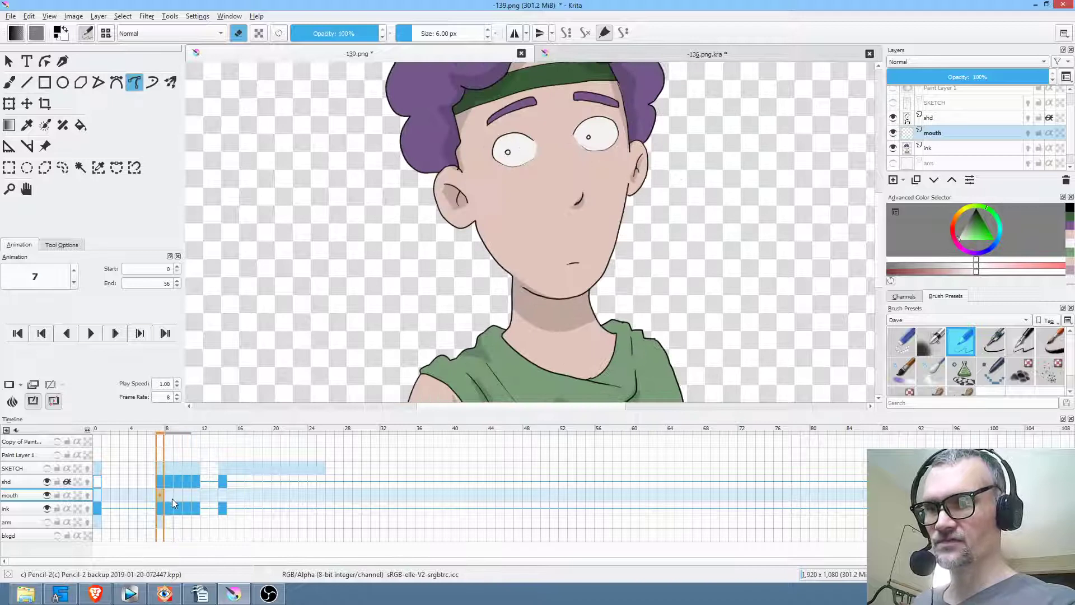
# Step: Draw a short, slightly curved mouth line on frame 8 of the mouth layer with the Ink-2 Fineliner brush at 4 px
pyautogui.click(169, 494)
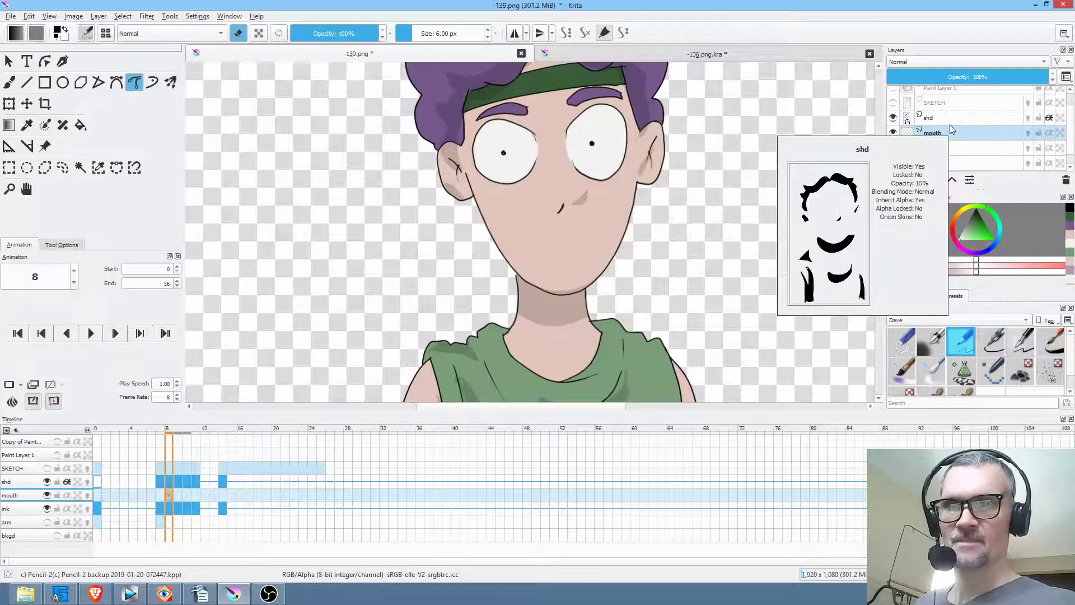
pyautogui.moveTo(965, 132)
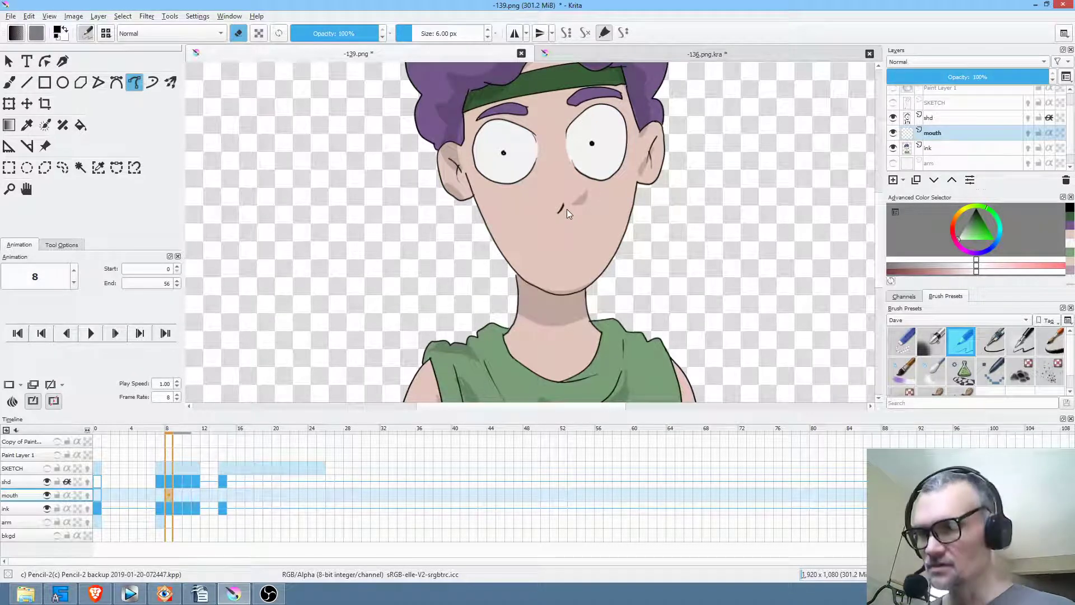
pyautogui.click(990, 341)
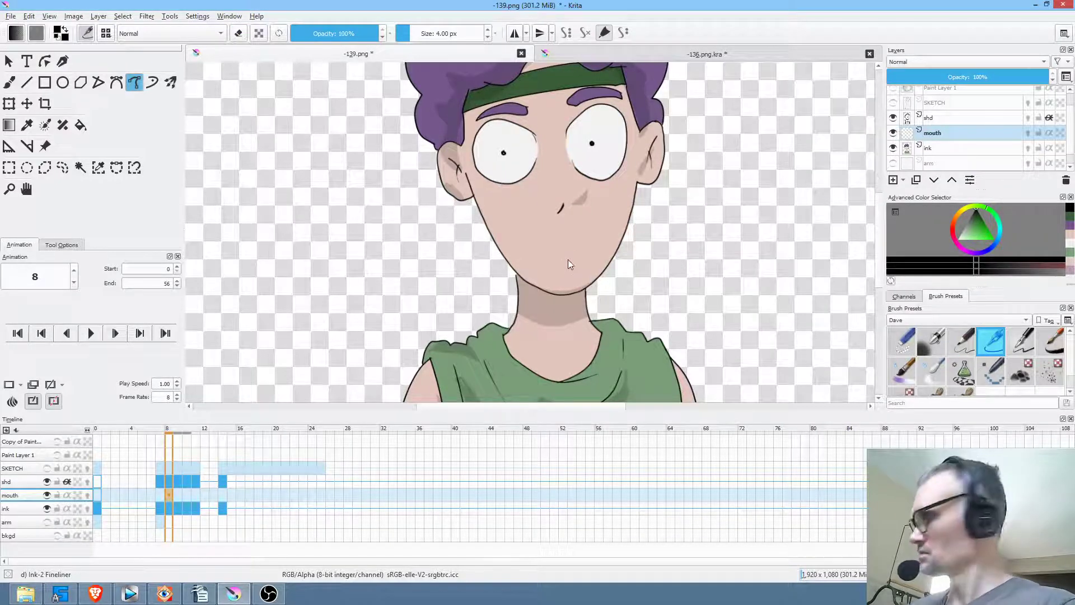
pyautogui.press('b')
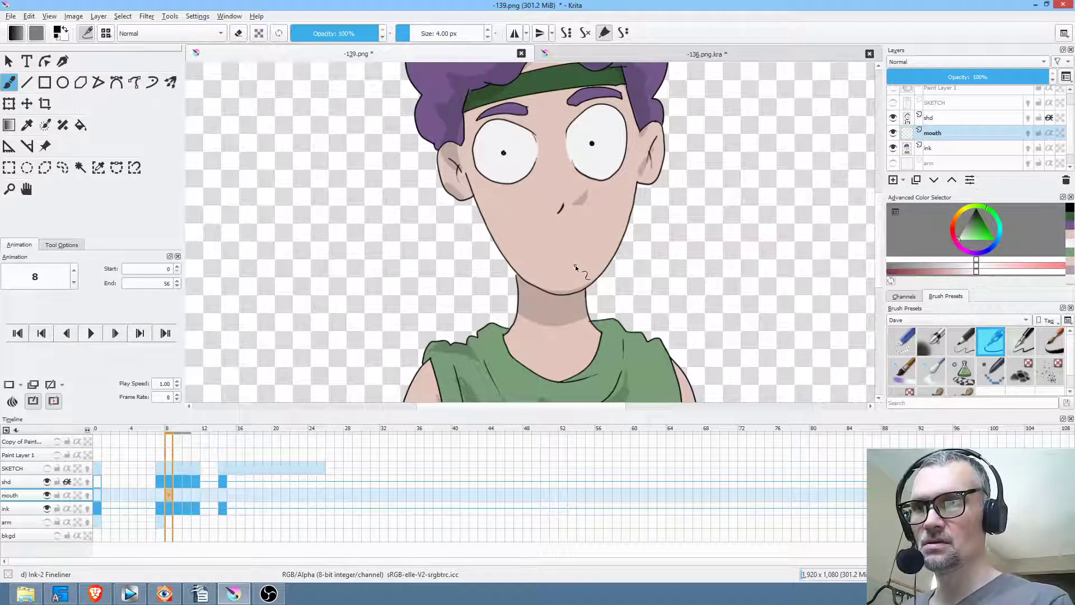
pyautogui.moveTo(561, 266); pyautogui.dragTo(572, 266)
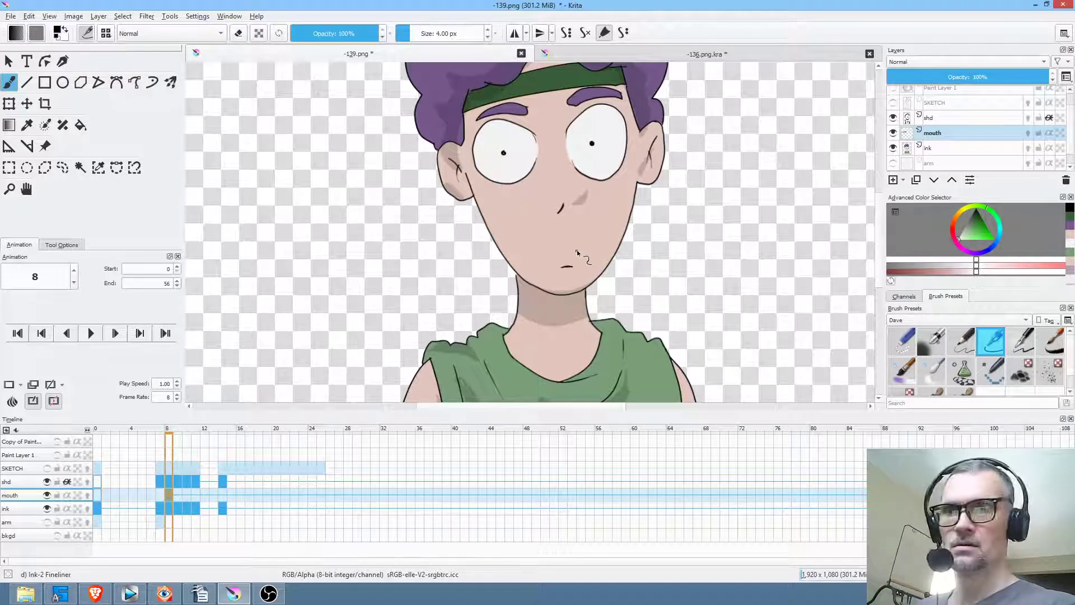
# Step: Draw a wide, arched mouth line on frame 9 and a wavy mouth line on frame 10 of the mouth layer
pyautogui.click(177, 495)
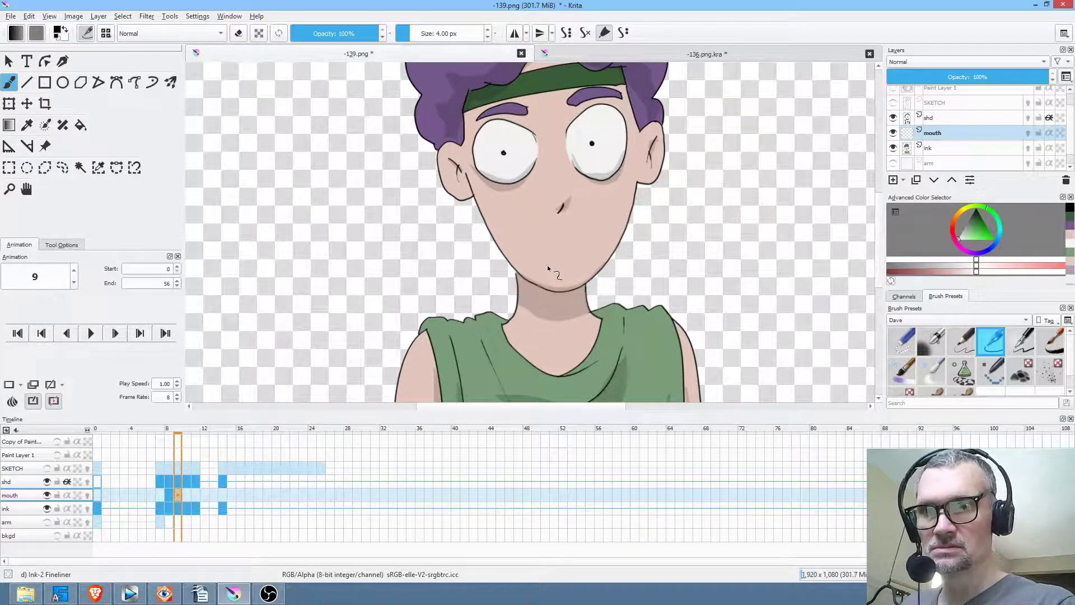
pyautogui.moveTo(559, 263); pyautogui.dragTo(578, 261)
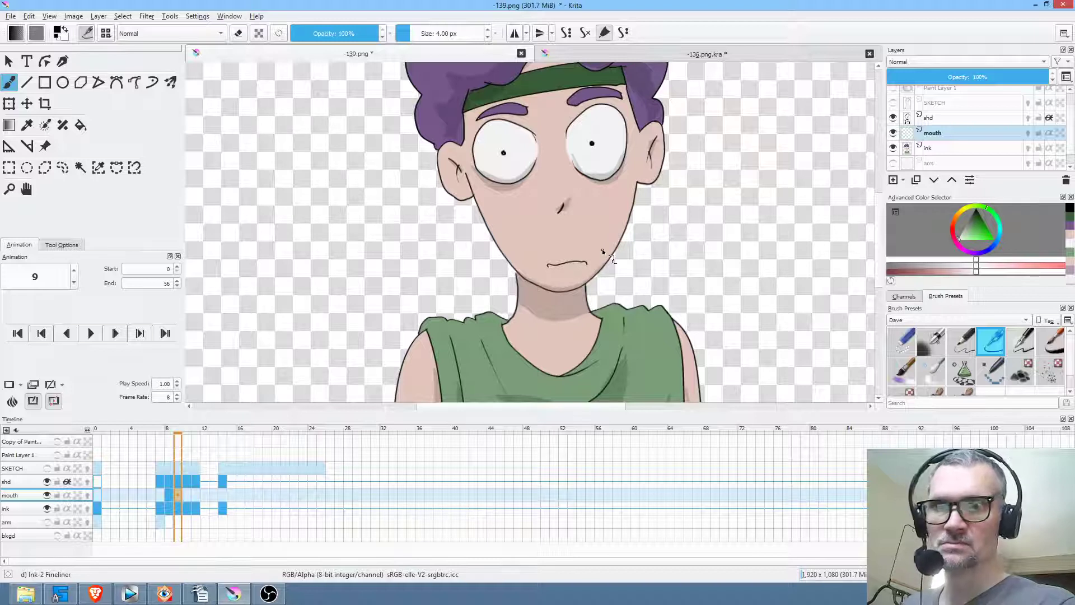
pyautogui.click(188, 495)
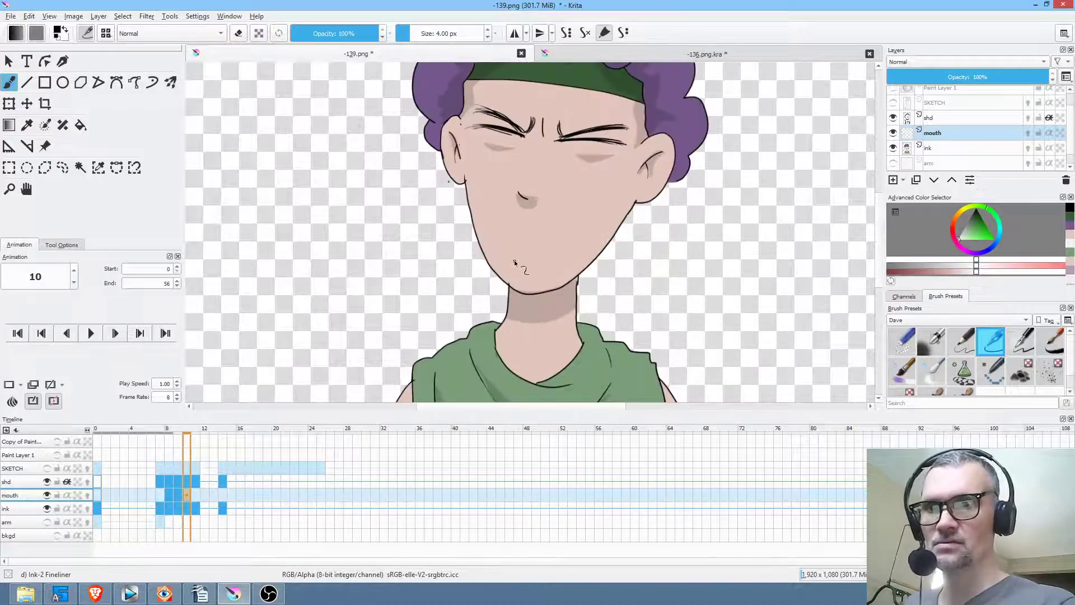
pyautogui.moveTo(503, 253); pyautogui.dragTo(556, 260)
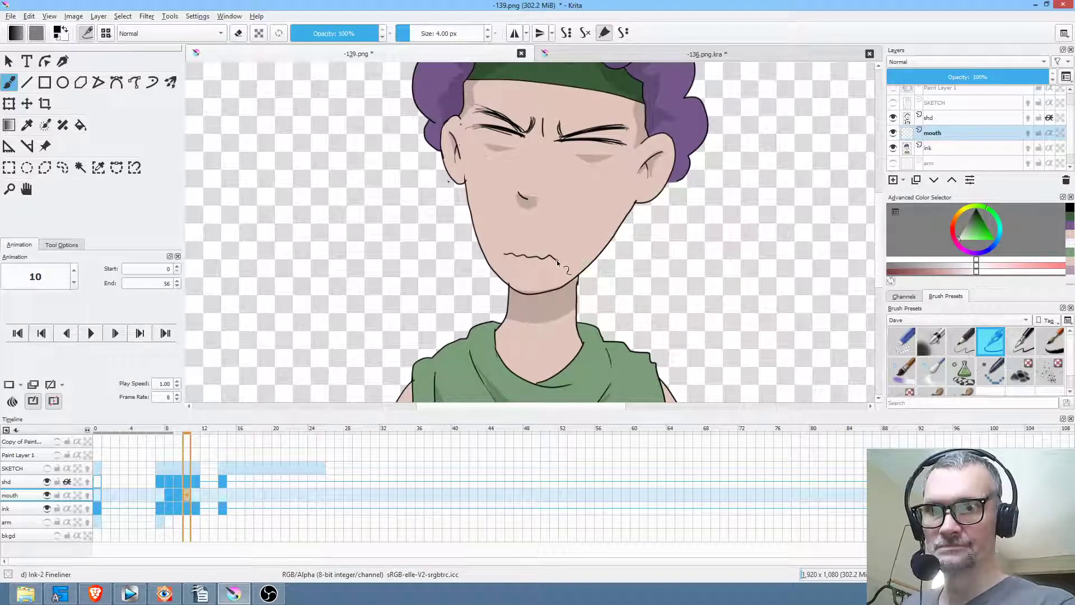
# Step: Show the SKETCH layer and compare the mouth with the sketch around frames 11 to 14
pyautogui.click(196, 492)
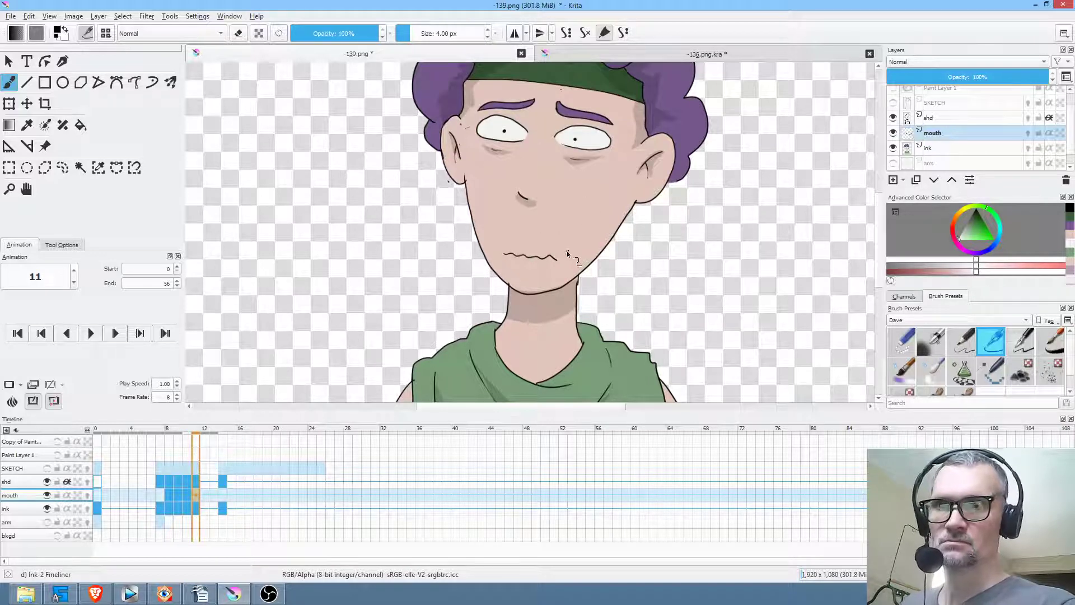
pyautogui.click(221, 493)
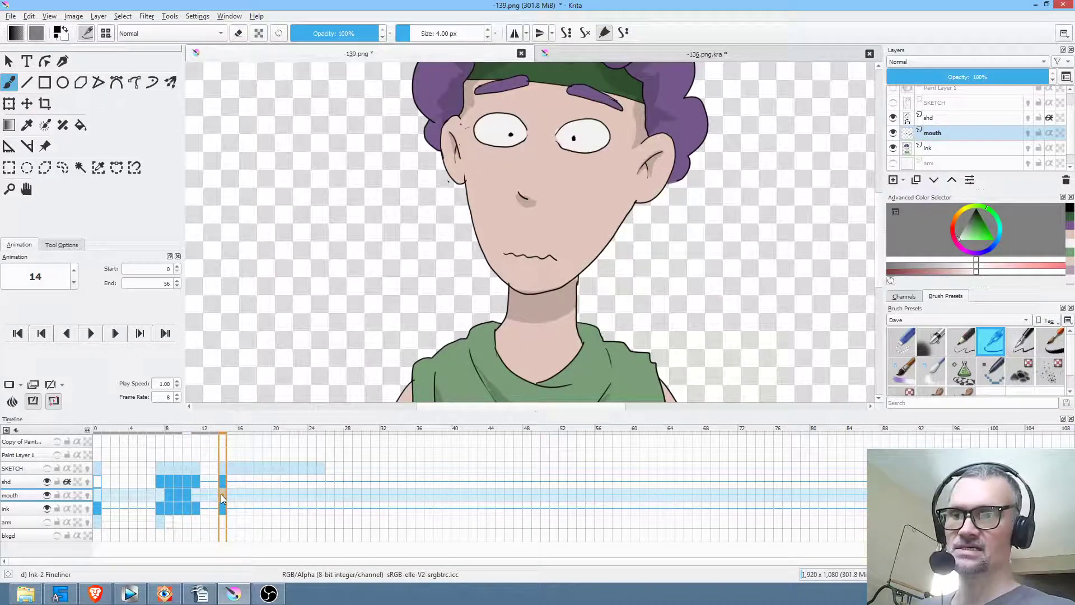
pyautogui.click(893, 103)
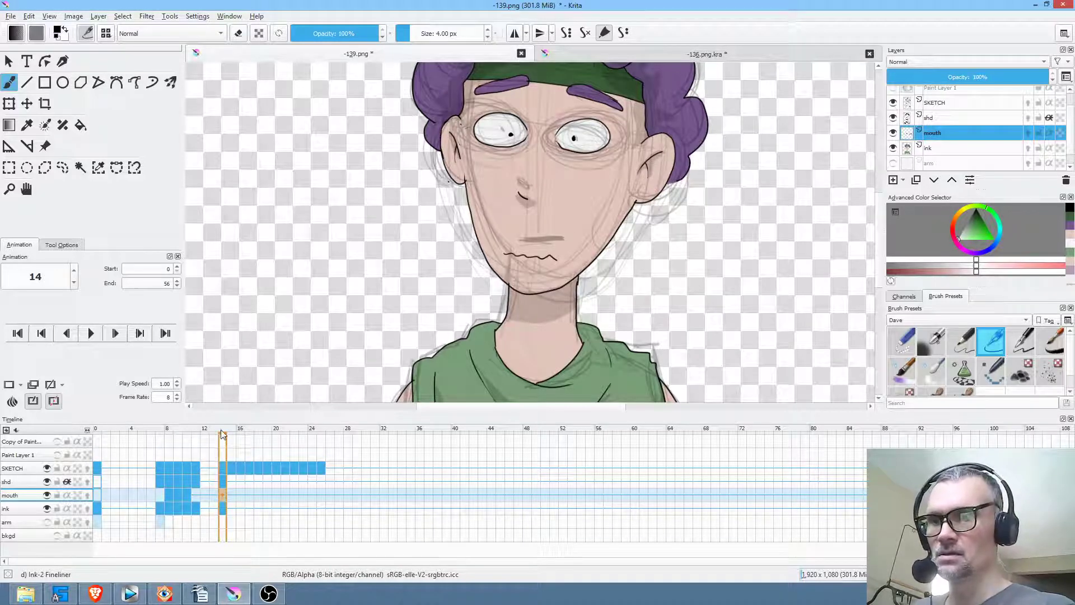
pyautogui.click(213, 433)
pyautogui.moveTo(212, 434)
pyautogui.mouseDown()
pyautogui.moveTo(190, 431)
pyautogui.moveTo(240, 432)
pyautogui.moveTo(223, 431)
pyautogui.mouseUp()
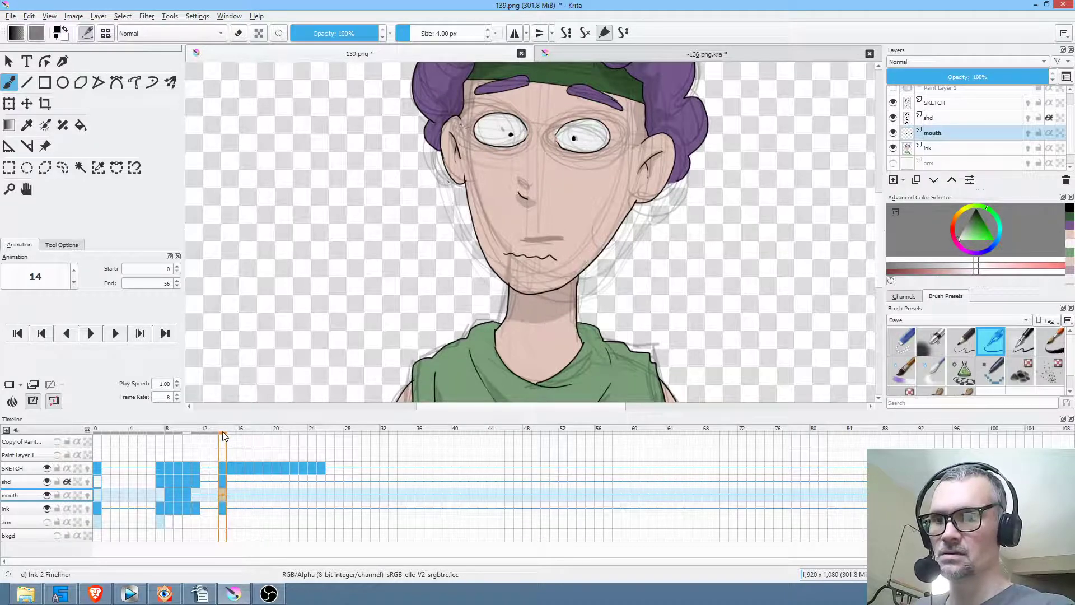
# Step: Clear the wavy mouth on frame 15 of the mouth layer and draw a filled, slightly arched mouth over the sketch with the Freehand Path tool
pyautogui.click(232, 480)
pyautogui.scroll(4, 576, 221)
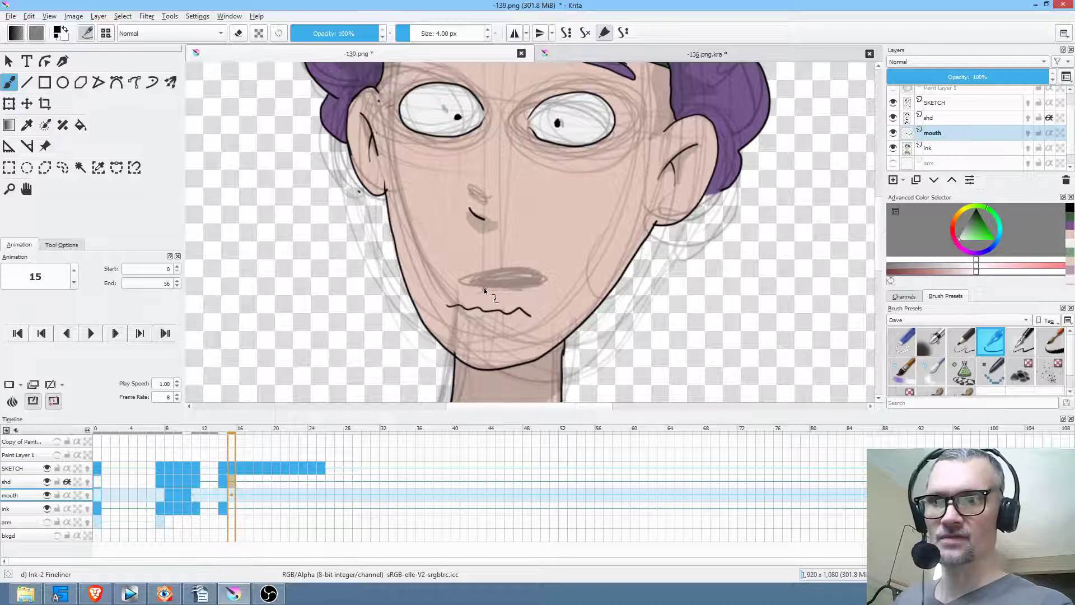
pyautogui.click(133, 87)
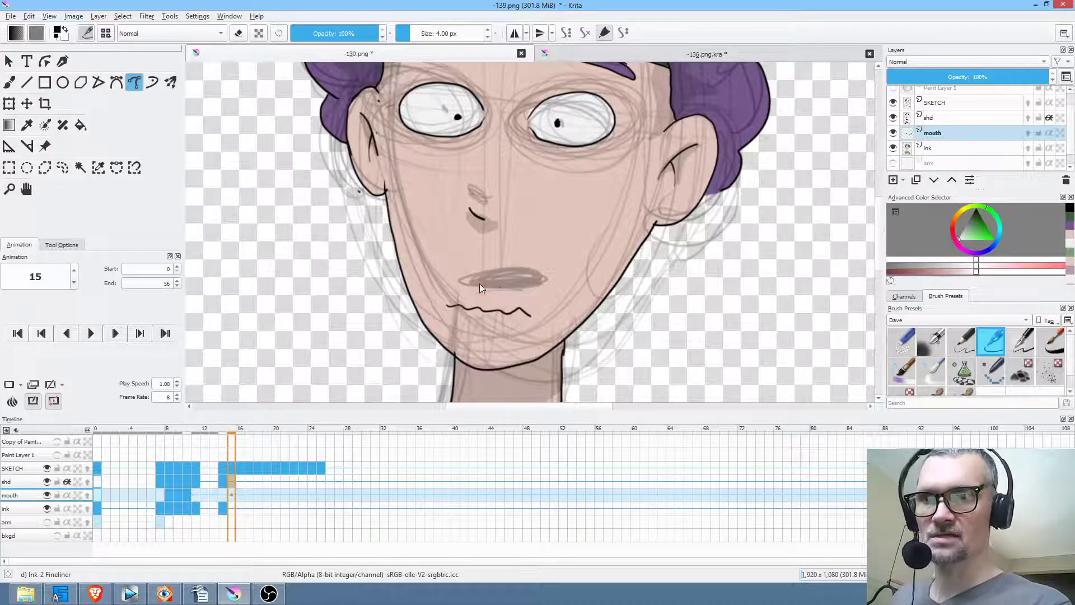
pyautogui.hotkey('ctrl', 'z')
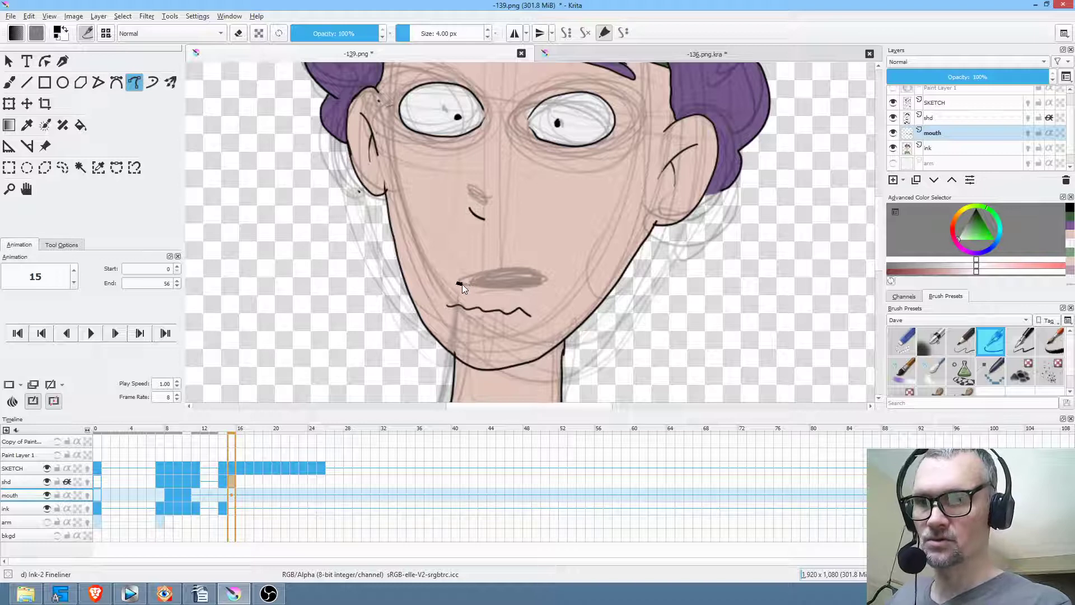
pyautogui.hotkey('ctrl', 'z')
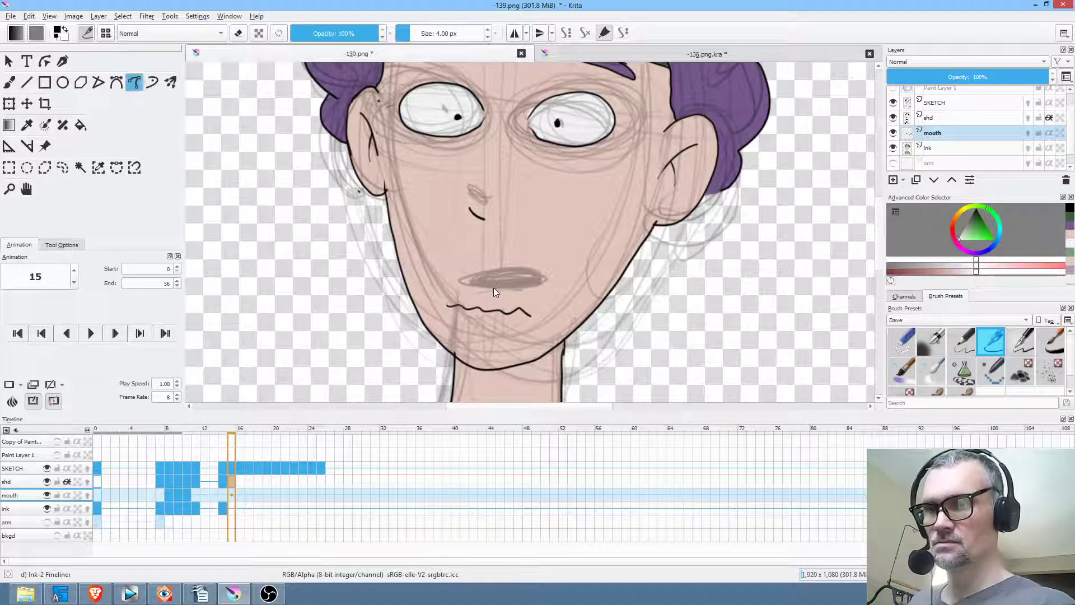
pyautogui.click(230, 495)
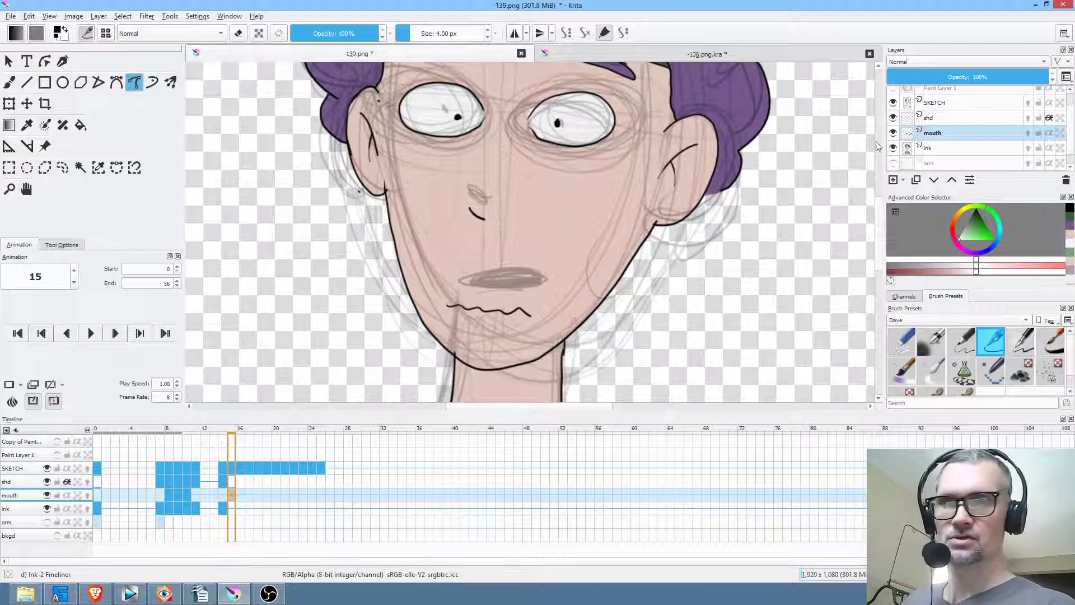
pyautogui.hotkey('ctrl', 'z')
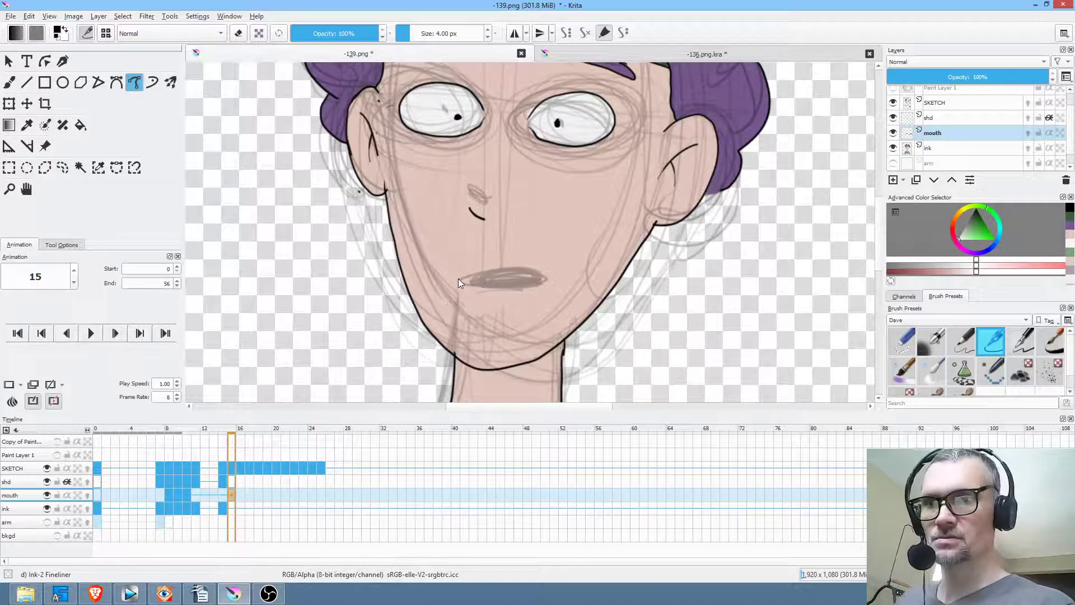
pyautogui.moveTo(462, 281); pyautogui.dragTo(463, 278)
pyautogui.moveTo(536, 285); pyautogui.dragTo(533, 291)
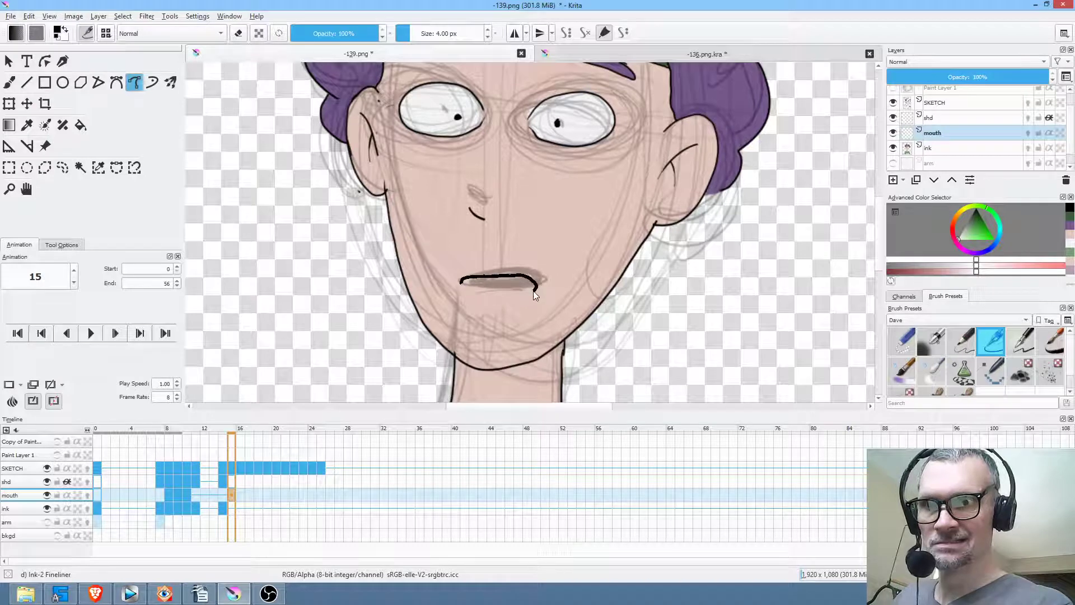
# Step: Draw a thin, flat filled mouth on frame 16 of the mouth layer and a thicker one on frame 17
pyautogui.click(241, 496)
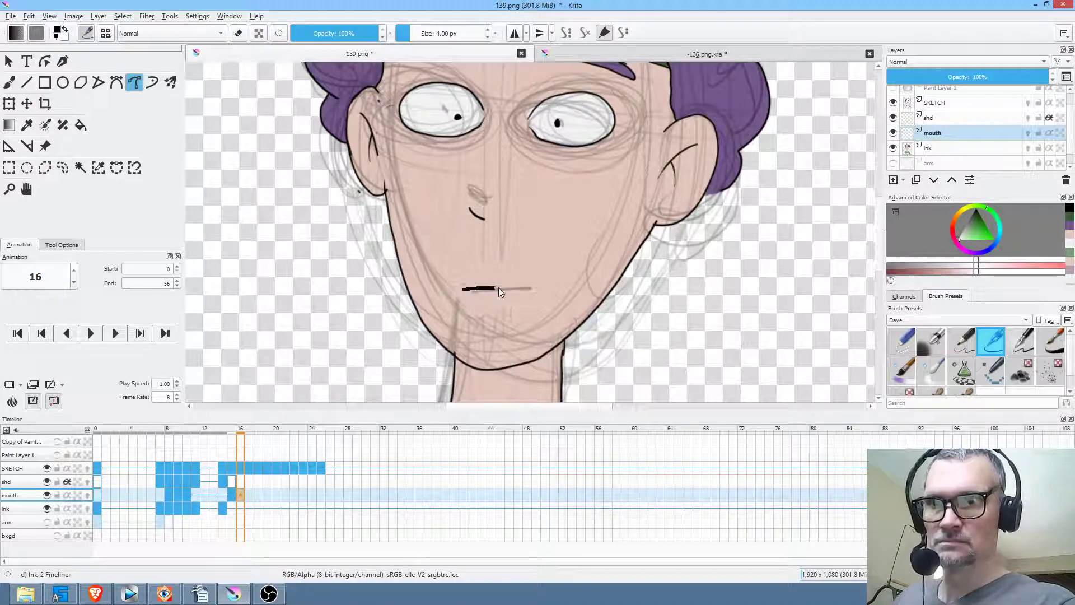
pyautogui.click(248, 494)
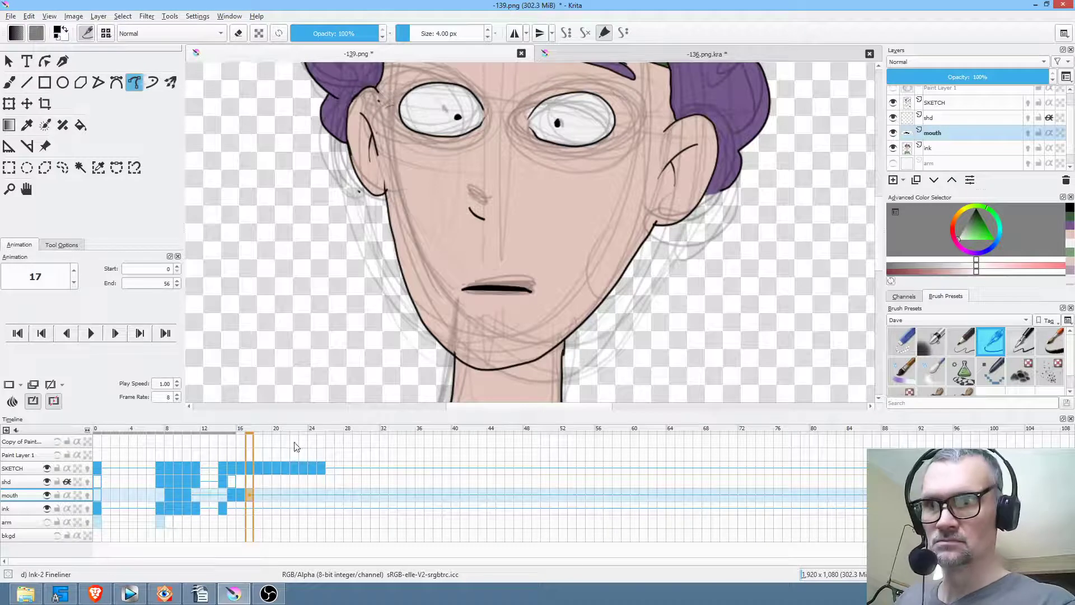
pyautogui.press('Delete')
pyautogui.moveTo(462, 291)
pyautogui.mouseDown()
pyautogui.moveTo(507, 283)
pyautogui.moveTo(536, 294)
pyautogui.mouseUp()
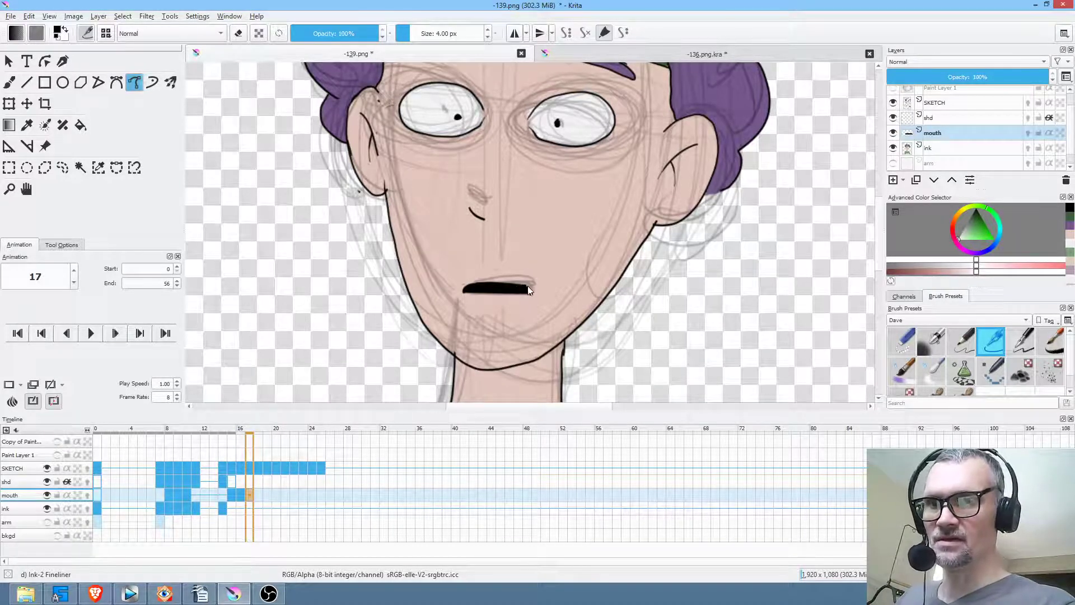
# Step: Clear the mouth on frame 18 and trace the sketch's wavy mouth line with the Freehand Brush tool
pyautogui.click(258, 495)
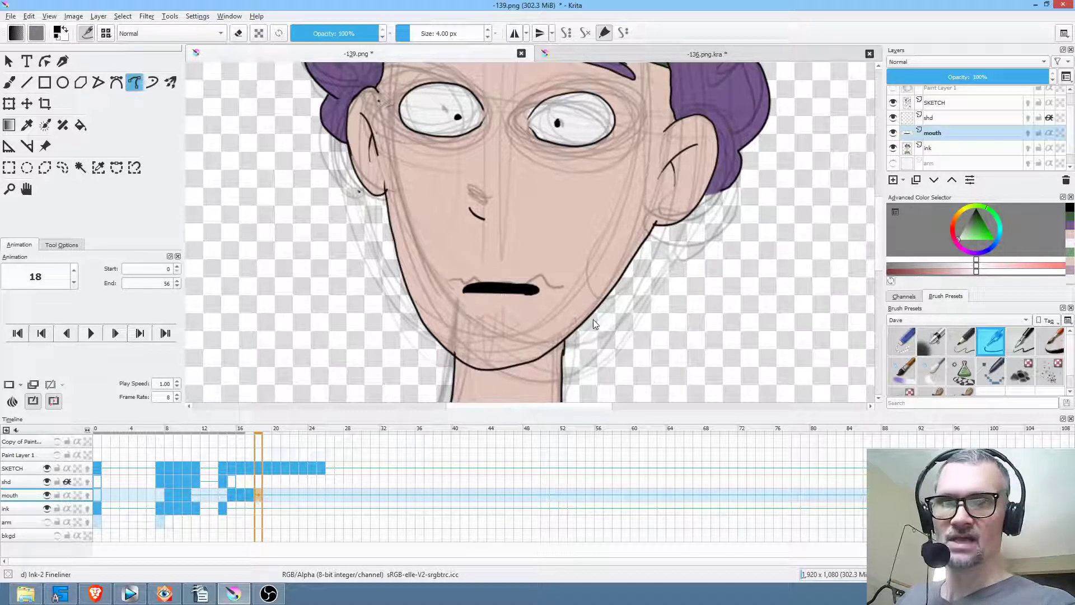
pyautogui.press('Delete')
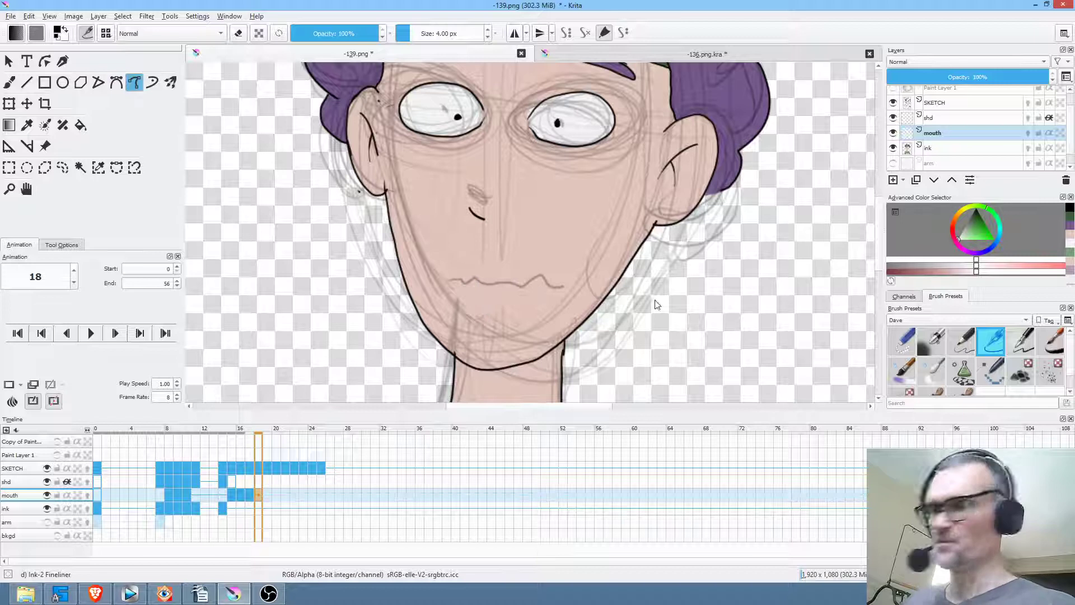
pyautogui.press('b')
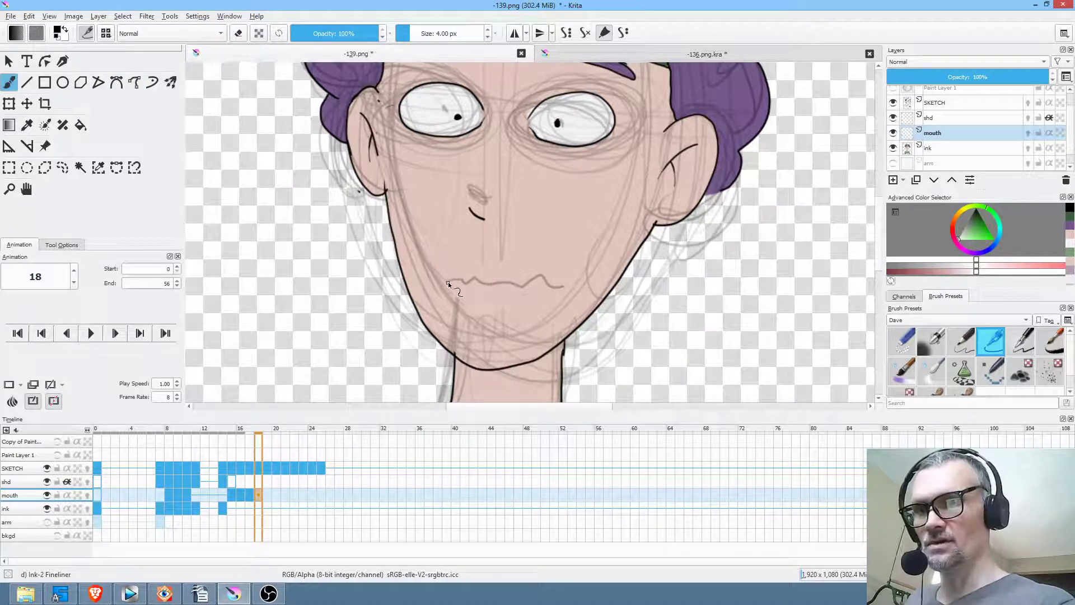
pyautogui.moveTo(552, 290); pyautogui.dragTo(553, 290)
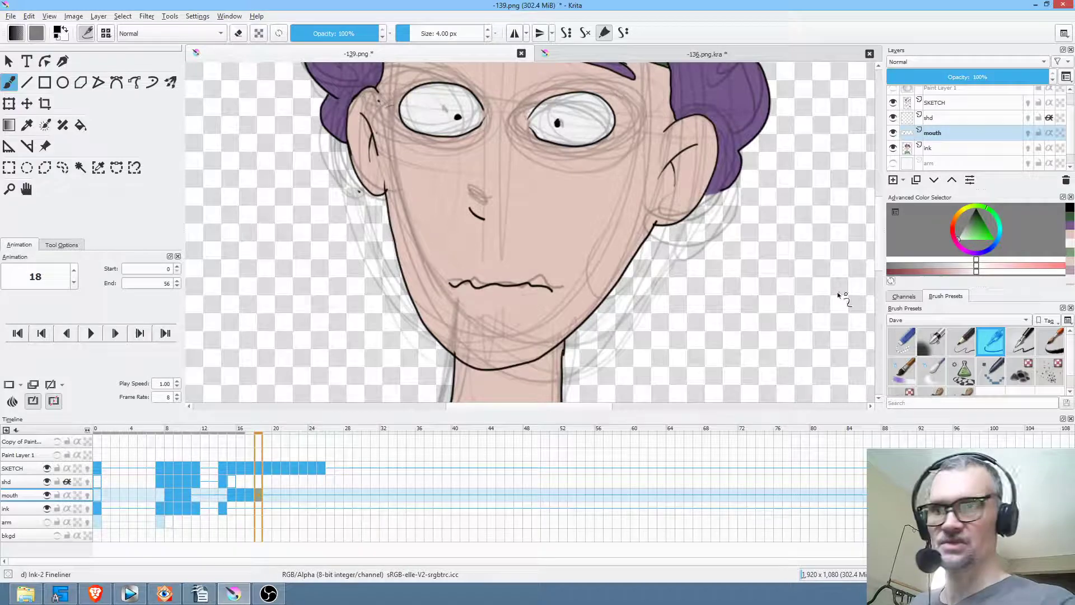
# Step: Switch back to the Freehand Path tool and clear the mouth on frame 20 of the mouth layer
pyautogui.hotkey('shift', 'b')
pyautogui.press('.')
pyautogui.press('.')
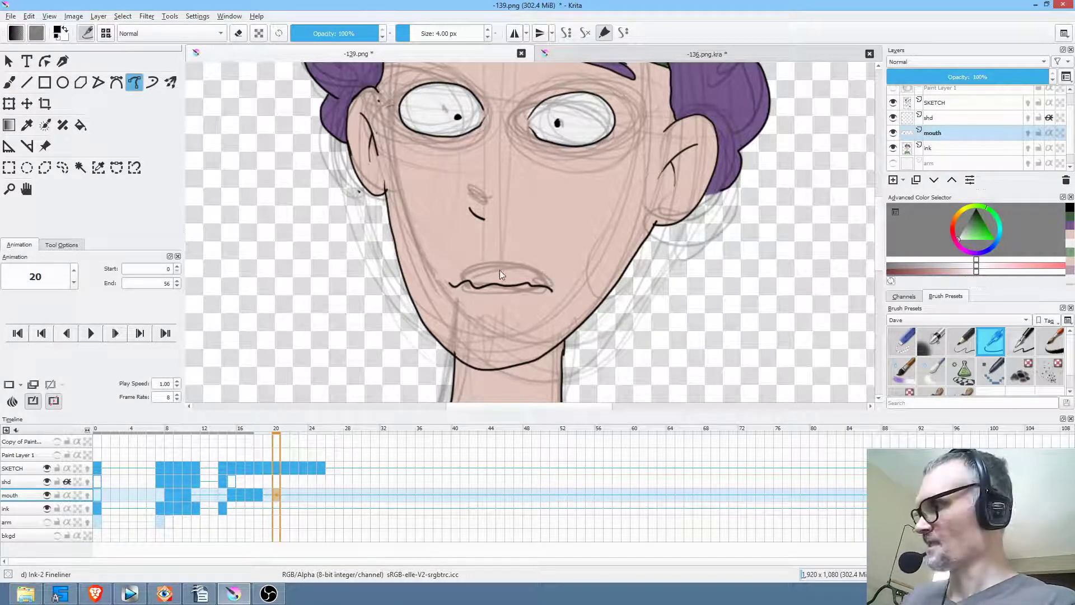
pyautogui.press('Delete')
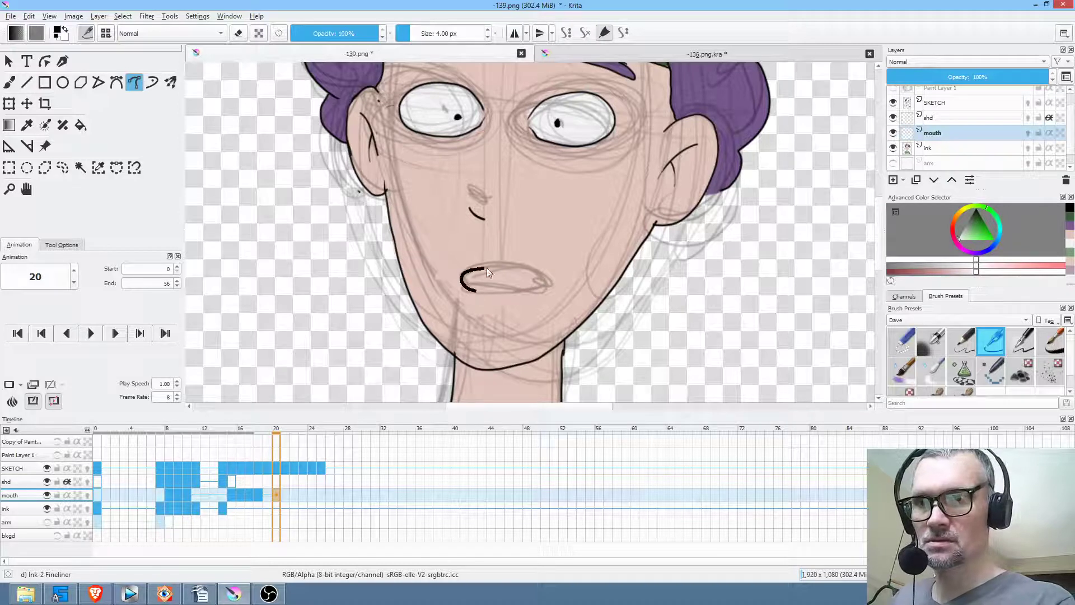
pyautogui.moveTo(540, 277); pyautogui.dragTo(529, 291)
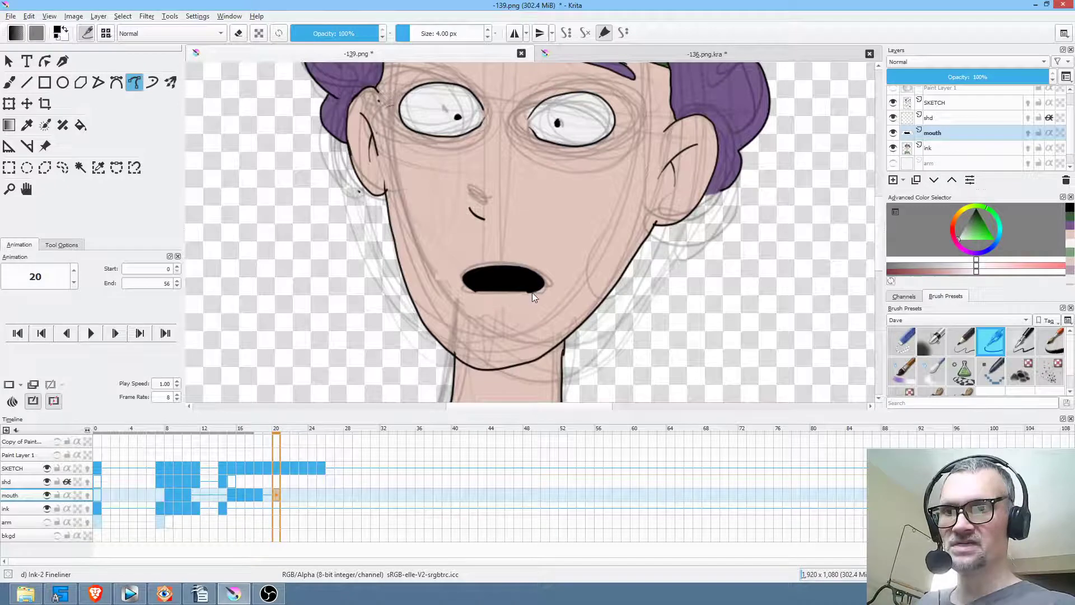
pyautogui.moveTo(511, 301); pyautogui.dragTo(486, 266)
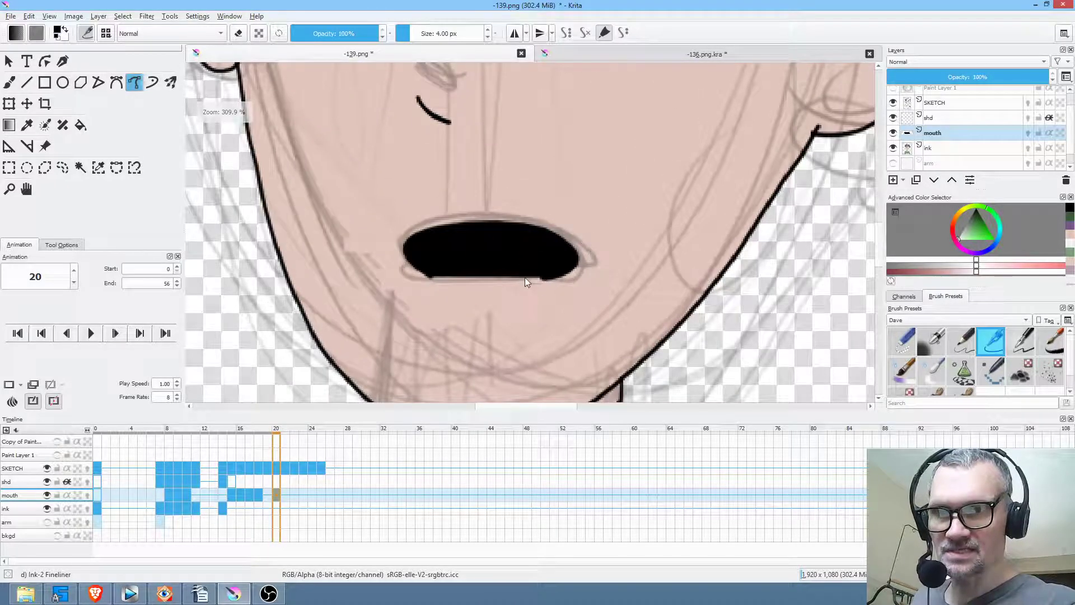
pyautogui.moveTo(546, 309); pyautogui.dragTo(518, 325)
pyautogui.hotkey('ctrl', 'z')
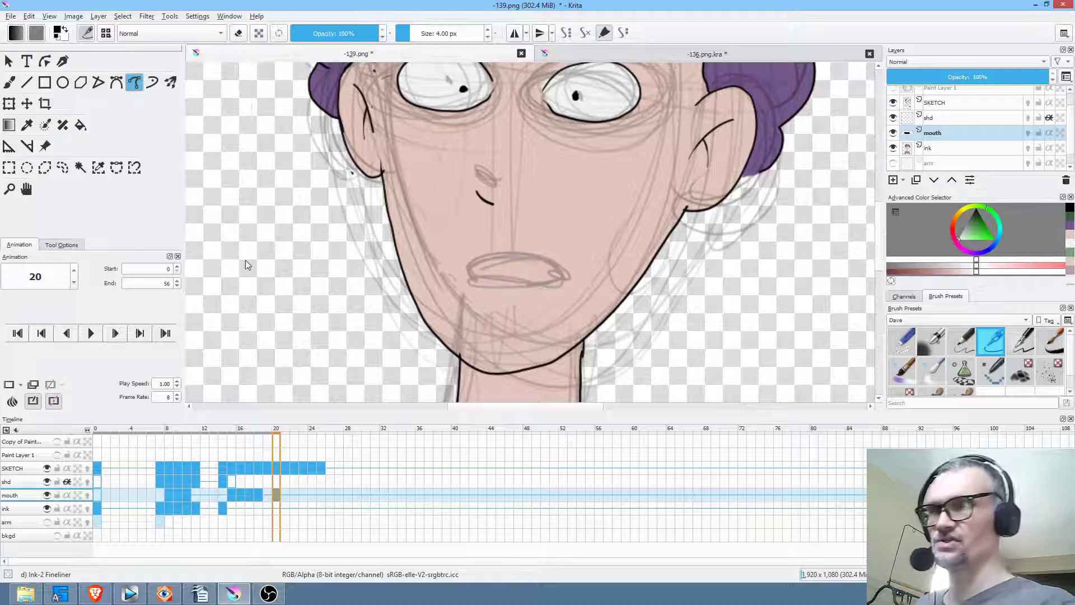
# Step: Set the Freehand Path tool's precision to Raw and draw a filled, slightly open mouth on frame 20
pyautogui.click(64, 245)
pyautogui.click(92, 371)
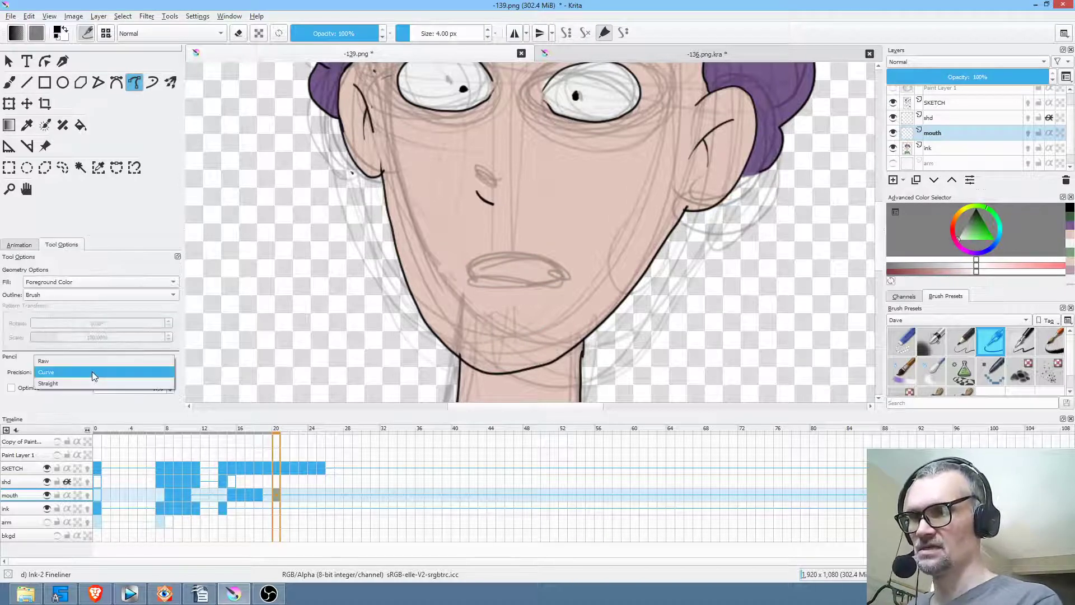
pyautogui.click(91, 363)
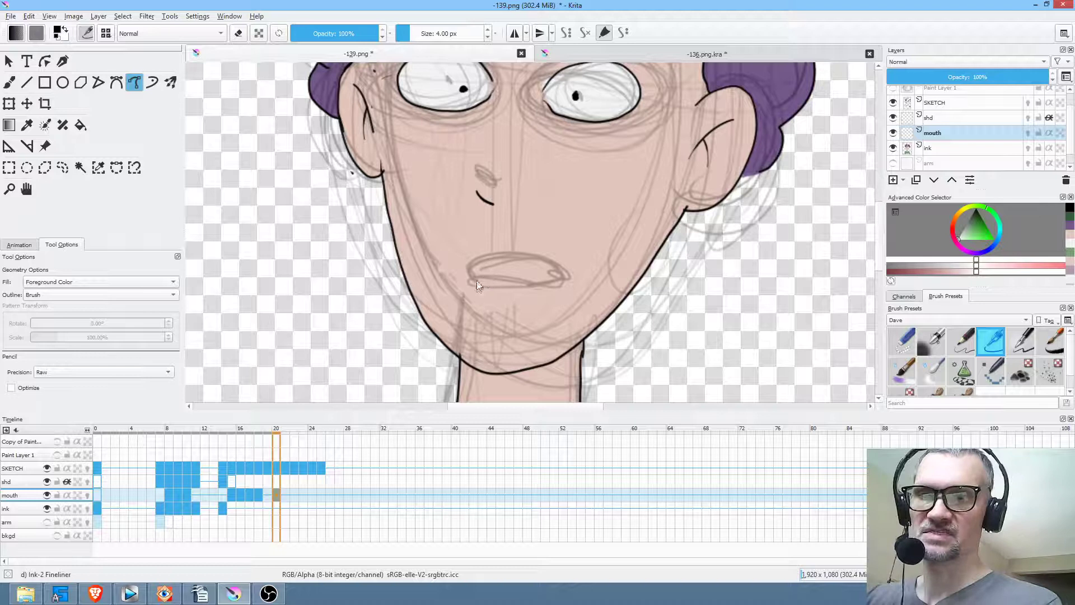
pyautogui.moveTo(559, 290); pyautogui.dragTo(556, 290)
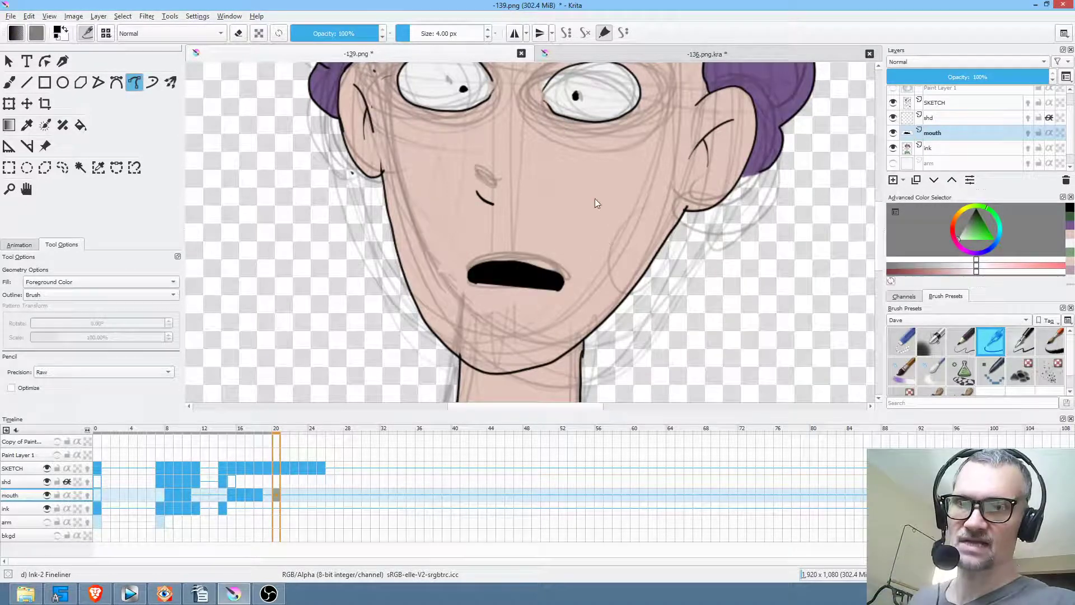
pyautogui.scroll(4, 552, 309)
pyautogui.moveTo(590, 252); pyautogui.dragTo(578, 273)
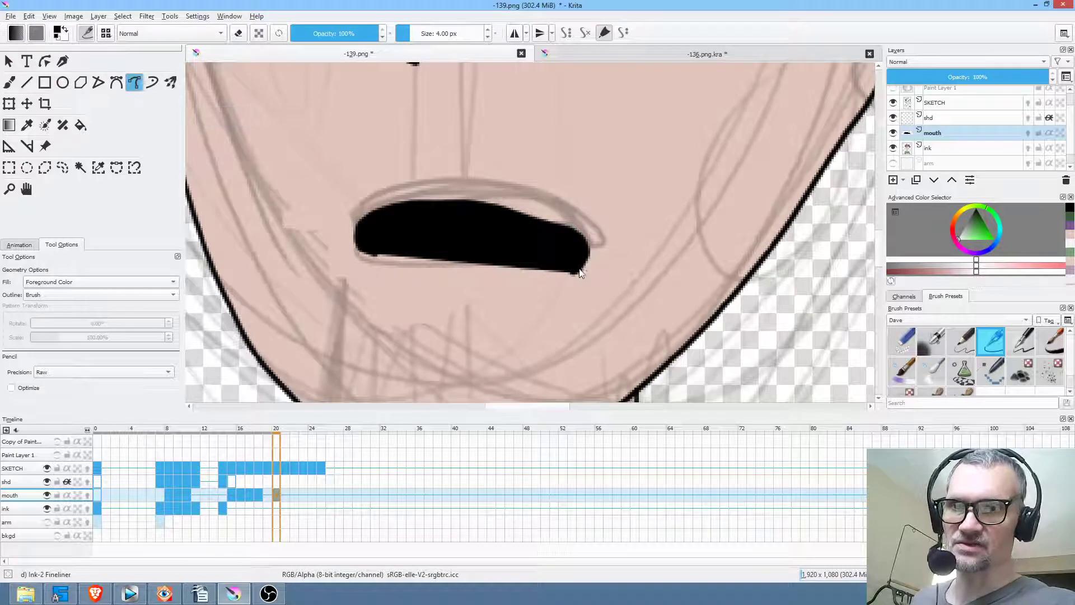
# Step: Draw a larger, domed filled mouth on frame 21 of the mouth layer, following the sketch
pyautogui.press('.')
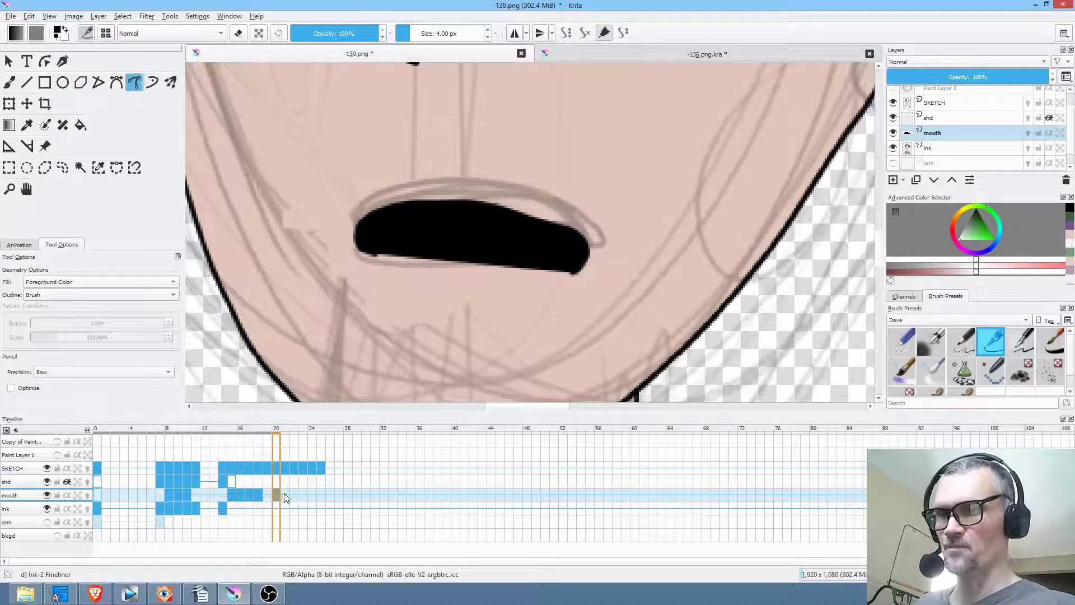
pyautogui.moveTo(594, 270)
pyautogui.mouseDown()
pyautogui.moveTo(598, 231)
pyautogui.moveTo(575, 202)
pyautogui.moveTo(492, 177)
pyautogui.moveTo(409, 181)
pyautogui.moveTo(353, 214)
pyautogui.mouseUp()
pyautogui.moveTo(365, 260)
pyautogui.mouseDown()
pyautogui.moveTo(421, 274)
pyautogui.moveTo(594, 271)
pyautogui.mouseUp()
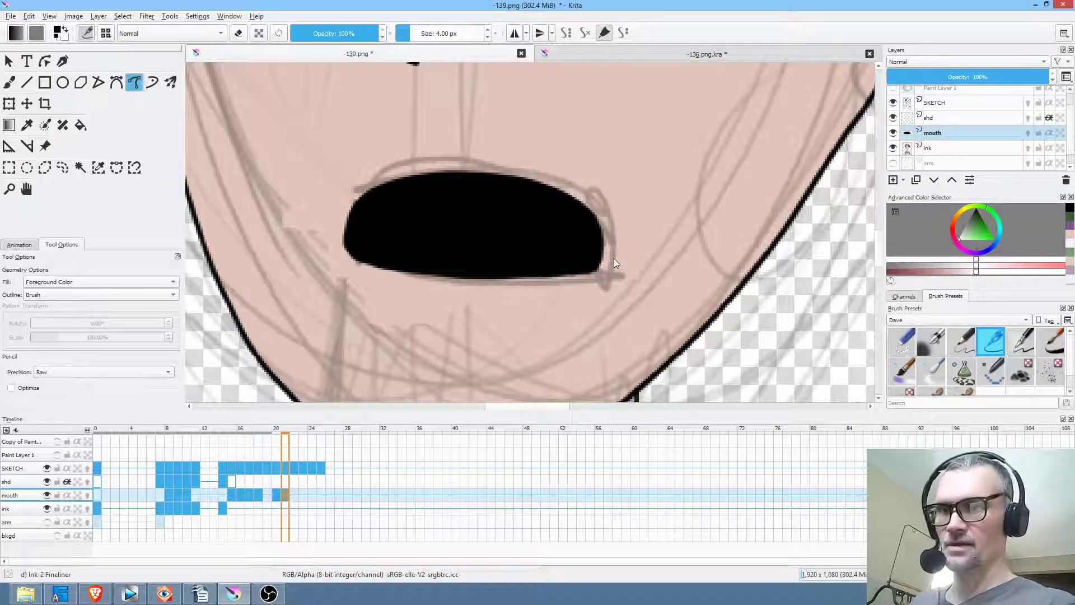
# Step: Clear the mouth on frame 23 and draw a tall, boxy filled open mouth following the sketch
pyautogui.click(298, 495)
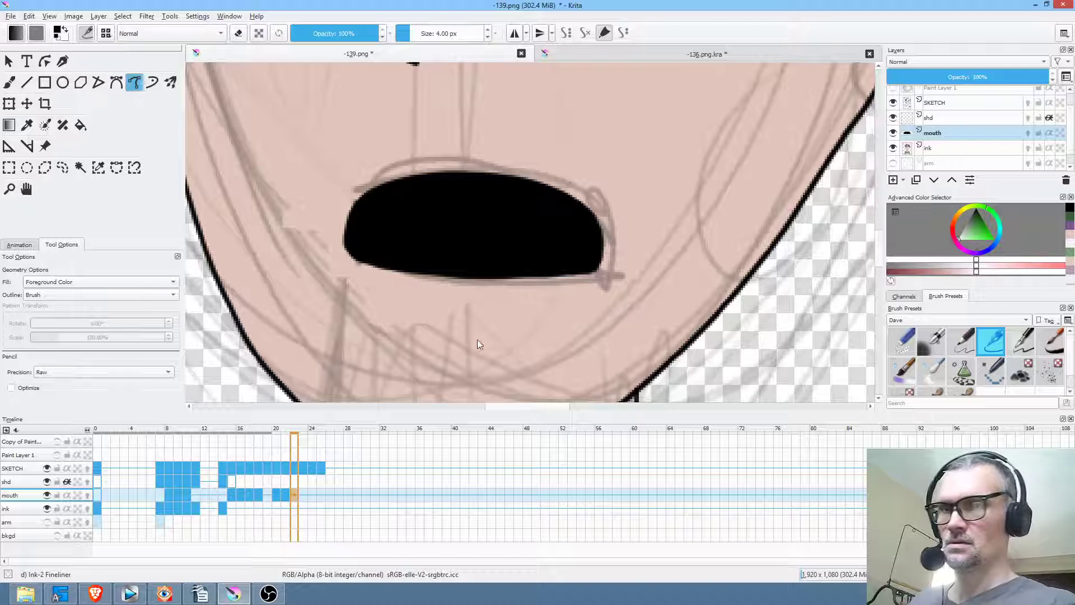
pyautogui.moveTo(303, 434)
pyautogui.mouseDown()
pyautogui.moveTo(312, 435)
pyautogui.moveTo(296, 435)
pyautogui.mouseUp()
pyautogui.click(306, 431)
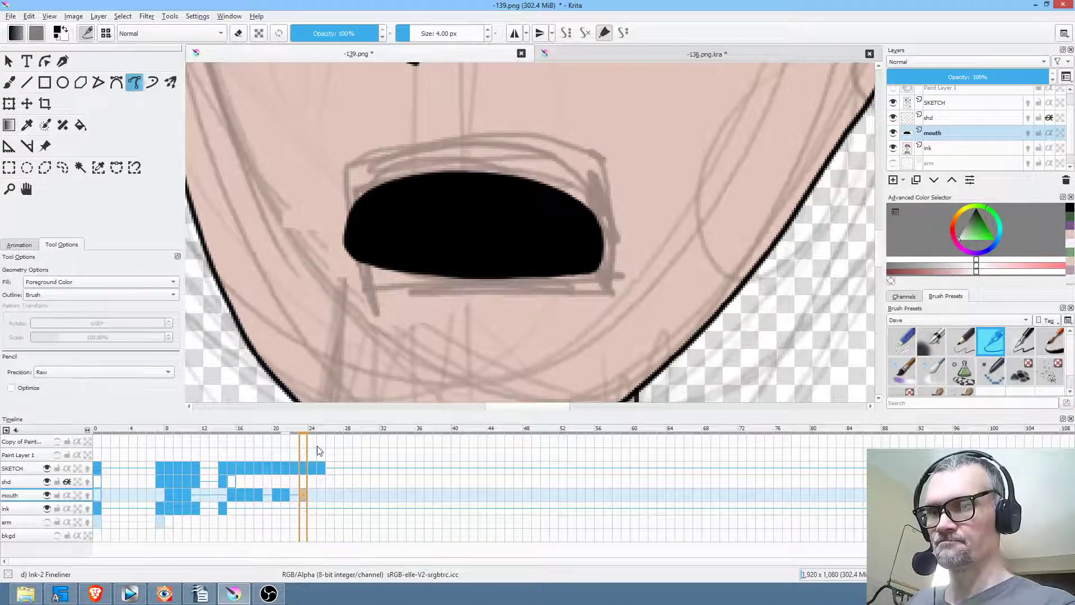
pyautogui.press('Delete')
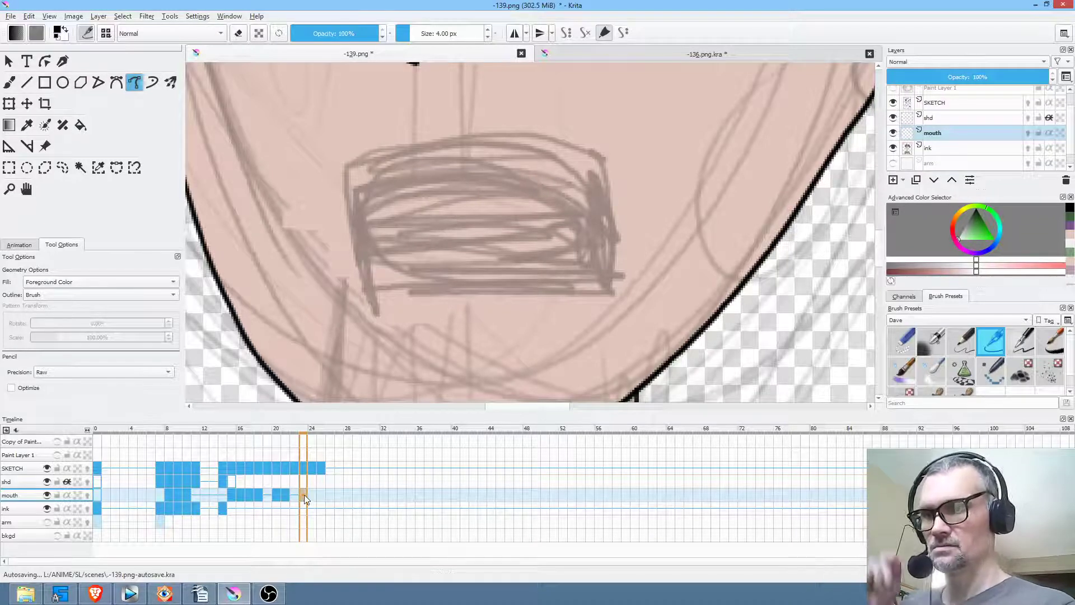
pyautogui.moveTo(370, 282)
pyautogui.mouseDown()
pyautogui.moveTo(361, 177)
pyautogui.moveTo(375, 163)
pyautogui.moveTo(433, 150)
pyautogui.moveTo(583, 166)
pyautogui.moveTo(599, 282)
pyautogui.moveTo(372, 288)
pyautogui.mouseUp()
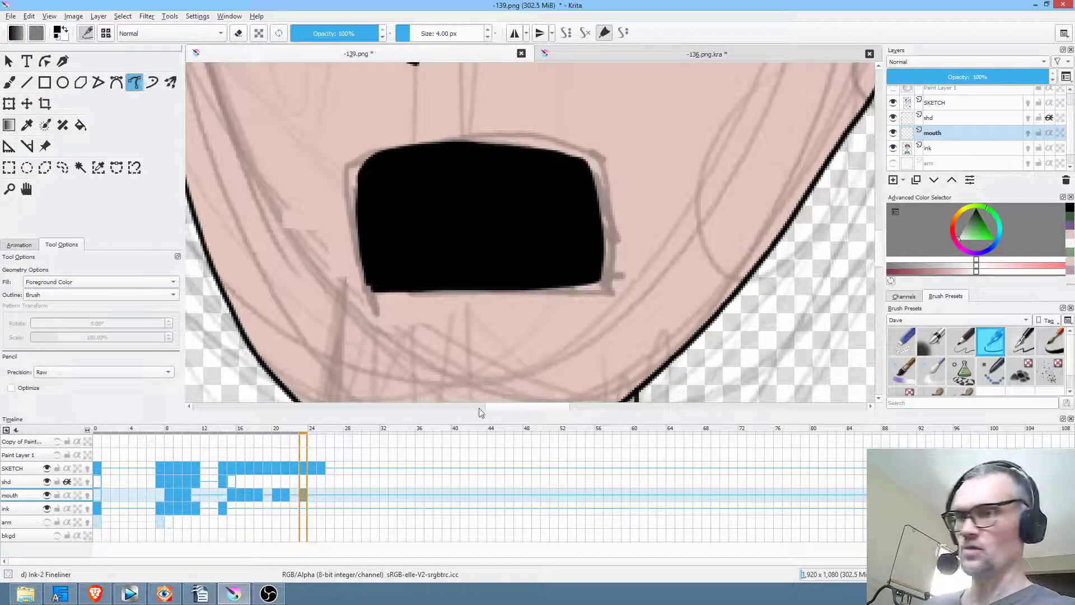
# Step: Clear the mouth on frame 25 of the mouth layer
pyautogui.click(313, 495)
pyautogui.click(319, 493)
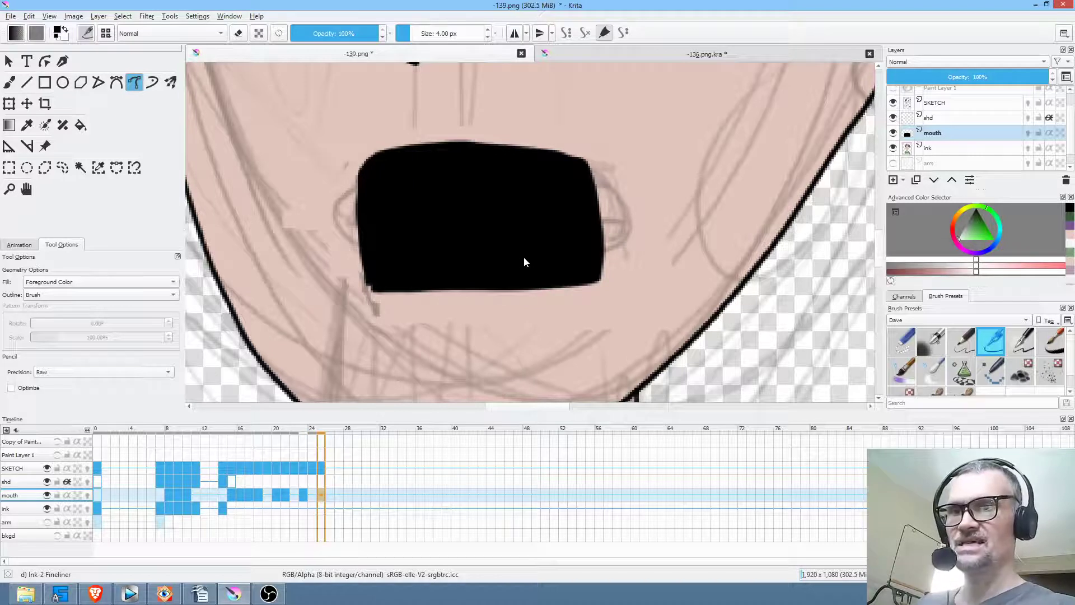
pyautogui.press('Delete')
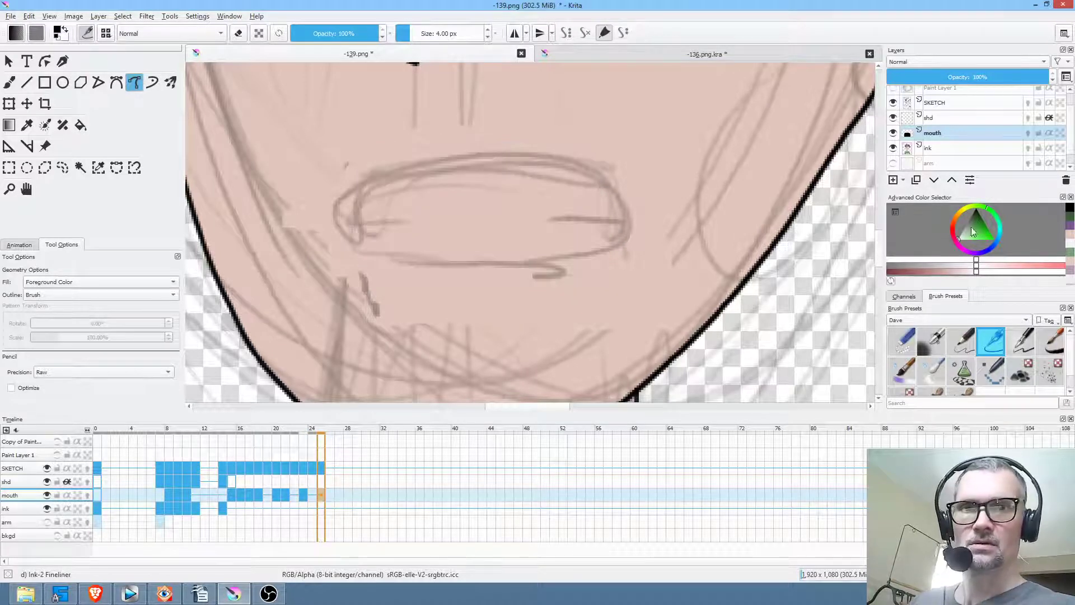
pyautogui.click(954, 241)
pyautogui.moveTo(350, 245)
pyautogui.mouseDown()
pyautogui.moveTo(376, 256)
pyautogui.moveTo(508, 264)
pyautogui.moveTo(594, 237)
pyautogui.moveTo(609, 206)
pyautogui.moveTo(573, 171)
pyautogui.moveTo(460, 164)
pyautogui.moveTo(363, 189)
pyautogui.moveTo(365, 225)
pyautogui.mouseUp()
pyautogui.hotkey('ctrl', 'z')
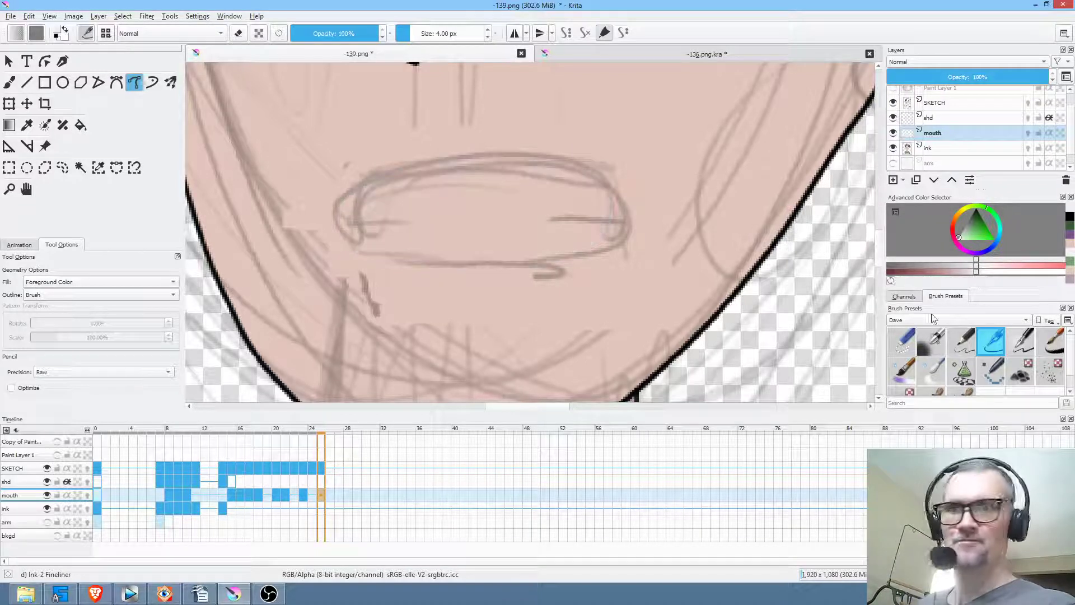
pyautogui.press('d')
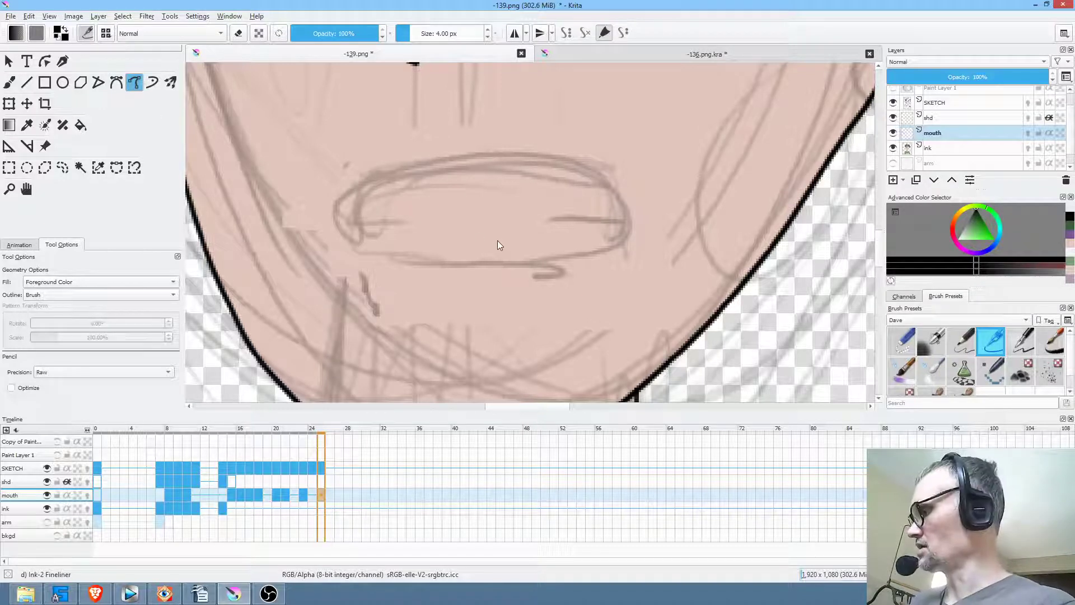
# Step: Outline a wide, rounded open mouth in black on frame 25 with the Freehand Brush tool, adding a short line inside its left corner
pyautogui.press('b')
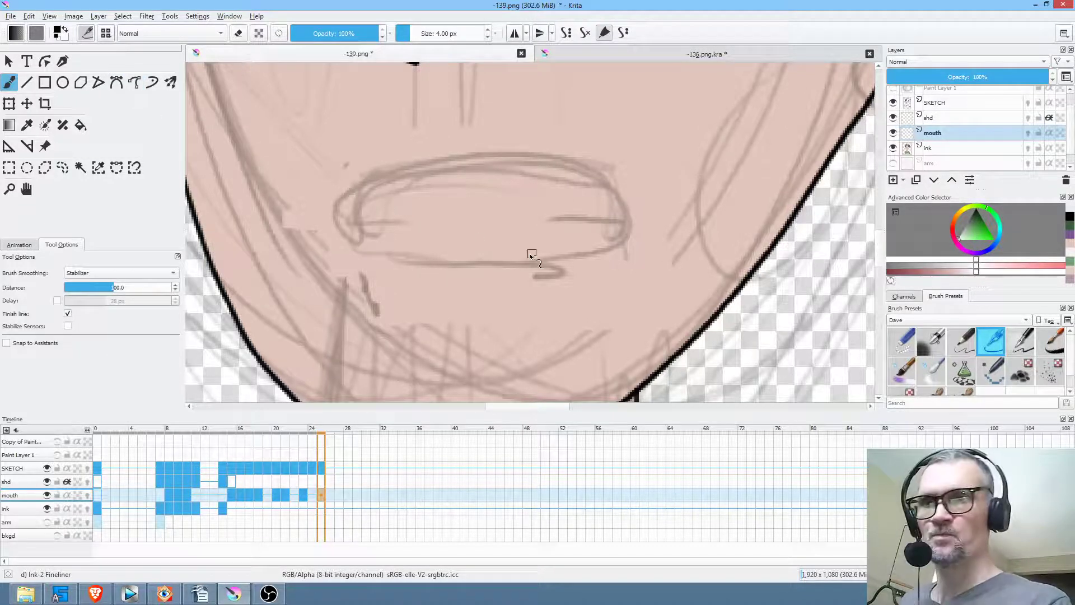
pyautogui.moveTo(455, 166)
pyautogui.mouseDown()
pyautogui.moveTo(600, 183)
pyautogui.moveTo(622, 218)
pyautogui.moveTo(615, 249)
pyautogui.mouseUp()
pyautogui.moveTo(481, 256); pyautogui.dragTo(378, 260)
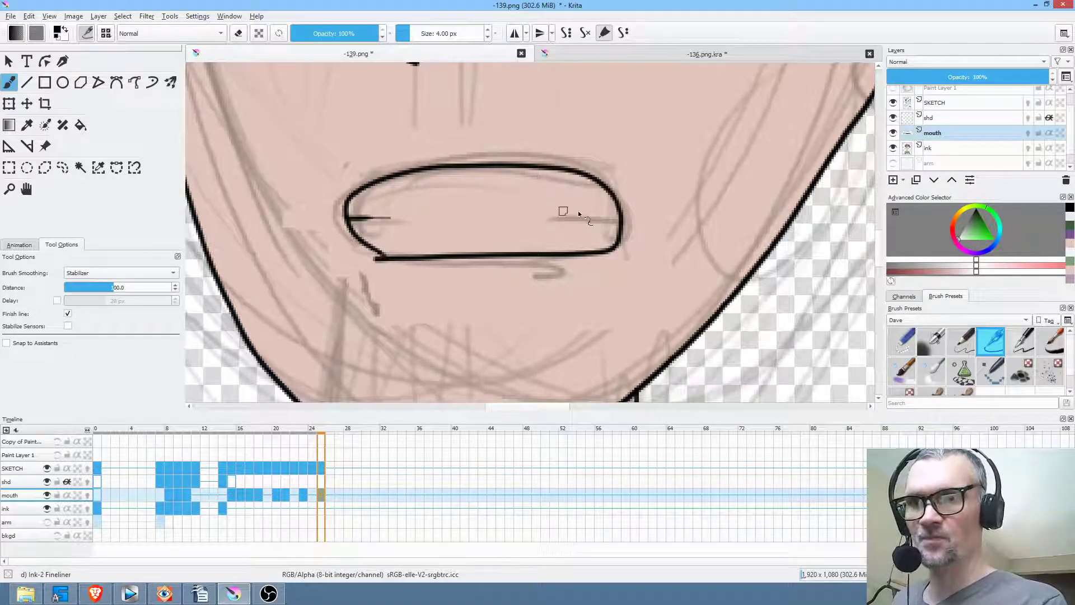
# Step: Add a short line inside the frame 25 mouth's right corner and fill the mouth white with the Behind blending mode
pyautogui.moveTo(618, 215); pyautogui.dragTo(558, 210)
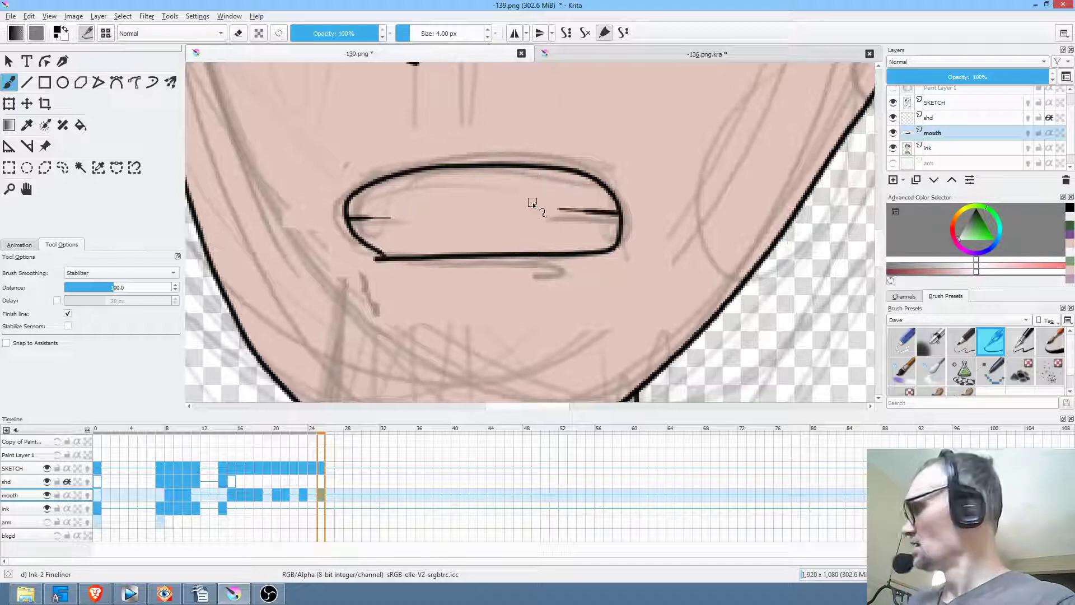
pyautogui.hotkey('shift', 'i')
pyautogui.press('x')
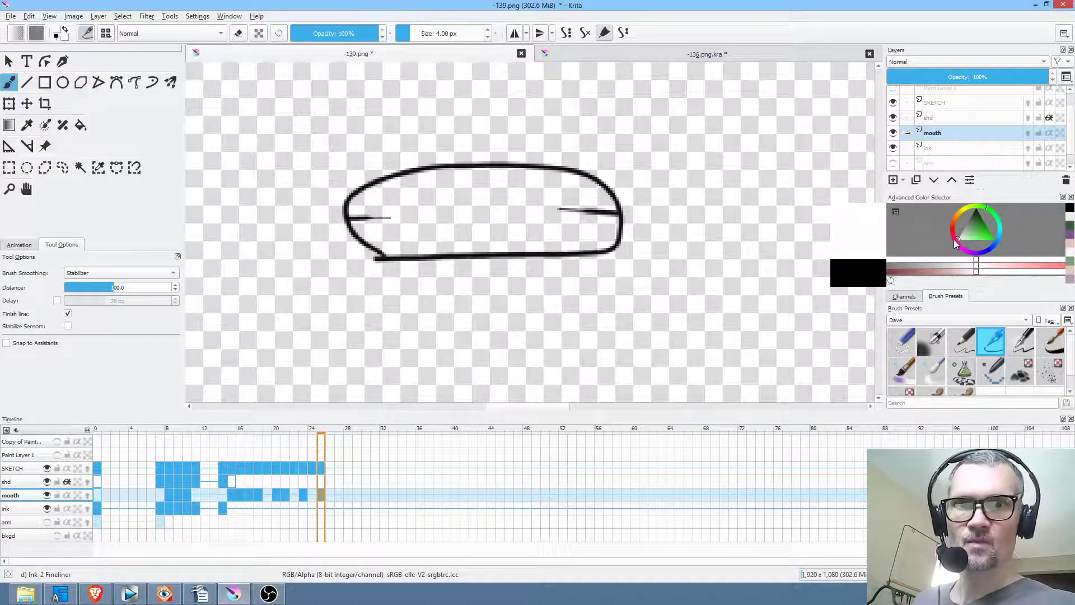
pyautogui.click(177, 33)
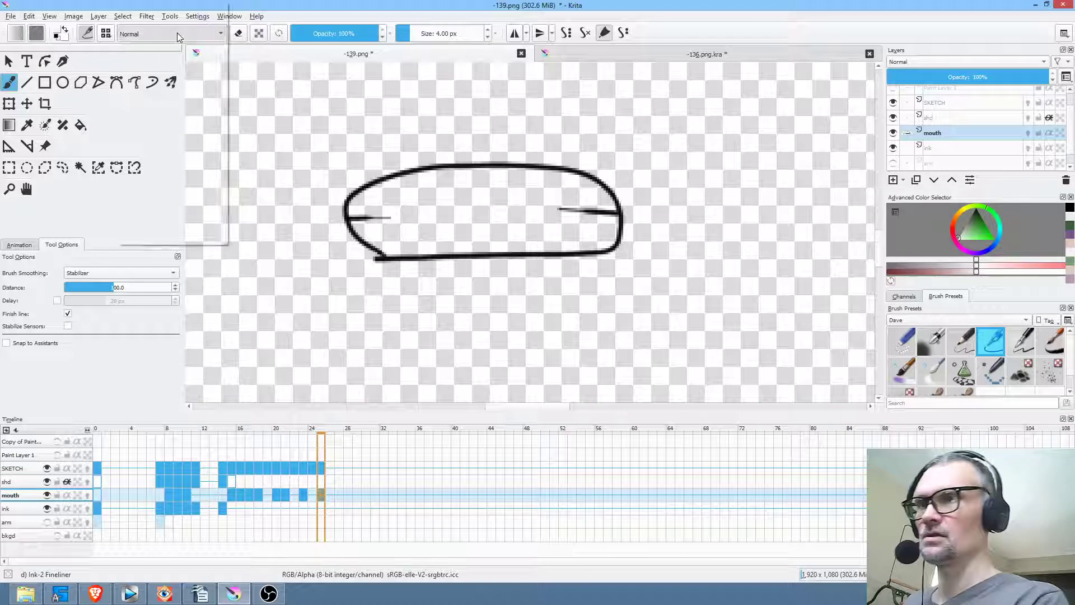
pyautogui.click(179, 32)
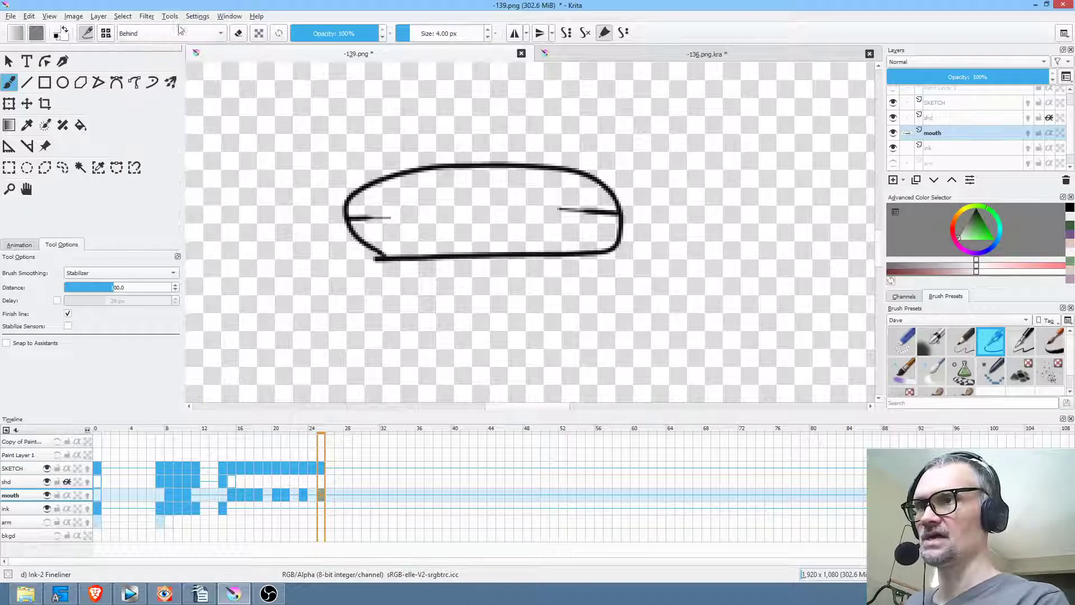
pyautogui.press('f')
pyautogui.click(493, 209)
pyautogui.hotkey('shift', 'i')
pyautogui.scroll(-8, 591, 382)
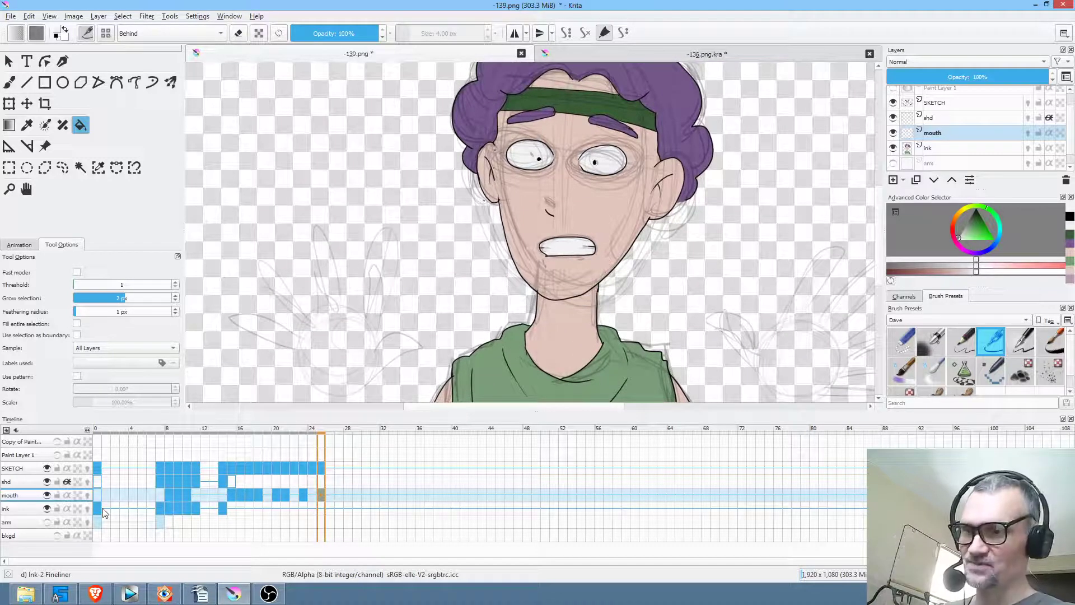
# Step: Go to frame 0 on the mouth layer and save the image as a PNG along with its Krita file
pyautogui.click(96, 499)
pyautogui.hotkey('ctrl', 's')
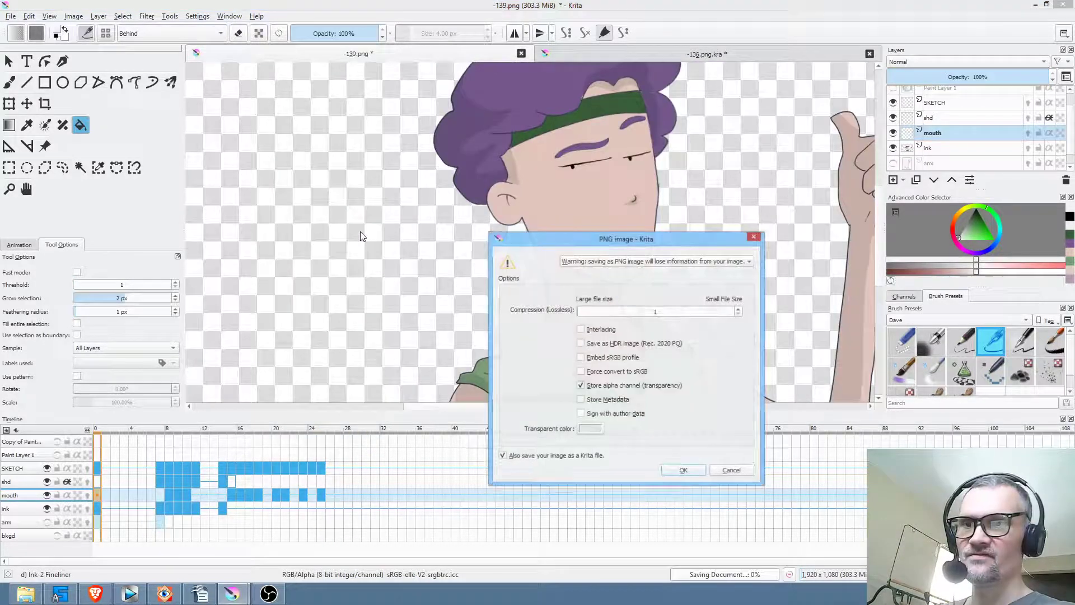
pyautogui.click(683, 470)
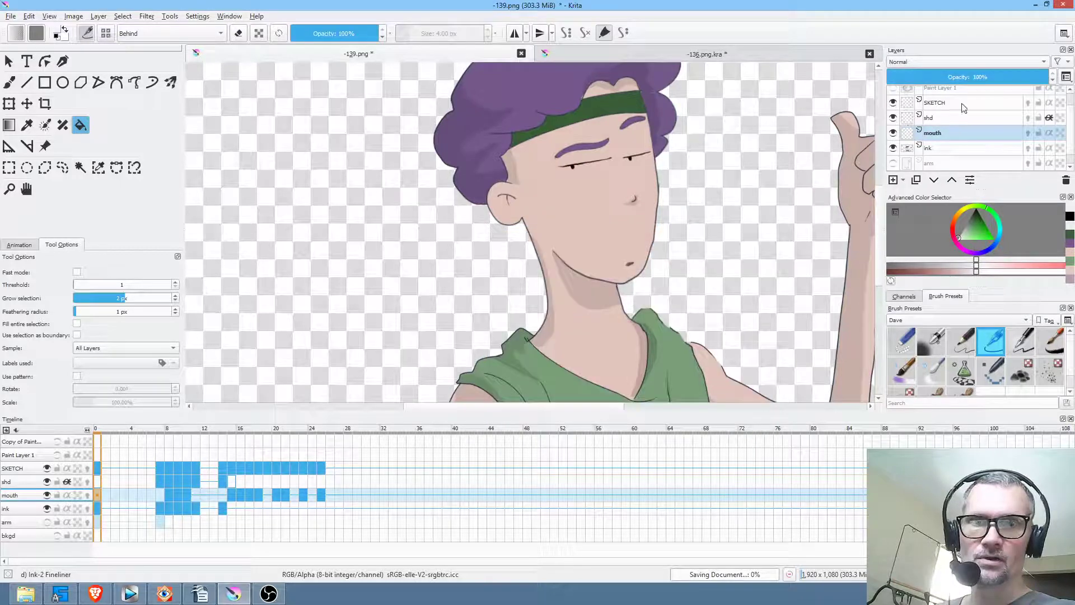
# Step: Make the arm layer visible and select its frame 21
pyautogui.scroll(1, 976, 116)
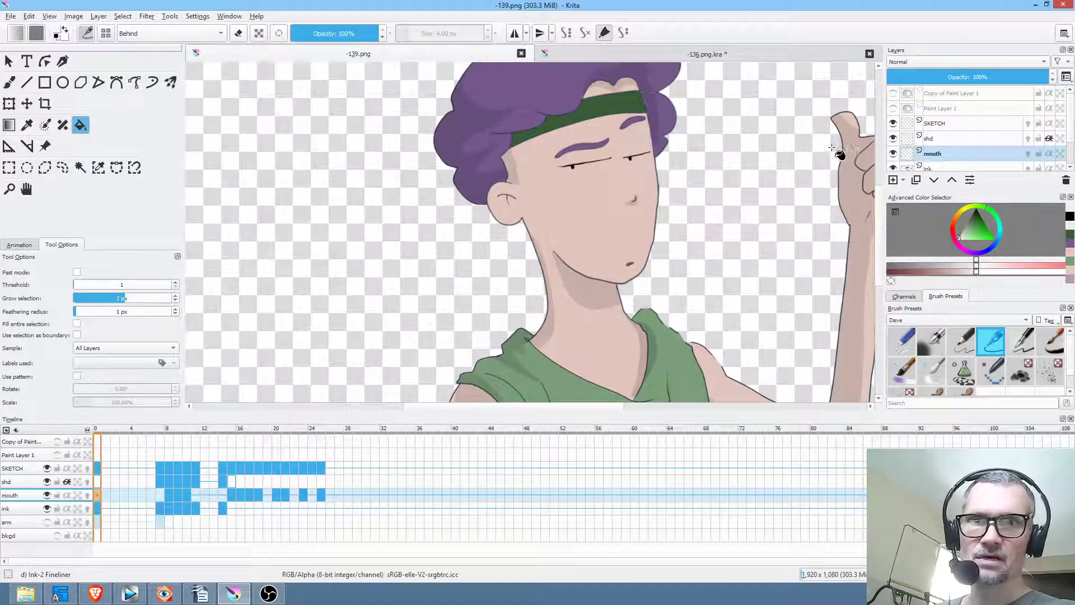
pyautogui.scroll(-2, 834, 152)
pyautogui.moveTo(213, 434); pyautogui.dragTo(282, 437)
pyautogui.click(282, 497)
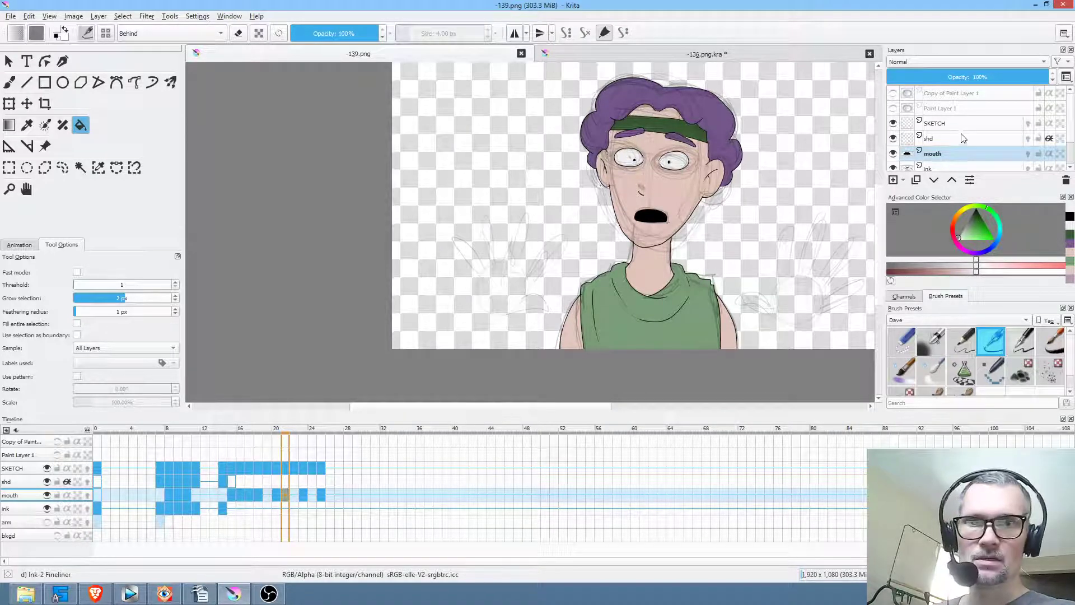
pyautogui.scroll(-2, 963, 138)
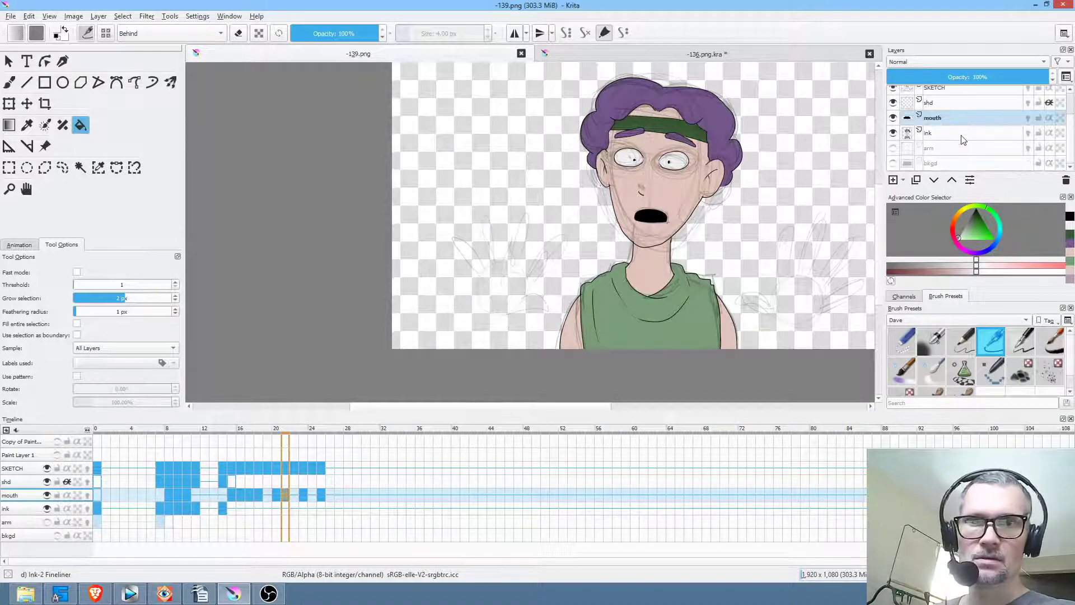
pyautogui.click(892, 148)
pyautogui.click(928, 149)
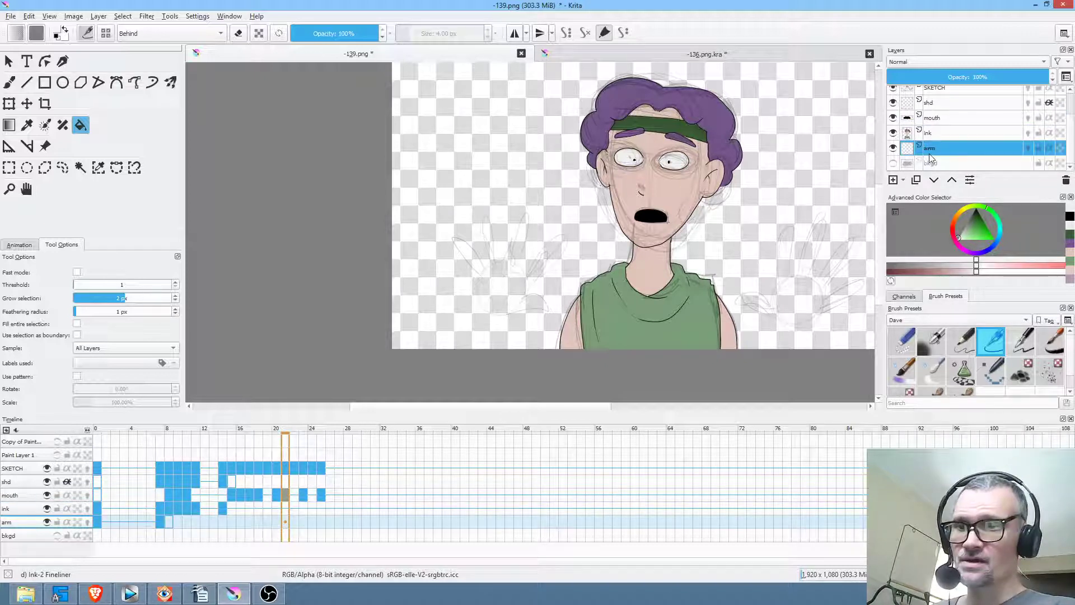
pyautogui.click(283, 521)
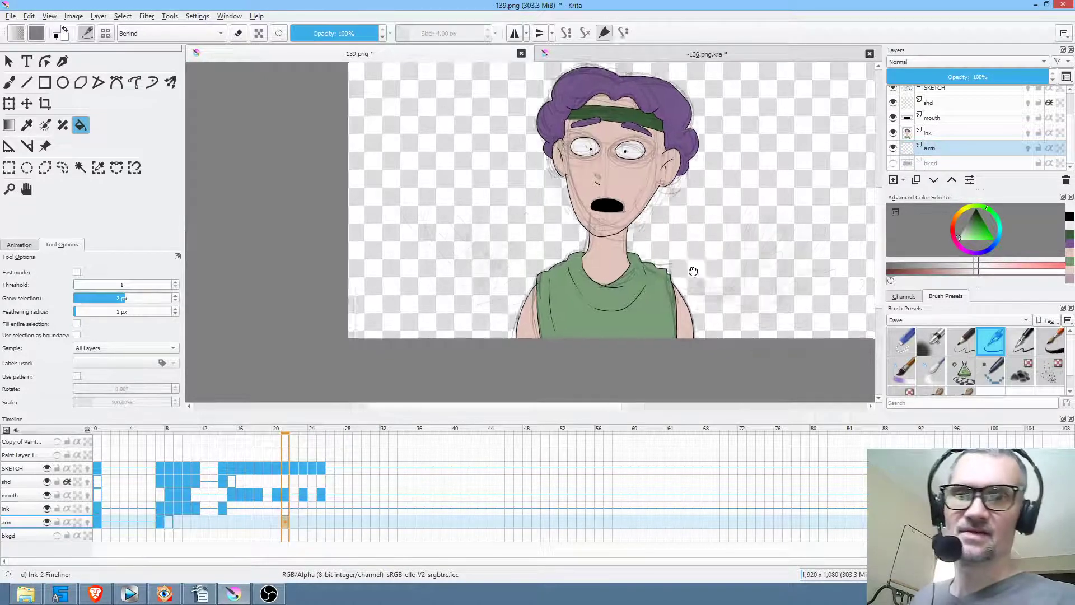
# Step: Outline the open hand right of the character in black on frame 21 of the arm layer, following the sketch
pyautogui.click(677, 267)
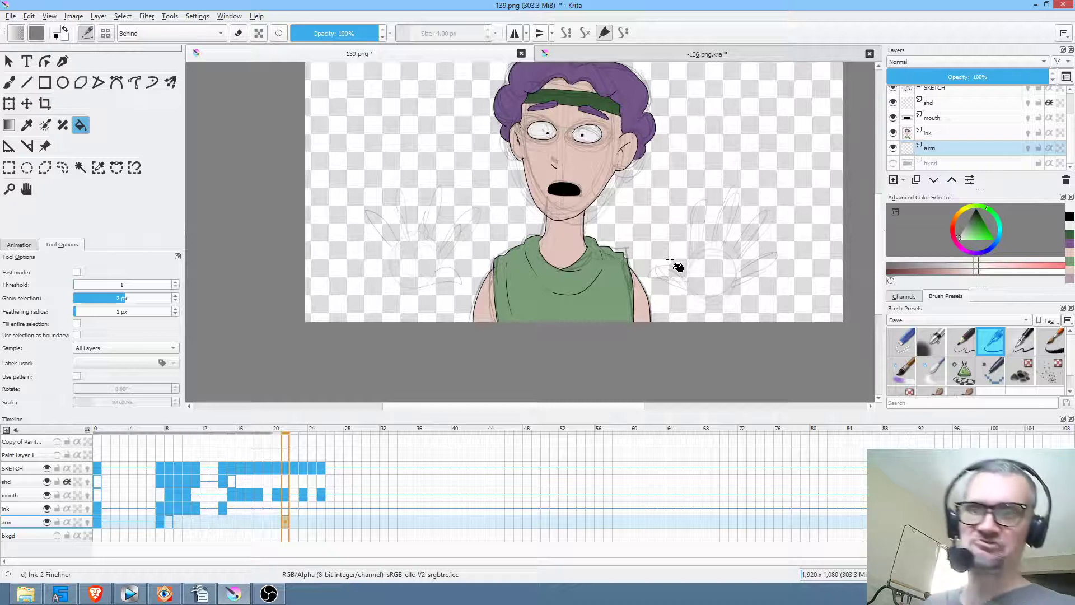
pyautogui.scroll(1, 732, 273)
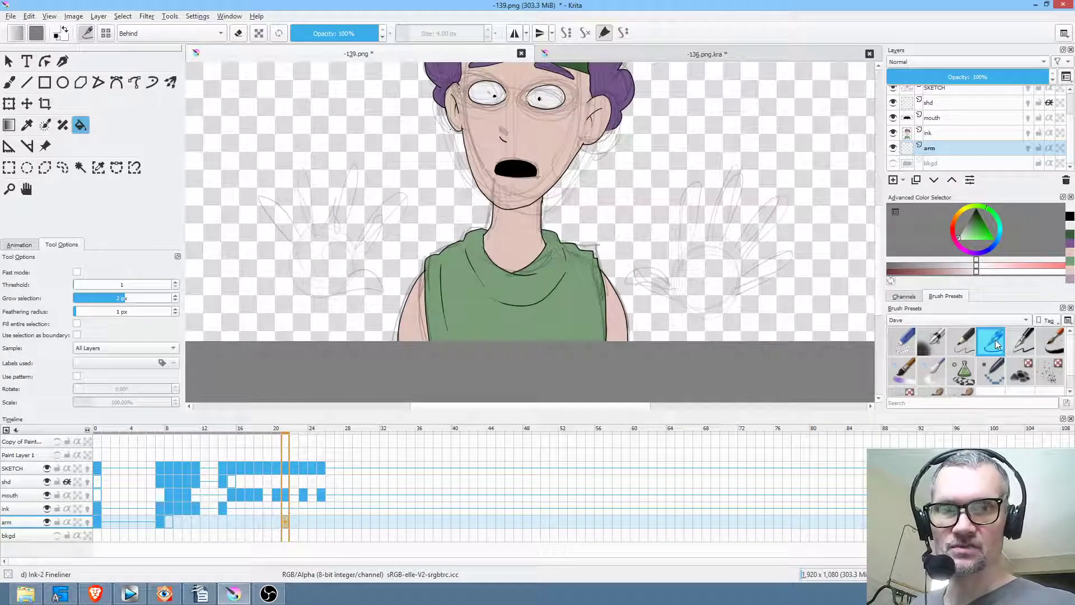
pyautogui.press('d')
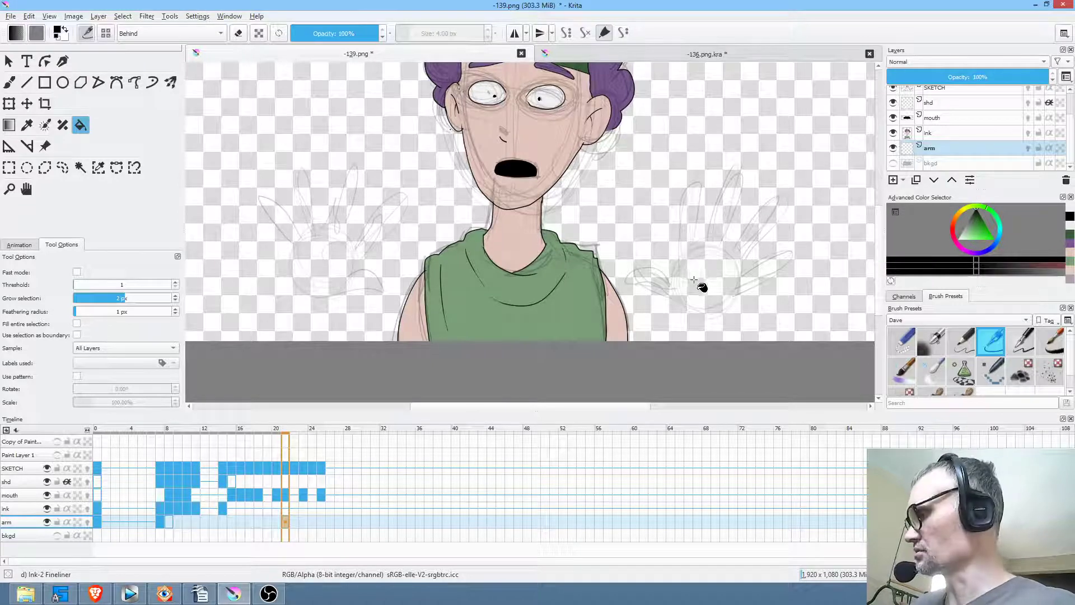
pyautogui.press('b')
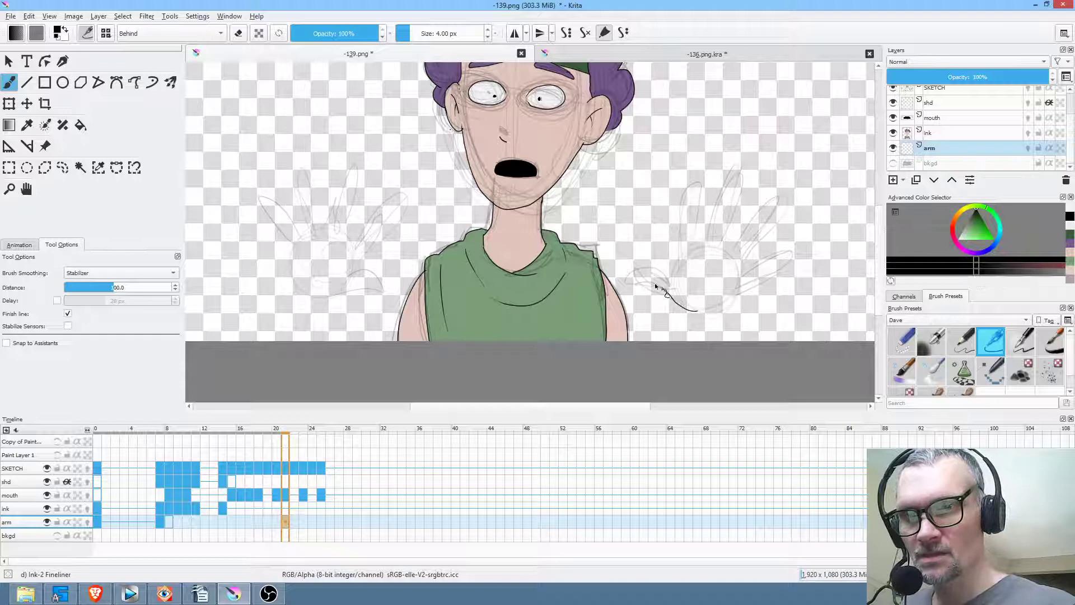
pyautogui.moveTo(639, 286)
pyautogui.mouseDown()
pyautogui.moveTo(682, 273)
pyautogui.moveTo(700, 193)
pyautogui.mouseUp()
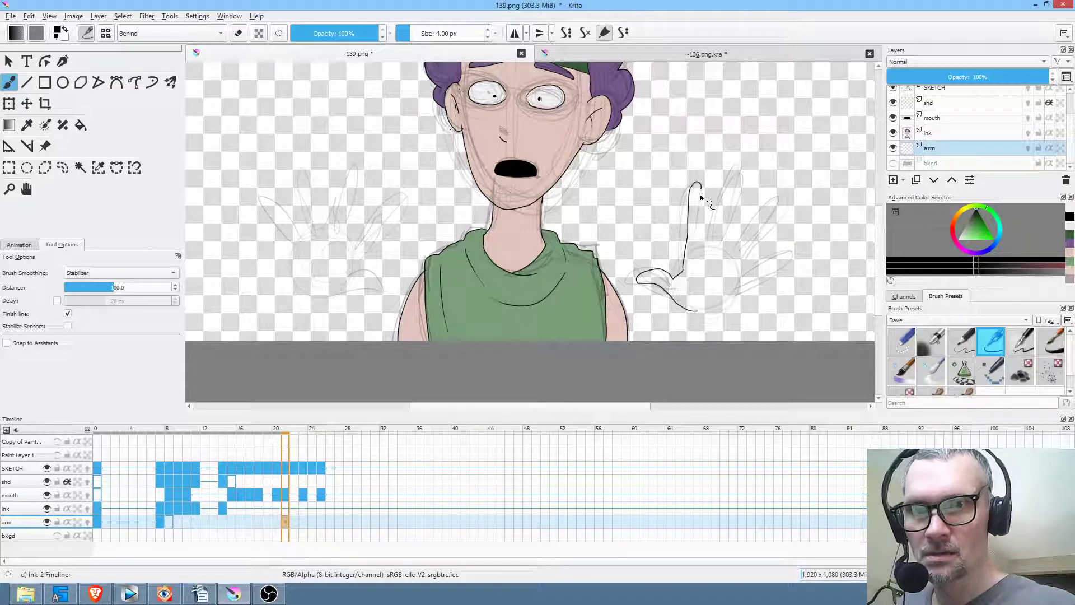
pyautogui.moveTo(704, 246)
pyautogui.mouseDown()
pyautogui.moveTo(716, 209)
pyautogui.moveTo(723, 249)
pyautogui.moveTo(764, 210)
pyautogui.moveTo(778, 216)
pyautogui.moveTo(741, 255)
pyautogui.moveTo(768, 250)
pyautogui.moveTo(755, 270)
pyautogui.mouseUp()
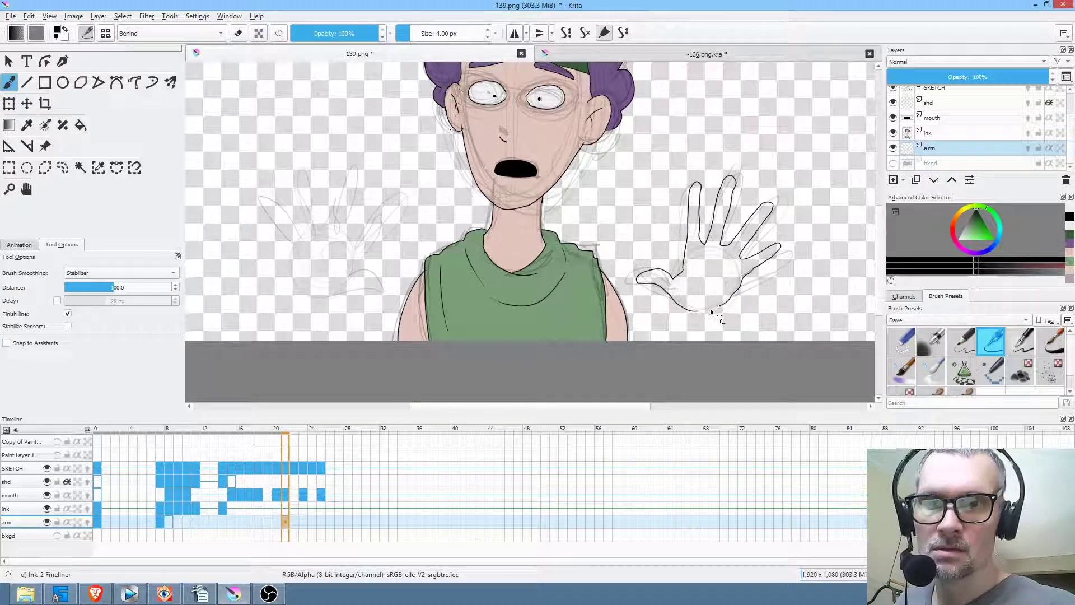
pyautogui.moveTo(700, 309); pyautogui.dragTo(707, 296)
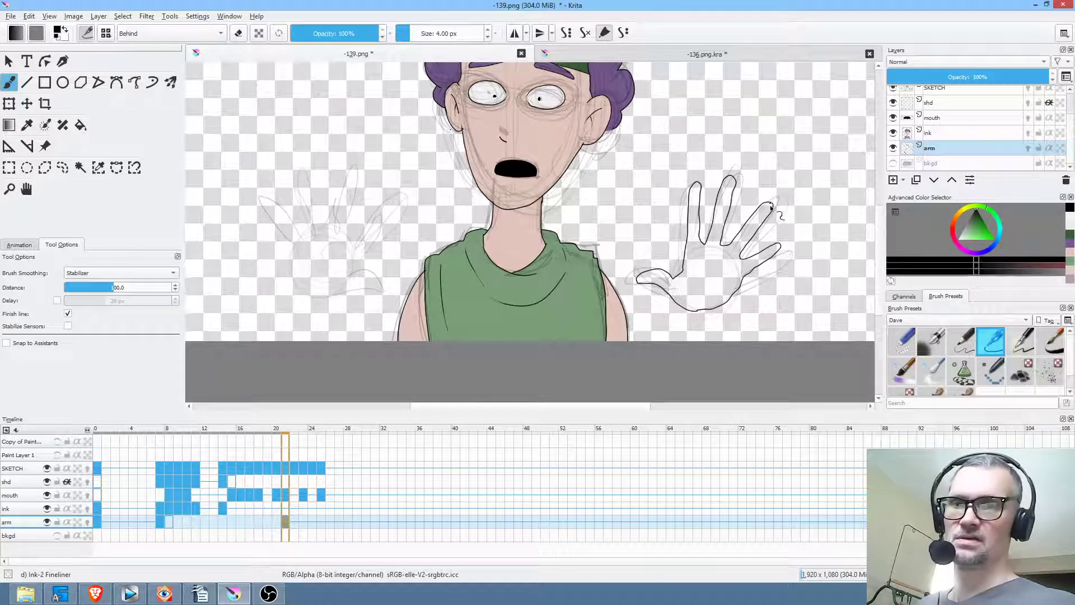
# Step: Reshape the hand outline slightly, including the base of the palm, with the Liquify transform
pyautogui.hotkey('ctrl', 't')
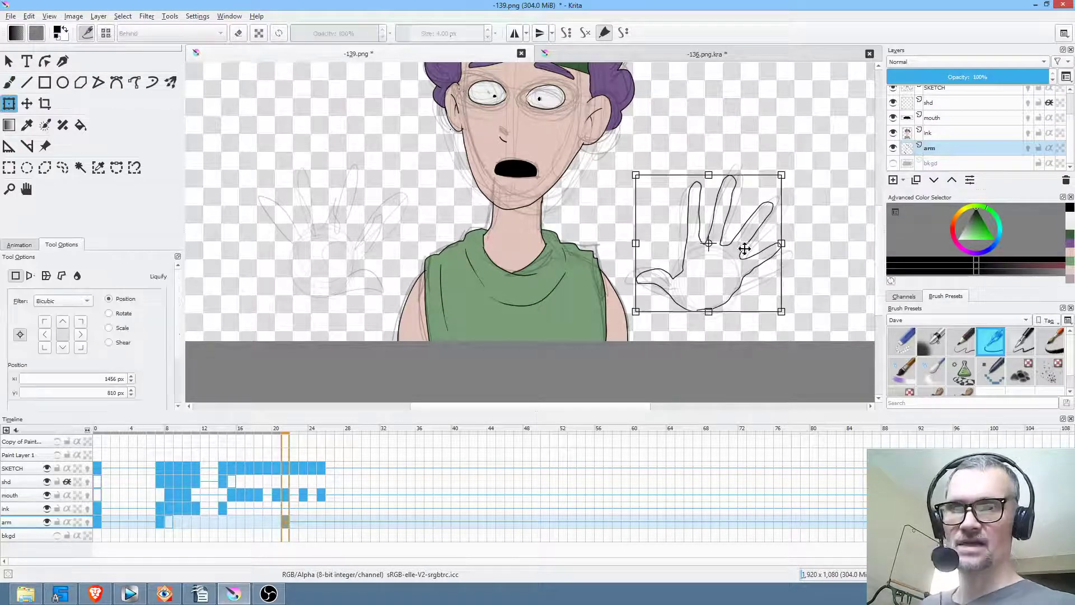
pyautogui.rightClick(744, 249)
pyautogui.click(779, 317)
pyautogui.moveTo(719, 309); pyautogui.dragTo(709, 312)
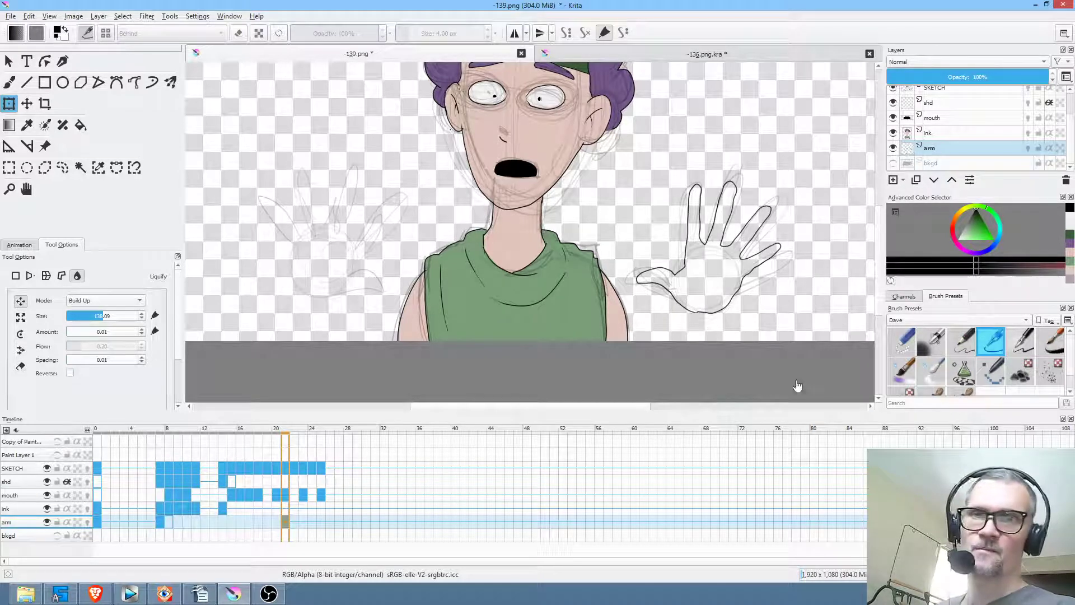
# Step: Isolate the arm layer and fill the outlined hand with the skin tone sampled from the character's arm
pyautogui.scroll(-1, 783, 275)
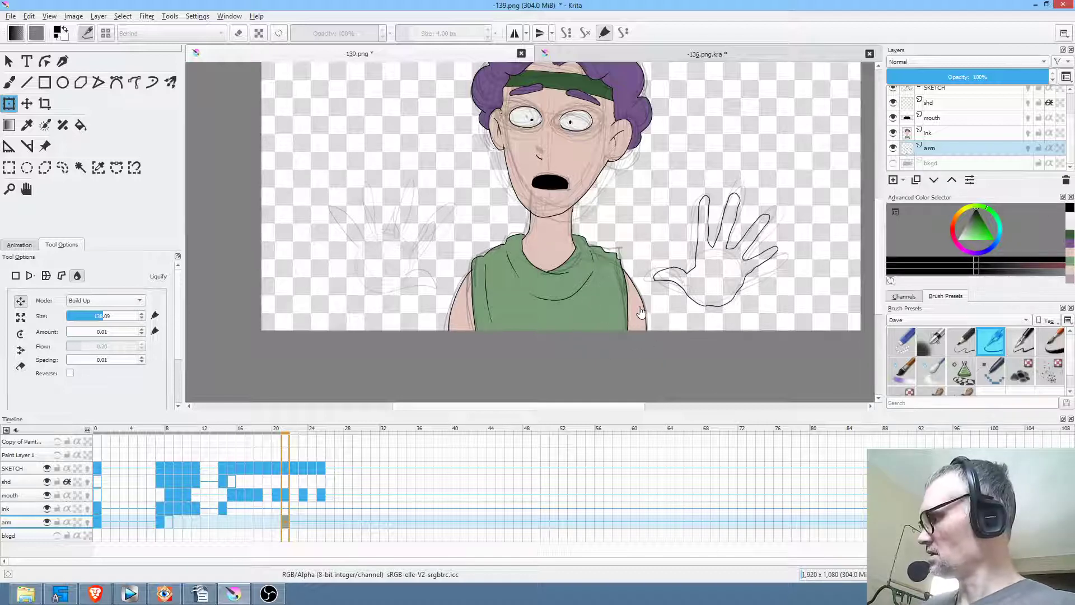
pyautogui.press('b')
pyautogui.keyDown('ctrl'); pyautogui.click(641, 312); pyautogui.keyUp('ctrl')
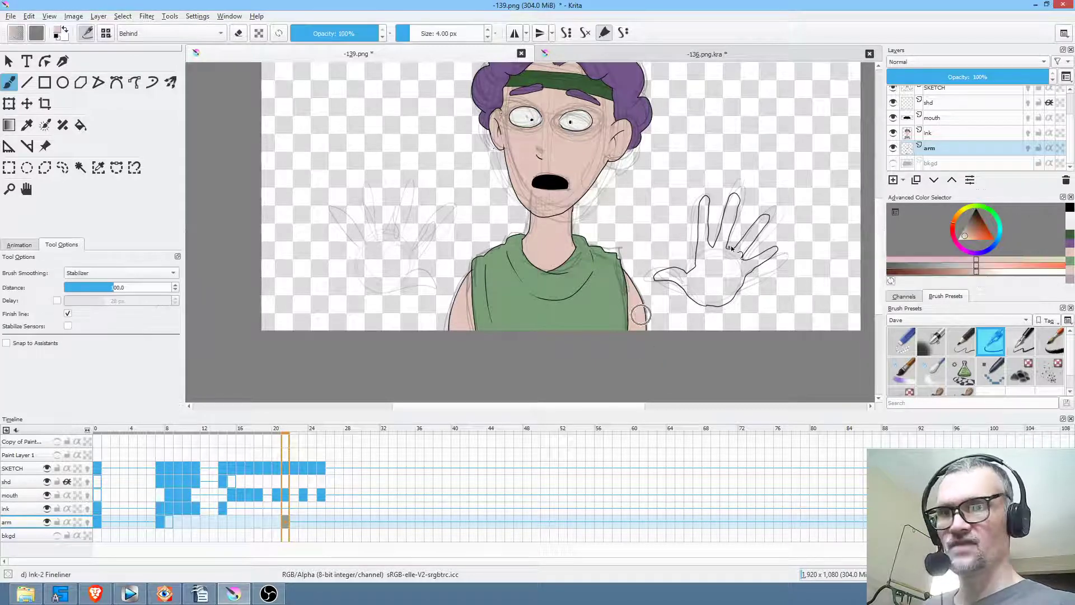
pyautogui.press('i')
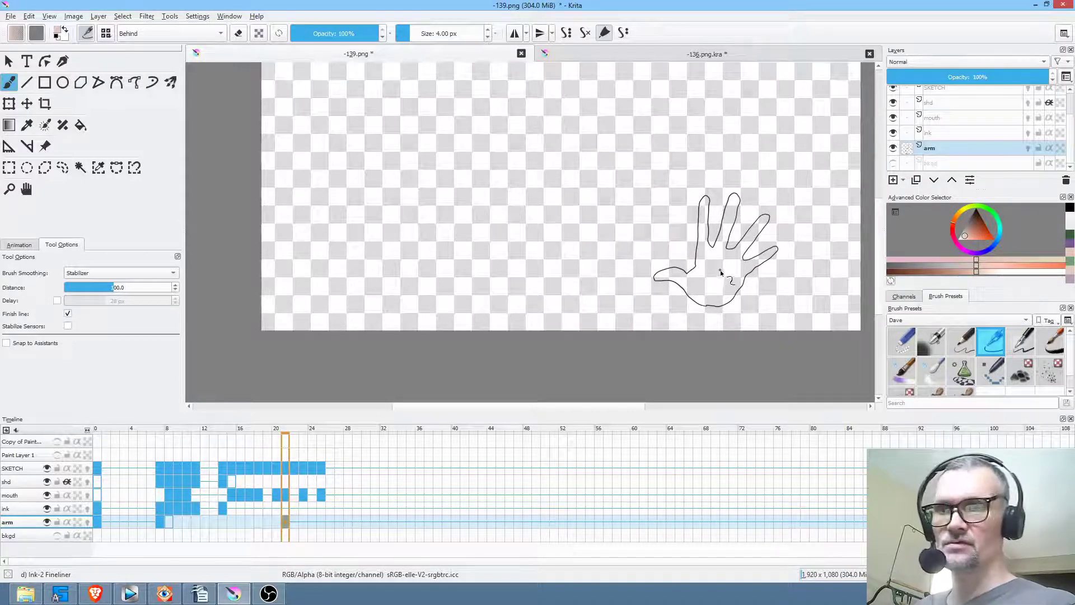
pyautogui.press('f')
pyautogui.click(716, 277)
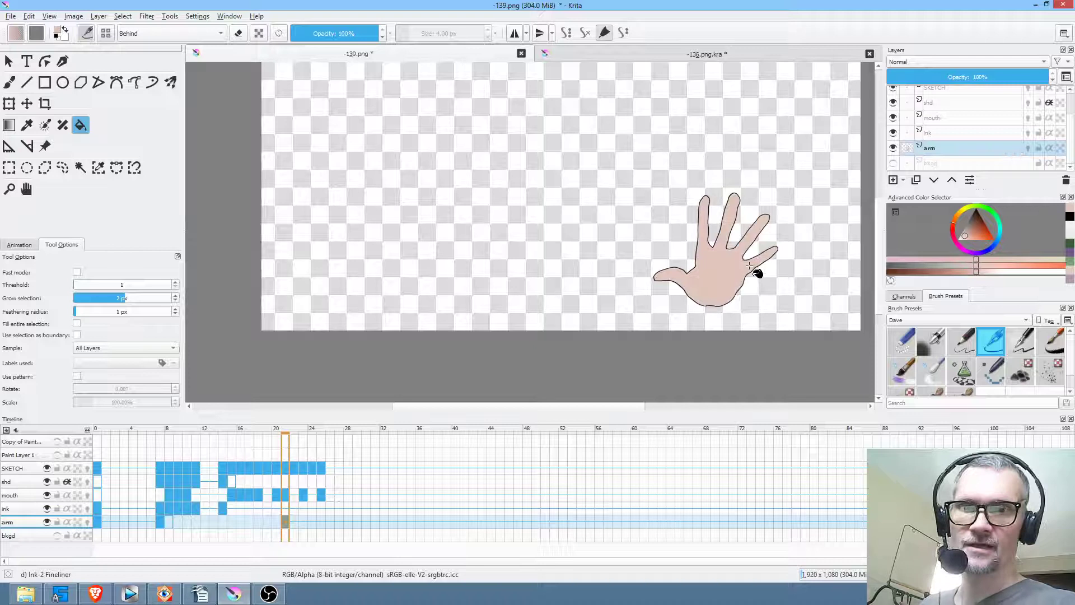
# Step: Draw black crease lines on the palm and fingers with the Pencil-2 brush at 6 px
pyautogui.click(960, 341)
pyautogui.click(977, 233)
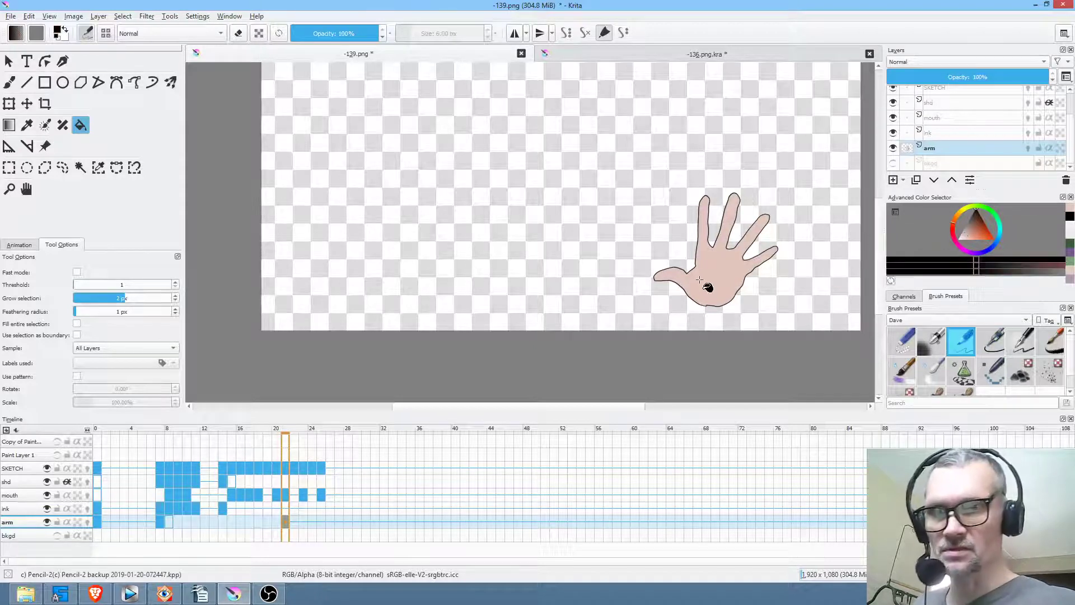
pyautogui.press('b')
pyautogui.moveTo(694, 277); pyautogui.dragTo(716, 284)
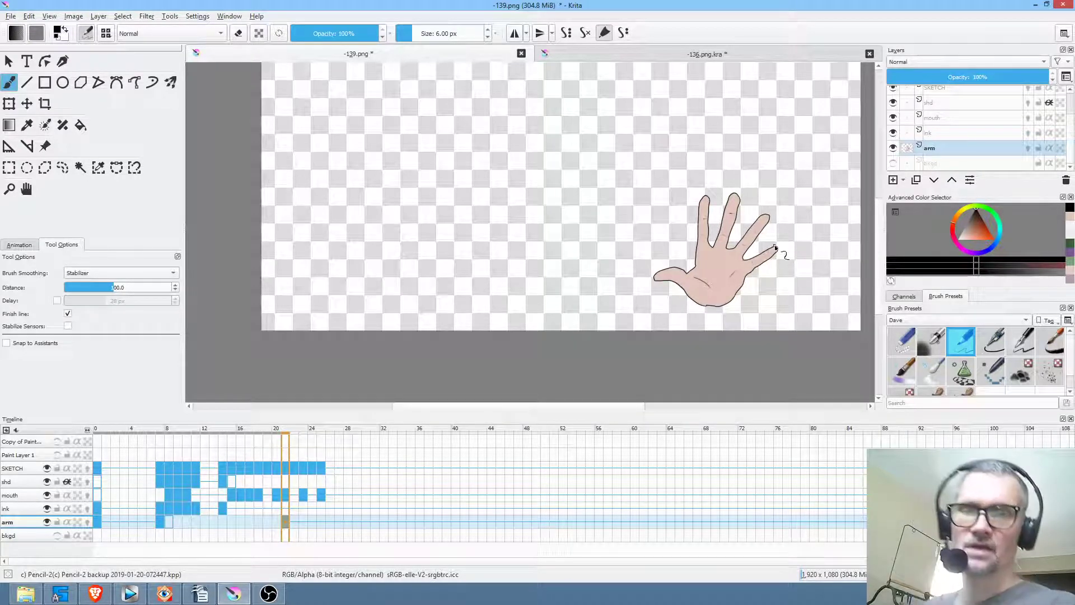
# Step: Select the finished hand with a freehand outline and copy it to a new layer
pyautogui.press('l')
pyautogui.moveTo(736, 166)
pyautogui.mouseDown()
pyautogui.moveTo(778, 320)
pyautogui.moveTo(797, 196)
pyautogui.mouseUp()
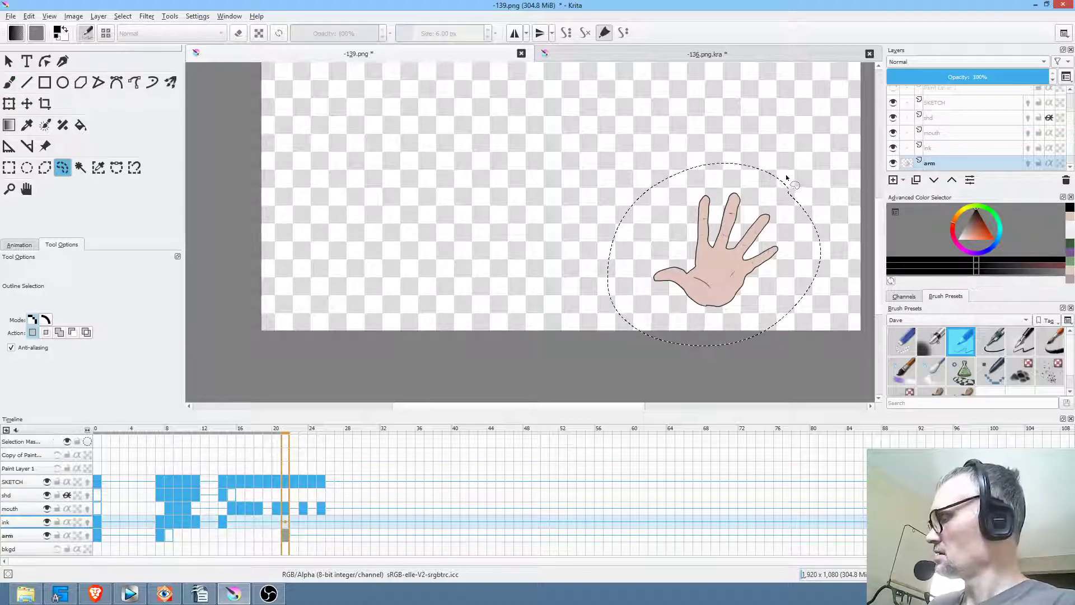
pyautogui.hotkey('ctrl', 'alt', 'j')
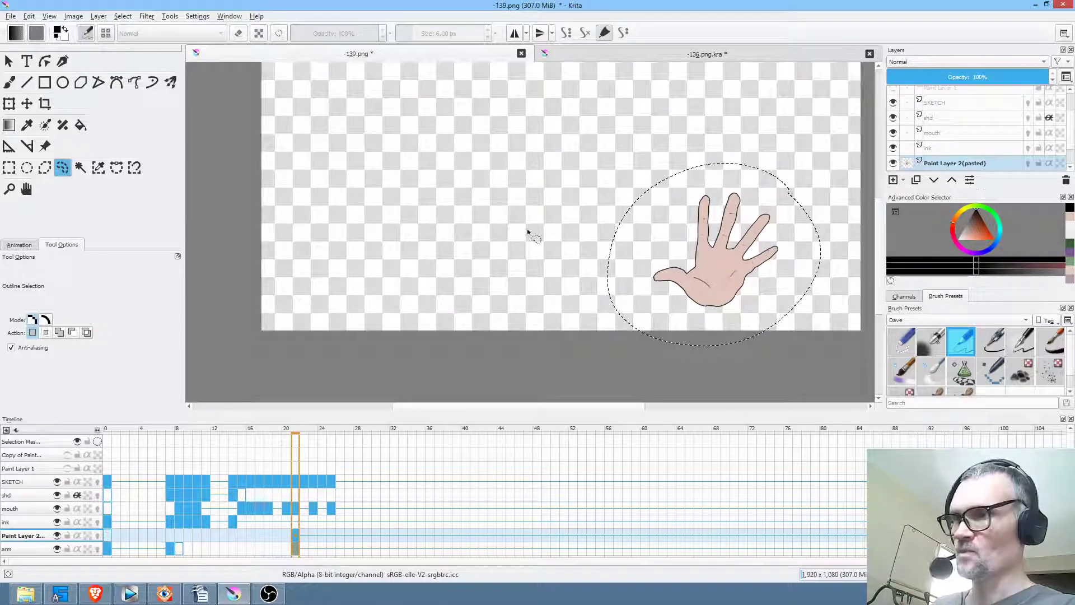
# Step: Flip the copied hand horizontally and move it to the left side of the character
pyautogui.hotkey('ctrl', 't')
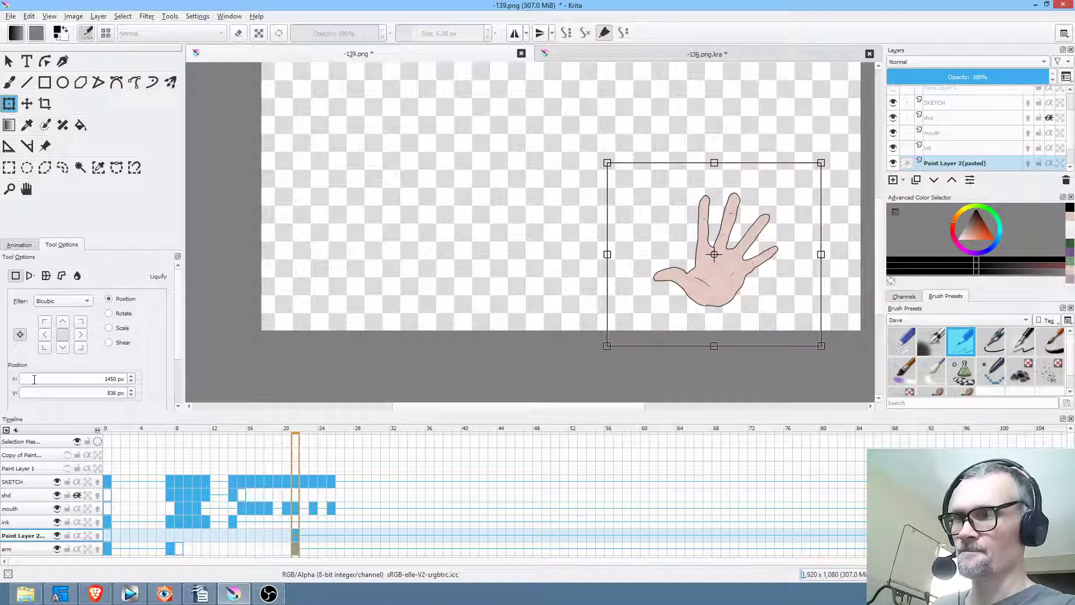
pyautogui.scroll(-3, 34, 379)
pyautogui.click(22, 358)
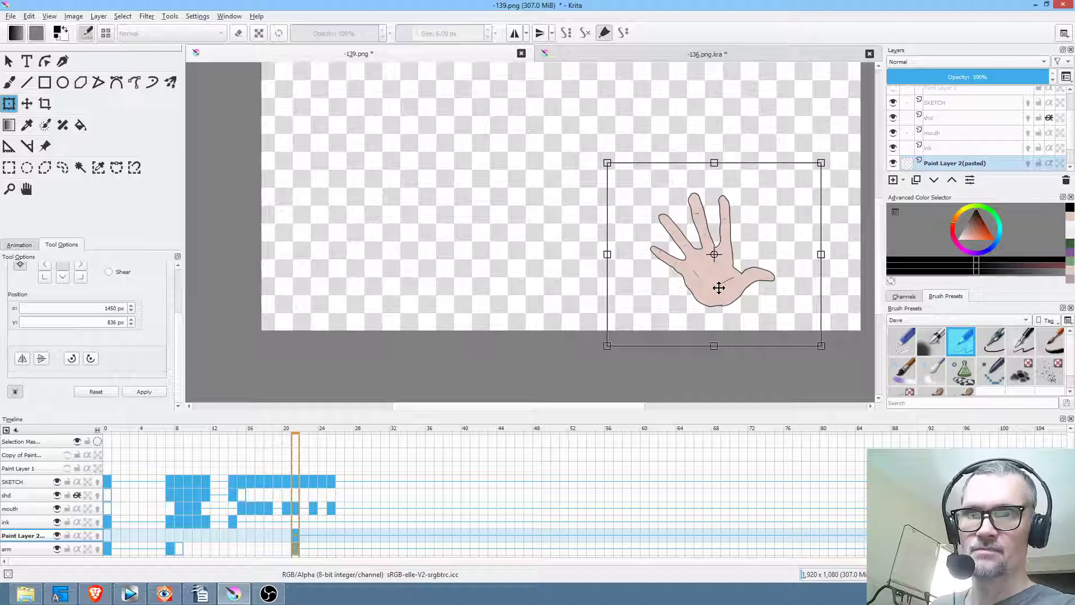
pyautogui.moveTo(721, 287); pyautogui.dragTo(428, 284)
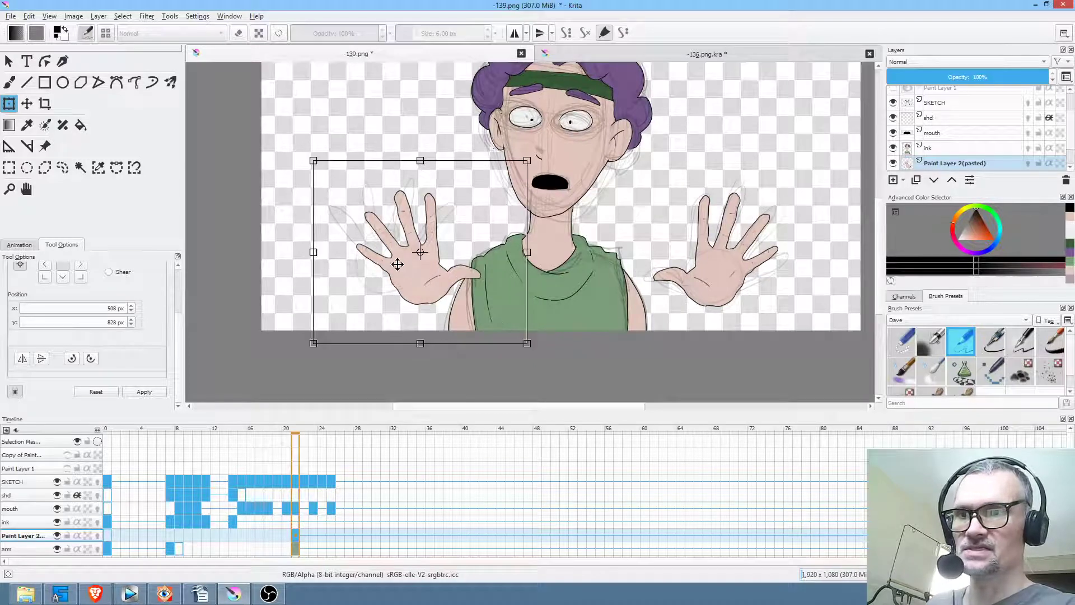
# Step: Rotate the mirrored hand clockwise and reposition it near the sketched left hand
pyautogui.moveTo(423, 279); pyautogui.dragTo(396, 260)
pyautogui.moveTo(465, 234); pyautogui.dragTo(460, 229)
pyautogui.moveTo(506, 305); pyautogui.dragTo(463, 348)
pyautogui.moveTo(411, 266); pyautogui.dragTo(424, 267)
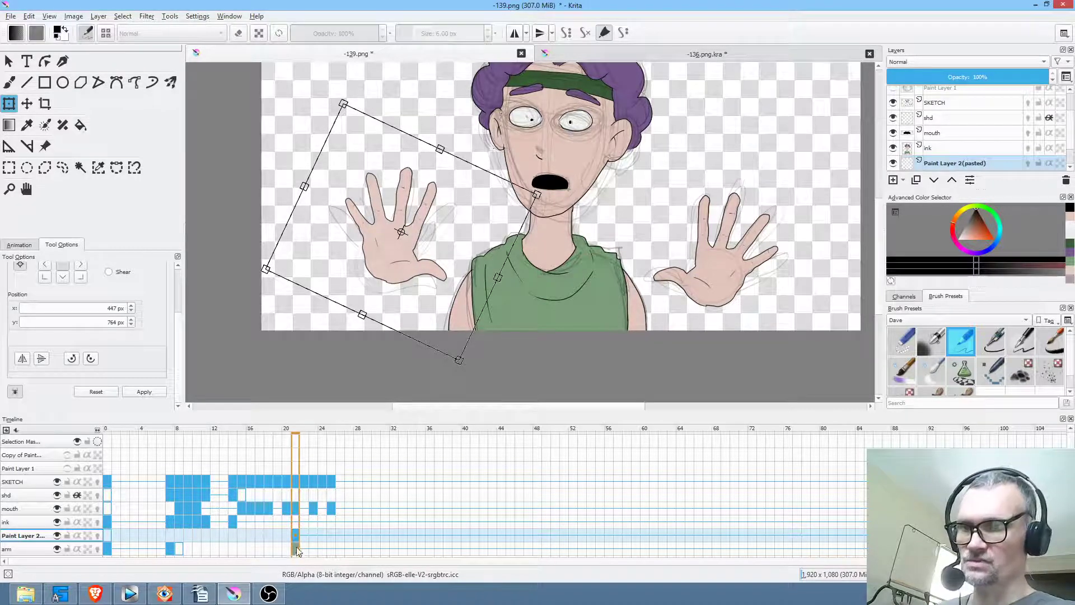
# Step: Check the pasted hand layer at frame 0 and scrub back to frame 21
pyautogui.click(105, 536)
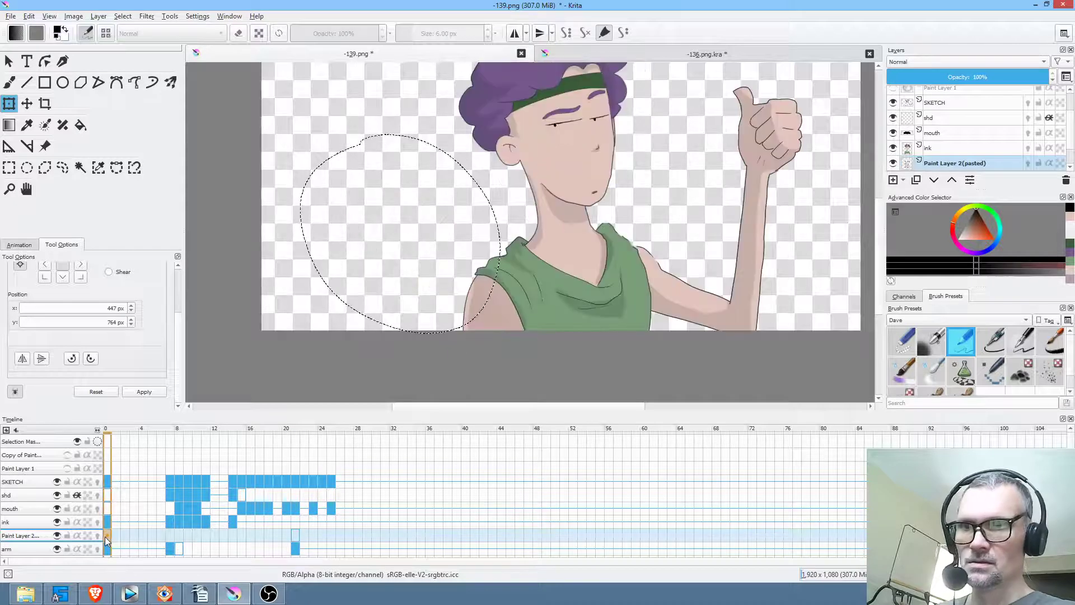
pyautogui.click(182, 431)
pyautogui.moveTo(183, 431); pyautogui.dragTo(295, 448)
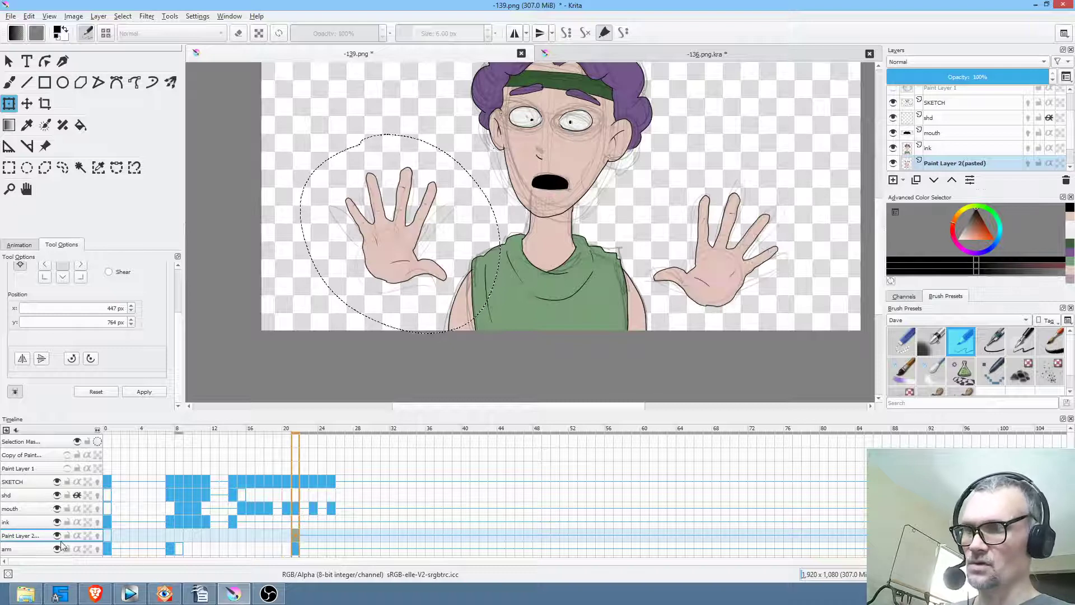
# Step: Merge the pasted hand layer down into the arm layer and rotate the left hand counterclockwise in a new arm keyframe at frame 22
pyautogui.hotkey('ctrl', 'e')
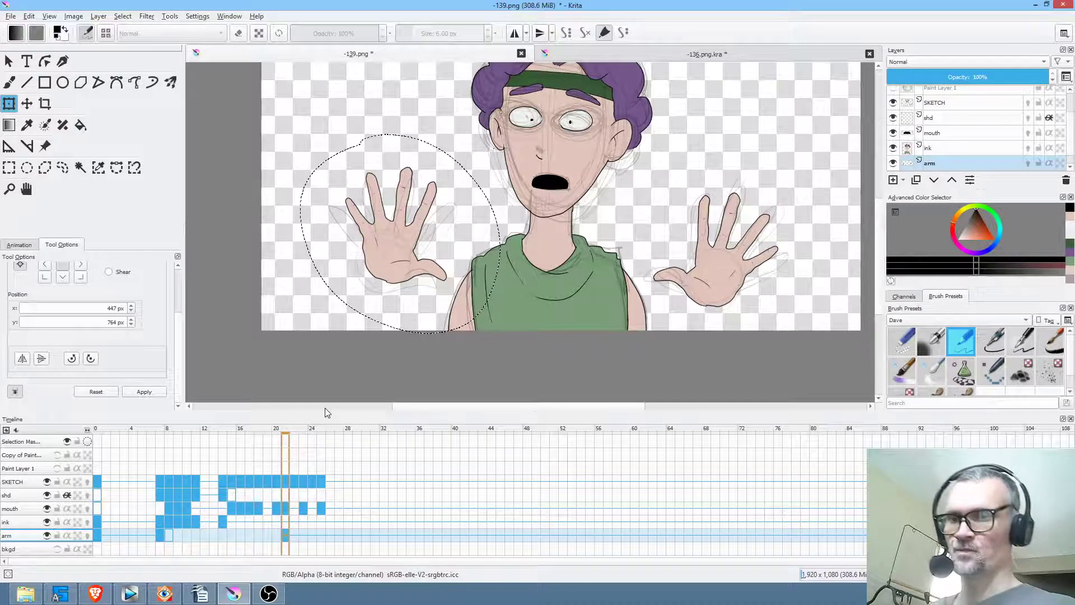
pyautogui.click(297, 535)
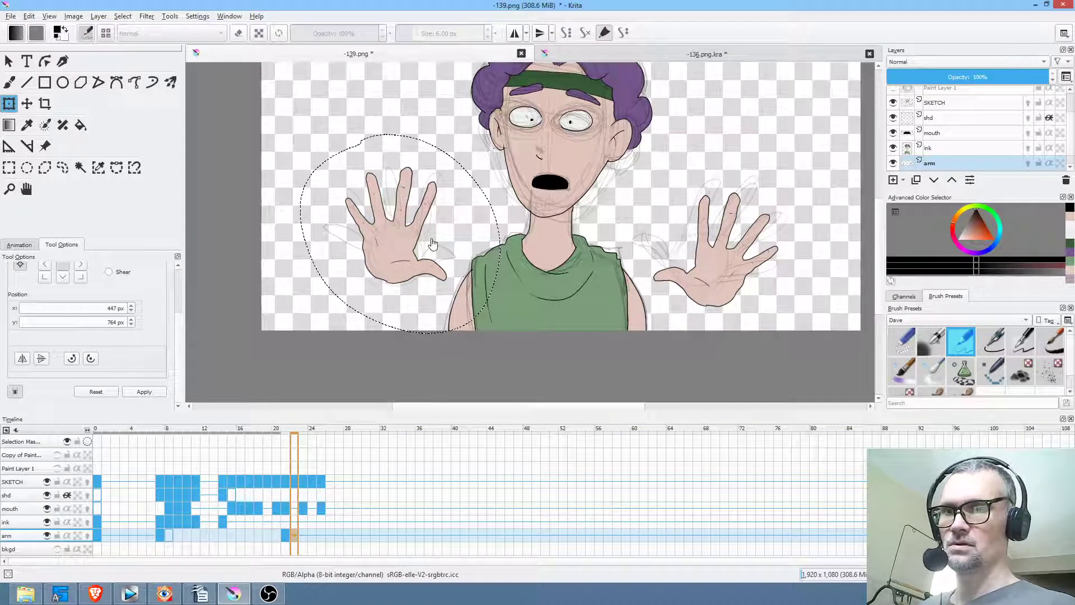
pyautogui.click(403, 243)
pyautogui.moveTo(532, 276); pyautogui.dragTo(516, 234)
# Step: Add arm keyframes at frames 23, 24 and 25, rotating the left hand clockwise, counterclockwise and clockwise respectively to make it shake
pyautogui.click(308, 537)
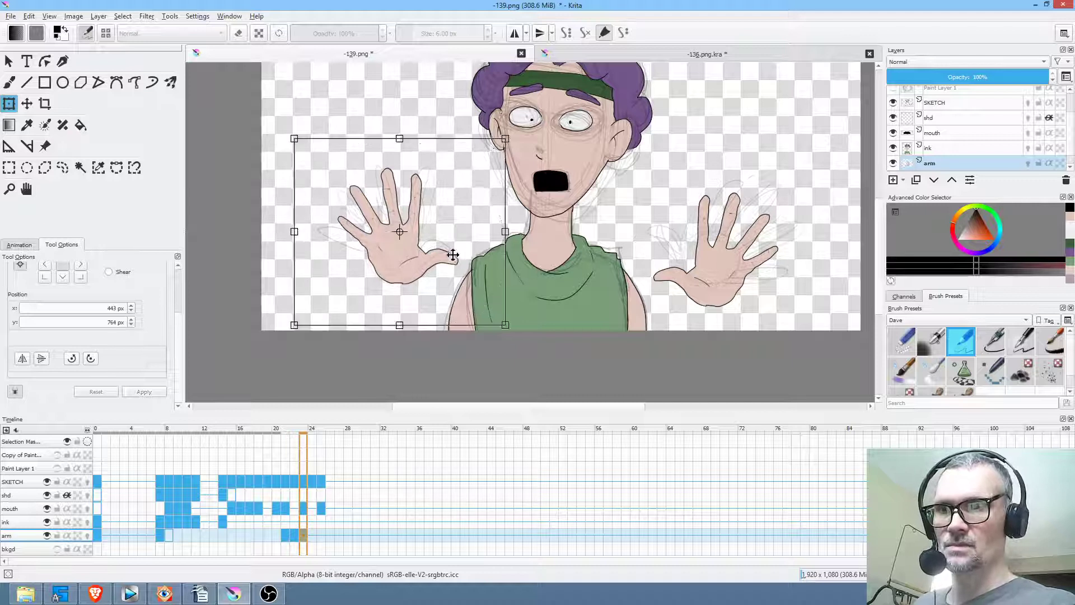
pyautogui.click(312, 535)
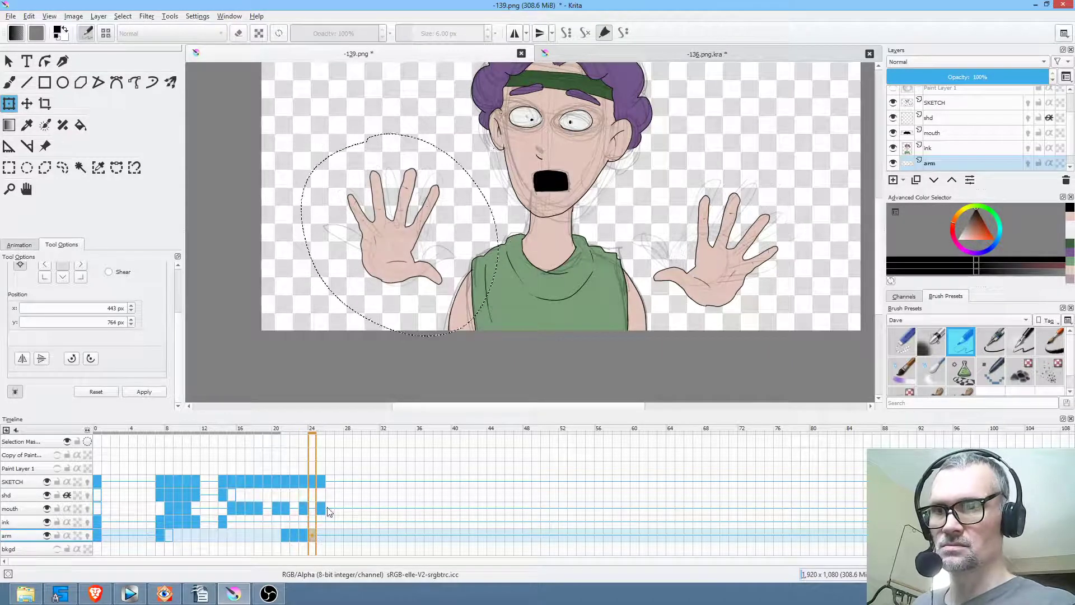
pyautogui.click(473, 291)
pyautogui.moveTo(473, 290); pyautogui.dragTo(492, 233)
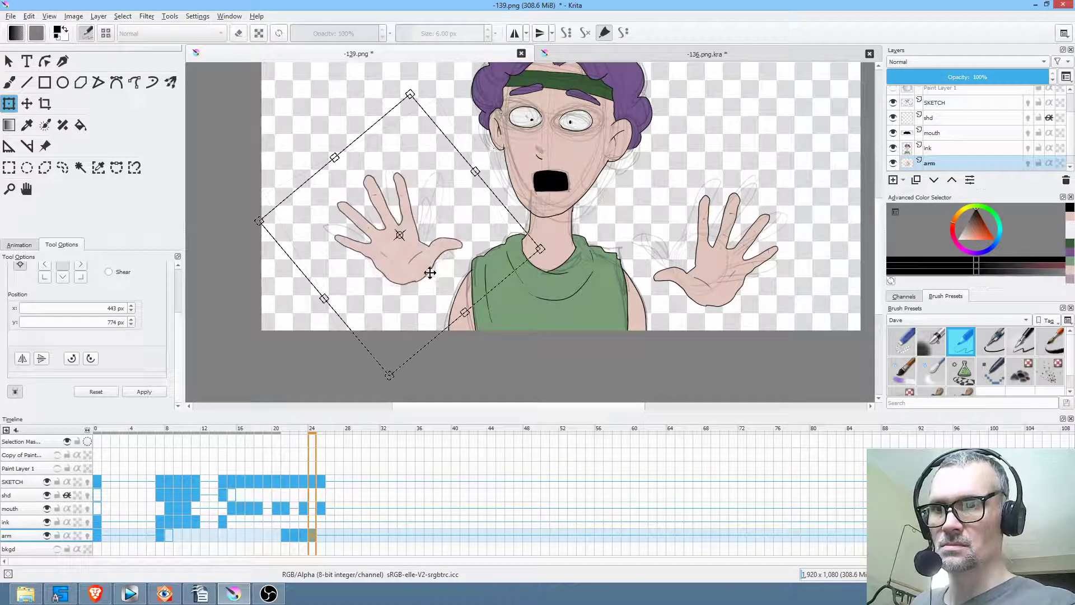
pyautogui.click(322, 537)
pyautogui.click(566, 246)
pyautogui.moveTo(562, 252); pyautogui.dragTo(521, 316)
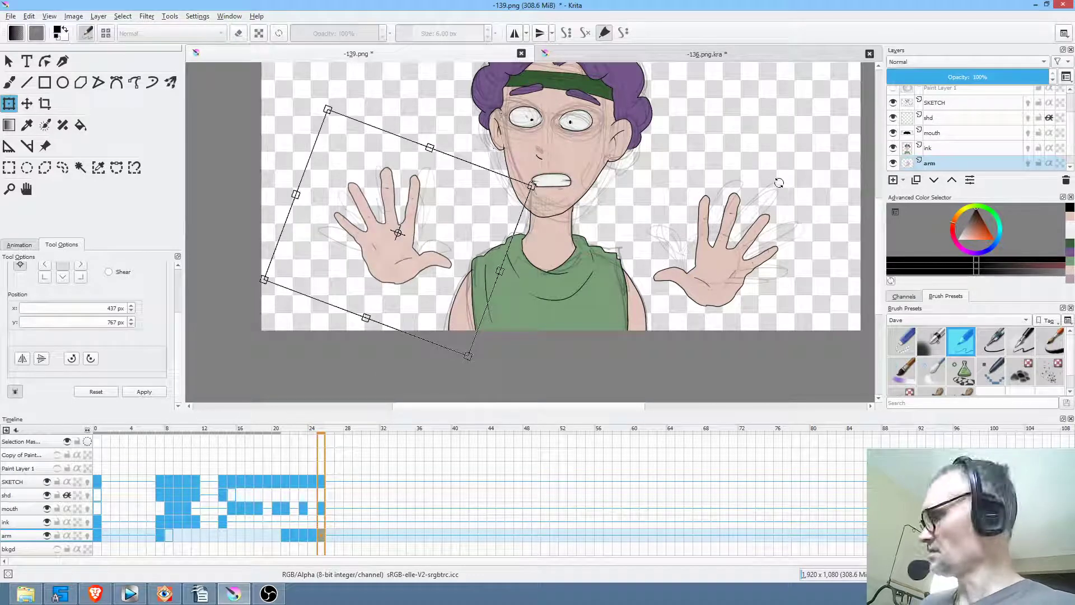
# Step: Outline the hand to the right of the character with a freehand selection and return to frame 21 on the arm layer
pyautogui.hotkey('ctrl', 'r')
pyautogui.moveTo(787, 170)
pyautogui.mouseDown()
pyautogui.moveTo(704, 167)
pyautogui.moveTo(647, 228)
pyautogui.moveTo(644, 290)
pyautogui.moveTo(718, 322)
pyautogui.moveTo(816, 197)
pyautogui.mouseUp()
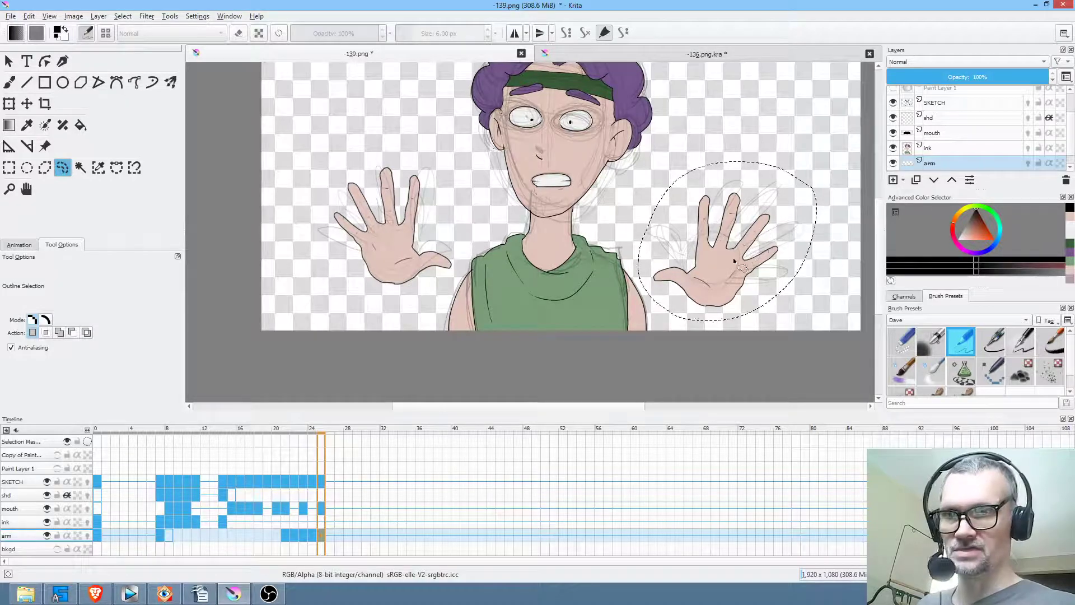
pyautogui.click(287, 536)
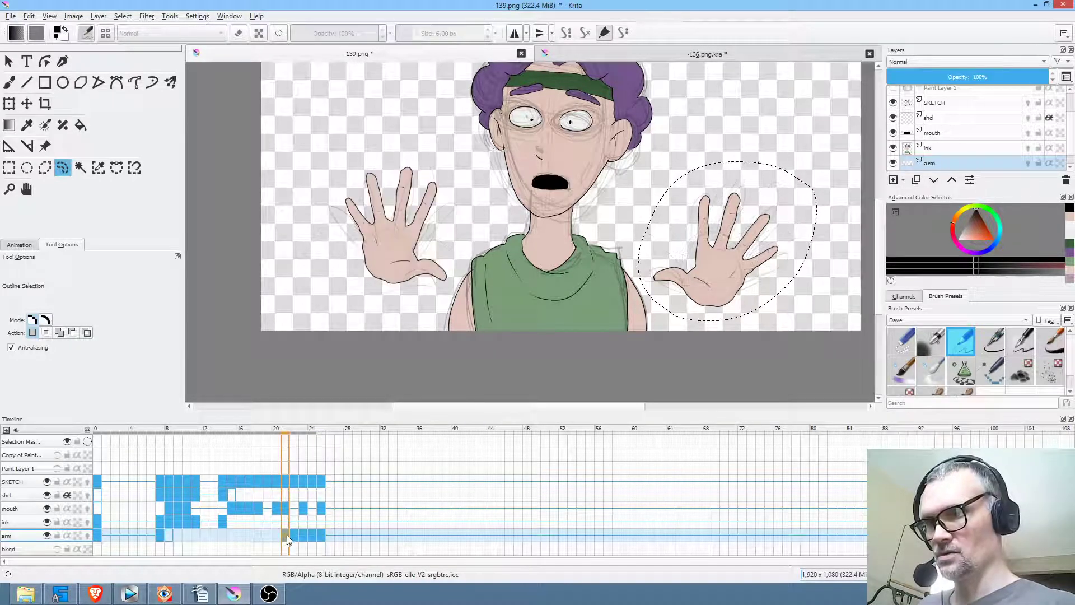
# Step: Save the animation document
pyautogui.click(11, 15)
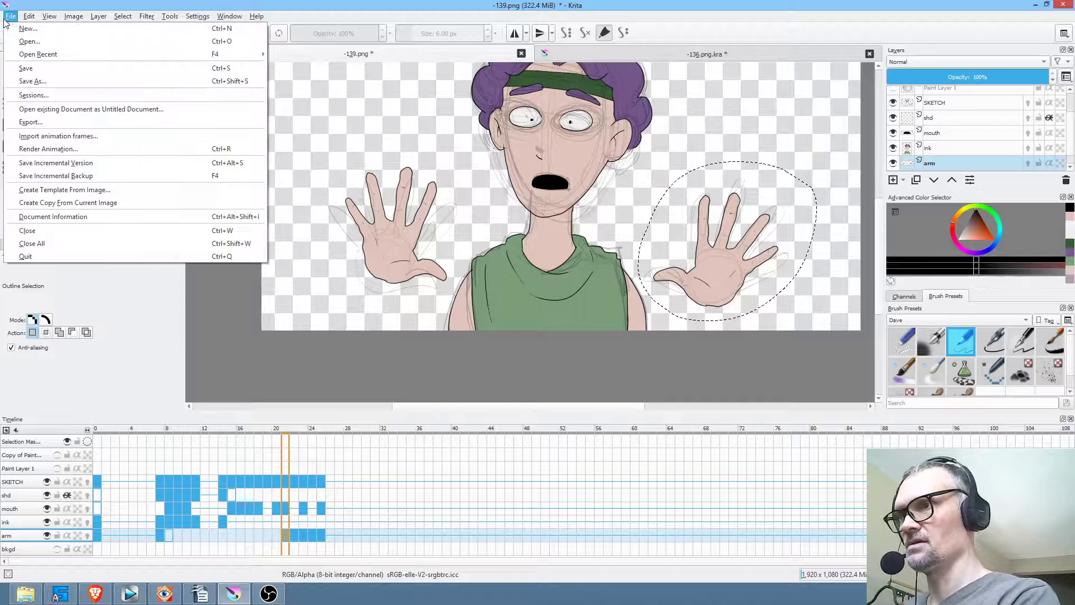
pyautogui.click(28, 67)
pyautogui.click(683, 470)
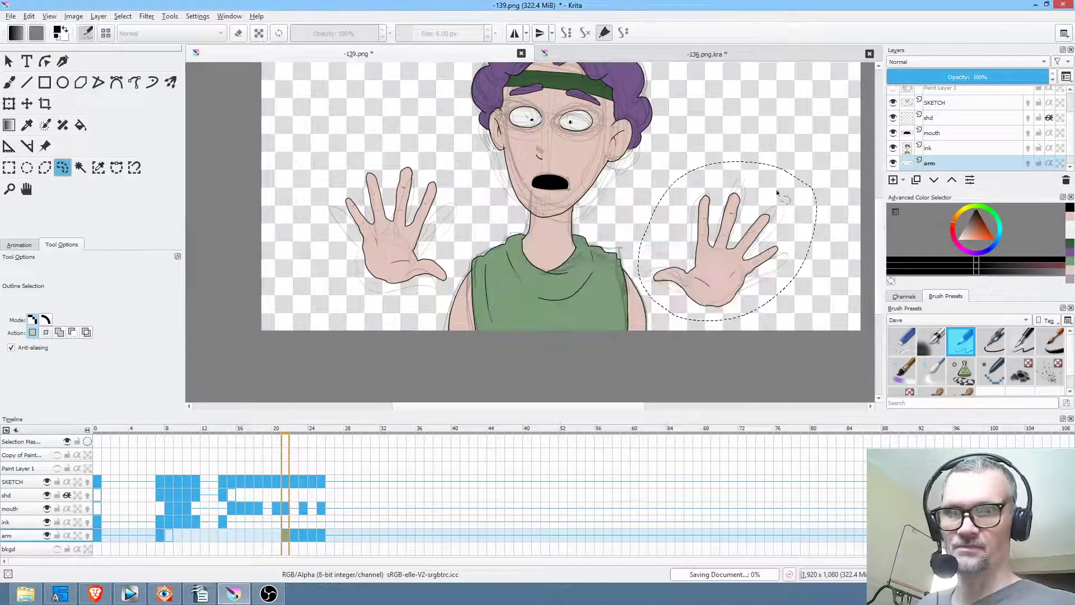
# Step: Transform the selected right hand slightly at frame 21 and rotate it clockwise at frame 22
pyautogui.hotkey('ctrl', 't')
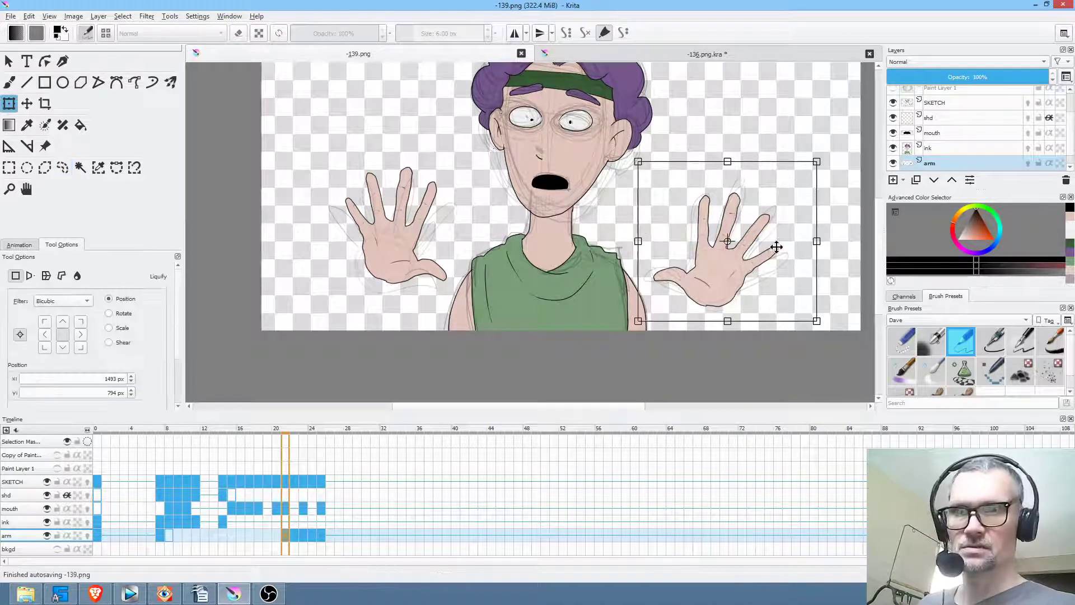
pyautogui.moveTo(830, 257); pyautogui.dragTo(831, 252)
pyautogui.press('Right')
pyautogui.click(744, 259)
pyautogui.moveTo(826, 267); pyautogui.dragTo(815, 295)
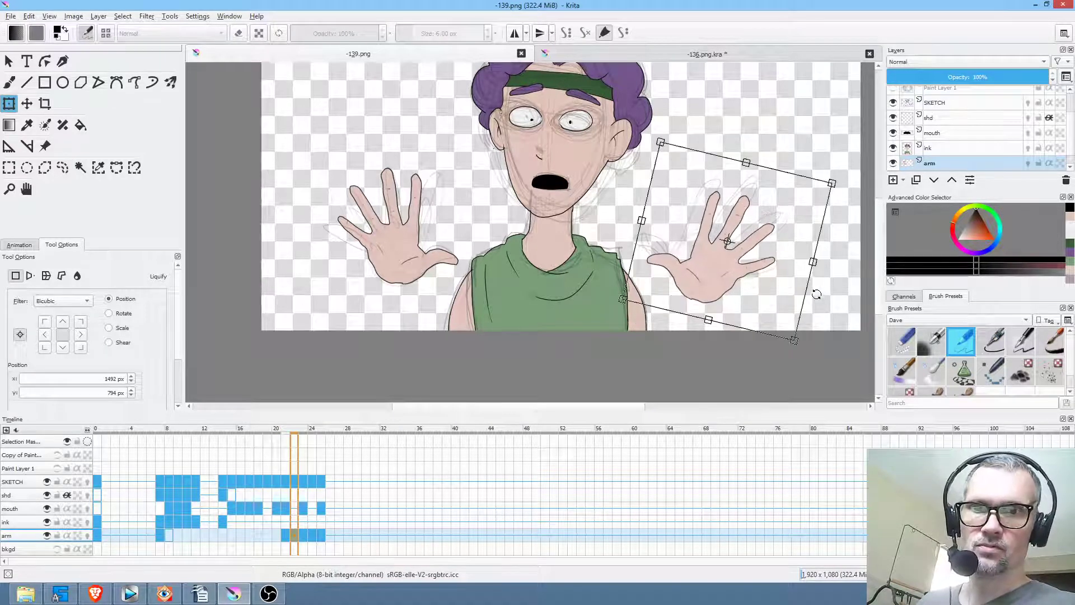
# Step: Rotate the right hand counterclockwise at frame 23 and clockwise at frames 24 and 25 to continue its shaking motion
pyautogui.press('Right')
pyautogui.click(749, 268)
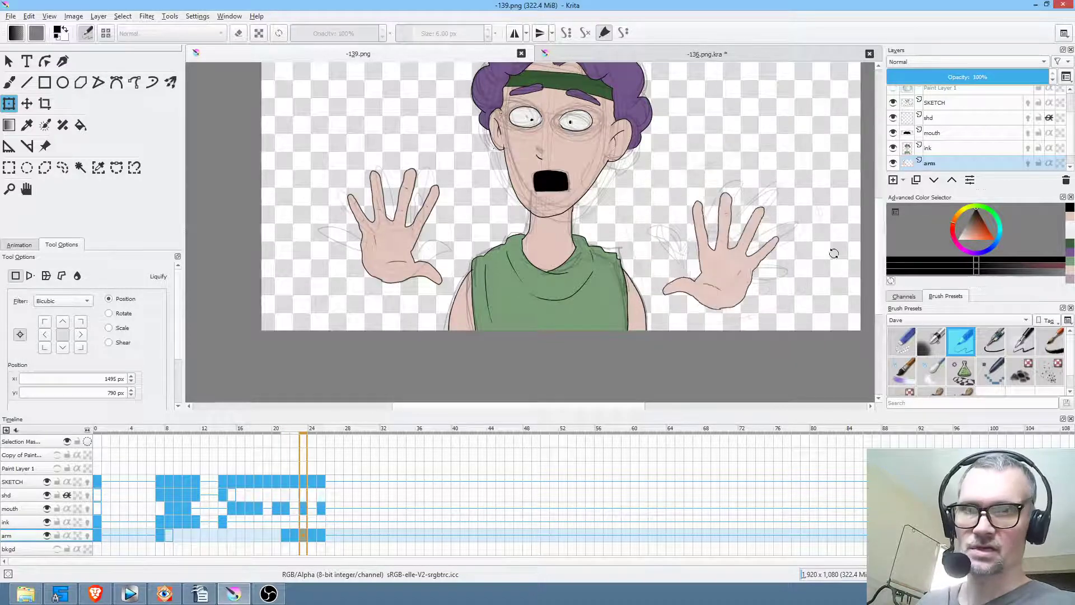
pyautogui.press('Right')
pyautogui.moveTo(815, 271); pyautogui.dragTo(801, 298)
pyautogui.press('.')
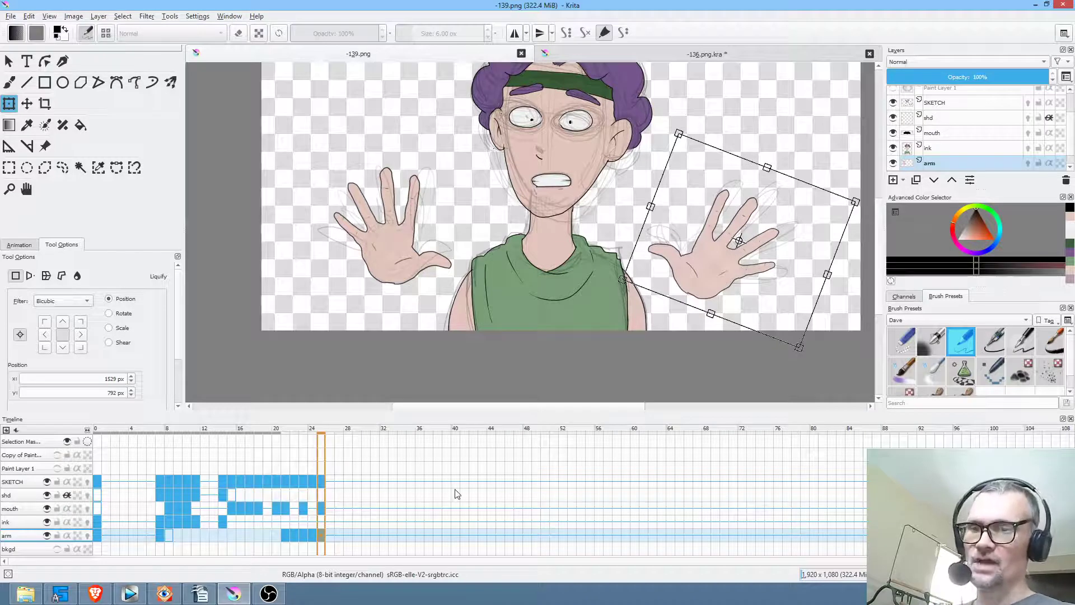
# Step: Add a new paint layer directly below the arm layer and name it forearm
pyautogui.moveTo(274, 435)
pyautogui.mouseDown()
pyautogui.moveTo(328, 433)
pyautogui.moveTo(233, 436)
pyautogui.moveTo(319, 436)
pyautogui.moveTo(240, 437)
pyautogui.moveTo(275, 442)
pyautogui.mouseUp()
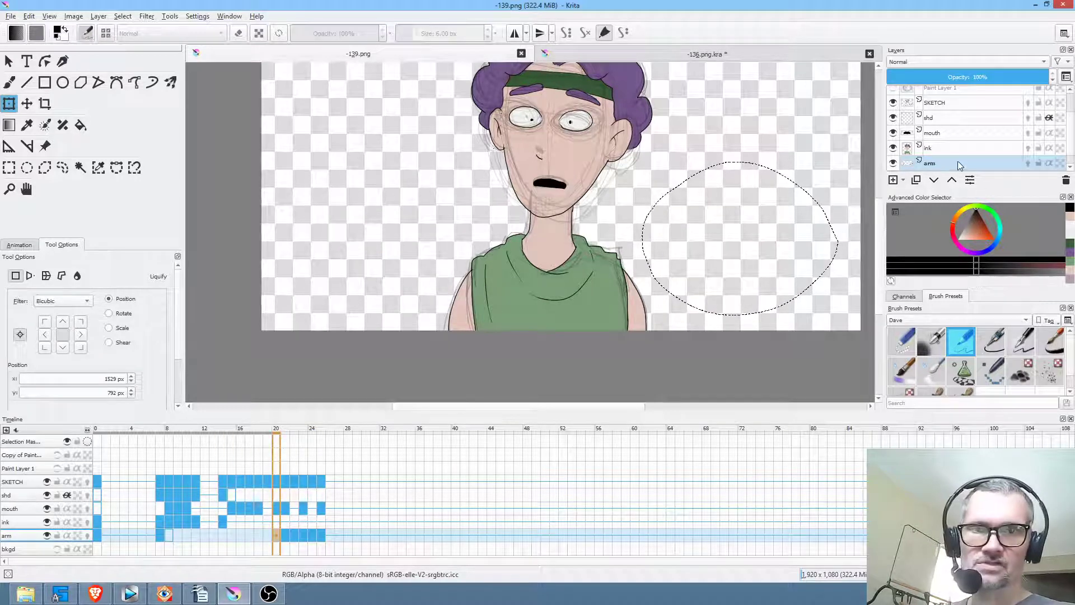
pyautogui.click(893, 179)
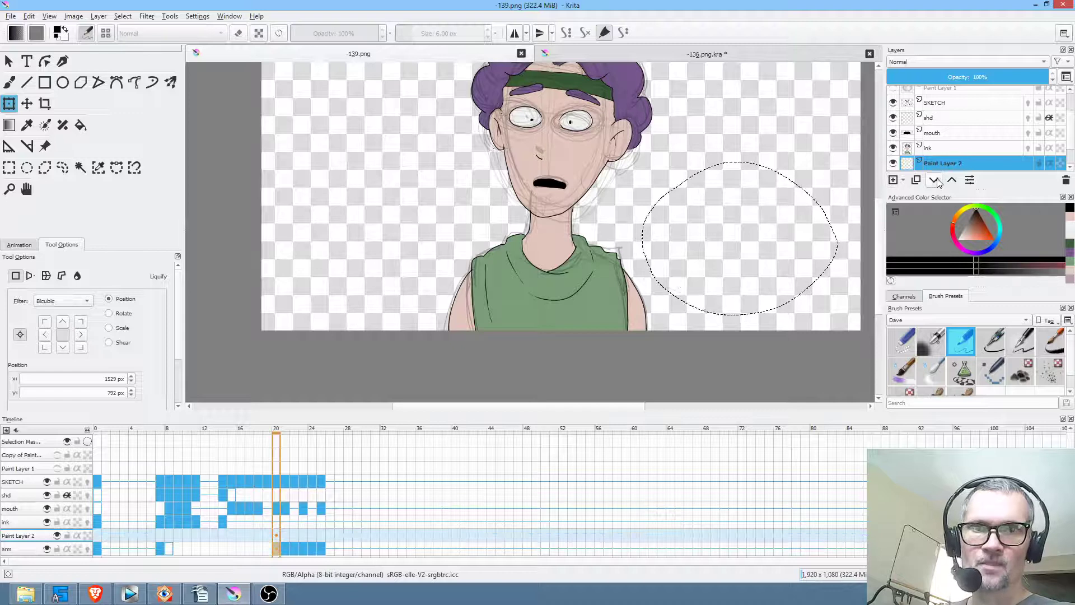
pyautogui.click(935, 180)
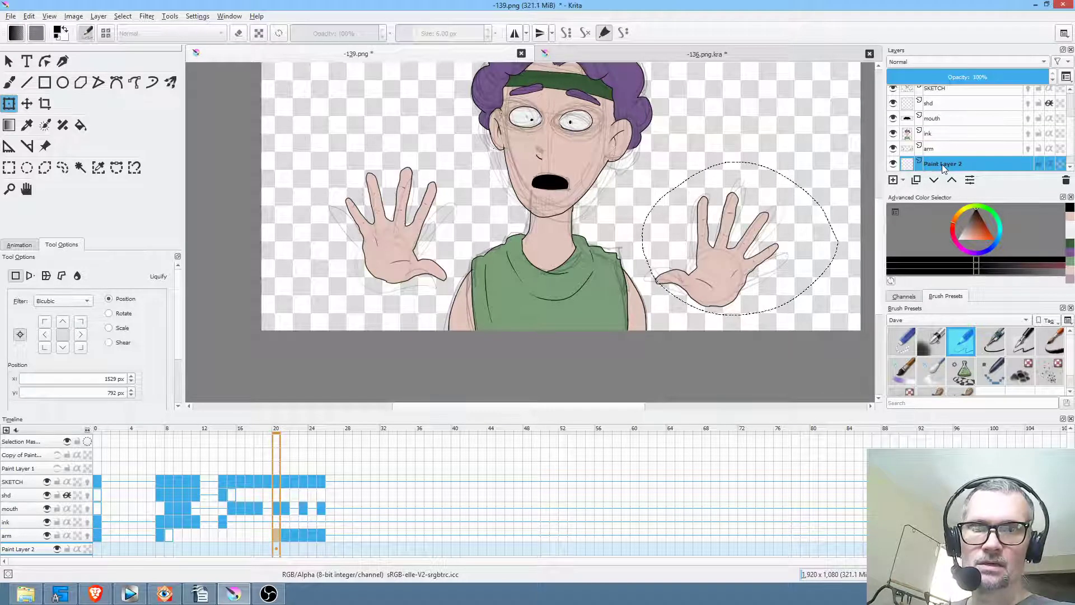
pyautogui.doubleClick(942, 165)
pyautogui.write('forearm')
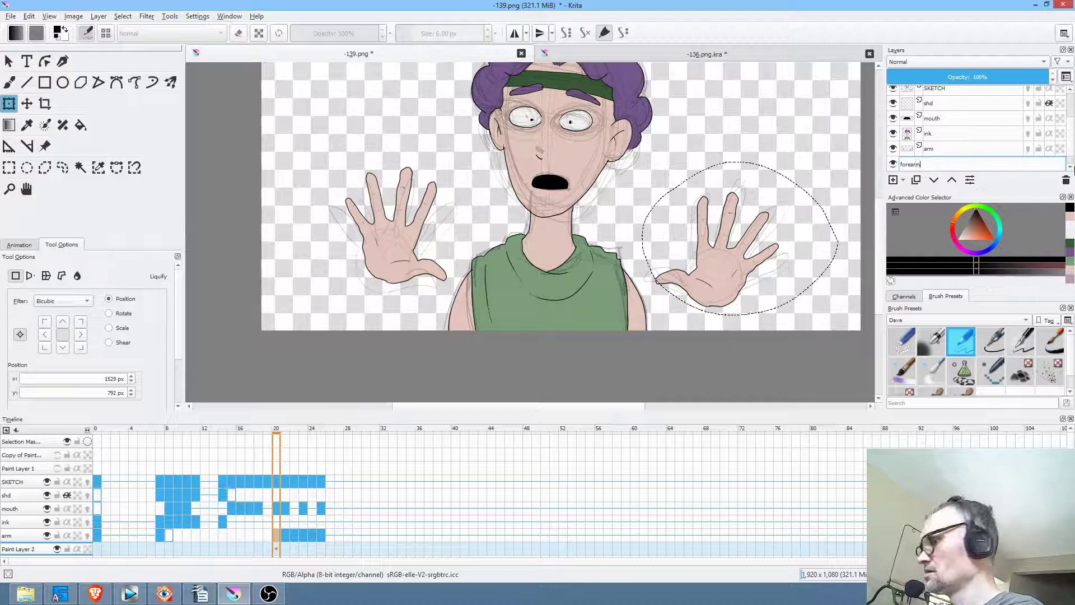
pyautogui.press('Return')
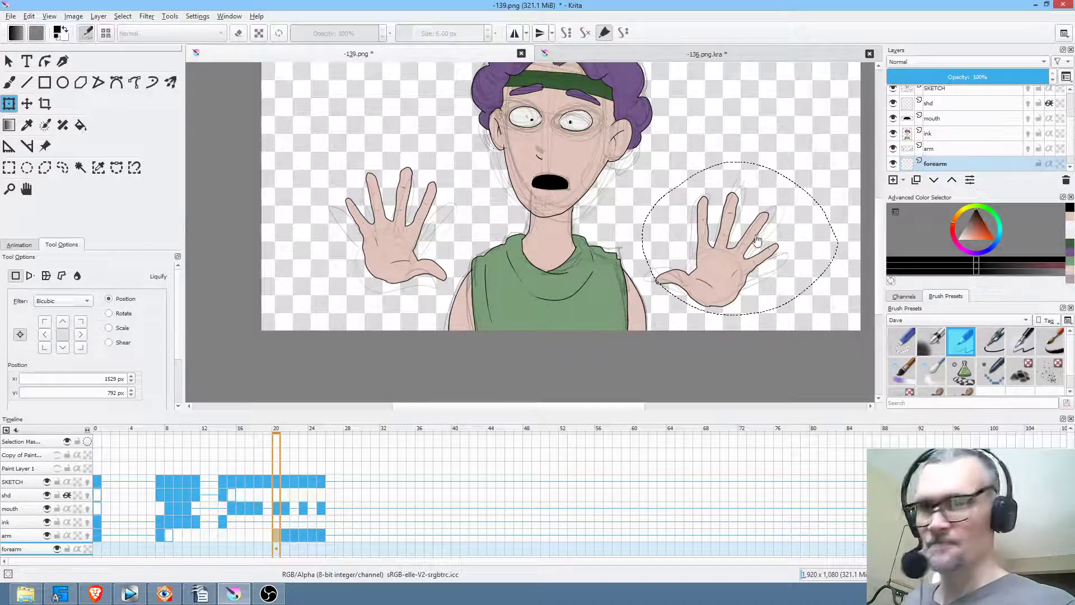
# Step: Clear the hand selection and create blank keyframes on the forearm layer at frames 0 and 21
pyautogui.hotkey('ctrl', 'shift', 'a')
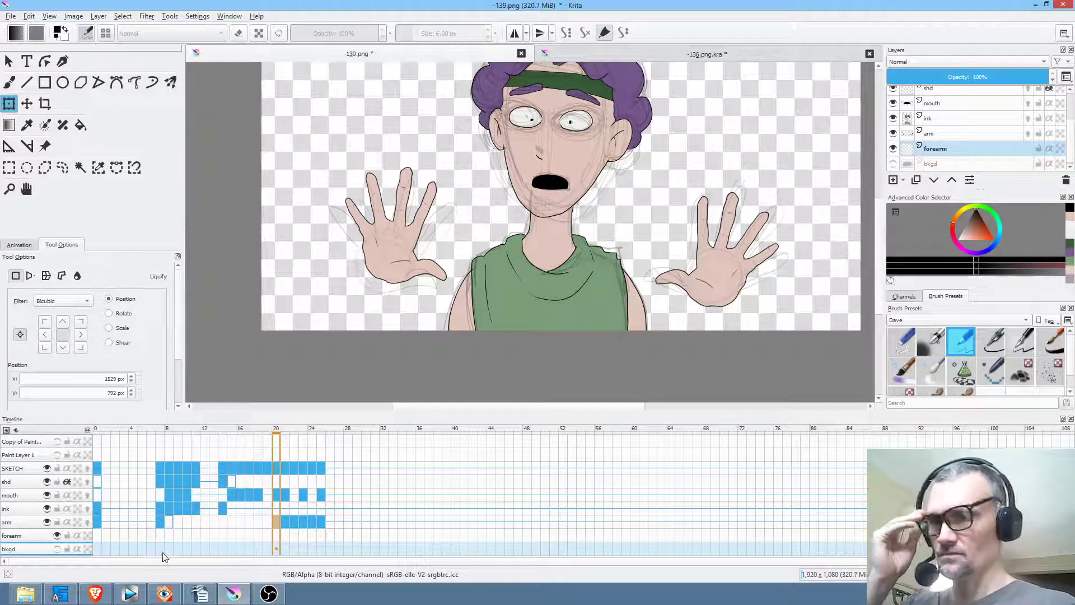
pyautogui.click(96, 535)
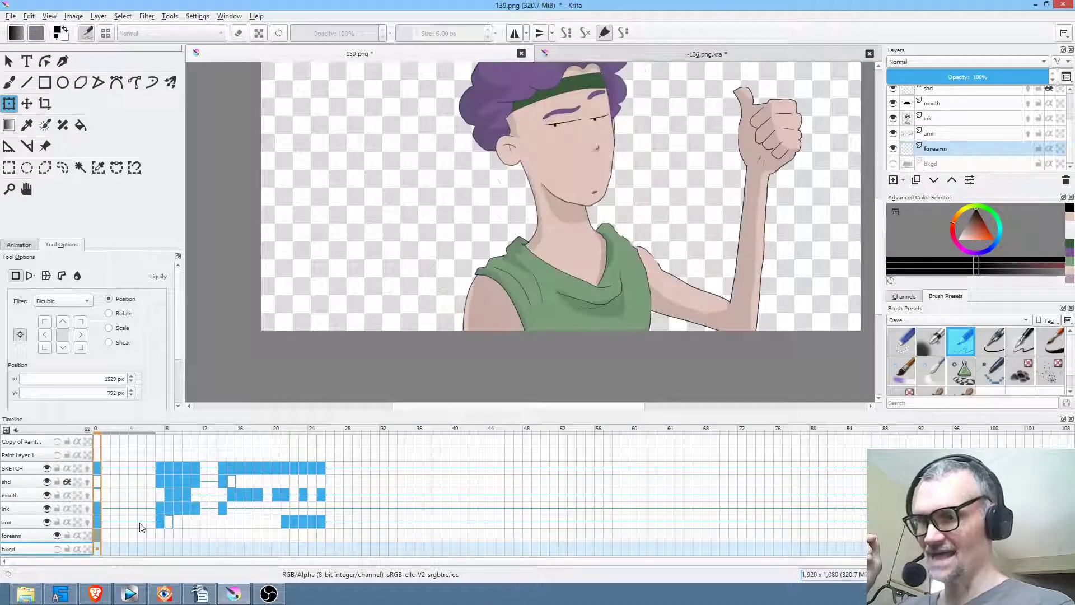
pyautogui.click(96, 532)
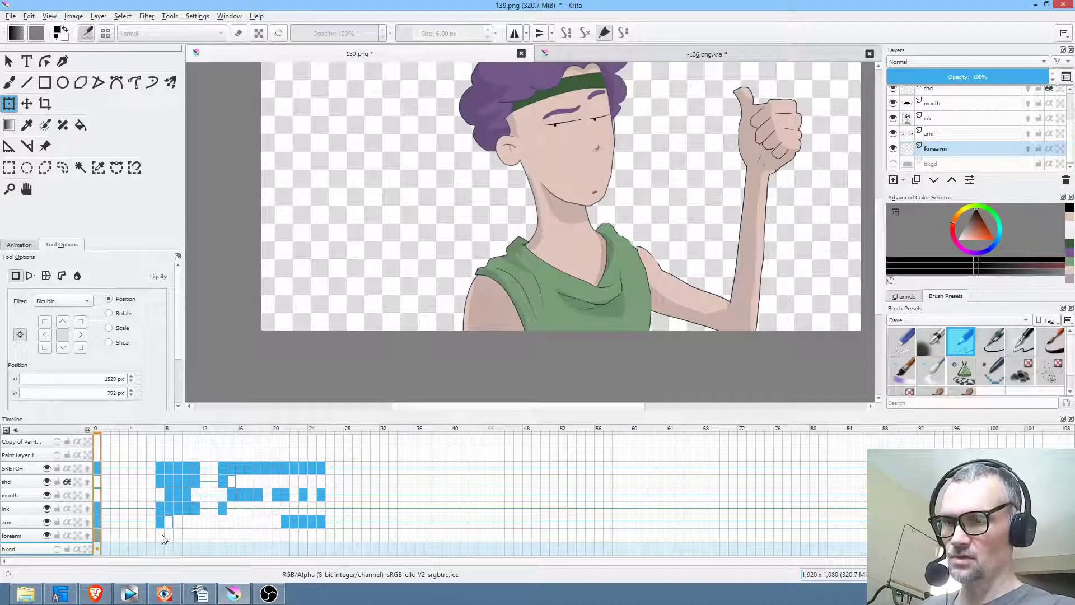
pyautogui.moveTo(245, 432); pyautogui.dragTo(284, 475)
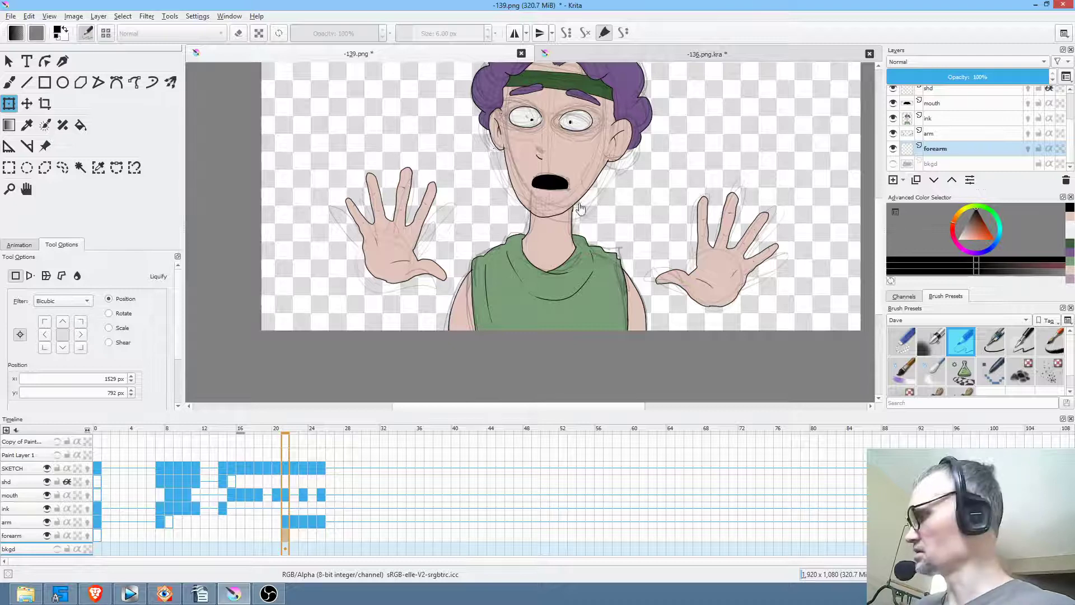
pyautogui.press('b')
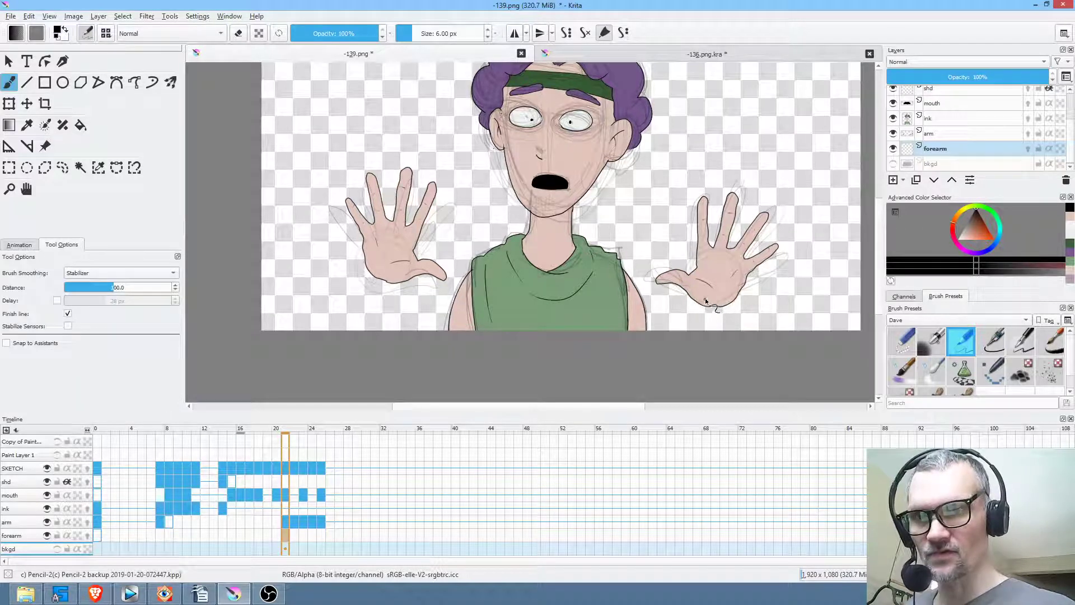
pyautogui.moveTo(730, 330); pyautogui.dragTo(732, 283)
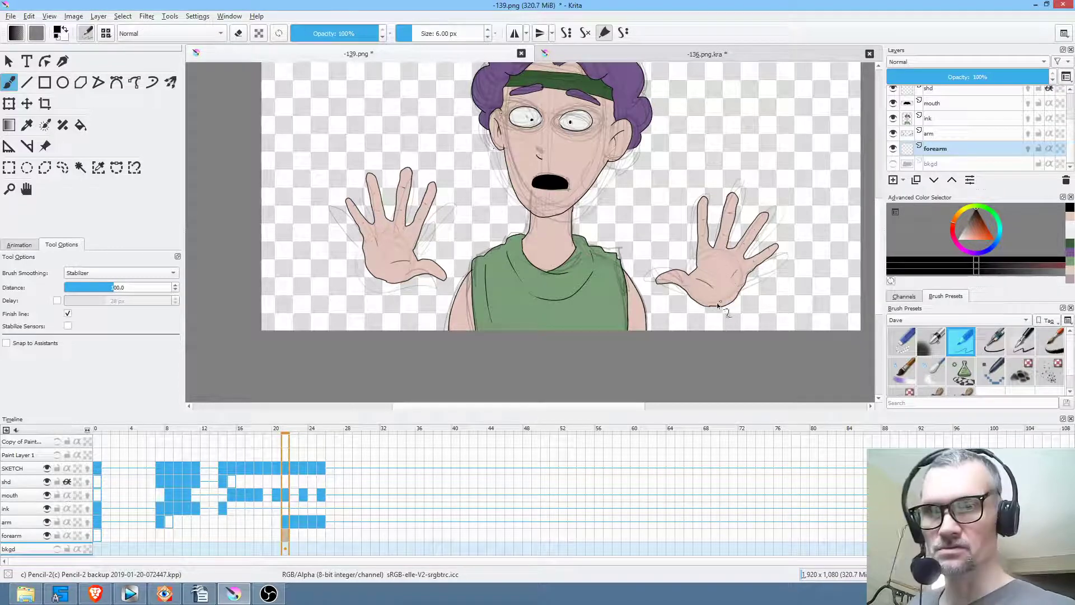
pyautogui.moveTo(706, 304); pyautogui.dragTo(706, 344)
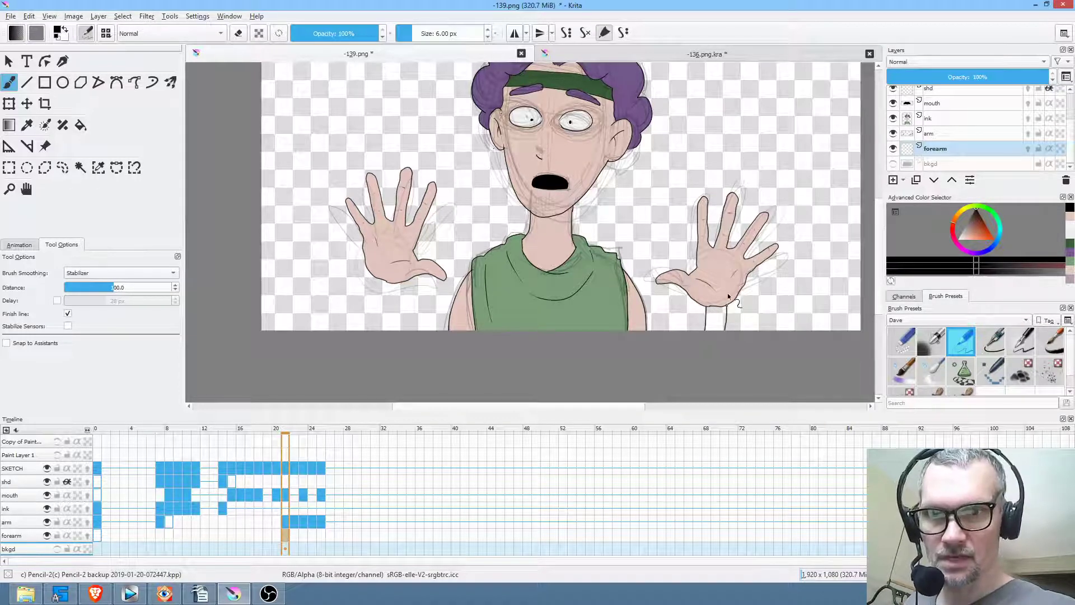
pyautogui.moveTo(706, 307)
pyautogui.mouseDown()
pyautogui.moveTo(705, 340)
pyautogui.moveTo(725, 306)
pyautogui.mouseUp()
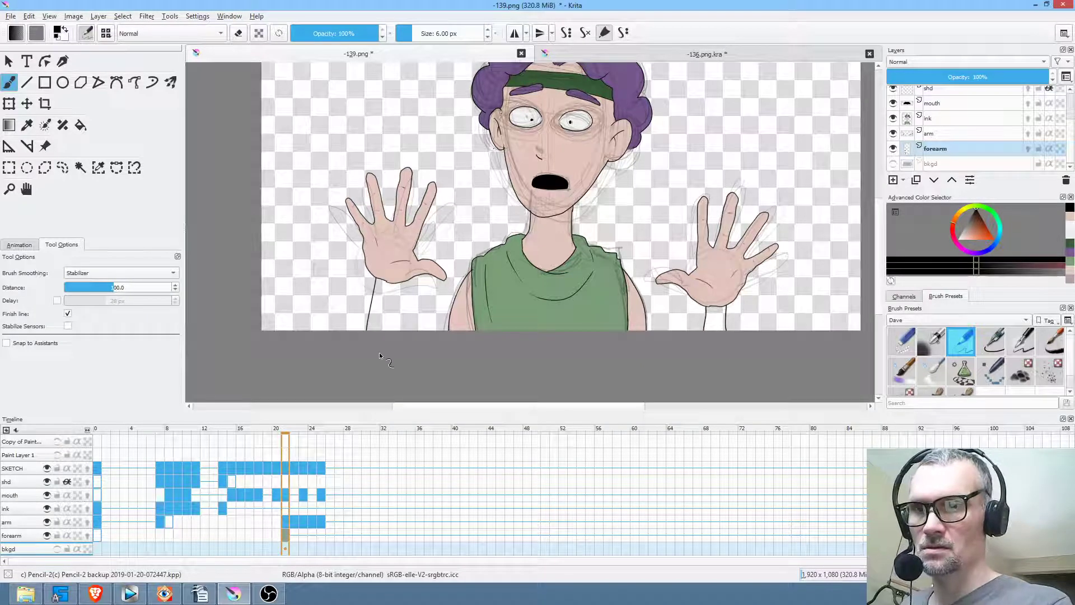
pyautogui.moveTo(394, 326); pyautogui.dragTo(396, 277)
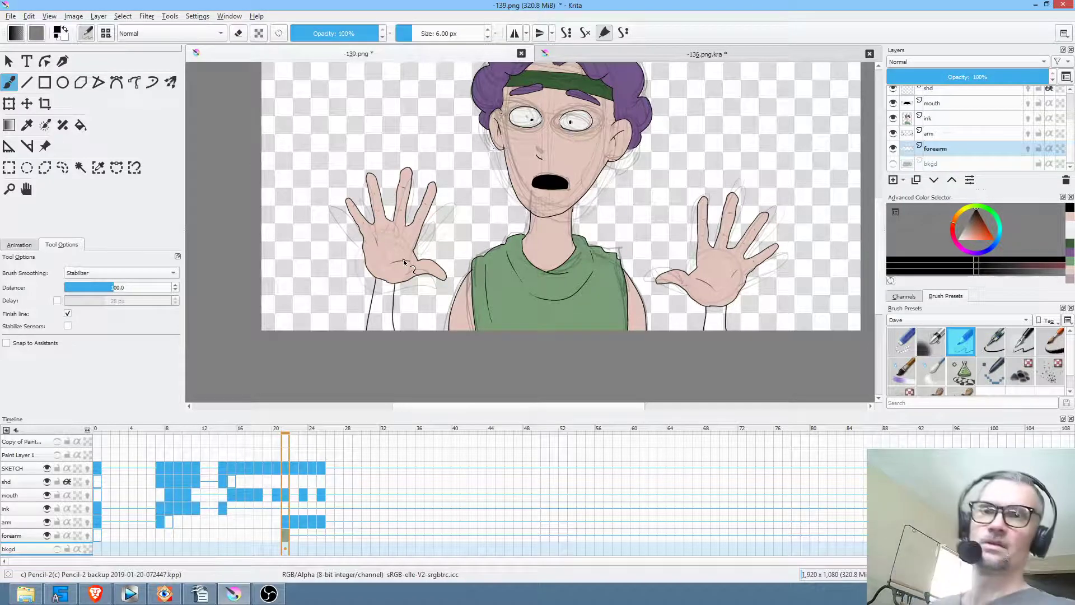
pyautogui.hotkey('ctrl', 'z')
pyautogui.hotkey('ctrl', 'z')
pyautogui.hotkey('ctrl', 'z')
pyautogui.hotkey('ctrl', 'z')
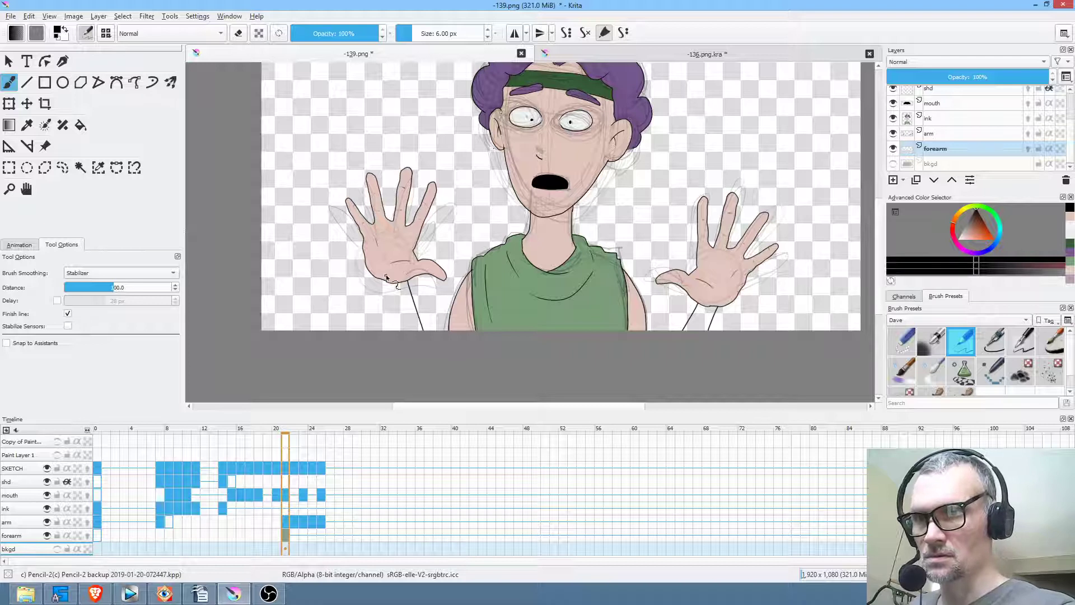
# Step: Ink the slanted forearm outlines running from both wrists to the canvas edge on the forearm layer at frame 21
pyautogui.moveTo(403, 348); pyautogui.dragTo(407, 344)
pyautogui.moveTo(734, 246); pyautogui.dragTo(701, 235)
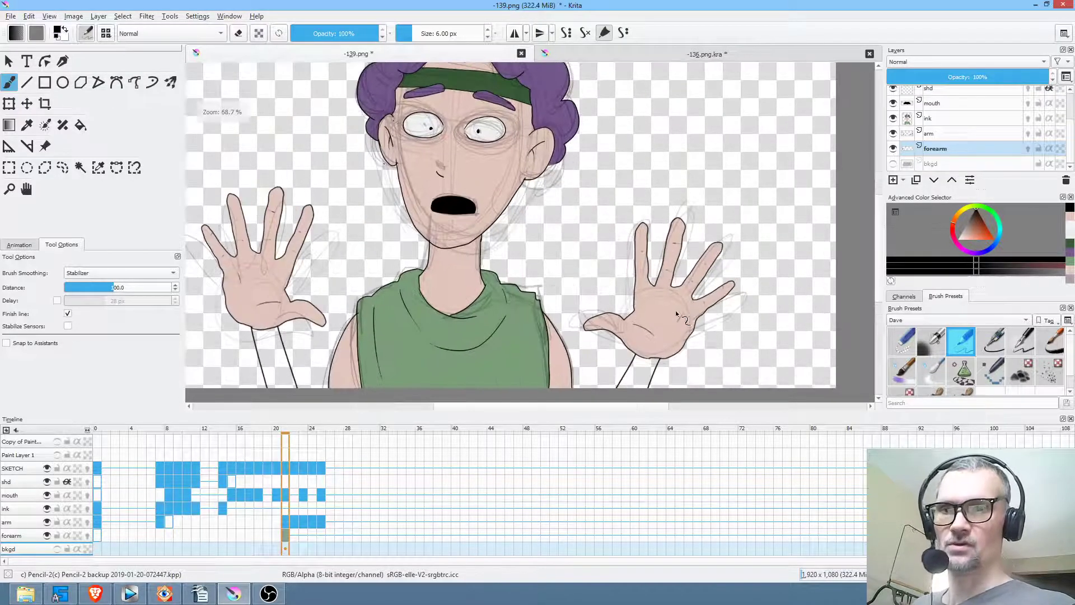
# Step: Sample the skin colour from the right palm and set the Fill tool to the Behind blending mode
pyautogui.keyDown('ctrl'); pyautogui.click(666, 311); pyautogui.keyUp('ctrl')
pyautogui.moveTo(667, 311); pyautogui.dragTo(730, 271)
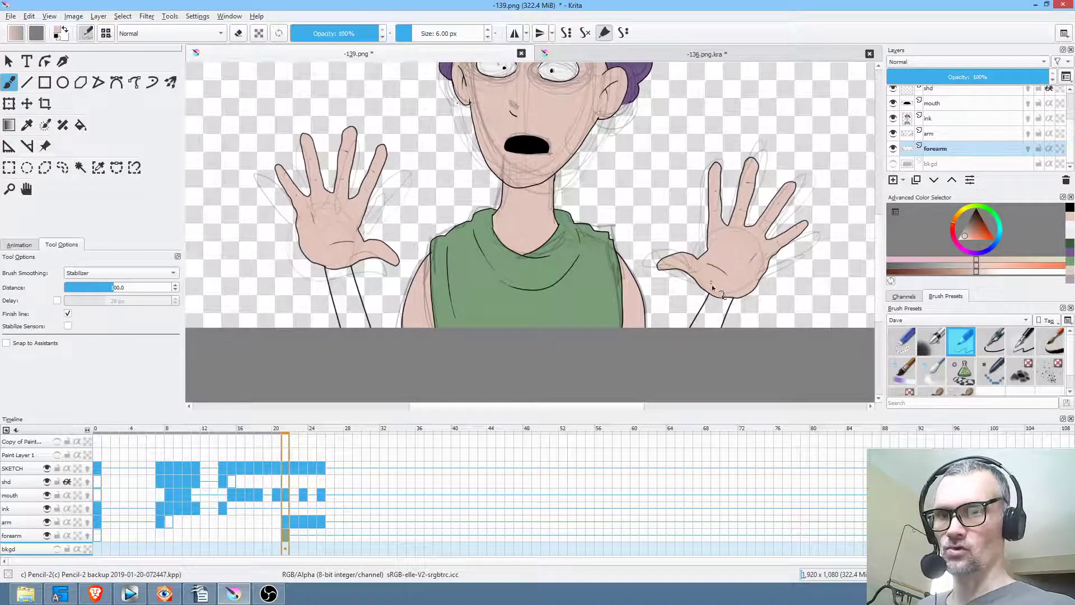
pyautogui.press('f')
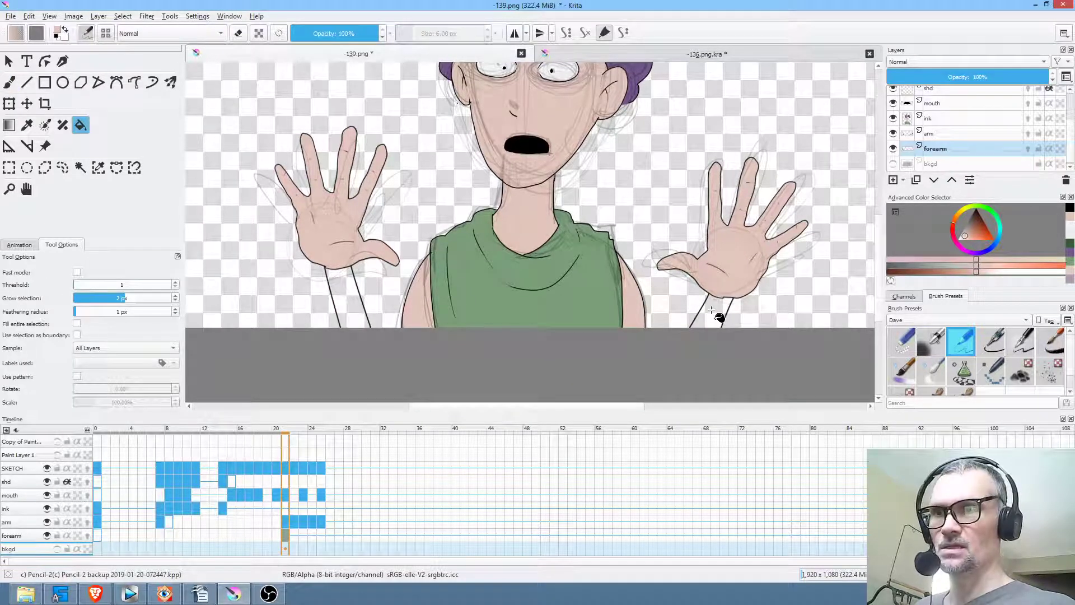
pyautogui.click(168, 33)
pyautogui.click(140, 27)
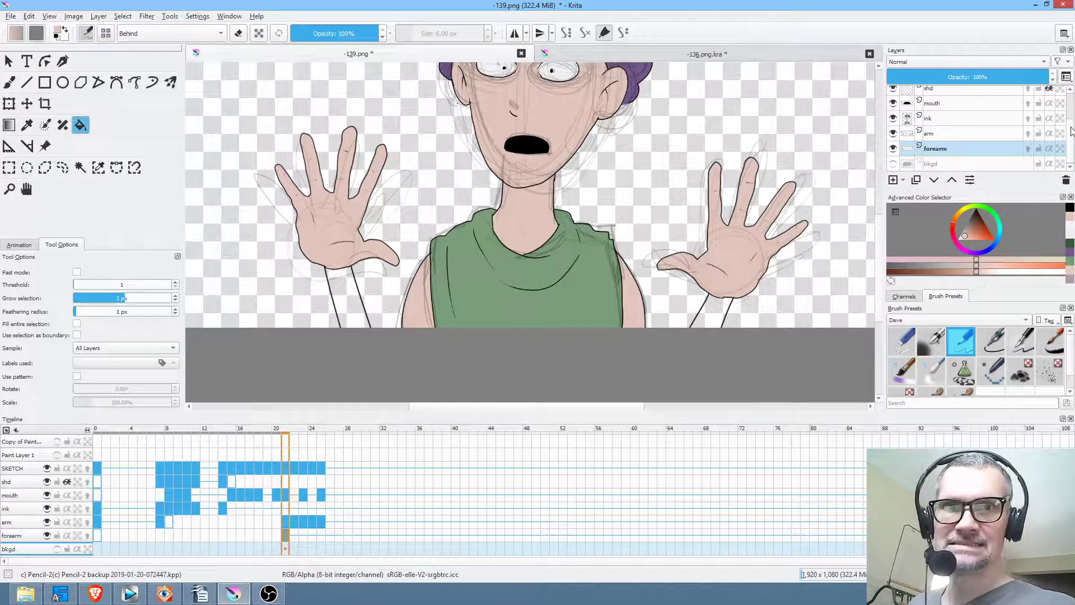
# Step: Hide the SKETCH layer and fill both forearms with the sampled skin colour
pyautogui.scroll(2, 1070, 130)
pyautogui.click(893, 100)
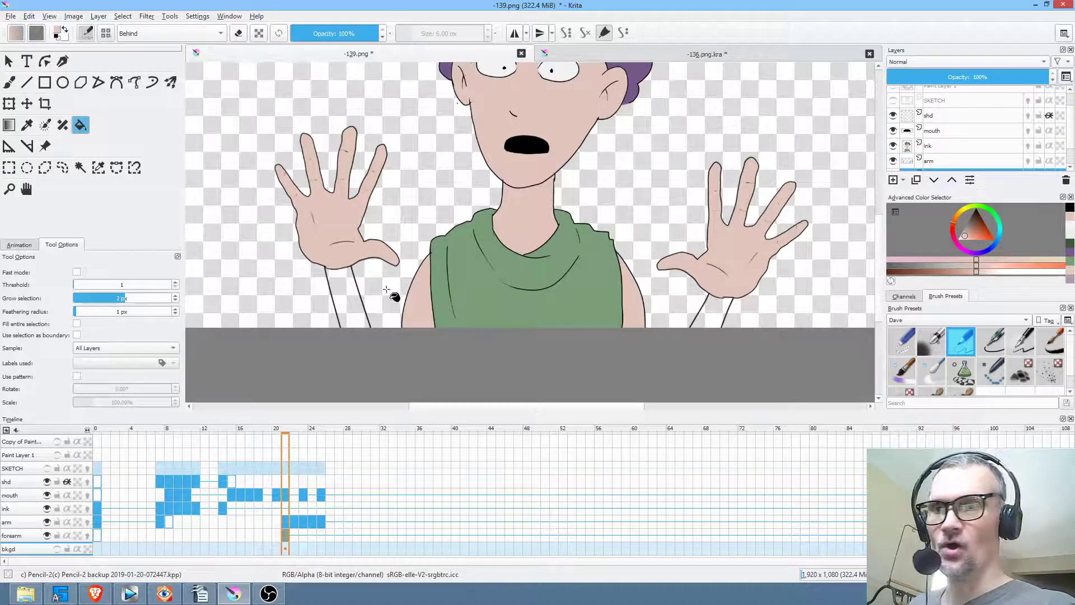
pyautogui.click(352, 296)
pyautogui.click(715, 311)
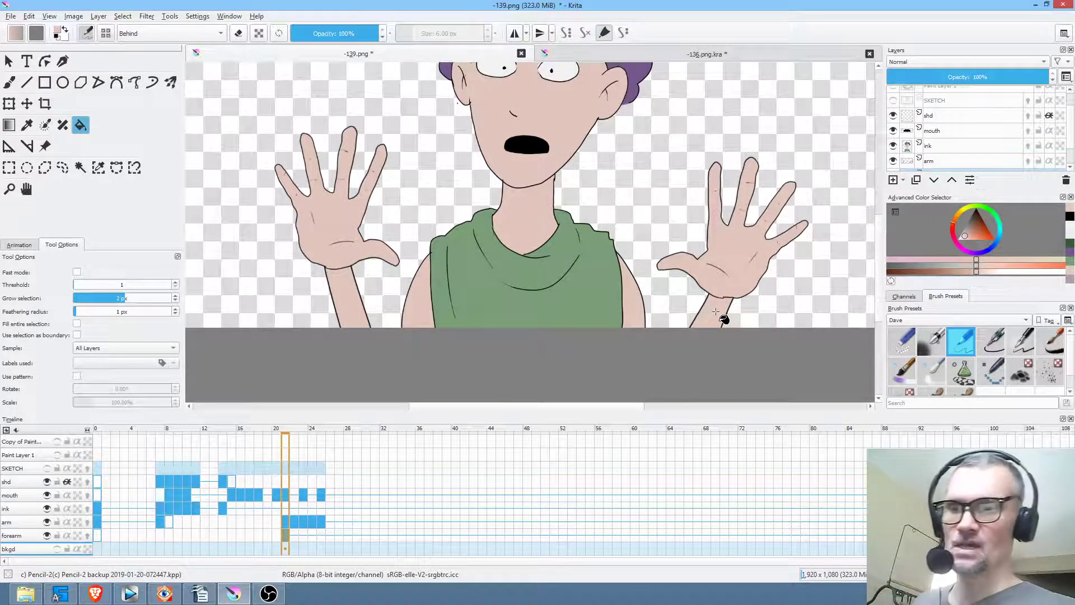
pyautogui.moveTo(285, 431)
pyautogui.mouseDown()
pyautogui.moveTo(338, 434)
pyautogui.moveTo(289, 437)
pyautogui.mouseUp()
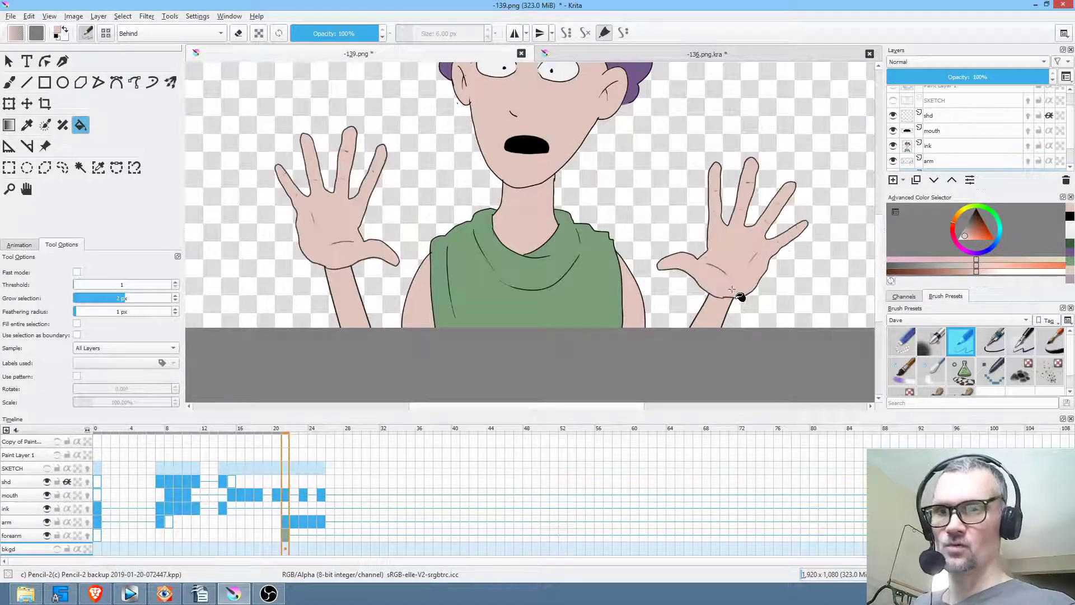
pyautogui.moveTo(297, 530)
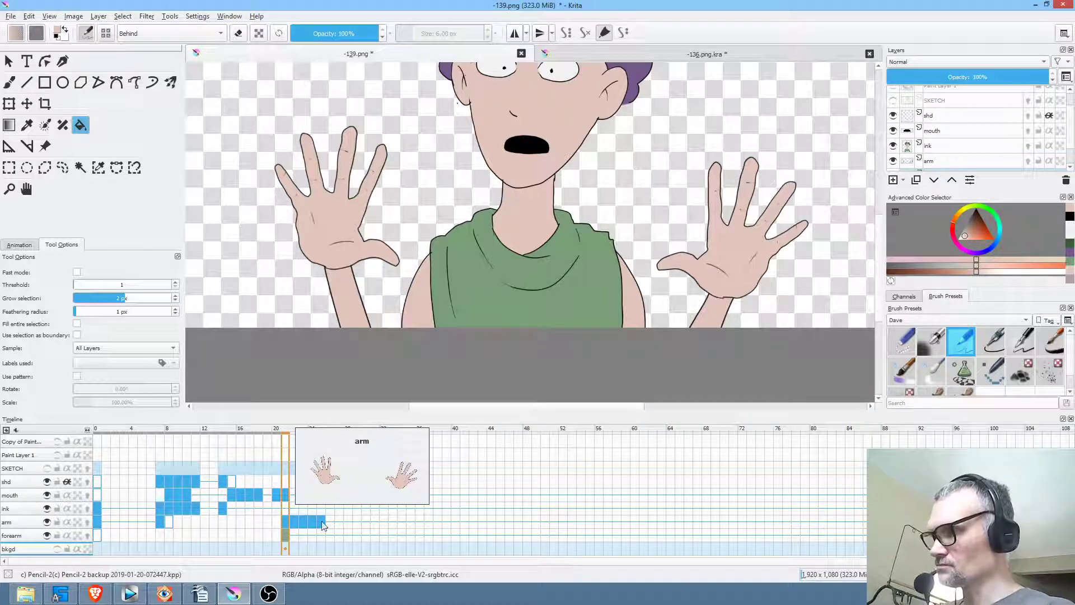
pyautogui.scroll(-2, 688, 254)
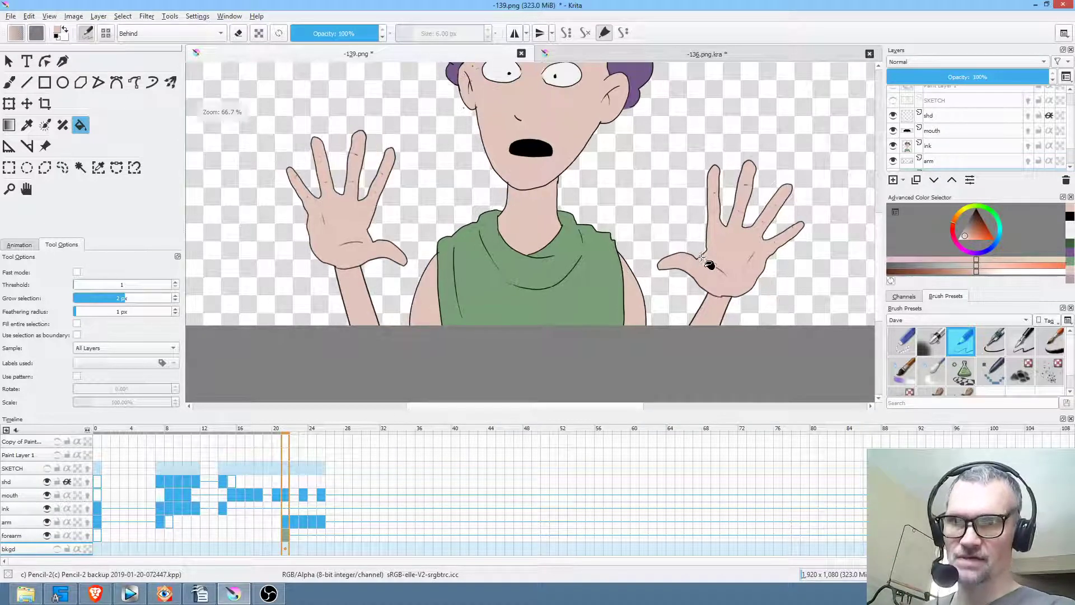
pyautogui.scroll(2, 624, 238)
pyautogui.scroll(-1, 632, 243)
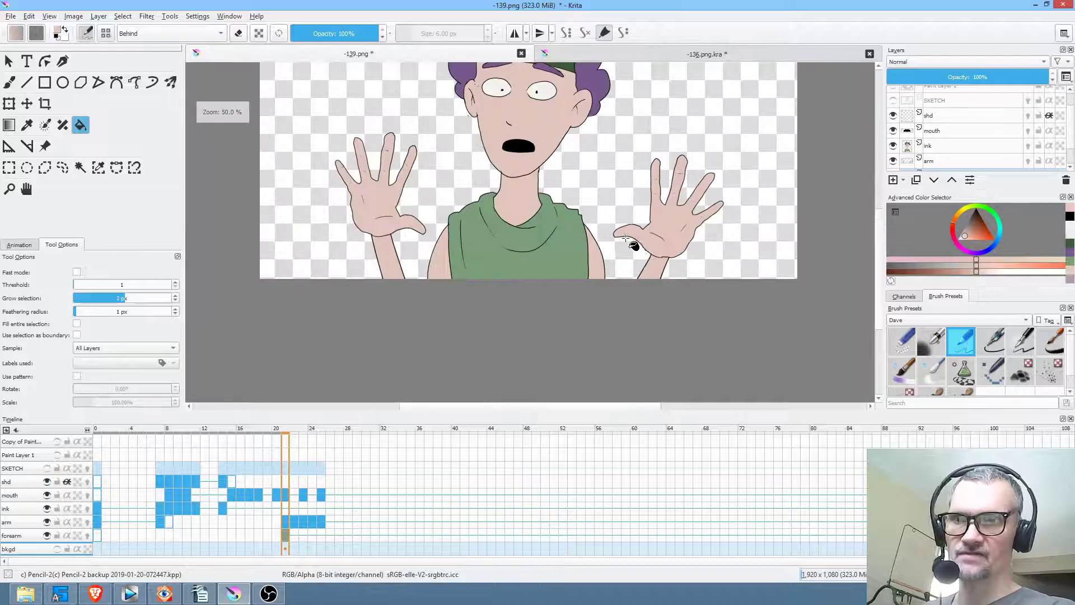
pyautogui.click(297, 536)
pyautogui.click(283, 532)
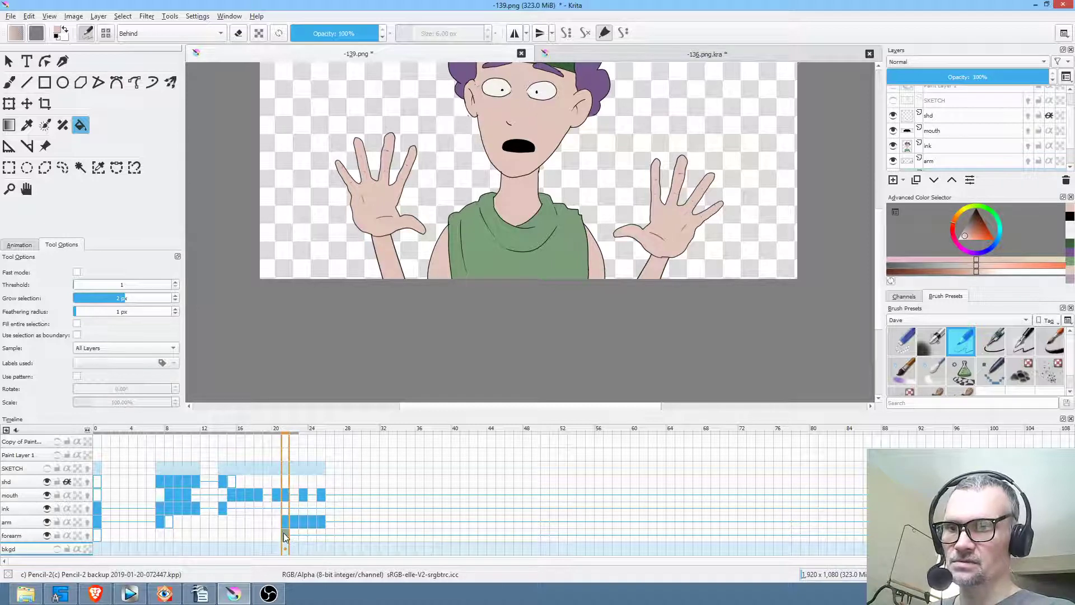
# Step: Save the image as PNG with its alpha channel plus a Krita copy, and play back the animation
pyautogui.hotkey('ctrl', 's')
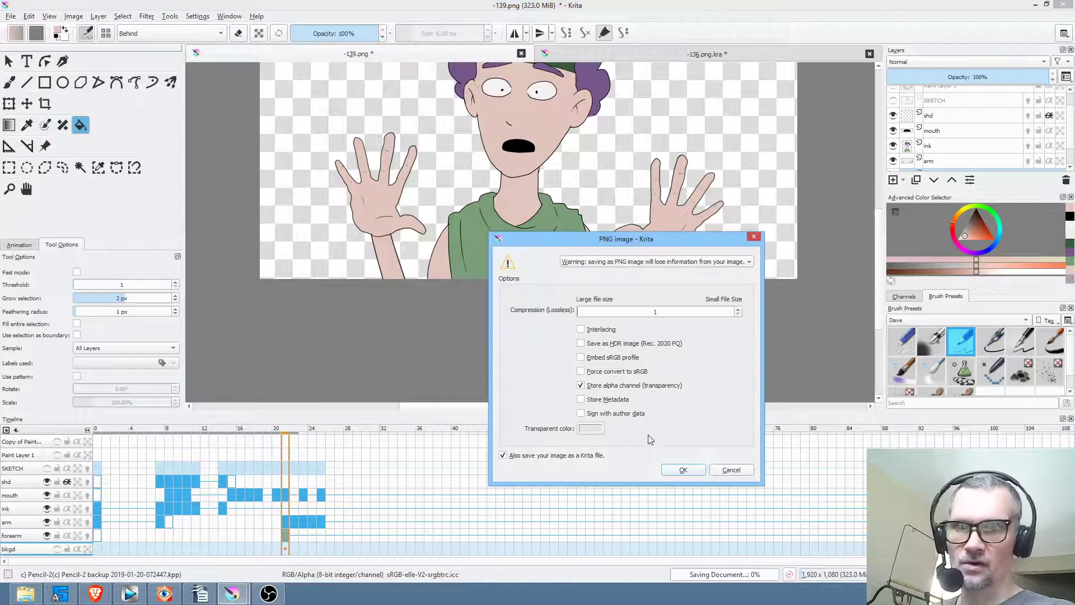
pyautogui.click(683, 470)
pyautogui.press('space')
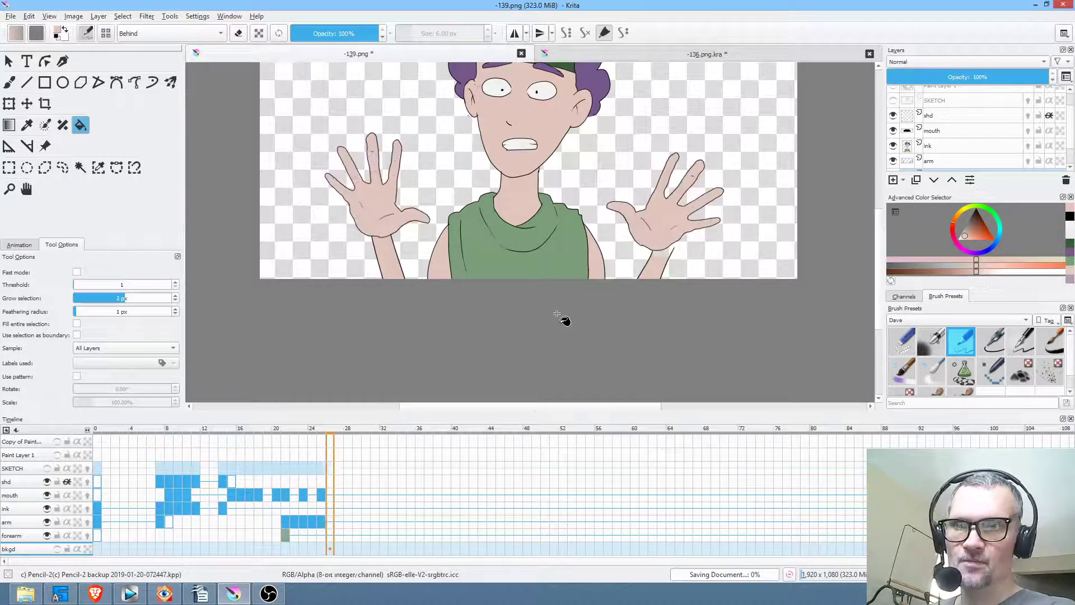
# Step: Lasso the hand on the canvas's right side at frame 22 and move it on the arm layer to X 1516 px, Y 775 px
pyautogui.moveTo(290, 430)
pyautogui.mouseDown()
pyautogui.moveTo(328, 434)
pyautogui.moveTo(272, 431)
pyautogui.moveTo(345, 429)
pyautogui.moveTo(275, 425)
pyautogui.moveTo(285, 427)
pyautogui.mouseUp()
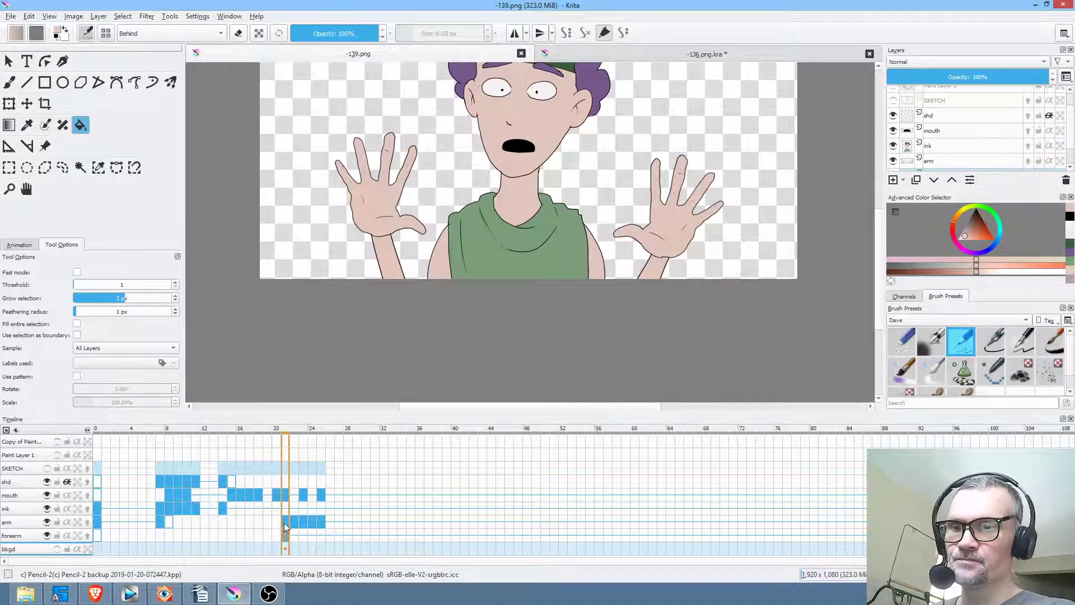
pyautogui.click(298, 519)
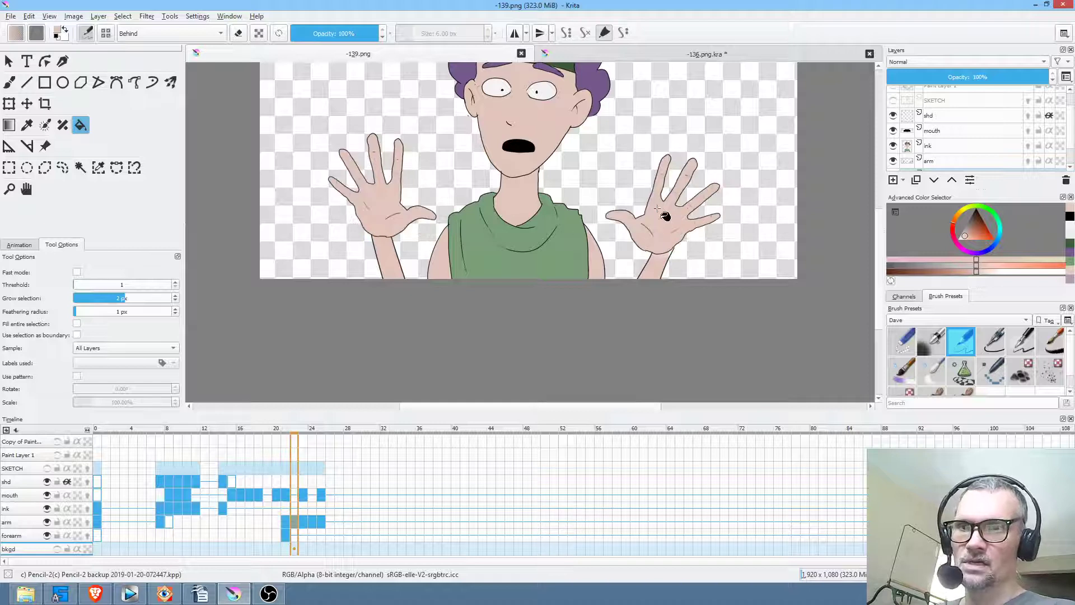
pyautogui.press('l')
pyautogui.moveTo(670, 115)
pyautogui.mouseDown()
pyautogui.moveTo(625, 134)
pyautogui.moveTo(594, 179)
pyautogui.moveTo(593, 241)
pyautogui.mouseUp()
pyautogui.moveTo(705, 269)
pyautogui.mouseDown()
pyautogui.moveTo(744, 254)
pyautogui.moveTo(769, 198)
pyautogui.moveTo(765, 148)
pyautogui.moveTo(725, 118)
pyautogui.moveTo(684, 119)
pyautogui.mouseUp()
pyautogui.scroll(-2, 947, 165)
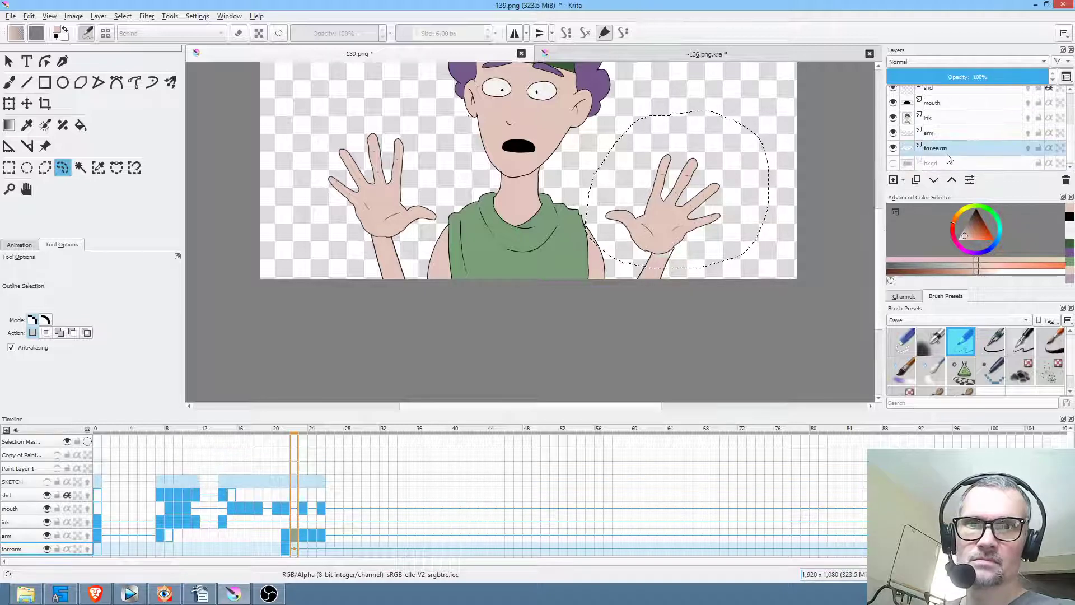
pyautogui.click(943, 133)
pyautogui.hotkey('ctrl', 't')
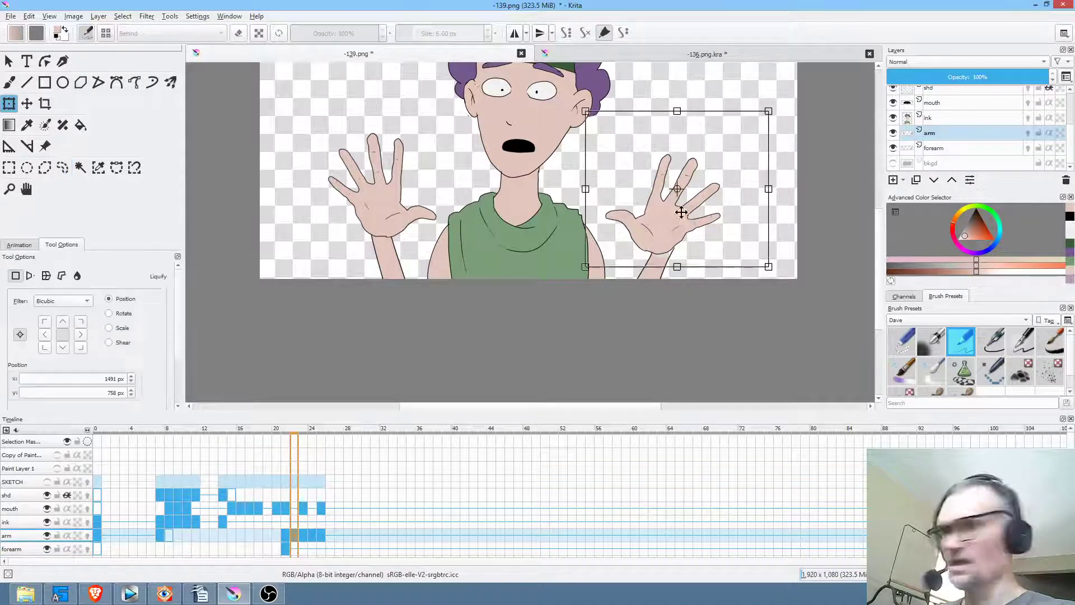
pyautogui.moveTo(683, 220); pyautogui.dragTo(693, 224)
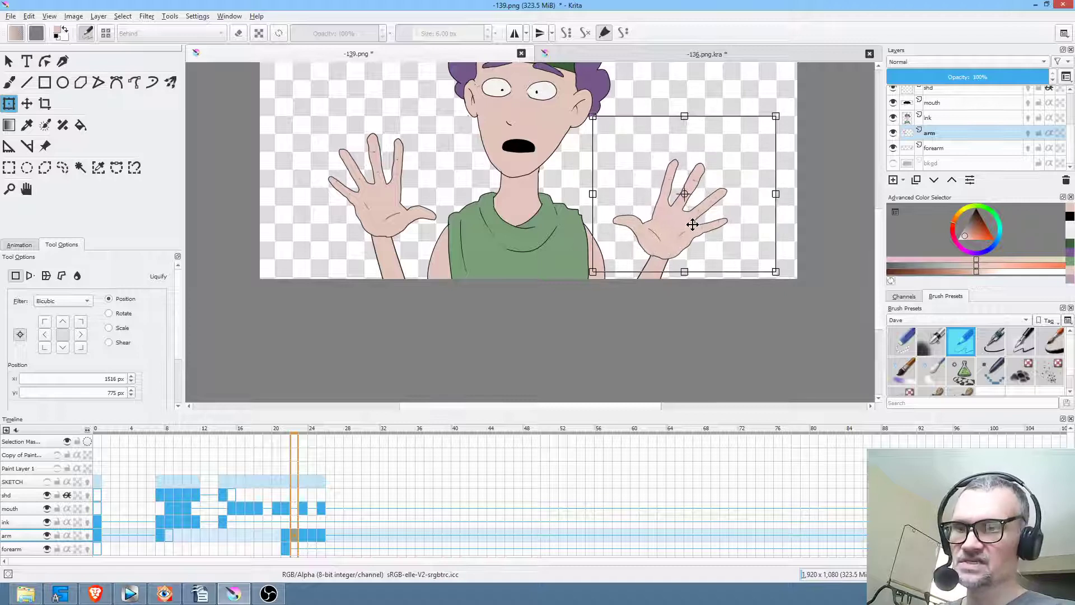
# Step: Reposition the same right-side hand over its forearm on frames 23, 24 and 25 of the arm layer
pyautogui.press('.')
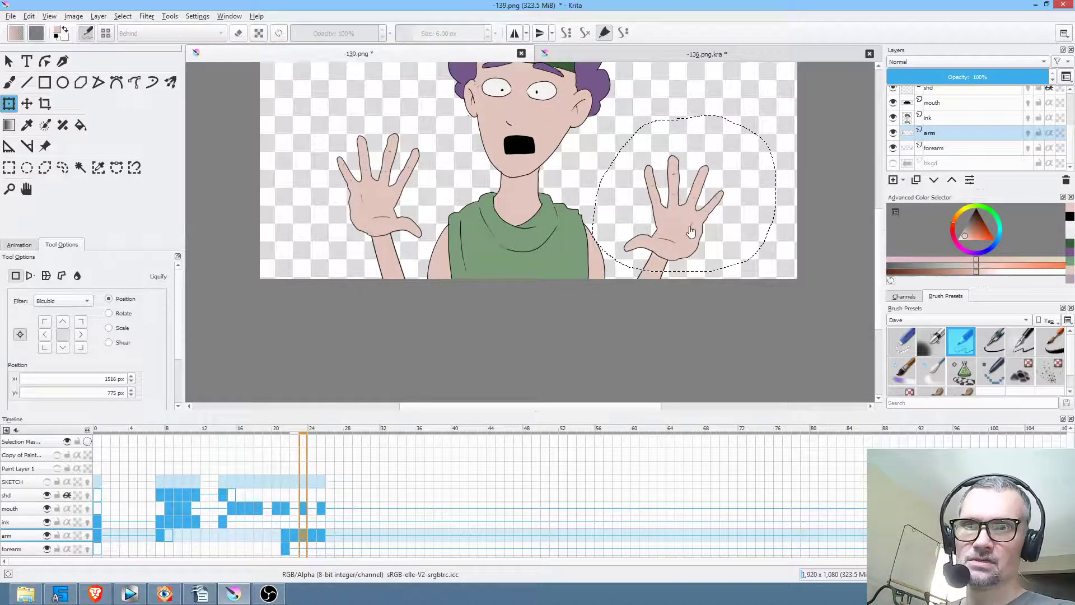
pyautogui.moveTo(684, 239)
pyautogui.mouseDown()
pyautogui.moveTo(663, 222)
pyautogui.moveTo(665, 233)
pyautogui.mouseUp()
pyautogui.press('.')
pyautogui.press('.')
pyautogui.press('.')
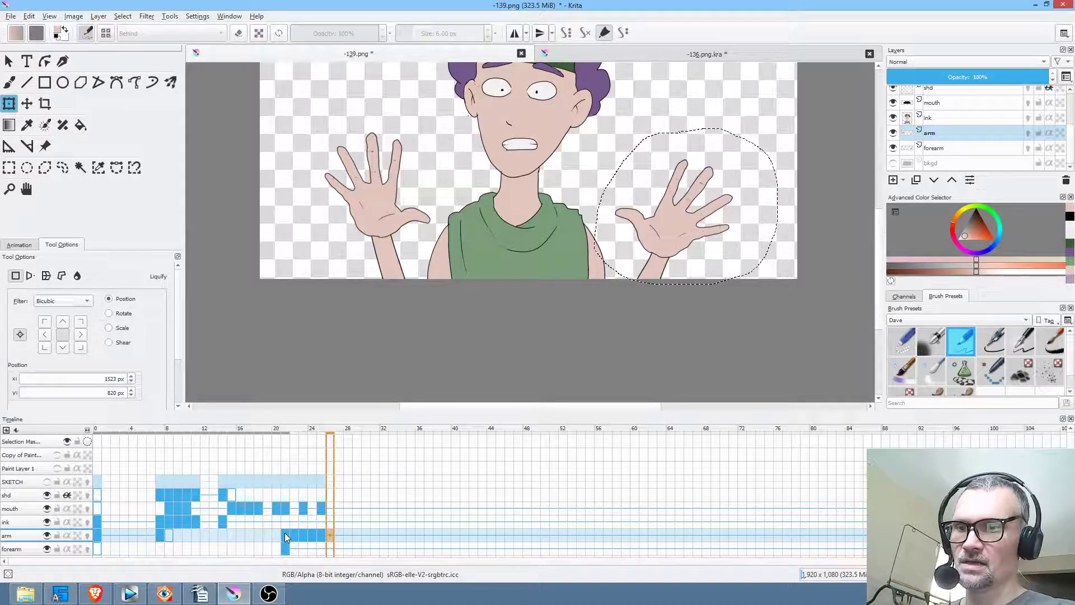
# Step: Lasso the hand on the canvas's left side and move it at frame 22 to X 416 px, Y 752 px
pyautogui.click(284, 430)
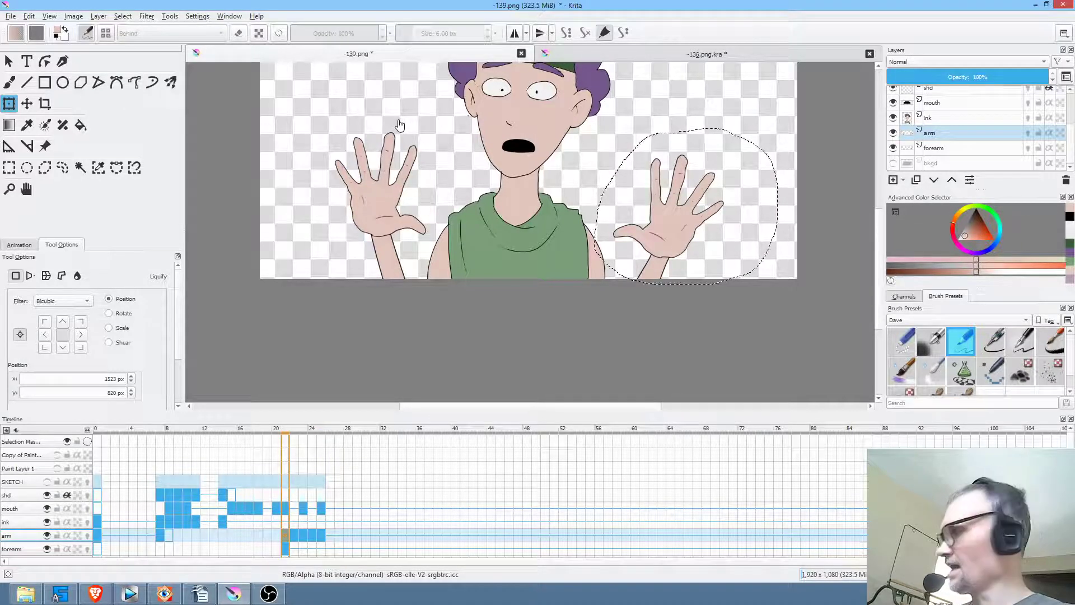
pyautogui.press('q')
pyautogui.moveTo(383, 93)
pyautogui.mouseDown()
pyautogui.moveTo(332, 93)
pyautogui.moveTo(292, 178)
pyautogui.moveTo(298, 261)
pyautogui.moveTo(425, 281)
pyautogui.moveTo(471, 215)
pyautogui.moveTo(434, 101)
pyautogui.mouseUp()
pyautogui.hotkey('ctrl', 't')
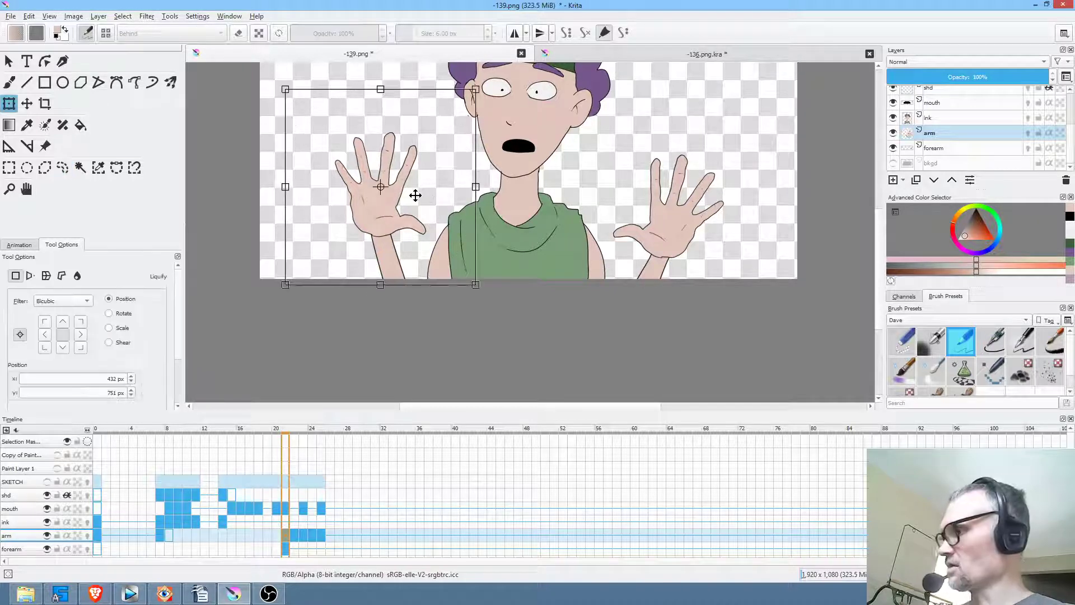
pyautogui.press('Right')
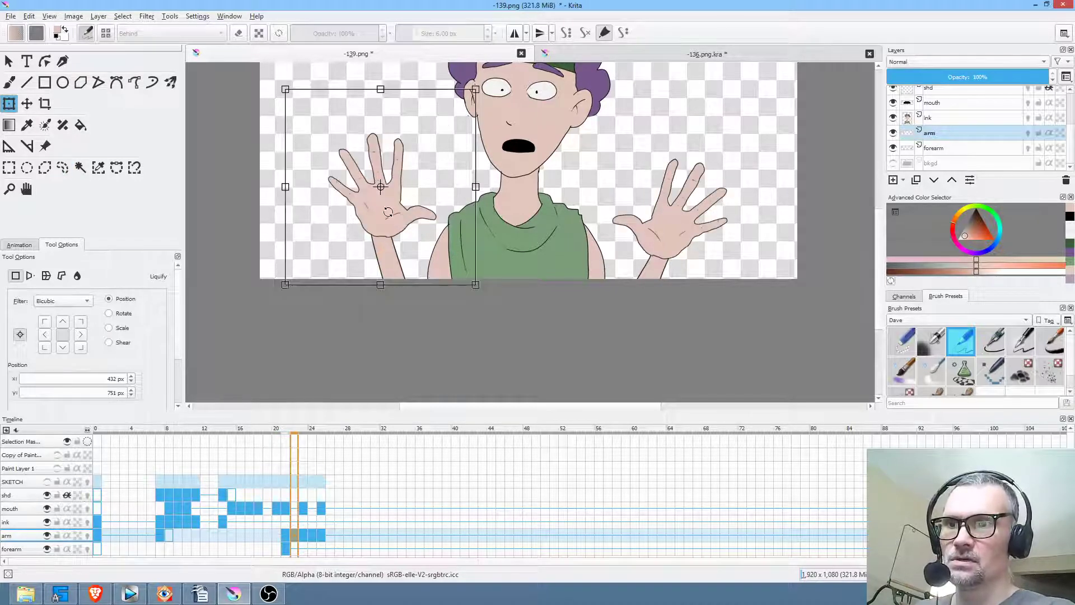
# Step: Shift the left-side hand over its wrist on frames 23 and 24 of the arm layer
pyautogui.press('Right')
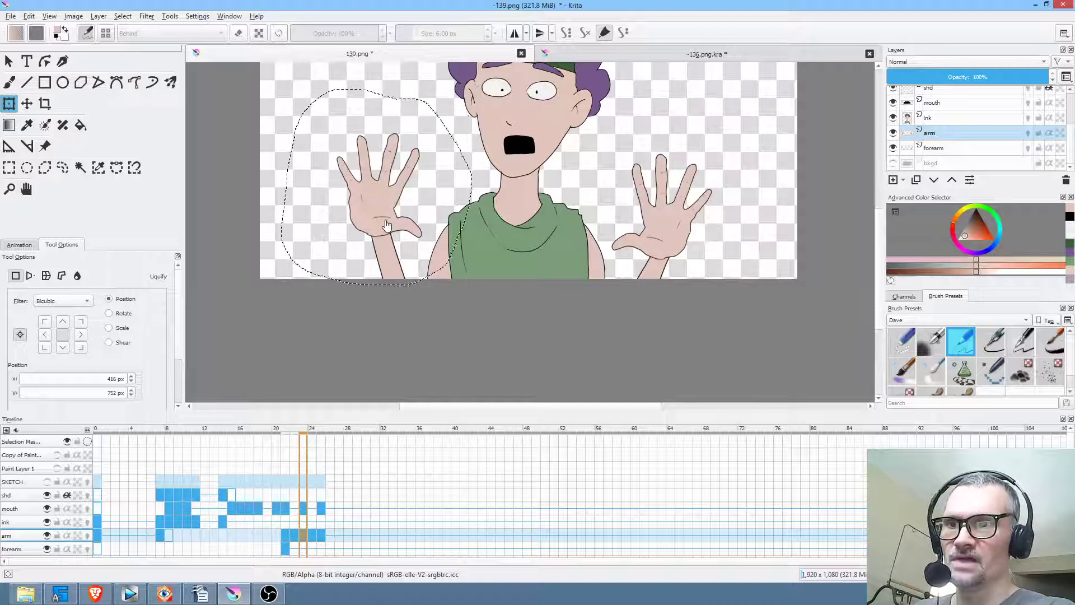
pyautogui.press('Escape')
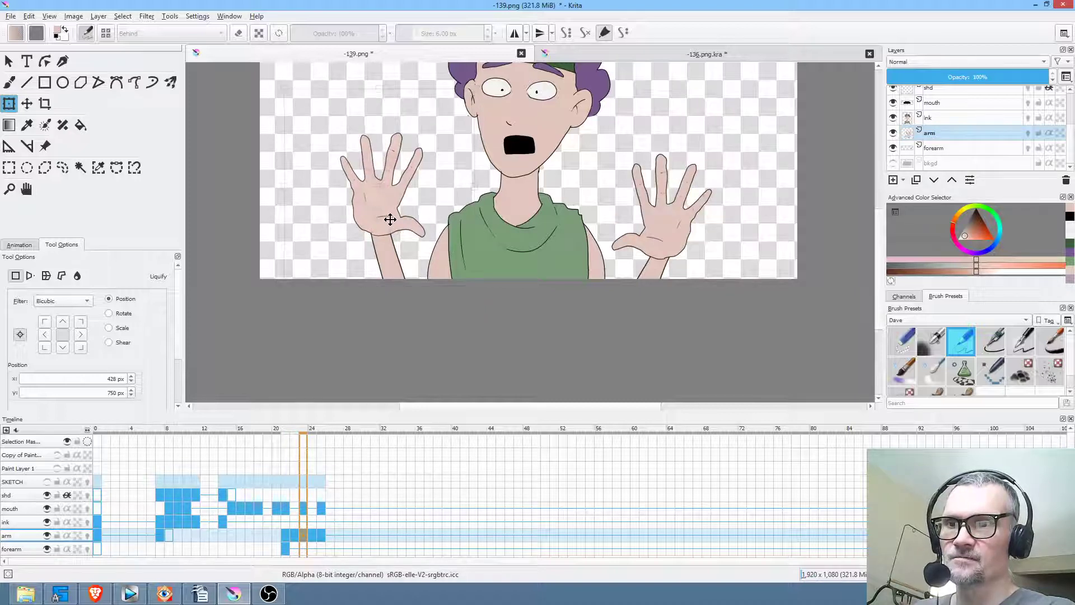
pyautogui.press('Right')
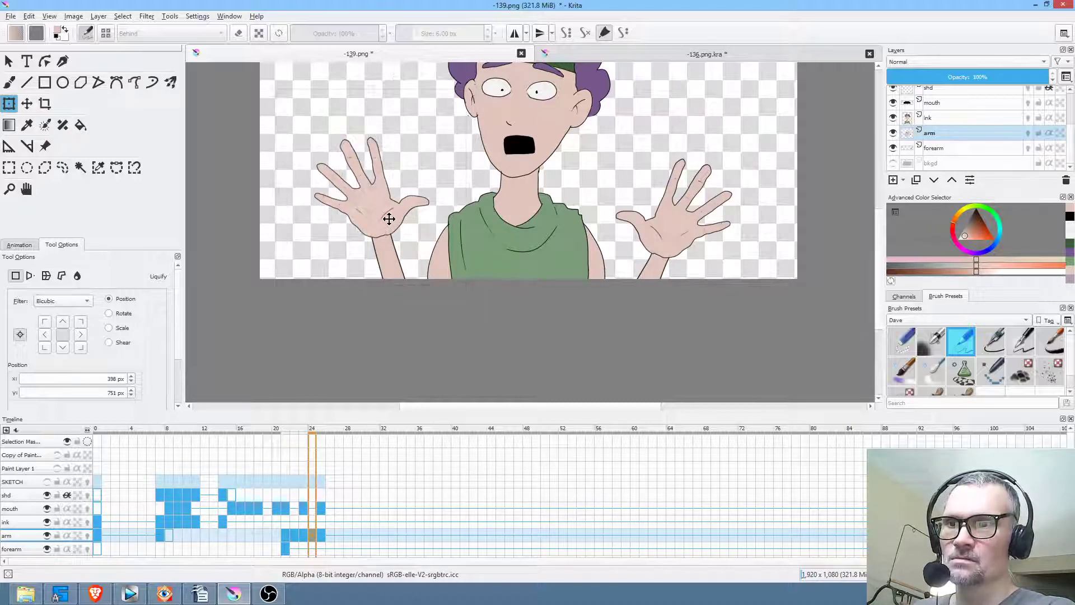
# Step: Rotate and move the left-side hand onto its wrist at frame 25, apply the transform and clear the selection
pyautogui.press('Right')
pyautogui.click(395, 221)
pyautogui.moveTo(386, 218); pyautogui.dragTo(388, 221)
pyautogui.moveTo(484, 244); pyautogui.dragTo(497, 170)
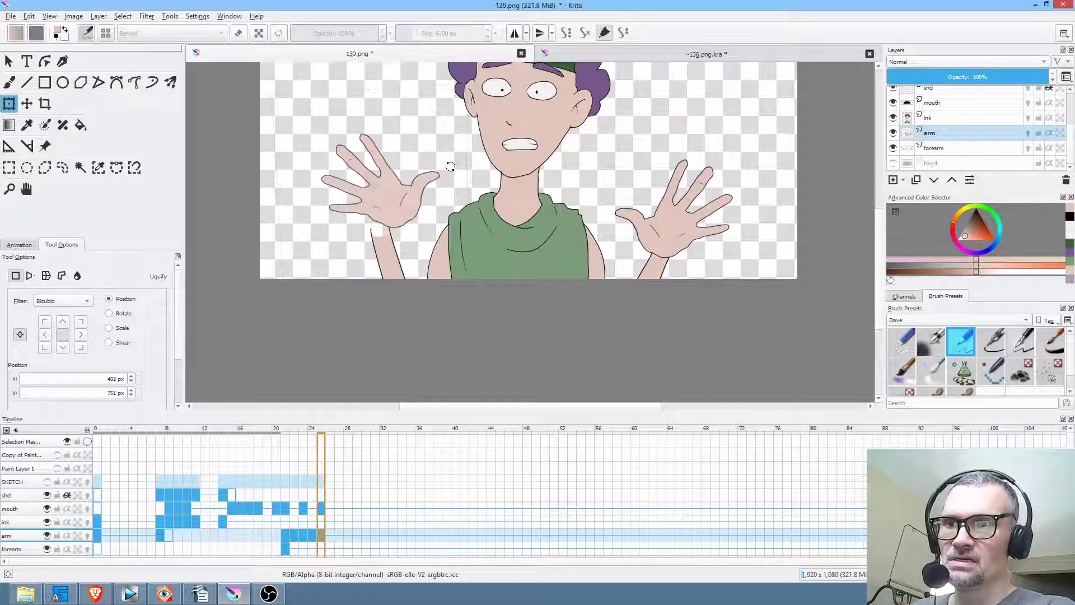
pyautogui.moveTo(384, 211); pyautogui.dragTo(373, 228)
pyautogui.scroll(-3, 504, 219)
pyautogui.press('Return')
pyautogui.hotkey('ctrl', 'shift', 'a')
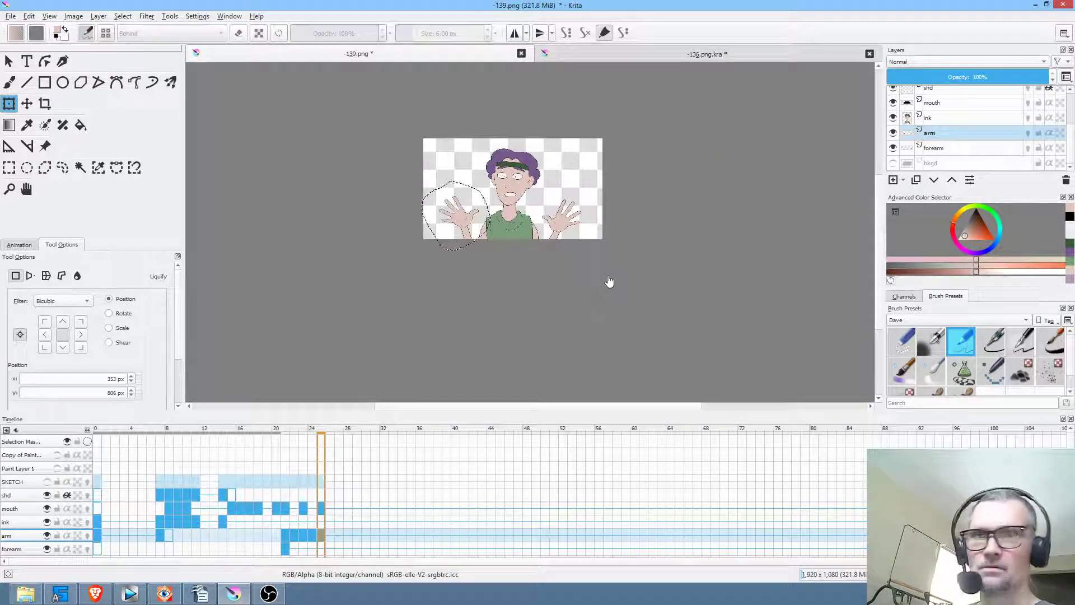
# Step: Merge the arm layer down into the forearm layer
pyautogui.click(29, 523)
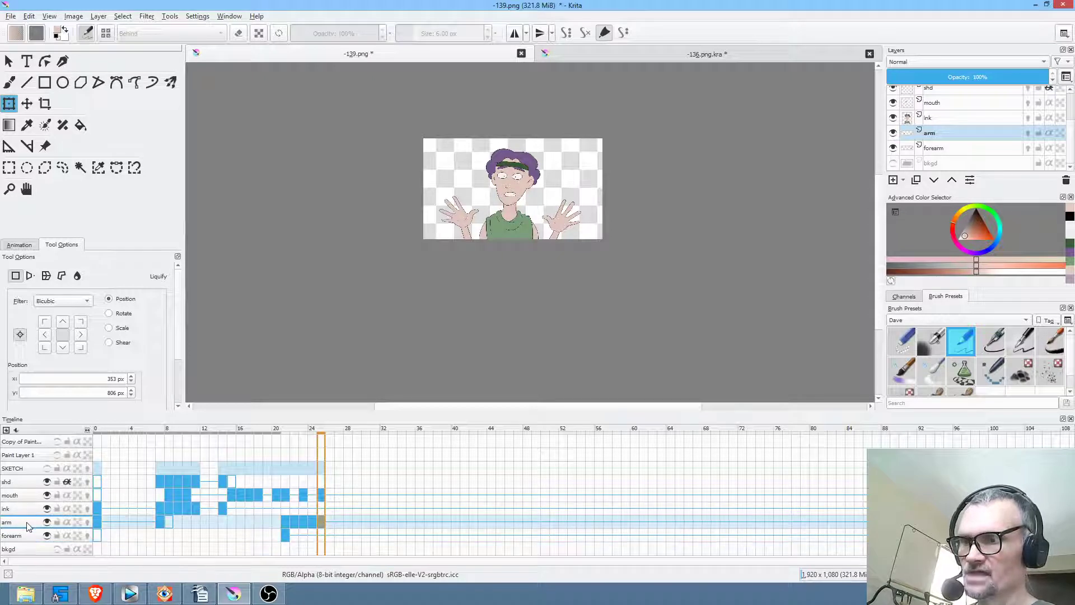
pyautogui.click(959, 134)
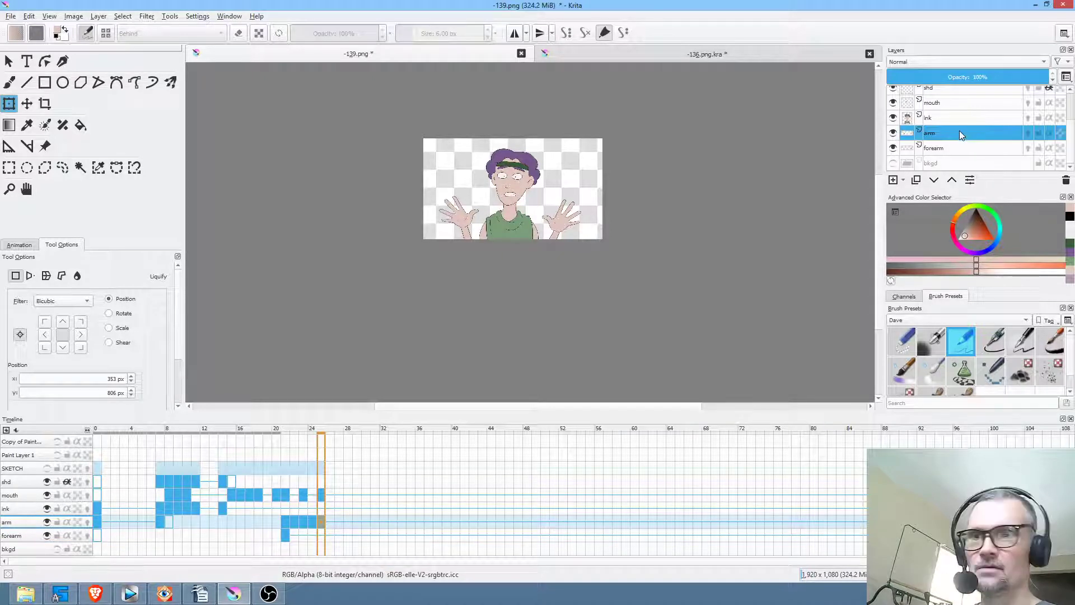
pyautogui.hotkey('shift', 'Delete')
# Step: Inspect the merged forearm layer at frame 0 and play back the animation
pyautogui.click(98, 522)
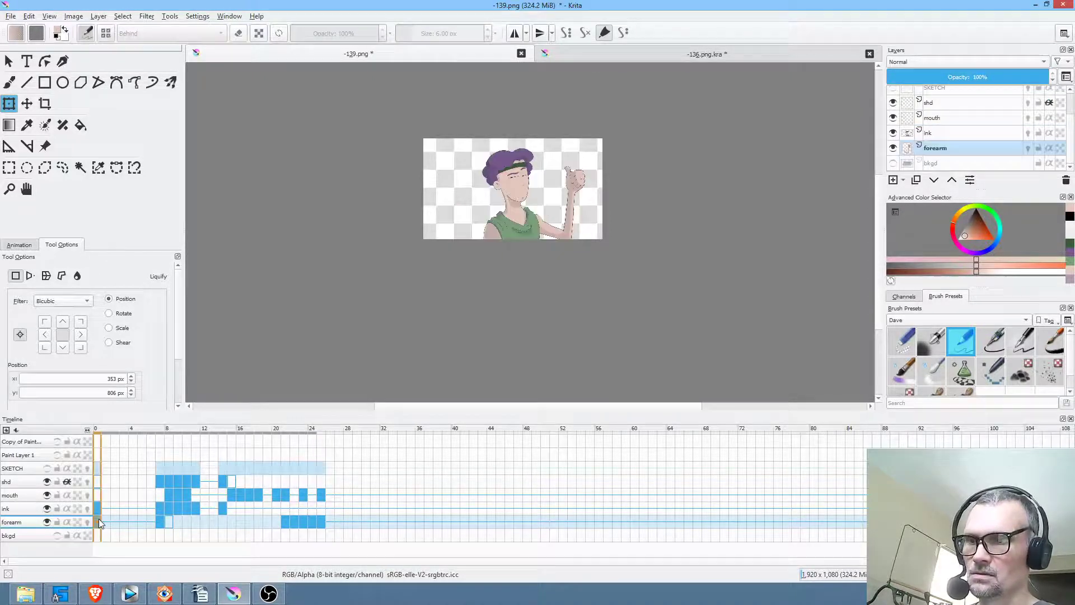
pyautogui.scroll(5, 577, 217)
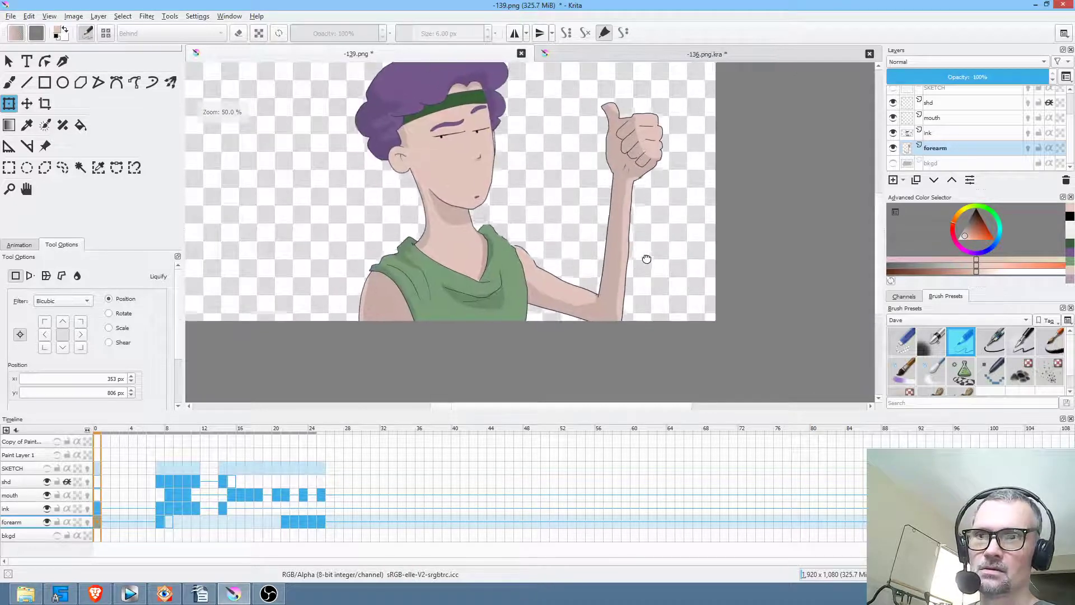
pyautogui.scroll(-2, 736, 294)
pyautogui.press('space')
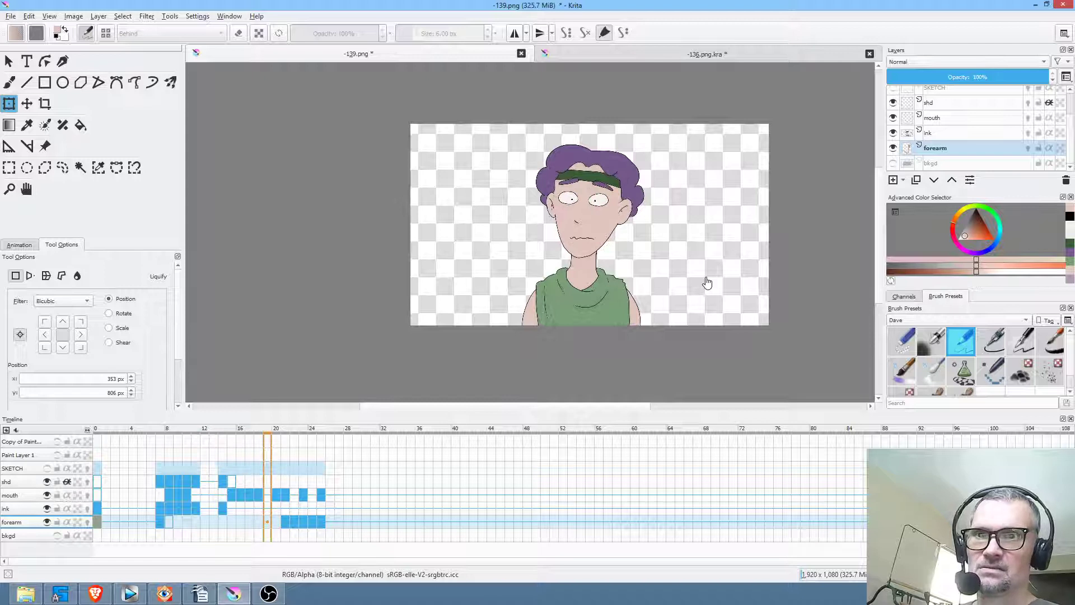
pyautogui.press('space')
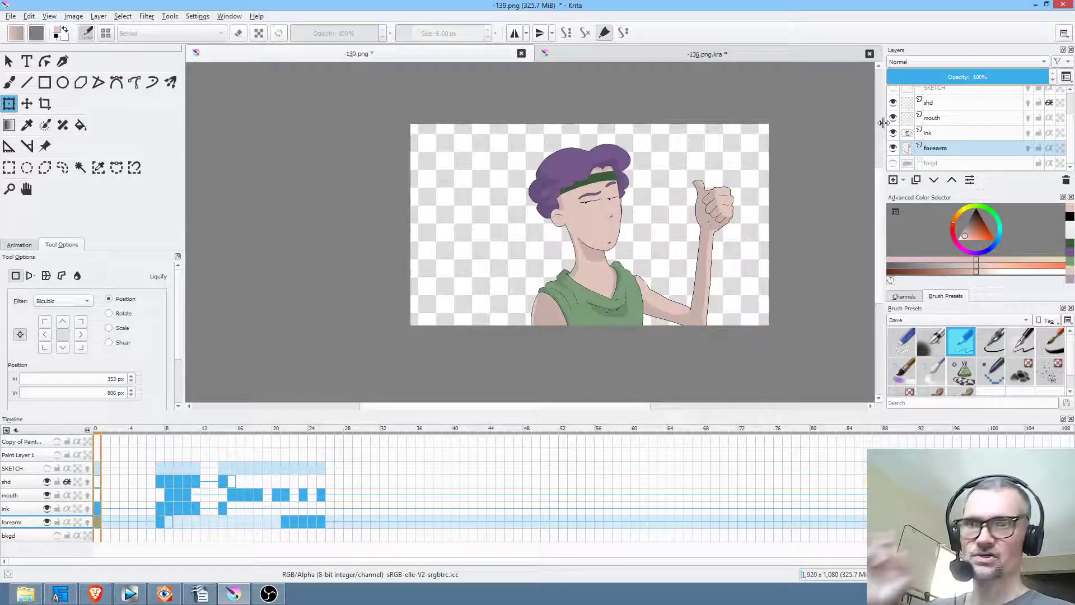
# Step: Remove the blank keyframe at frame 15 of the shd layer and go to frame 21
pyautogui.scroll(2, 982, 142)
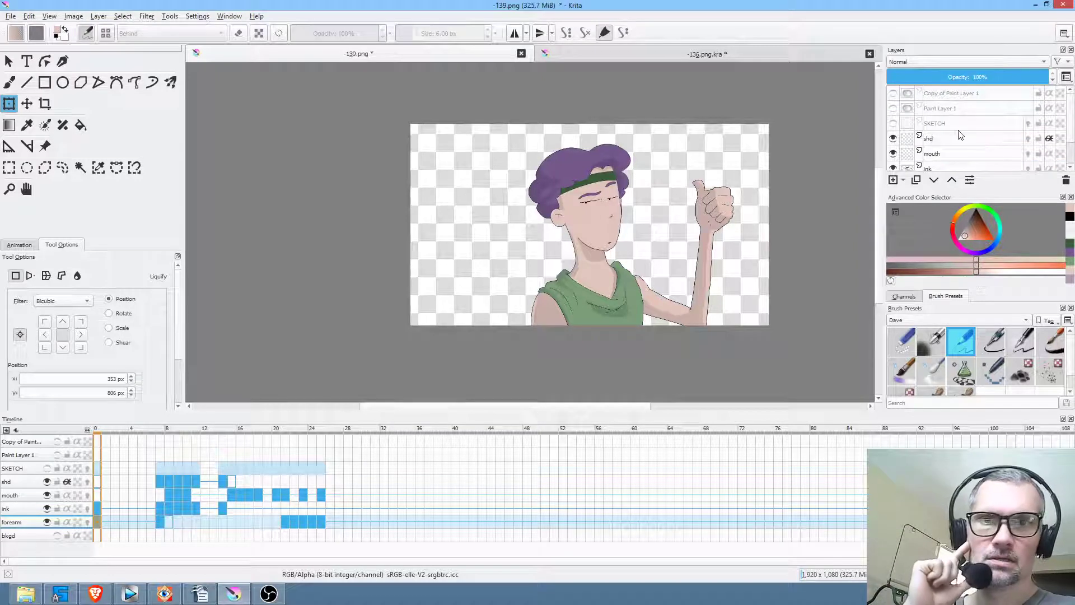
pyautogui.click(952, 139)
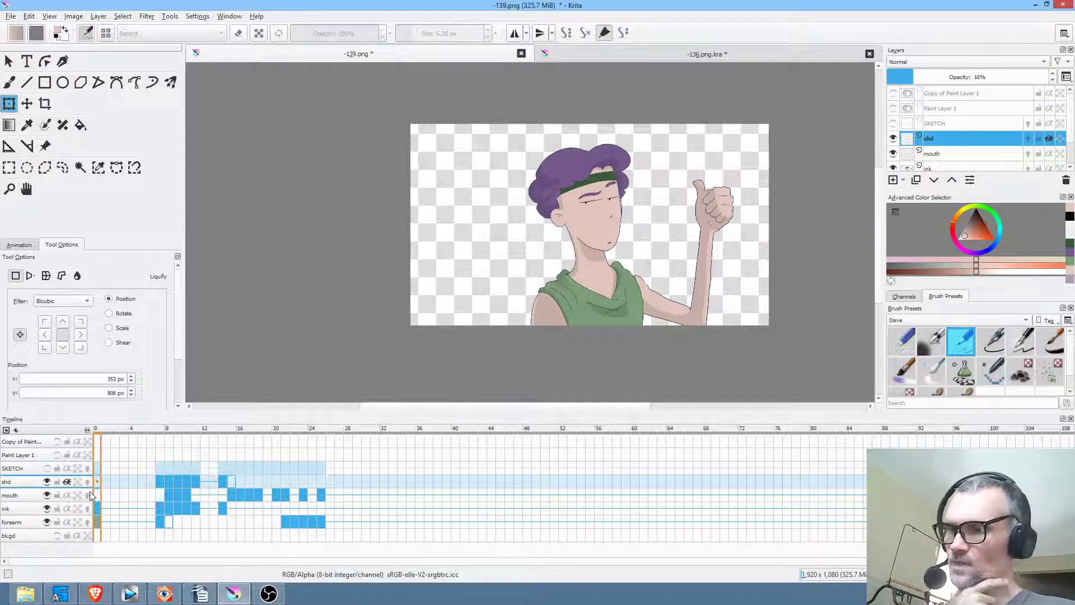
pyautogui.click(234, 480)
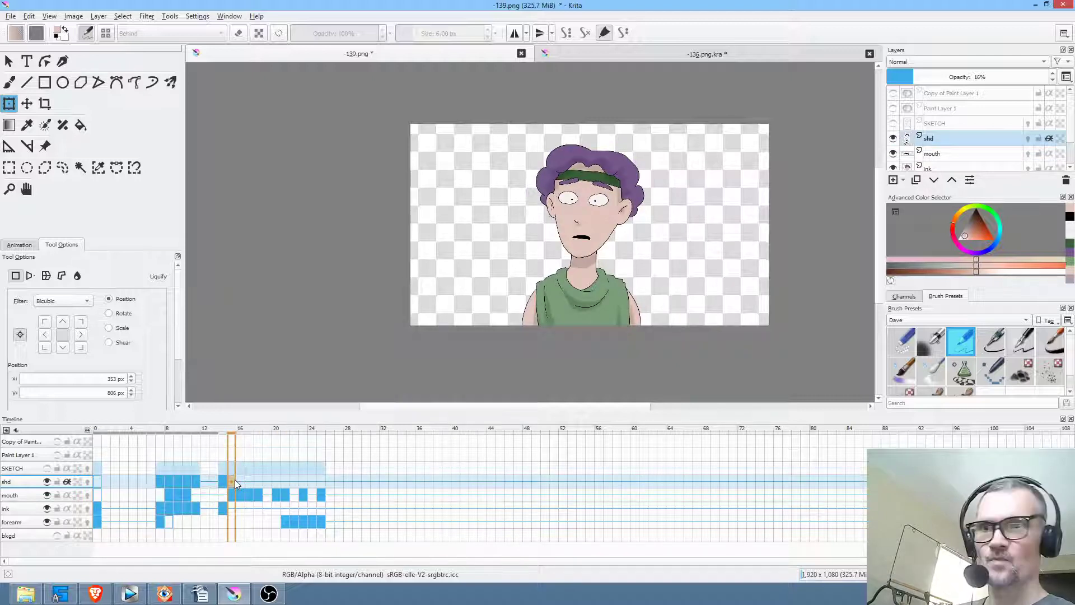
pyautogui.moveTo(241, 431); pyautogui.dragTo(284, 428)
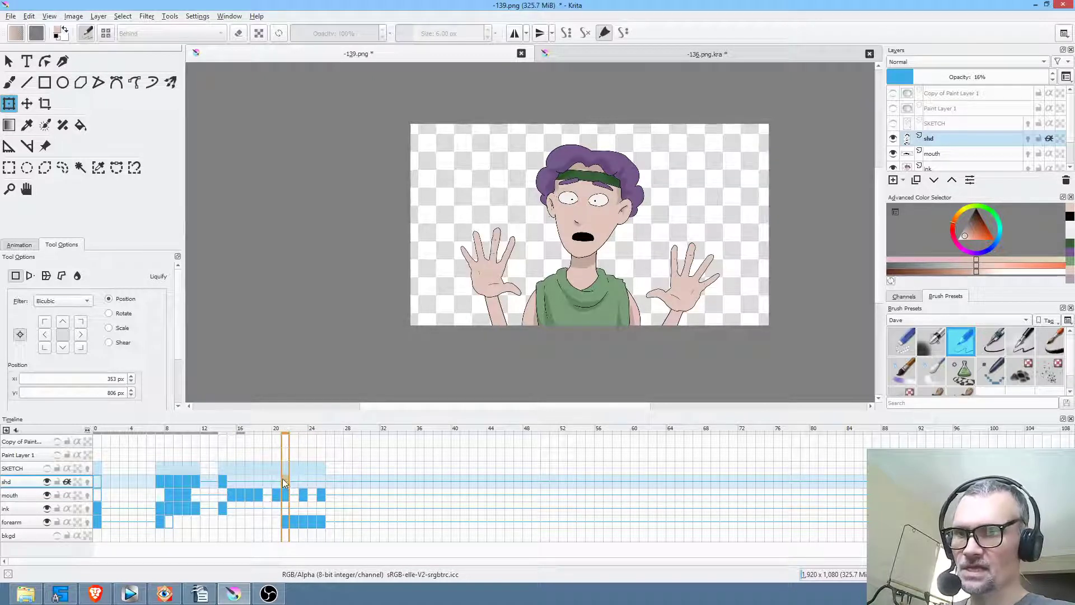
# Step: Shade both raised hands and forearms with black filled freehand path shapes on the shd layer at frame 21
pyautogui.click(976, 210)
pyautogui.click(135, 83)
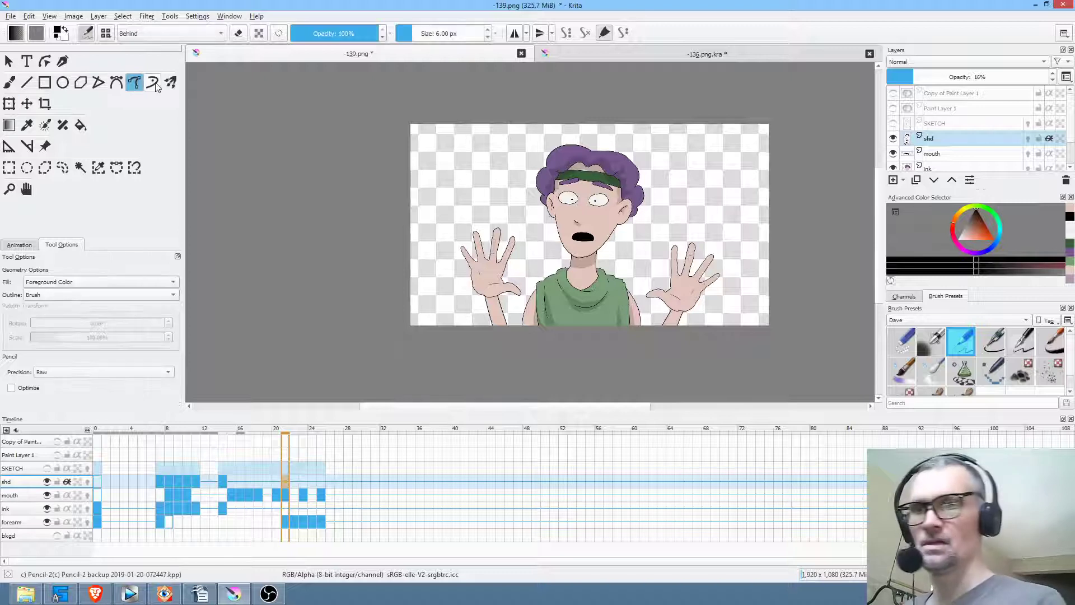
pyautogui.moveTo(683, 336)
pyautogui.mouseDown()
pyautogui.moveTo(714, 289)
pyautogui.moveTo(698, 288)
pyautogui.moveTo(688, 265)
pyautogui.moveTo(665, 292)
pyautogui.mouseUp()
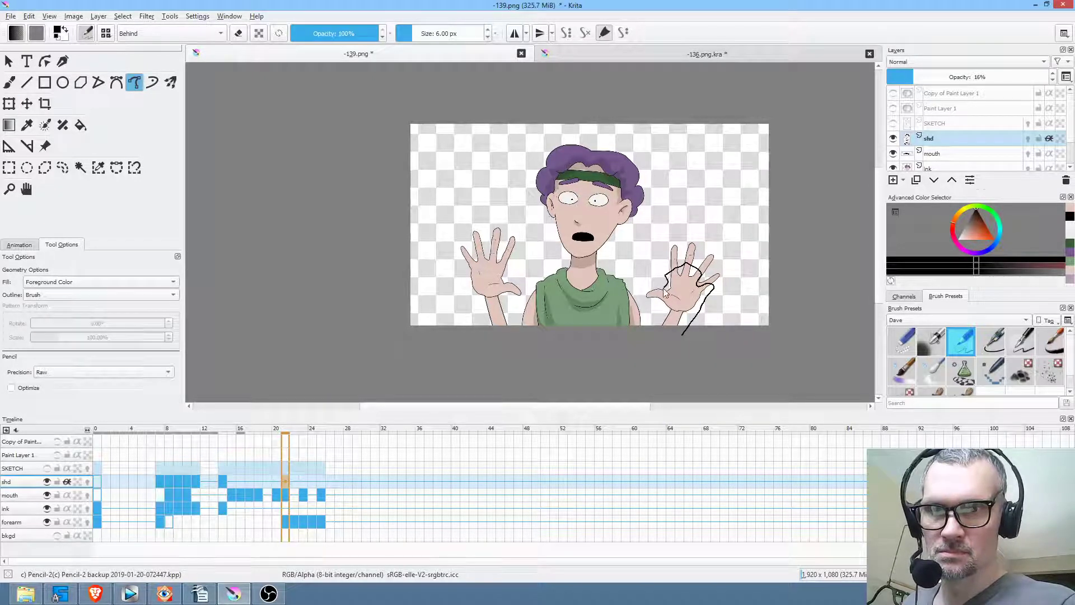
pyautogui.hotkey('ctrl', 'z')
pyautogui.moveTo(519, 331)
pyautogui.mouseDown()
pyautogui.moveTo(507, 263)
pyautogui.moveTo(476, 249)
pyautogui.moveTo(492, 348)
pyautogui.moveTo(516, 355)
pyautogui.mouseUp()
pyautogui.moveTo(286, 436)
pyautogui.mouseDown()
pyautogui.moveTo(352, 435)
pyautogui.moveTo(241, 432)
pyautogui.moveTo(334, 427)
pyautogui.moveTo(265, 415)
pyautogui.moveTo(284, 418)
pyautogui.mouseUp()
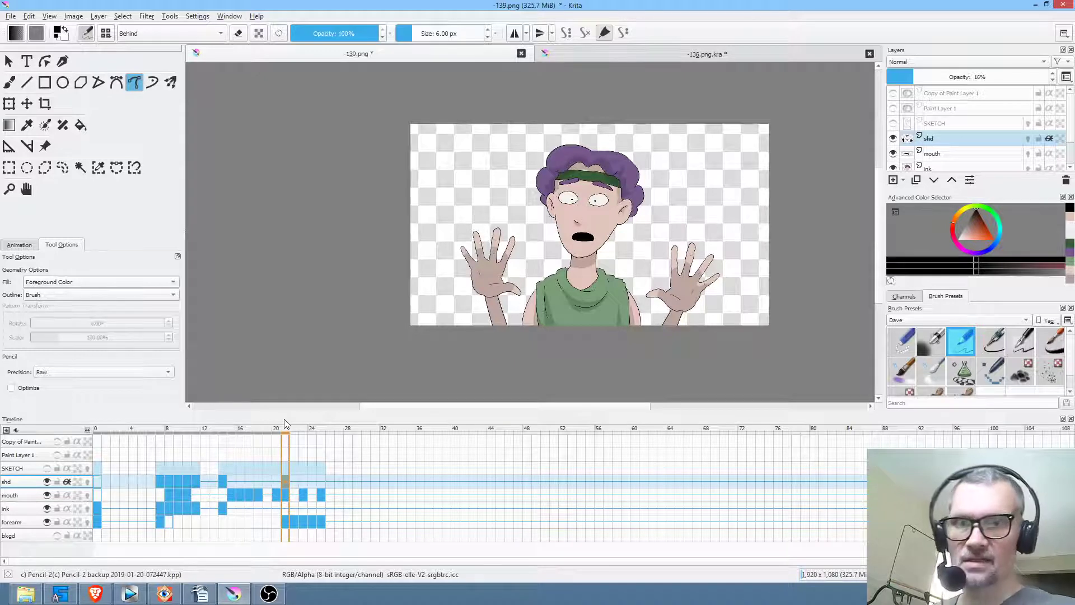
# Step: Compare the shading on the raised hands at frames 21 and 22 of the shd layer
pyautogui.hotkey('ctrl', 'z')
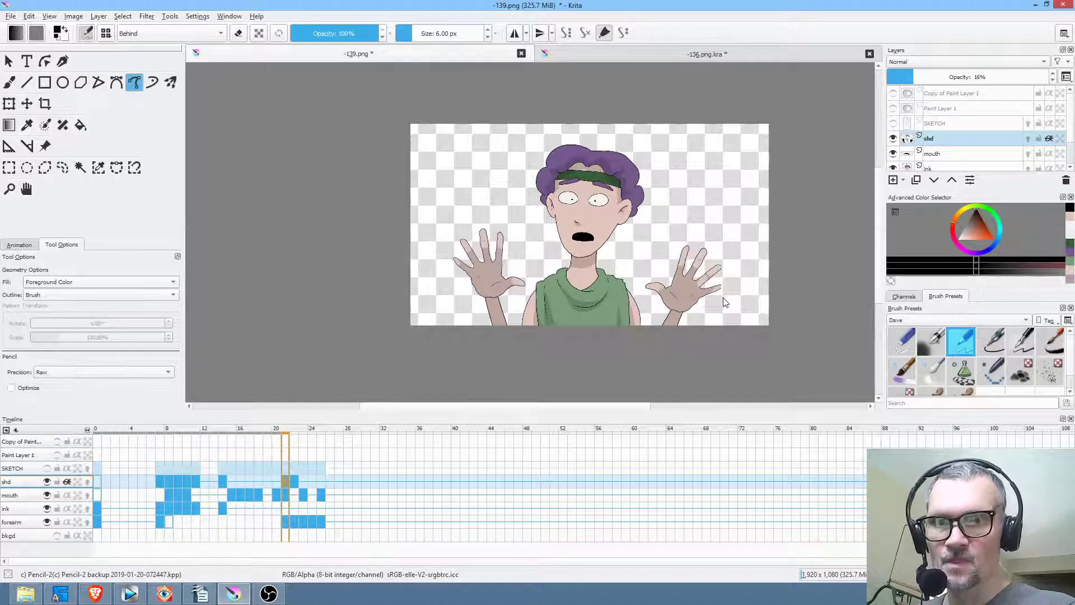
pyautogui.press('Right')
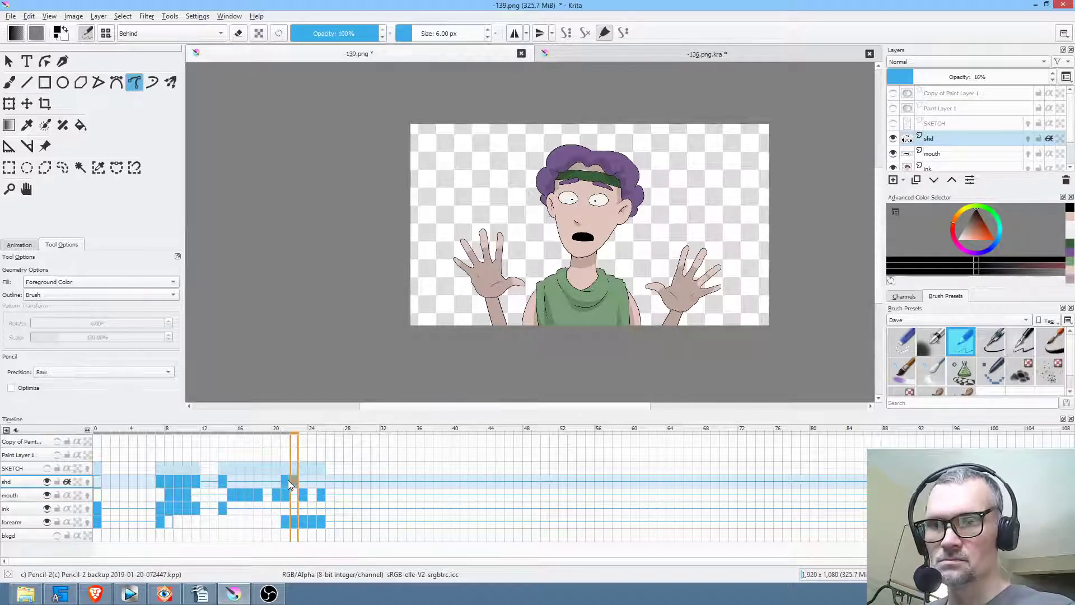
pyautogui.click(287, 480)
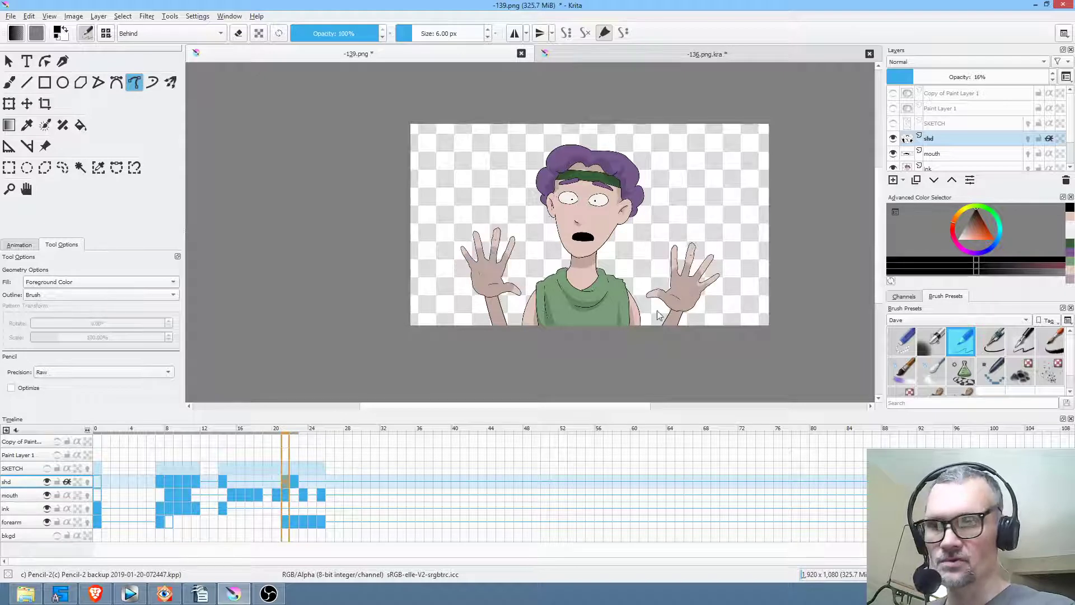
pyautogui.click(296, 481)
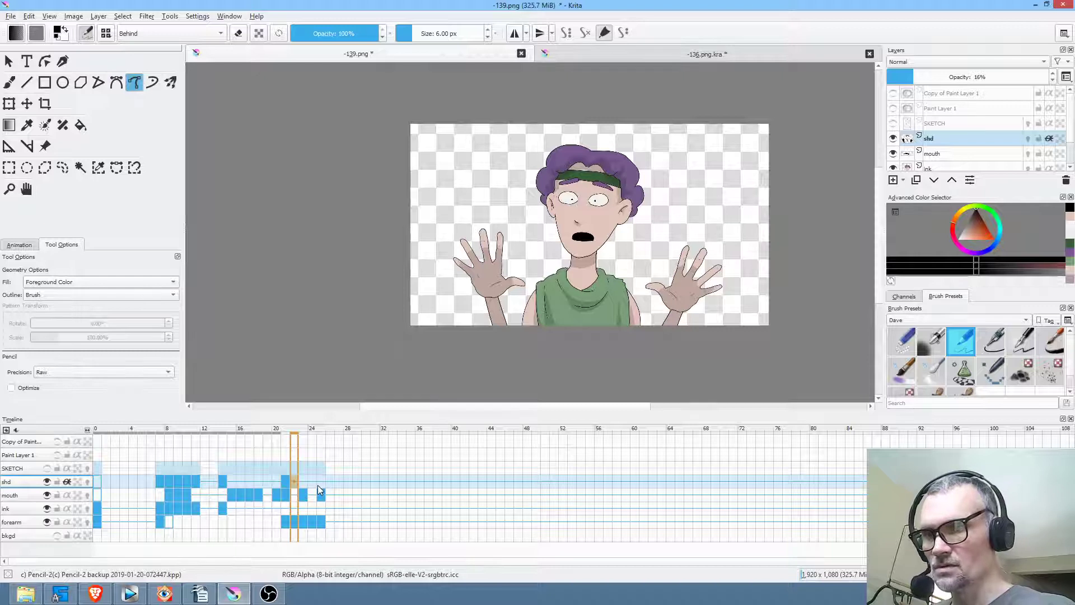
pyautogui.click(285, 480)
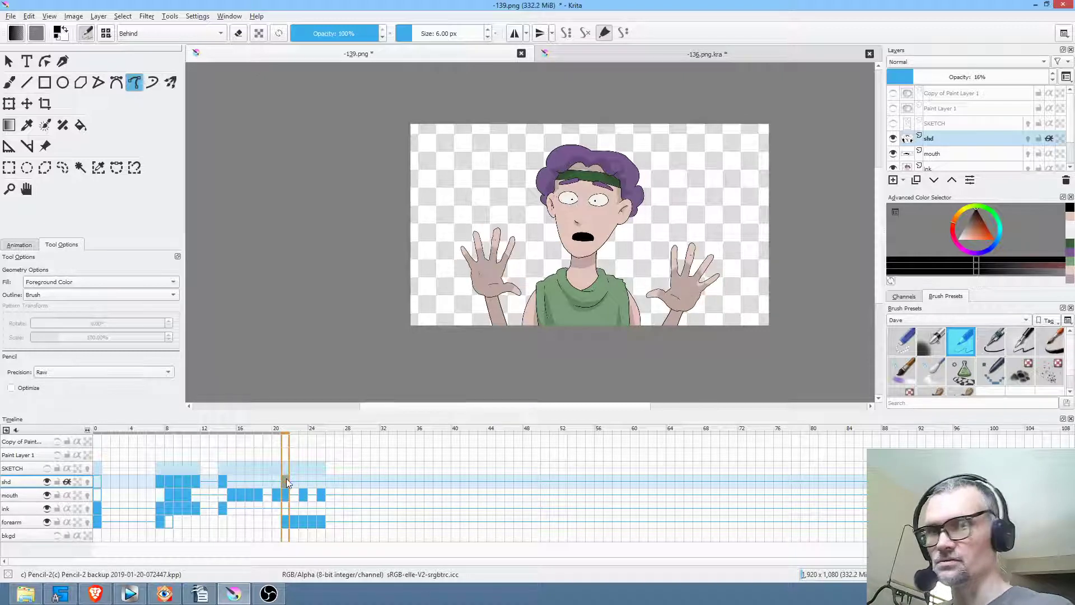
# Step: Save the PNG image with the alpha channel stored, along with a Krita file copy
pyautogui.click(10, 16)
pyautogui.click(22, 68)
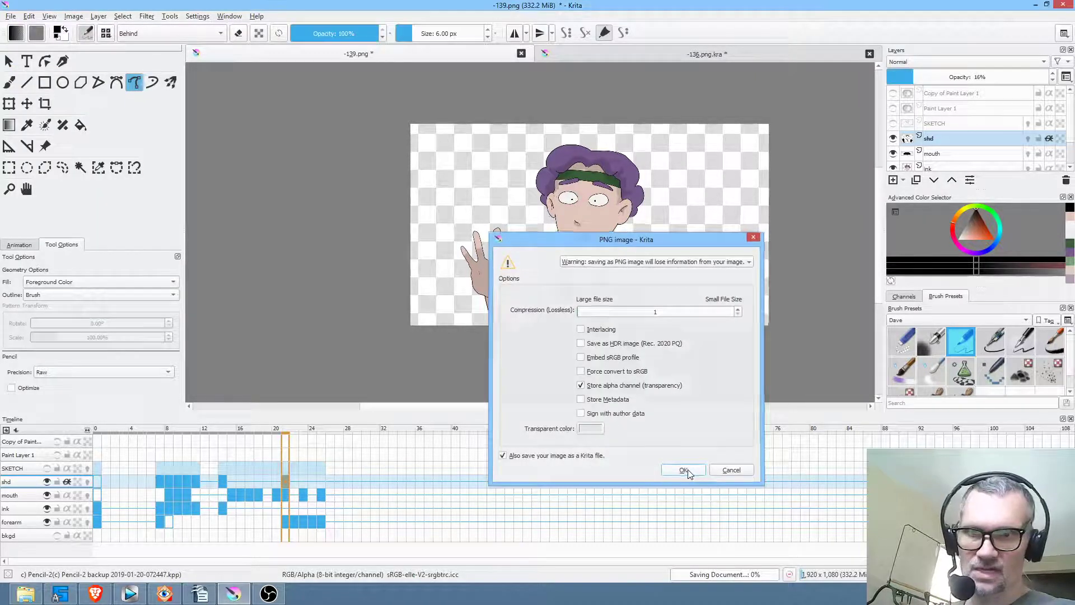
pyautogui.click(686, 469)
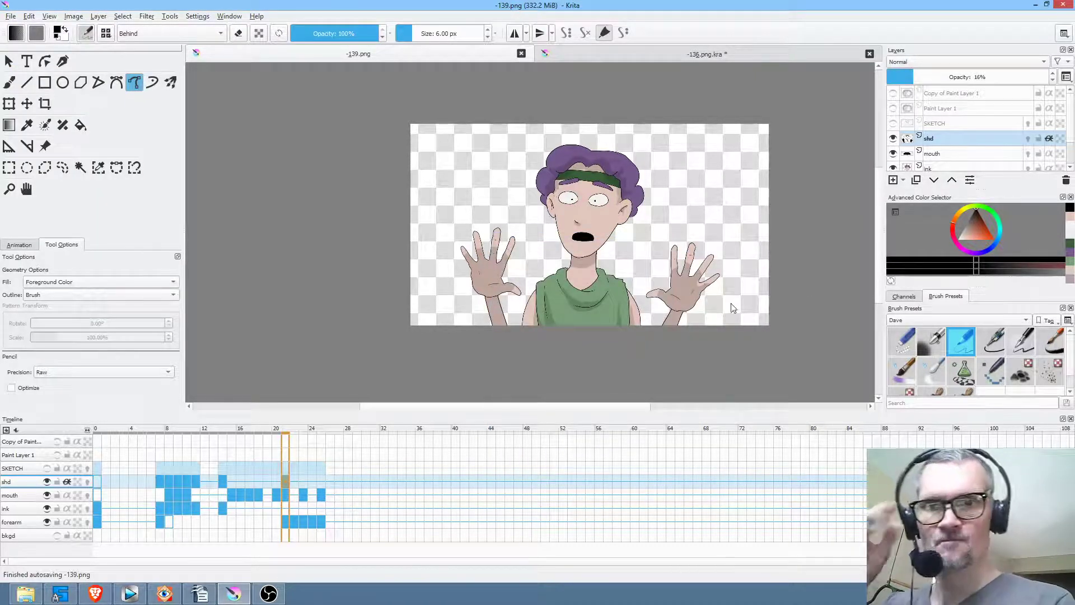
# Step: Lower the shd layer's opacity to 13%
pyautogui.moveTo(707, 296)
pyautogui.mouseDown()
pyautogui.moveTo(712, 307)
pyautogui.moveTo(715, 270)
pyautogui.moveTo(674, 253)
pyautogui.moveTo(704, 301)
pyautogui.mouseUp()
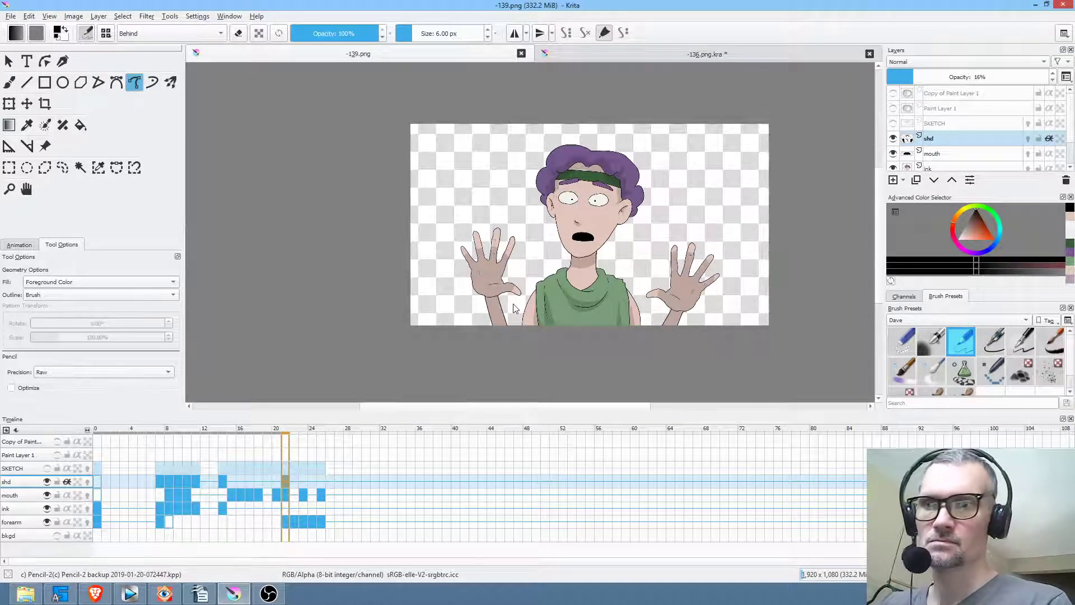
pyautogui.click(906, 78)
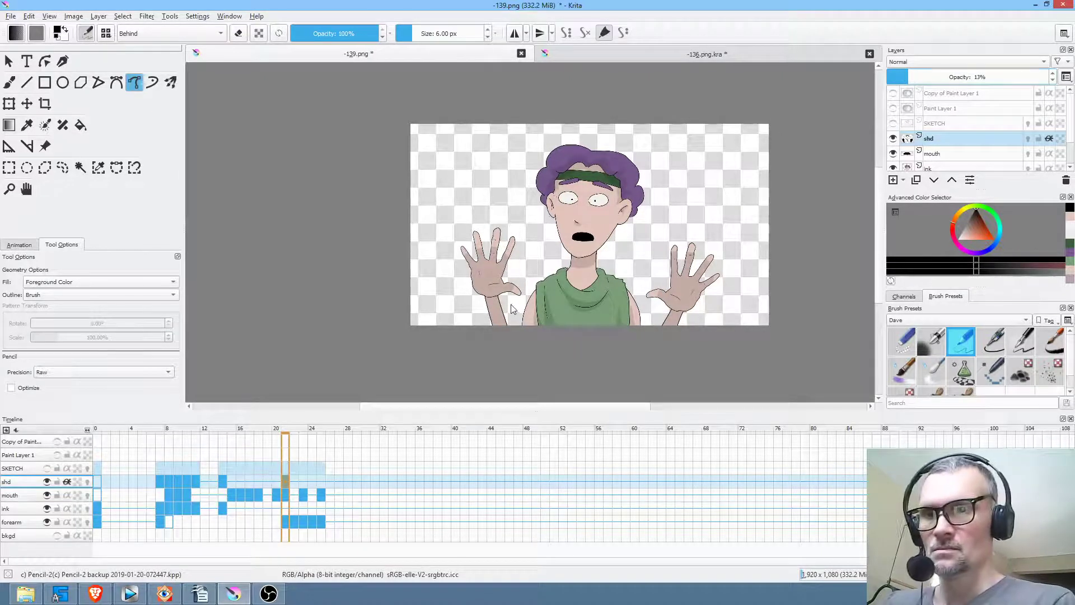
pyautogui.moveTo(516, 271)
pyautogui.mouseDown()
pyautogui.moveTo(501, 241)
pyautogui.moveTo(462, 252)
pyautogui.moveTo(459, 300)
pyautogui.moveTo(491, 300)
pyautogui.mouseUp()
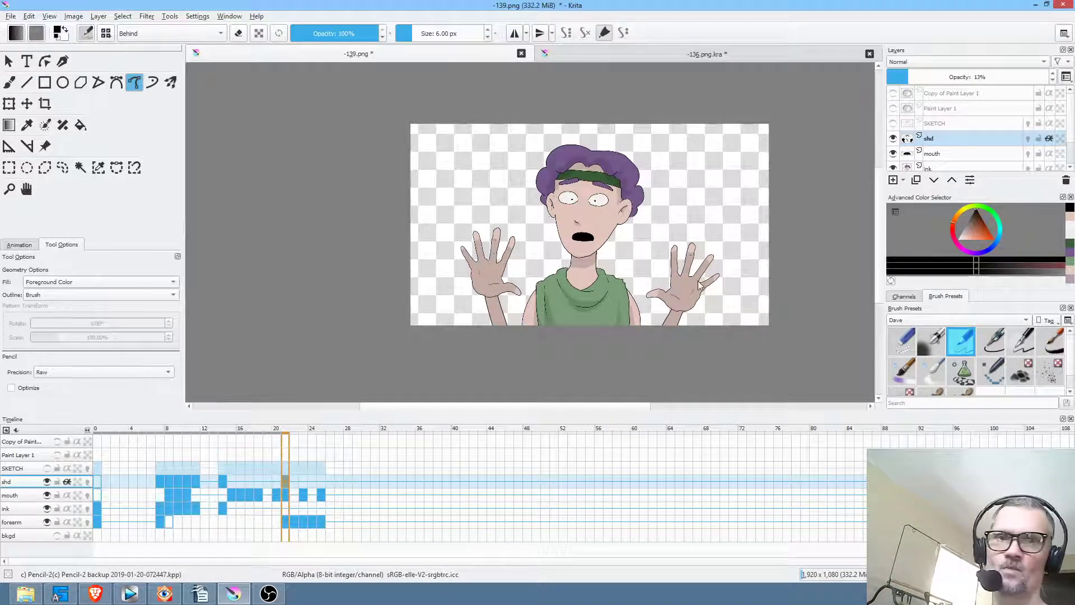
# Step: Delete the SKETCH layer and make Paint Layer 1, Copy of Paint Layer 1 and the bkgd layer visible
pyautogui.click(956, 126)
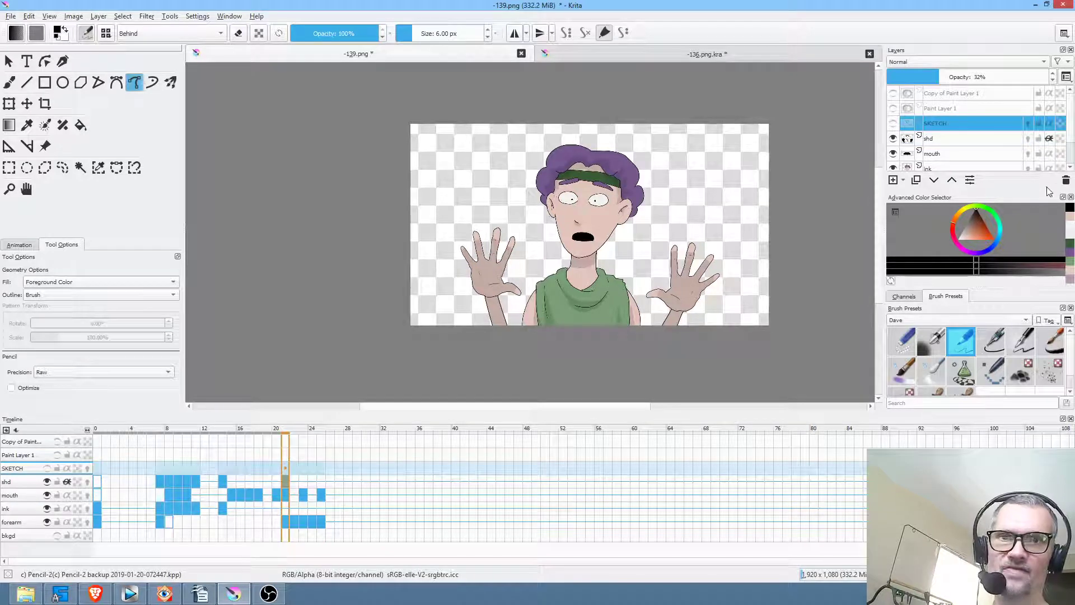
pyautogui.click(1066, 181)
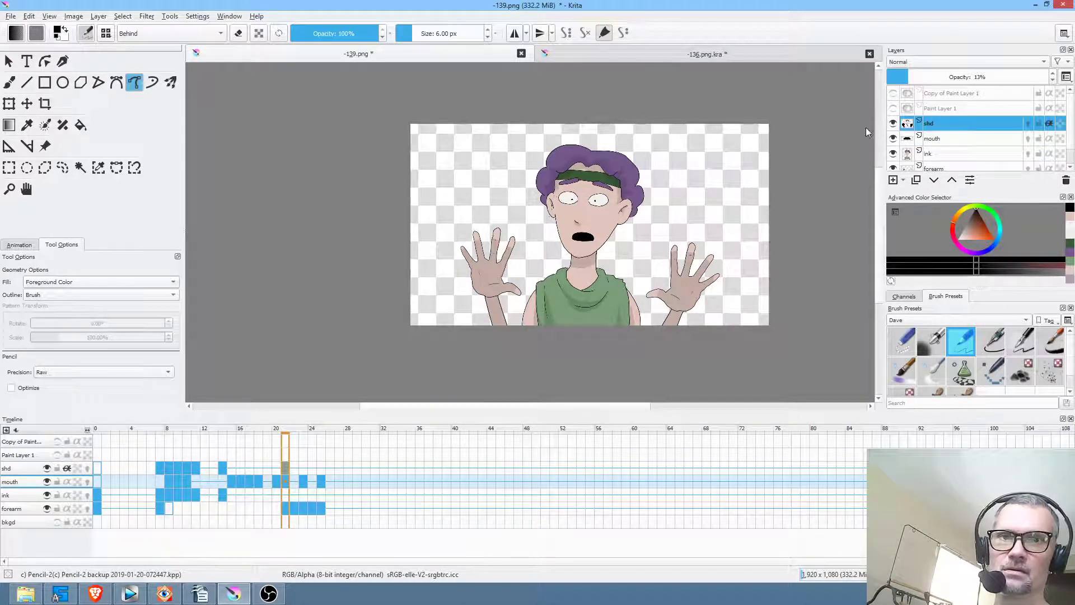
pyautogui.click(893, 108)
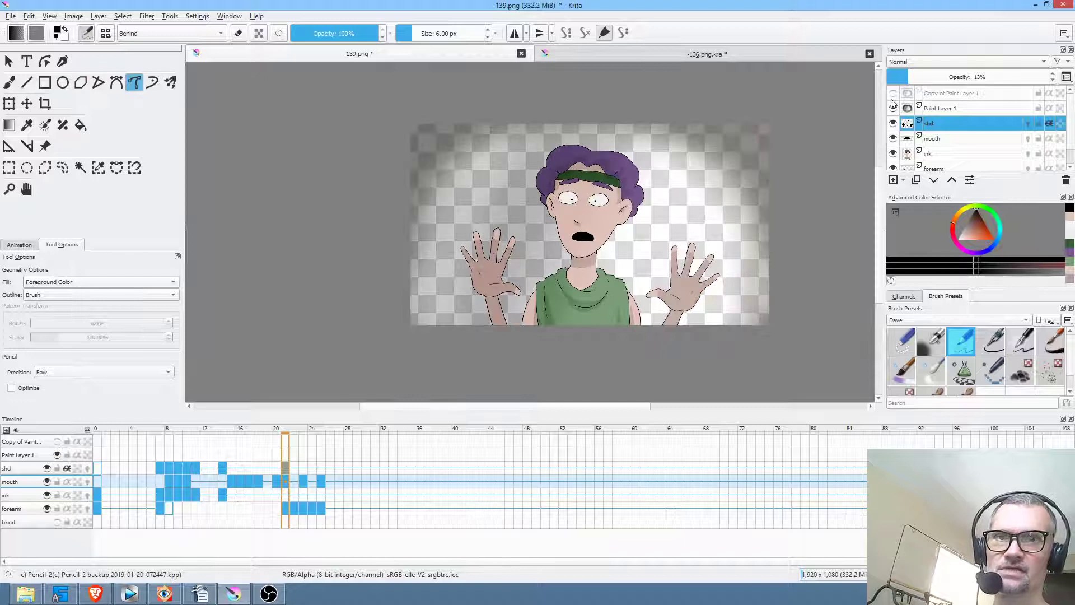
pyautogui.click(893, 93)
pyautogui.scroll(-1, 963, 129)
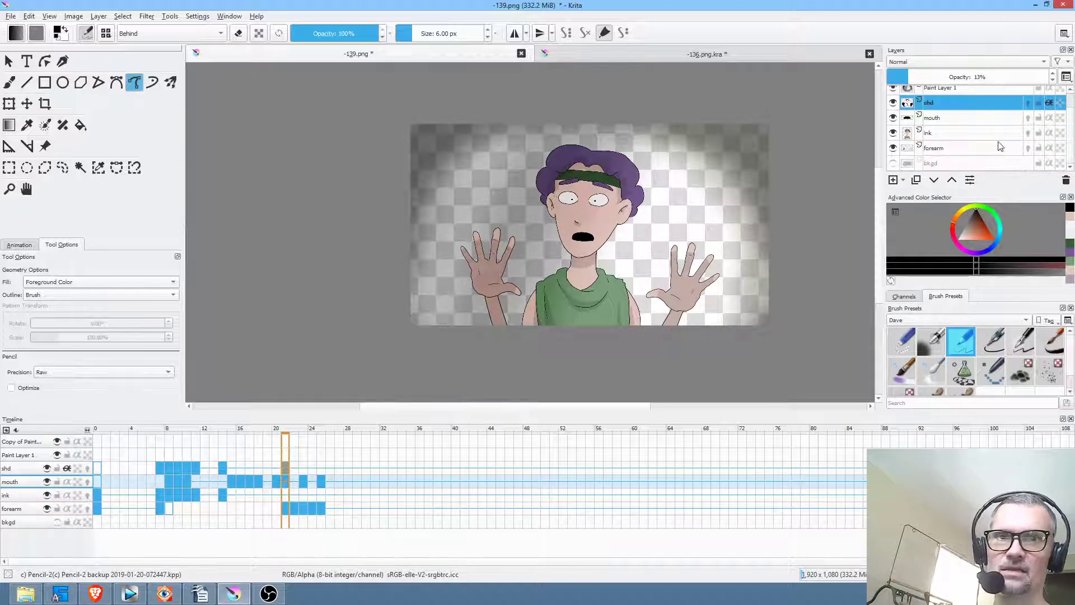
pyautogui.click(892, 163)
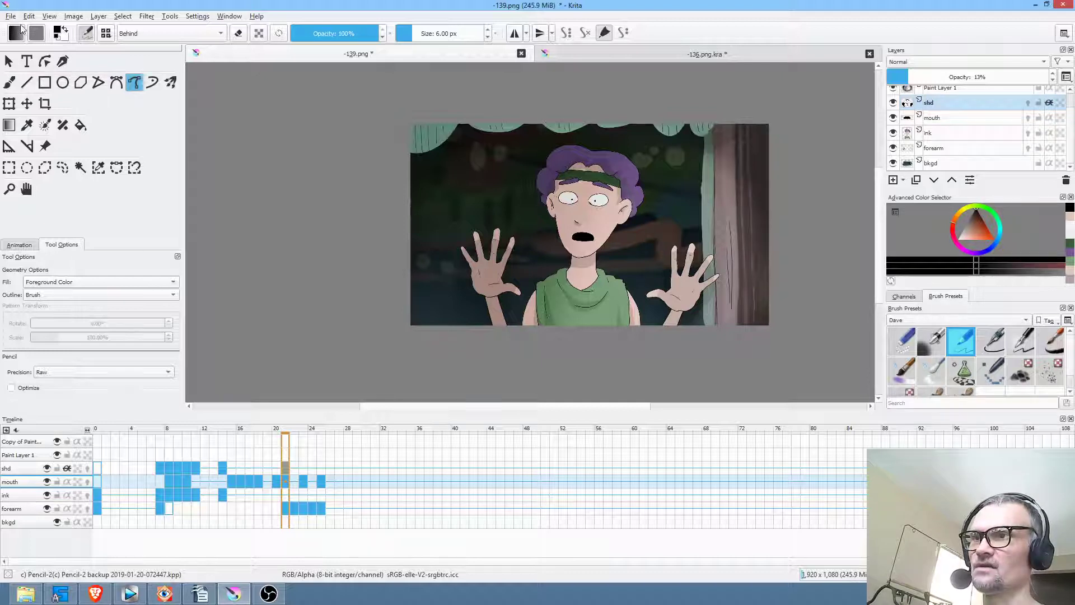
# Step: Save the image with its background and lighting layers shown
pyautogui.click(11, 16)
pyautogui.press('Escape')
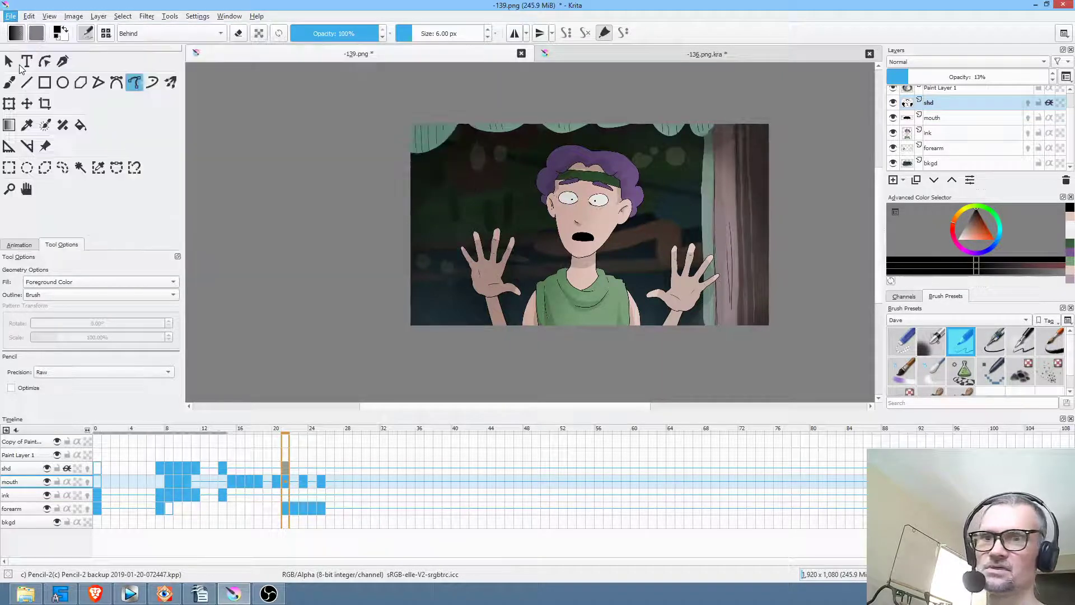
pyautogui.hotkey('ctrl', 's')
pyautogui.click(691, 472)
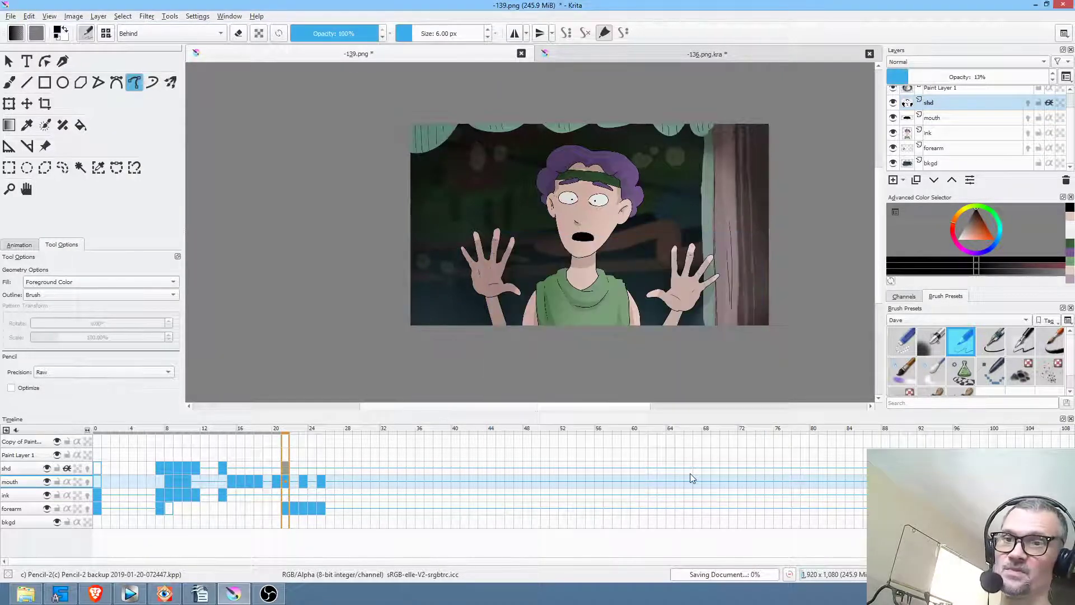
# Step: Group the shd, mouth, ink and forearm layers together
pyautogui.click(950, 147)
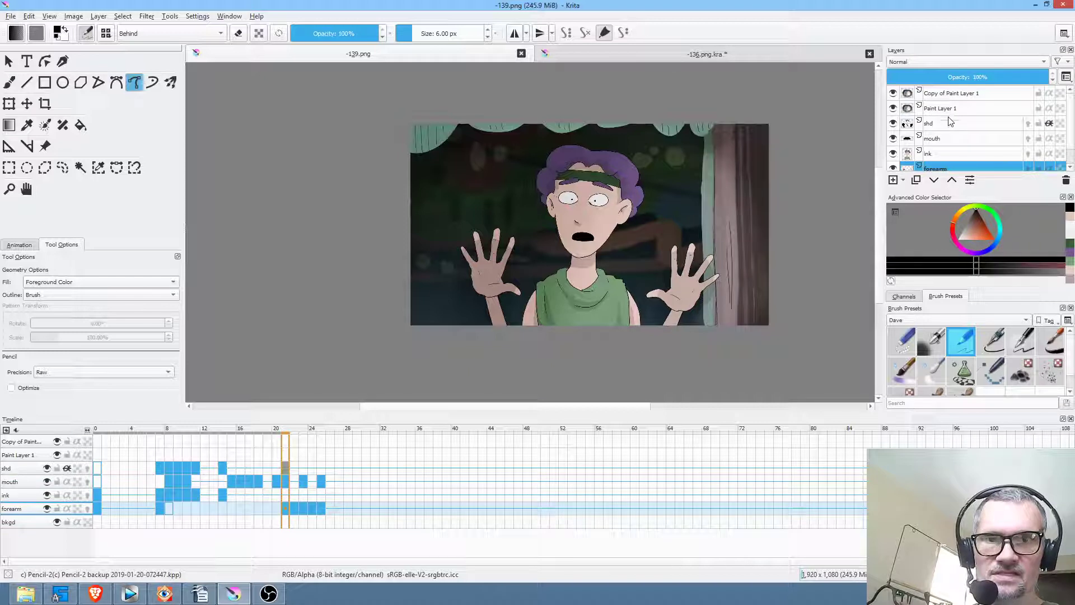
pyautogui.keyDown('shift'); pyautogui.click(948, 125); pyautogui.keyUp('shift')
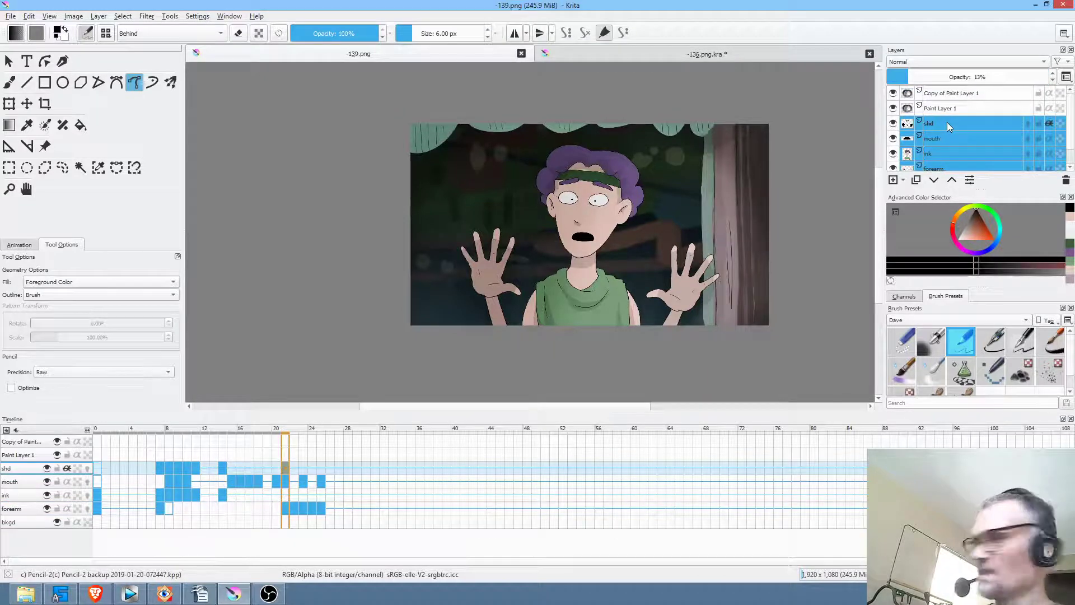
pyautogui.hotkey('ctrl', 'g')
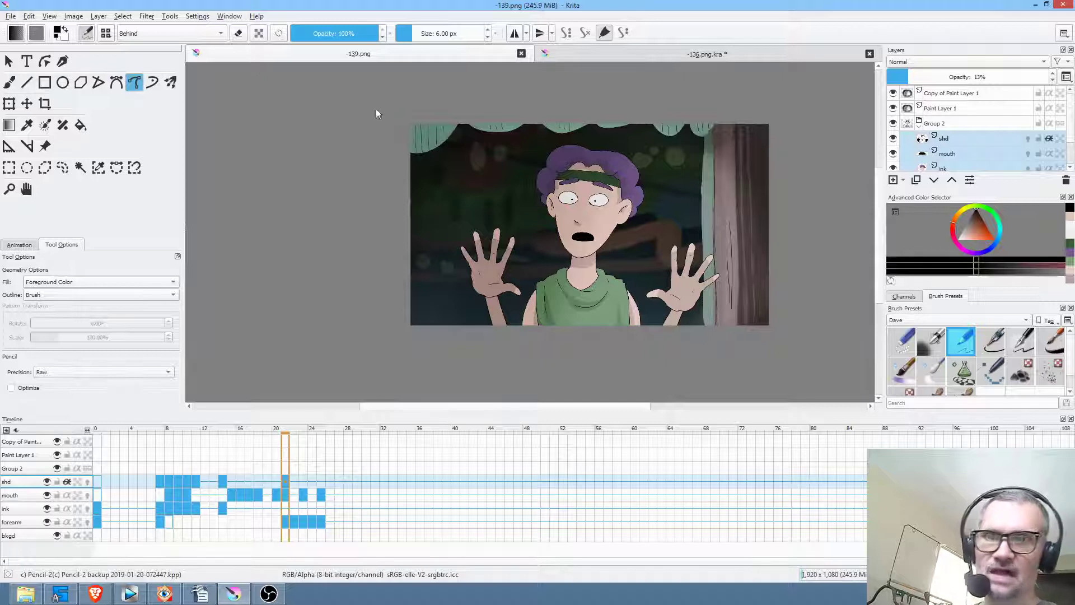
# Step: Save the document with the grouped character layers as PNG plus a Krita file
pyautogui.click(11, 15)
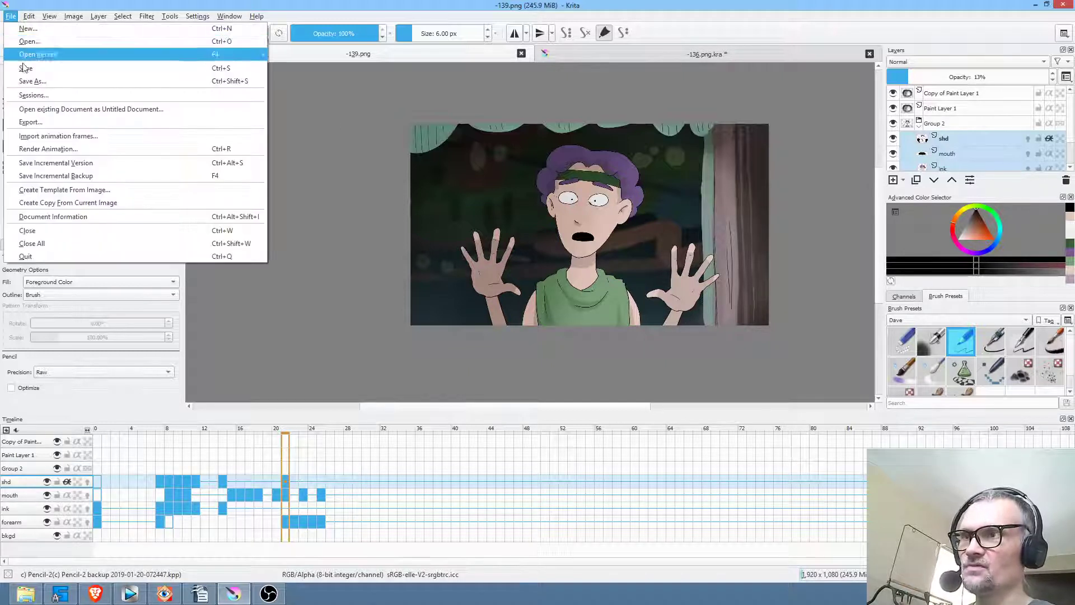
pyautogui.click(25, 67)
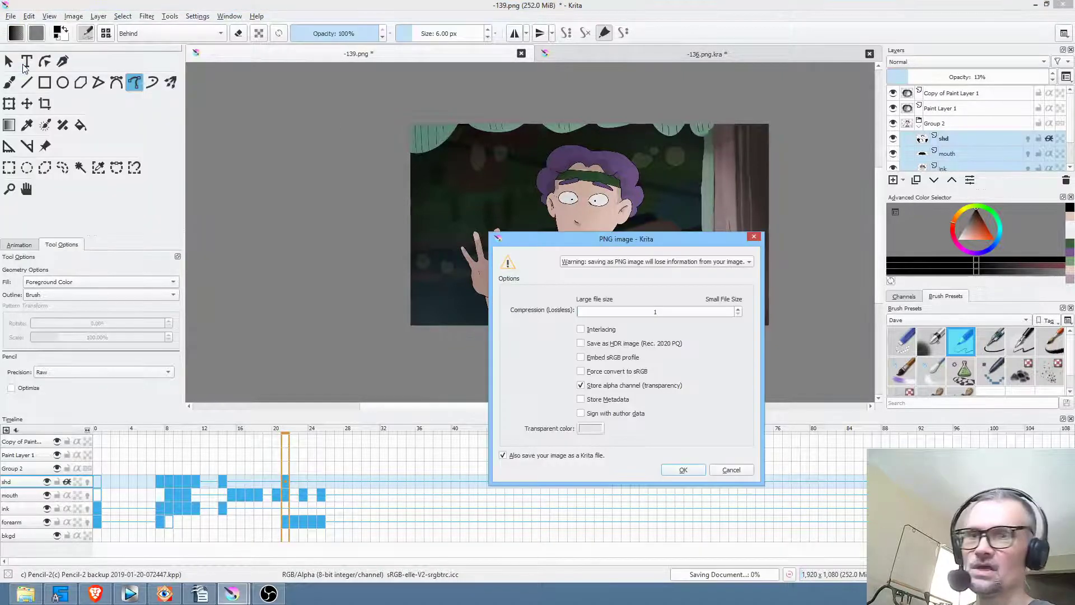
pyautogui.click(684, 470)
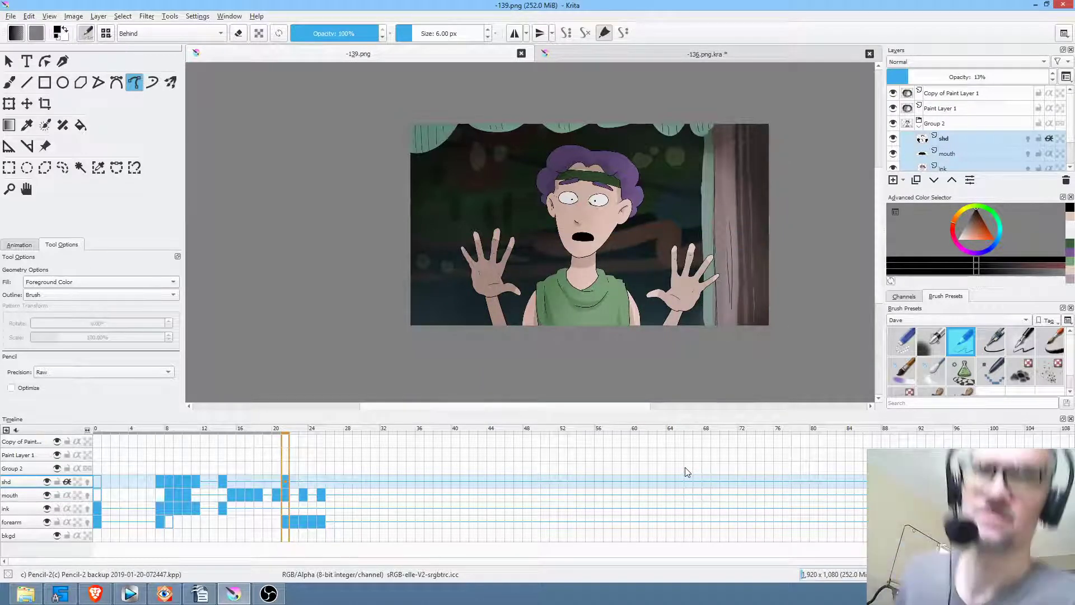
# Step: Rename the new layer group to mel and collapse it, and save the image again
pyautogui.doubleClick(931, 124)
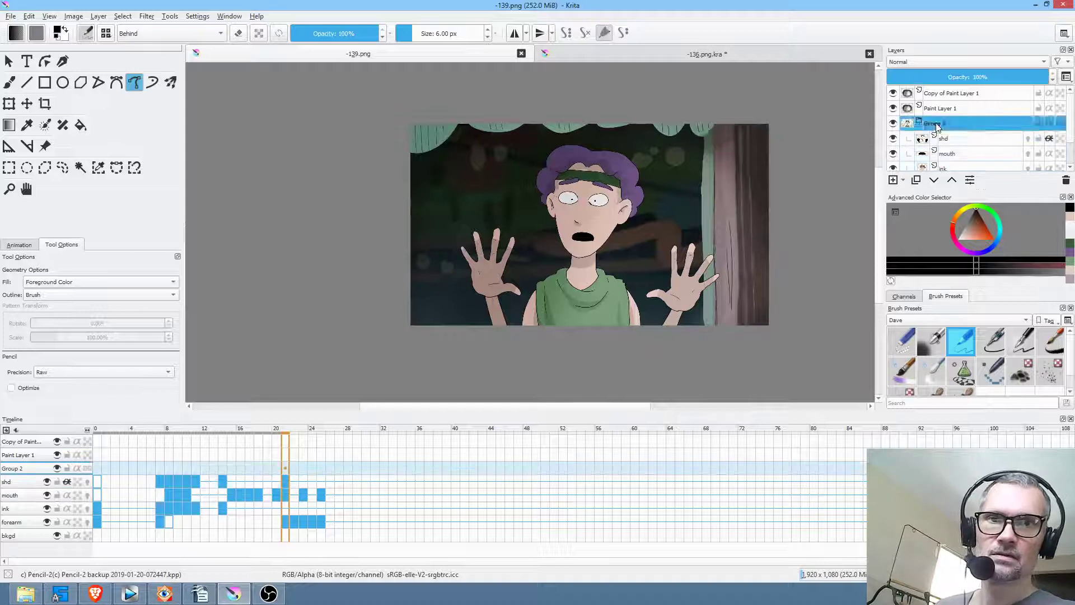
pyautogui.write('mel')
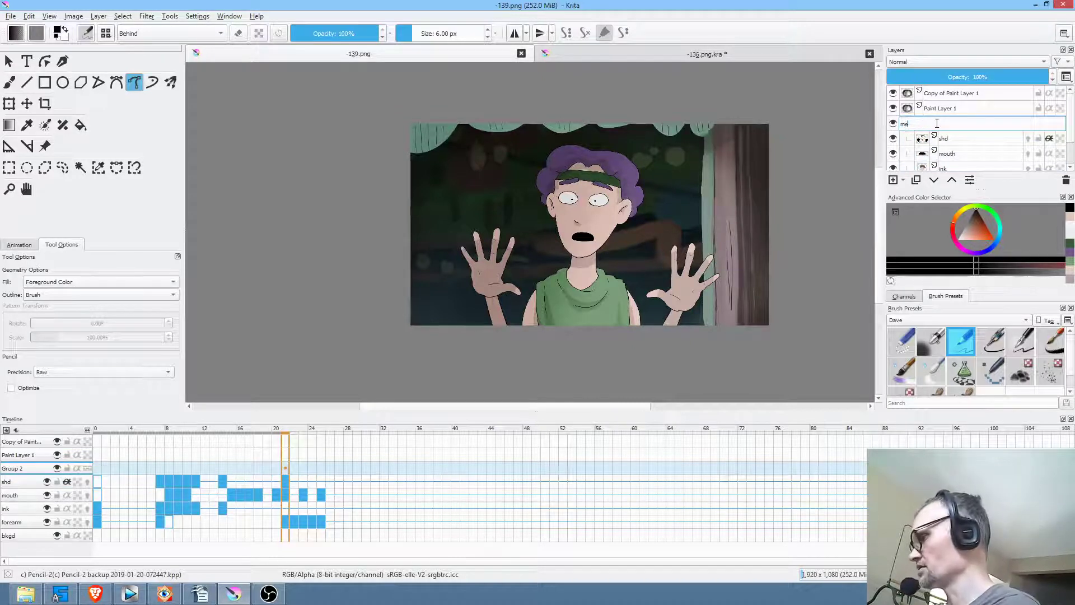
pyautogui.press('Return')
pyautogui.click(918, 123)
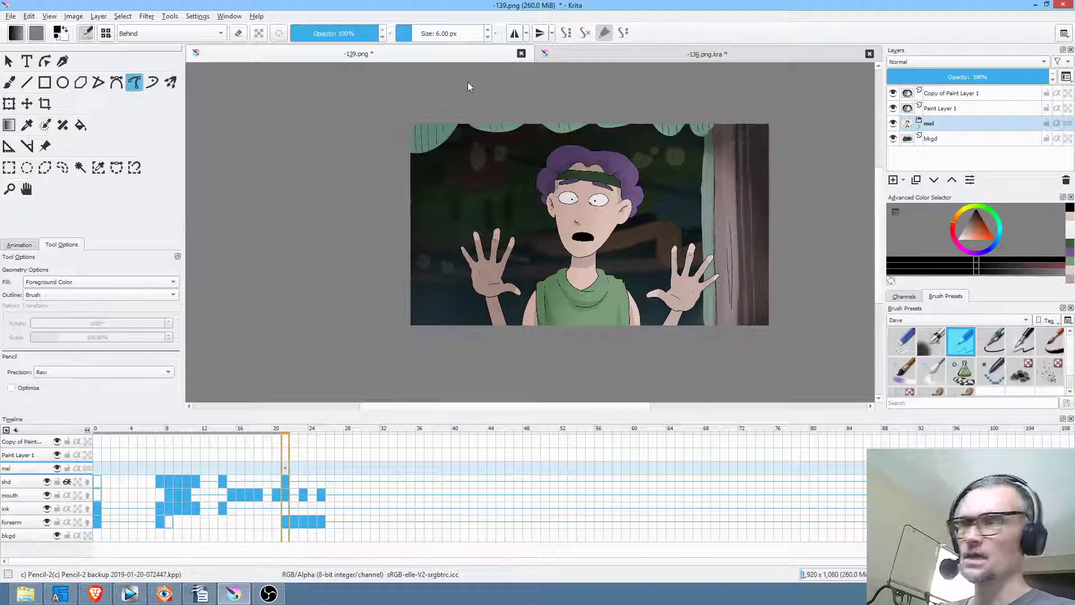
pyautogui.hotkey('ctrl', 's')
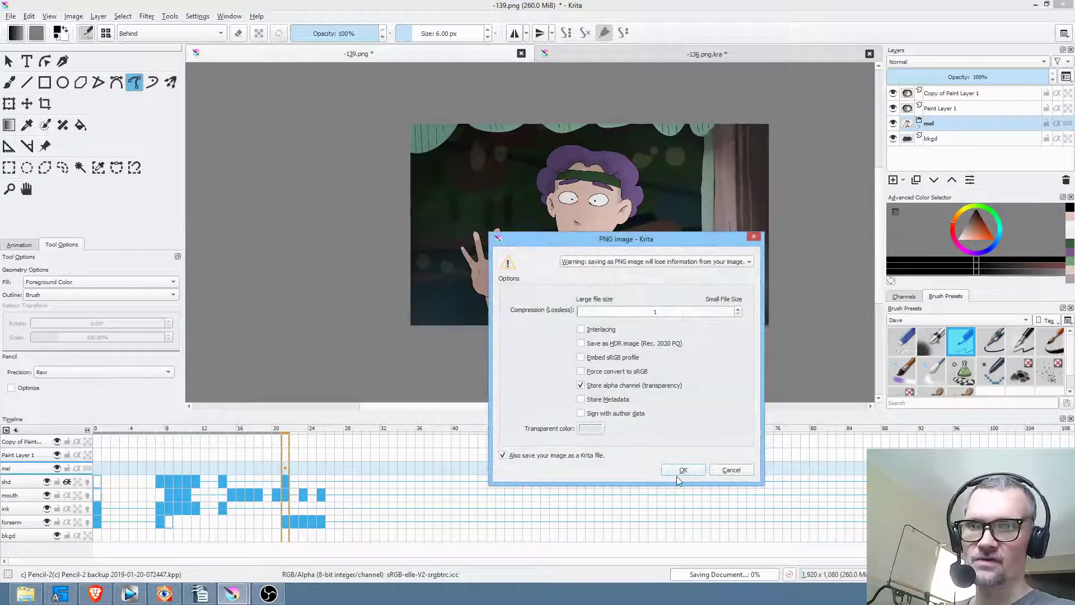
pyautogui.click(683, 470)
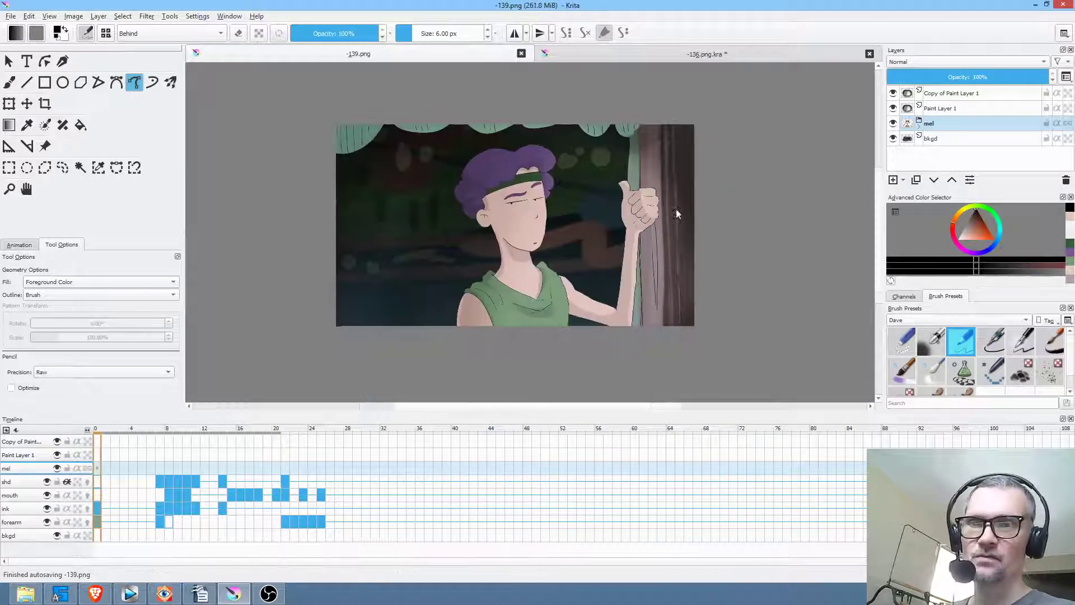
# Step: Examine the composited character and background up close and play back the animation
pyautogui.scroll(3, 676, 210)
pyautogui.scroll(-3, 677, 211)
pyautogui.moveTo(671, 211); pyautogui.dragTo(781, 206)
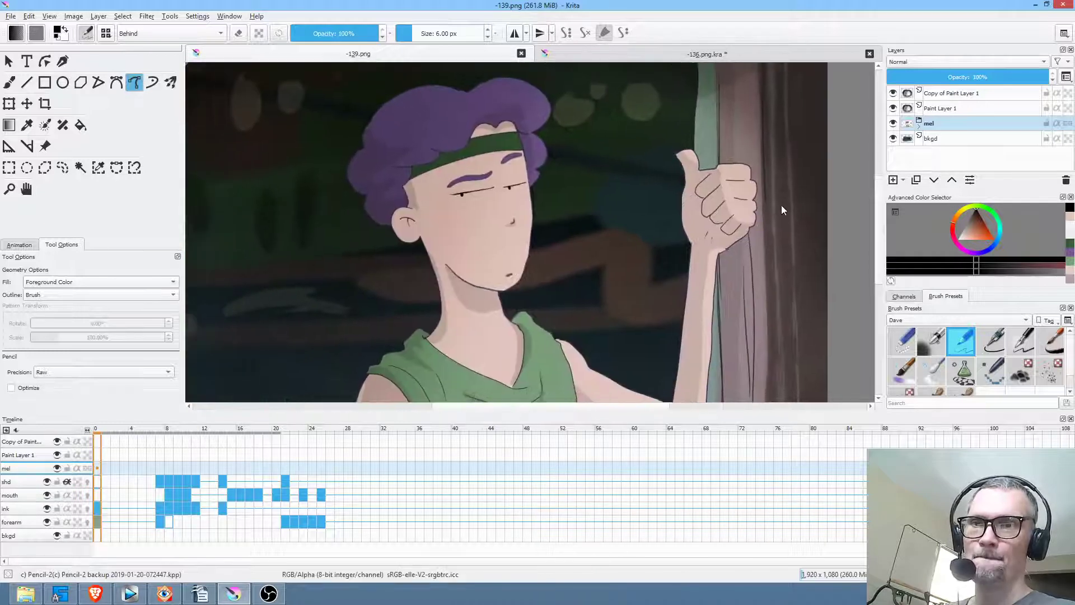
pyautogui.press('space')
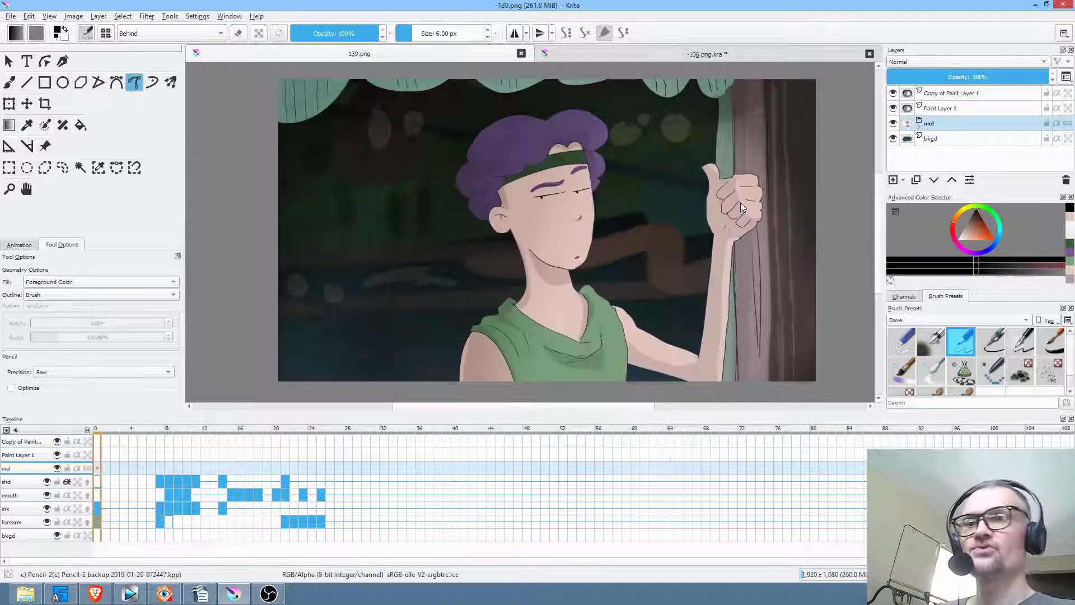
# Step: Reduce the opacity of the mouth layer in the mel group to 72%, checking the mouth at frames 22 and 26
pyautogui.click(921, 130)
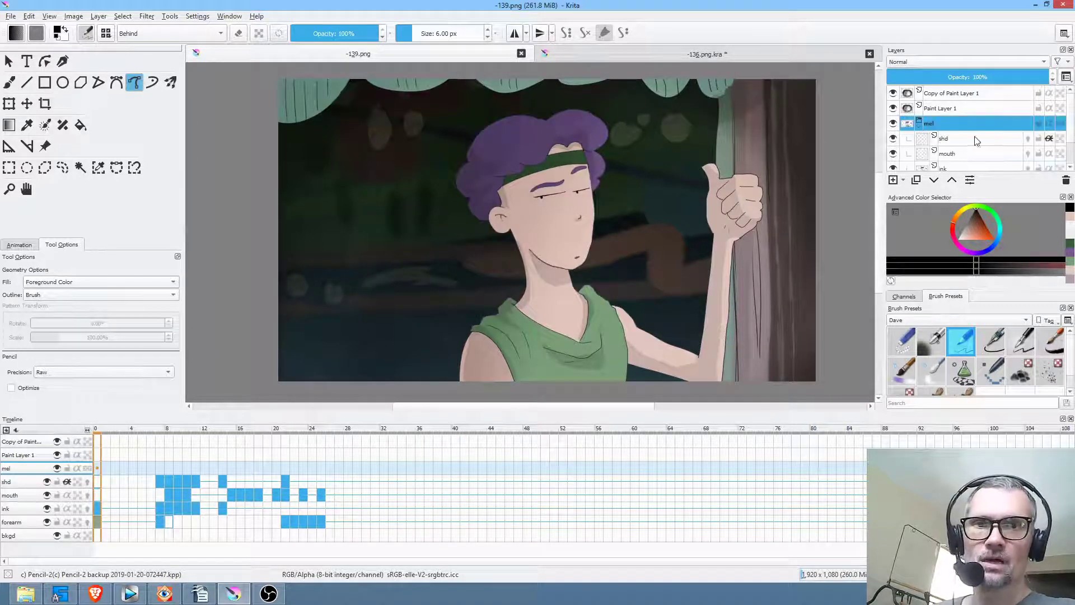
pyautogui.click(295, 431)
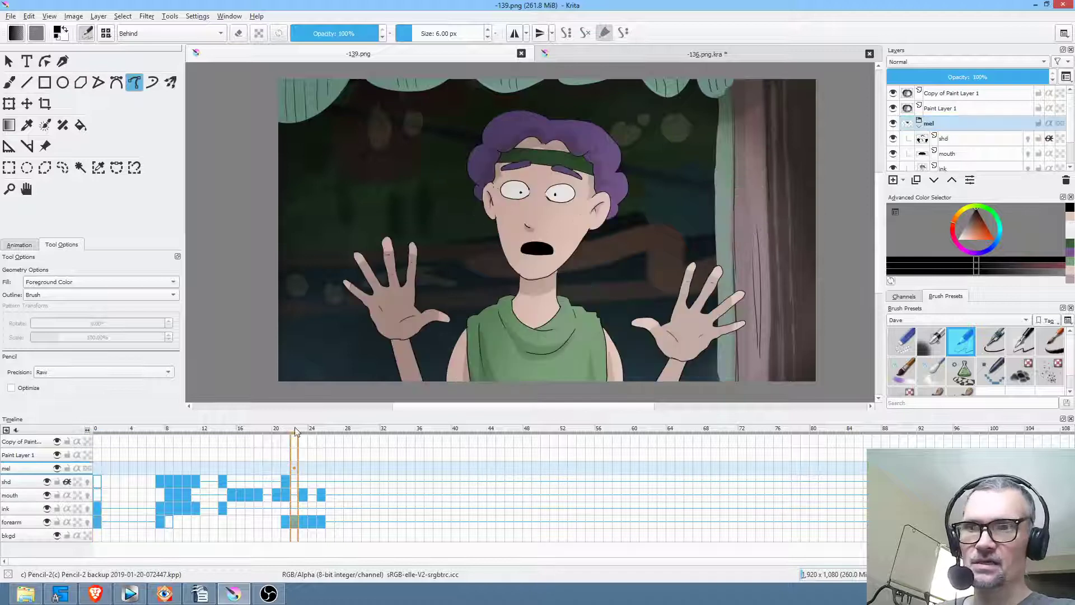
pyautogui.click(979, 154)
pyautogui.moveTo(1021, 77); pyautogui.dragTo(983, 76)
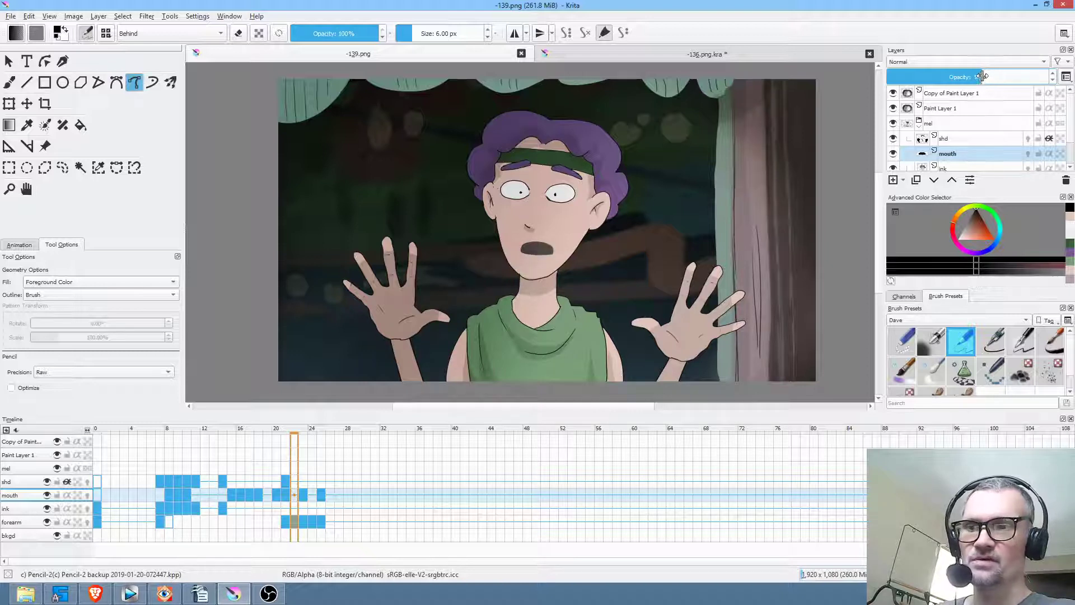
pyautogui.moveTo(291, 428); pyautogui.dragTo(328, 428)
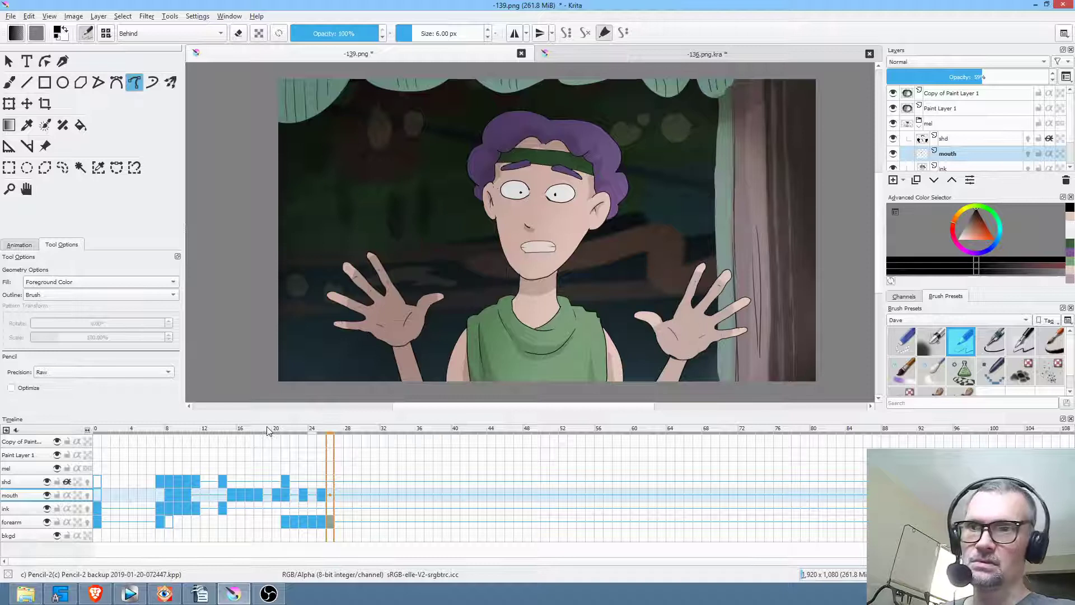
pyautogui.moveTo(984, 75); pyautogui.dragTo(999, 76)
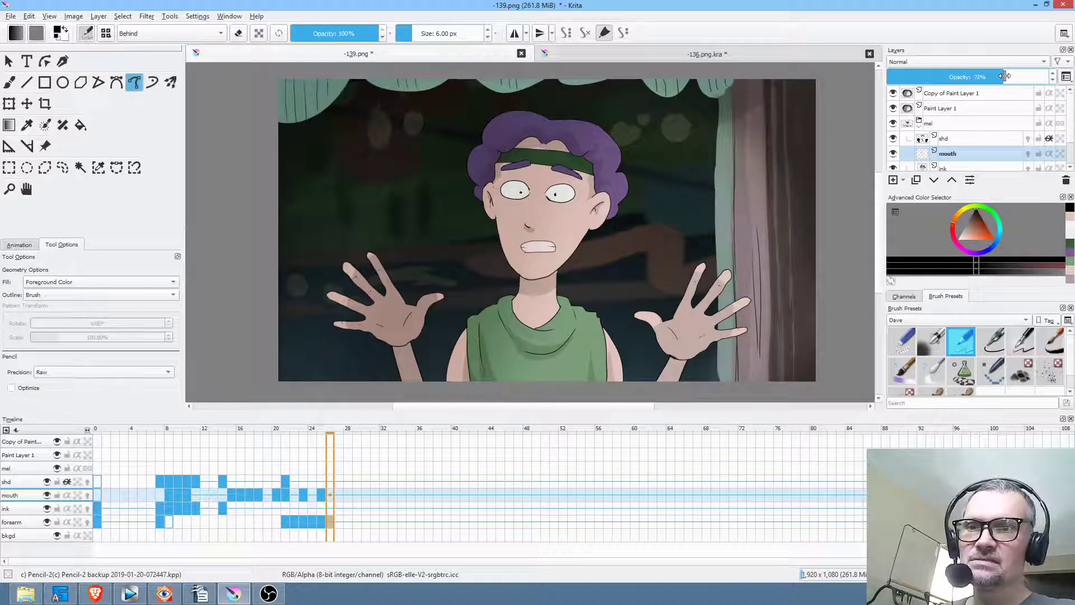
# Step: Add a paint layer above the shd layer in the mel group and fill it entirely with dark brown
pyautogui.click(971, 141)
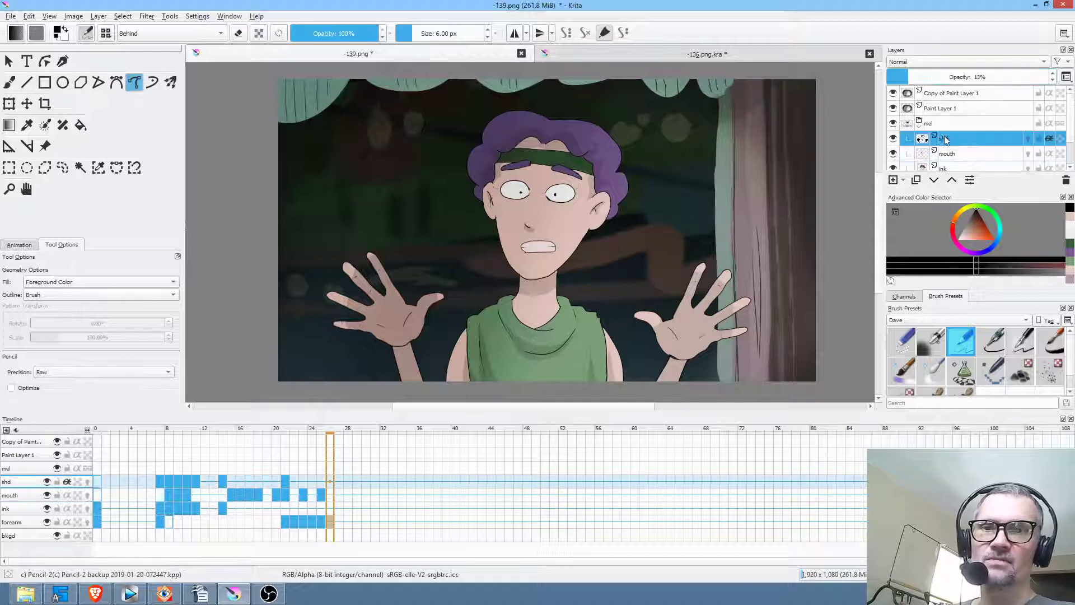
pyautogui.click(892, 180)
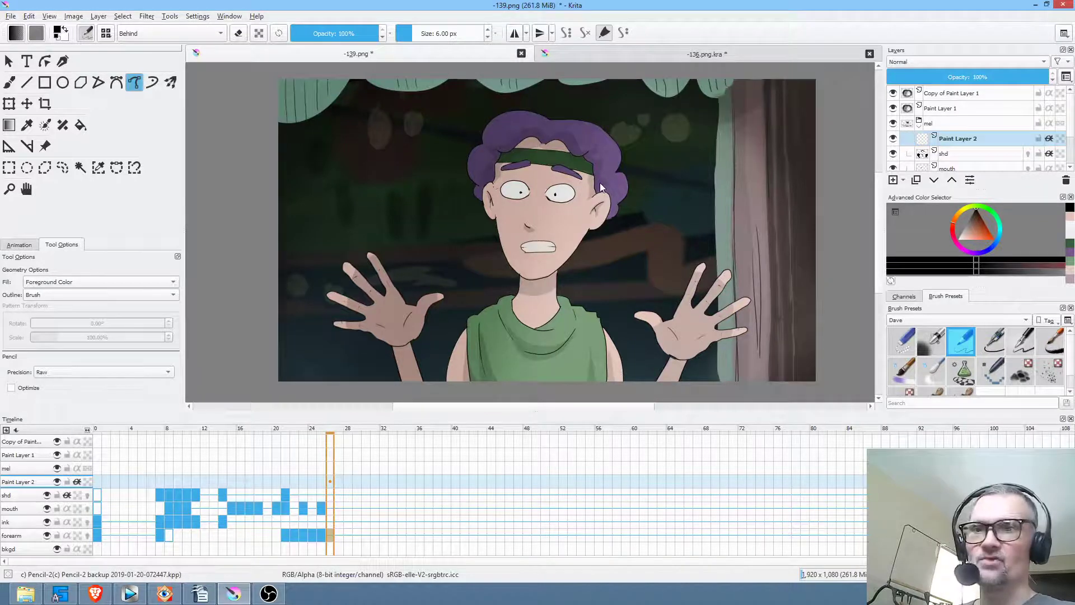
pyautogui.hotkey('alt', 'i')
pyautogui.moveTo(973, 223); pyautogui.dragTo(973, 220)
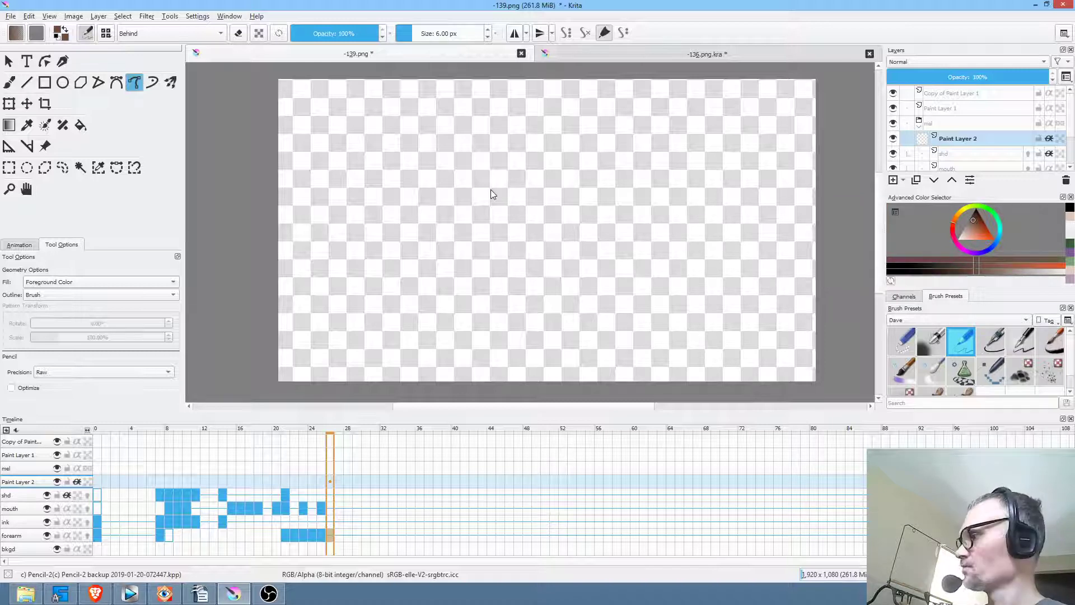
pyautogui.press('f')
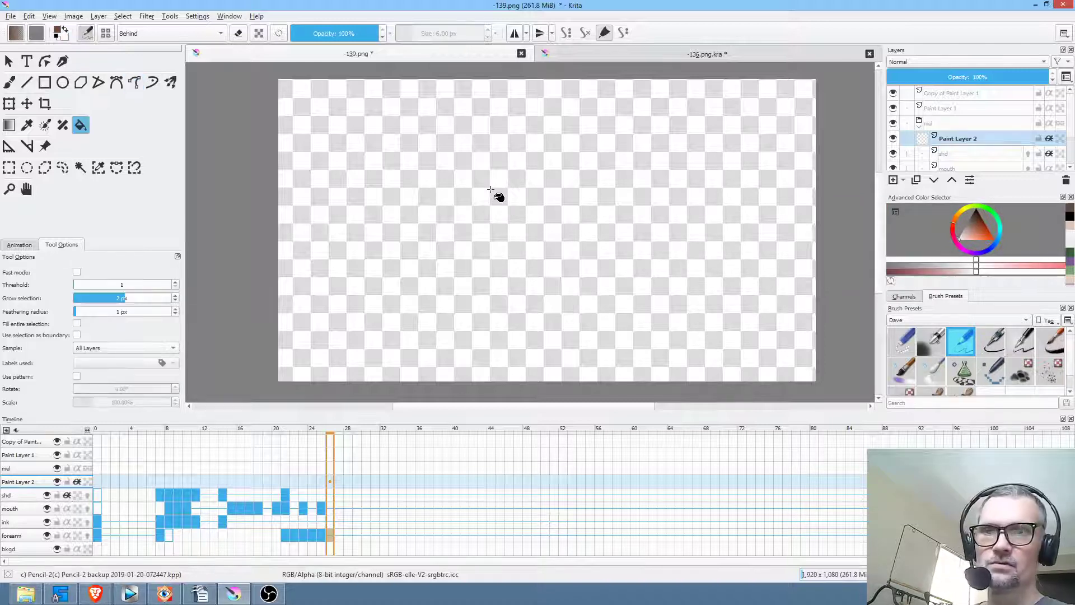
pyautogui.click(491, 191)
# Step: Set the brown layer's blending mode to Lighten and its opacity to 62%, checking the softened outlines on the fingers and face
pyautogui.click(948, 62)
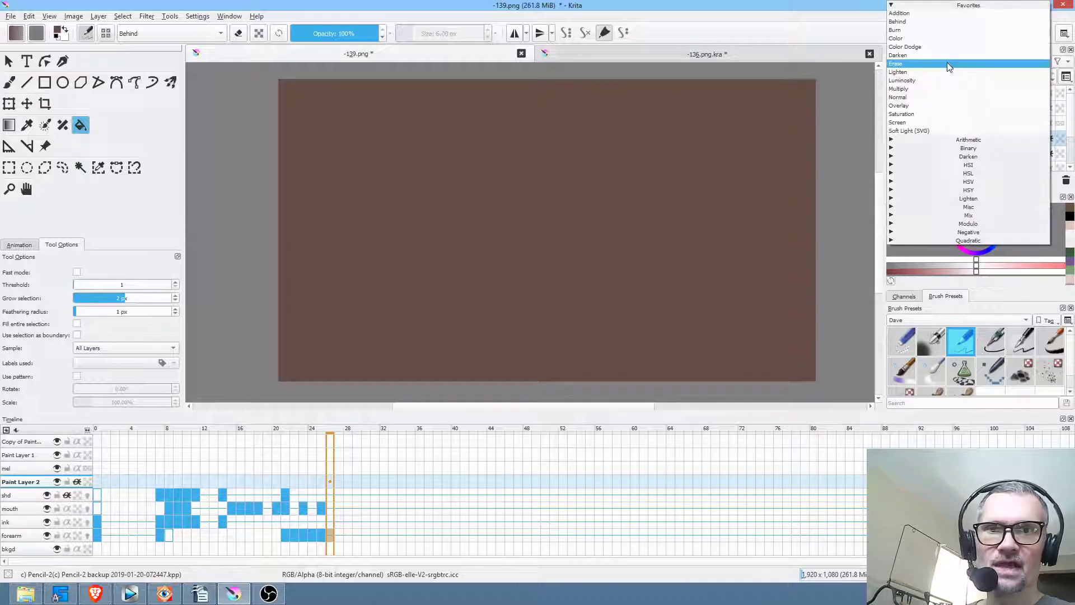
pyautogui.click(946, 72)
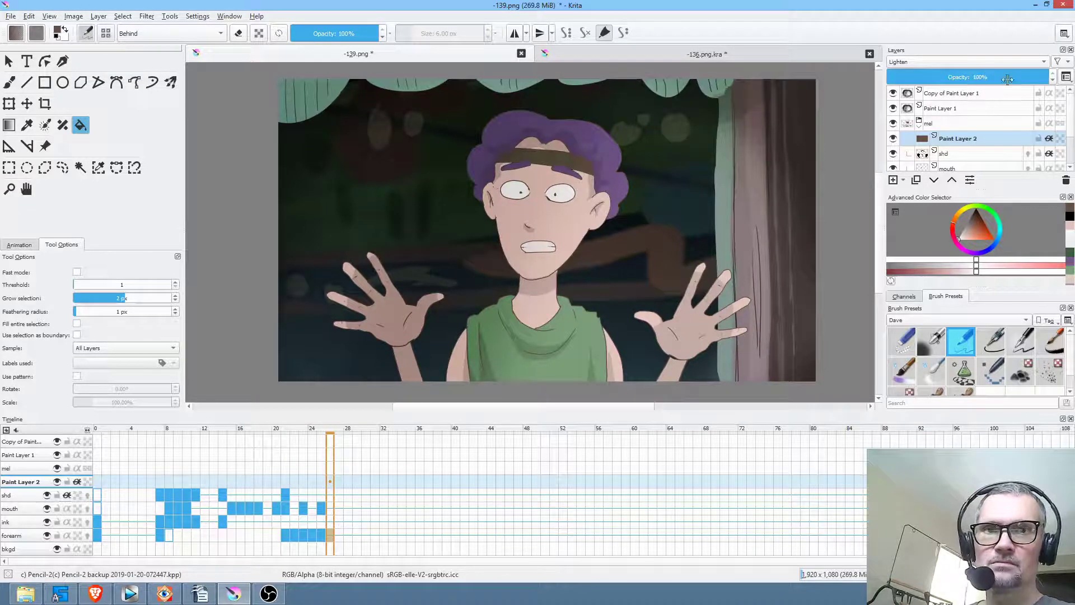
pyautogui.moveTo(1005, 75); pyautogui.dragTo(880, 77)
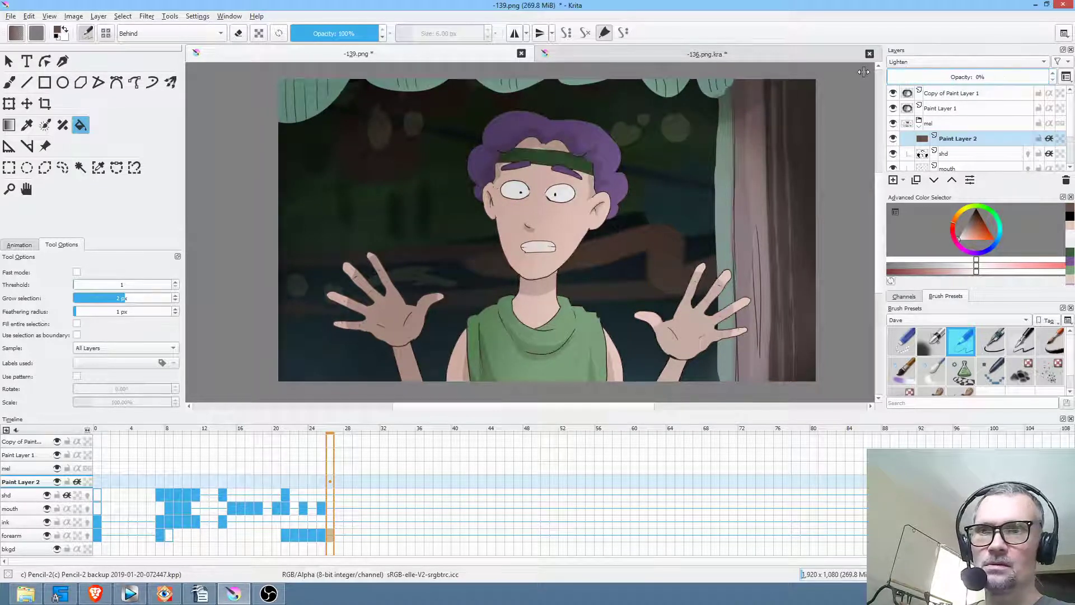
pyautogui.scroll(5, 649, 277)
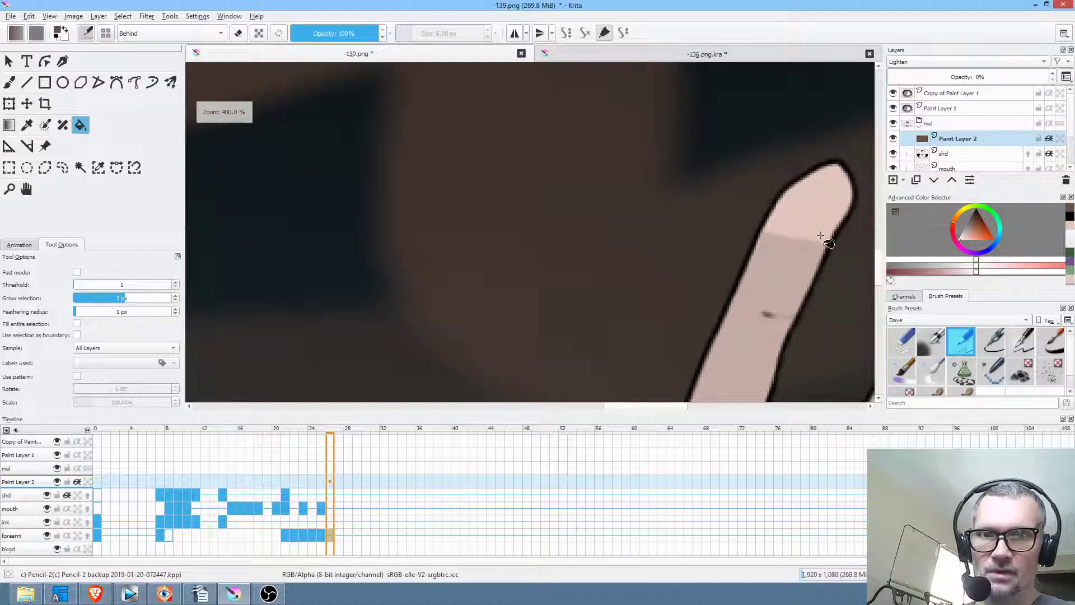
pyautogui.scroll(5, 745, 227)
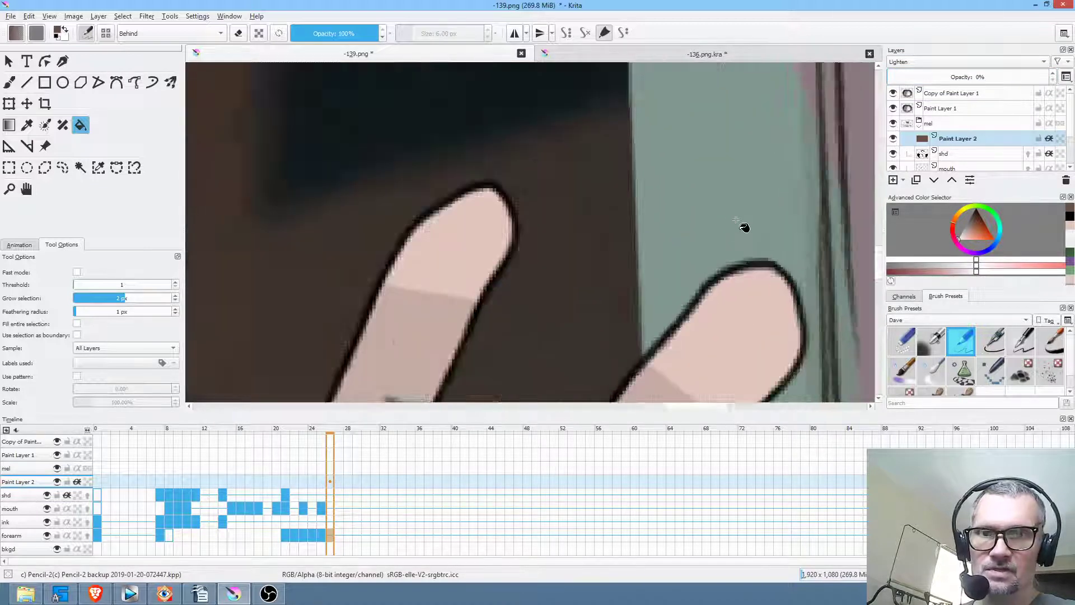
pyautogui.moveTo(906, 77); pyautogui.dragTo(989, 76)
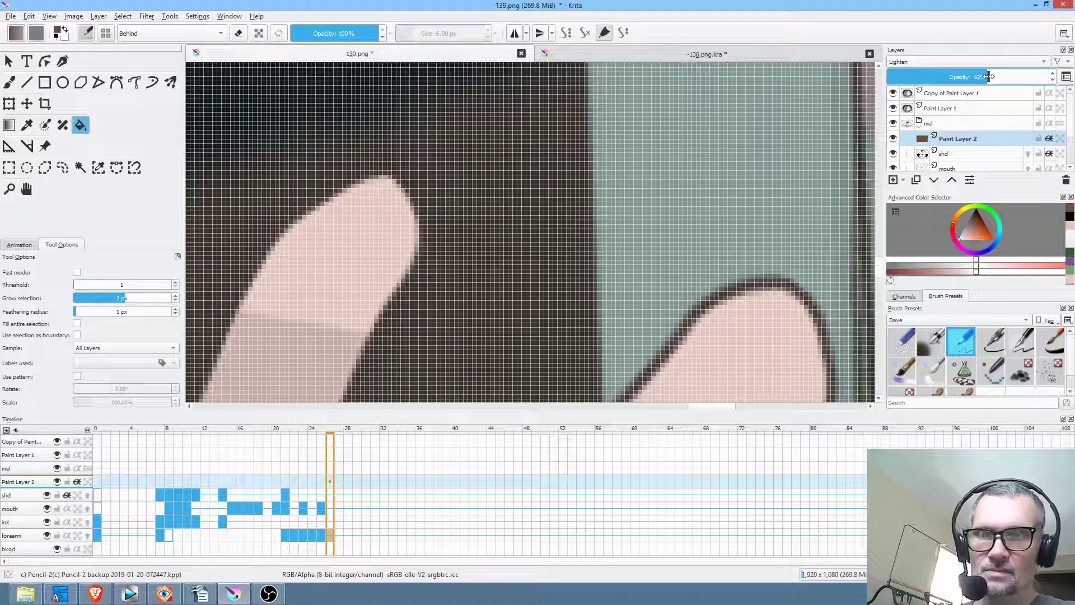
pyautogui.scroll(-8, 658, 228)
pyautogui.moveTo(527, 218); pyautogui.dragTo(621, 222)
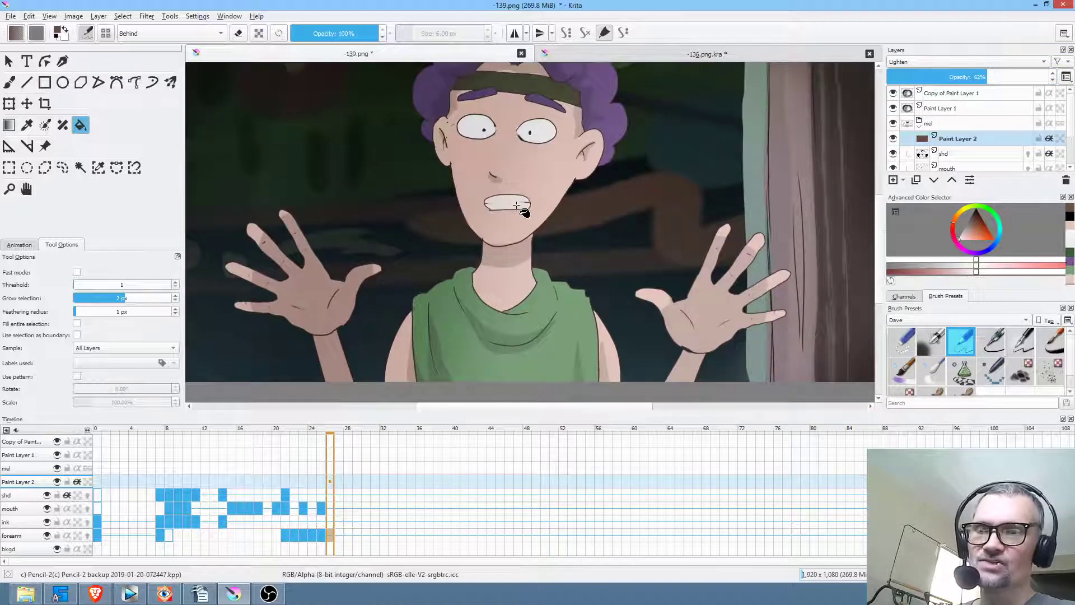
pyautogui.scroll(4, 512, 207)
pyautogui.scroll(-6, 526, 212)
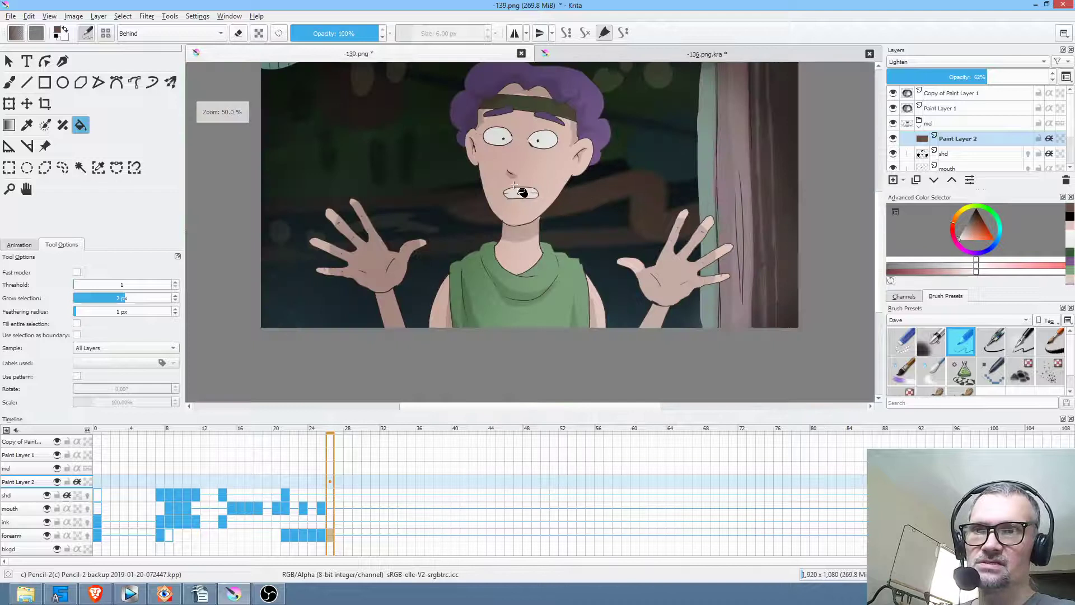
# Step: Save the image as PNG with the alpha channel stored and a Krita copy alongside
pyautogui.click(10, 16)
pyautogui.click(23, 58)
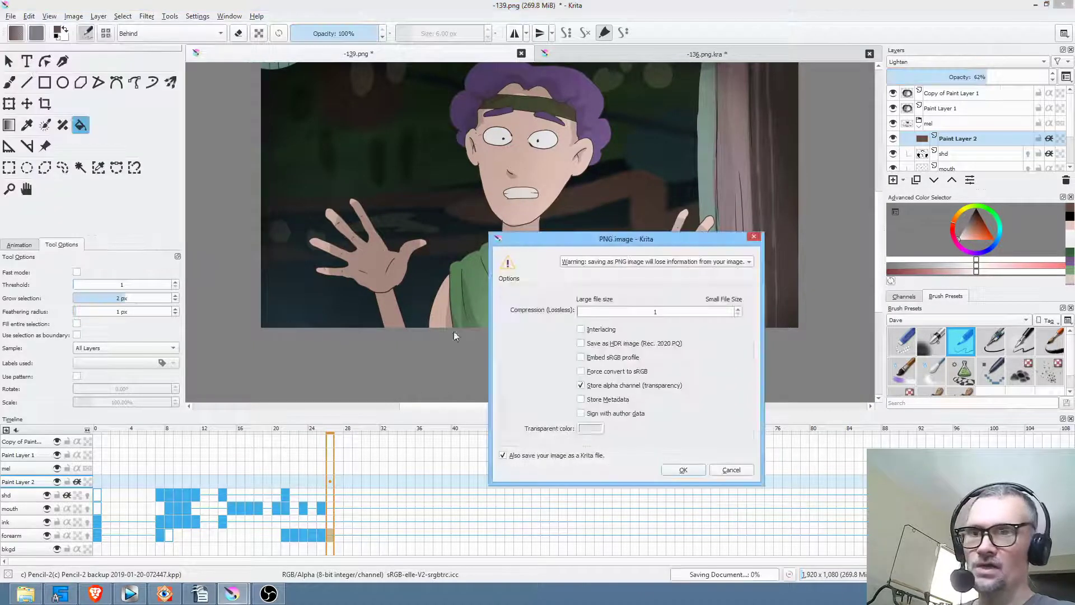
pyautogui.click(696, 472)
# Step: Return to frame 0, inspect the character with the lightened lines, and play back the animation
pyautogui.click(101, 441)
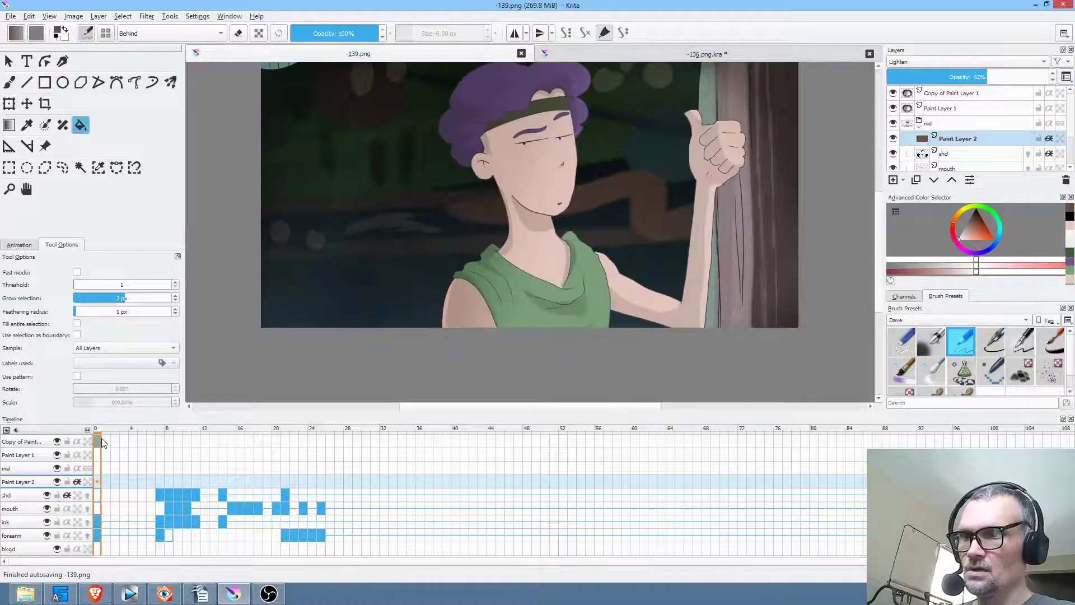
pyautogui.scroll(-2, 565, 330)
pyautogui.scroll(3, 566, 330)
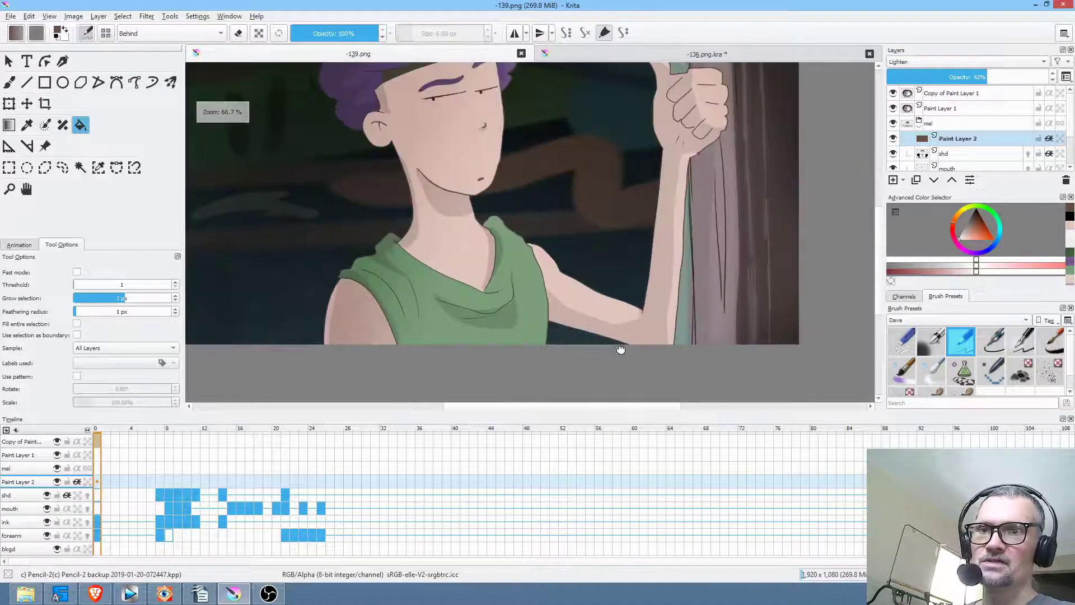
pyautogui.scroll(-1, 679, 352)
pyautogui.moveTo(677, 343)
pyautogui.mouseDown()
pyautogui.moveTo(648, 371)
pyautogui.moveTo(679, 368)
pyautogui.moveTo(671, 369)
pyautogui.mouseUp()
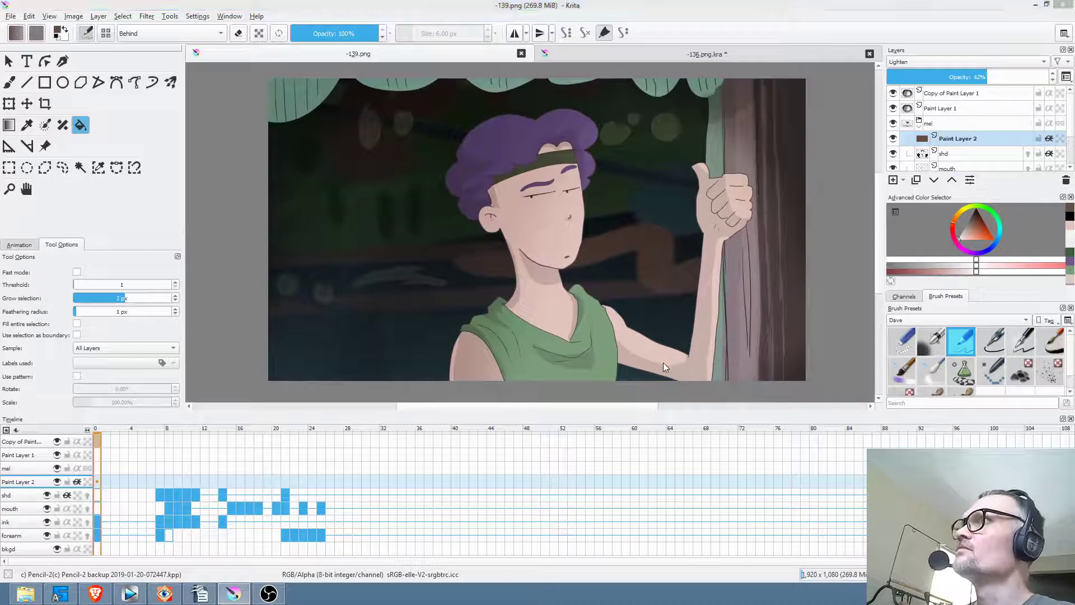
pyautogui.press('space')
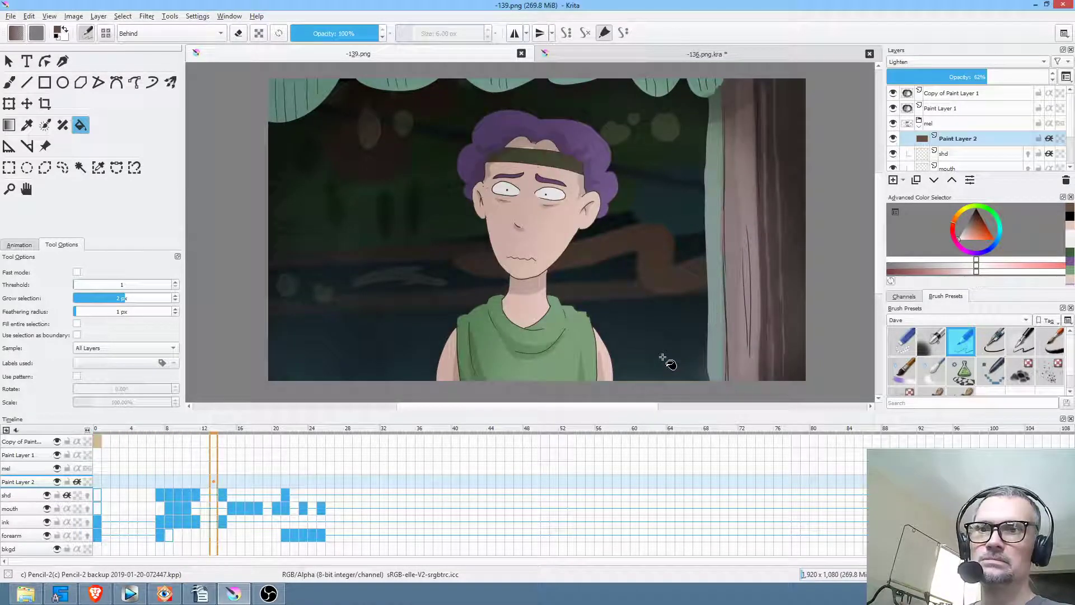
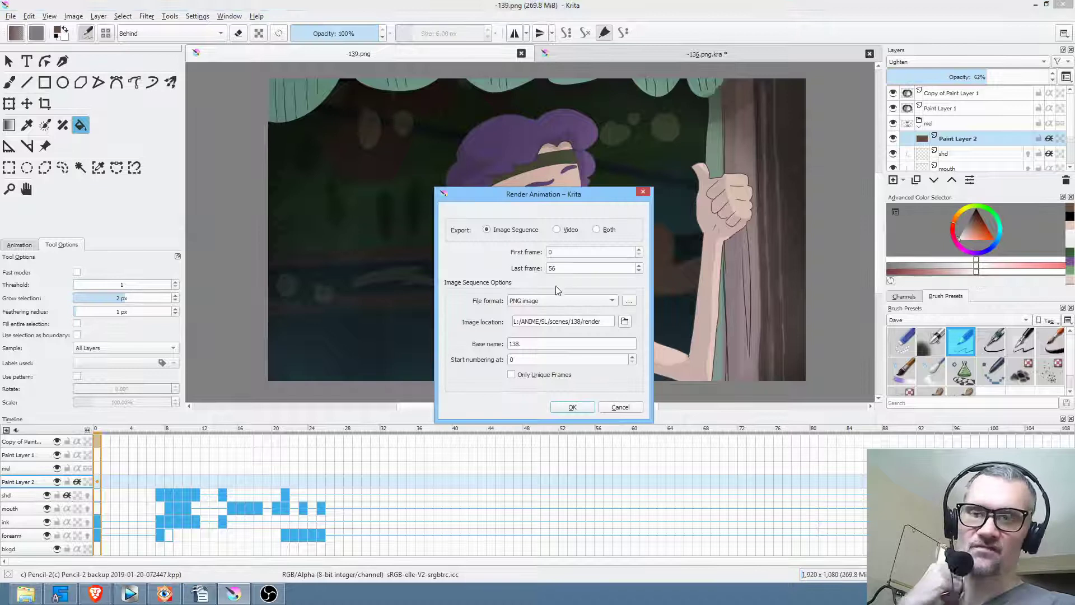
# Step: Render frames 0 to 56 as a PNG sequence to L:/ANIME/SL/scenes/139/render with base name 139
pyautogui.click(578, 322)
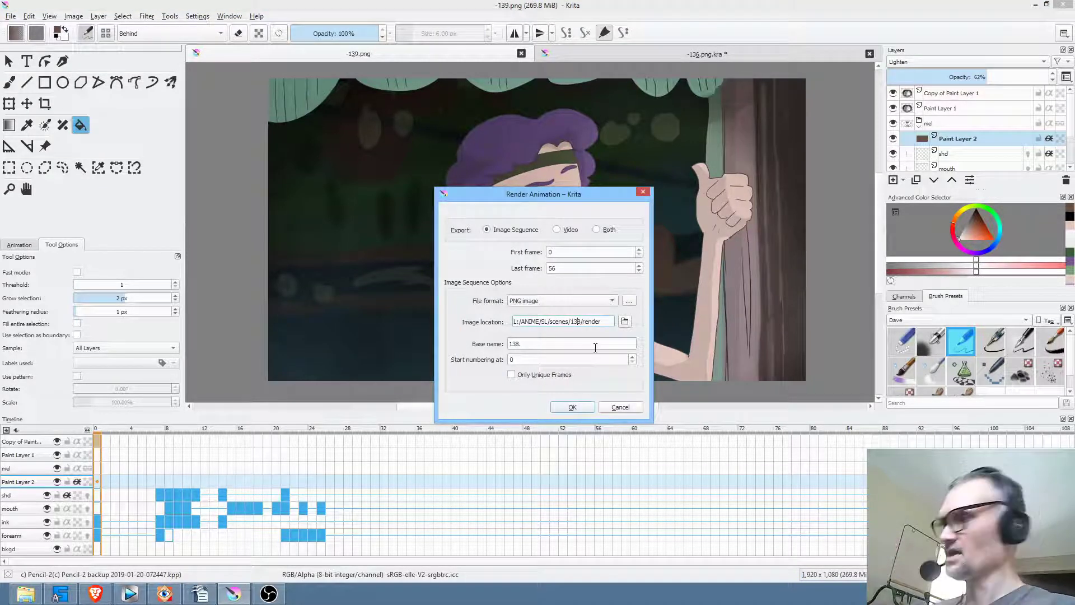
pyautogui.press('Delete')
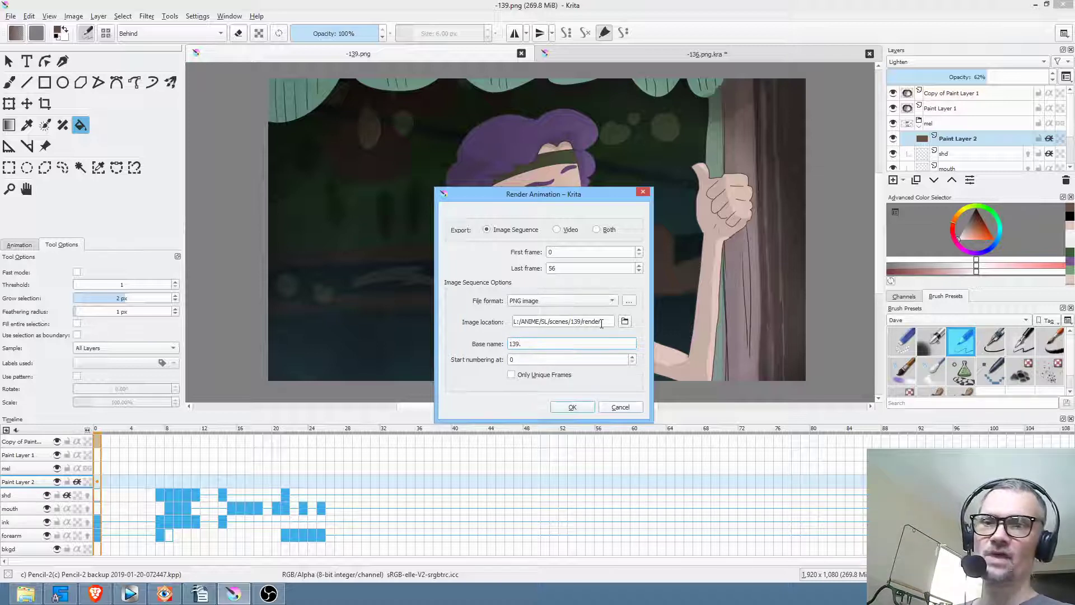
pyautogui.click(572, 406)
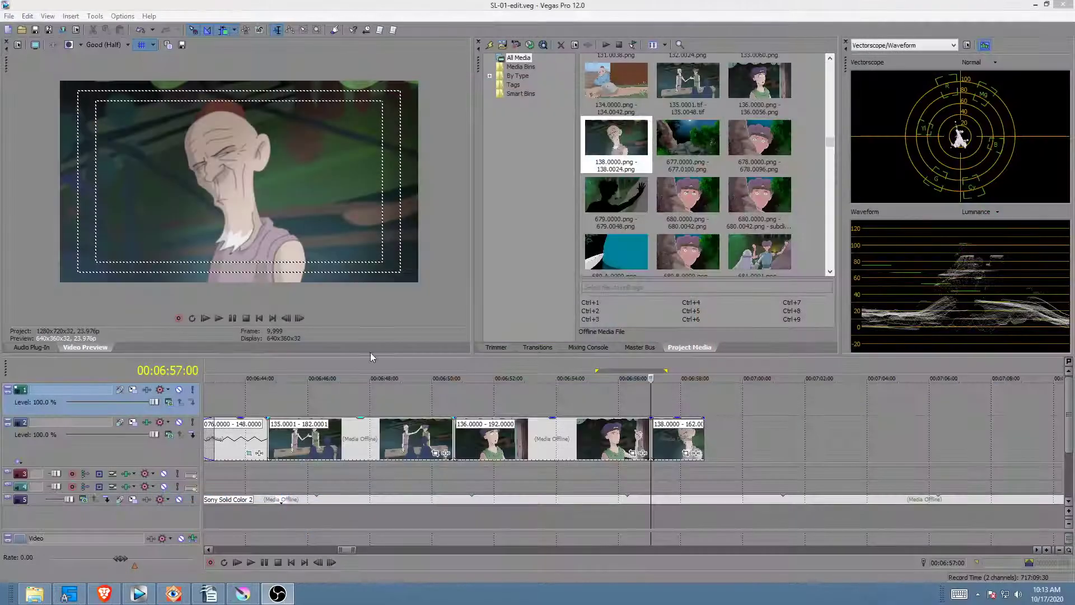
# Step: Switch to Vegas Pro and import the rendered image sequence 139.0000.png to 139.0056.png from the scene 139 render folder
pyautogui.click(722, 444)
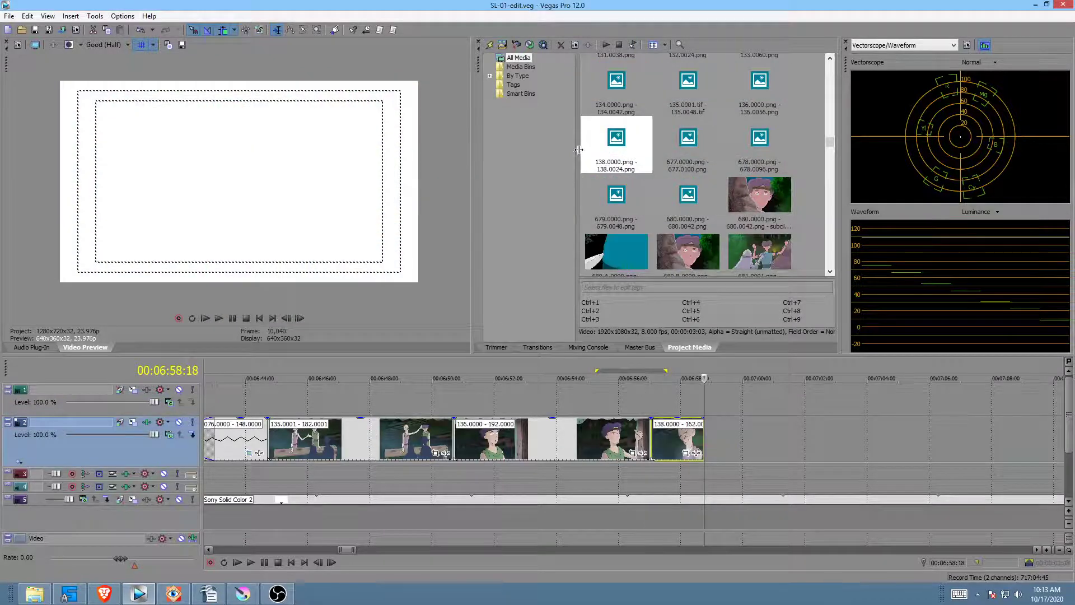
pyautogui.click(503, 45)
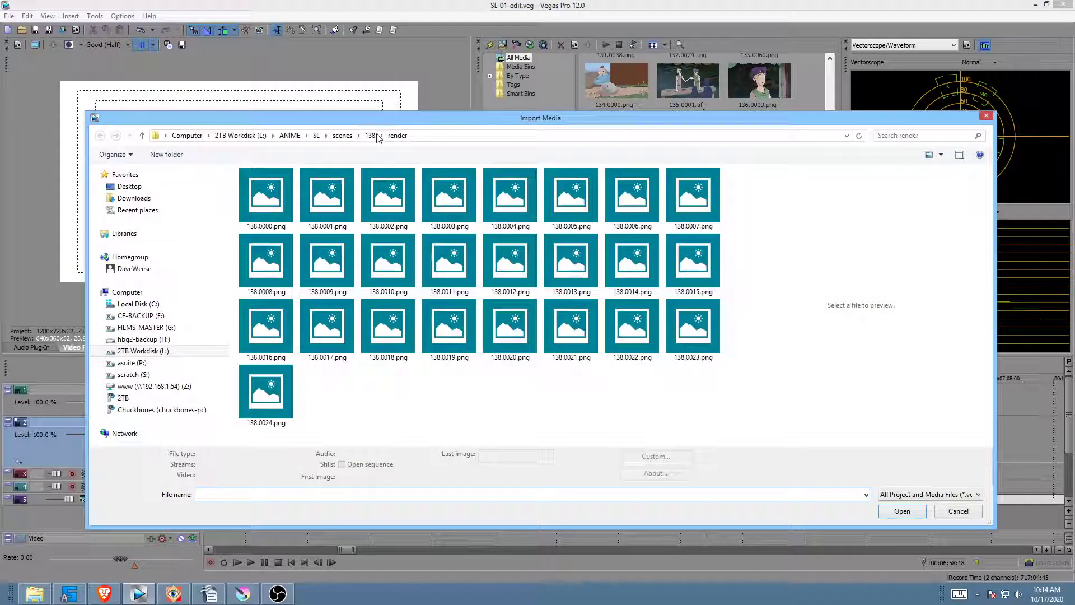
pyautogui.click(342, 135)
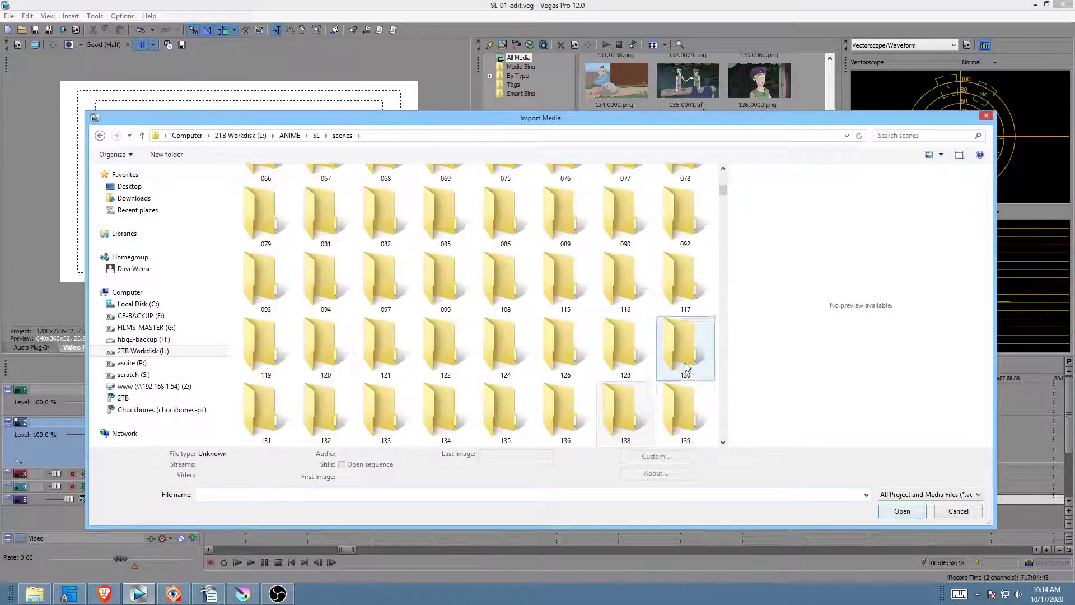
pyautogui.doubleClick(687, 419)
pyautogui.click(265, 188)
pyautogui.doubleClick(265, 188)
pyautogui.click(263, 183)
pyautogui.click(483, 475)
pyautogui.click(885, 512)
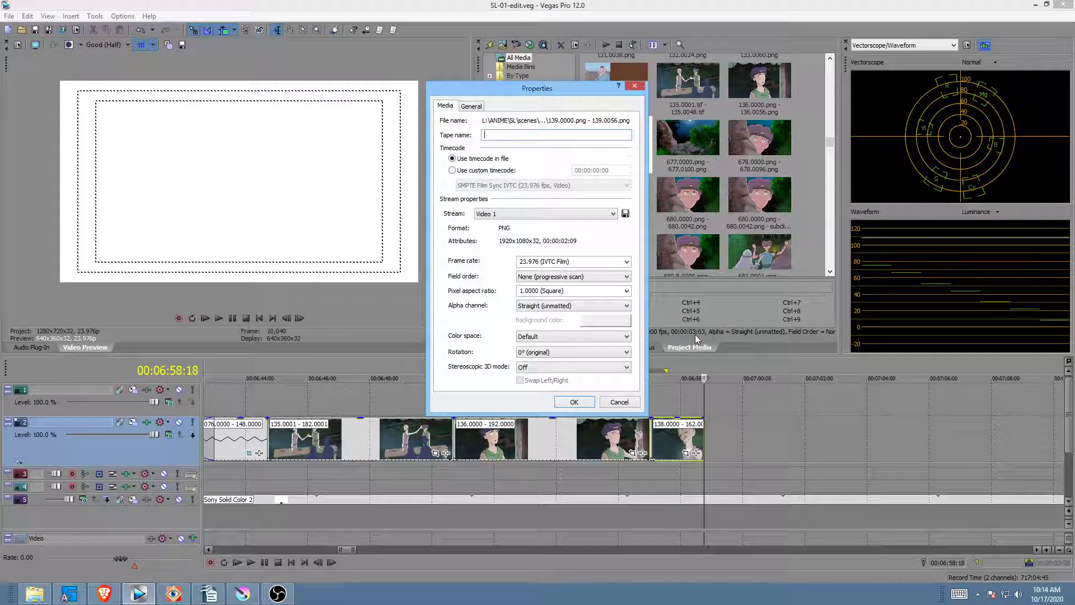
# Step: Set the imported sequence's frame rate to 8 fps and place it on video track 2 directly after the 138 clip
pyautogui.click(591, 261)
pyautogui.write('8')
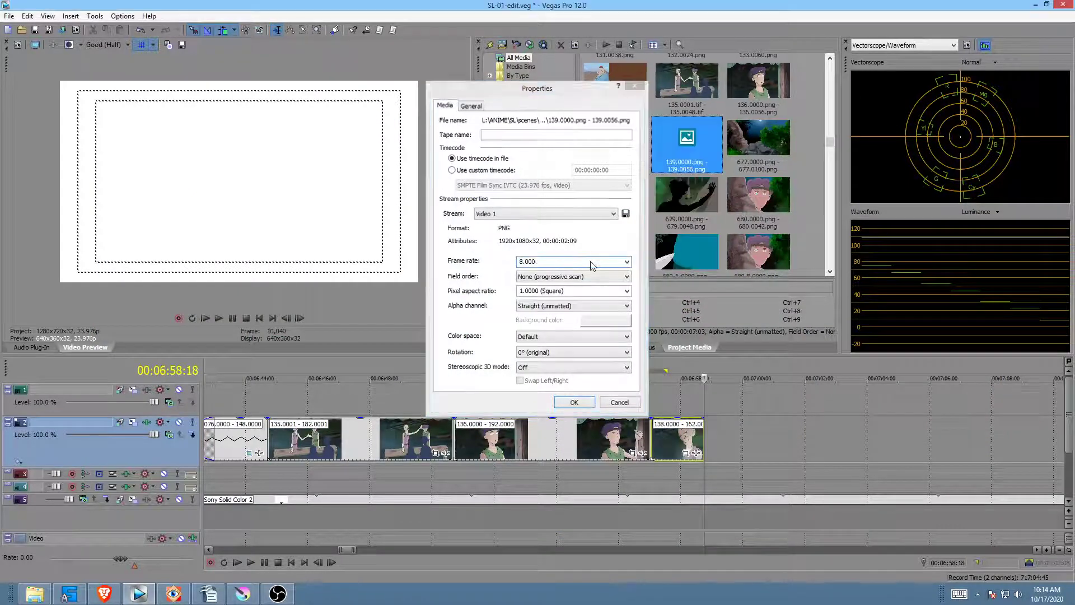
pyautogui.press('Return')
pyautogui.moveTo(731, 384); pyautogui.dragTo(717, 448)
pyautogui.moveTo(740, 414); pyautogui.dragTo(885, 444)
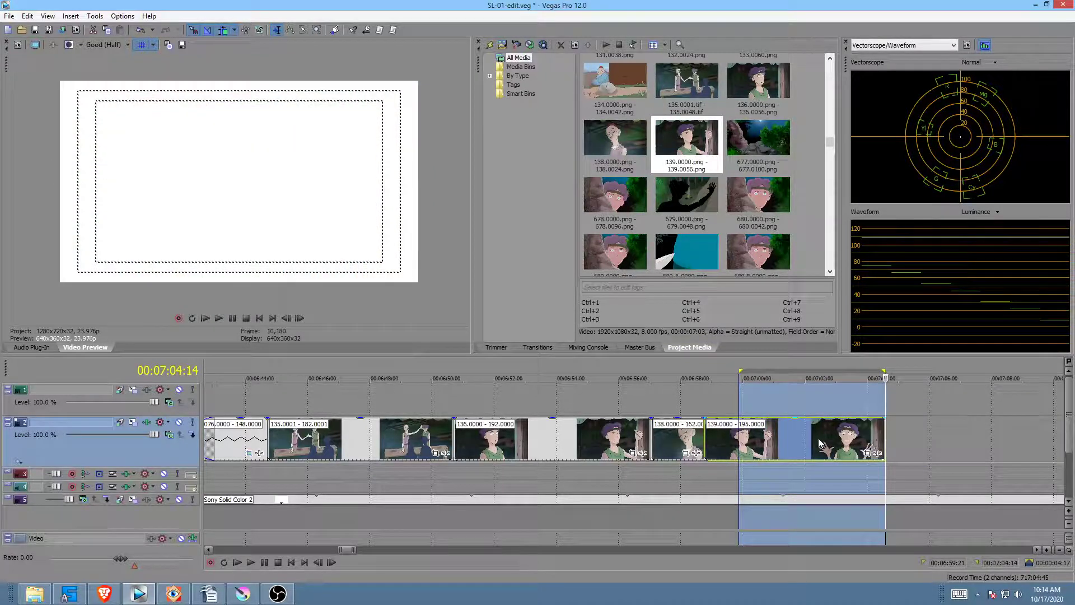
# Step: Disable resampling in the properties of the 139 clip on the timeline
pyautogui.rightClick(820, 440)
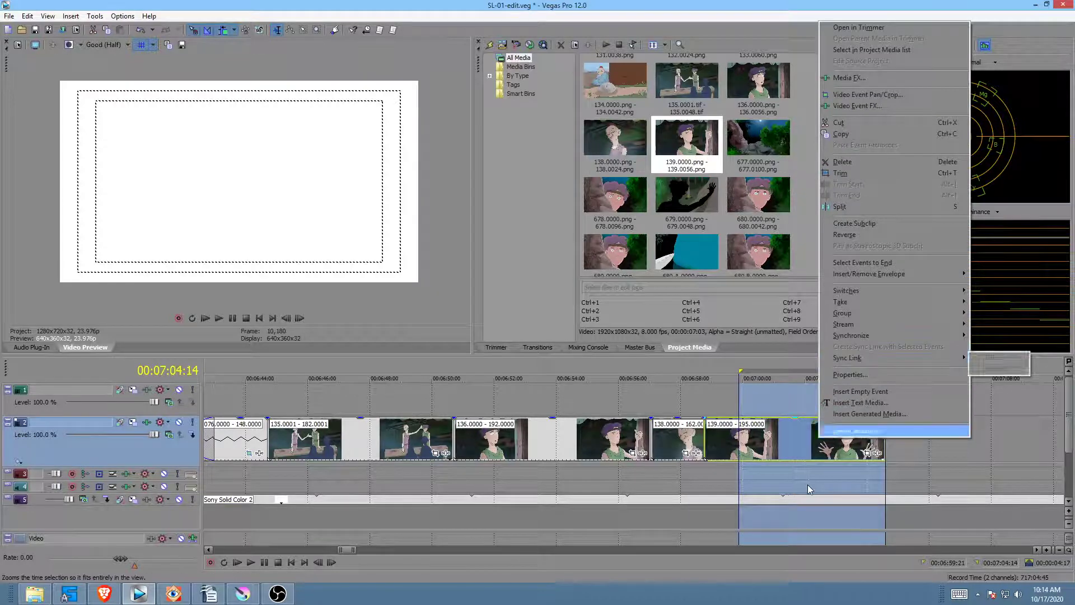
pyautogui.click(774, 445)
pyautogui.rightClick(775, 439)
pyautogui.click(851, 432)
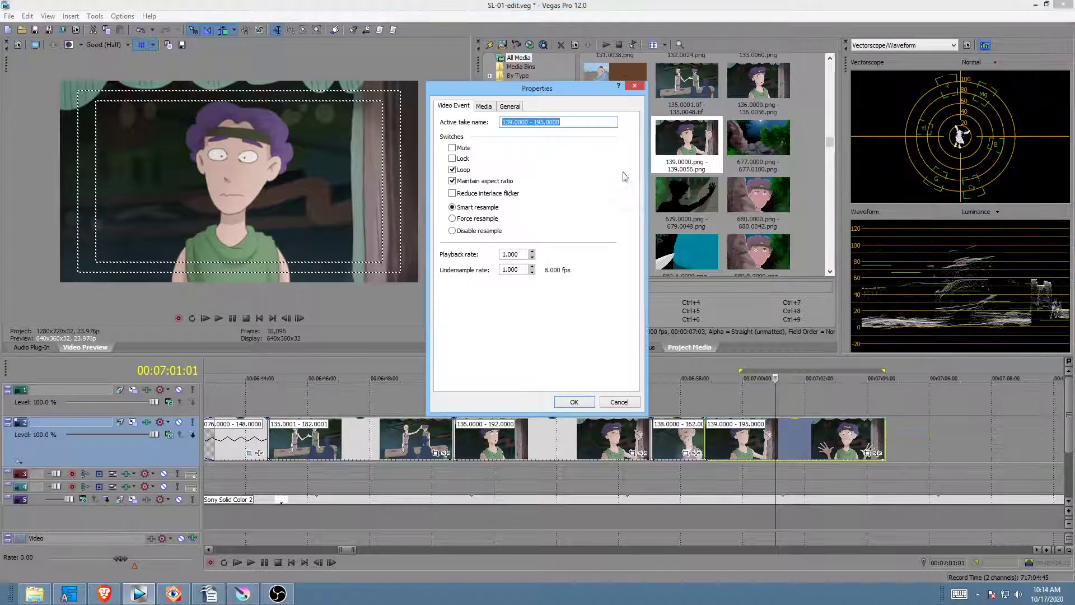
pyautogui.click(468, 231)
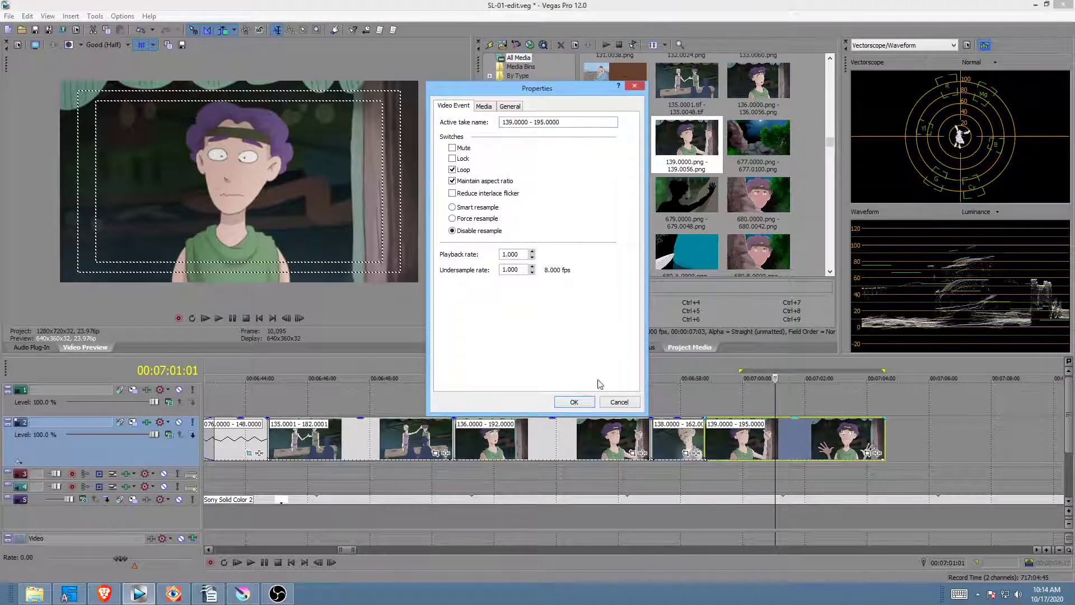
pyautogui.click(574, 402)
# Step: Play back the edit from the 135 clip through the 139 clip and save the project
pyautogui.click(422, 401)
pyautogui.press('space')
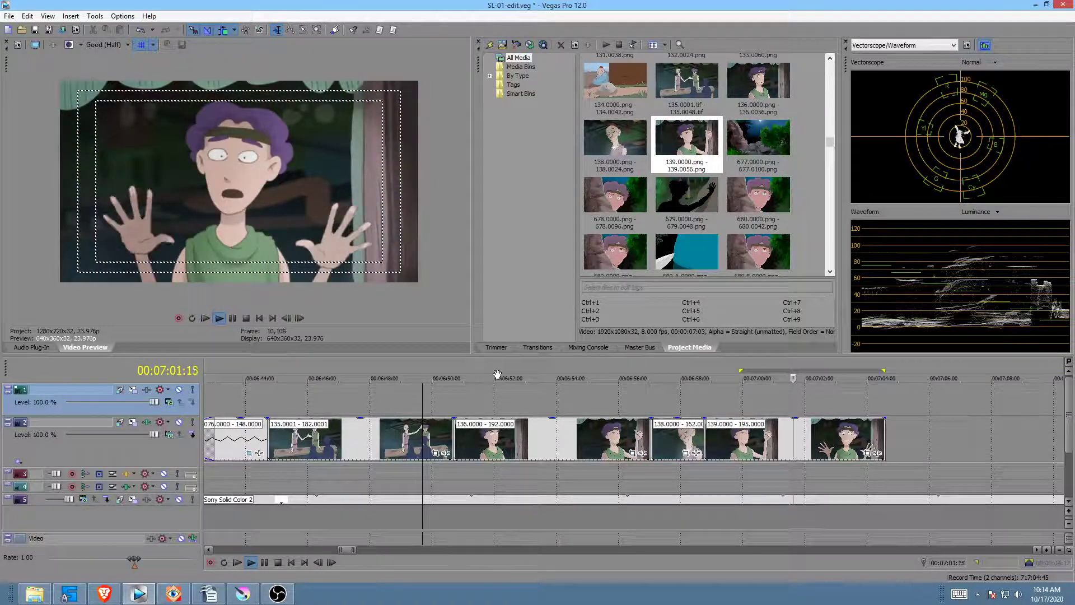
pyautogui.press('space')
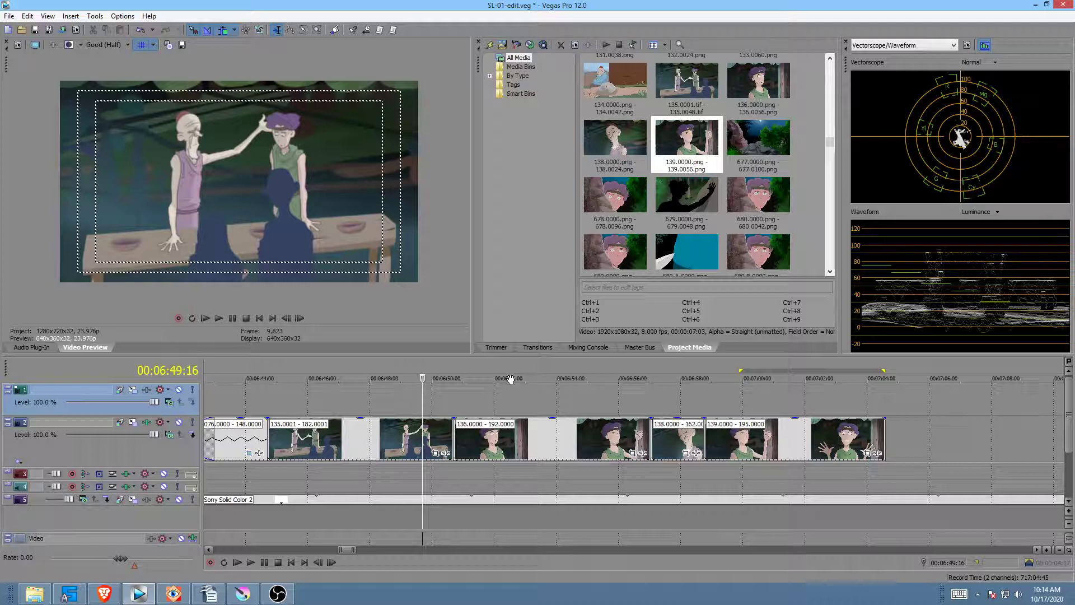
pyautogui.click(806, 445)
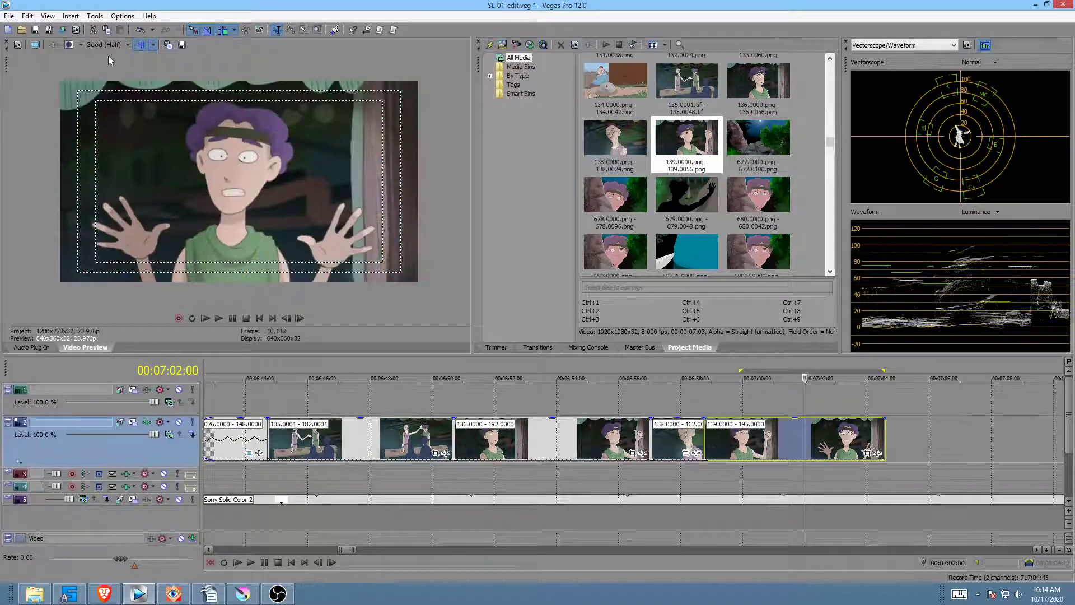
pyautogui.click(35, 30)
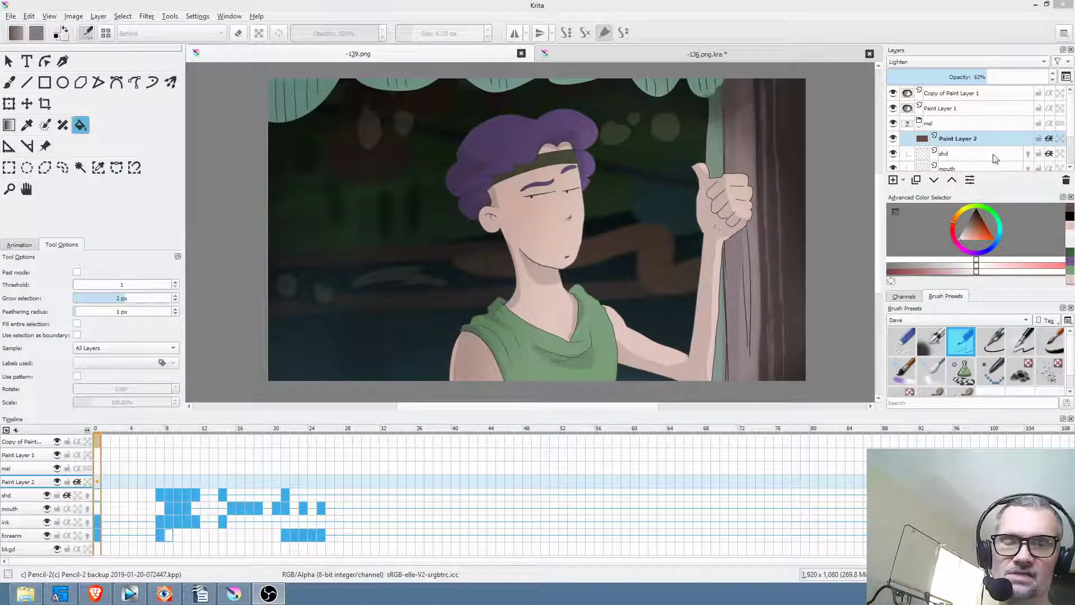
# Step: Turn on onion skins for the mouth layer and move its frame 15 drawing to about X 907, Y 629 px
pyautogui.click(963, 168)
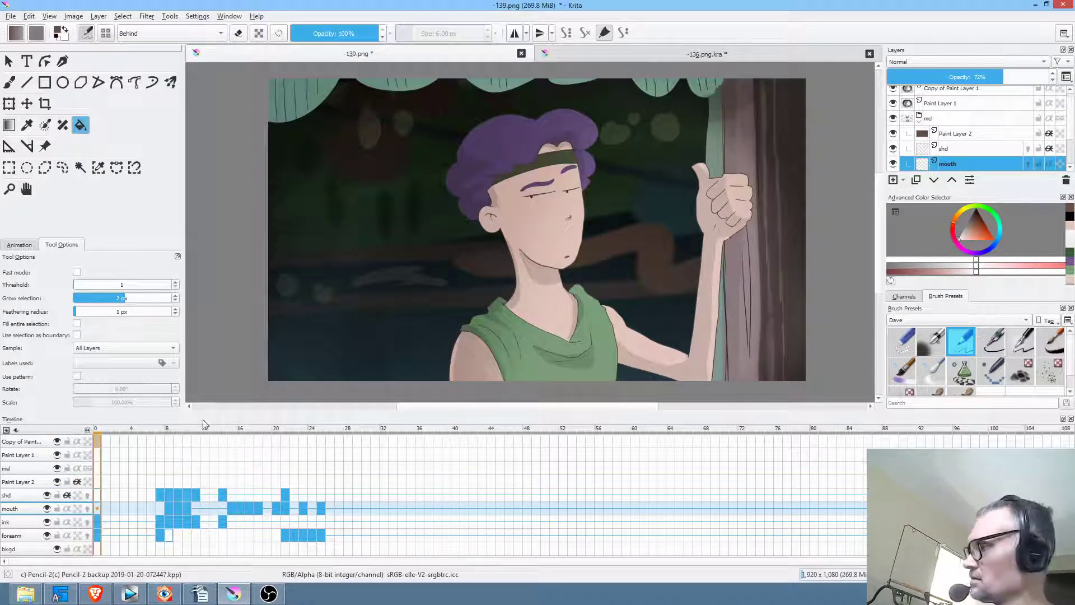
pyautogui.hotkey('ctrl', 't')
pyautogui.moveTo(193, 433); pyautogui.dragTo(227, 433)
pyautogui.click(527, 248)
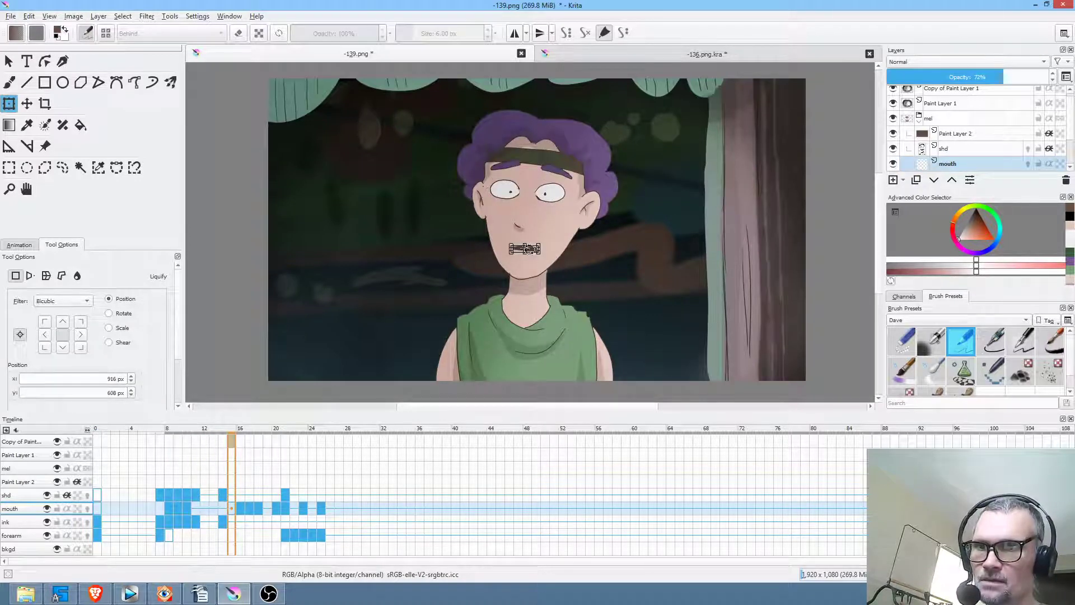
pyautogui.scroll(5, 548, 259)
pyautogui.moveTo(480, 217); pyautogui.dragTo(476, 245)
pyautogui.click(88, 508)
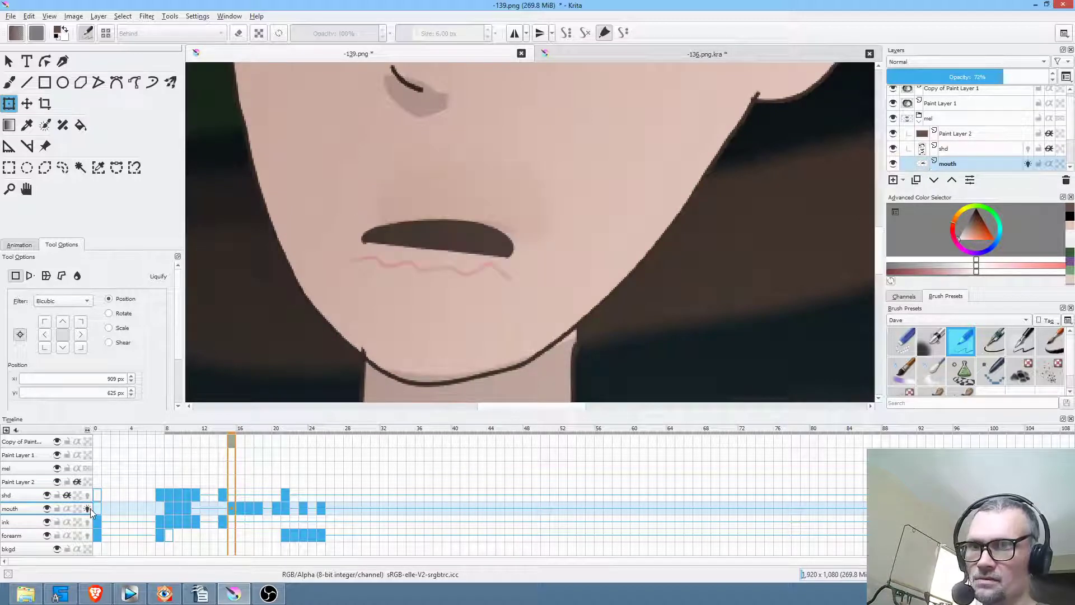
pyautogui.moveTo(464, 236); pyautogui.dragTo(460, 242)
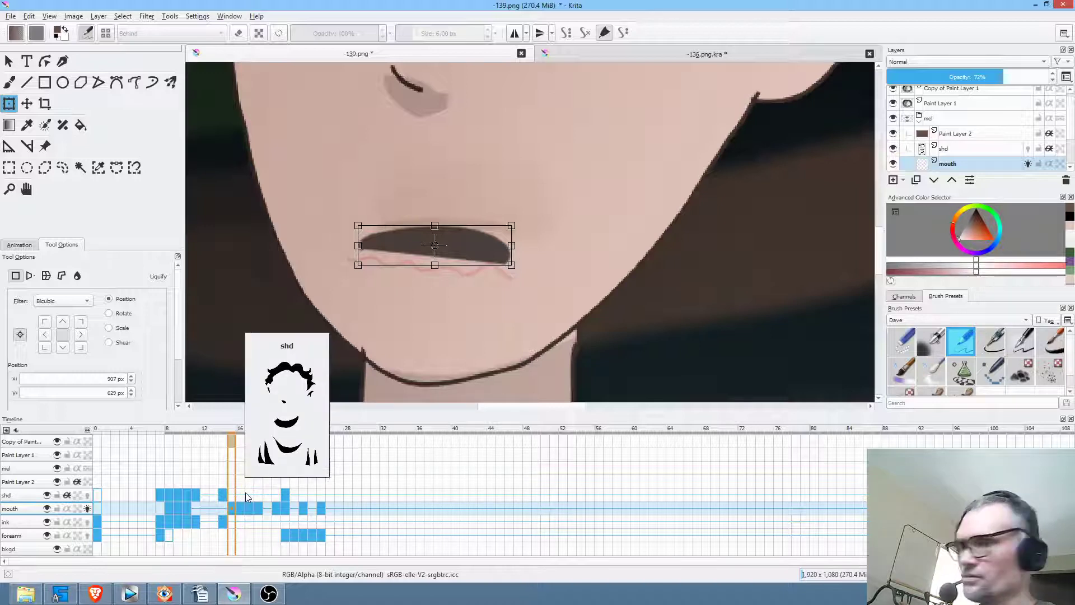
# Step: Reposition the mouth drawings on frames 16, 17 and 18 slightly lower on the face
pyautogui.press('.')
pyautogui.click(454, 231)
pyautogui.moveTo(475, 228); pyautogui.dragTo(461, 245)
pyautogui.press('Right')
pyautogui.click(478, 229)
pyautogui.press('Return')
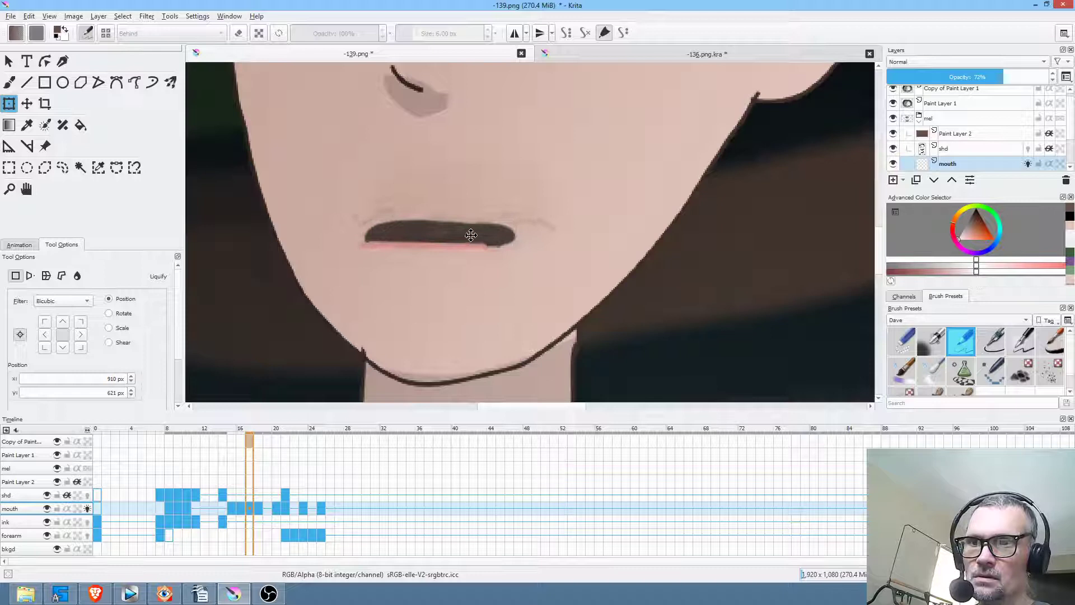
pyautogui.press('Right')
pyautogui.click(484, 217)
pyautogui.press('Return')
pyautogui.click(479, 223)
pyautogui.press('Return')
# Step: Reposition the mouth drawings on frames 20 and 21 on the face
pyautogui.press('Right')
pyautogui.press('Right')
pyautogui.moveTo(489, 215); pyautogui.dragTo(478, 226)
pyautogui.press('Return')
pyautogui.press('Right')
pyautogui.click(470, 213)
pyautogui.press('Return')
# Step: Move the wide-open mouth drawing on frame 23 to about X 912, Y 620 px
pyautogui.press('Right')
pyautogui.press('Right')
pyautogui.click(487, 224)
pyautogui.press('Return')
pyautogui.click(498, 245)
pyautogui.scroll(-5, 497, 244)
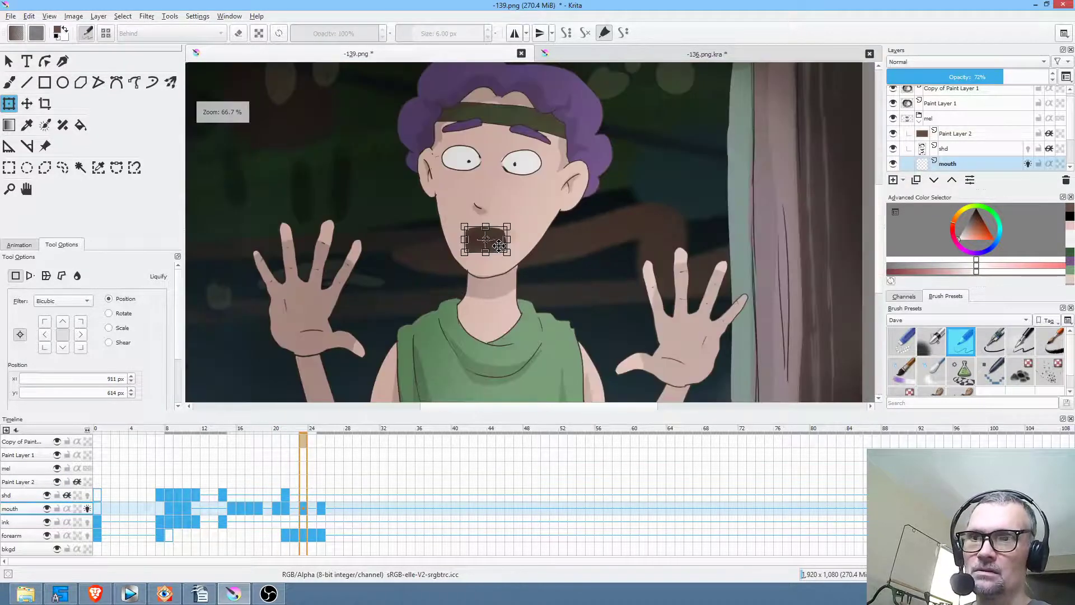
pyautogui.scroll(3, 495, 242)
pyautogui.click(496, 242)
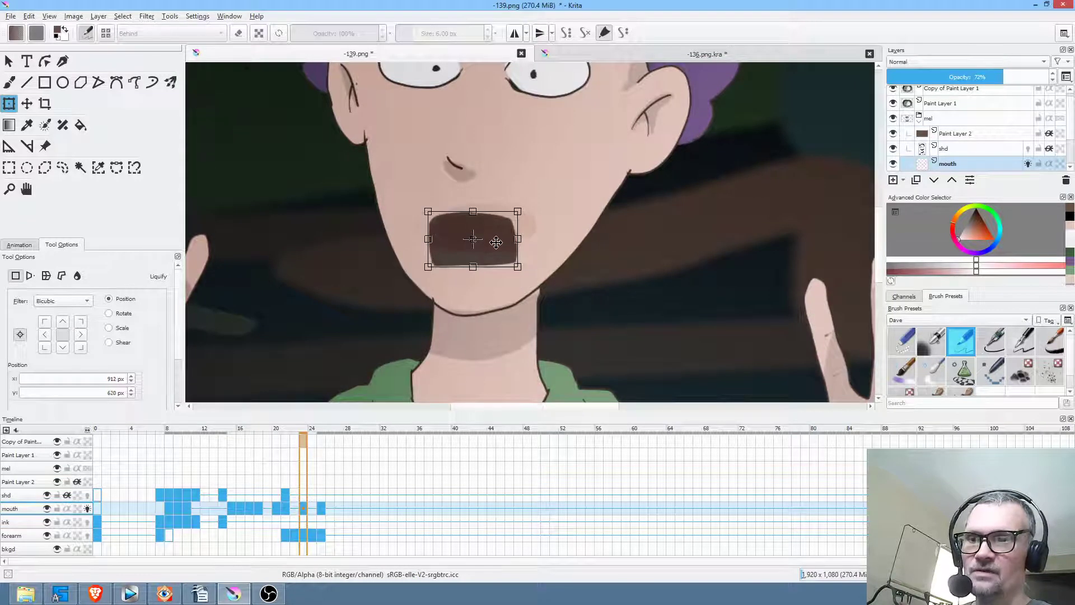
pyautogui.press('Return')
# Step: Move the clenched-teeth mouth drawing on frame 25 to about X 913, Y 619 px
pyautogui.press('Right')
pyautogui.click(493, 220)
pyautogui.moveTo(508, 222); pyautogui.dragTo(497, 237)
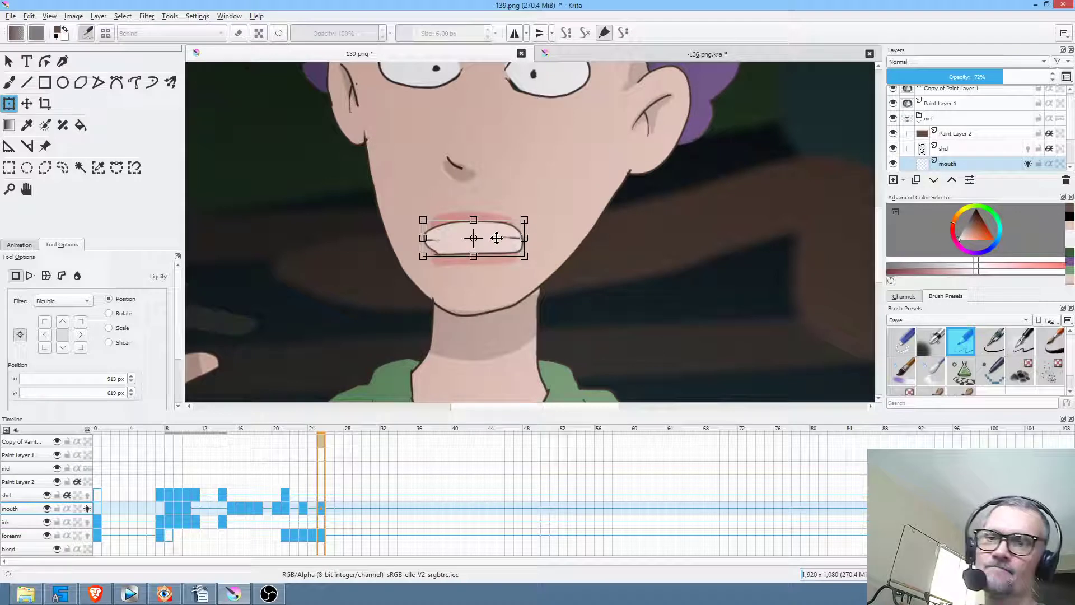
# Step: Compare the mouth positions on the neighbouring frames and lower the mouth drawings on frames 20 and 21 slightly
pyautogui.press('Left')
pyautogui.press('Left')
pyautogui.press('Left')
pyautogui.press('Left')
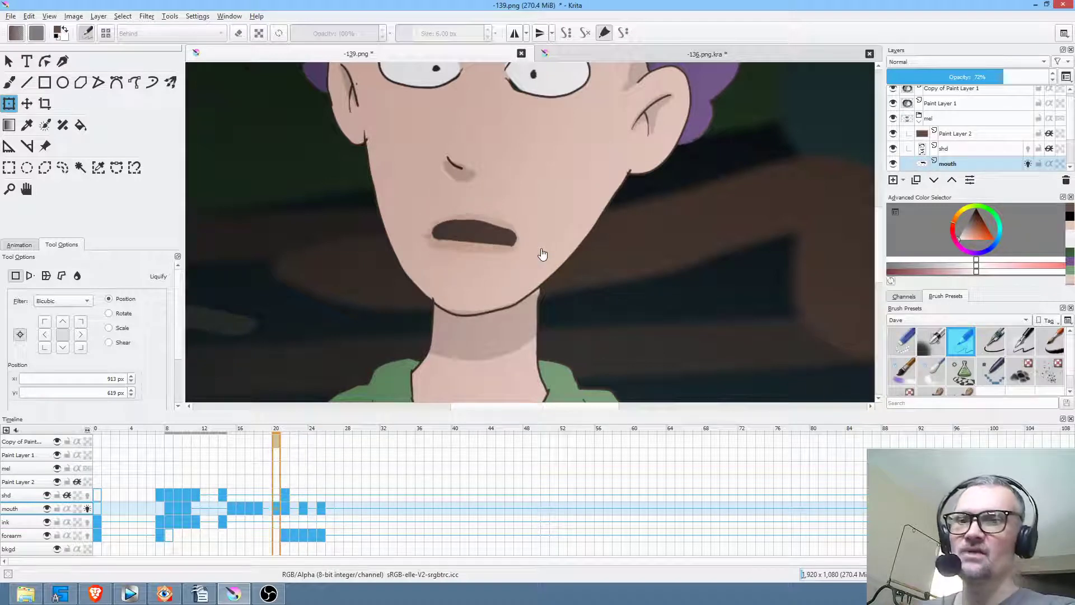
pyautogui.press('Right')
pyautogui.press('Left')
pyautogui.press('Left')
pyautogui.press('Left')
pyautogui.press('Right')
pyautogui.press('Right')
pyautogui.click(487, 236)
pyautogui.moveTo(488, 235); pyautogui.dragTo(491, 241)
pyautogui.press('Right')
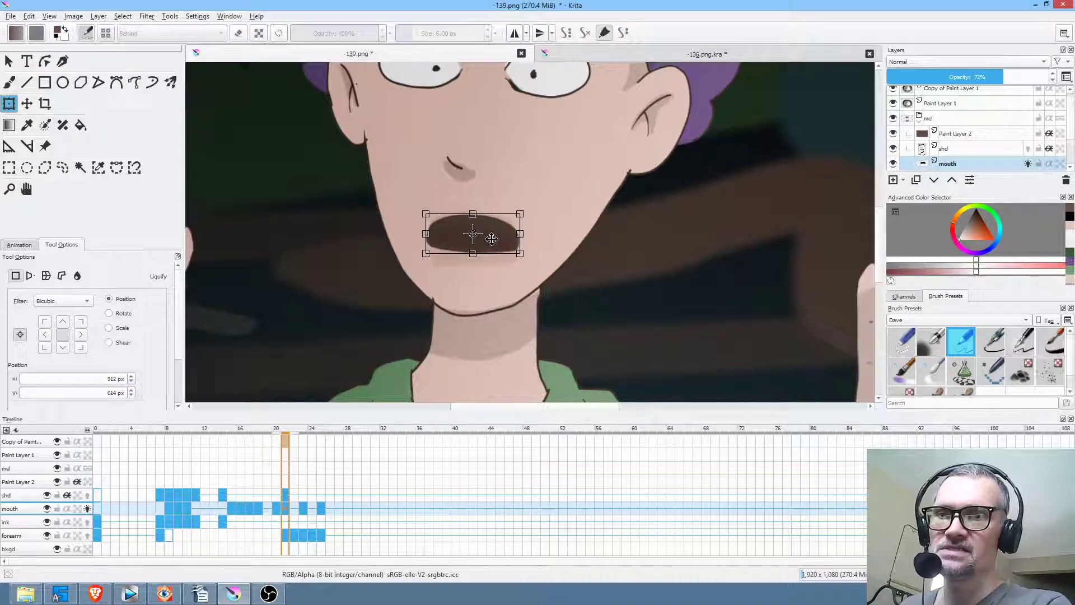
pyautogui.press('Left')
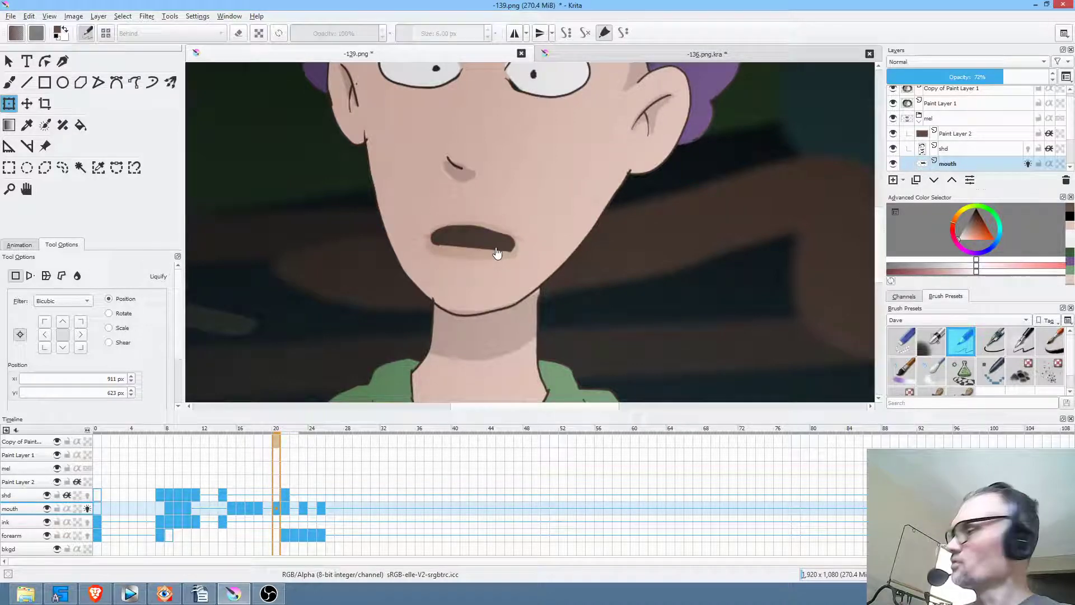
# Step: Turn off the mouth layer's onion skins and render frames 0 to 56 as PNG images, replacing the old 139 frames
pyautogui.click(88, 508)
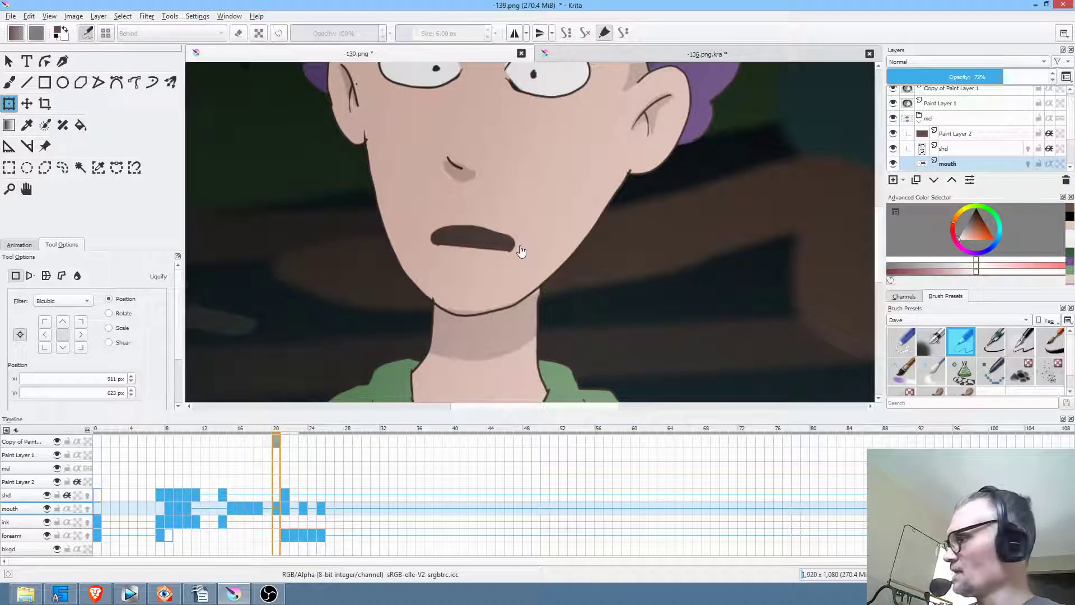
pyautogui.hotkey('ctrl', 'shift', 'r')
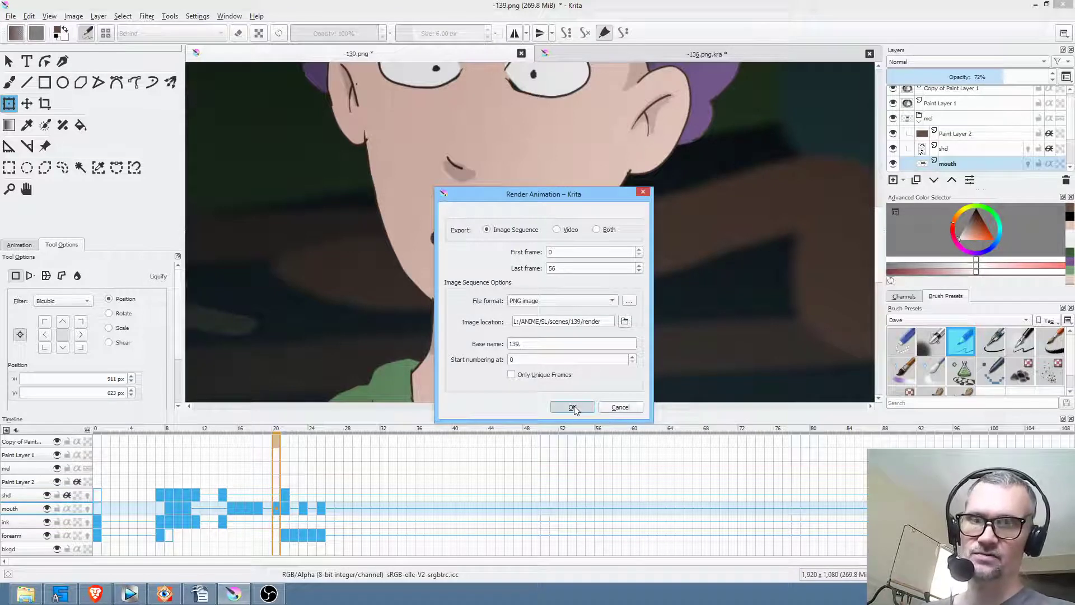
pyautogui.click(572, 407)
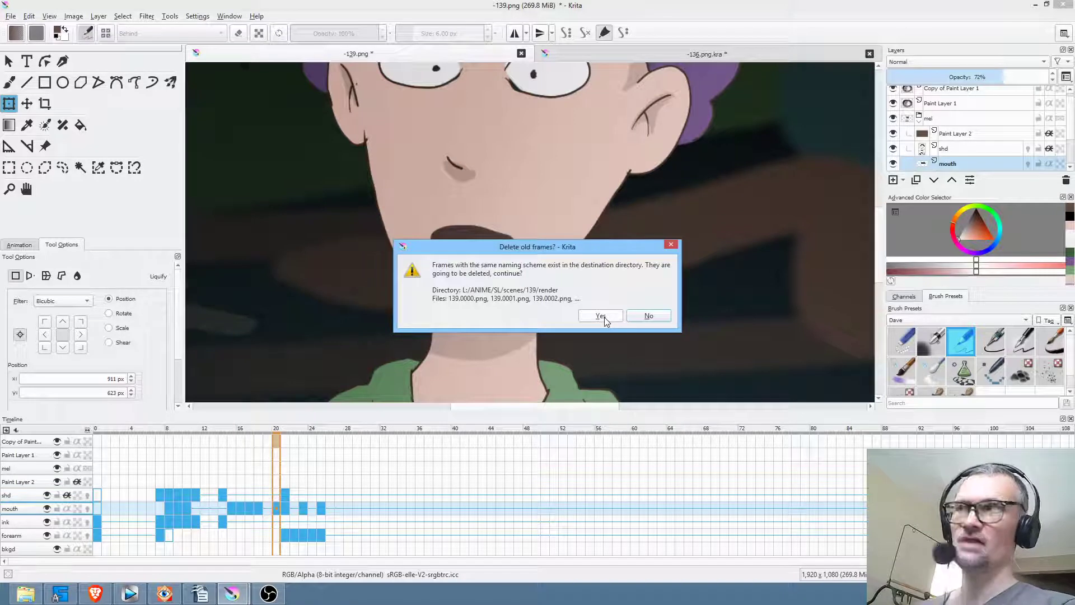
pyautogui.click(602, 315)
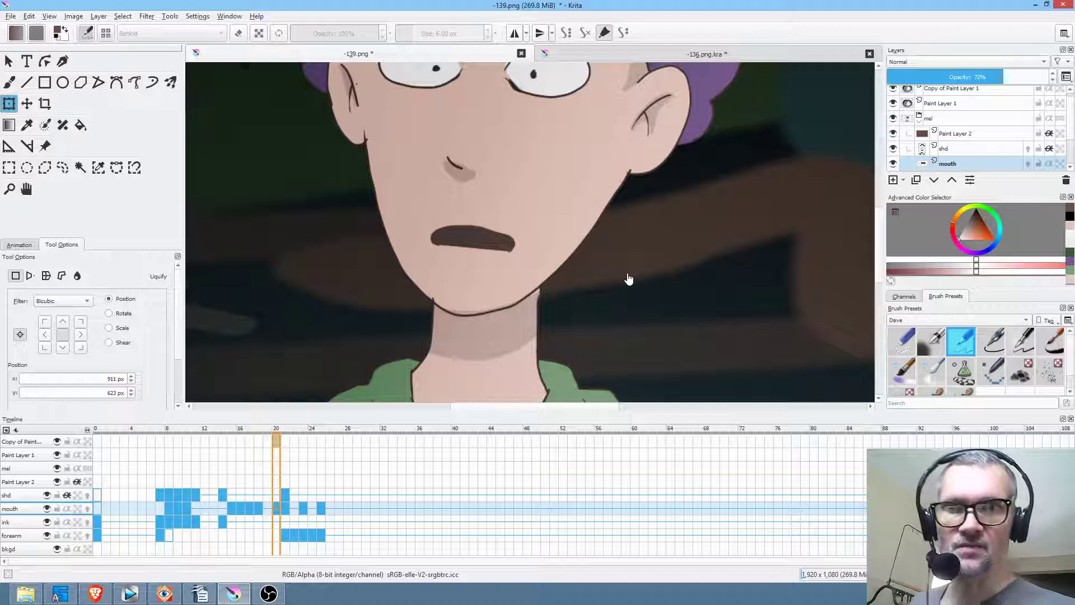
# Step: Check the ink layer across the animation and add a paint layer named patch directly above it
pyautogui.scroll(-3, 1071, 138)
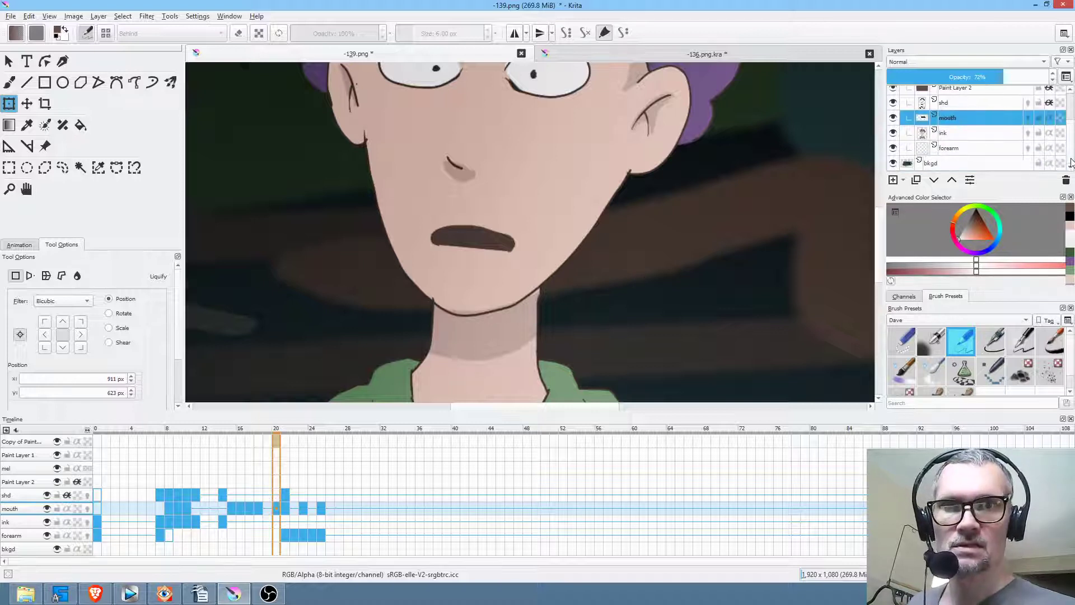
pyautogui.click(951, 132)
pyautogui.click(894, 134)
pyautogui.click(893, 133)
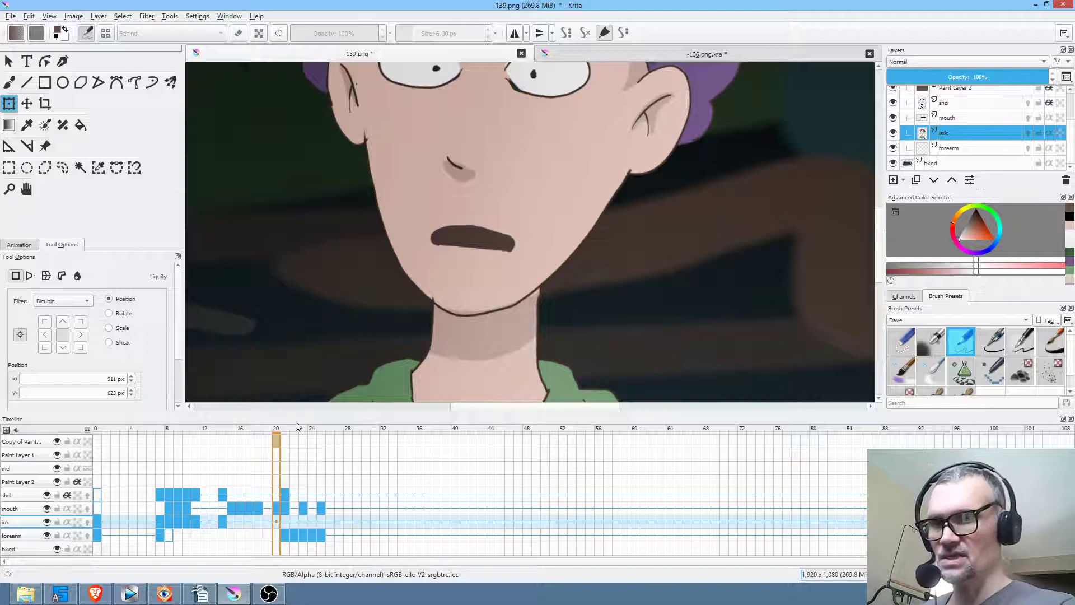
pyautogui.moveTo(276, 429)
pyautogui.mouseDown()
pyautogui.moveTo(264, 429)
pyautogui.moveTo(367, 435)
pyautogui.moveTo(163, 435)
pyautogui.moveTo(319, 448)
pyautogui.moveTo(276, 448)
pyautogui.mouseUp()
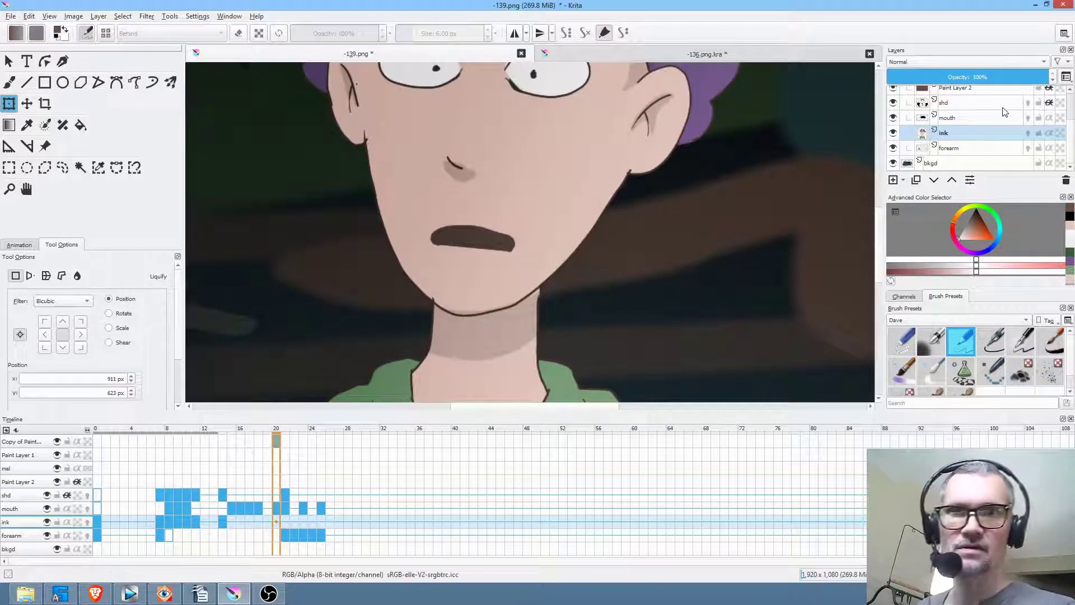
pyautogui.press('Insert')
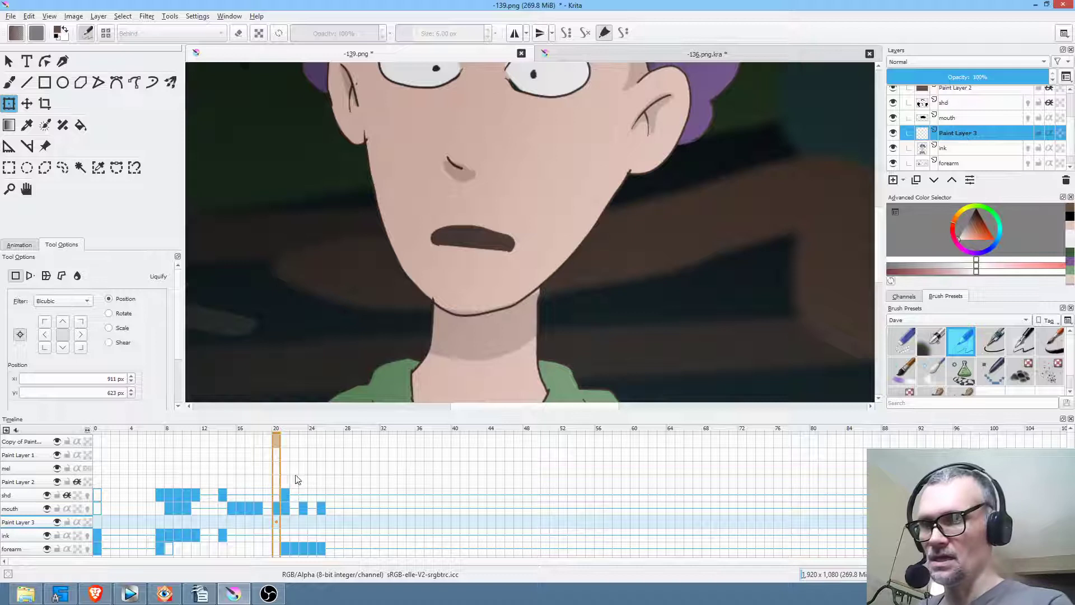
pyautogui.moveTo(276, 436); pyautogui.dragTo(96, 438)
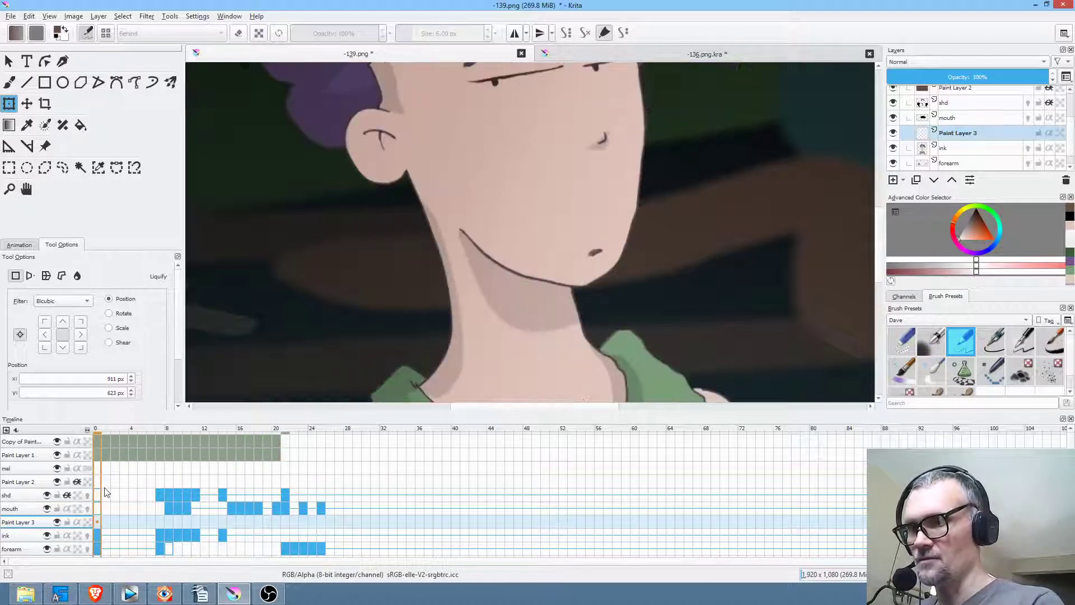
pyautogui.doubleClick(977, 131)
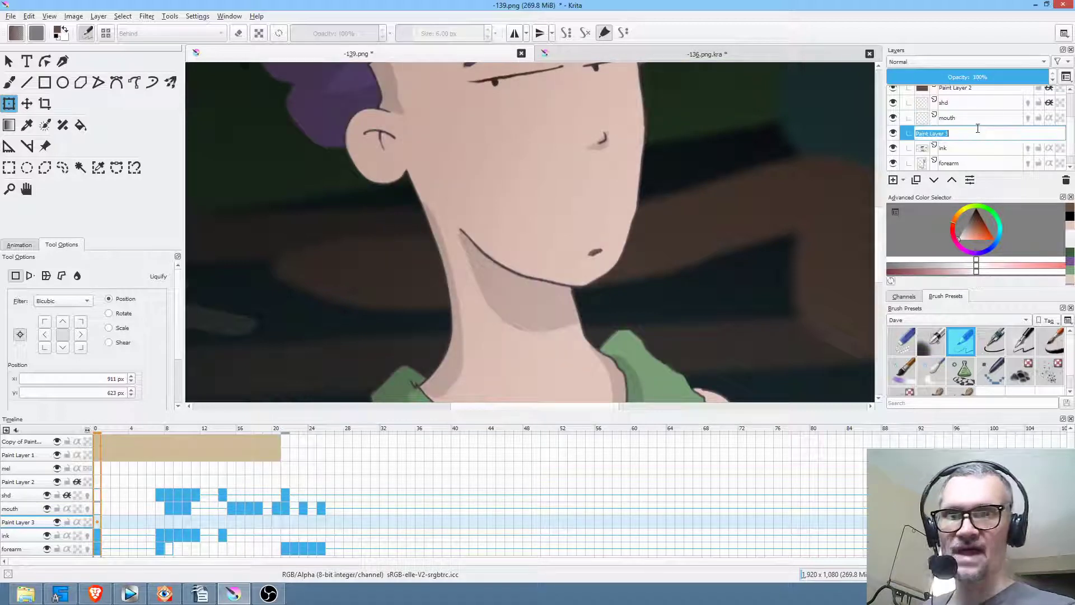
pyautogui.write('patch')
pyautogui.press('Return')
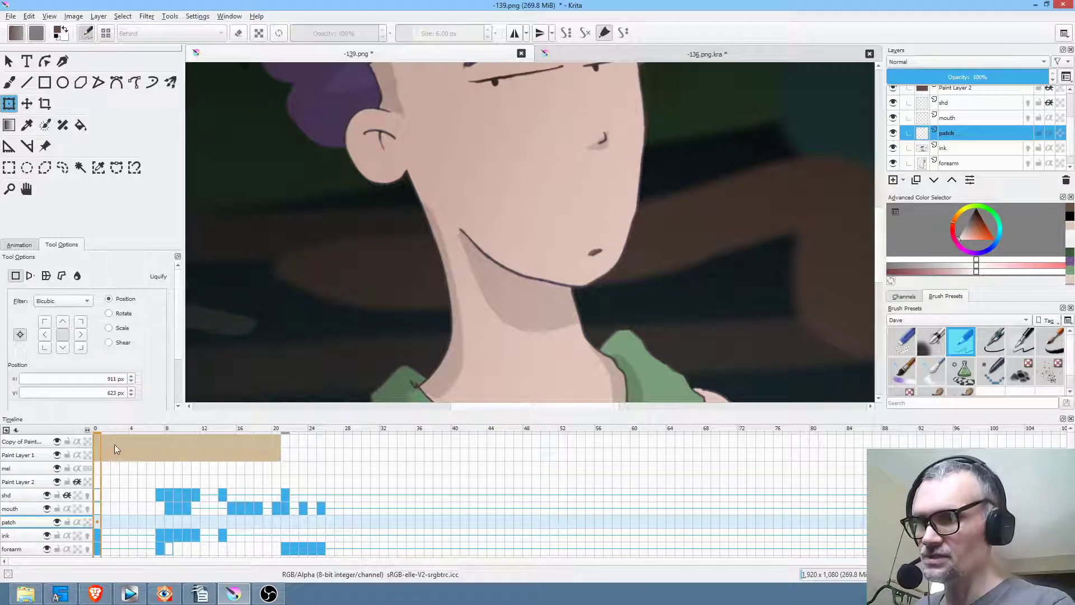
# Step: Paint over the stray line at the jaw corner on frame 10 of the patch layer with the Ink-2 Fineliner in sampled skin colour
pyautogui.click(1003, 341)
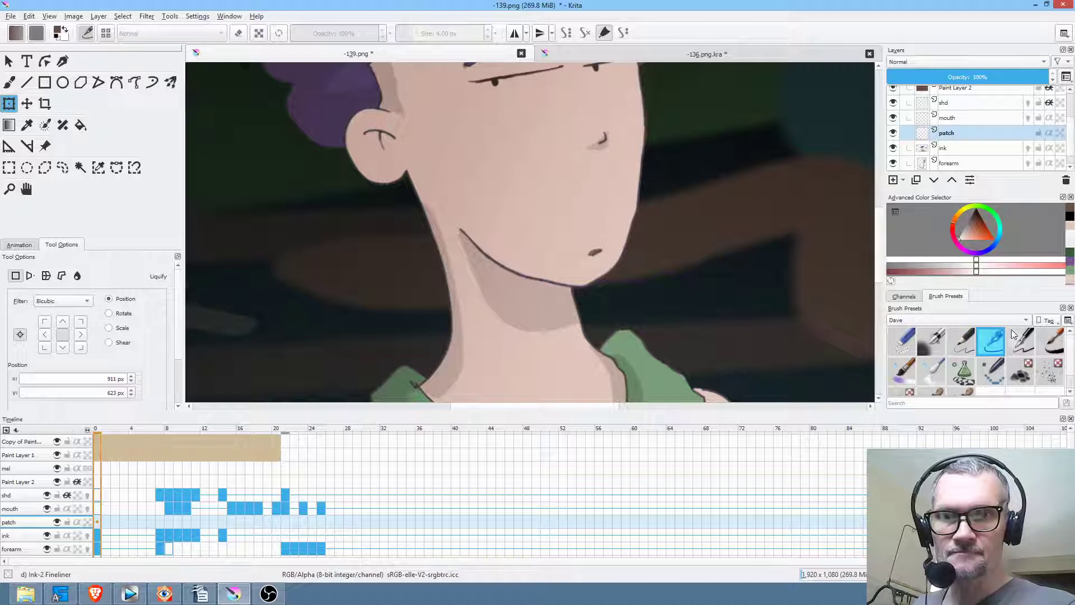
pyautogui.moveTo(147, 428); pyautogui.dragTo(185, 432)
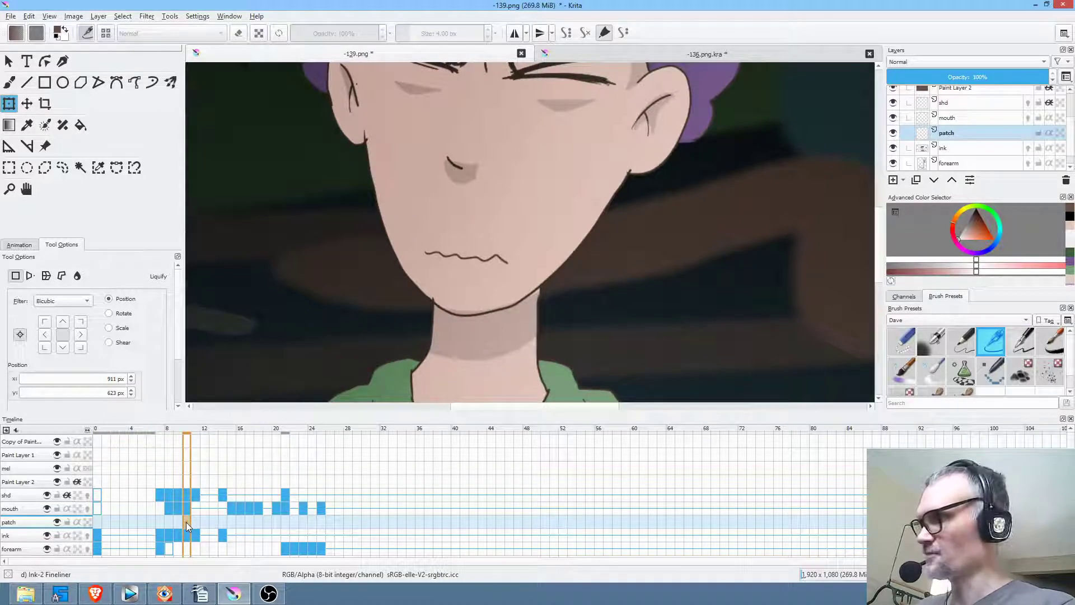
pyautogui.click(98, 524)
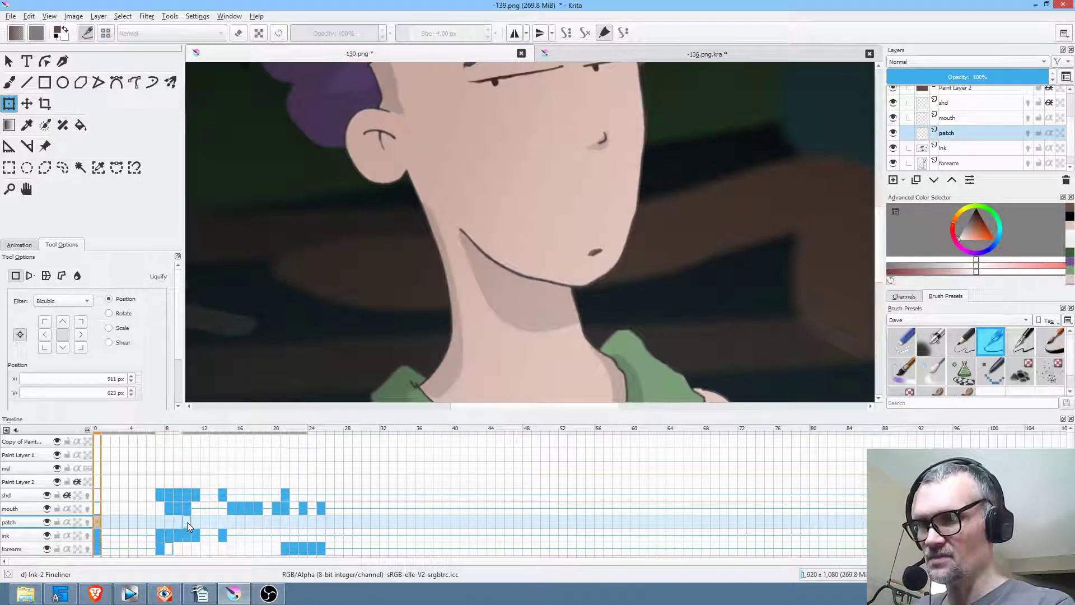
pyautogui.click(186, 523)
pyautogui.scroll(2, 449, 259)
pyautogui.scroll(3, 448, 258)
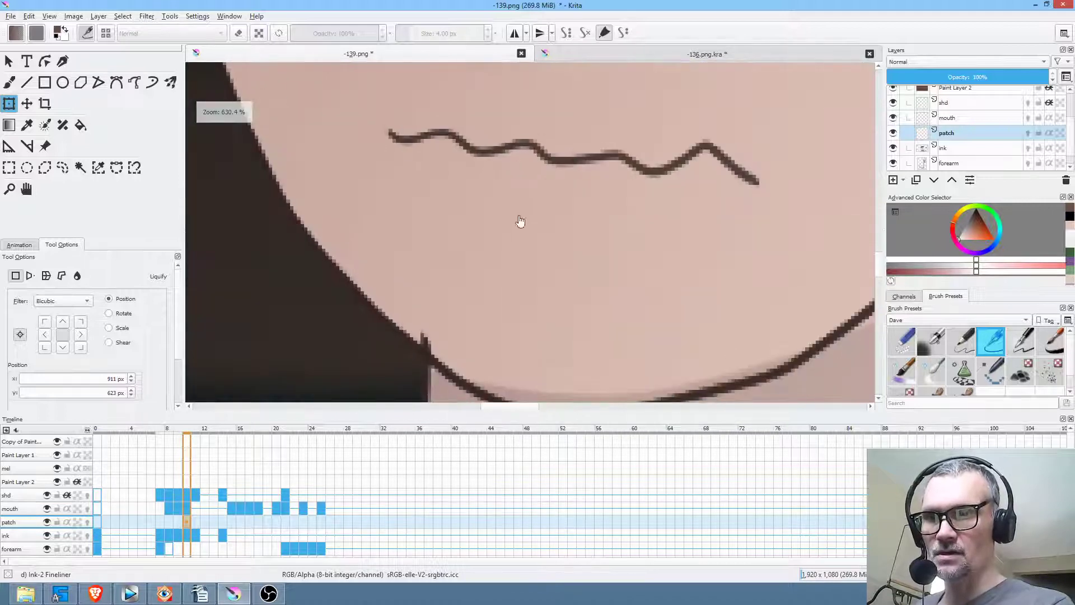
pyautogui.press('b')
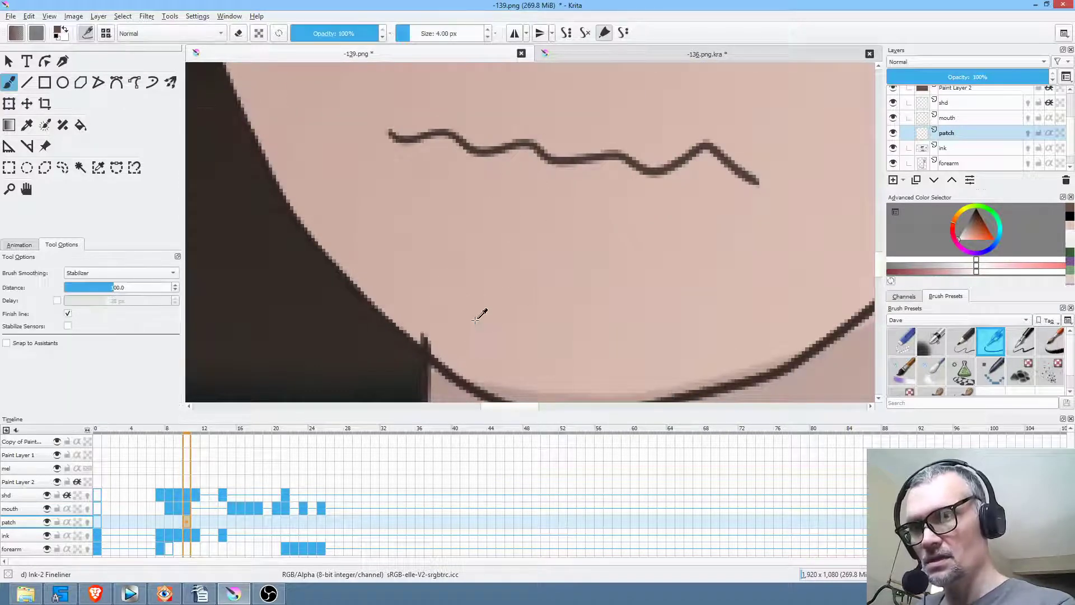
pyautogui.keyDown('ctrl'); pyautogui.click(431, 317); pyautogui.keyUp('ctrl')
pyautogui.moveTo(426, 340); pyautogui.dragTo(427, 319)
# Step: Hide Paint Layer 1 and its copy, resample the skin colour, and repaint the jaw patch on frame 10 without brush smoothing
pyautogui.moveTo(1070, 142); pyautogui.dragTo(1071, 101)
pyautogui.click(893, 108)
pyautogui.click(892, 93)
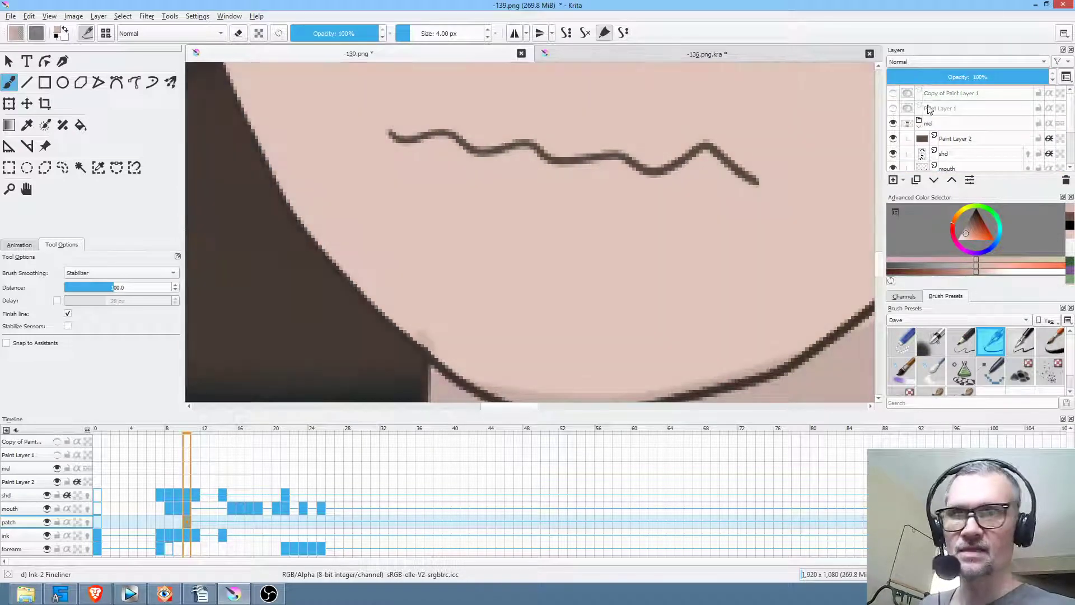
pyautogui.keyDown('ctrl'); pyautogui.click(461, 315); pyautogui.keyUp('ctrl')
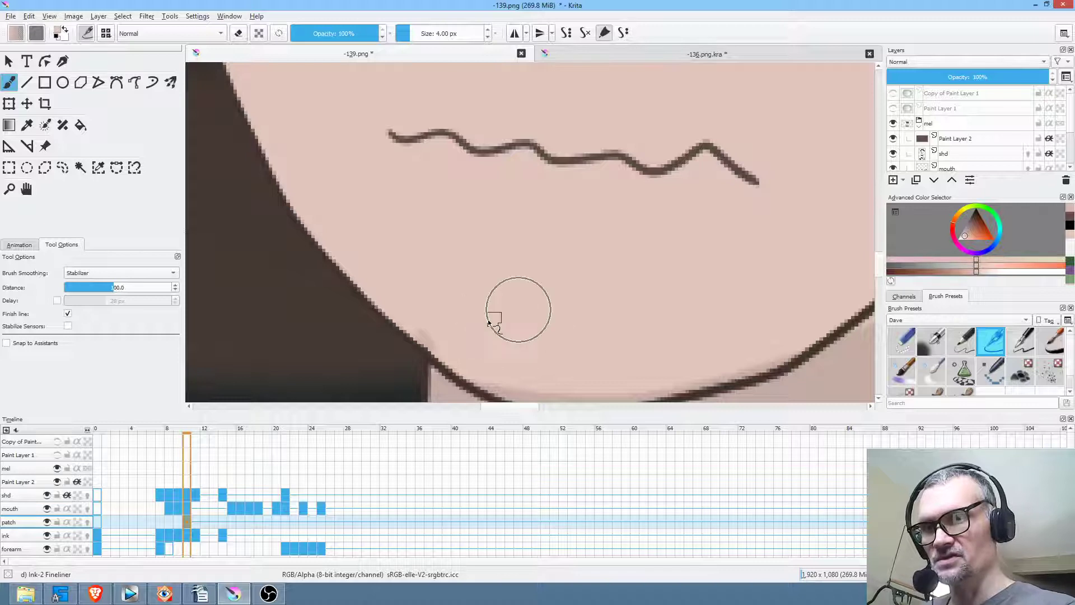
pyautogui.press('s')
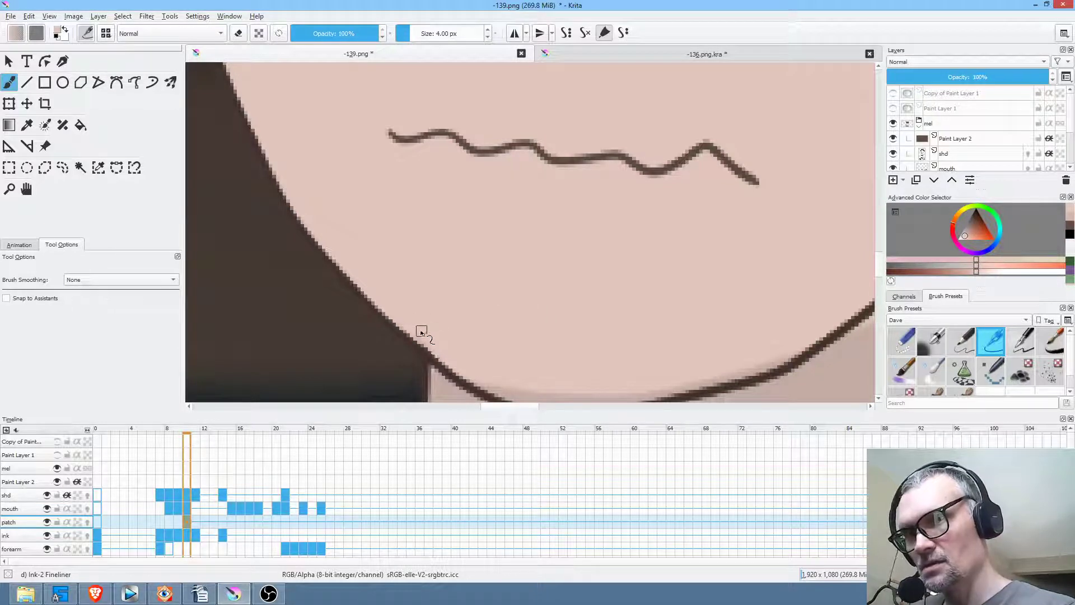
pyautogui.scroll(-3, 630, 270)
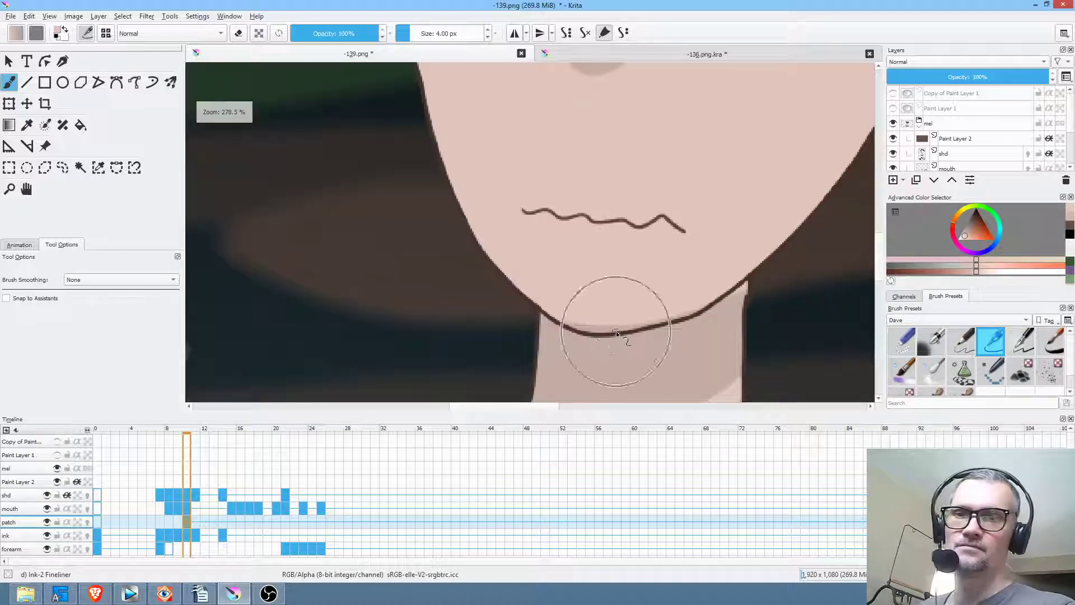
pyautogui.scroll(-1, 722, 264)
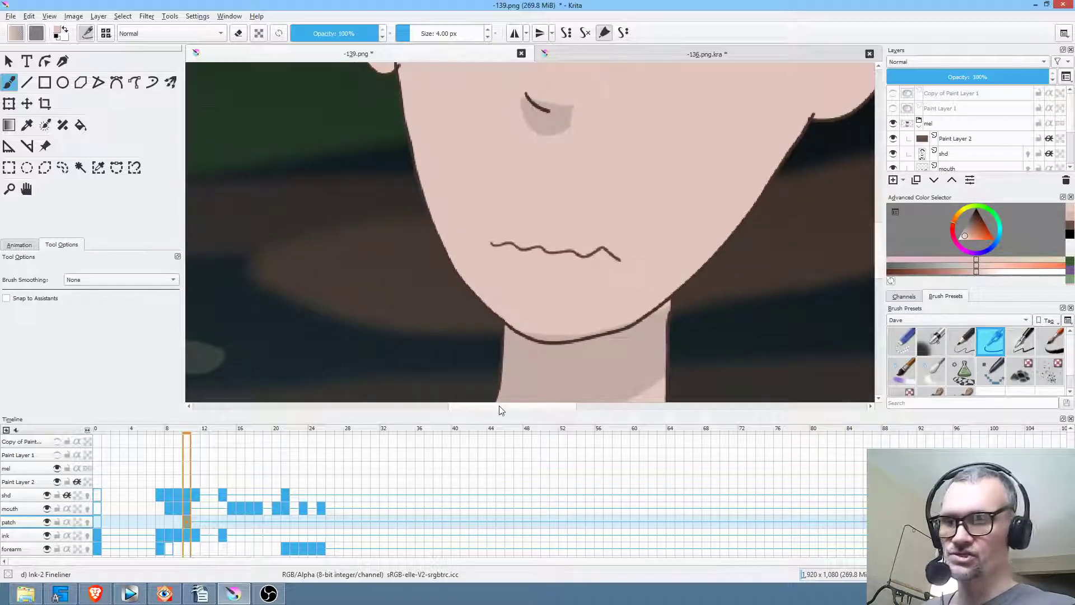
pyautogui.moveTo(192, 427)
pyautogui.mouseDown()
pyautogui.moveTo(182, 431)
pyautogui.moveTo(453, 446)
pyautogui.moveTo(66, 457)
pyautogui.mouseUp()
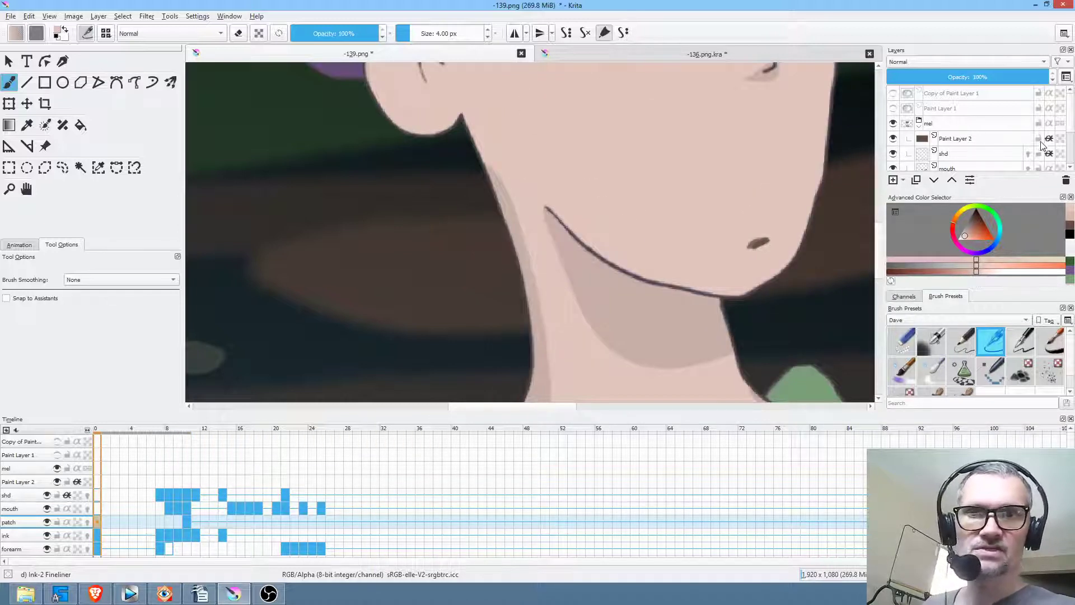
# Step: Remove the patch layer above the ink layer and return to the start of the animation
pyautogui.scroll(-2, 1070, 134)
pyautogui.scroll(-1, 1071, 137)
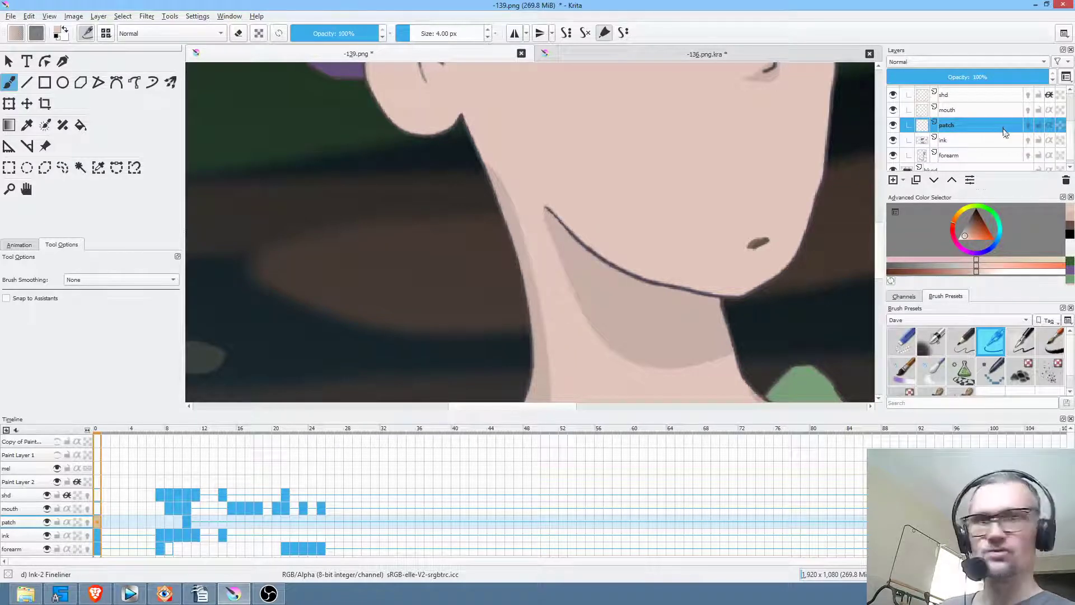
pyautogui.hotkey('shift', 'Delete')
pyautogui.moveTo(112, 431)
pyautogui.mouseDown()
pyautogui.moveTo(350, 448)
pyautogui.moveTo(152, 454)
pyautogui.moveTo(100, 445)
pyautogui.mouseUp()
# Step: Render the scene 139 animation as PNG frames to the scenes/139/render folder, replacing the old frames
pyautogui.hotkey('ctrl', 'shift', 'r')
pyautogui.click(580, 404)
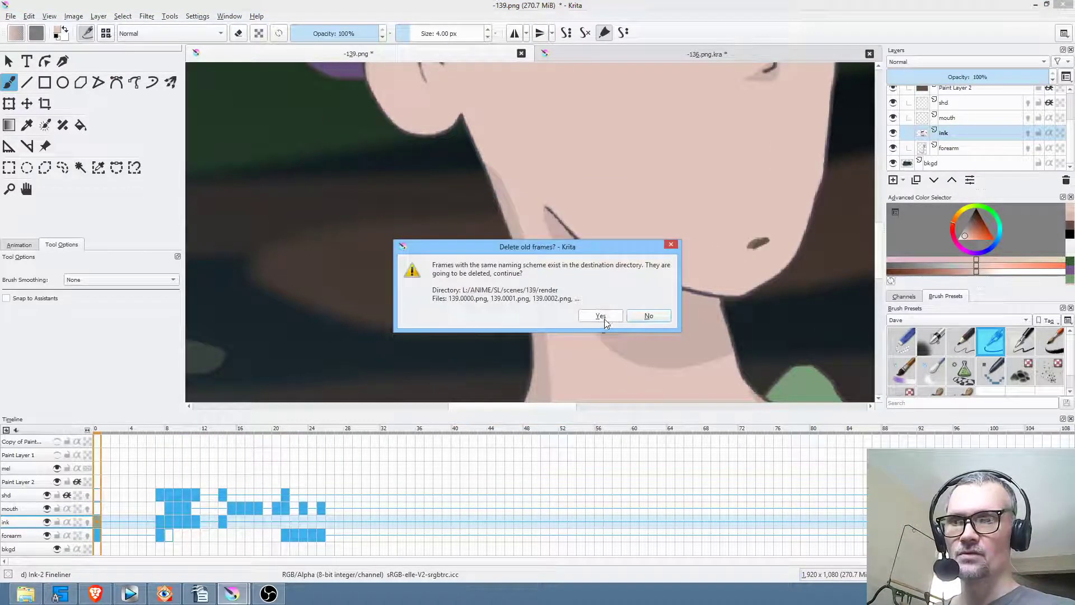
pyautogui.click(600, 315)
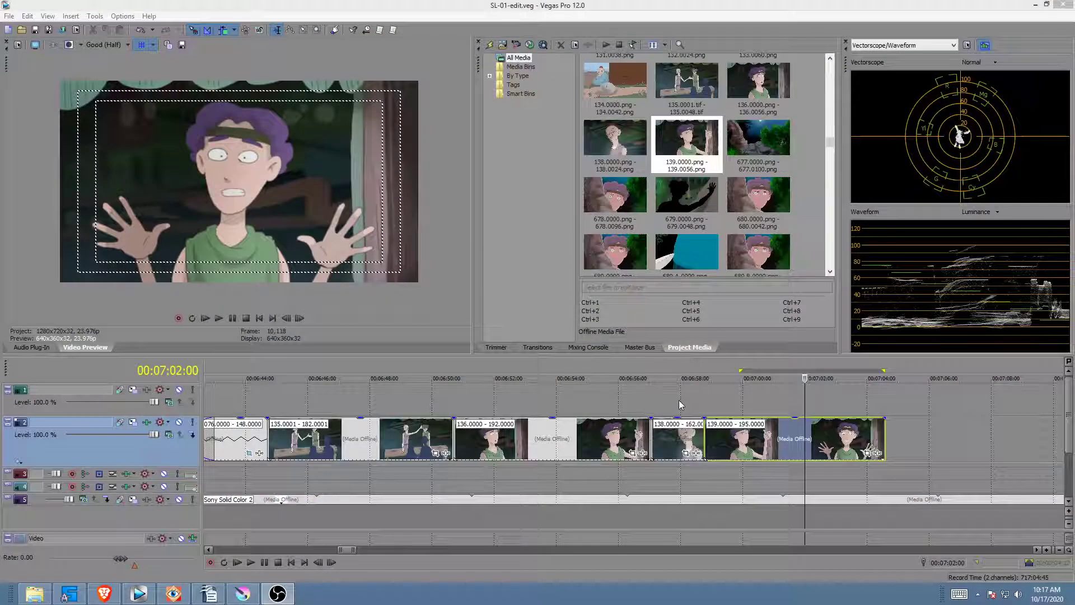
# Step: Switch to Vegas Pro and review scene 139 by playing the edit from scene 138 and from the end of scene 135
pyautogui.click(678, 398)
pyautogui.press('space')
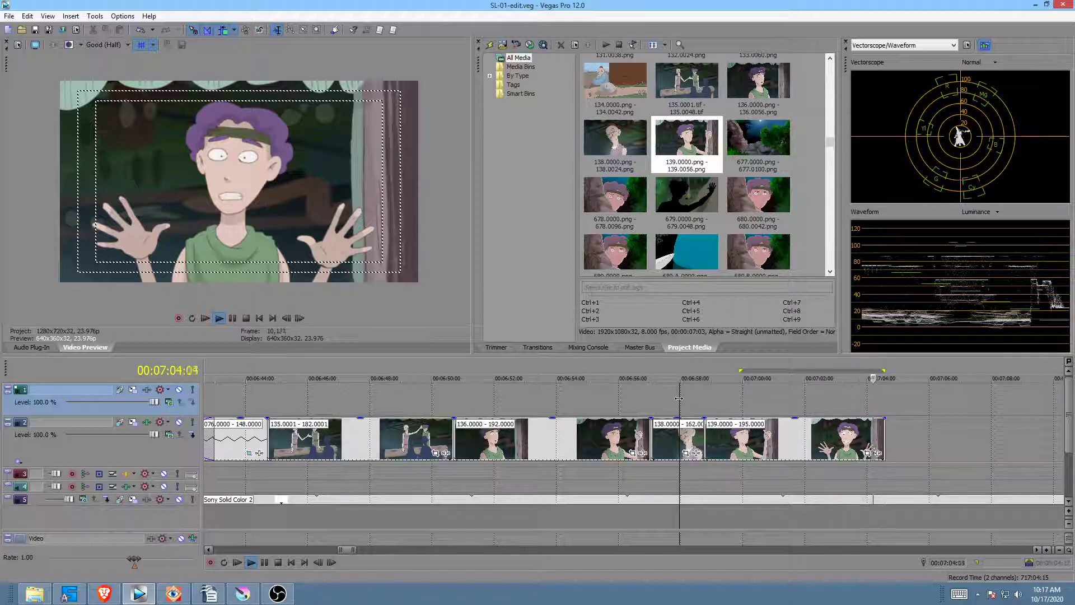
pyautogui.press('space')
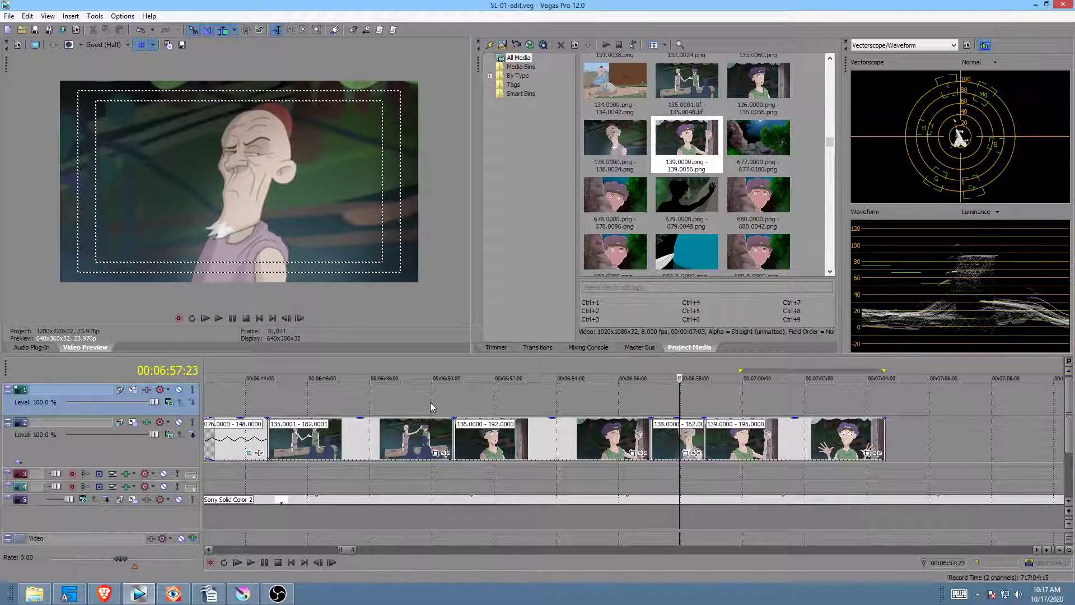
pyautogui.click(431, 406)
pyautogui.press('space')
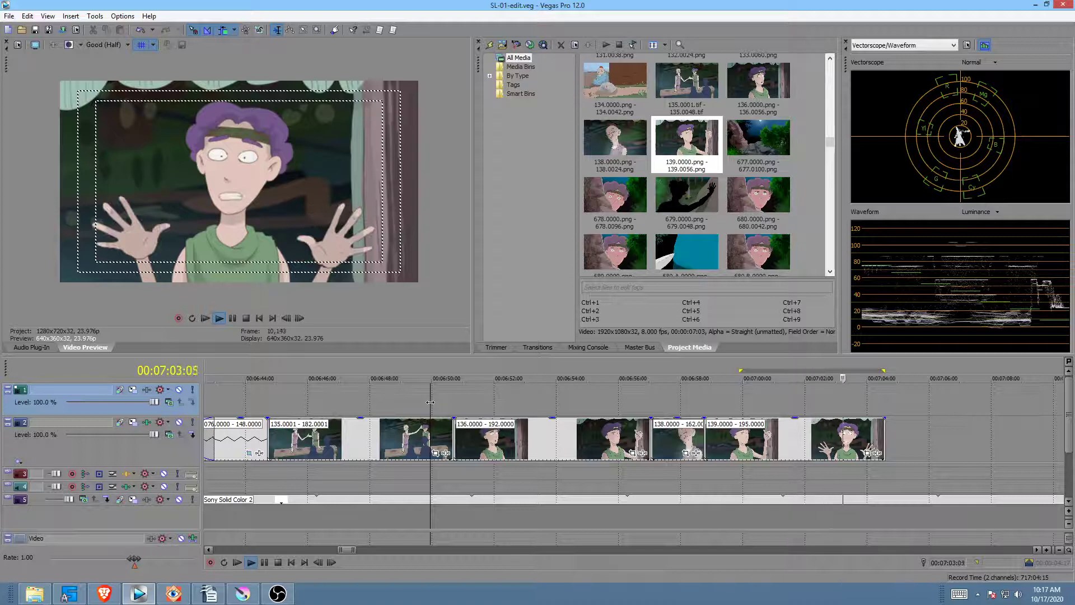
pyautogui.press('space')
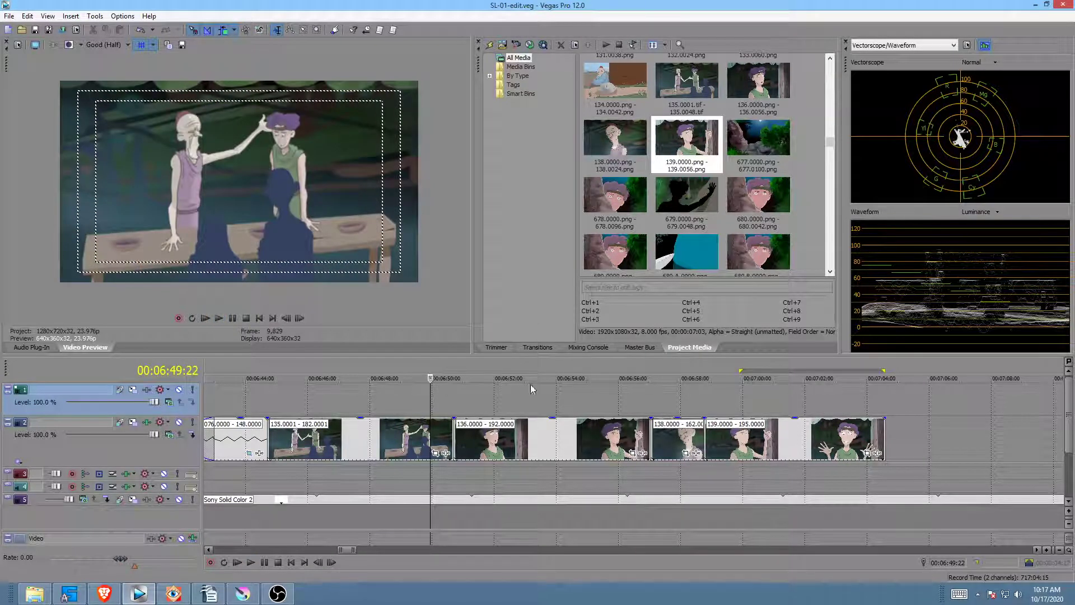
pyautogui.moveTo(698, 372); pyautogui.dragTo(818, 378)
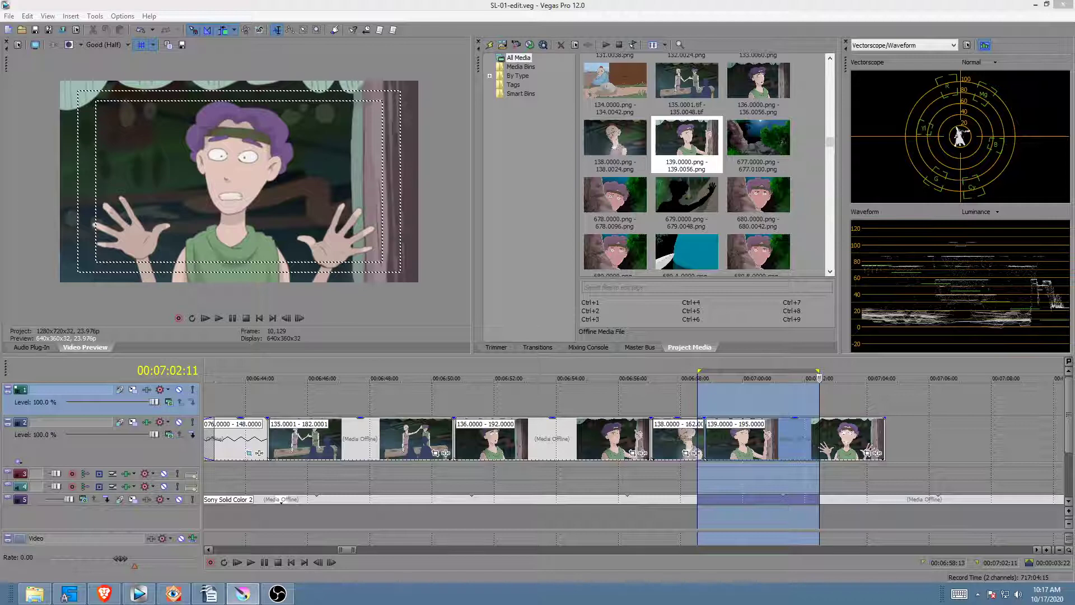
# Step: Return to Krita and save -139.png at frame 24 with compression 1 and alpha channel, also saving a Krita file
pyautogui.moveTo(69, 499)
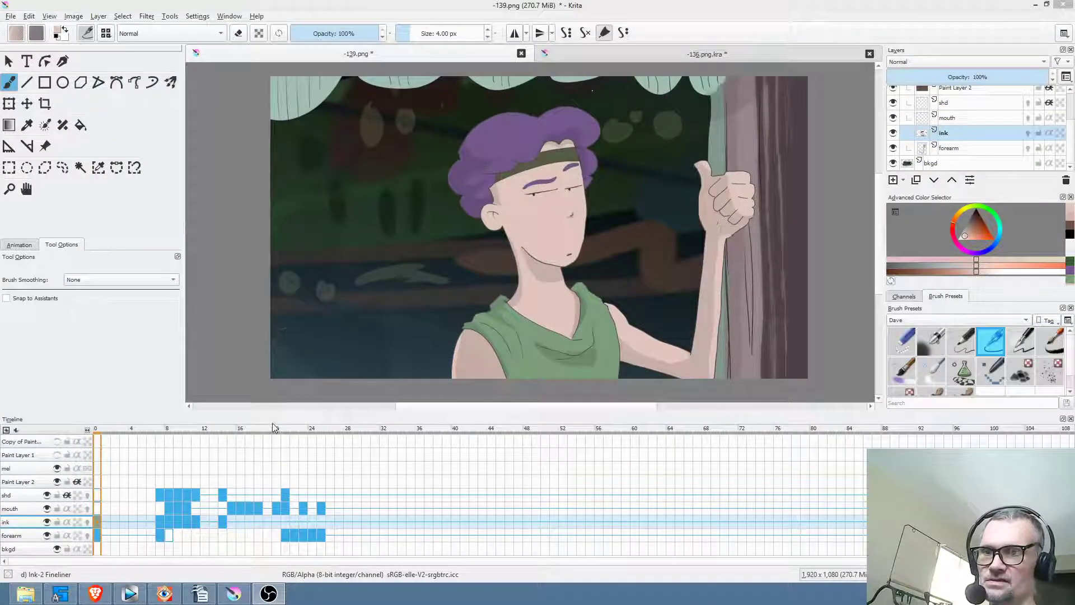
pyautogui.click(311, 428)
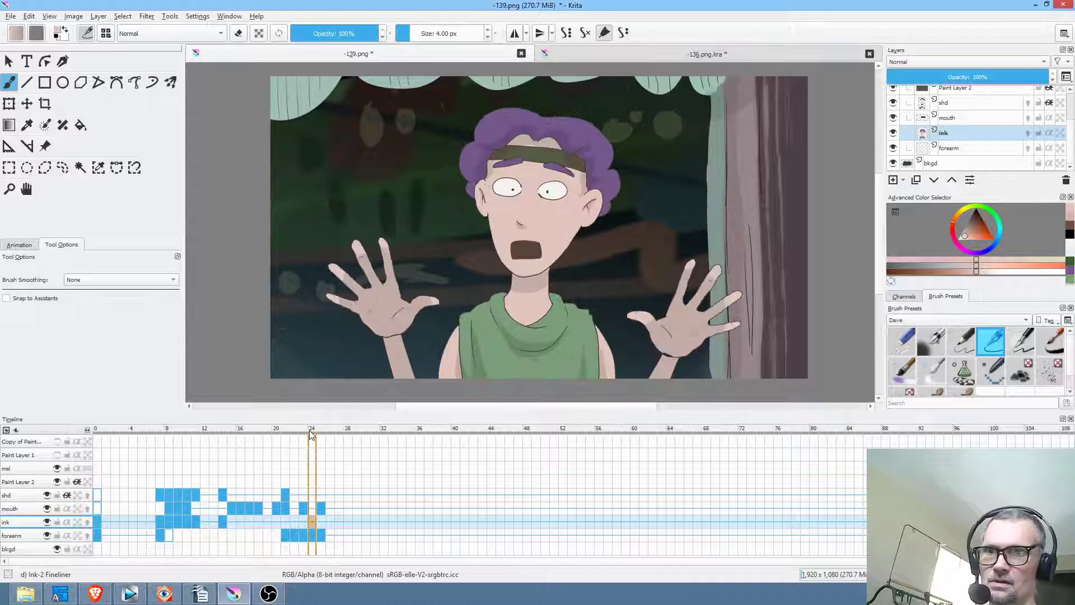
pyautogui.click(13, 17)
pyautogui.click(22, 66)
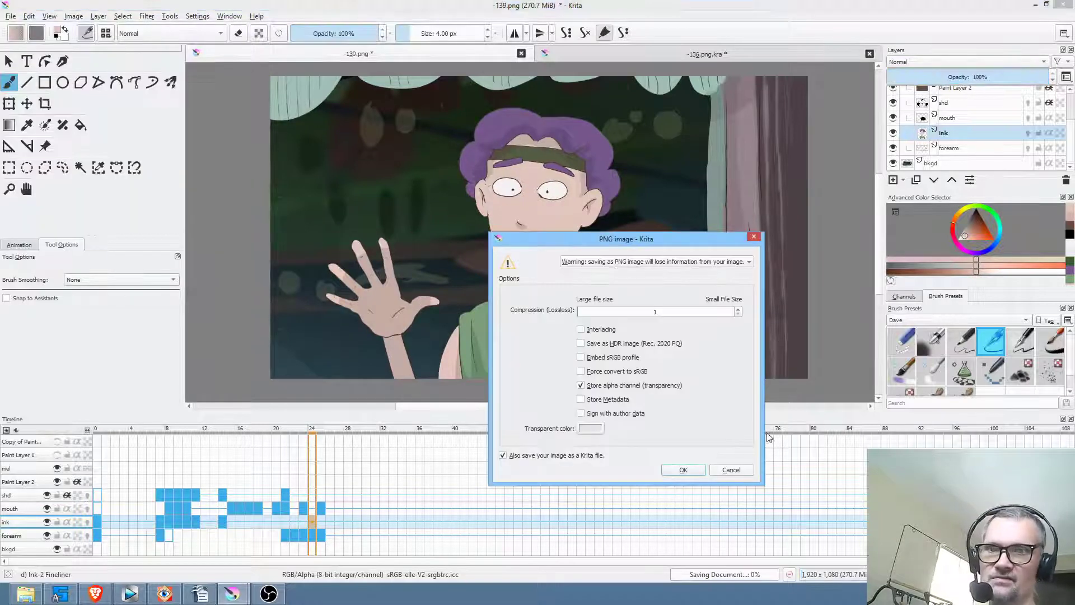
pyautogui.click(683, 470)
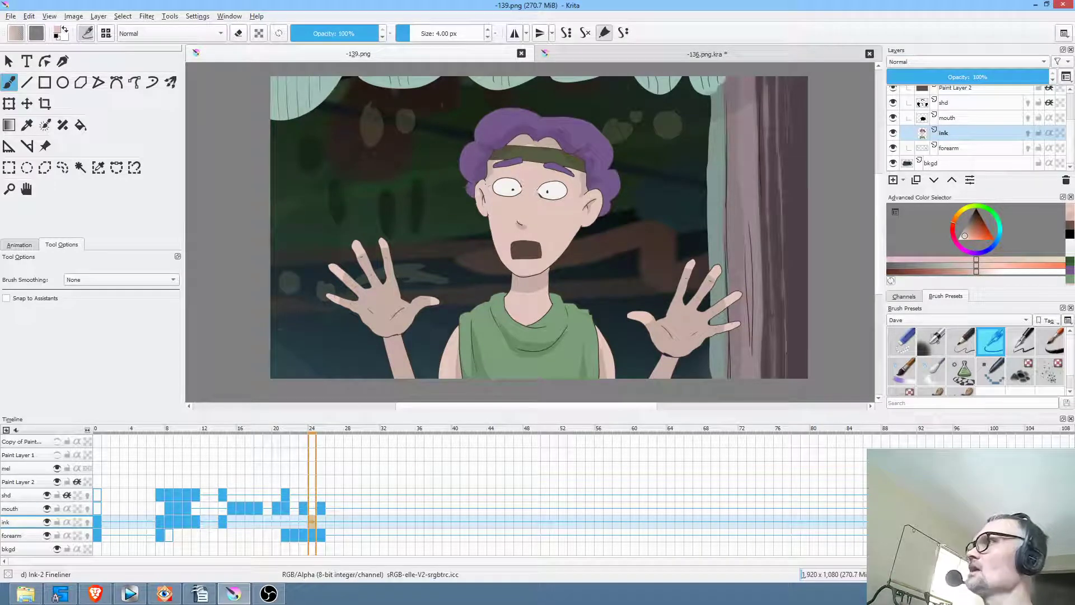
pyautogui.hotkey('alt', 'Tab')
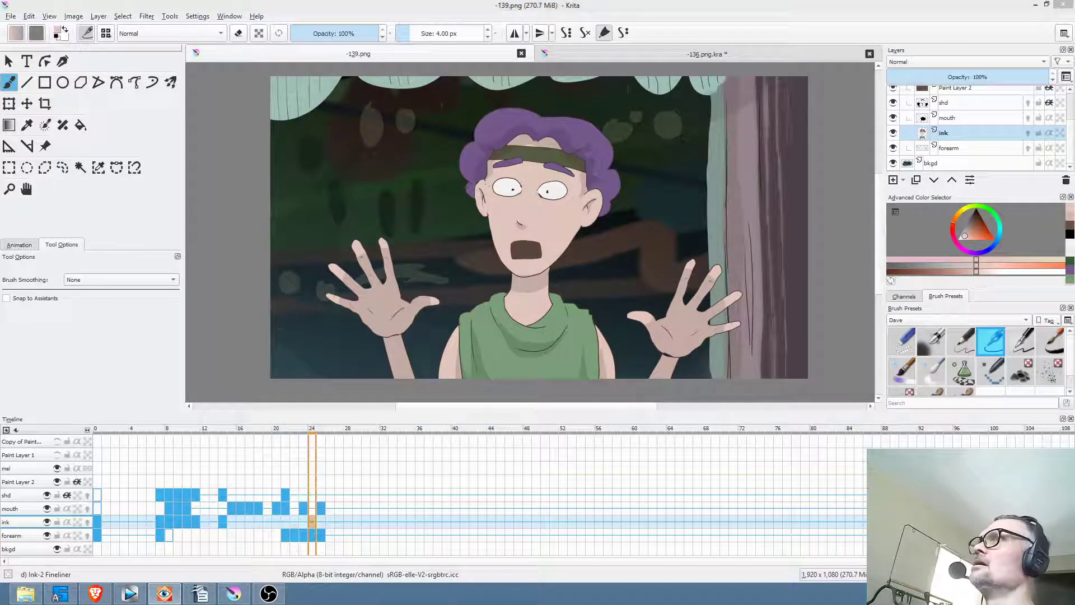